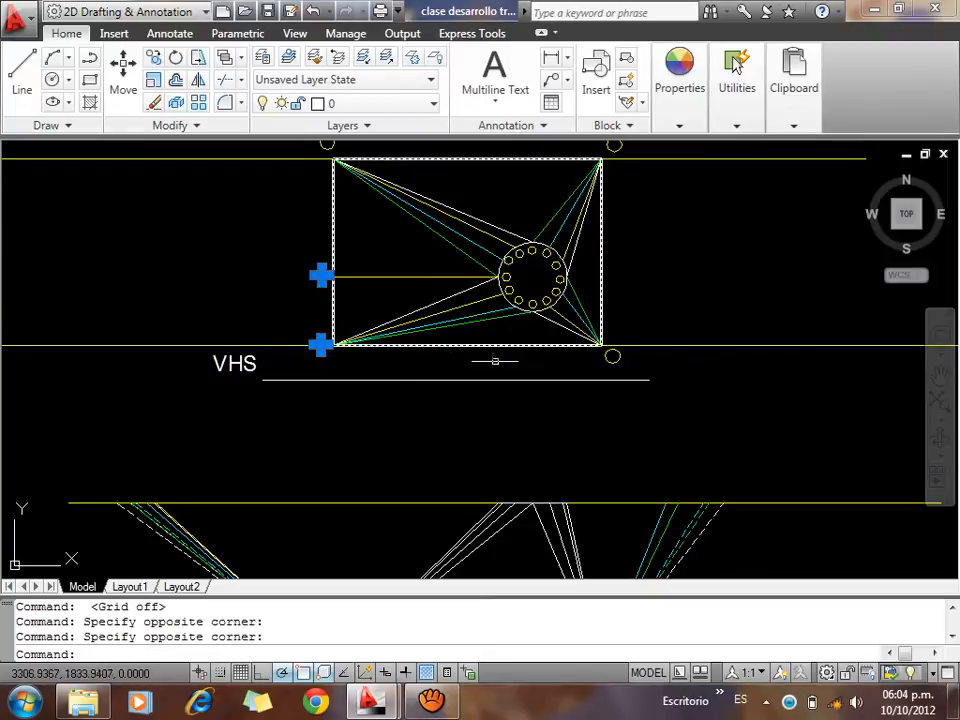
Erase the stray small marker circles outside the corners and left side of the rectangle in the VHS view
key("Delete")
key("Delete")
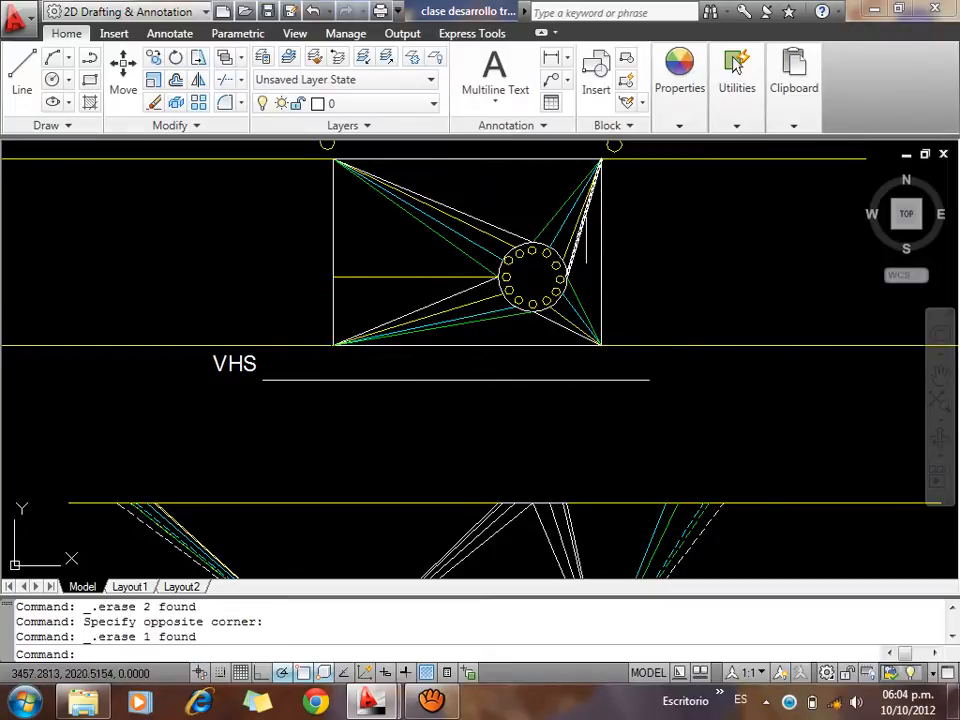
scroll(598, 290, "down", 2)
scroll(640, 205, "up", 2)
key("Delete")
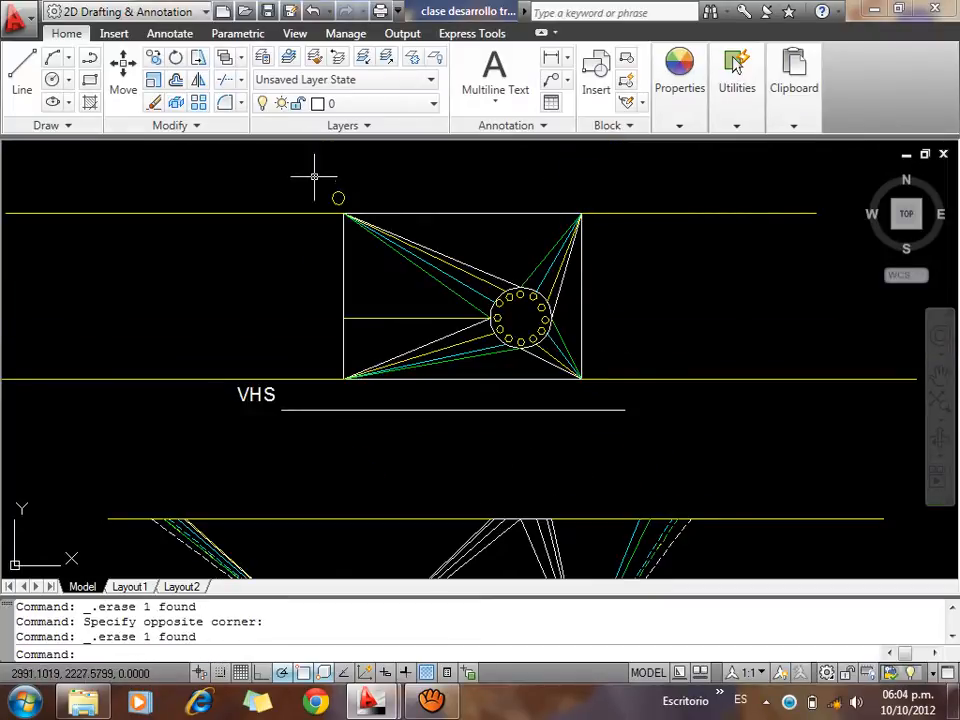
left_click(313, 178)
left_click(368, 218)
key("Delete")
Erase the line fans joining the VHS circle to the rectangle's upper-left, upper-right and lower-right corners
left_click(457, 242)
left_click(414, 273)
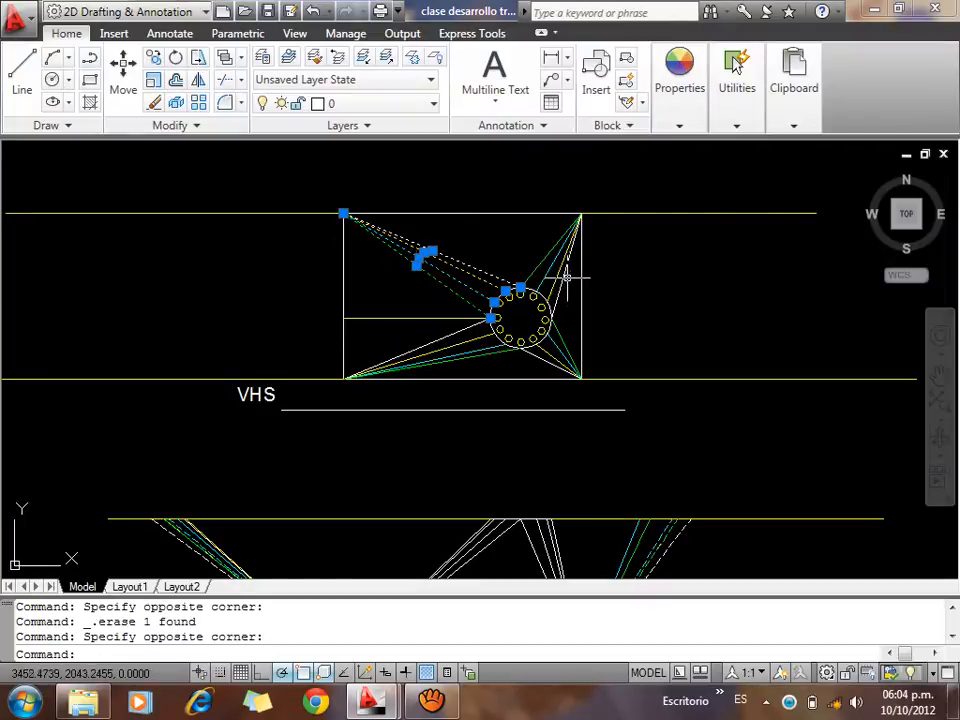
key("Delete")
left_click(570, 254)
left_click(531, 283)
key("Delete")
scroll(543, 372, "up", 3)
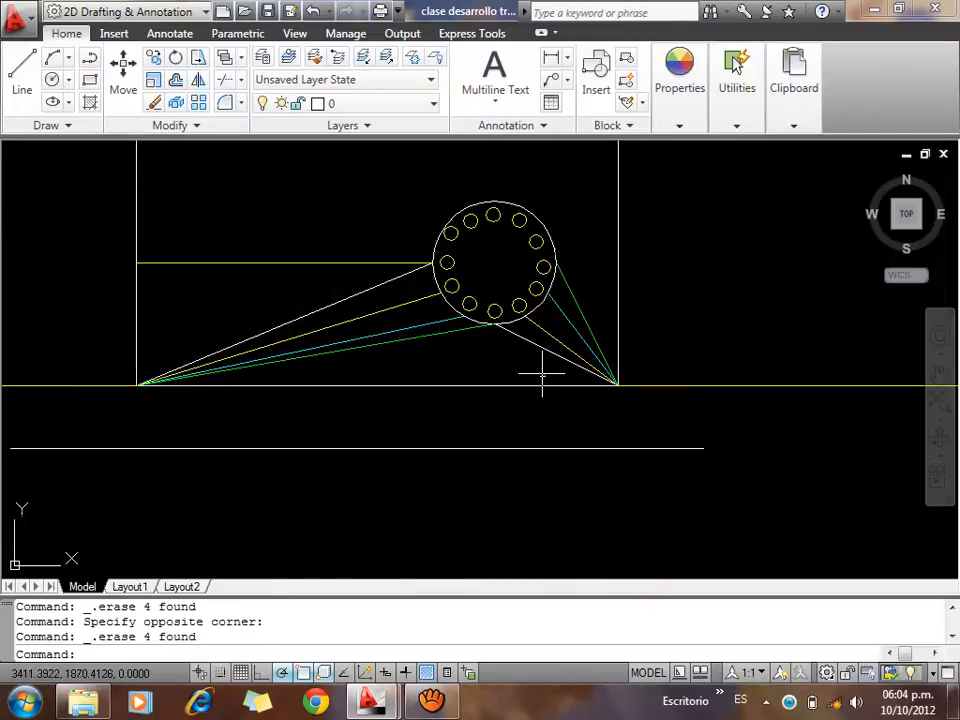
left_click(594, 319)
left_click(547, 355)
key("Delete")
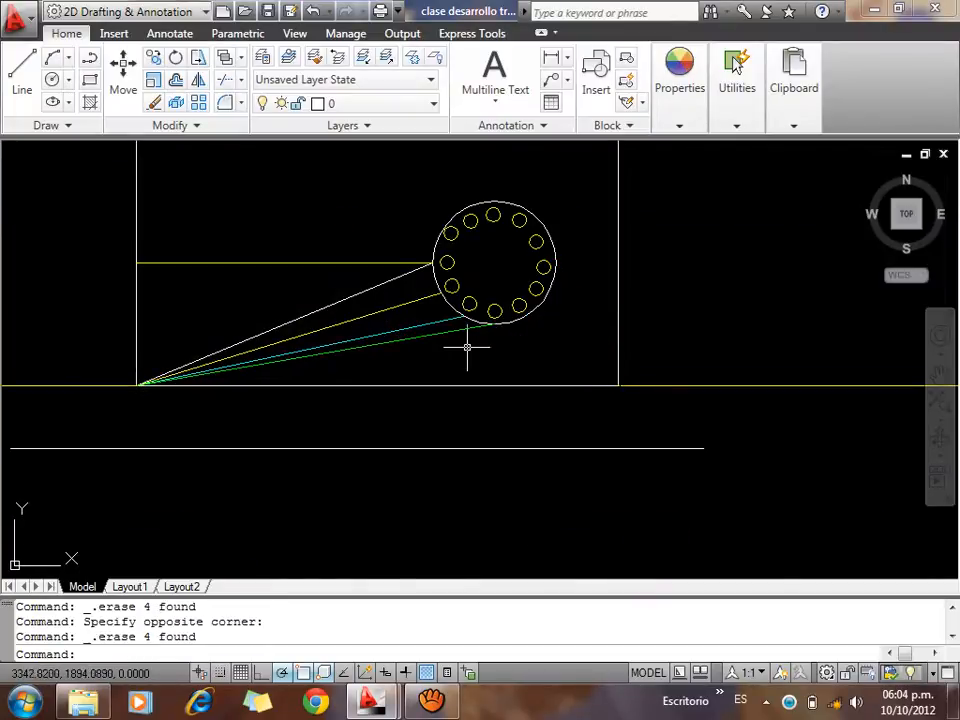
Try to erase the lower-left line fan with a window selection, and undo that erasure
left_click(467, 343)
left_click(336, 306)
key("Delete")
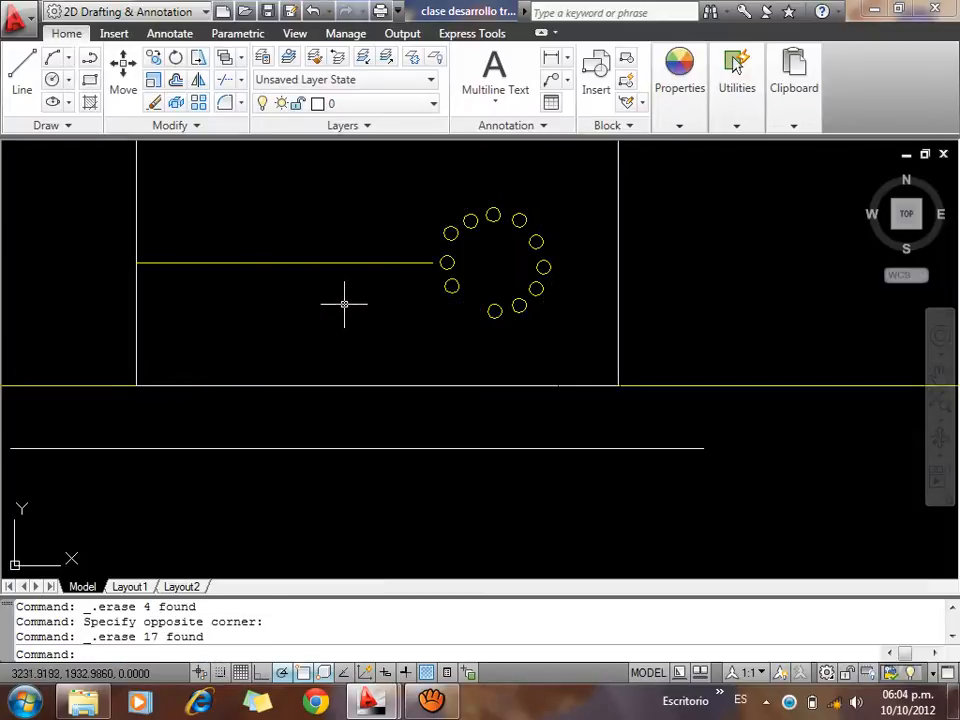
type("u")
key("Return")
Erase the four lines running to the rectangle's lower-left corner and the horizontal yellow line beside the circle
left_click(414, 352)
left_click(298, 310)
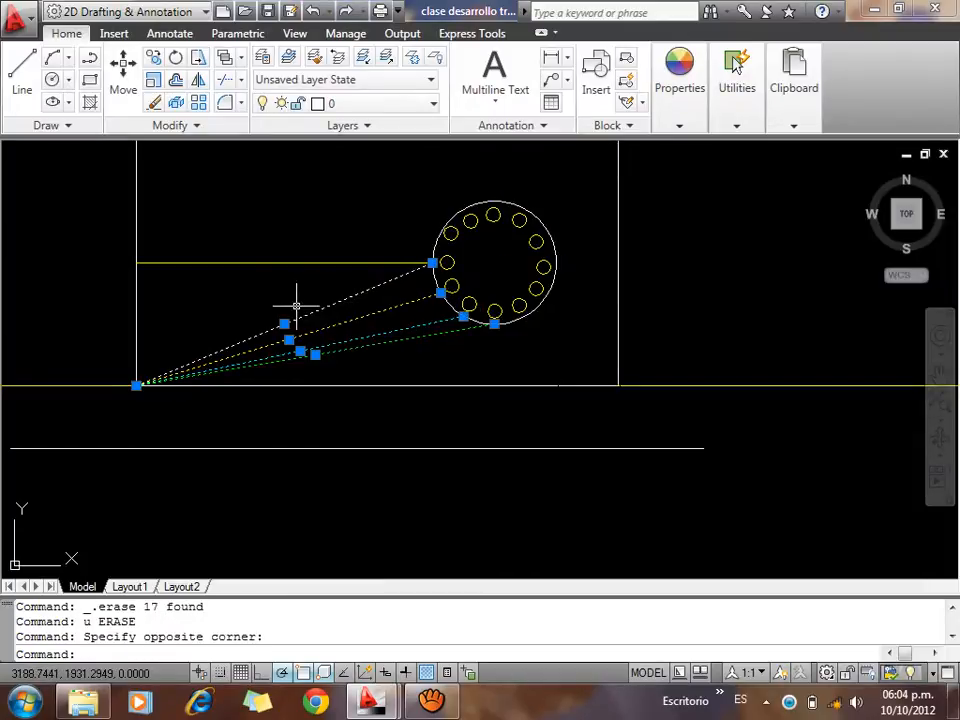
key("Delete")
left_click(276, 296)
left_click(258, 228)
key("Delete")
Erase all the small yellow marker circles inside the large VHS circle, keeping the large circle
left_click(399, 197)
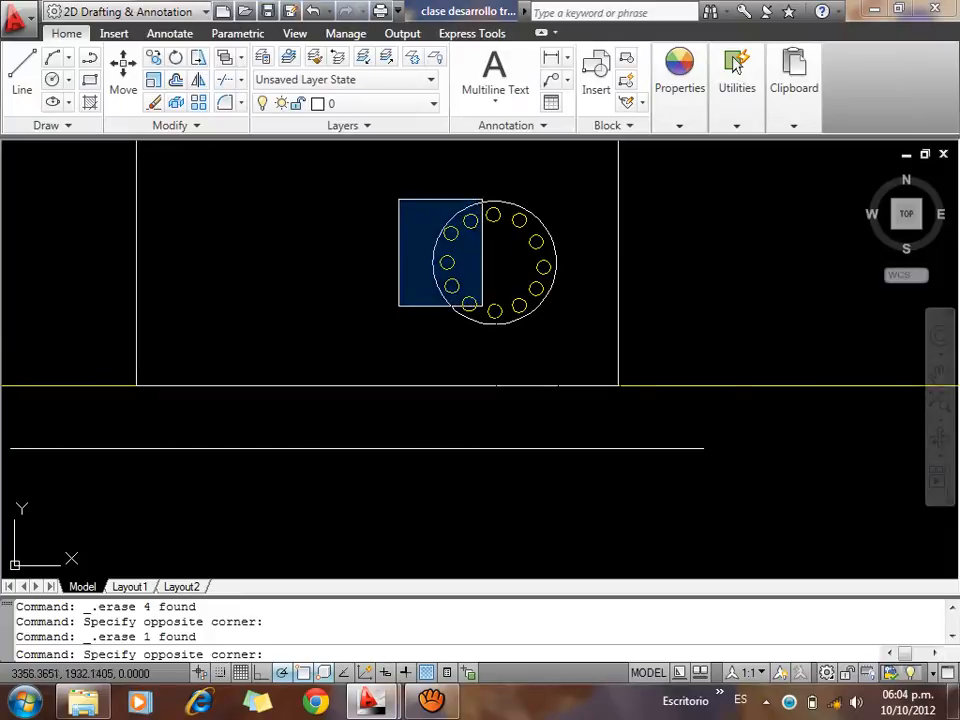
left_click(495, 330)
key("Delete")
left_click(471, 189)
left_click(560, 298)
key("Delete")
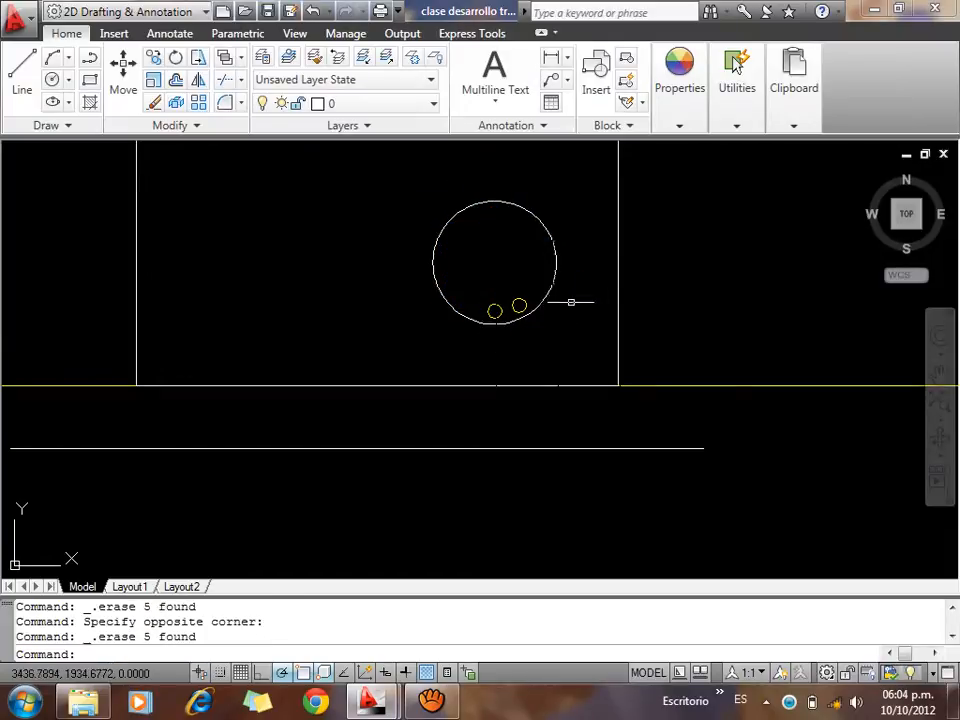
left_click(480, 270)
left_click(528, 350)
key("Delete")
scroll(578, 332, "down", 5)
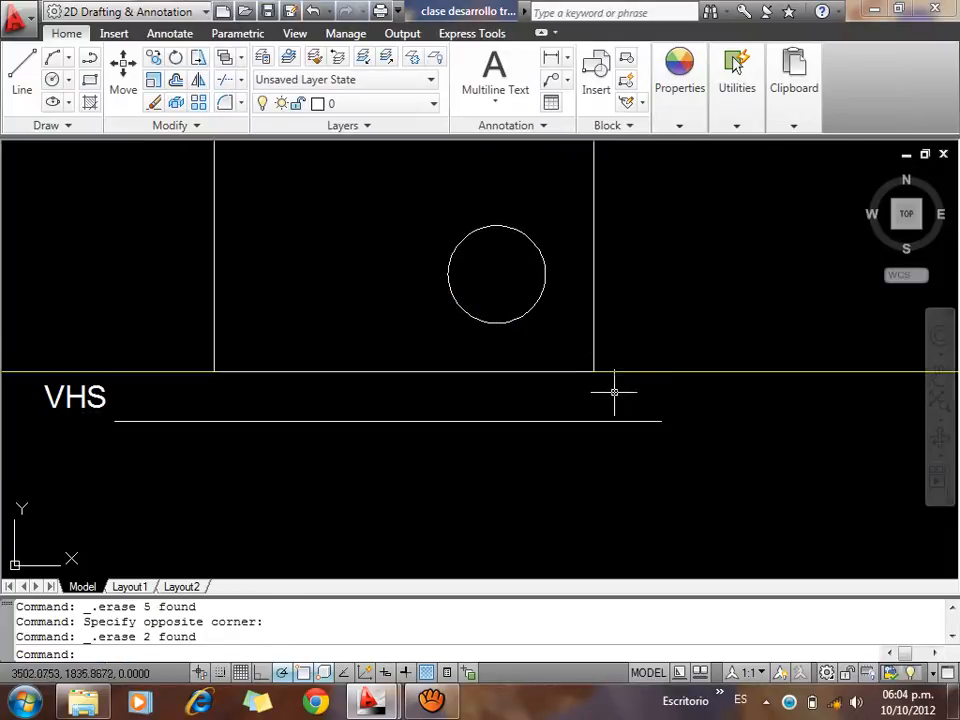
Erase the six inner white lines of the VF view, keeping only its two outer slanted edges
middle_click_drag(563, 425, 521, 370)
scroll(548, 243, "up", 4)
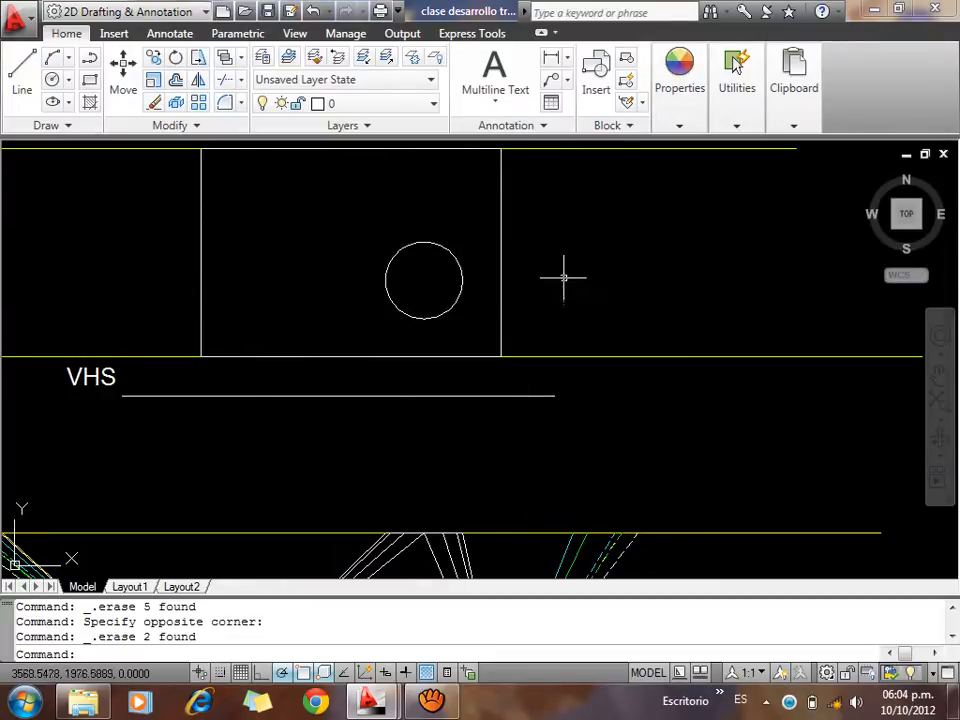
scroll(424, 471, "down", 3)
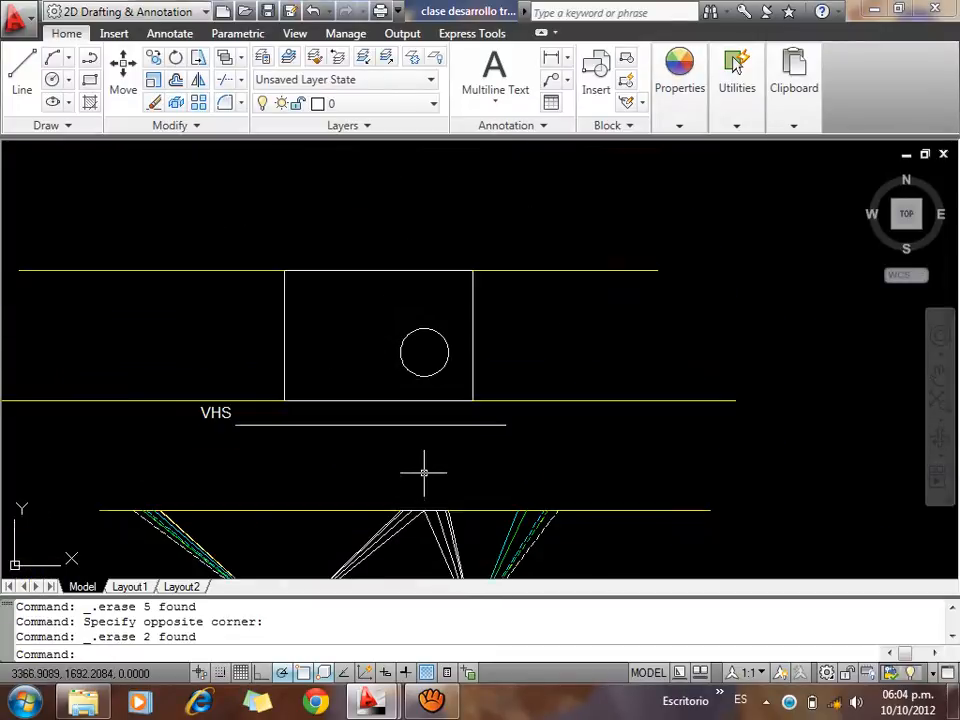
middle_click_drag(418, 471, 399, 306)
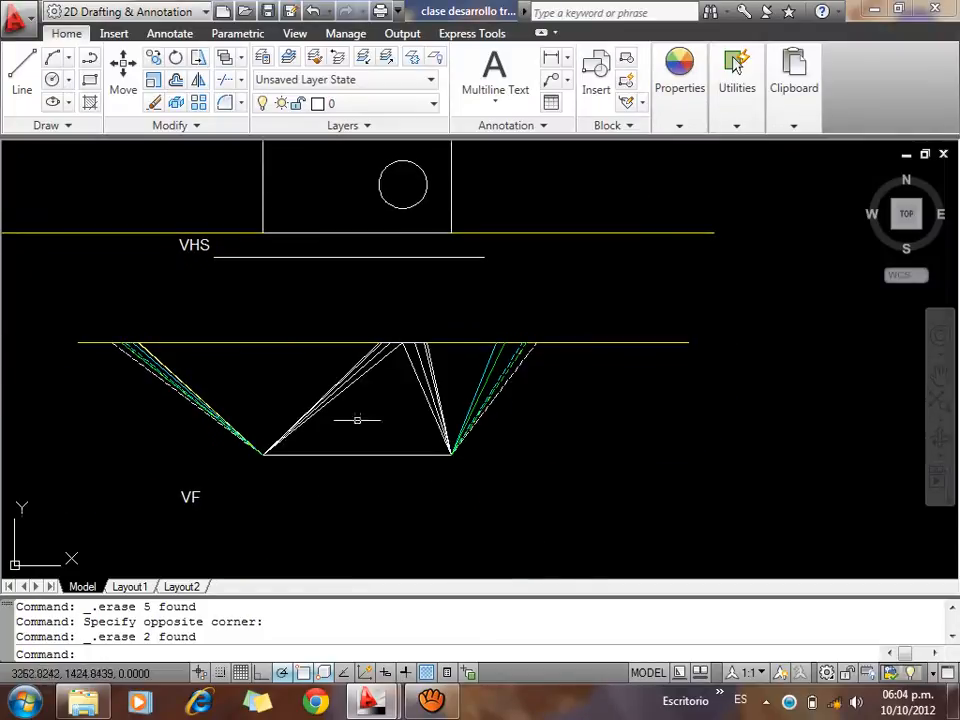
scroll(424, 336, "up", 4)
left_click(415, 321)
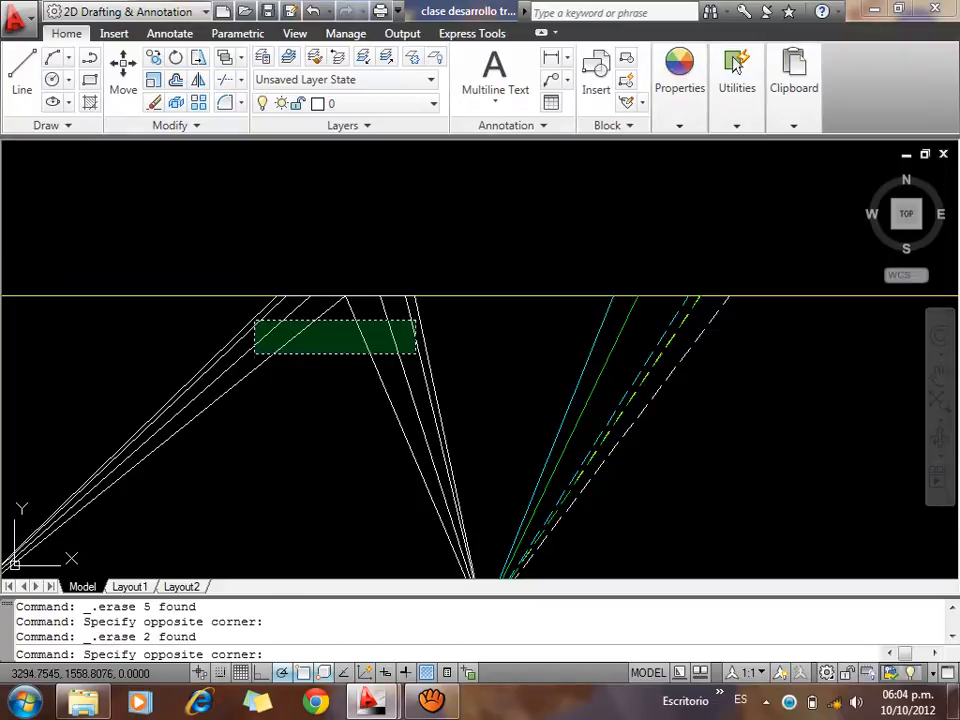
left_click(255, 352)
key("Delete")
scroll(336, 454, "down", 3)
middle_click_drag(364, 321, 419, 400)
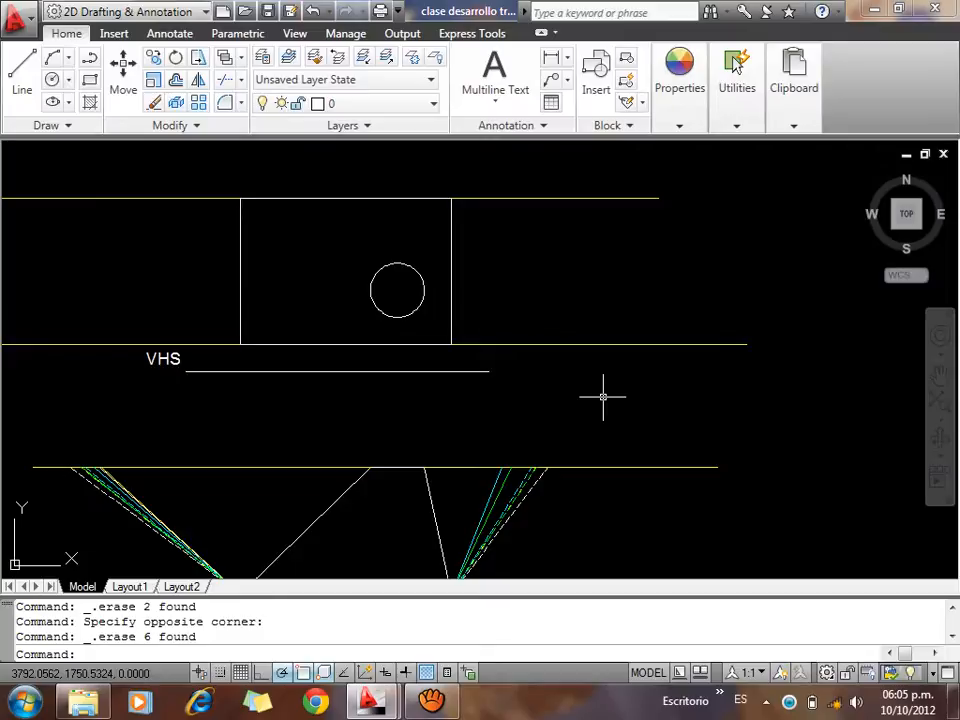
Dismiss the error dialog about the unavailable remote host
scroll(476, 336, "down", 2)
scroll(477, 325, "up", 2)
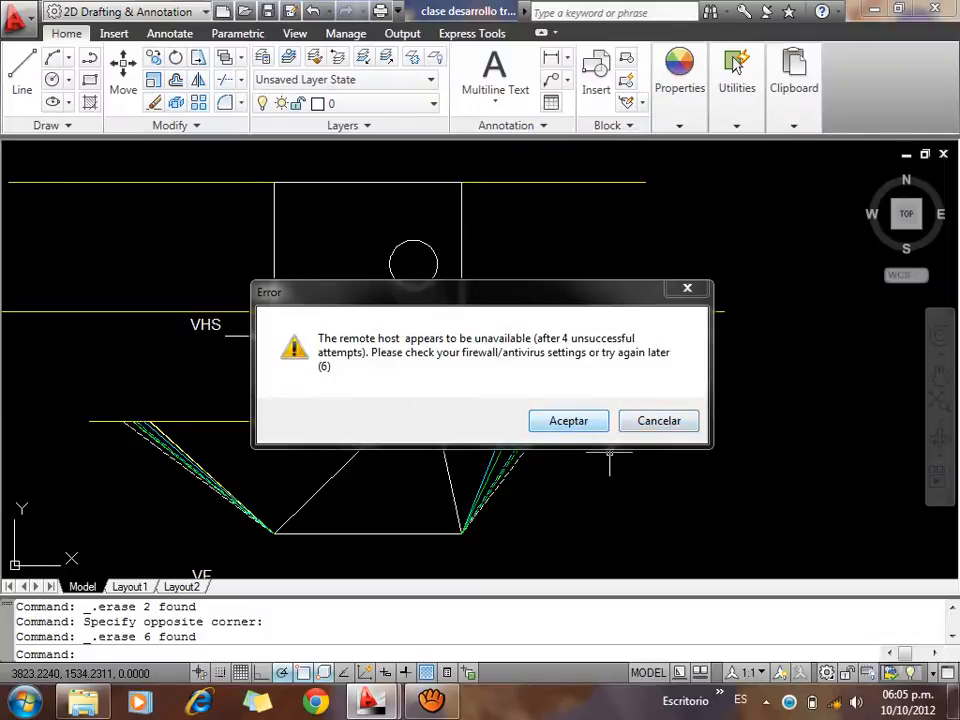
left_click(569, 421)
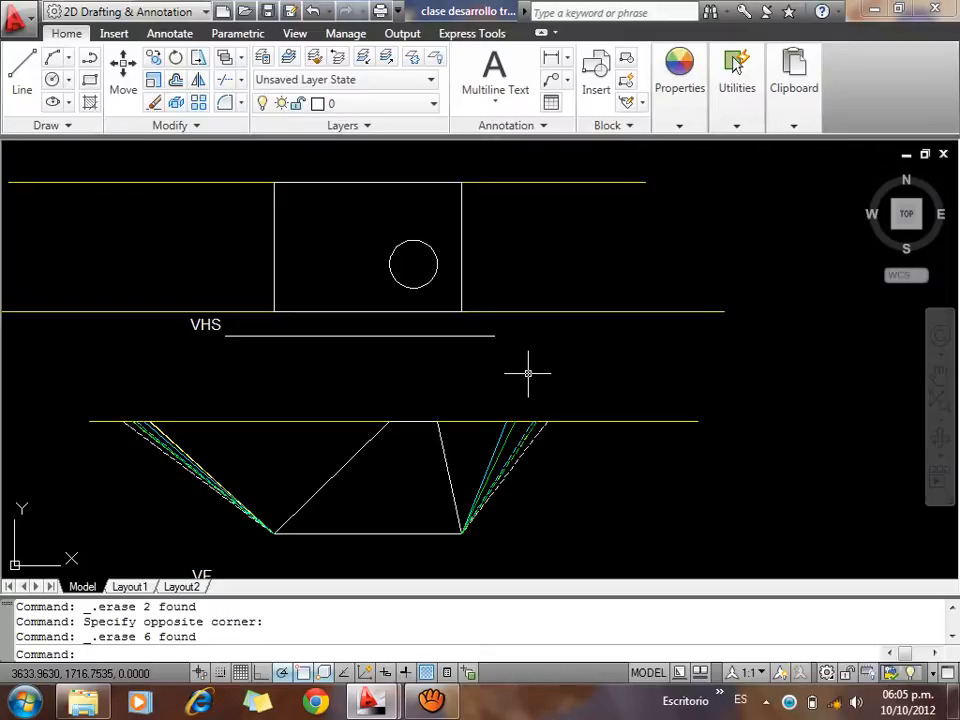
Undo the erasures of the VF inner lines and of the line fans and marker circles in the VHS view
type("u")
key("Return")
key("Return")
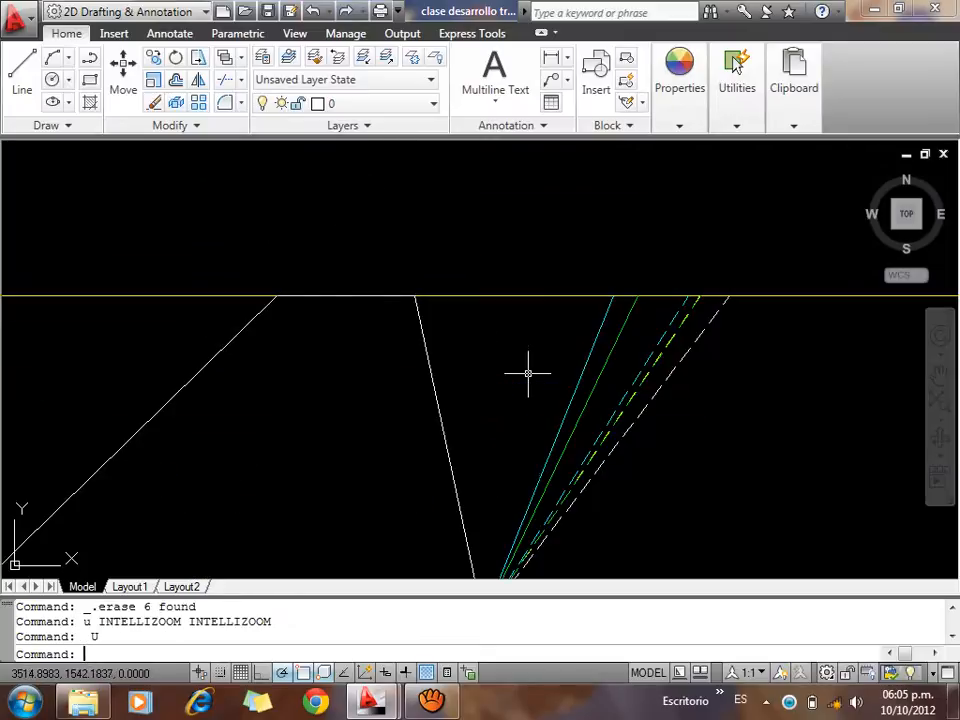
key("Return")
key("Return")
key("Return")
key("Return")
key("Return")
key("Return")
key("Return")
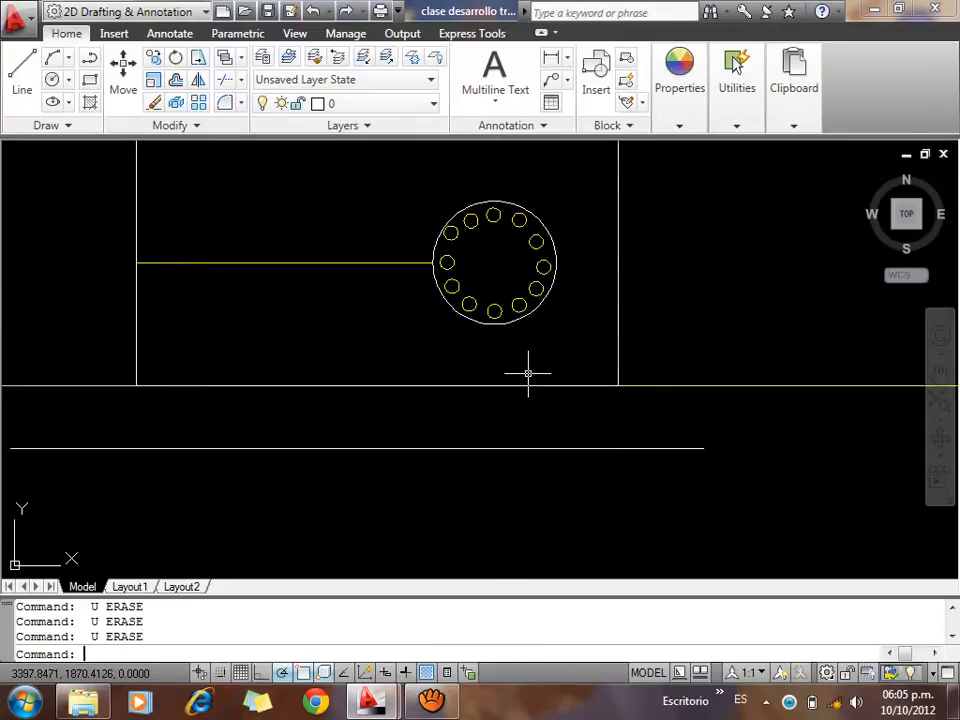
key("Return")
key("Return")
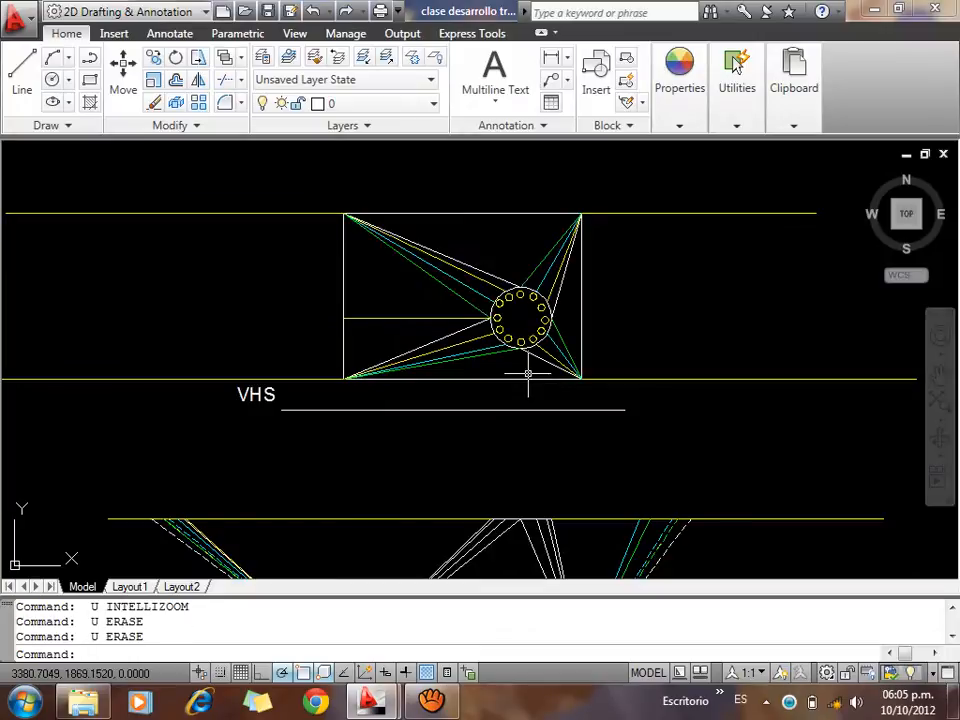
Examine the VHS view's circle and line fans together with the VF view below it
scroll(528, 375, "up", 4)
scroll(466, 241, "down", 1)
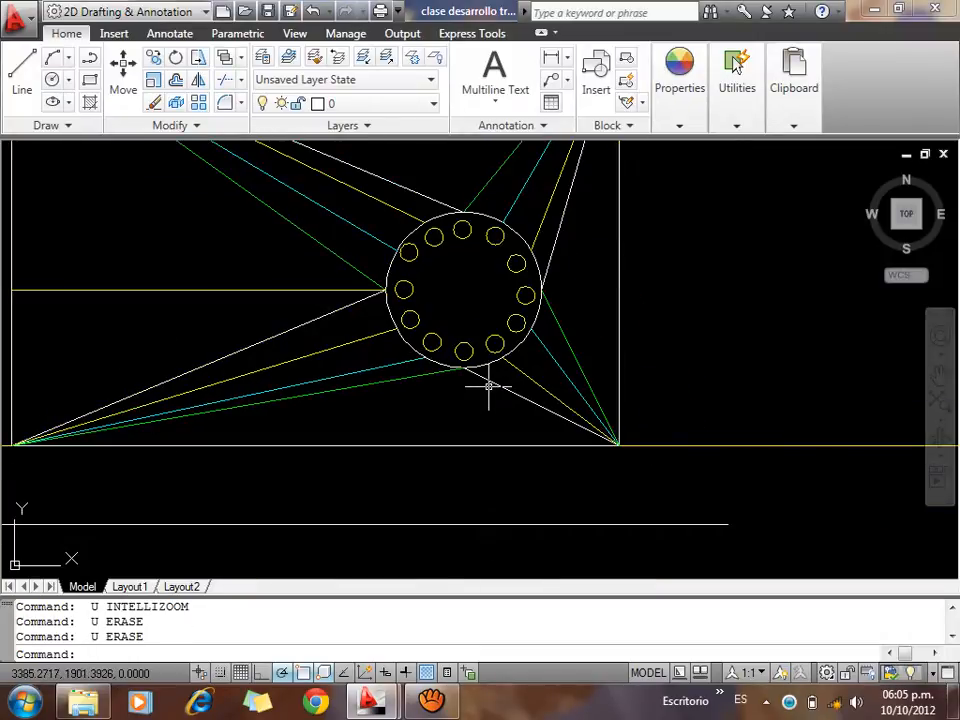
scroll(492, 394, "down", 3)
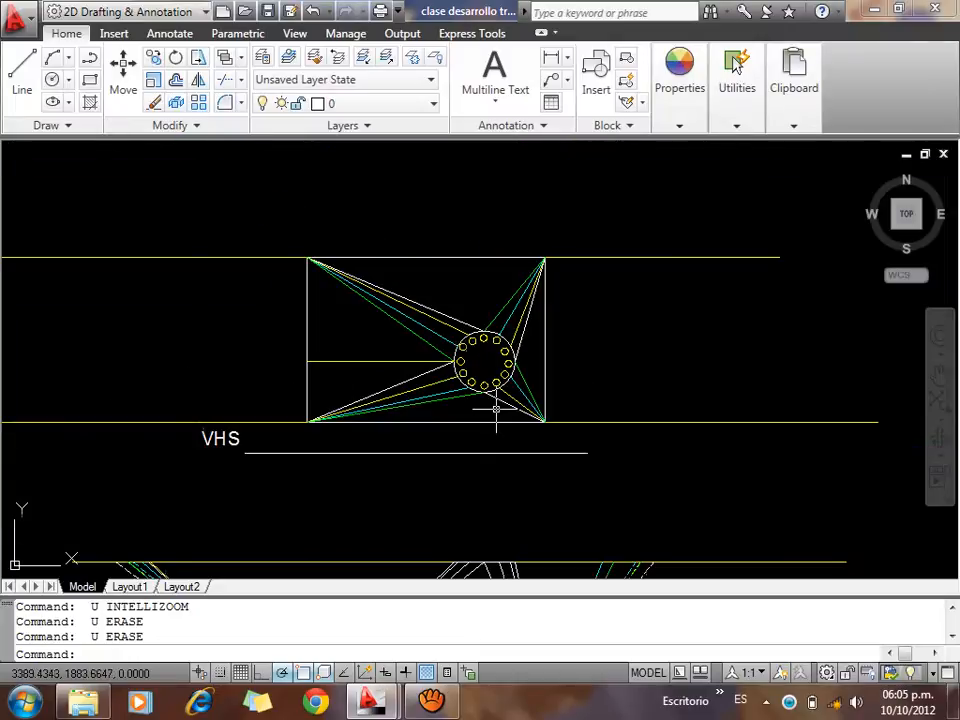
middle_click_drag(611, 435, 527, 251)
scroll(480, 409, "down", 4)
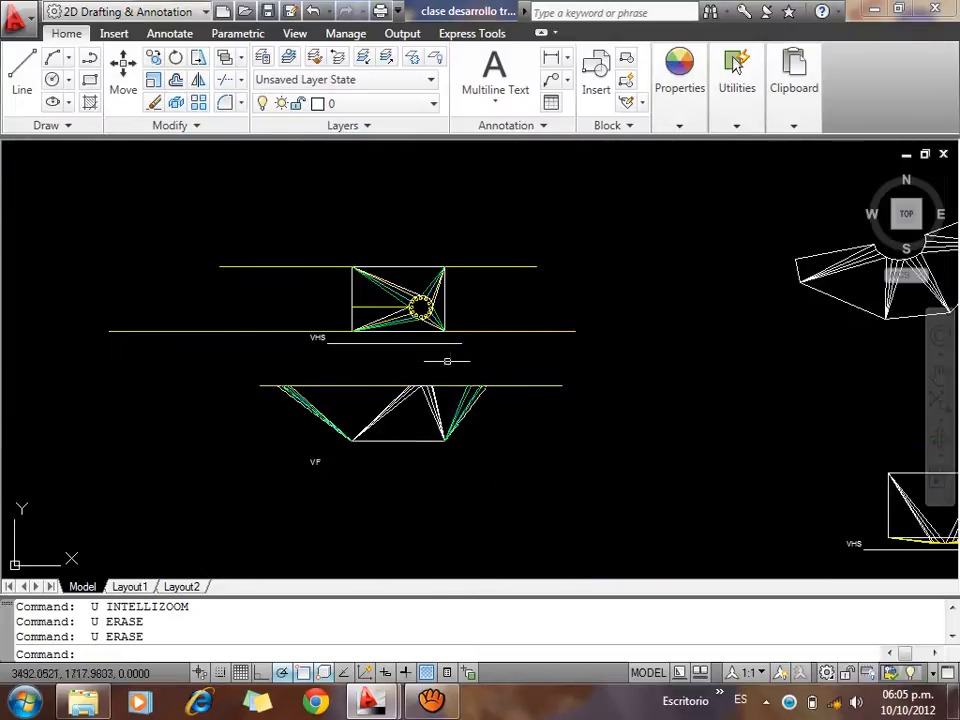
scroll(430, 330, "up", 5)
middle_click_drag(413, 257, 510, 355)
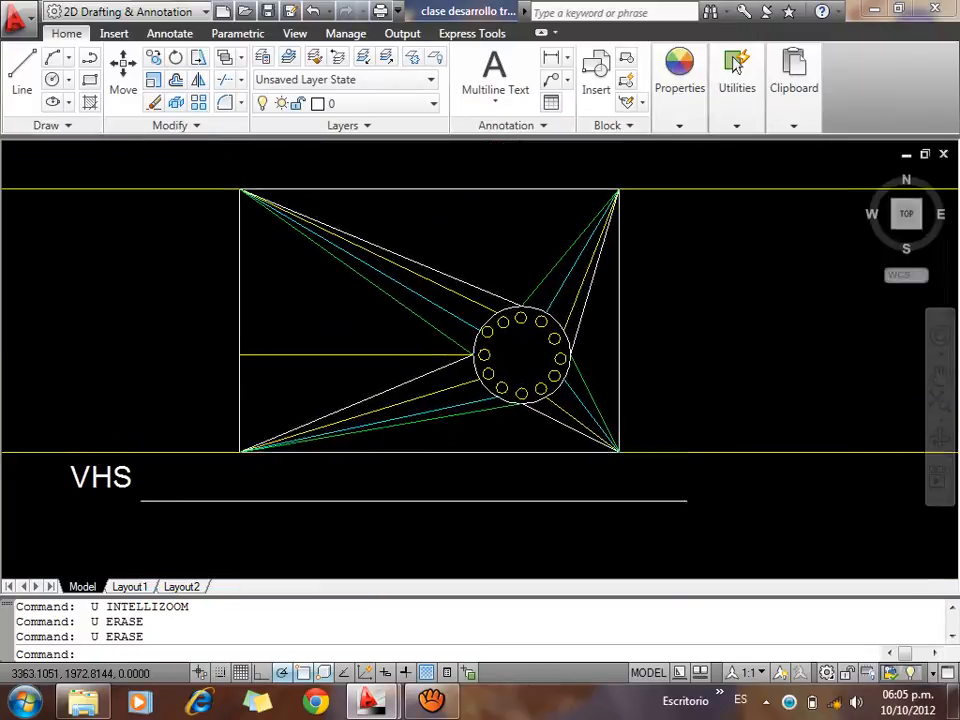
scroll(510, 355, "up", 3)
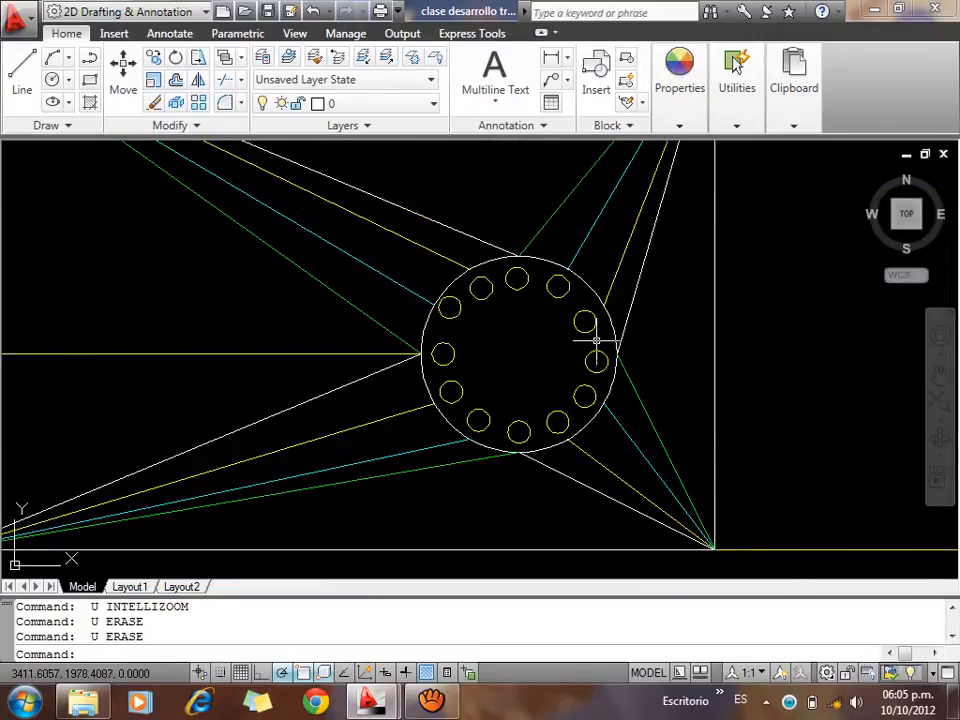
scroll(520, 290, "down", 2)
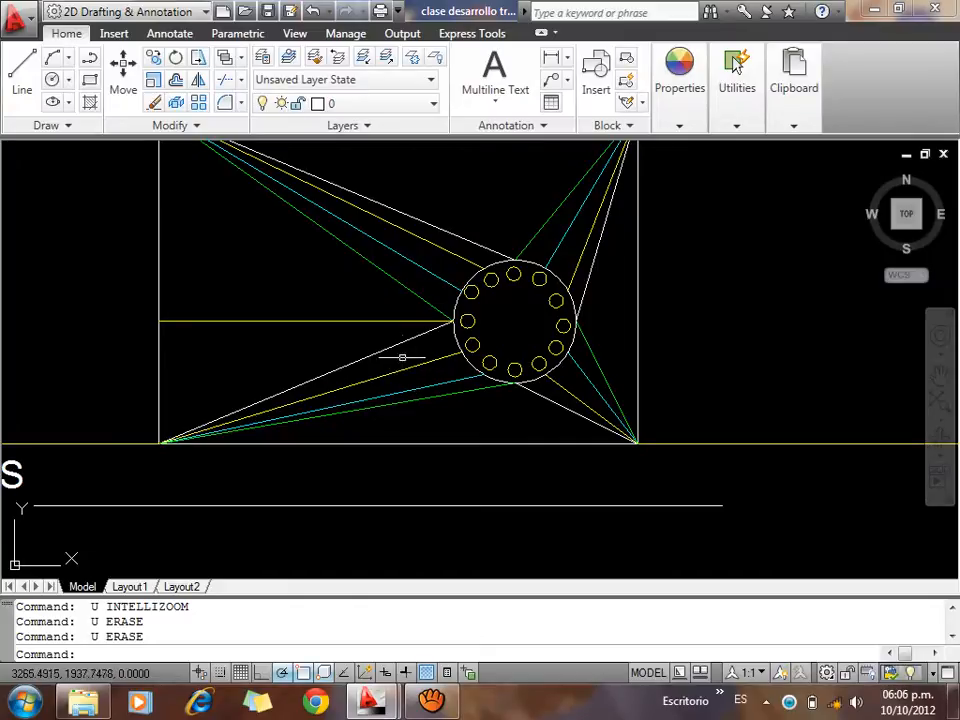
Examine the circle's division points and the coloured line fans running from them to each rectangle corner
mouse_move(392, 347)
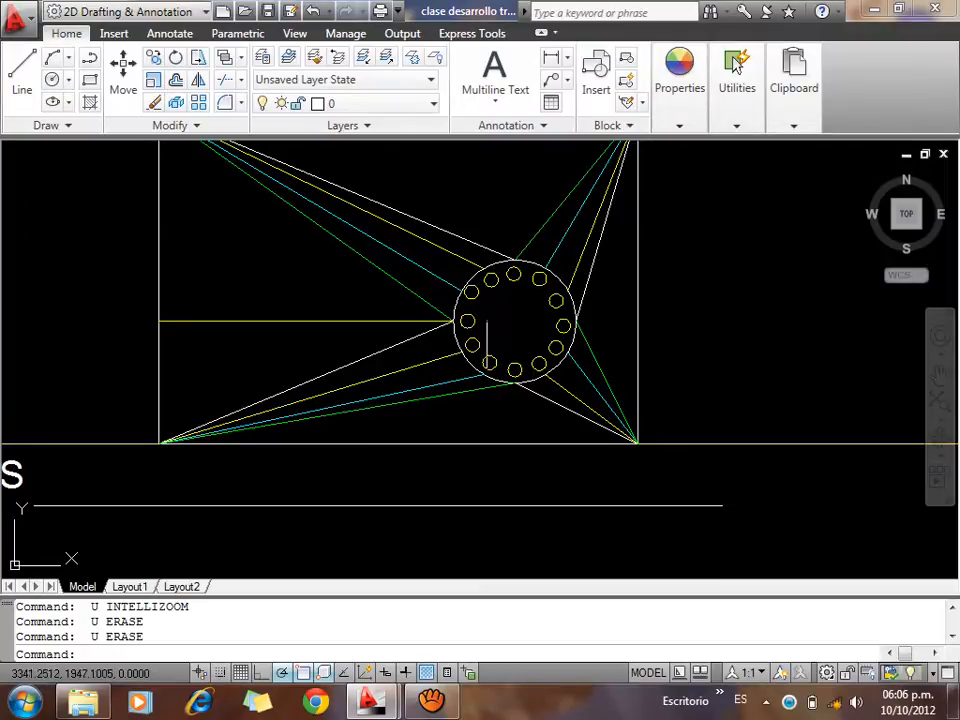
scroll(557, 336, "down", 2)
scroll(560, 330, "up", 2)
middle_click_drag(456, 289, 456, 345)
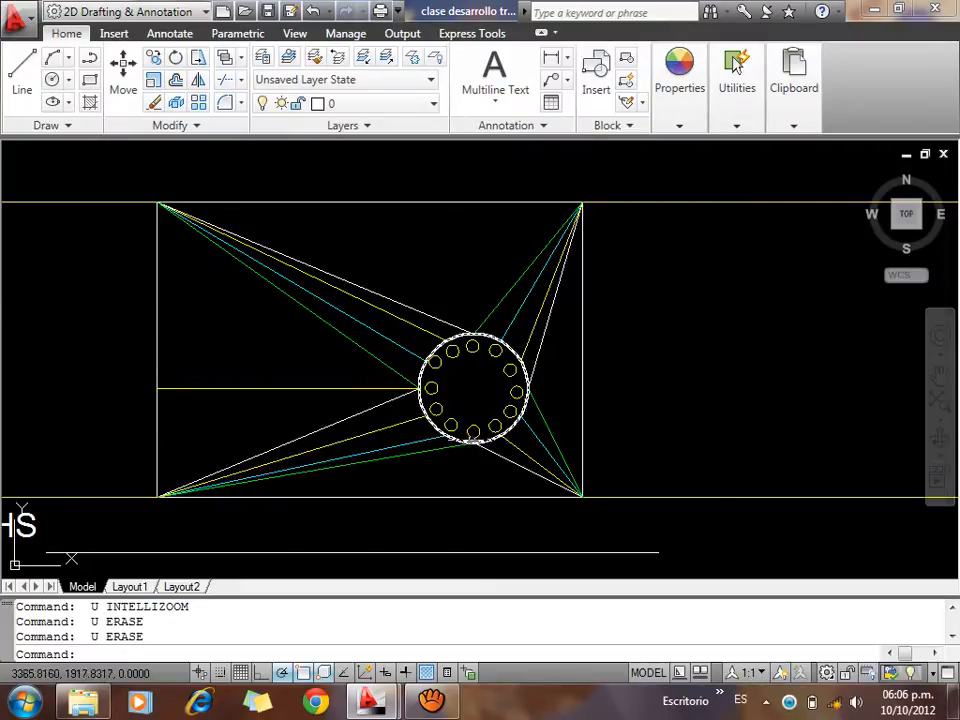
middle_click_drag(375, 443, 389, 435)
middle_click_drag(482, 412, 482, 386)
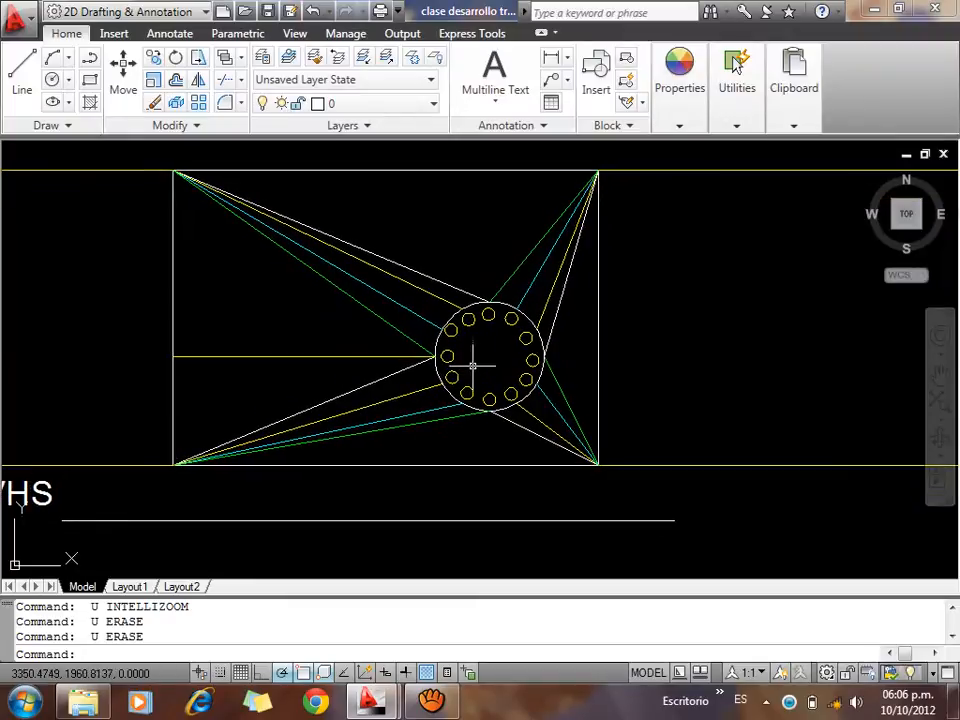
scroll(476, 369, "up", 2)
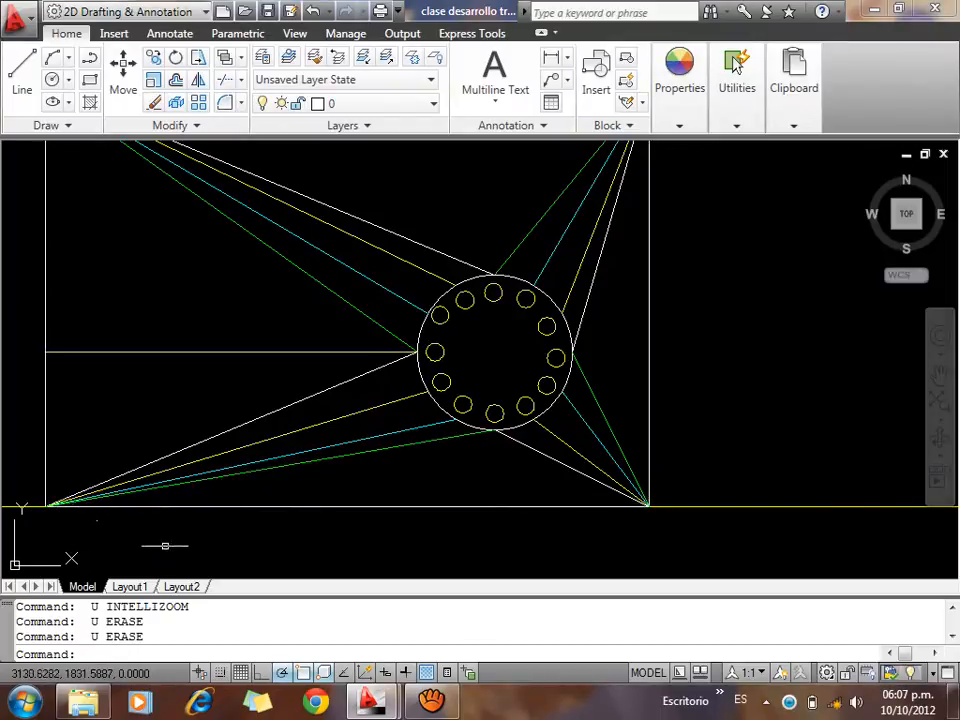
middle_click_drag(461, 432, 293, 464)
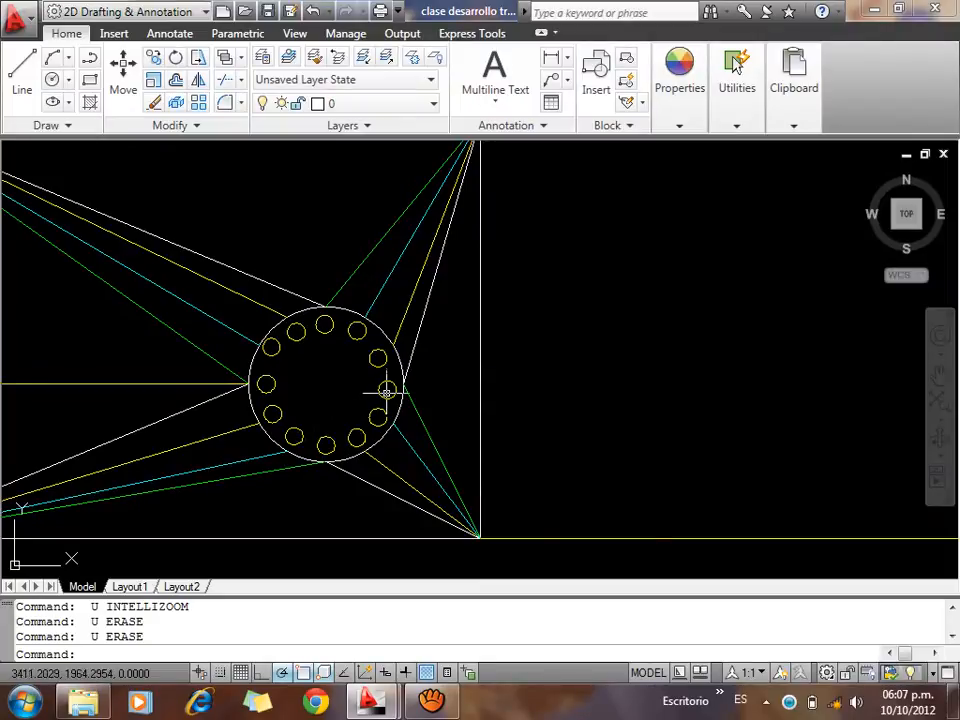
middle_click_drag(403, 393, 403, 500)
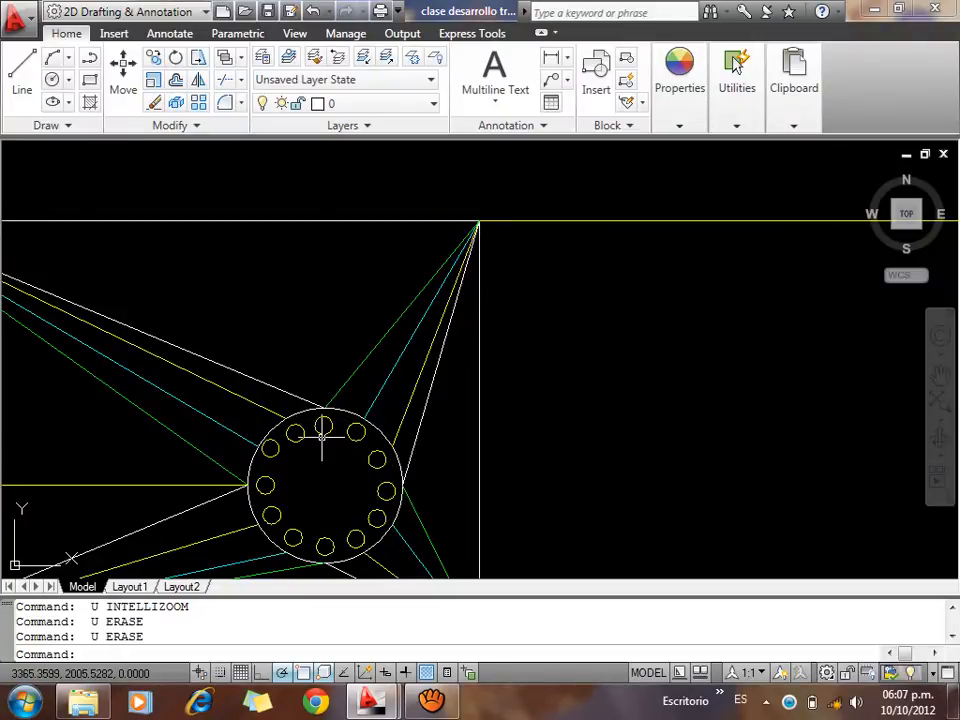
middle_click_drag(321, 429, 449, 395)
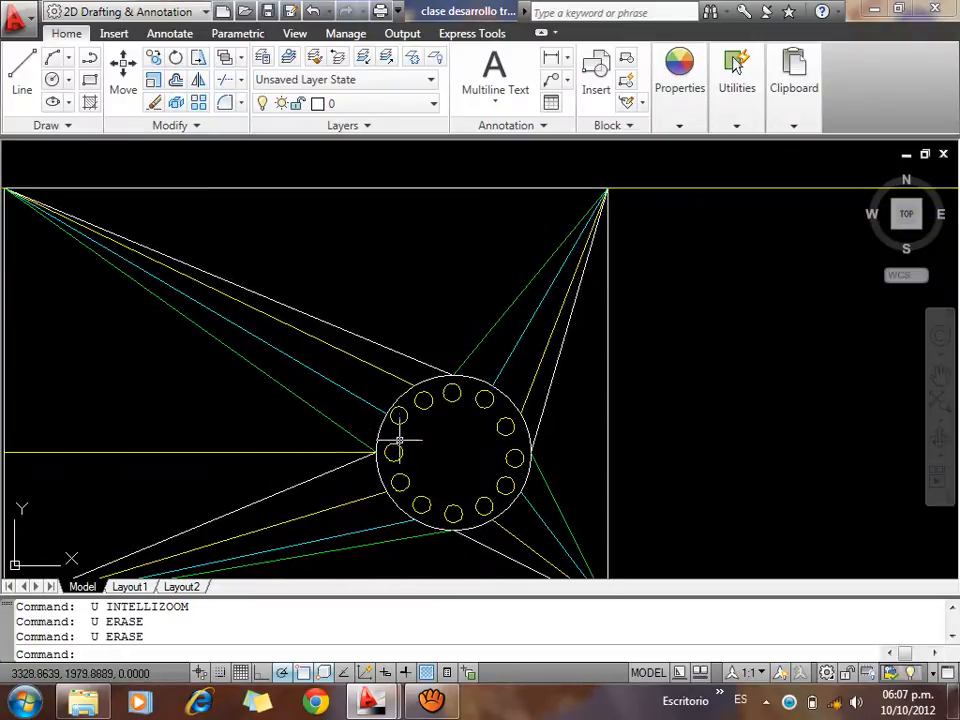
middle_click_drag(133, 289, 289, 283)
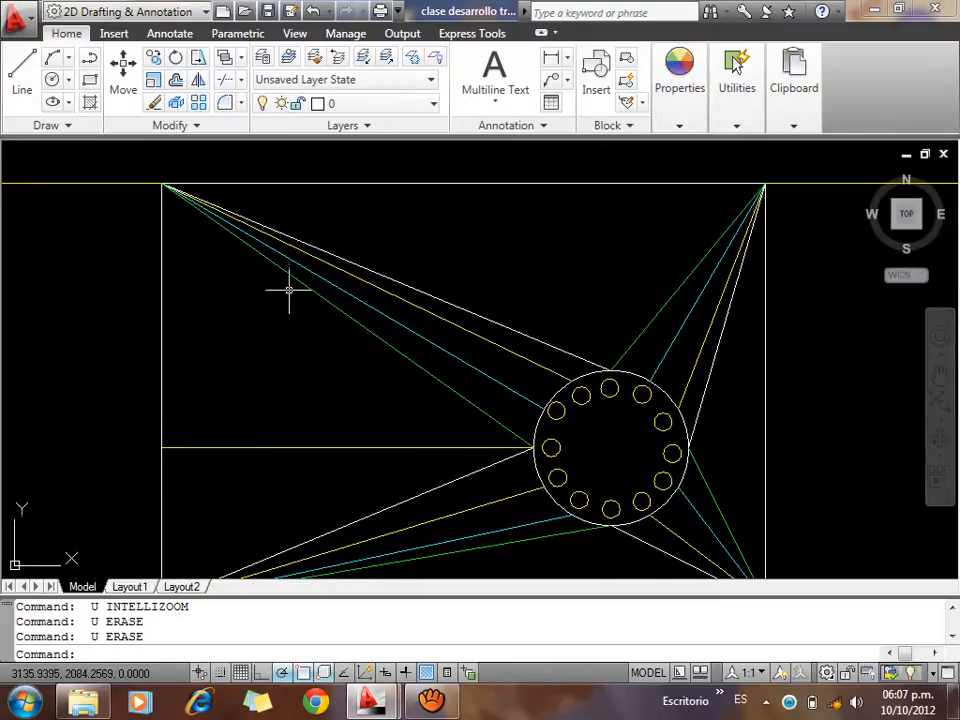
scroll(296, 279, "down", 2)
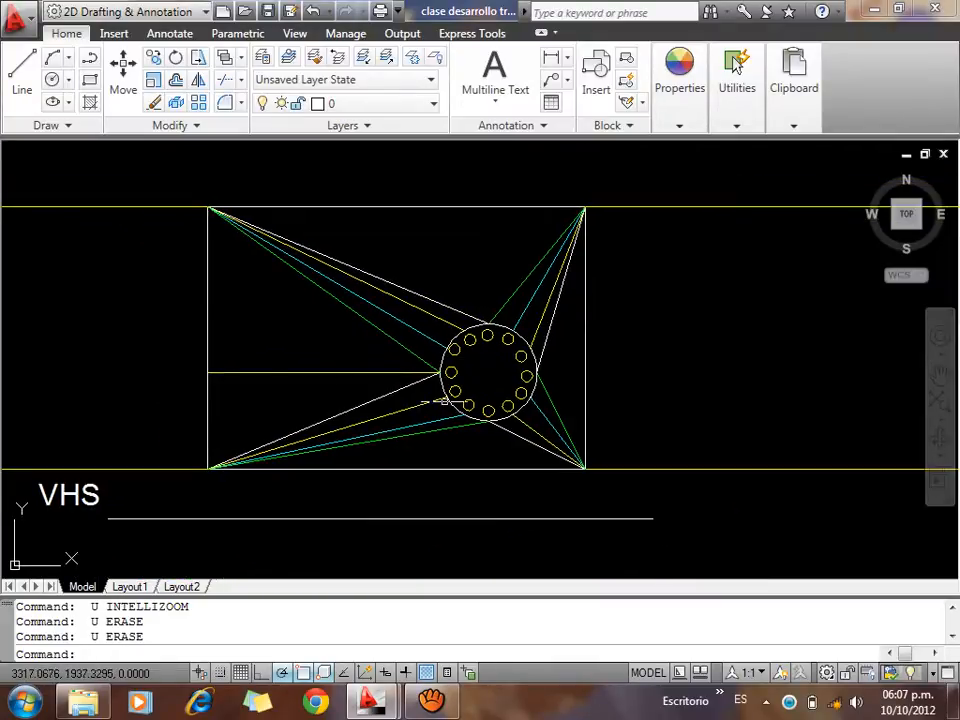
Highlight the four marker circles at the quadrant points of the VHS circle, and clear the selection
scroll(470, 408, "up", 2)
left_click(492, 411)
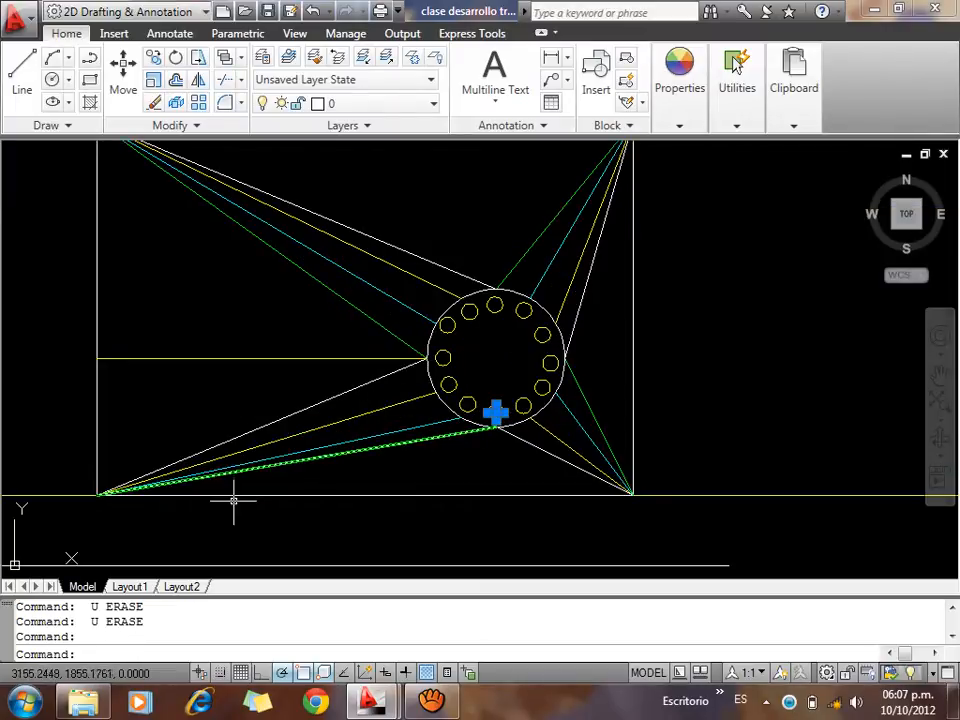
left_click(550, 364)
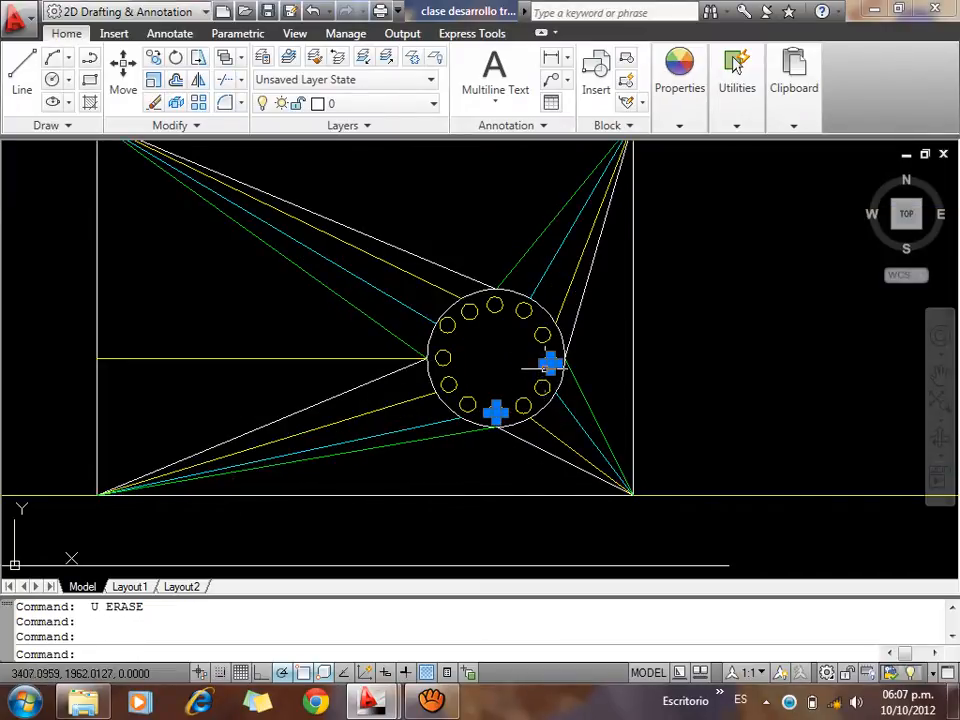
left_click(494, 316)
left_click(492, 320)
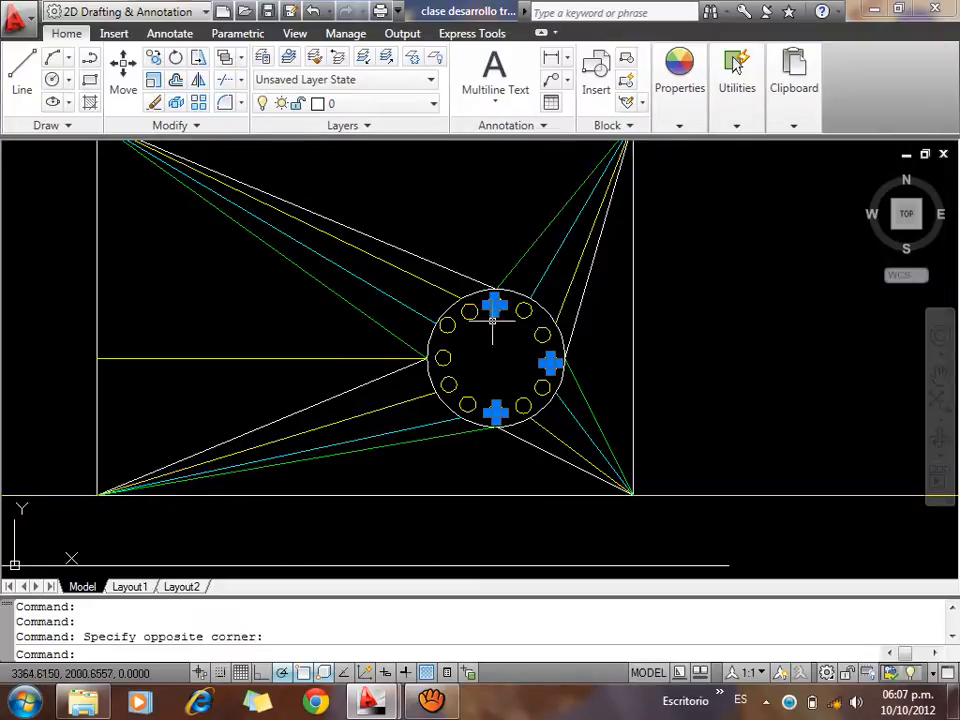
left_click(445, 357)
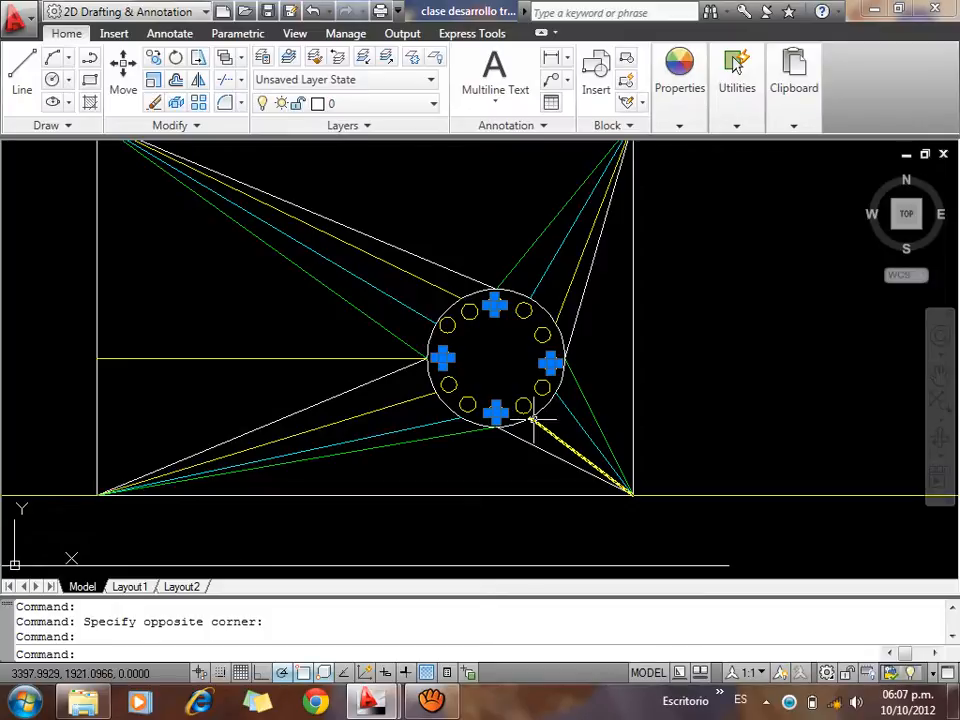
key("Escape")
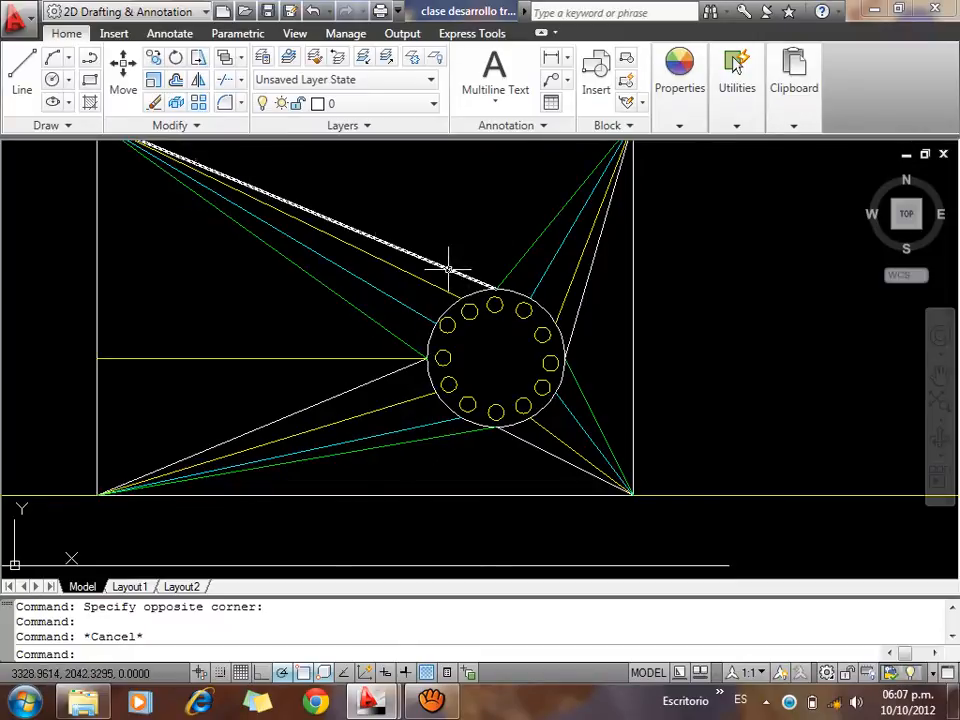
Rotate the VHS rectangle, circle, markers and line fans together clockwise about the circle's centre
scroll(478, 200, "down", 3)
scroll(455, 495, "up", 5)
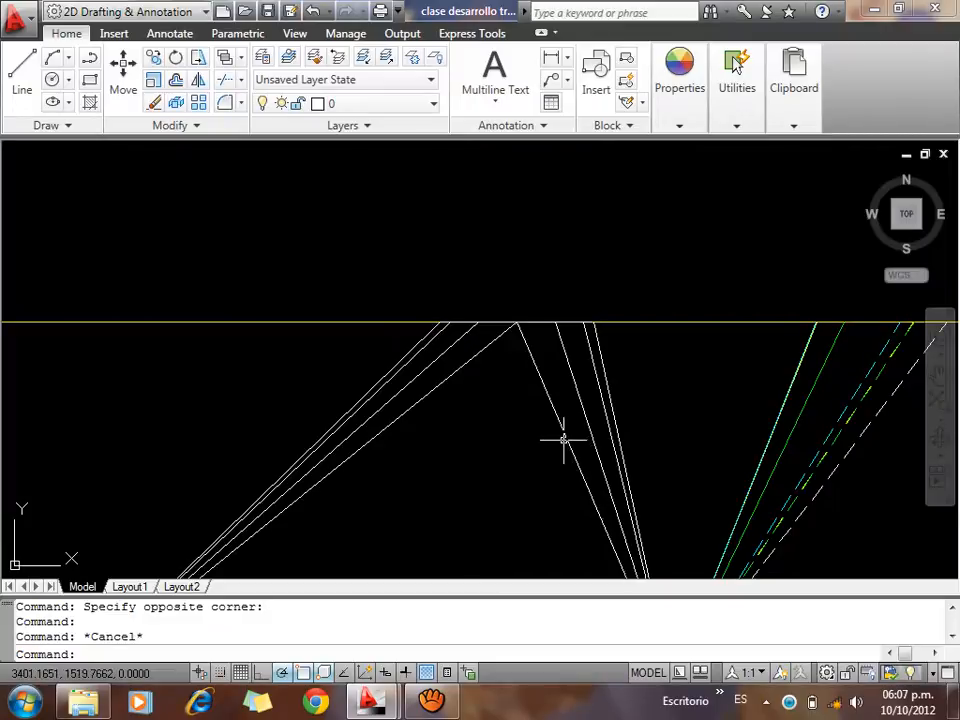
scroll(487, 476, "down", 4)
middle_click_drag(512, 357, 509, 438)
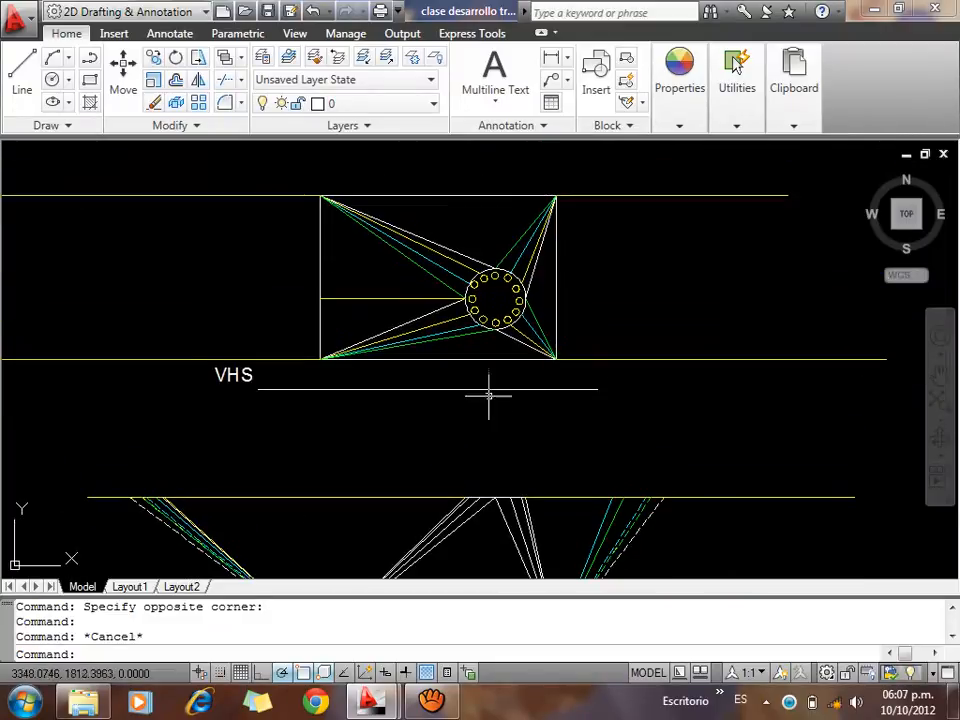
scroll(408, 246, "up", 2)
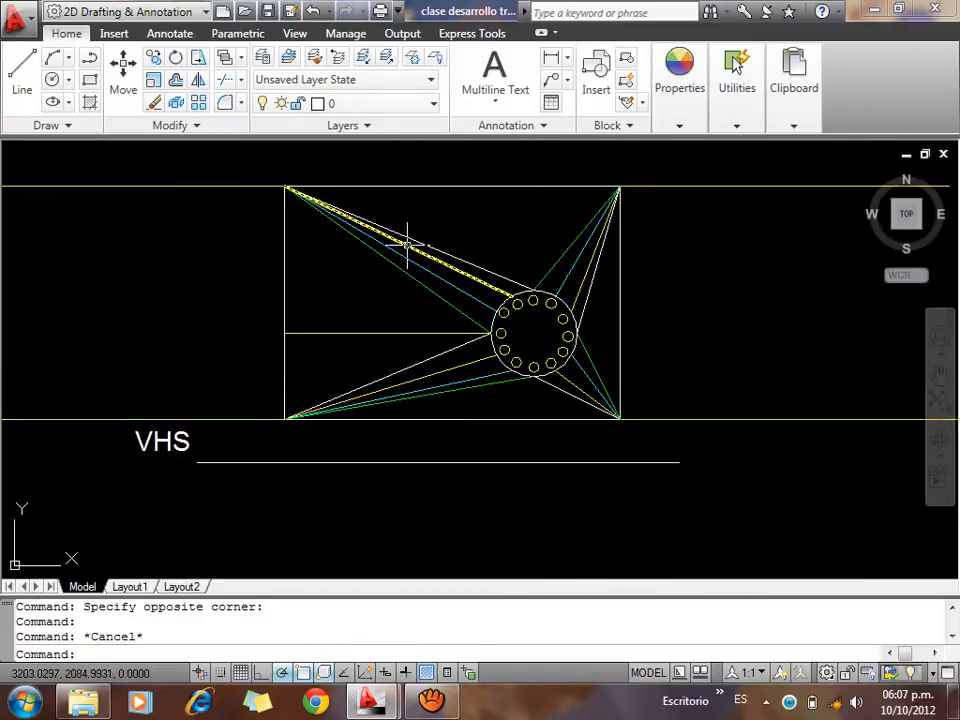
left_click(250, 163)
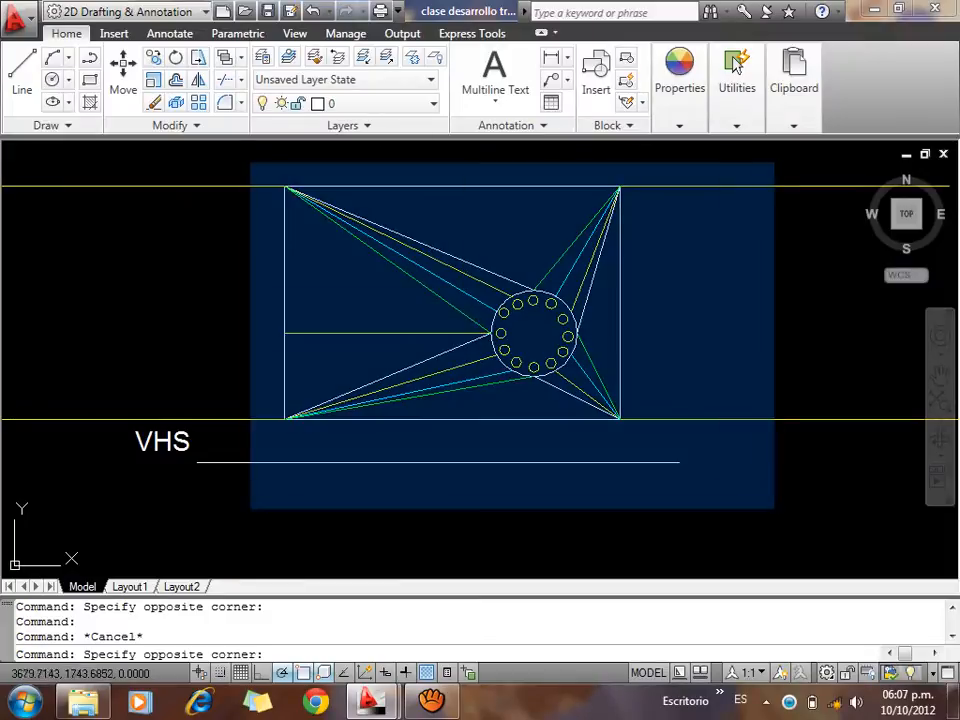
left_click(773, 508)
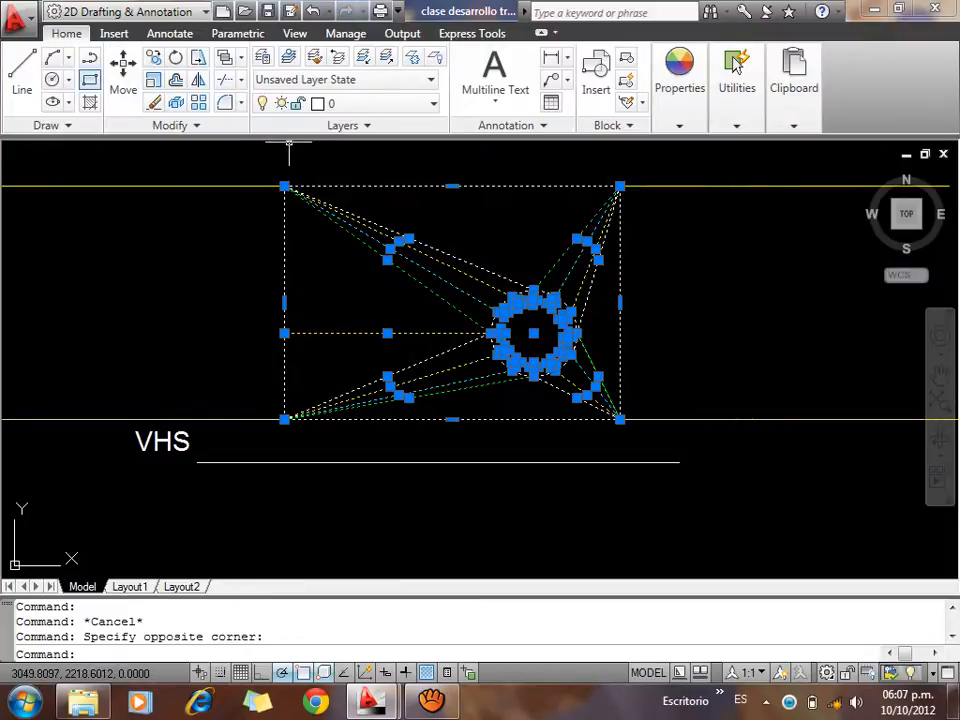
left_click(153, 57)
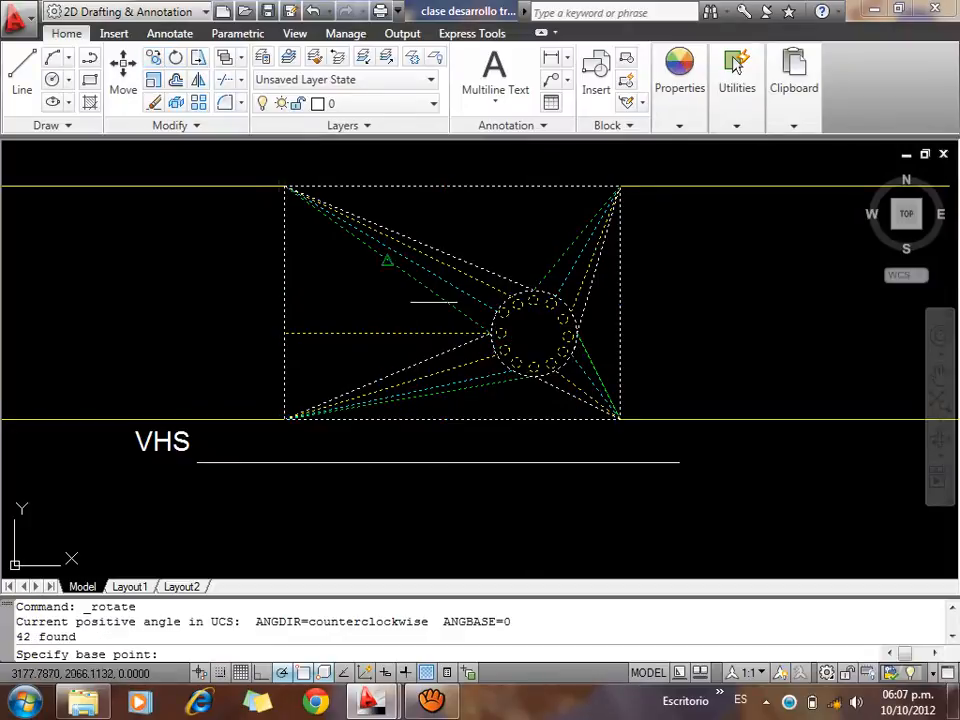
left_click(533, 333)
left_click(710, 439)
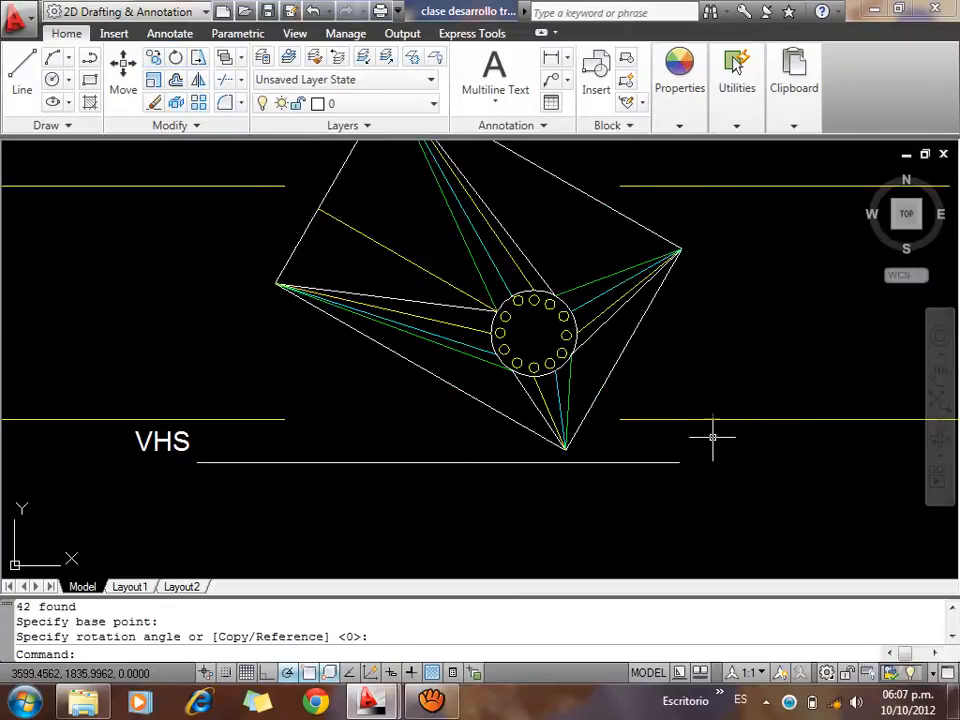
Examine the rotated VHS view's circle and line fans against the fans of the VF view
scroll(625, 340, "up", 2)
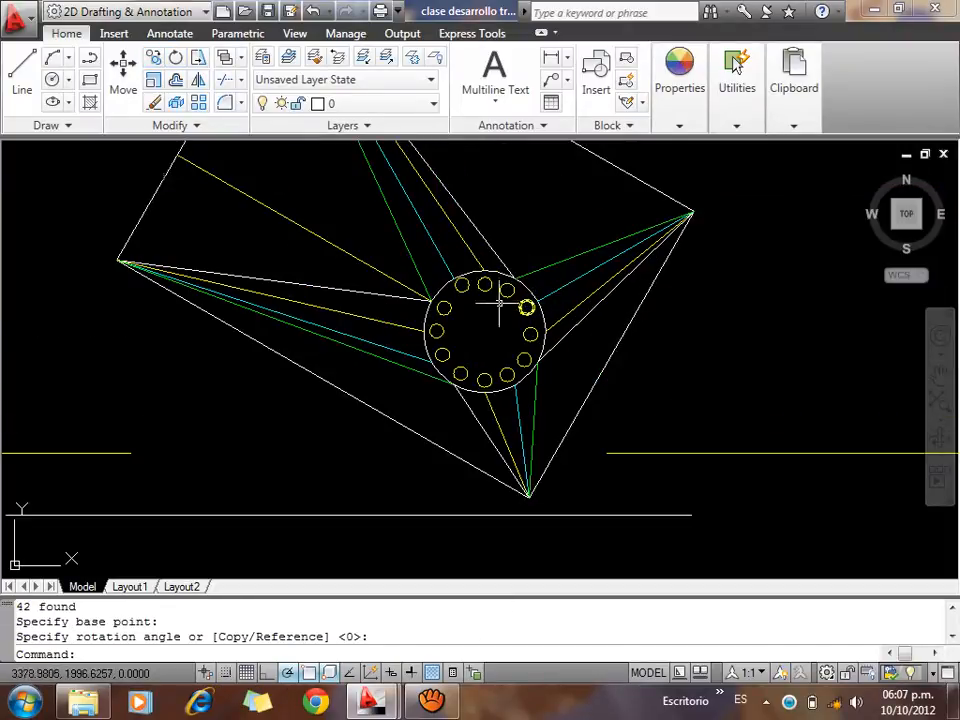
scroll(503, 269, "down", 2)
mouse_move(492, 504)
middle_mouse_down()
mouse_move(493, 461)
mouse_move(451, 328)
middle_mouse_up()
scroll(409, 402, "up", 2)
scroll(411, 412, "up", 2)
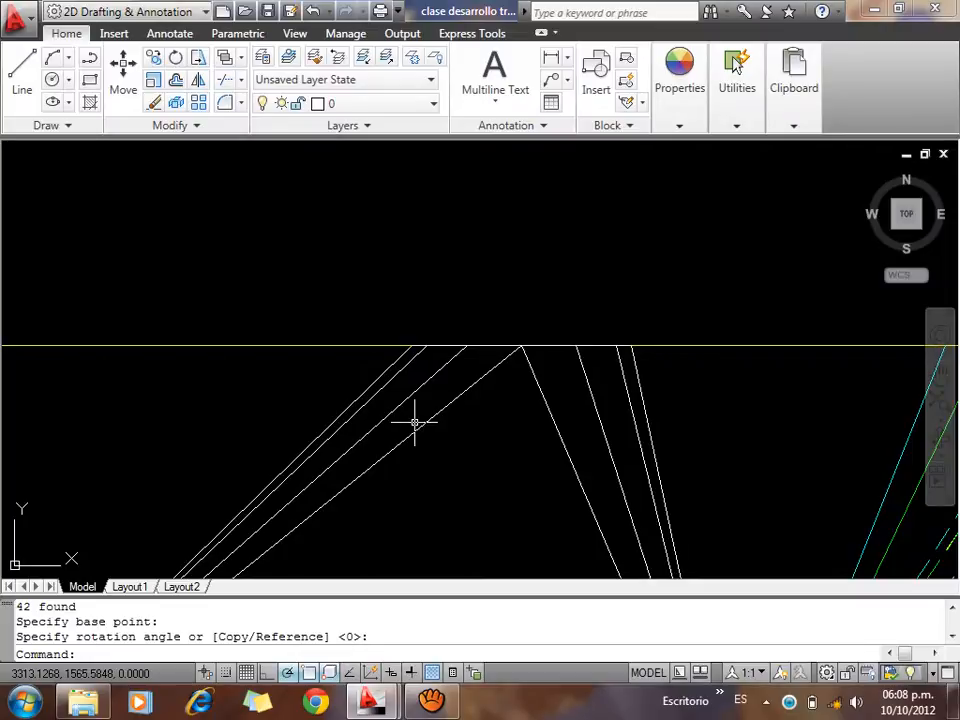
scroll(444, 321, "down", 3)
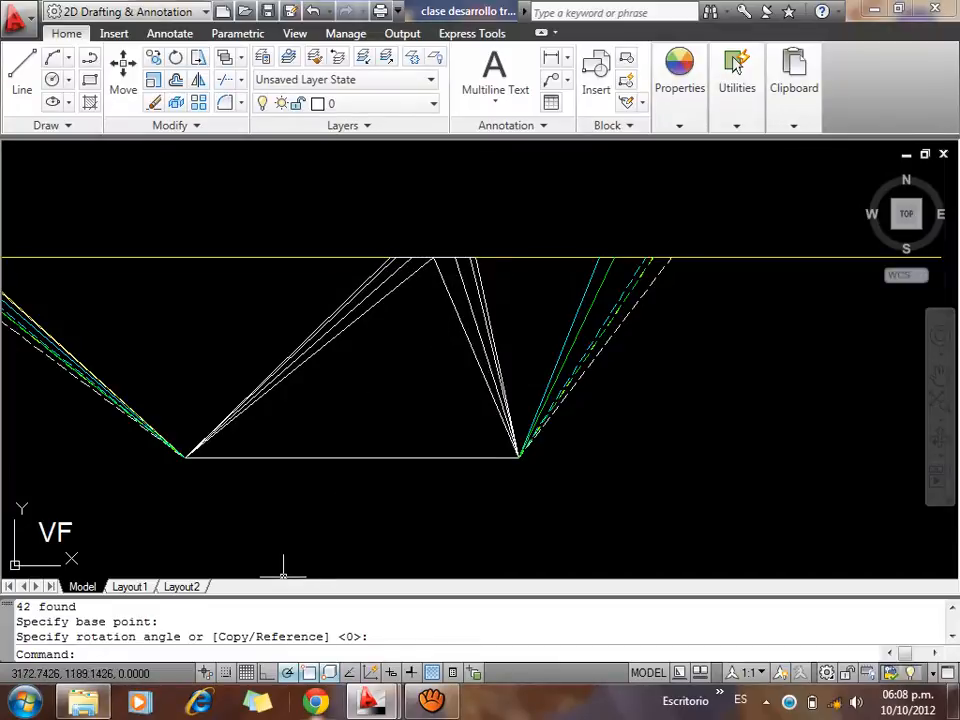
left_click(432, 701)
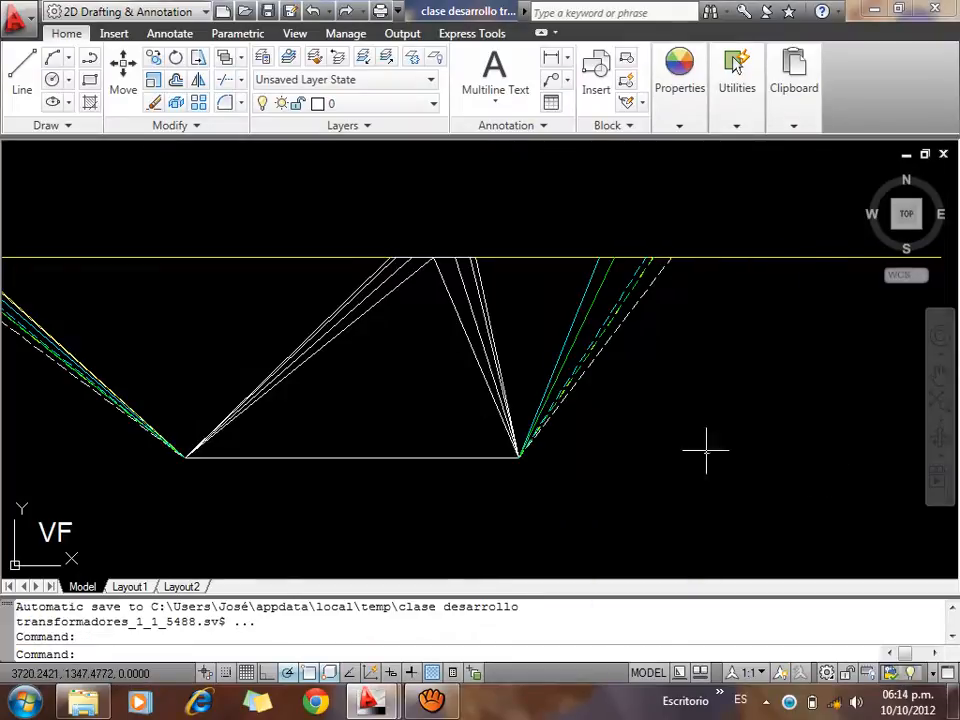
scroll(706, 452, "down", 4)
Undo the rotation of the VHS view
type("U")
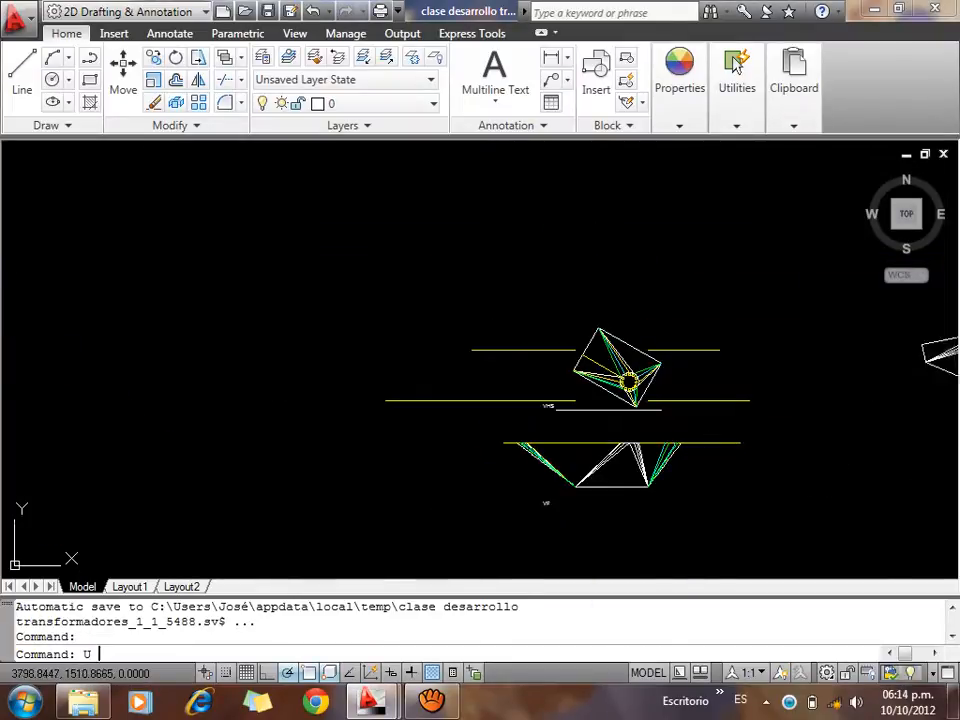
key("Return")
key("Return")
key("Return")
key("Return")
key("Return")
key("Return")
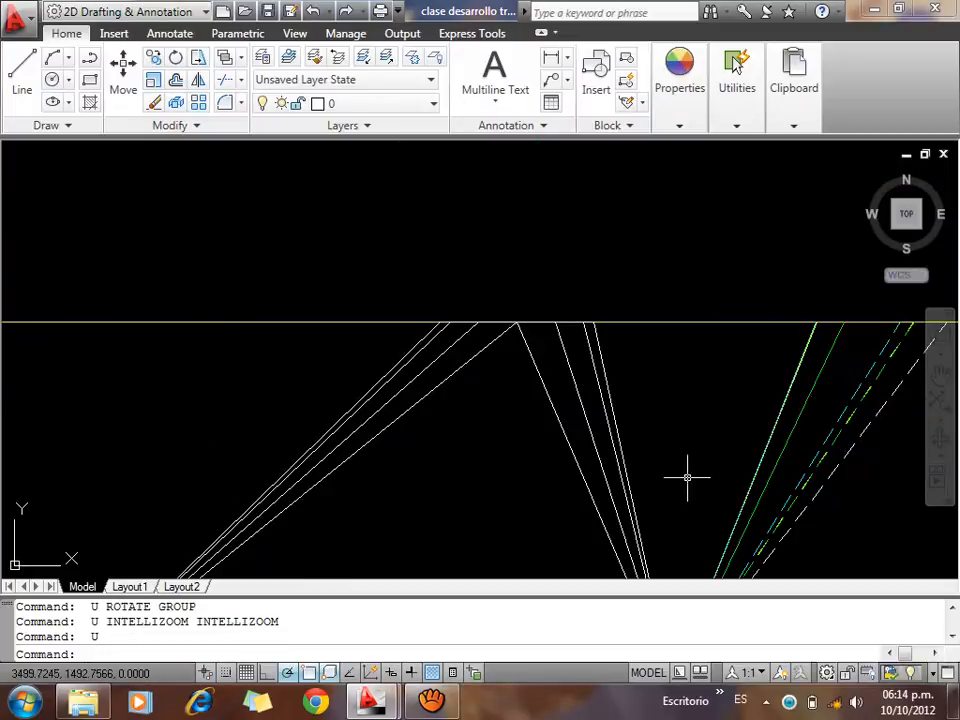
Compare the fan lines and circle division points of the VHS view with the projected lines in the VF view
scroll(687, 478, "down", 3)
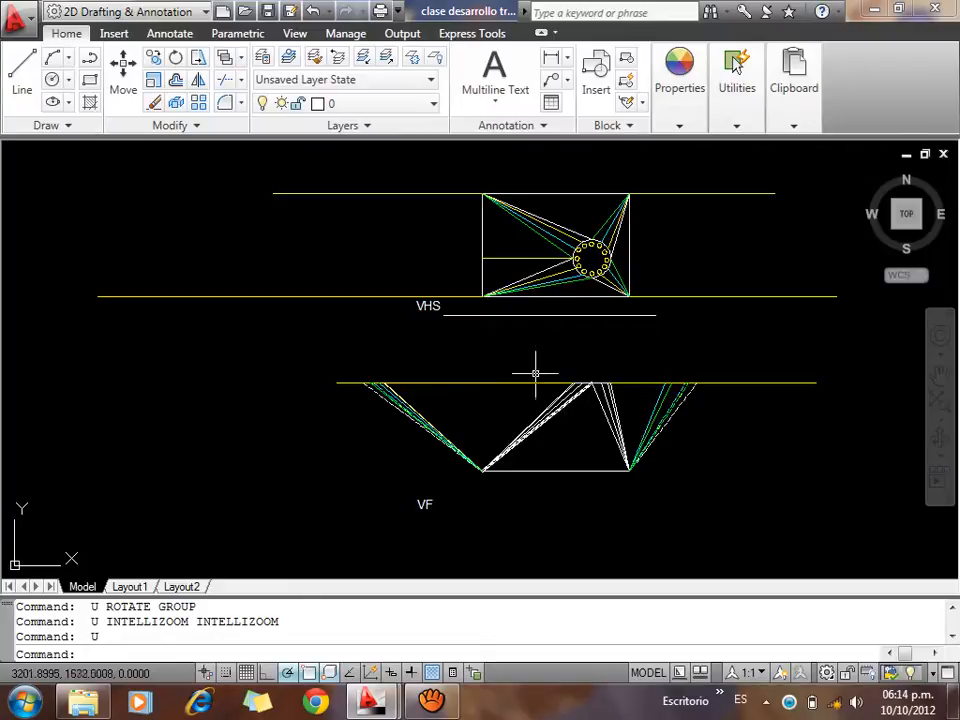
scroll(600, 250, "up", 2)
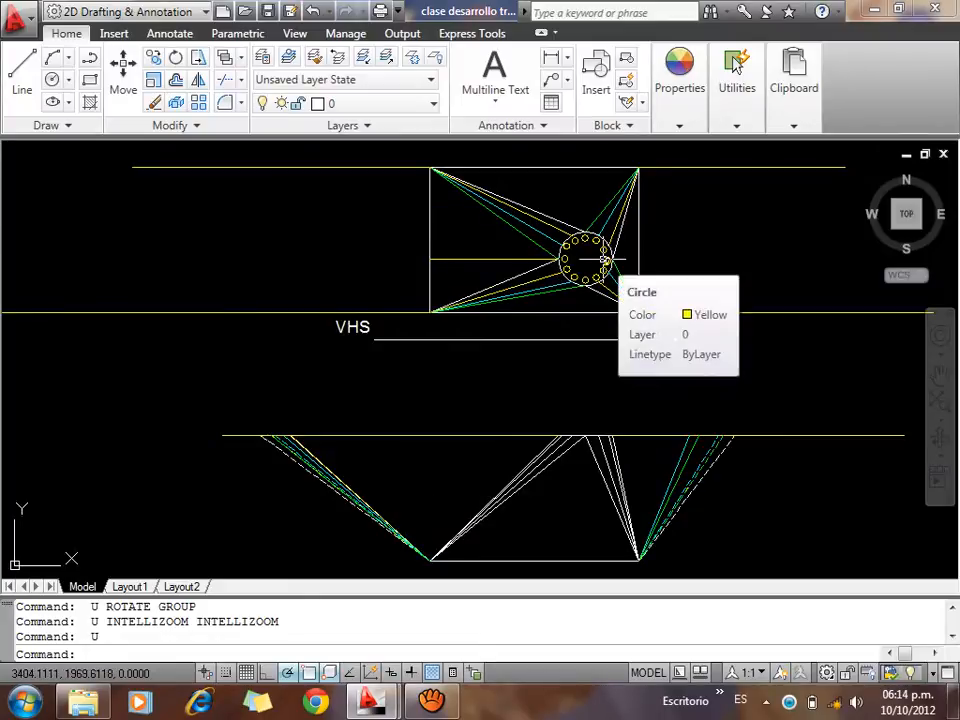
scroll(595, 208, "up", 1)
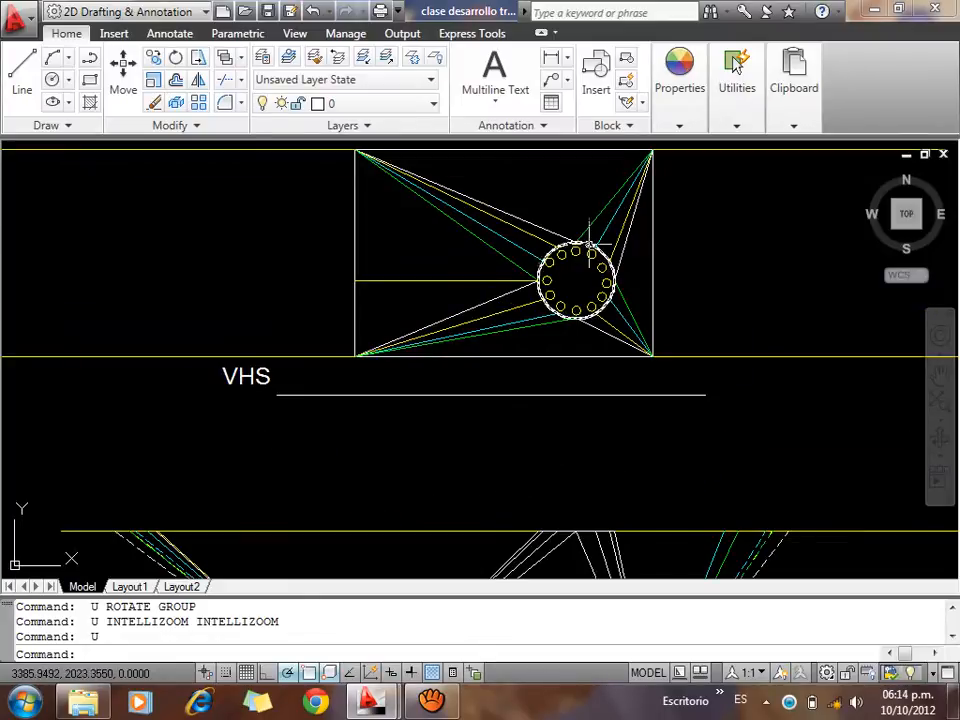
scroll(595, 240, "up", 1)
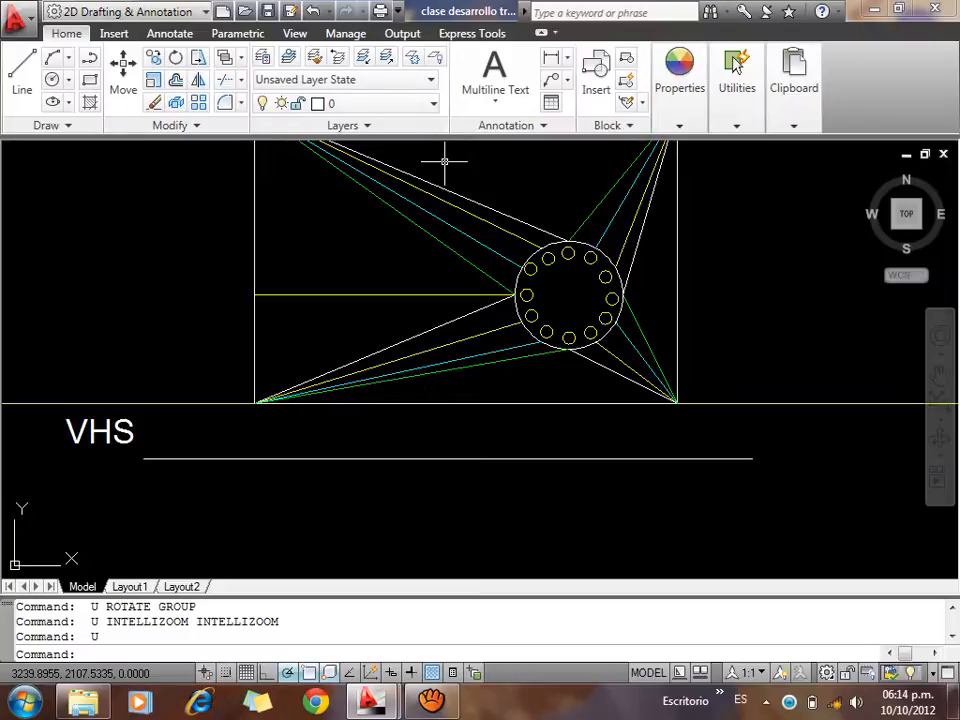
scroll(471, 289, "down", 3)
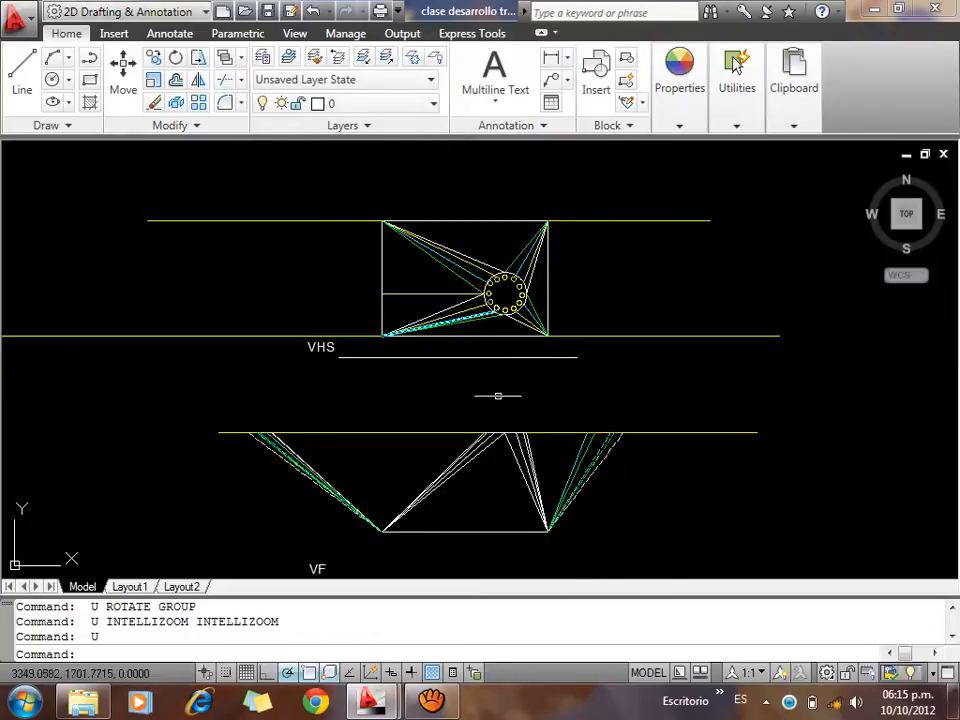
middle_click_drag(461, 352, 461, 320)
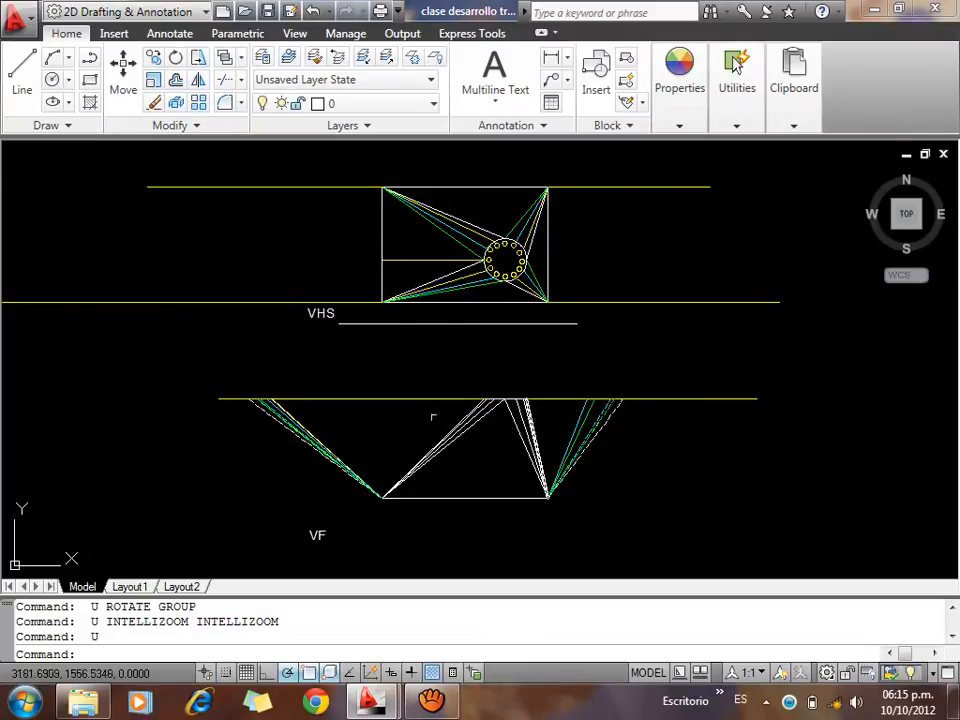
scroll(424, 270, "up", 3)
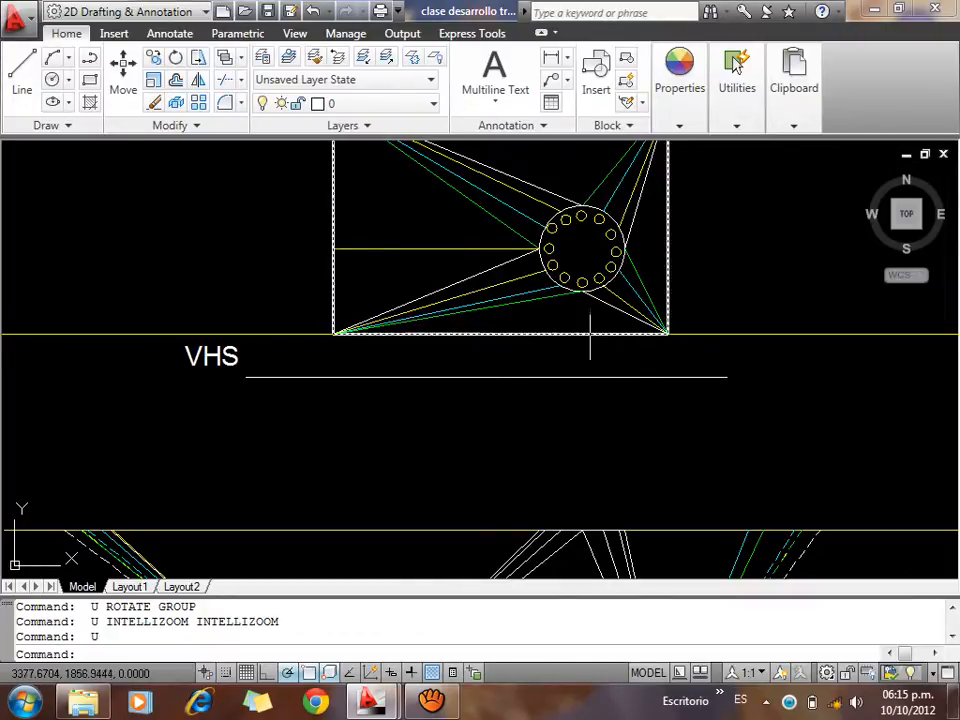
scroll(588, 335, "down", 2)
scroll(452, 334, "up", 2)
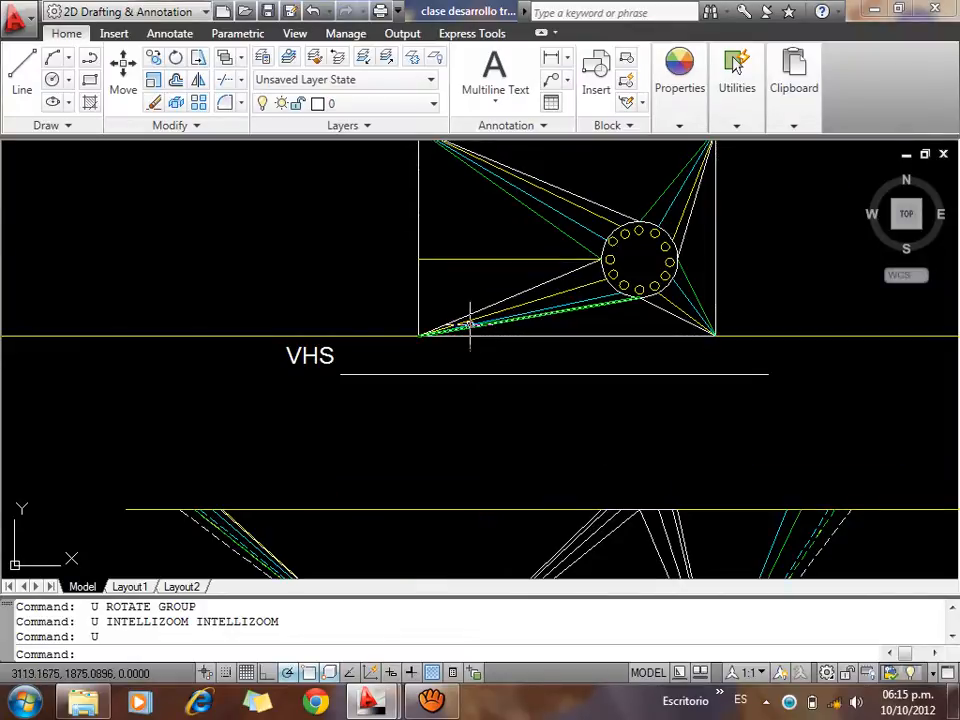
Draw a circle centred on the VHS rectangle's lower-left corner, passing through the round opening's left quadrant point at the white fan line's end
scroll(522, 396, "down", 2)
scroll(521, 324, "down", 2)
scroll(521, 324, "up", 5)
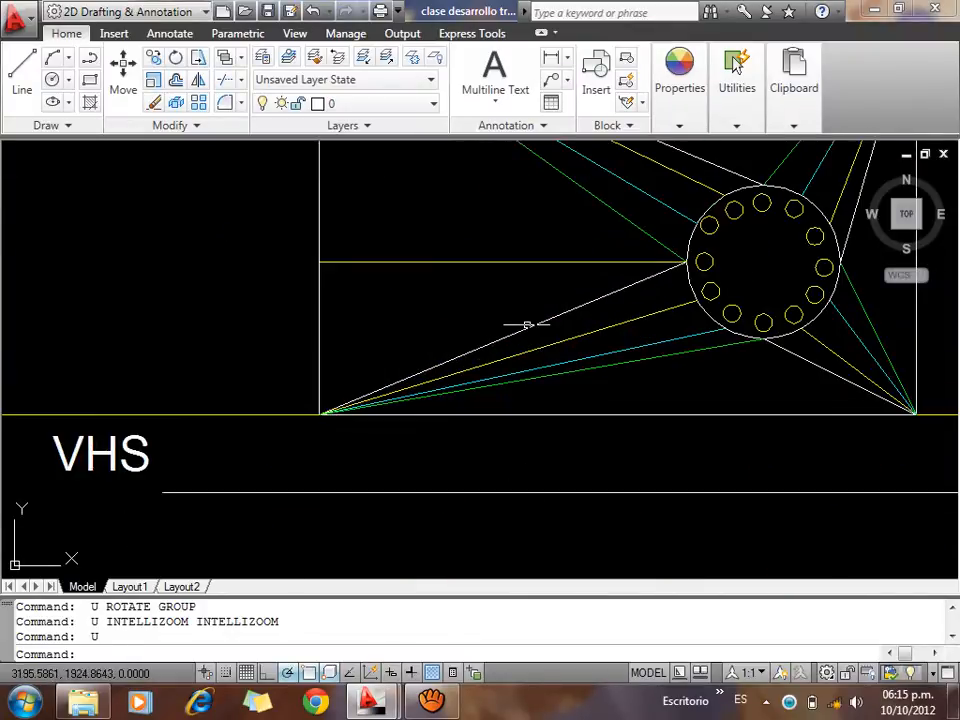
left_click_drag(546, 330, 529, 321)
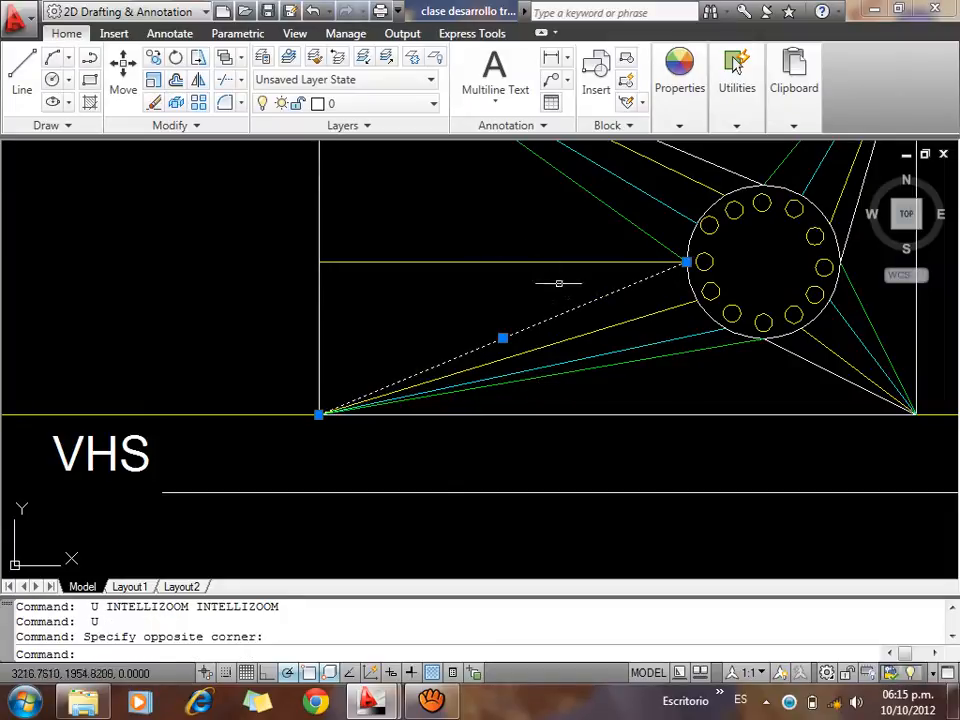
key("Escape")
key("Escape")
type("c")
key("Return")
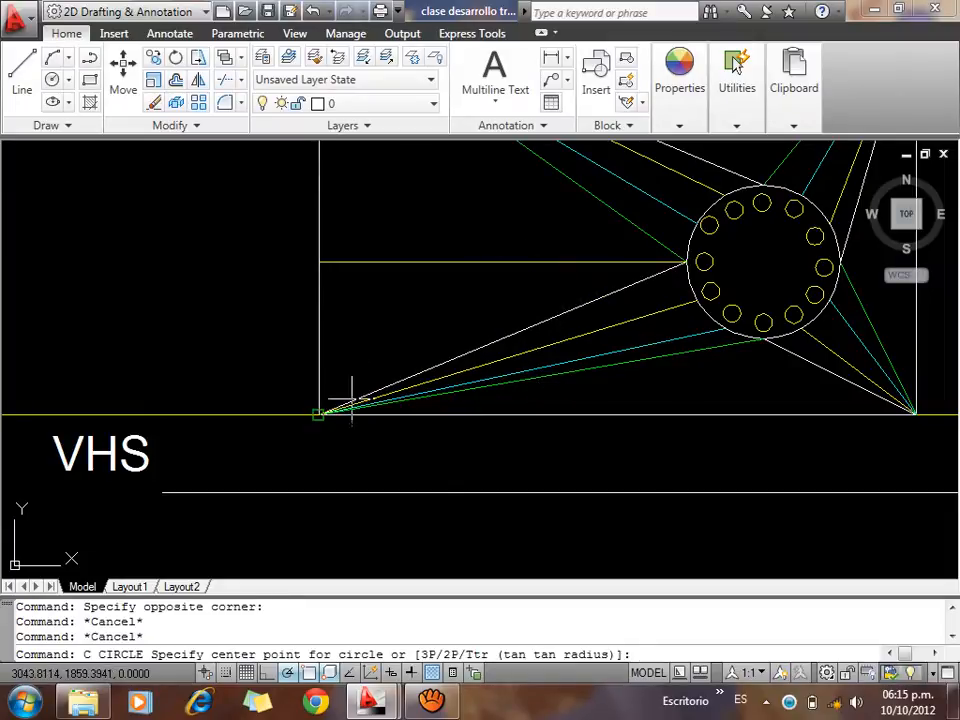
left_click(323, 412)
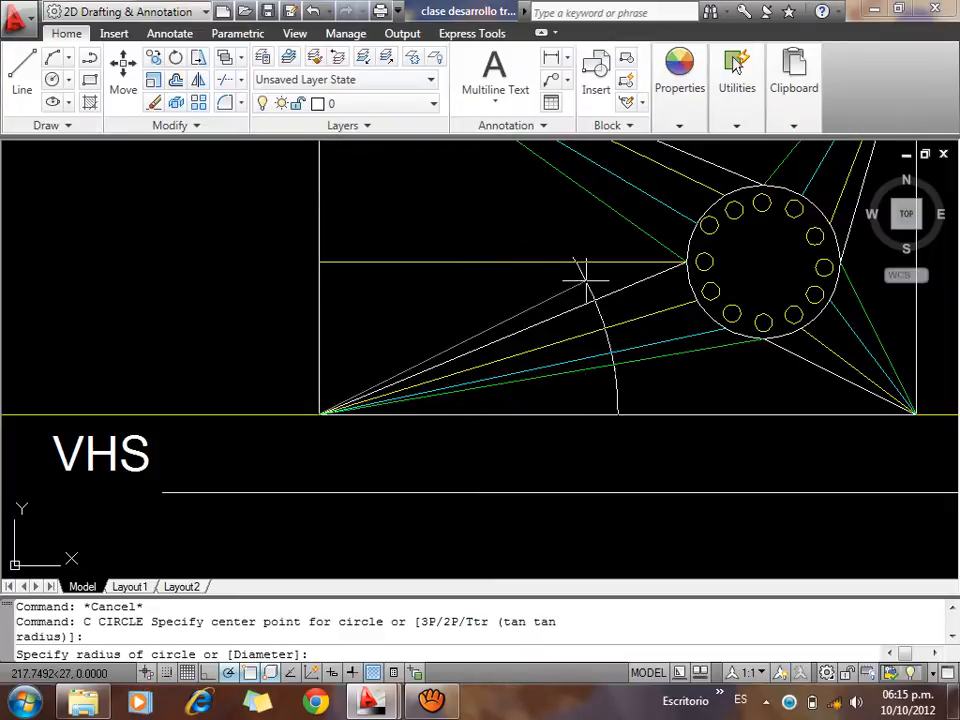
left_click(681, 270)
scroll(681, 270, "down", 2)
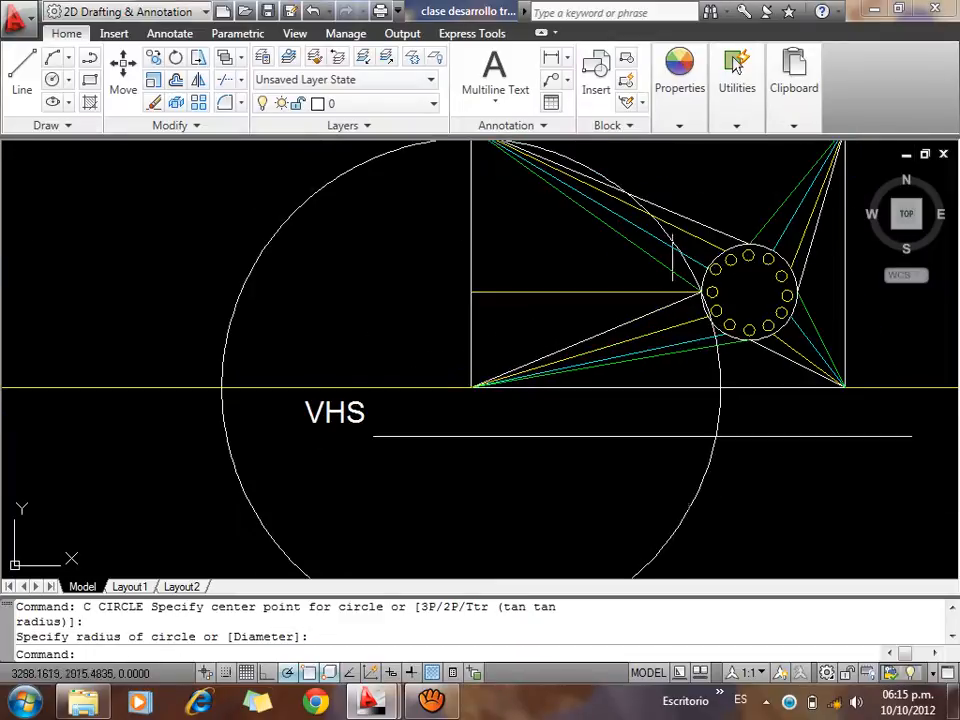
Trim away the construction circle's lower part, using the white fan line and the lower yellow line as cutting edges
type("TR")
key("Return")
left_click(569, 352)
left_click(544, 339)
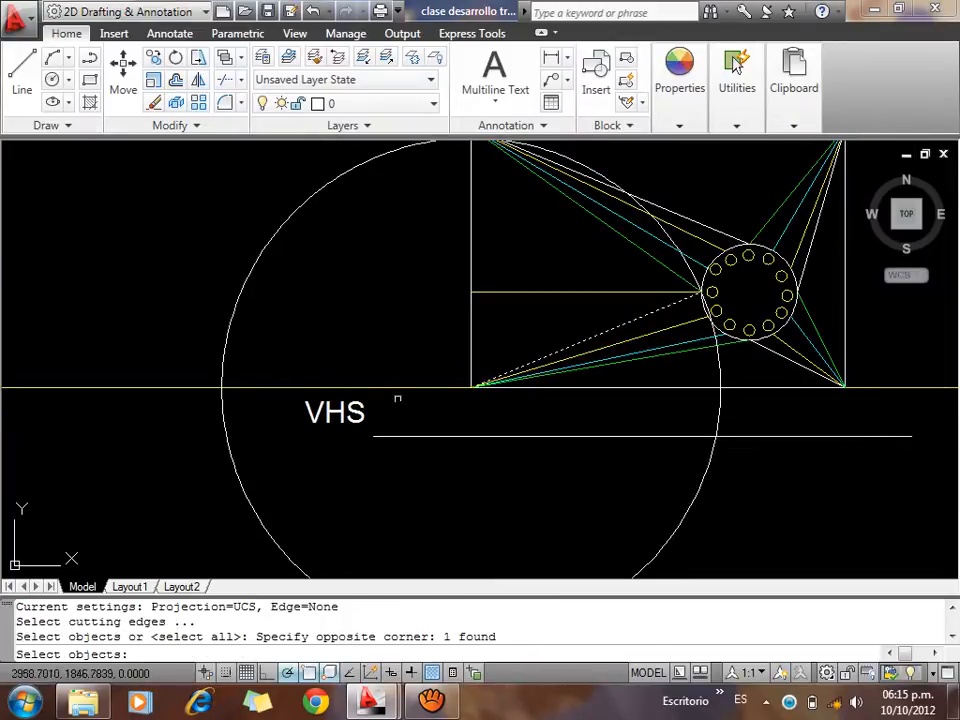
left_click(313, 377)
left_click(286, 403)
key("Return")
left_click(285, 411)
left_click(202, 497)
key("Return")
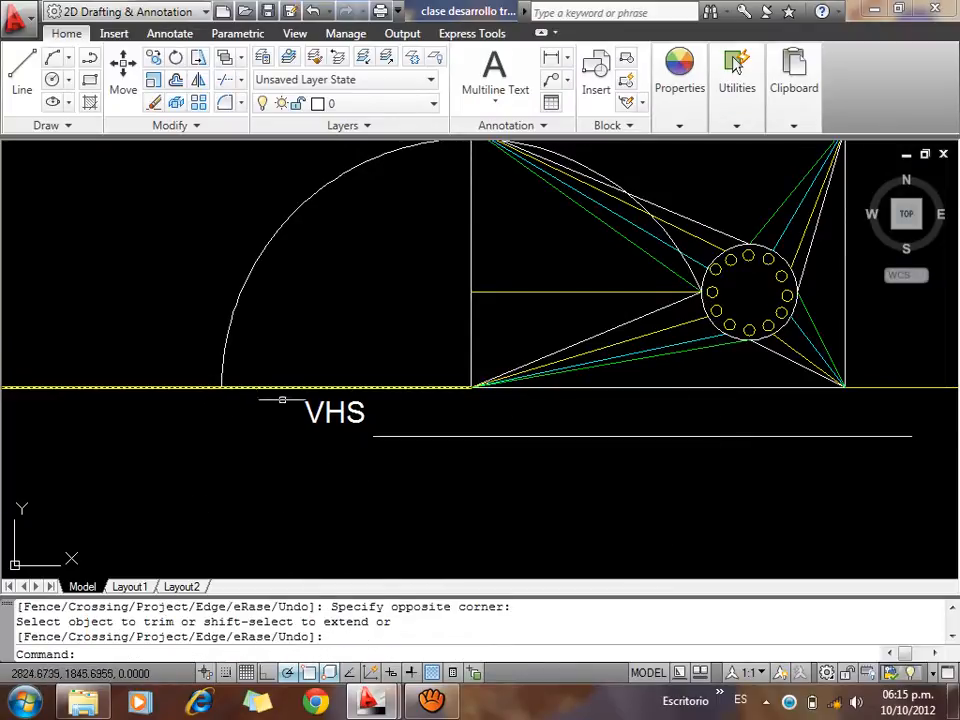
Draw a vertical line about 390 units long downward from the construction arc's left end, past the upper yellow line of VF
middle_click_drag(284, 400, 329, 216)
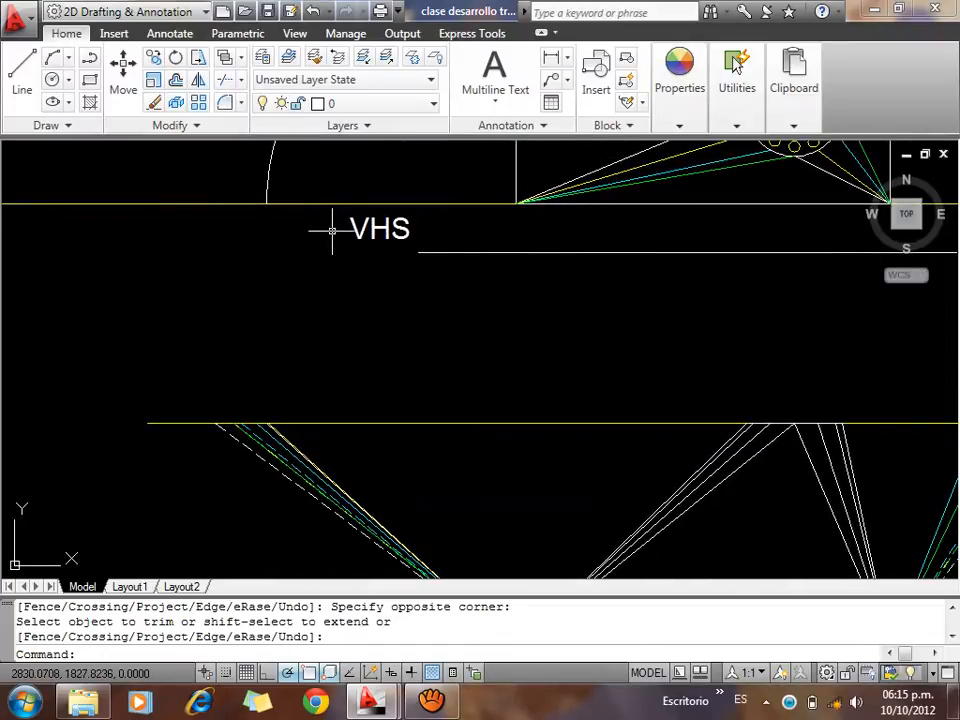
type("L")
key("Return")
left_click(266, 204)
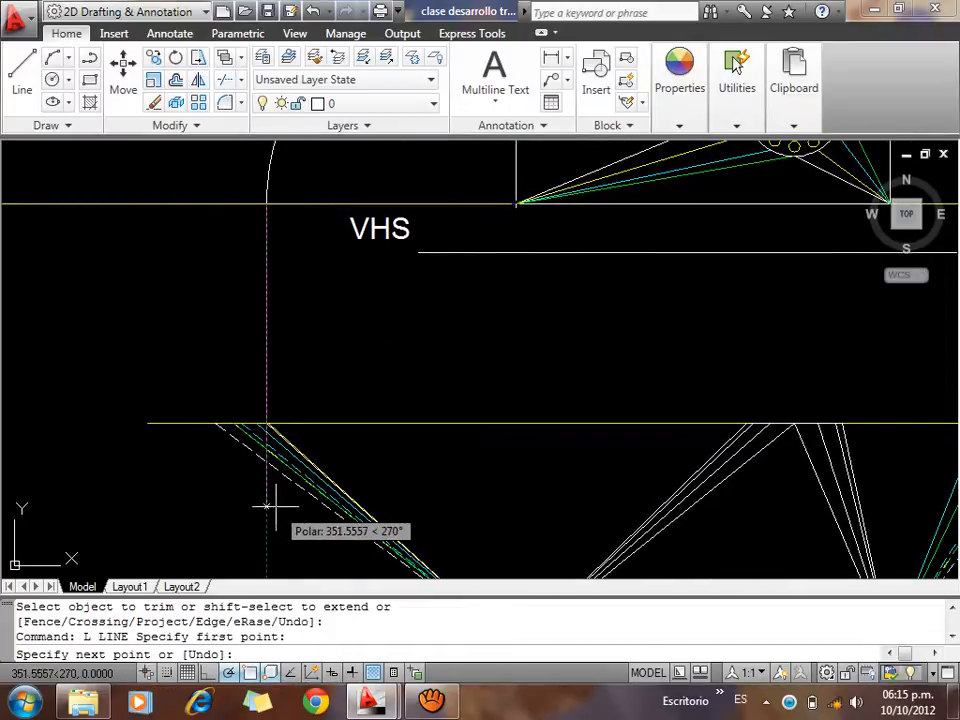
key("F8")
left_click(266, 543)
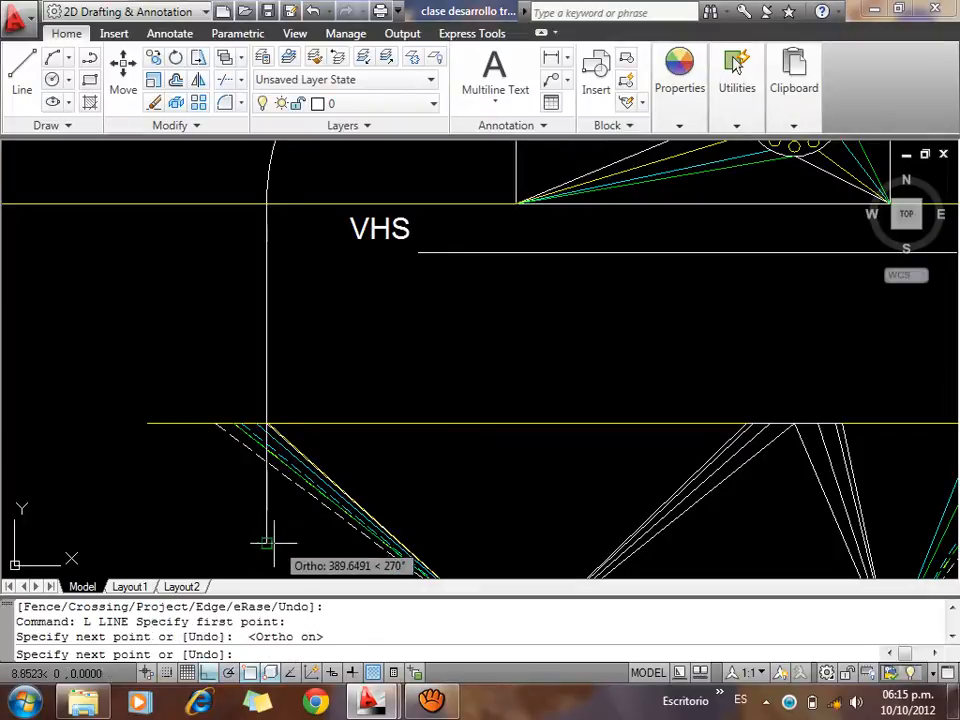
key("Escape")
Examine where the vertical projection line from the VHS arc meets the fan lines on VF's upper yellow line
mouse_move(344, 400)
middle_mouse_down()
mouse_move(272, 557)
mouse_move(252, 655)
middle_mouse_up()
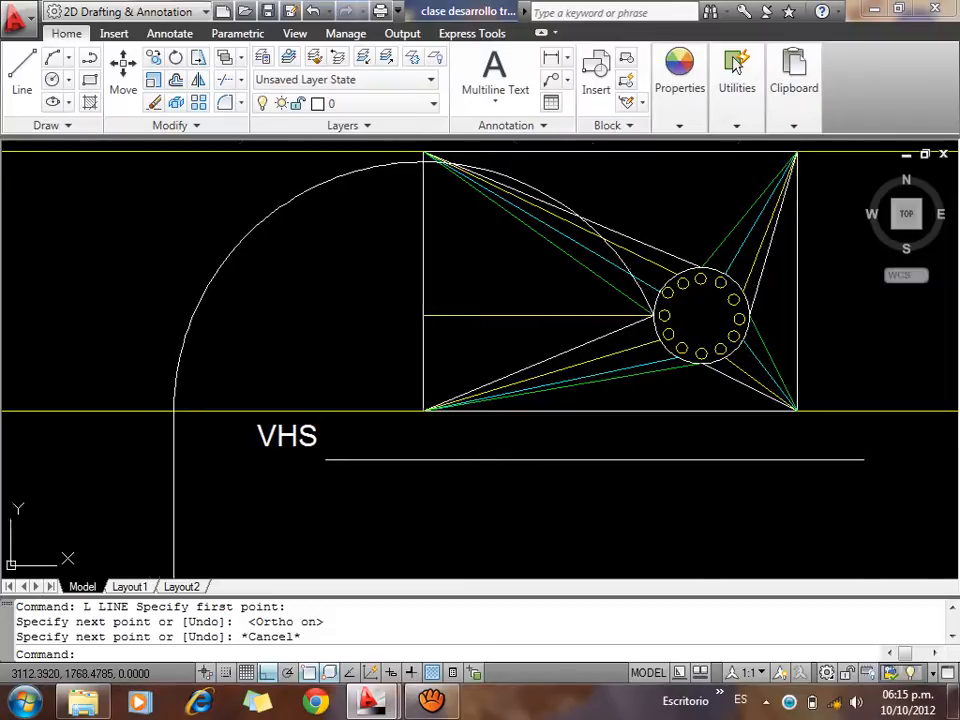
middle_click_drag(305, 575, 272, 403)
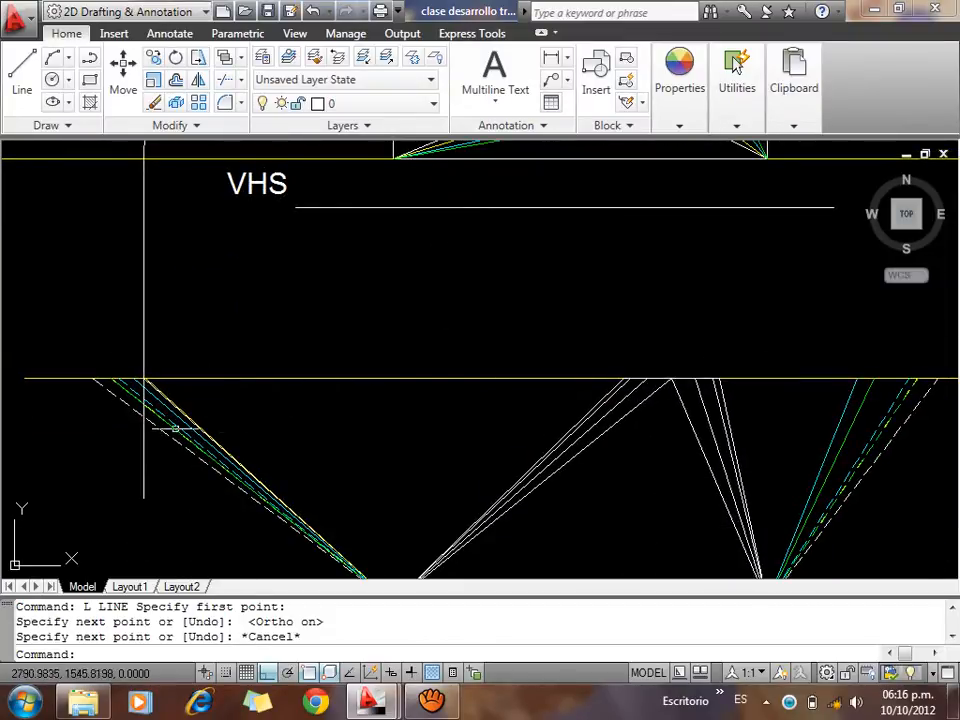
scroll(175, 428, "up", 5)
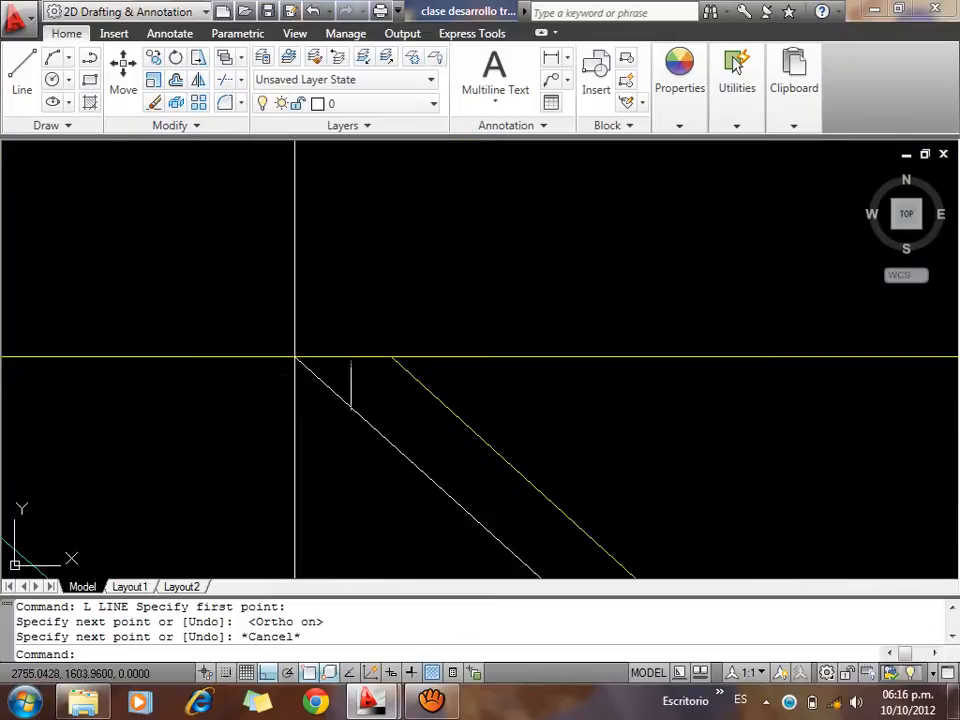
scroll(294, 330, "down", 3)
scroll(274, 262, "up", 5)
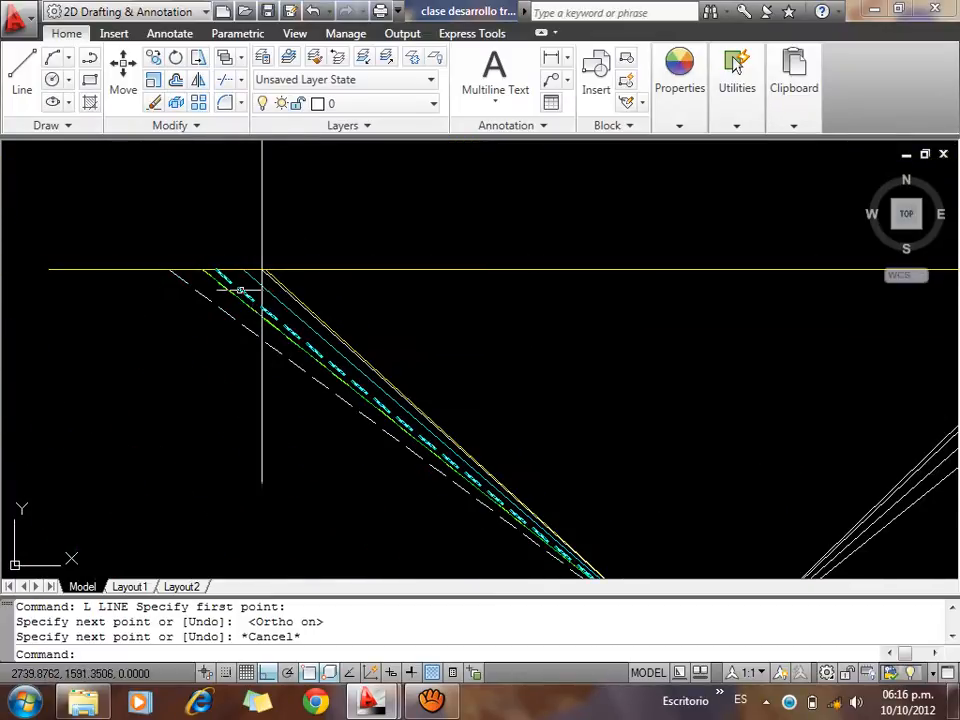
scroll(262, 290, "down", 3)
scroll(275, 290, "up", 5)
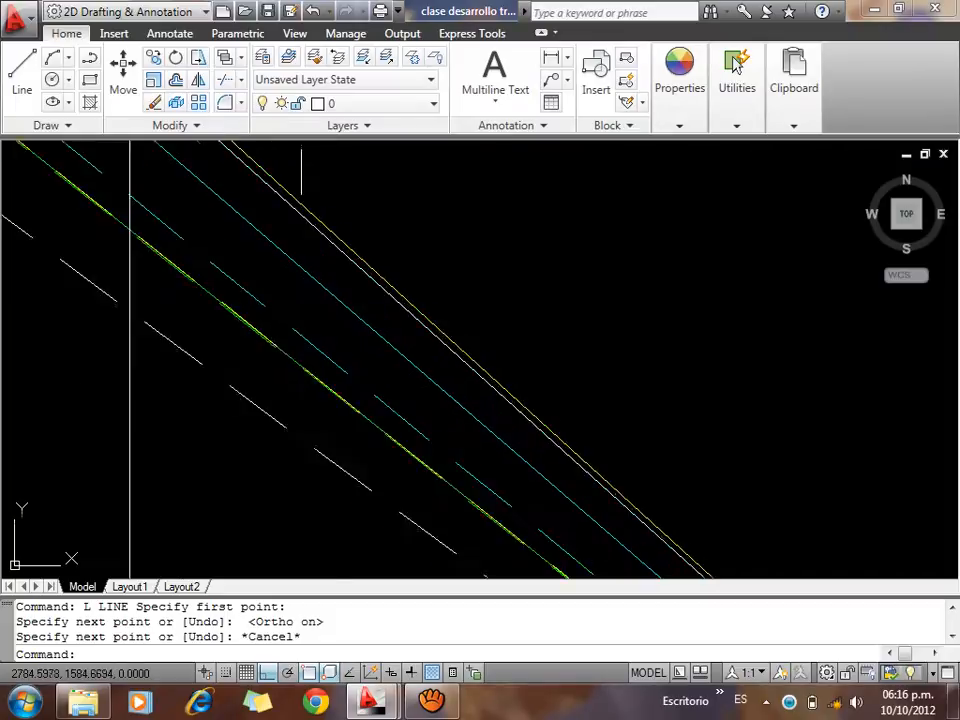
scroll(270, 266, "down", 3)
Highlight the solid white fan line in VF and its white counterpart in VHS to compare them, and clear the selection
scroll(265, 250, "up", 4)
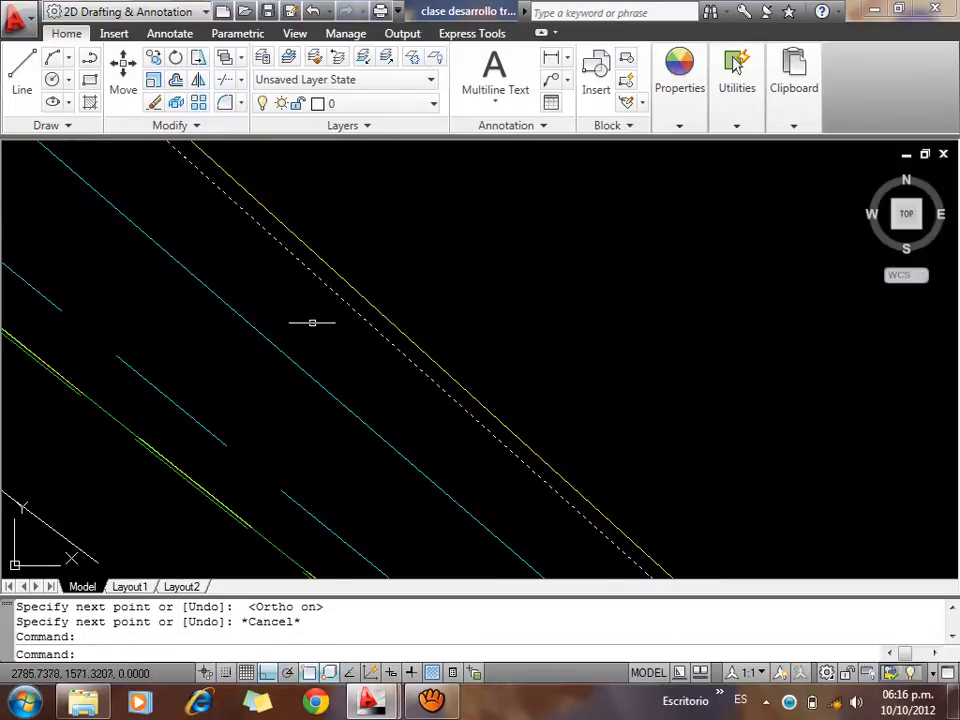
scroll(280, 320, "down", 3)
scroll(405, 300, "down", 2)
middle_click_drag(368, 266, 305, 390)
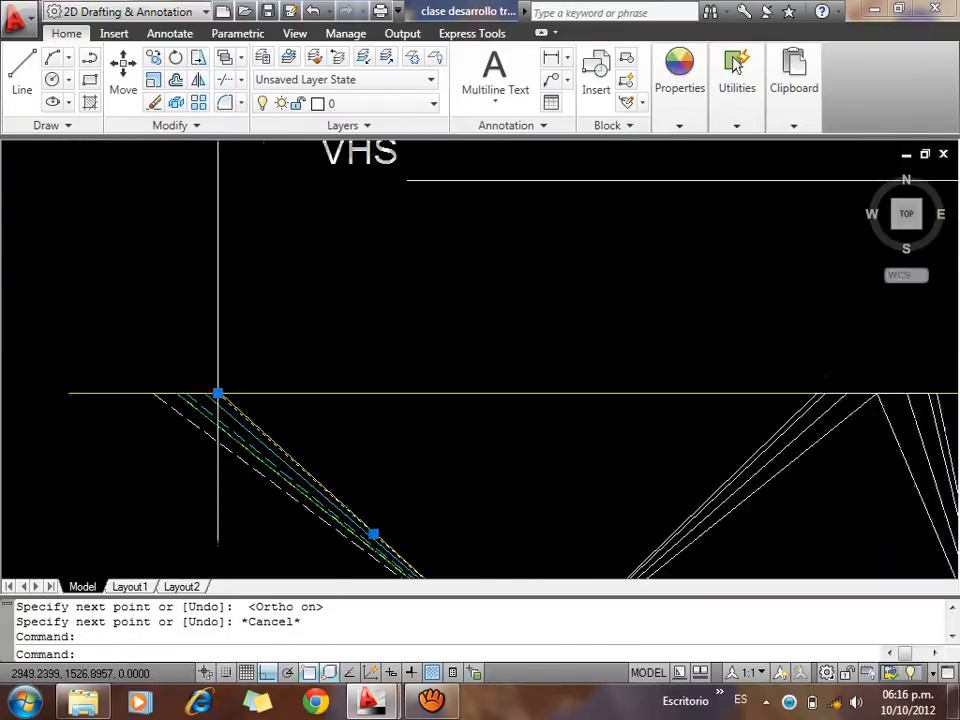
middle_click_drag(430, 210, 398, 360)
middle_click_drag(625, 206, 522, 366)
left_click(528, 364)
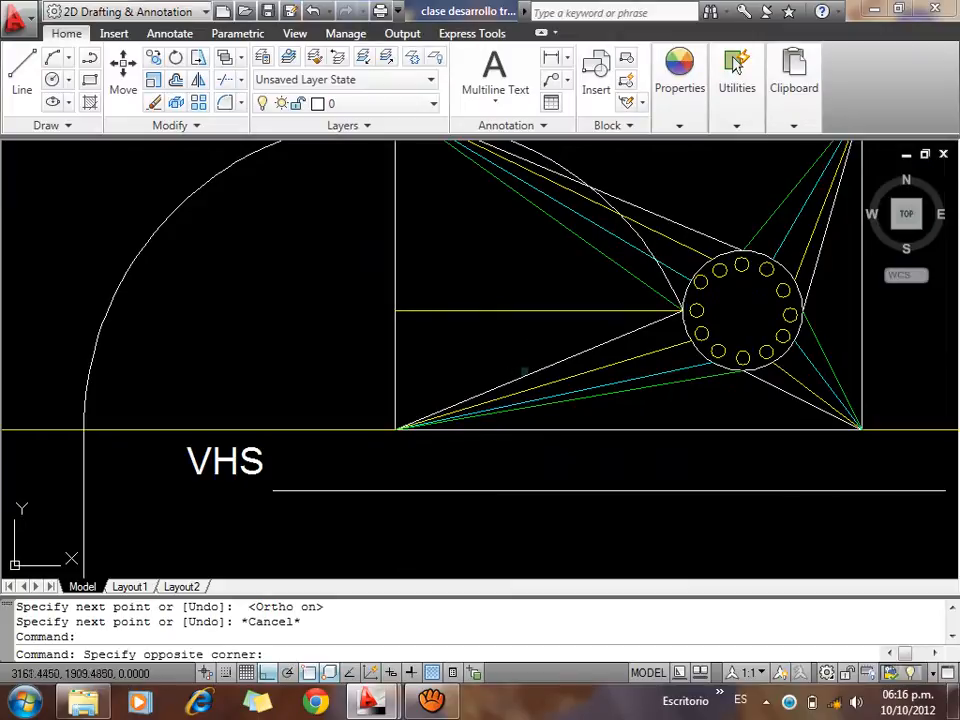
left_click(354, 414)
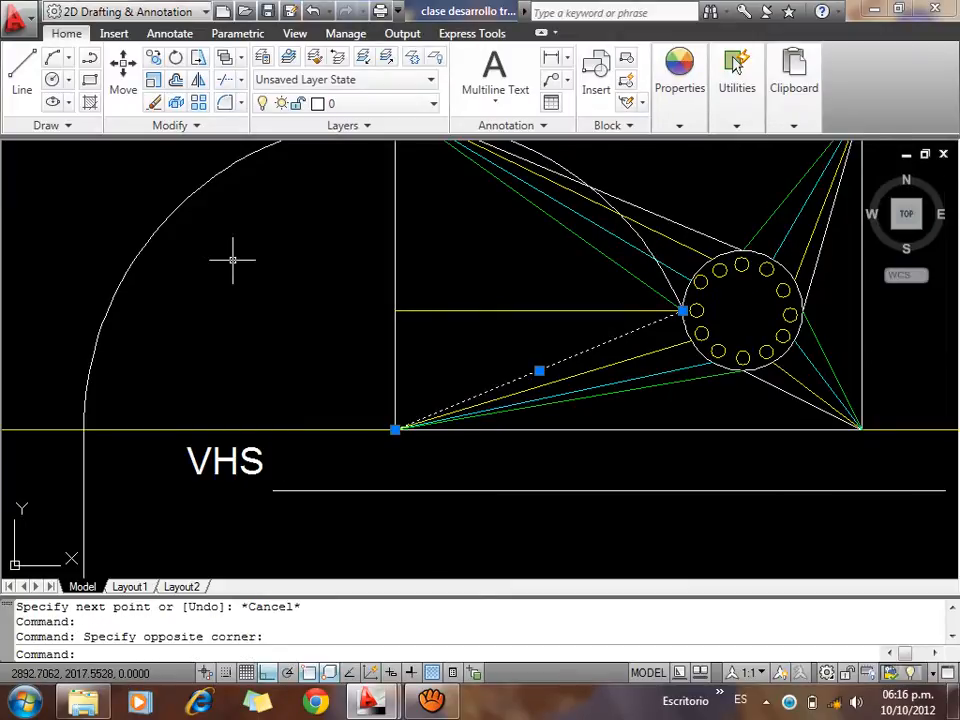
scroll(232, 260, "down", 1)
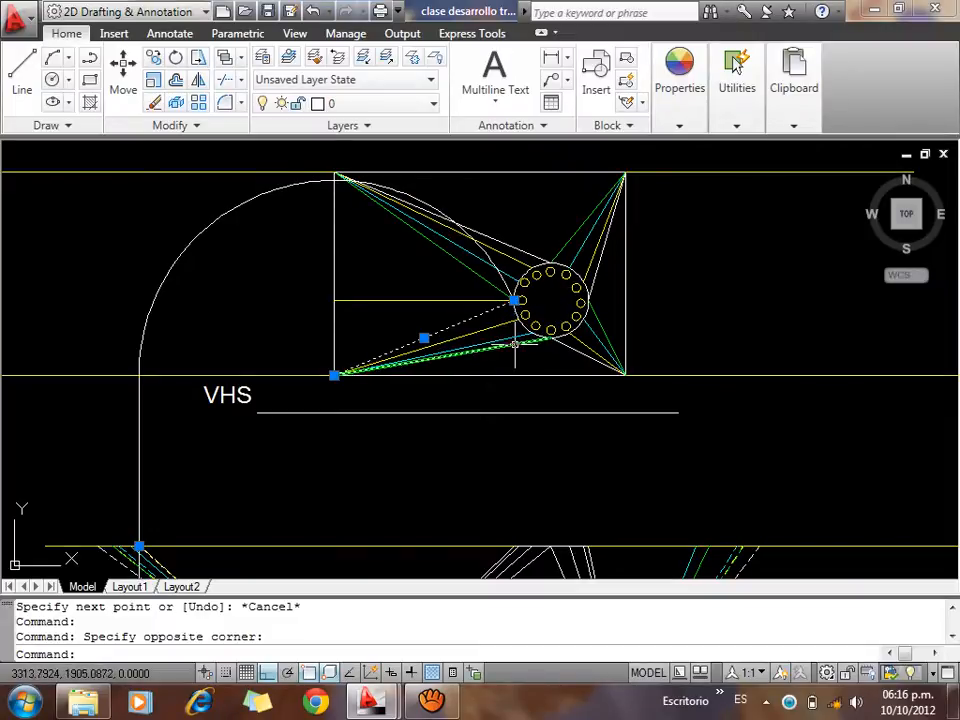
key("Escape")
key("Escape")
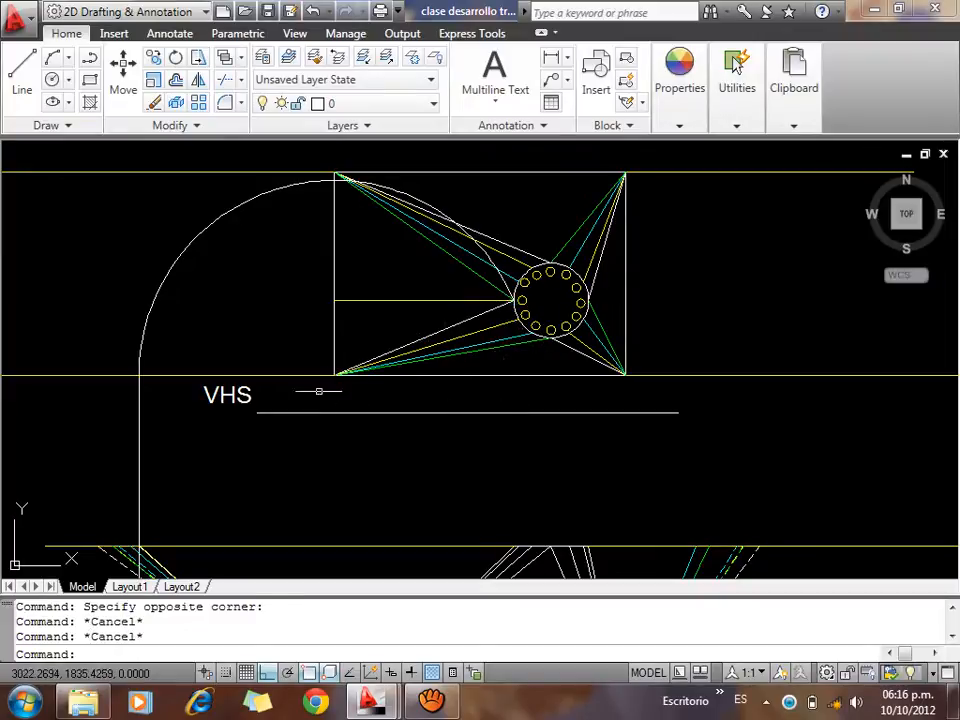
Erase the white fan line's construction arc and its vertical projection line
left_click(208, 296)
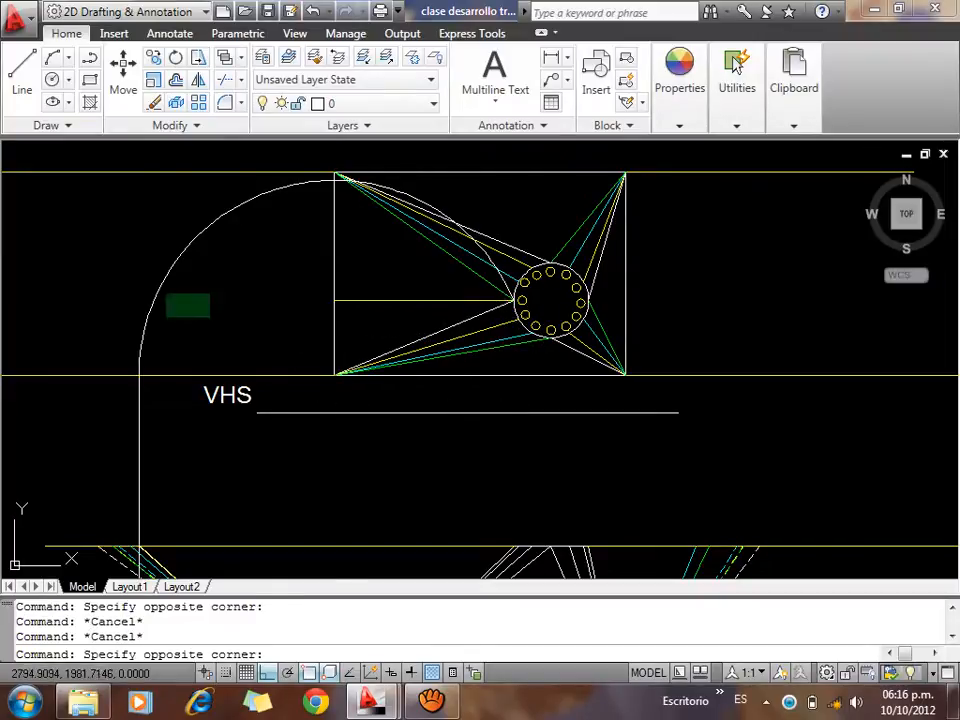
left_click(150, 325)
left_click(165, 450)
left_click(120, 480)
key("Delete")
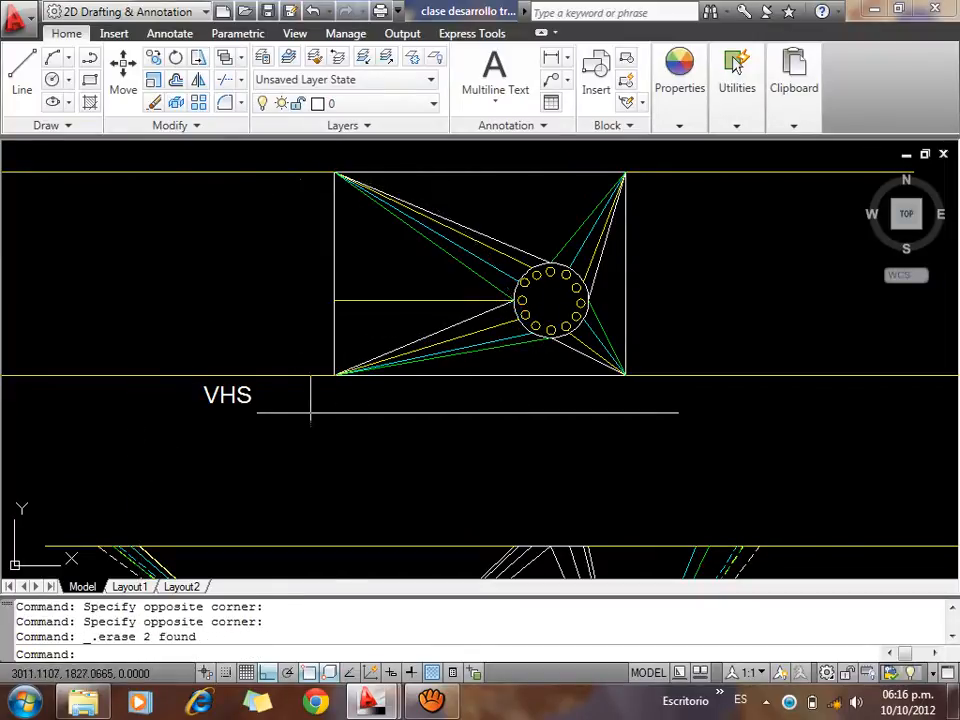
Draw a circle centred on the VHS rectangle's lower-left corner, passing through the lower yellow fan line's end on the round opening
type("c")
key("Return")
left_click(334, 375)
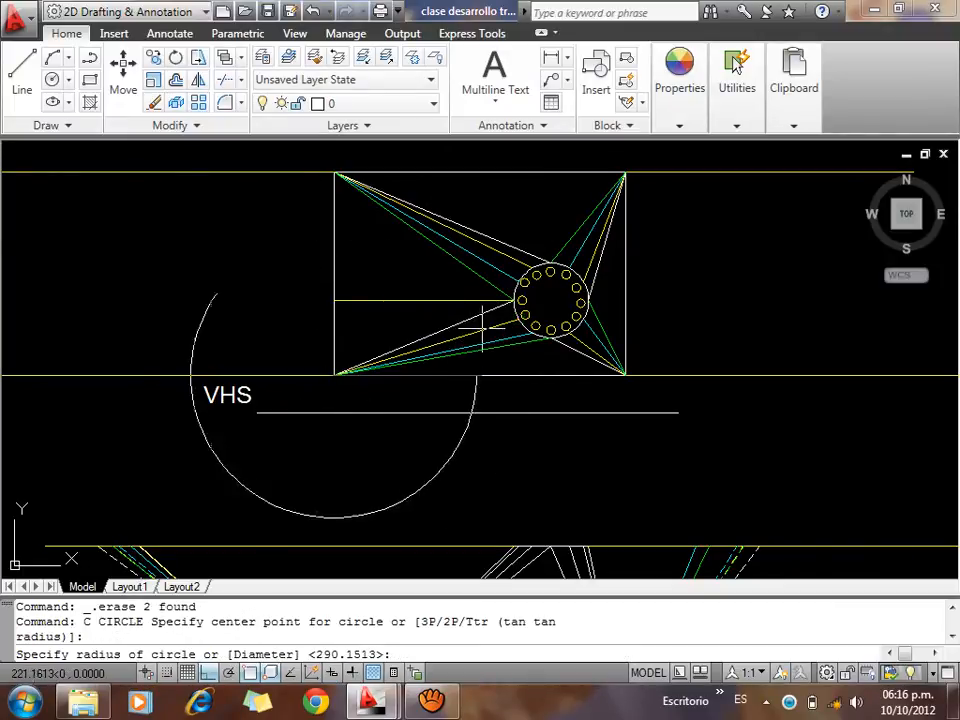
left_click(508, 292)
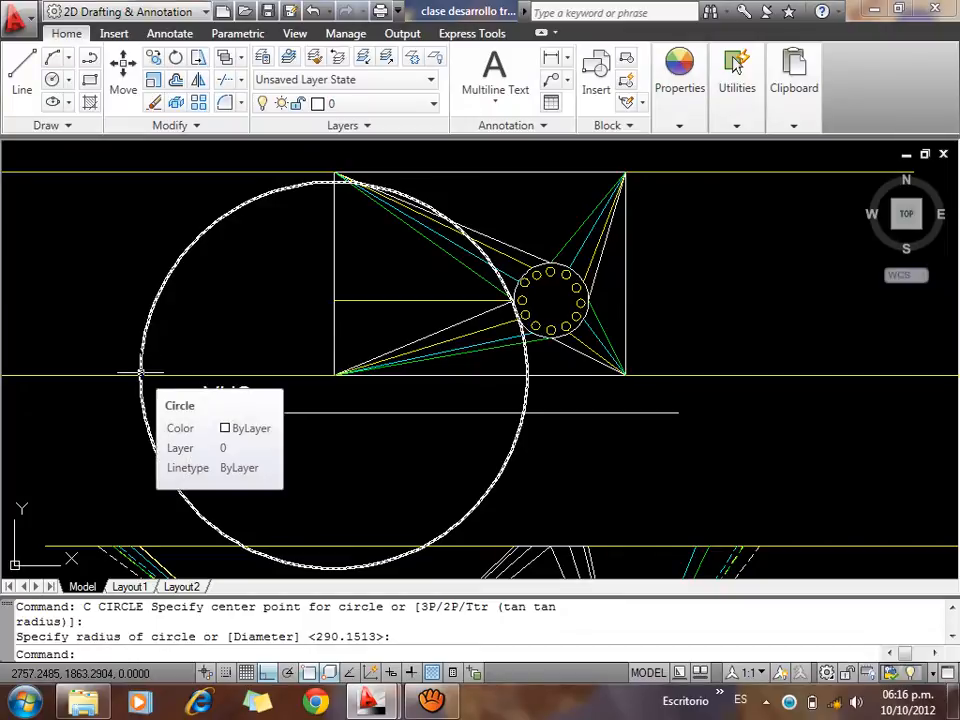
key("Escape")
Draw a vertical line from the circle's left crossing with the lower yellow line down past VF's upper yellow line
middle_click_drag(205, 390, 275, 297)
type("L")
key("Return")
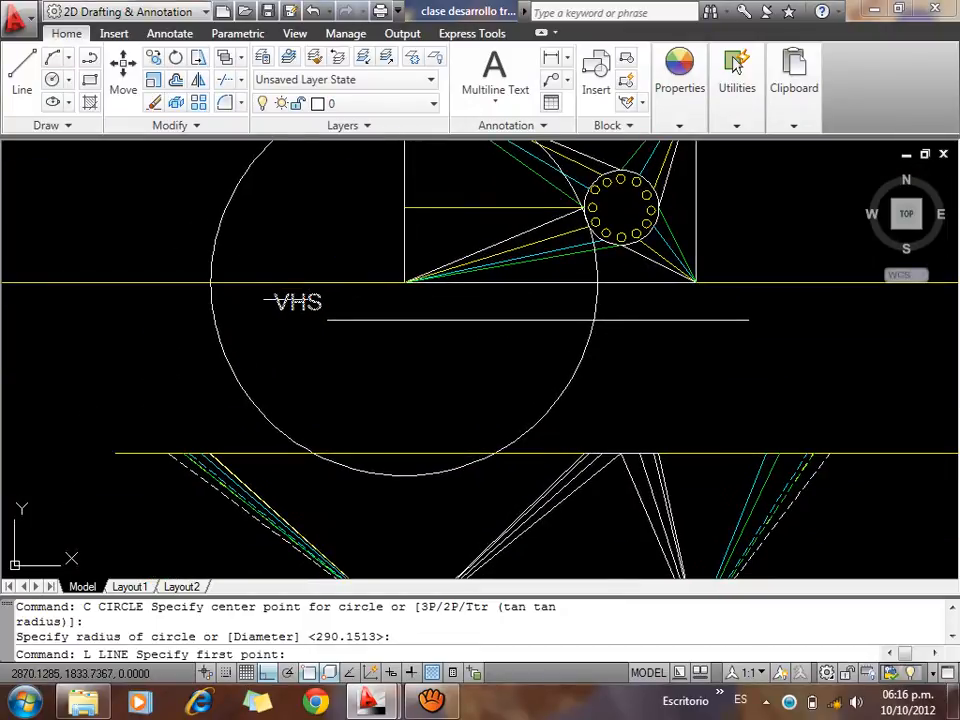
left_click(210, 284)
left_click(210, 543)
key("Escape")
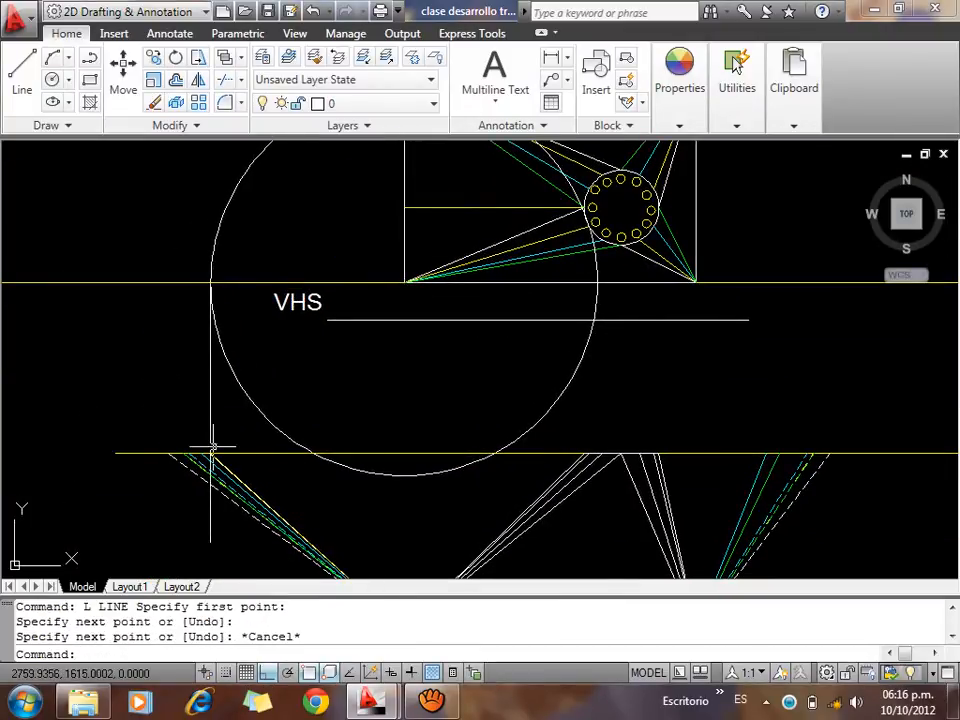
Compare the projected yellow fan line in VF with the lower yellow fan line in VHS by highlighting both, and clear the selection
scroll(250, 455, "up", 6)
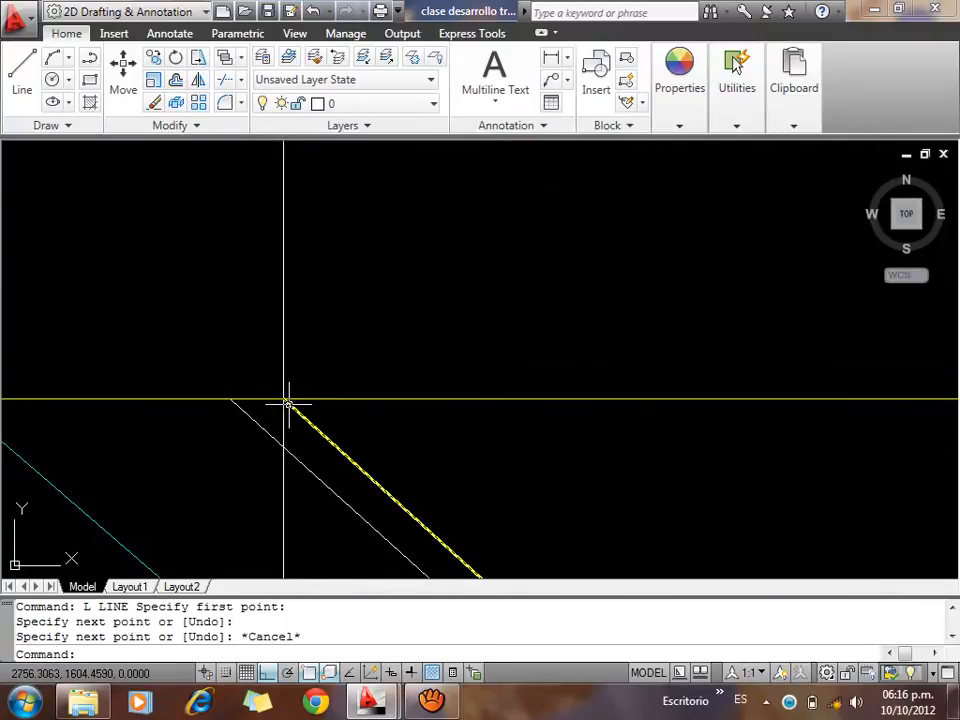
scroll(288, 404, "down", 8)
scroll(185, 272, "up", 5)
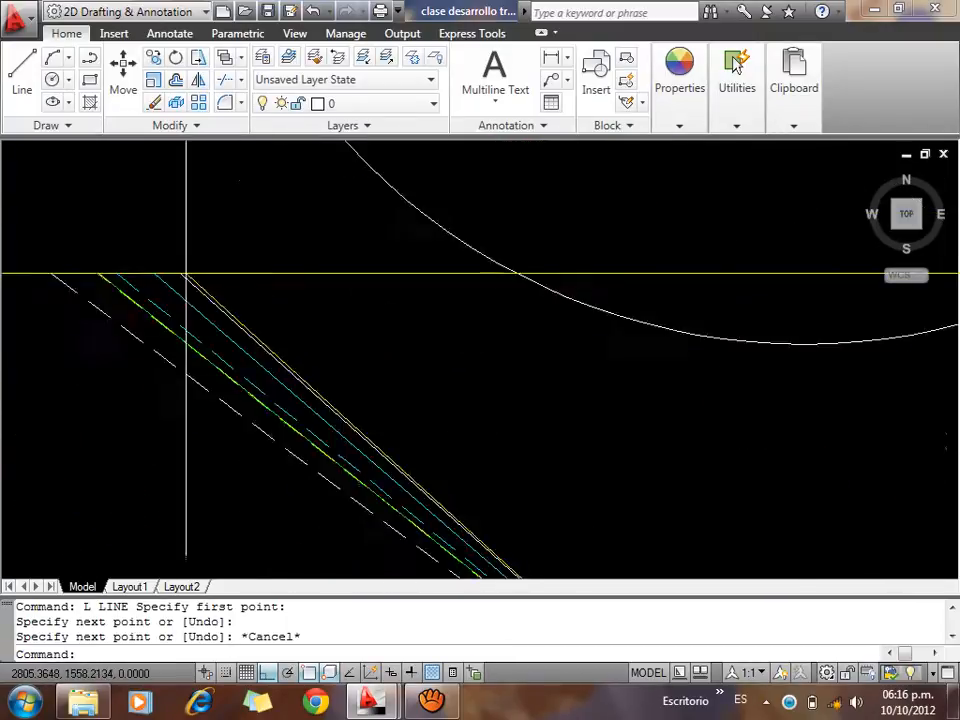
scroll(305, 362, "up", 4)
left_click(257, 358)
scroll(276, 481, "down", 8)
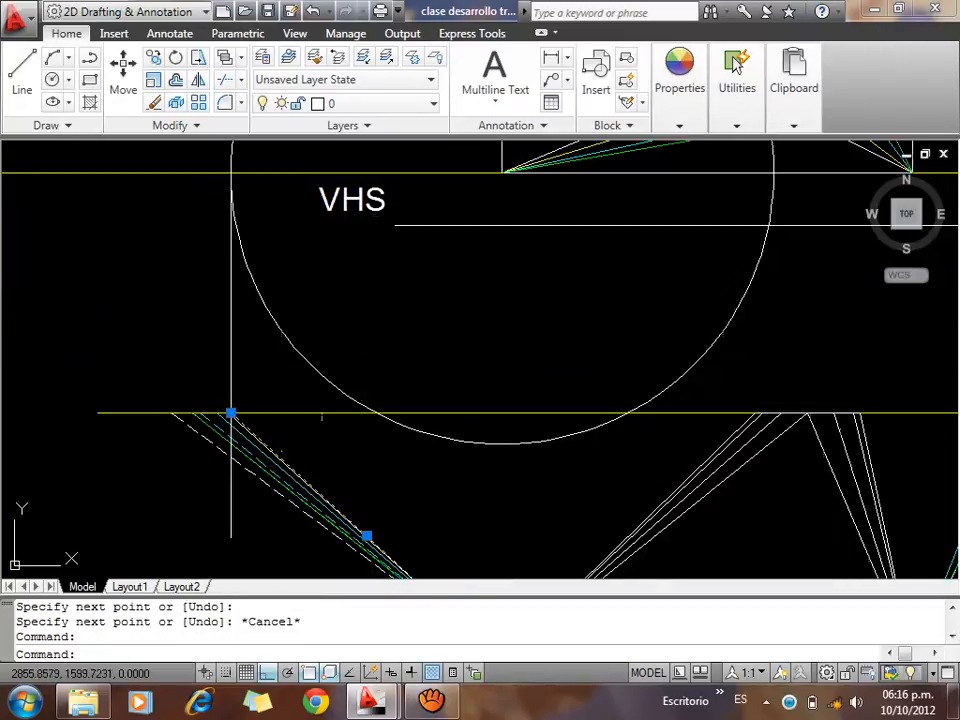
scroll(390, 388, "down", 2)
scroll(592, 176, "up", 5)
left_click(589, 296)
left_click(492, 312)
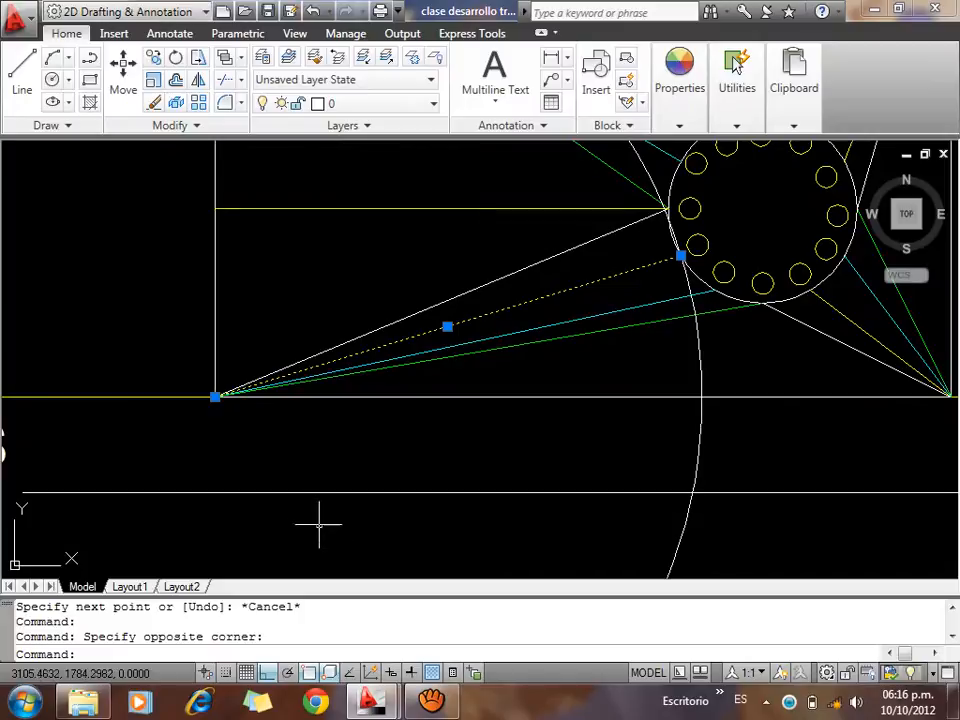
key("Escape")
Erase the yellow fan line's construction circle and its vertical projection line
scroll(200, 425, "down", 6)
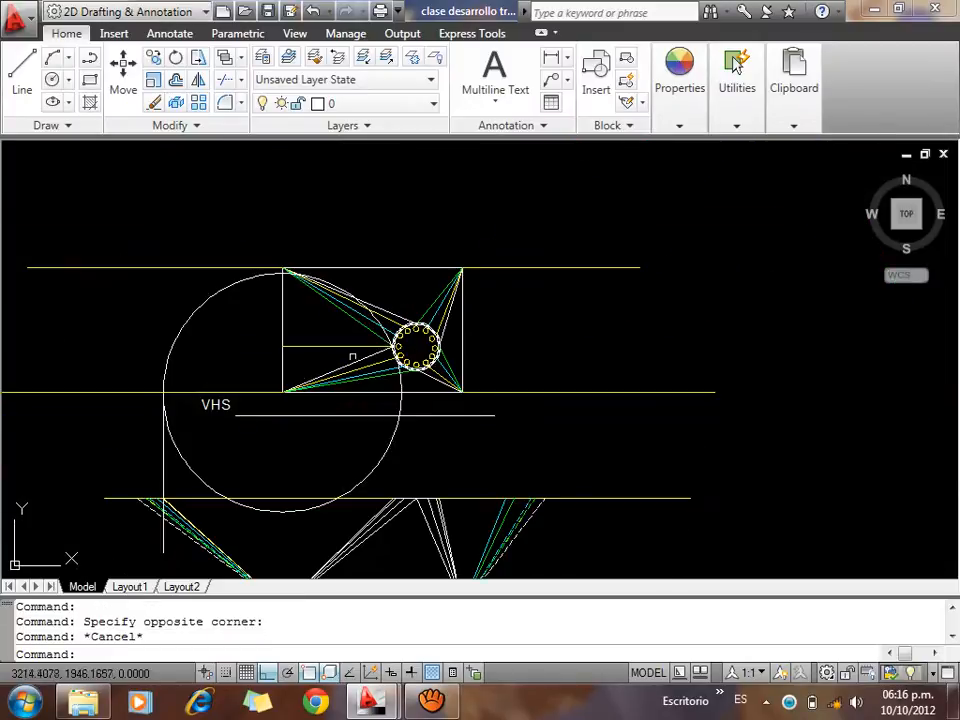
left_click(191, 433)
left_click(146, 439)
key("Delete")
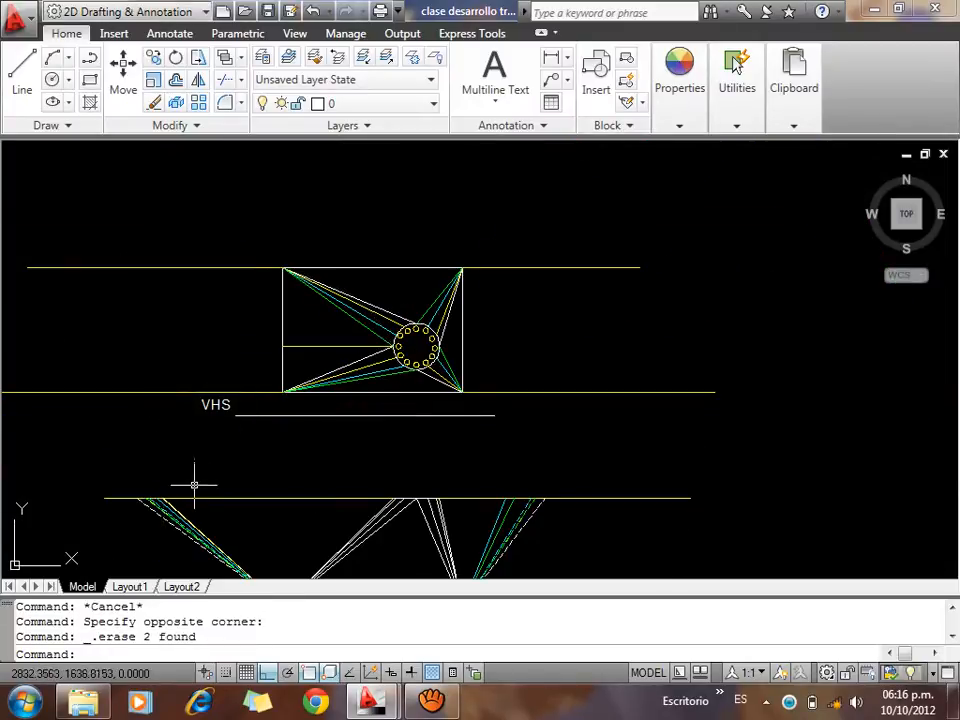
Draw a circle centred on the VHS rectangle's lower-left corner, passing through the lower cyan fan line's end on the round opening
scroll(180, 500, "up", 2)
scroll(225, 519, "up", 2)
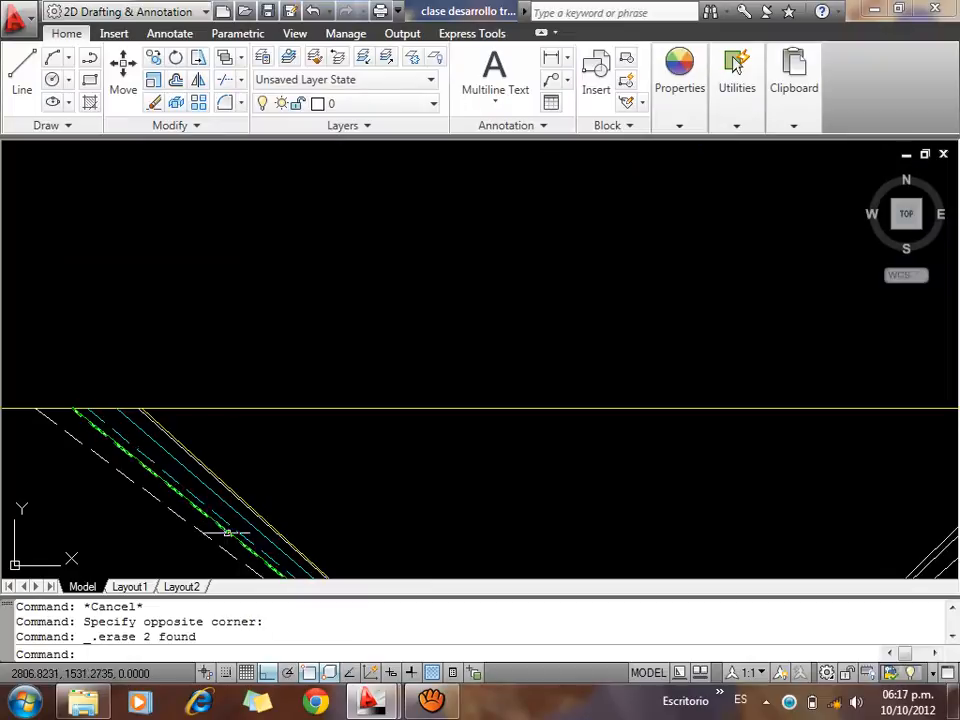
scroll(304, 403, "down", 2)
scroll(482, 339, "down", 3)
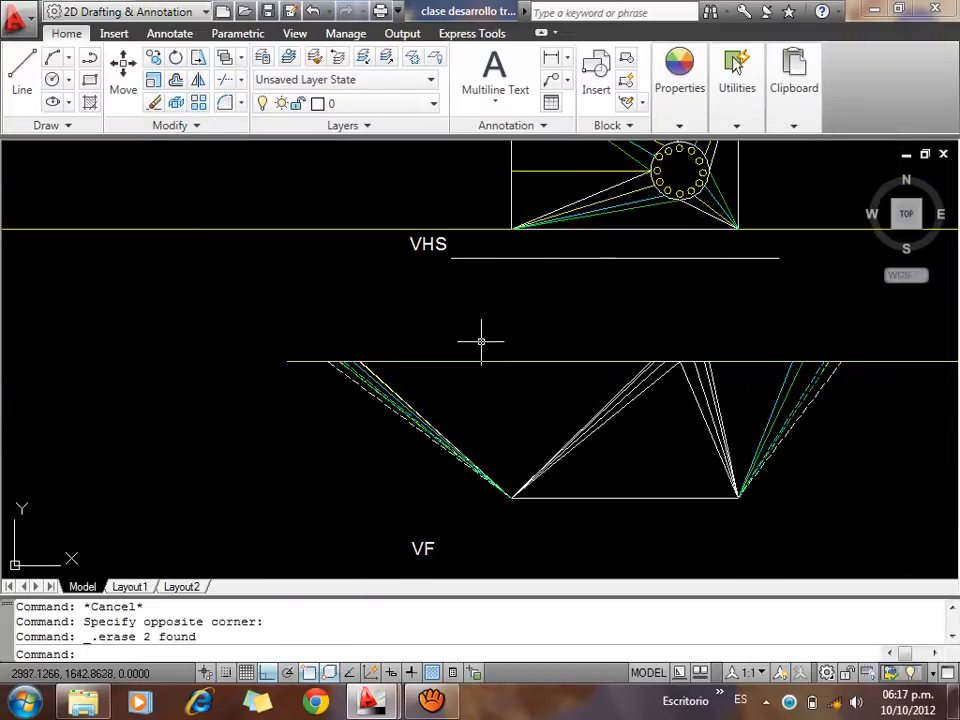
scroll(535, 355, "up", 3)
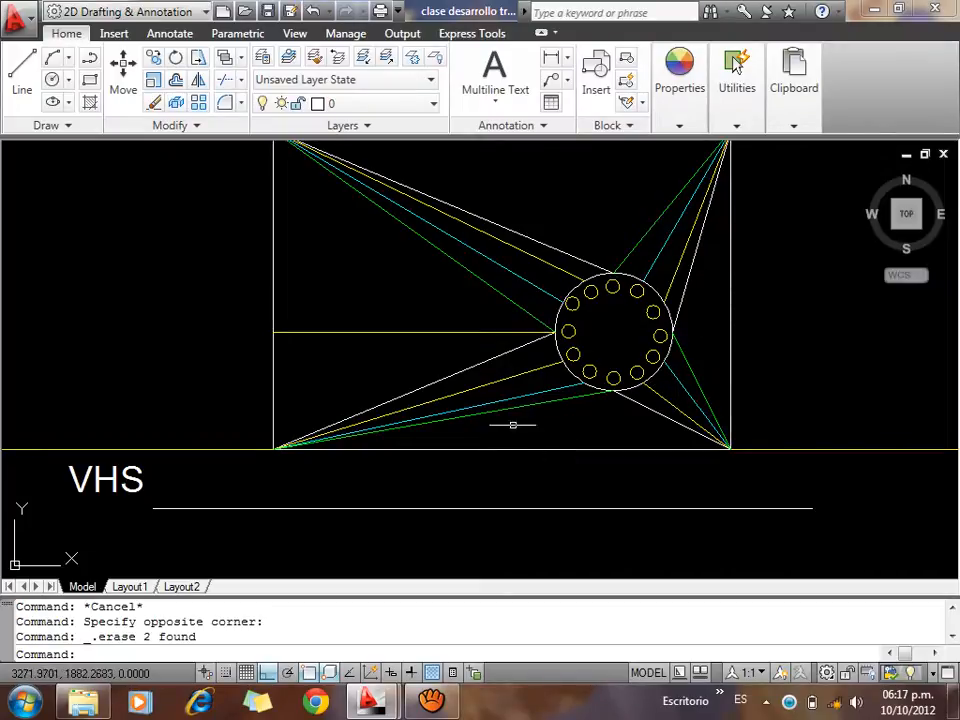
type("c")
key("Return")
left_click(324, 447)
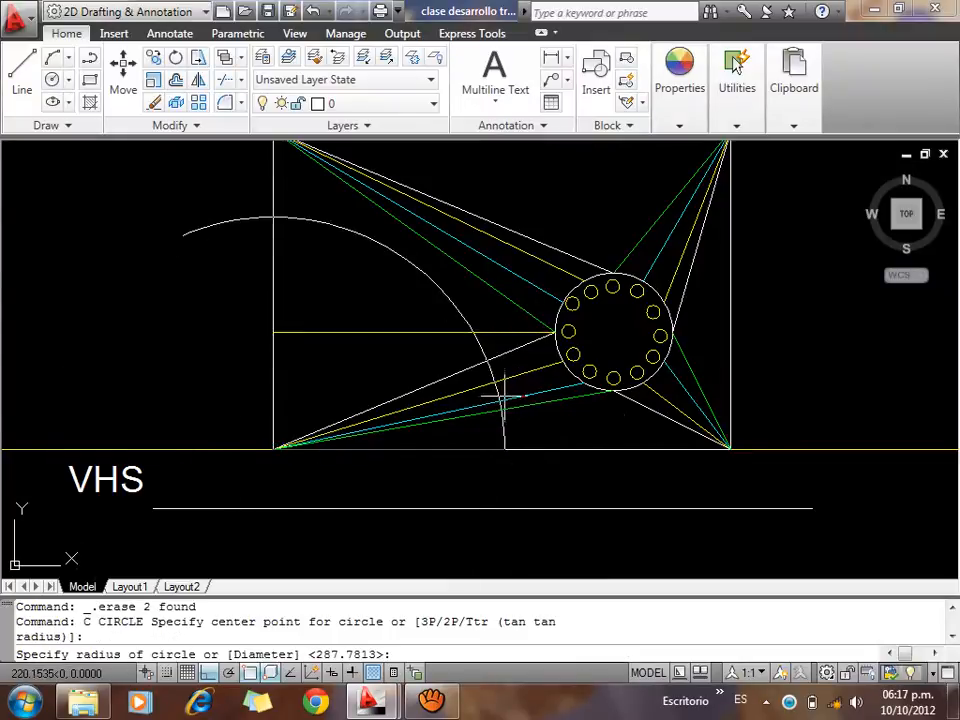
left_click(578, 360)
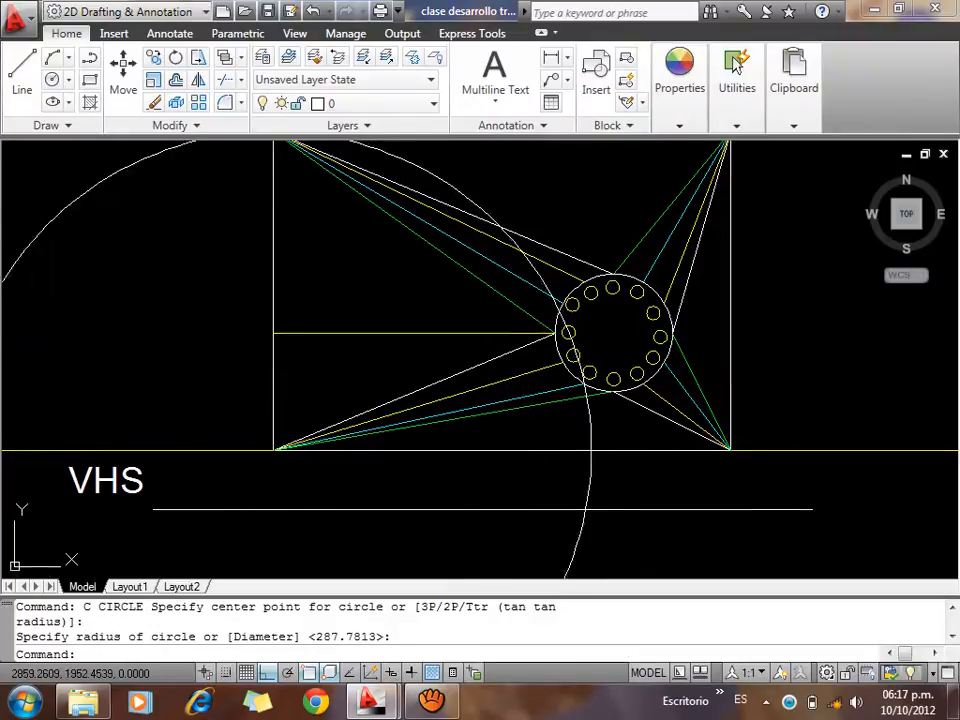
Project the cyan fan line's circle with a vertical line from its left crossing with the lower yellow line down into VF
middle_click_drag(12, 383, 577, 280)
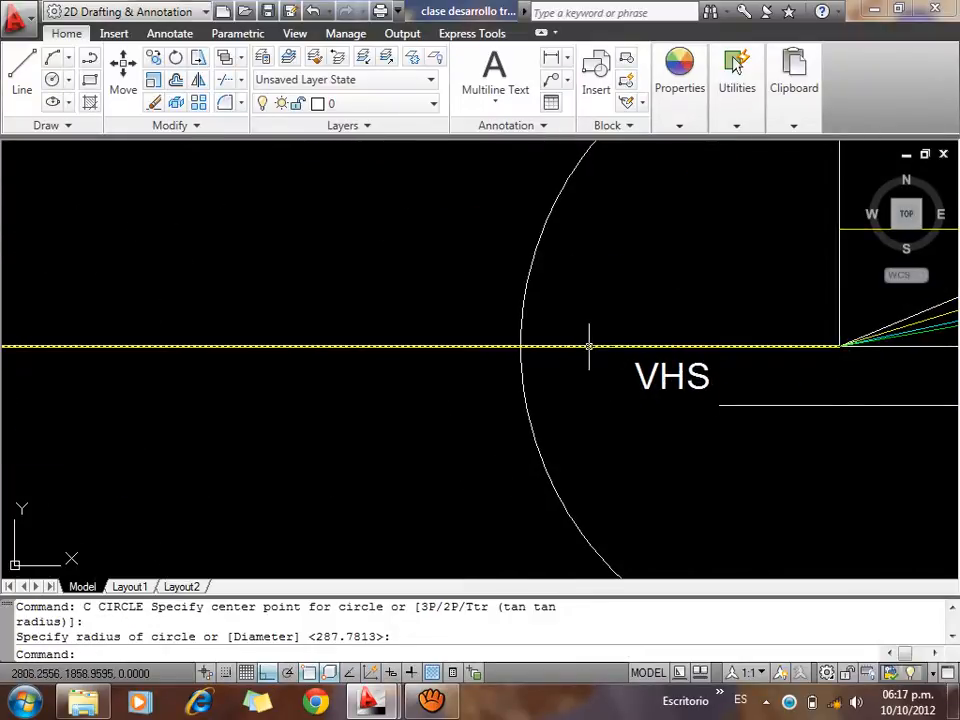
type("l")
key("Return")
left_click(520, 346)
scroll(472, 251, "down", 3)
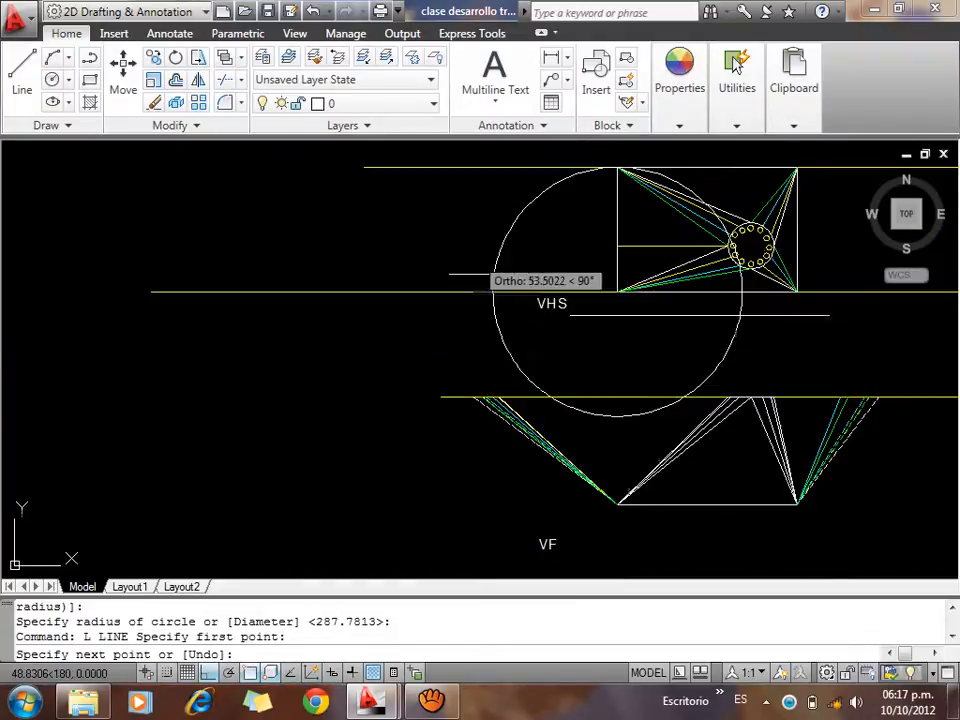
key("Escape")
Examine where the new projection line meets the solid cyan fan line on VF's upper yellow line
scroll(471, 398, "up", 5)
scroll(484, 398, "up", 3)
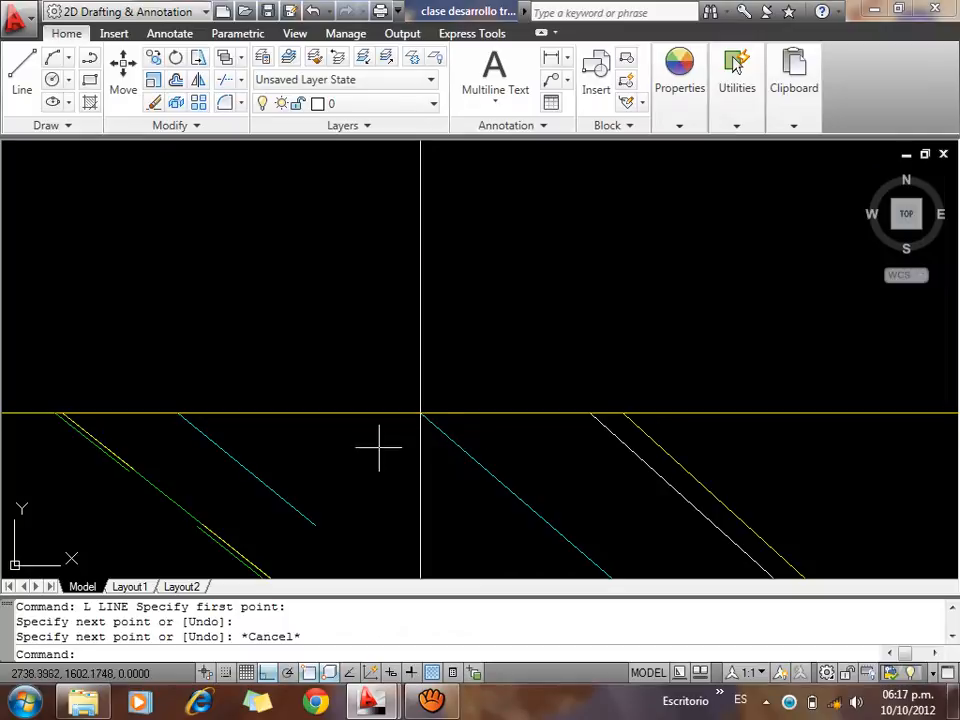
scroll(328, 448, "down", 3)
scroll(354, 380, "down", 2)
scroll(363, 378, "up", 1)
scroll(444, 498, "up", 3)
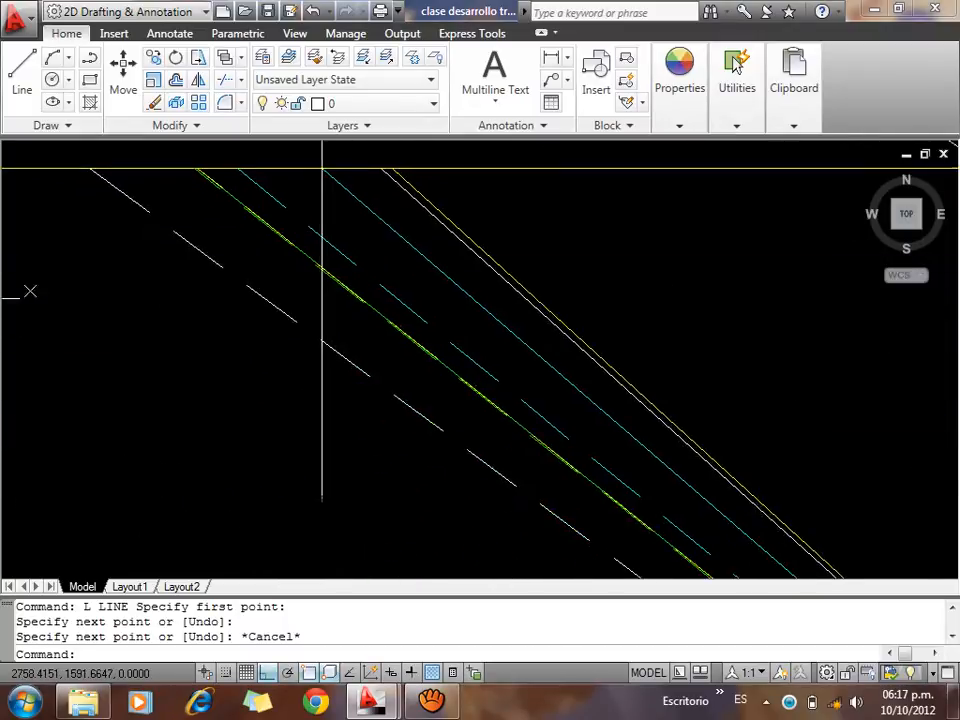
Compare the solid and dashed cyan fan lines in VF with the fan lines meeting the round opening in VHS
scroll(503, 332, "down", 2)
scroll(477, 348, "up", 2)
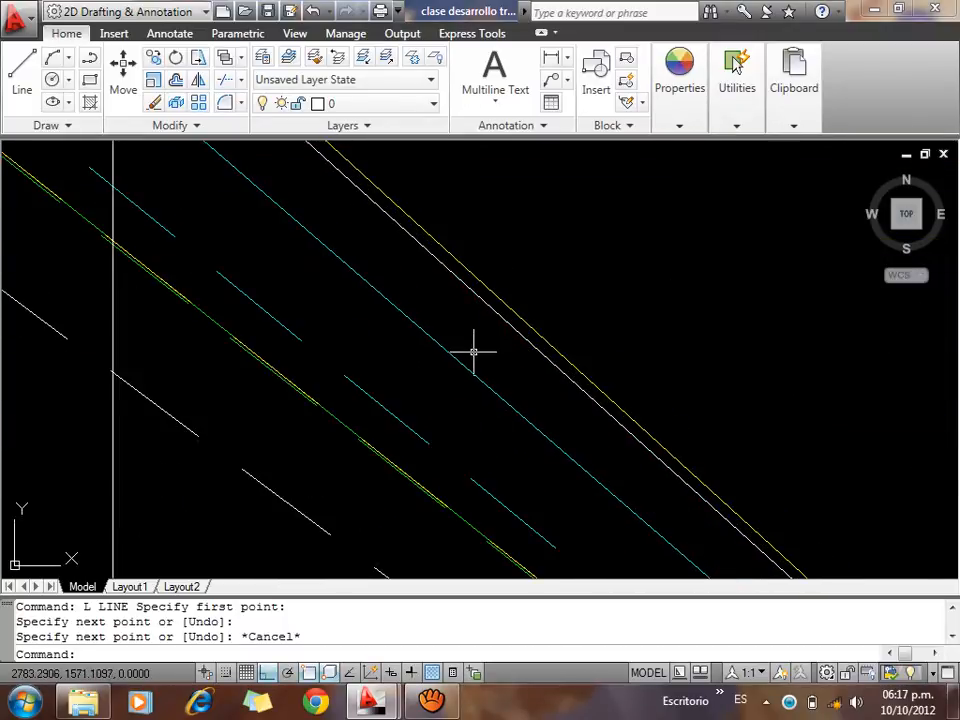
mouse_move(408, 425)
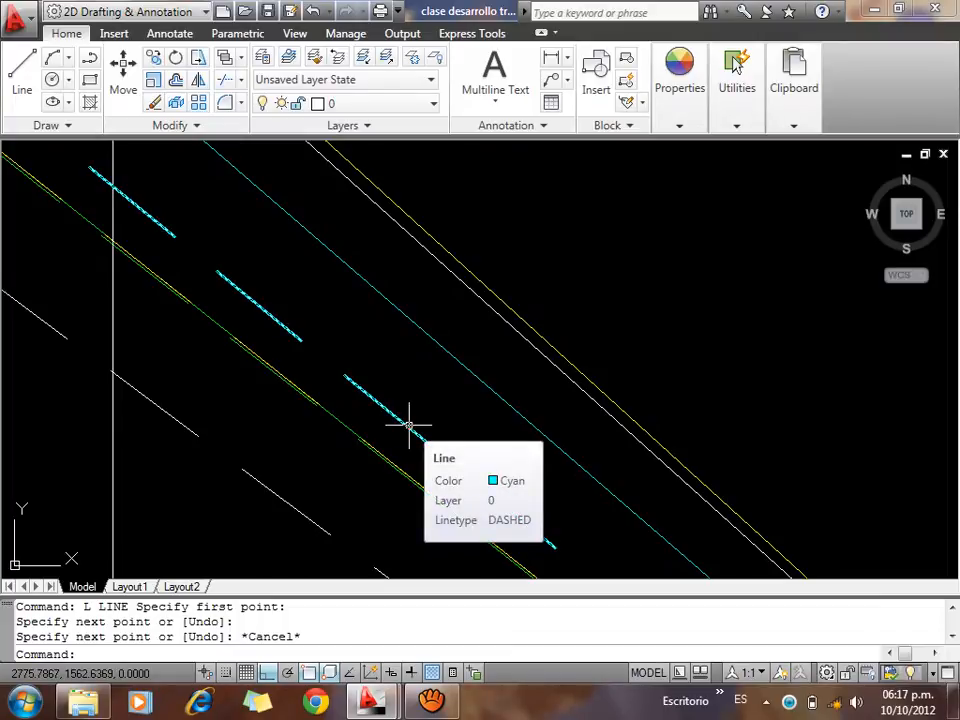
scroll(402, 506, "down", 8)
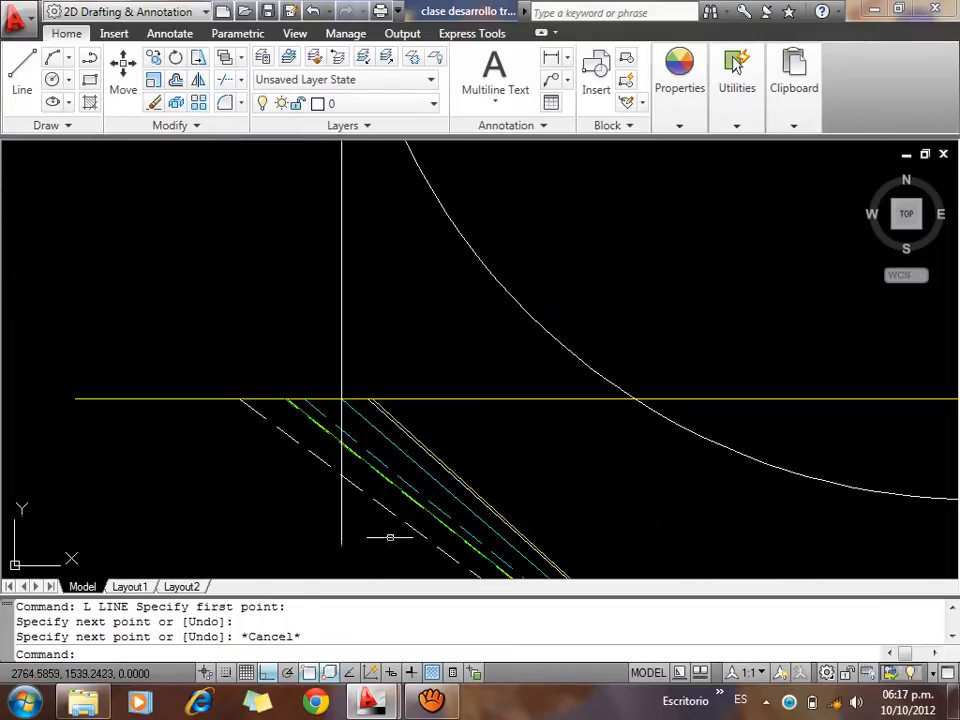
middle_click_drag(667, 241, 348, 356)
scroll(555, 271, "up", 3)
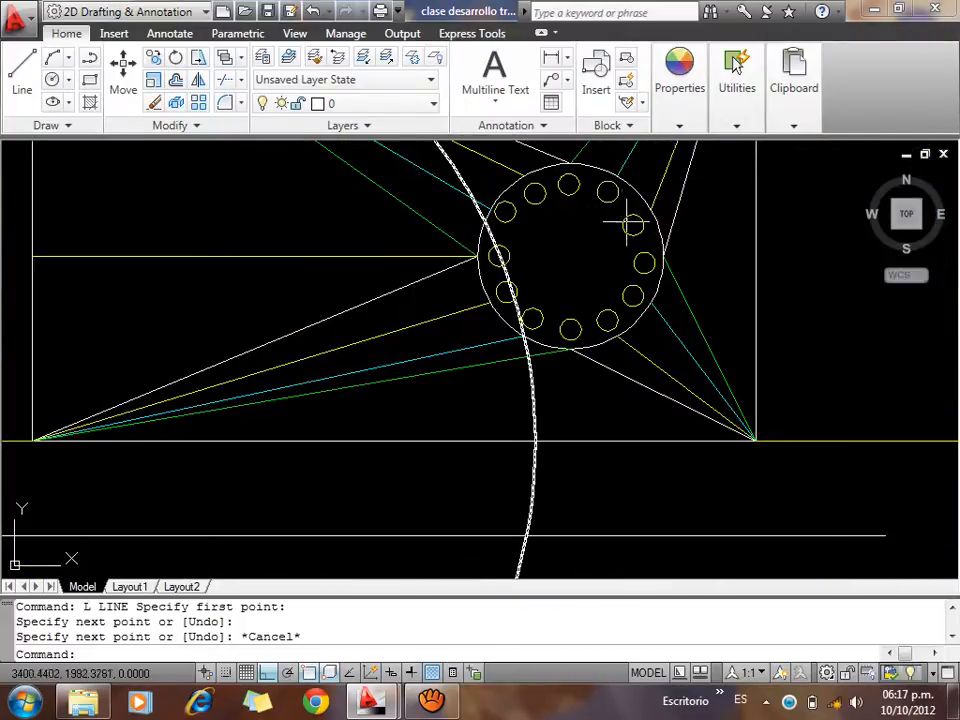
scroll(372, 388, "down", 4)
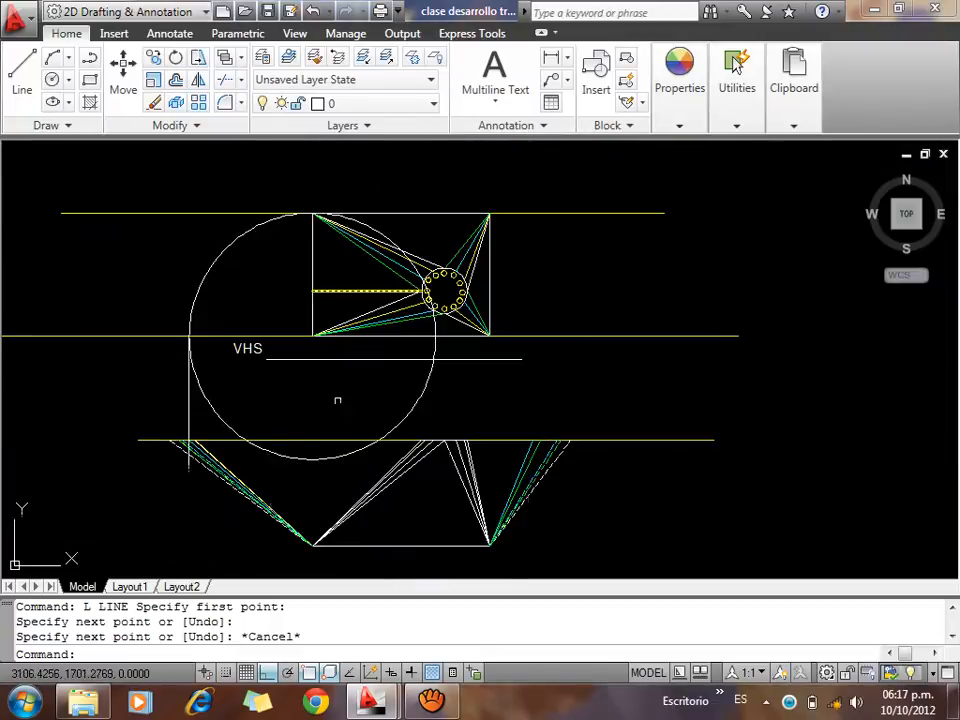
scroll(150, 439, "up", 6)
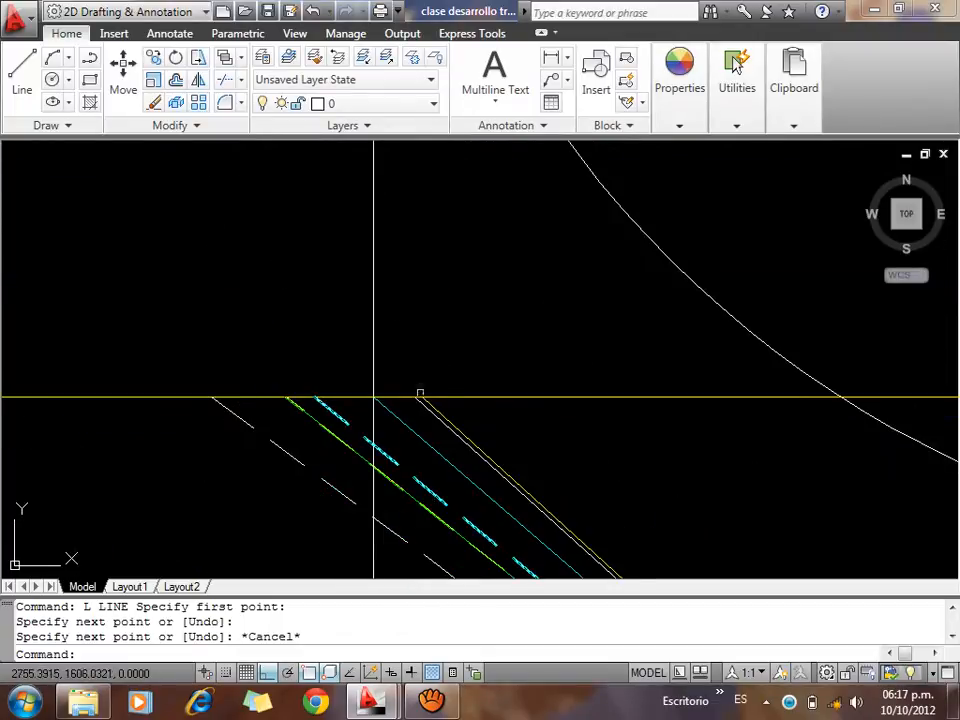
Erase the cyan fan line's vertical projection line and its construction circle
left_click(398, 240)
left_click(326, 246)
key("Delete")
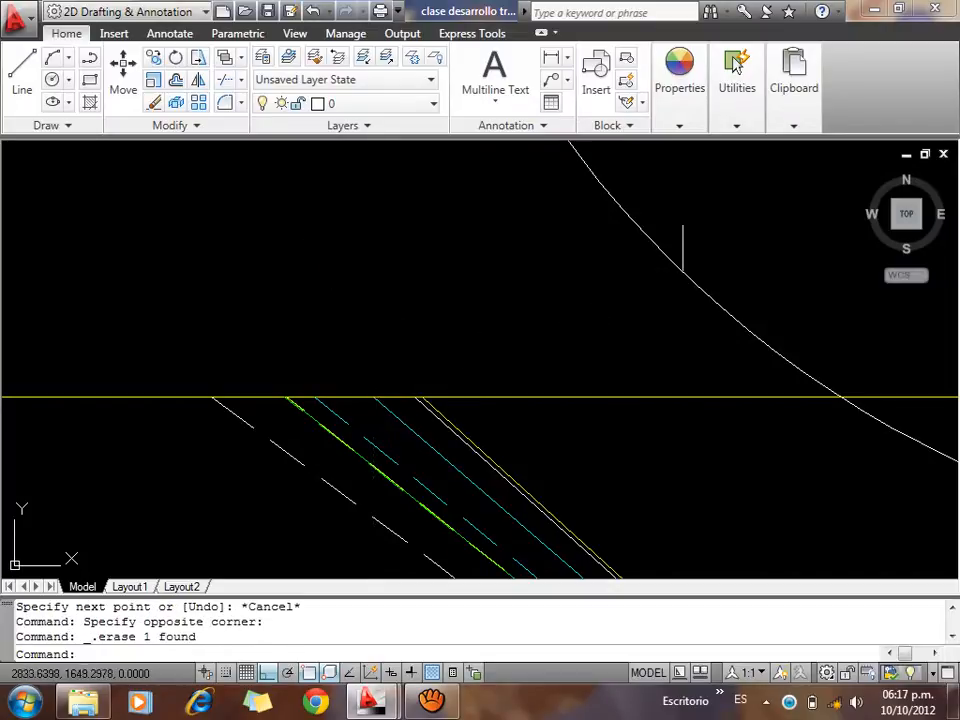
left_click(683, 248)
left_click(639, 266)
key("Delete")
Draw a circle centred on the VHS rectangle's upper-left corner, passing through the upper yellow fan line's end on the round opening
scroll(468, 440, "down", 10)
scroll(640, 362, "up", 6)
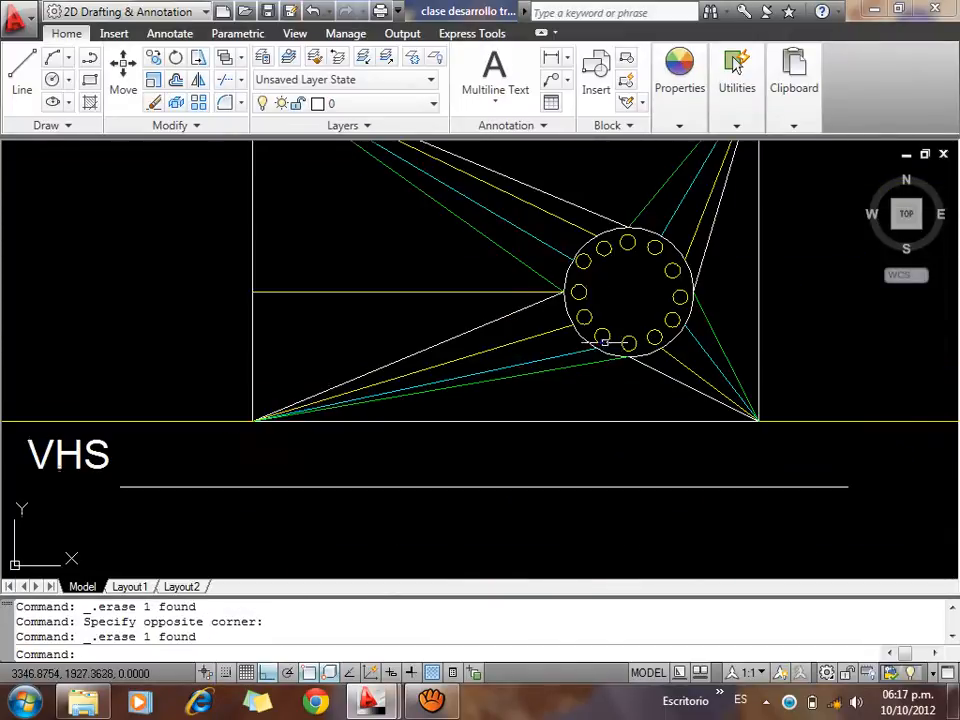
mouse_move(508, 189)
middle_mouse_down()
mouse_move(556, 246)
mouse_move(588, 337)
middle_mouse_up()
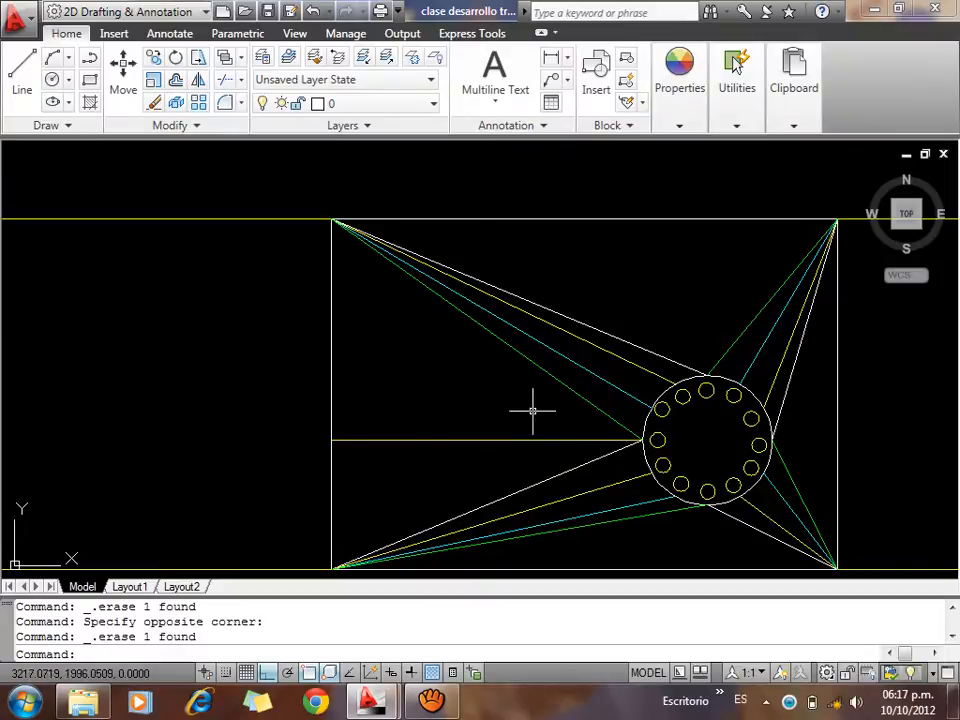
type("c")
key("Return")
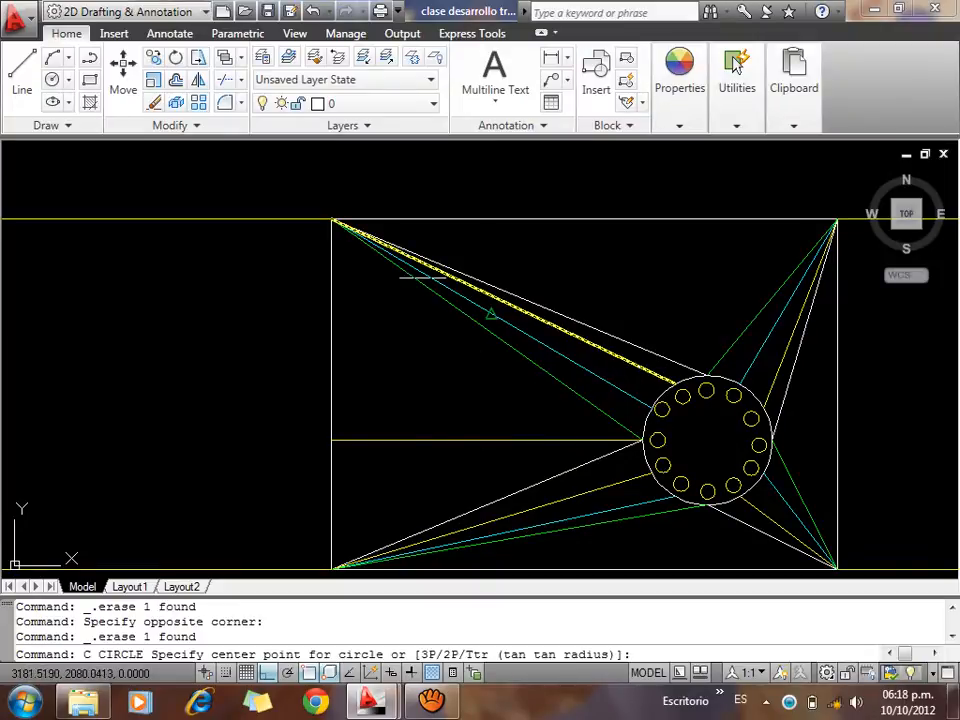
left_click(333, 219)
left_click(660, 368)
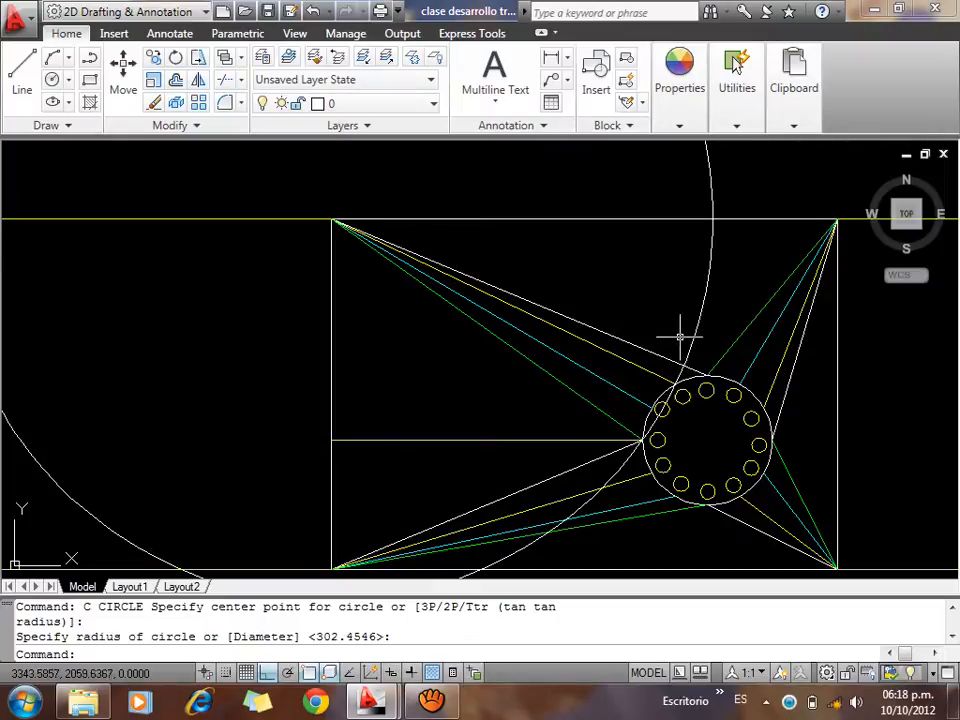
Project the upper yellow fan line's circle with a vertical line from its left crossing with the upper yellow line down into VF
middle_click_drag(647, 349, 816, 295)
scroll(286, 272, "down", 3)
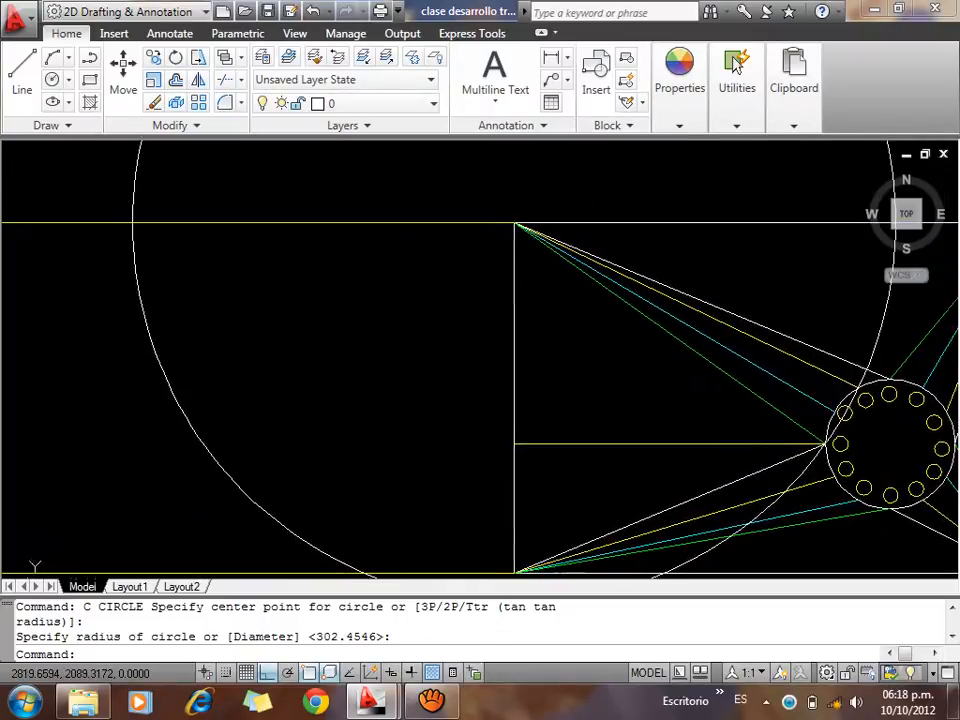
type("l")
key("Return")
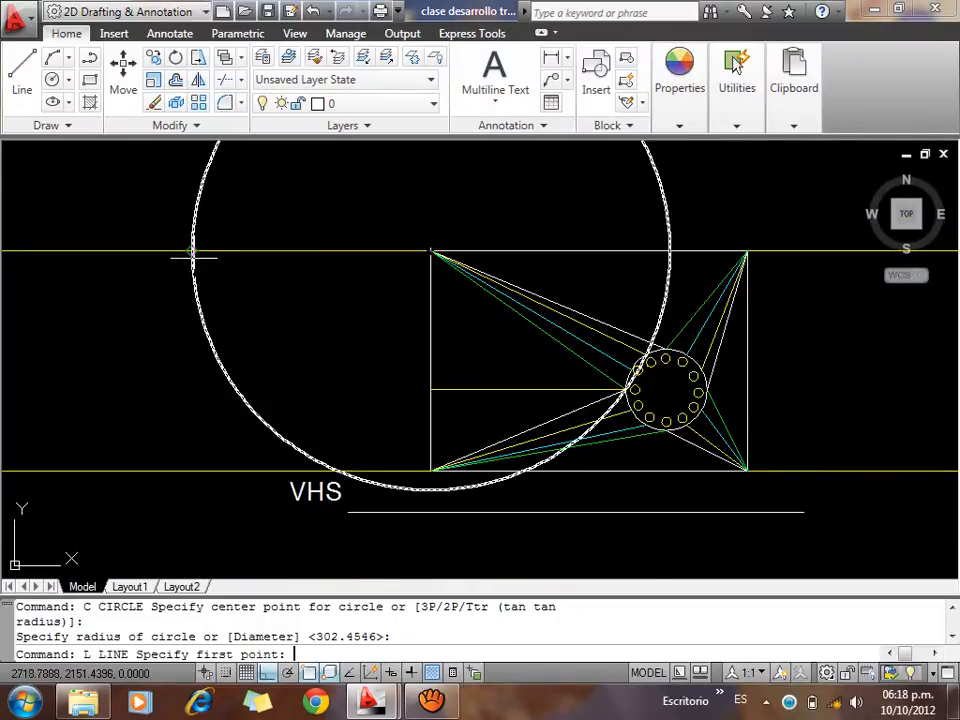
left_click(197, 256)
scroll(197, 256, "down", 3)
scroll(296, 240, "up", 5)
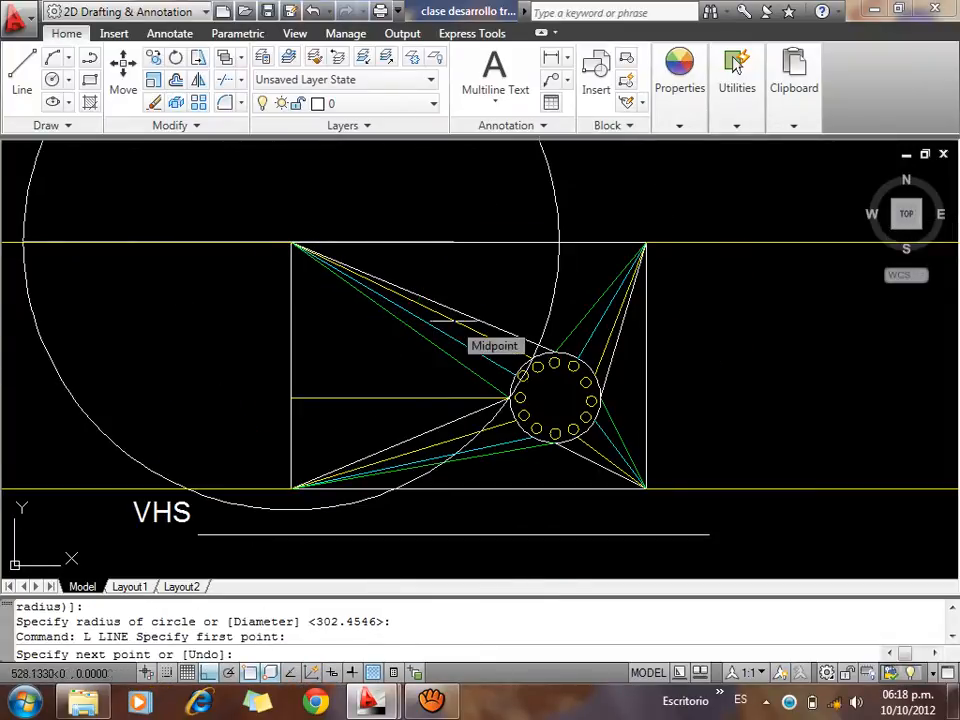
scroll(373, 221, "down", 3)
scroll(268, 326, "down", 2)
scroll(264, 364, "up", 5)
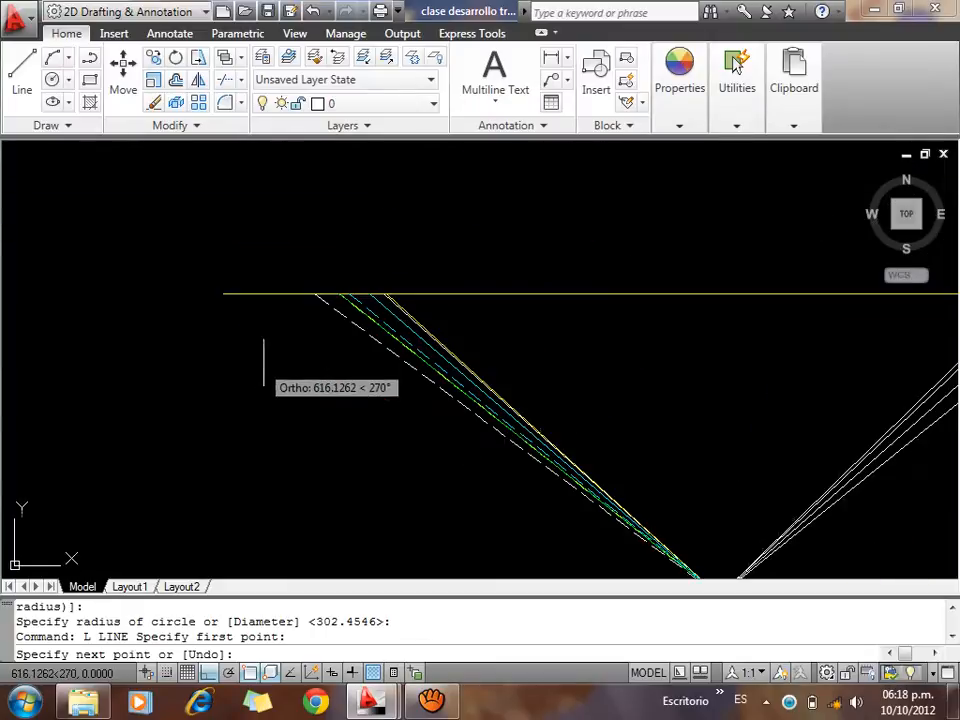
scroll(426, 313, "up", 2)
key("Escape")
Examine where the projection line meets the dashed yellow fan line in VF, and highlight the matching upper yellow fan line in VHS
scroll(439, 175, "up", 4)
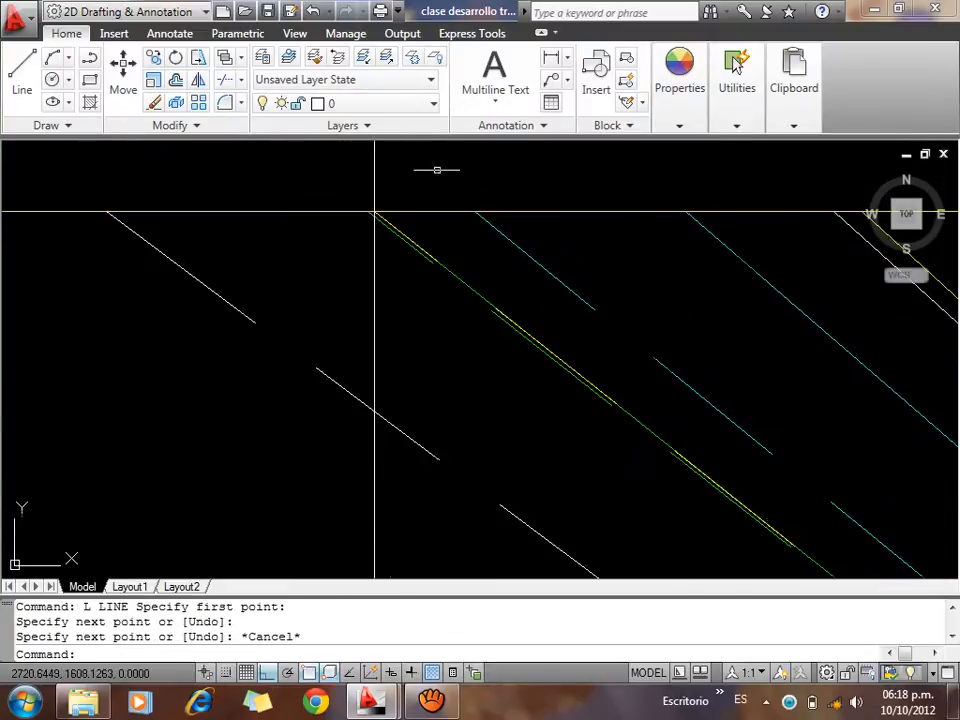
scroll(390, 203, "up", 3)
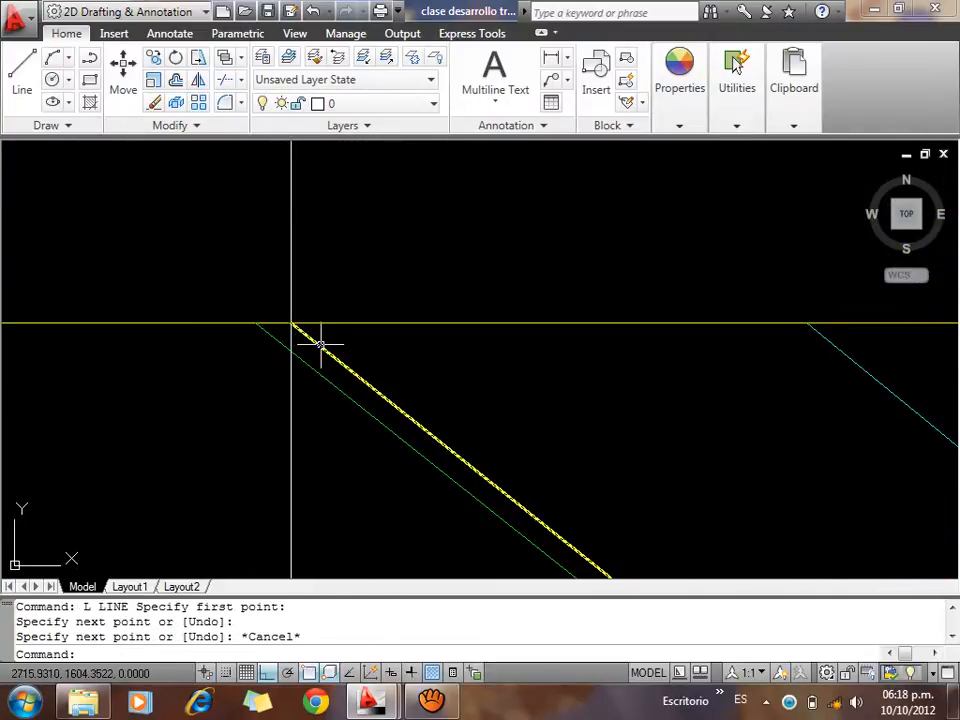
scroll(287, 292, "down", 2)
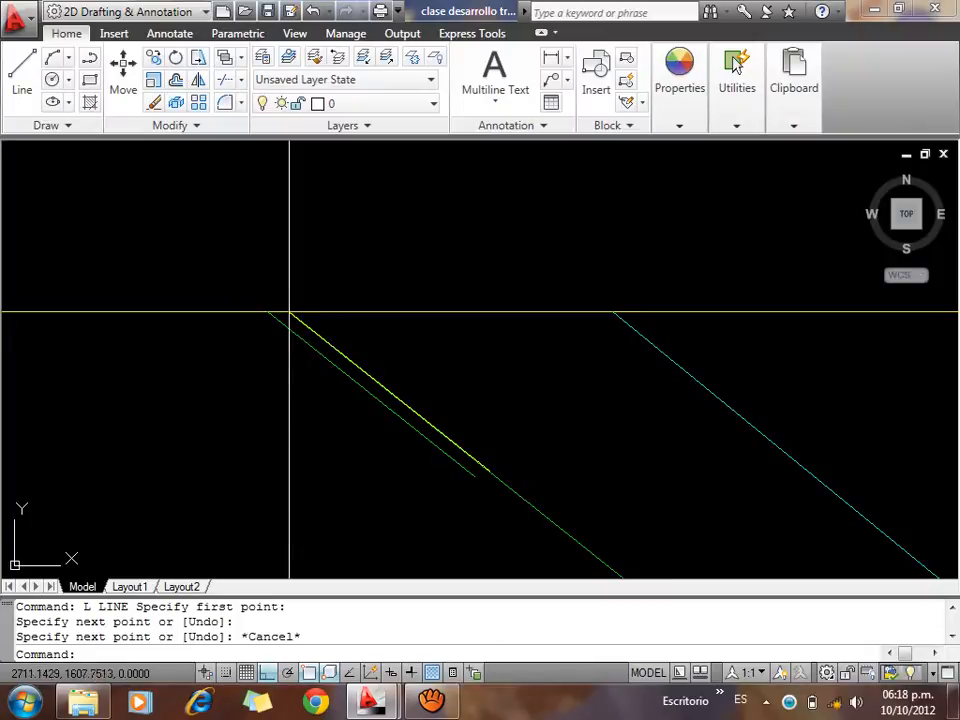
scroll(107, 195, "down", 2)
scroll(135, 220, "up", 1)
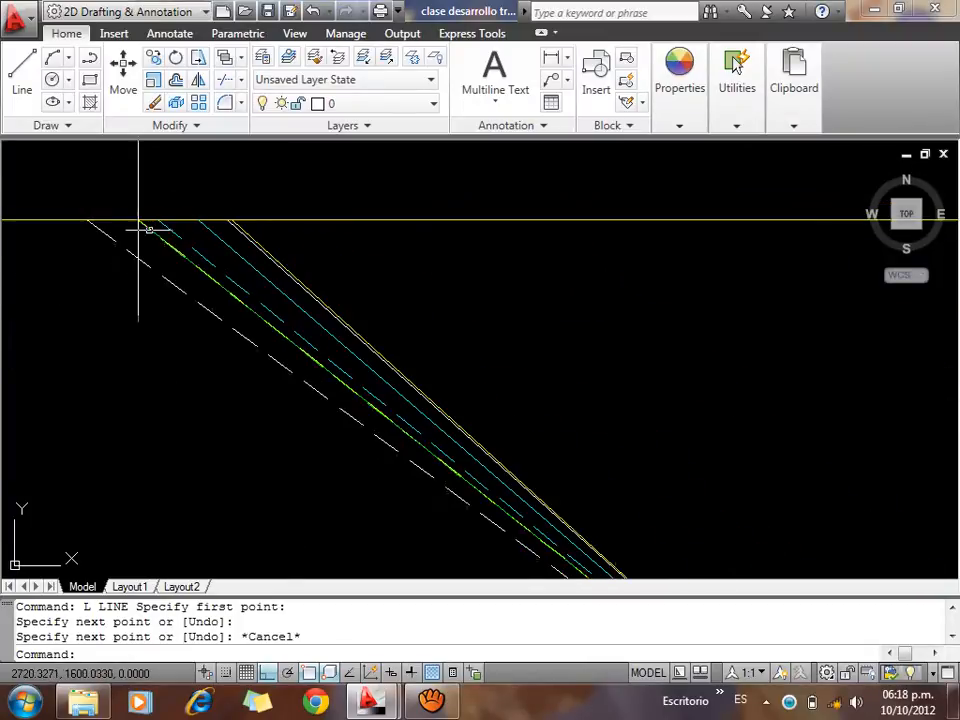
scroll(165, 227, "down", 2)
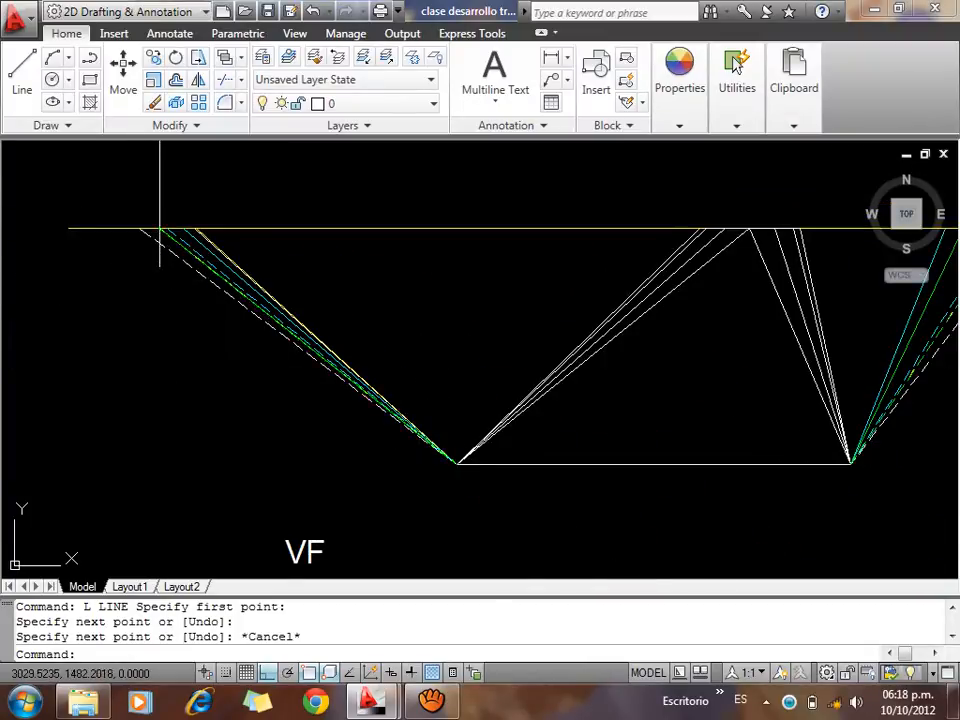
mouse_move(160, 228)
middle_mouse_down()
mouse_move(439, 306)
mouse_move(431, 456)
mouse_move(439, 448)
mouse_move(363, 424)
middle_mouse_up()
left_click(532, 287)
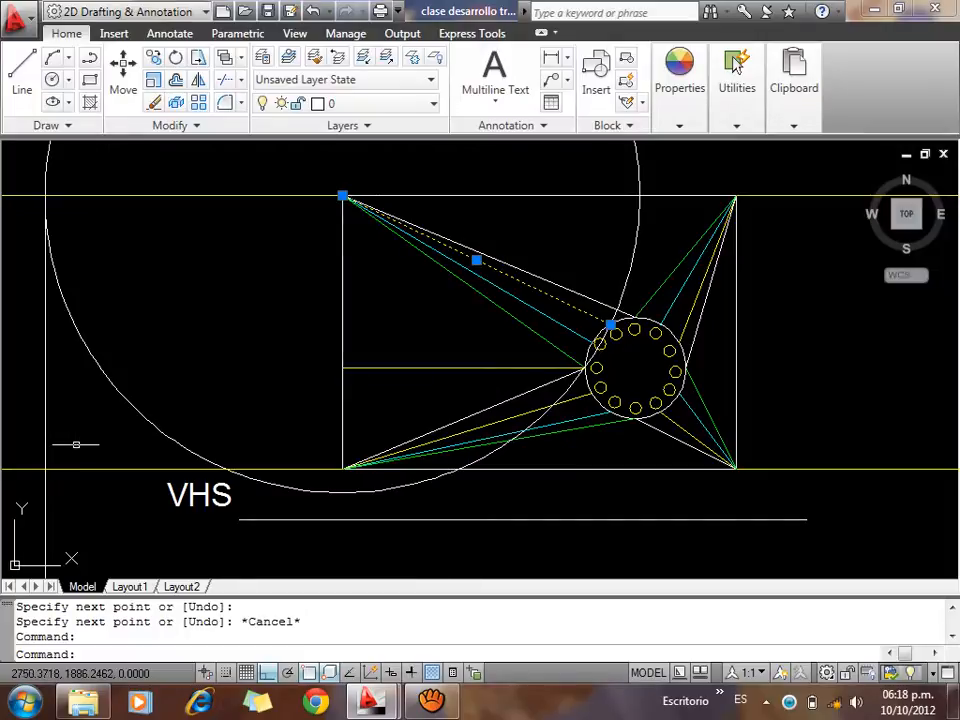
key("Escape")
Erase the upper yellow fan line's construction circle together with its vertical projection line
left_click(105, 345)
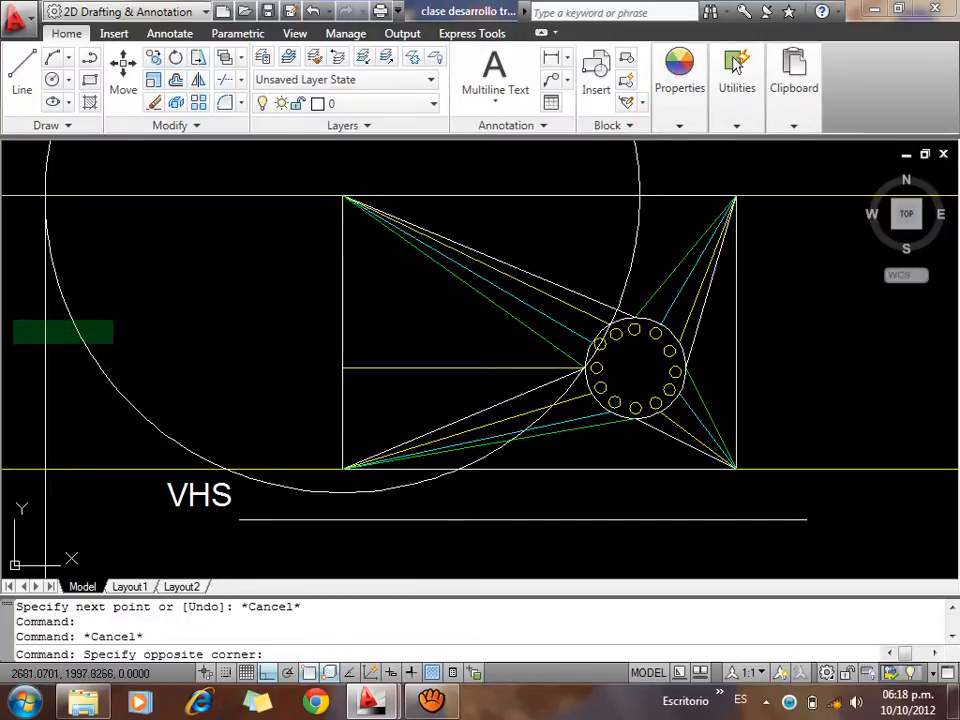
left_click(42, 370)
key("Delete")
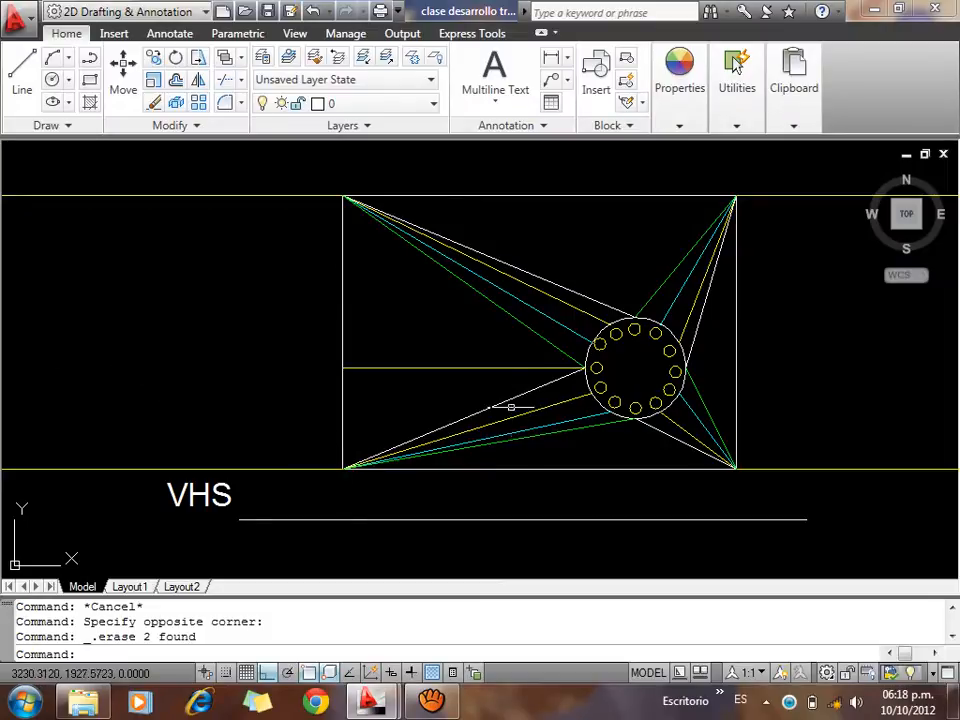
Highlight the four fan lines starting at the VHS rectangle's lower-left corner, and clear the selection
left_click(506, 396)
left_click(514, 403)
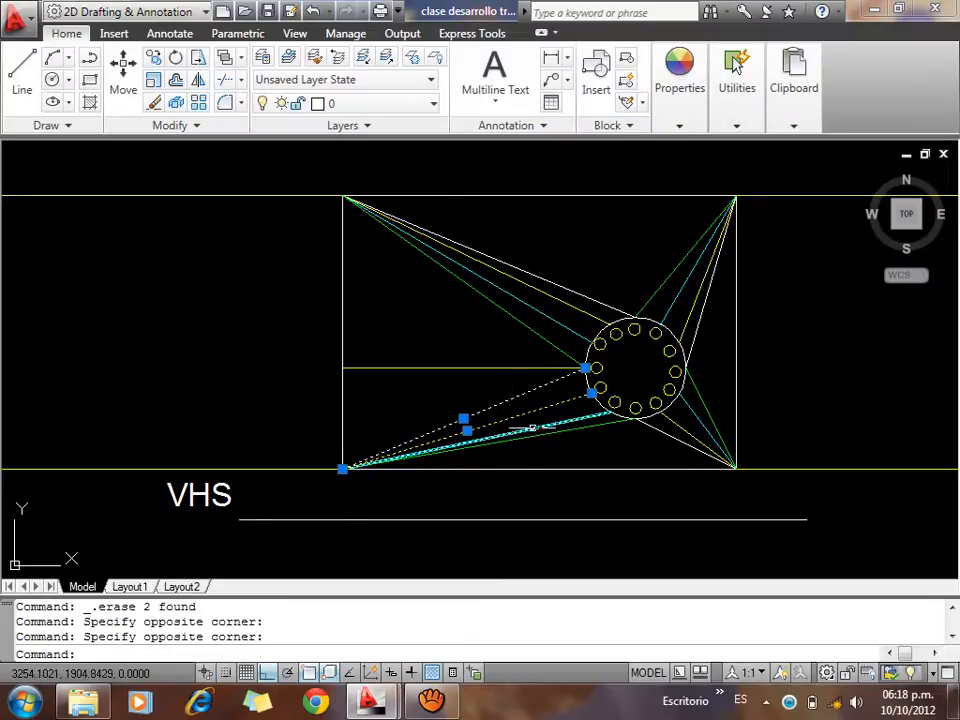
left_click(546, 425)
left_click(546, 433)
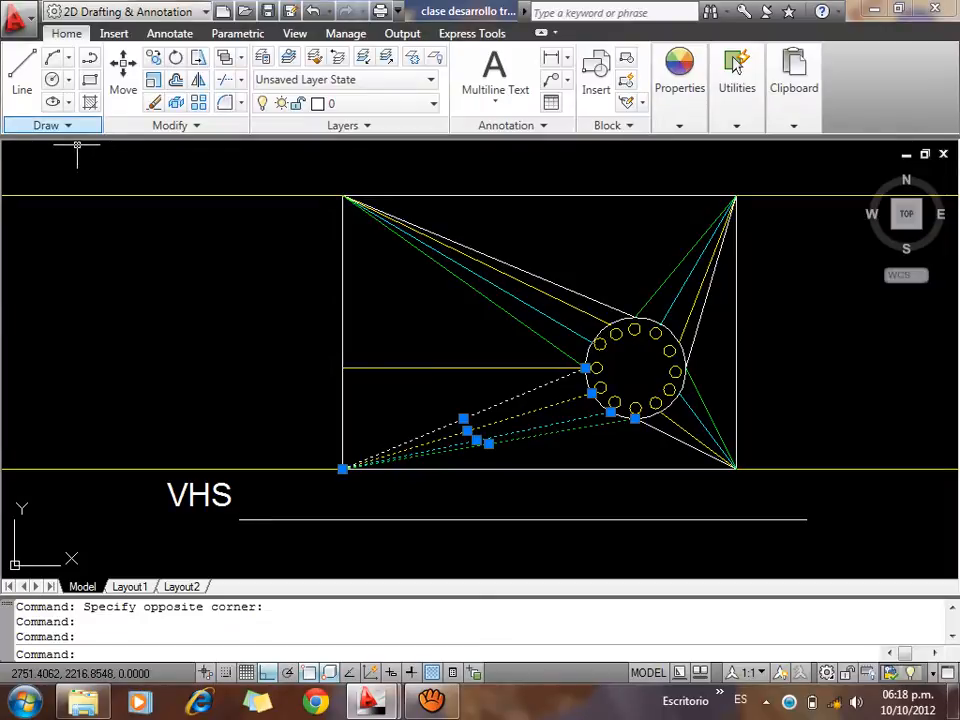
key("Escape")
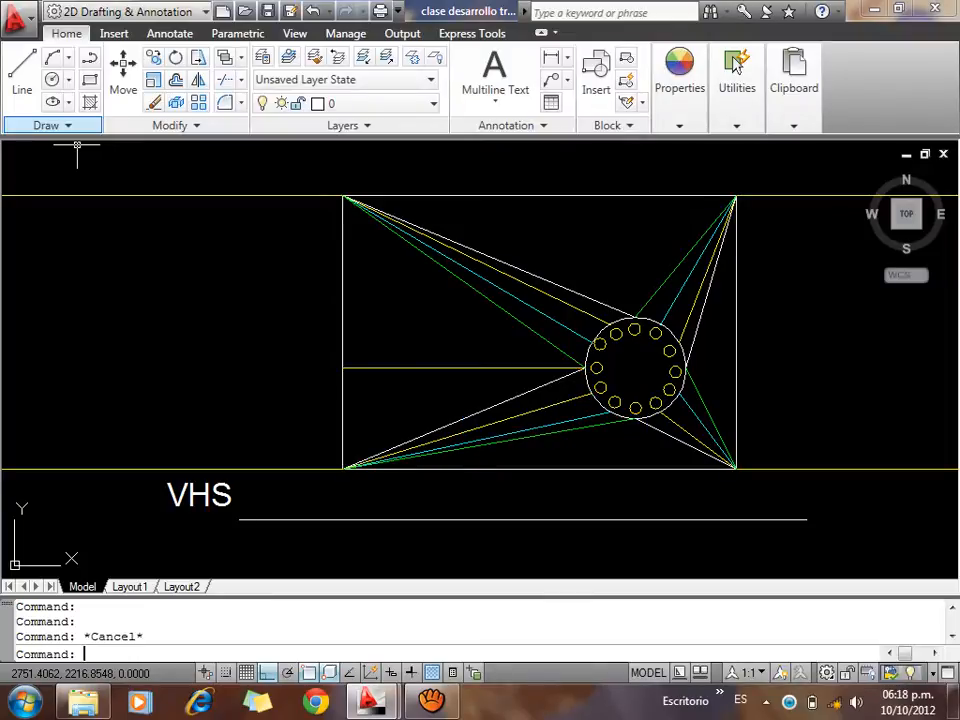
Review the projected fan lines in VF and the fan lines around the round opening in VHS
scroll(140, 236, "down", 2)
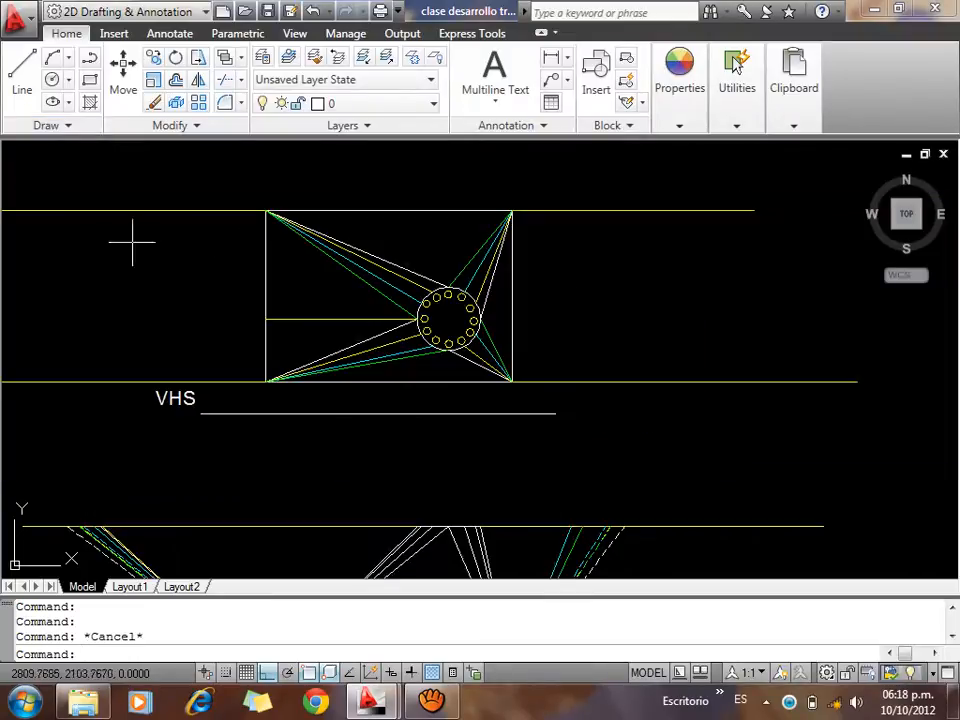
mouse_move(339, 405)
middle_mouse_down()
mouse_move(328, 309)
mouse_move(369, 270)
middle_mouse_up()
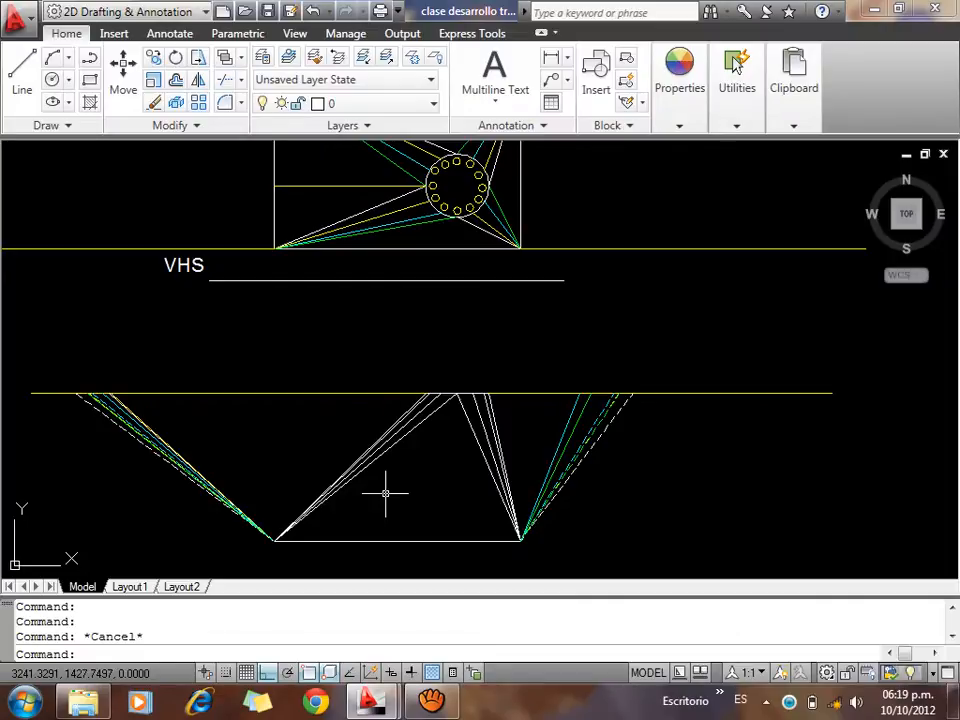
scroll(423, 188, "up", 5)
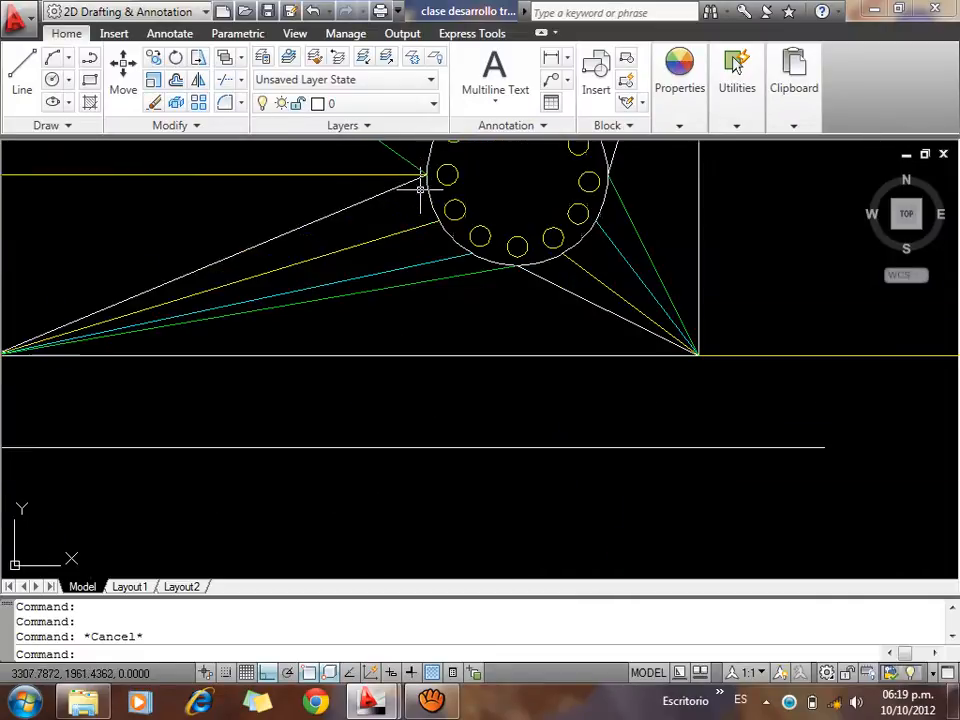
middle_click_drag(423, 188, 455, 349)
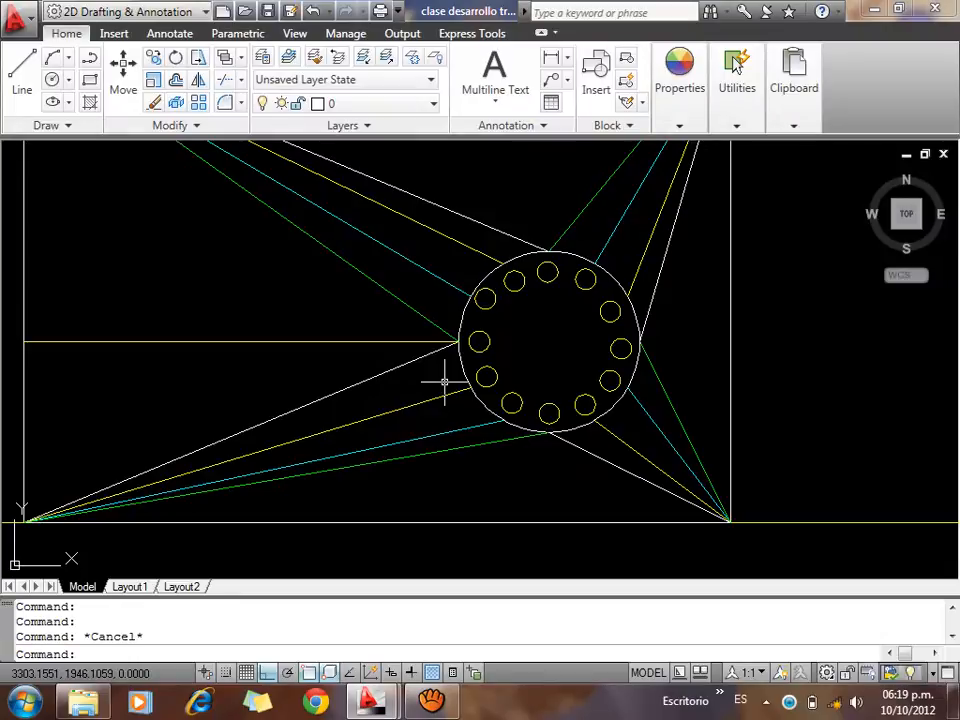
scroll(514, 375, "down", 2)
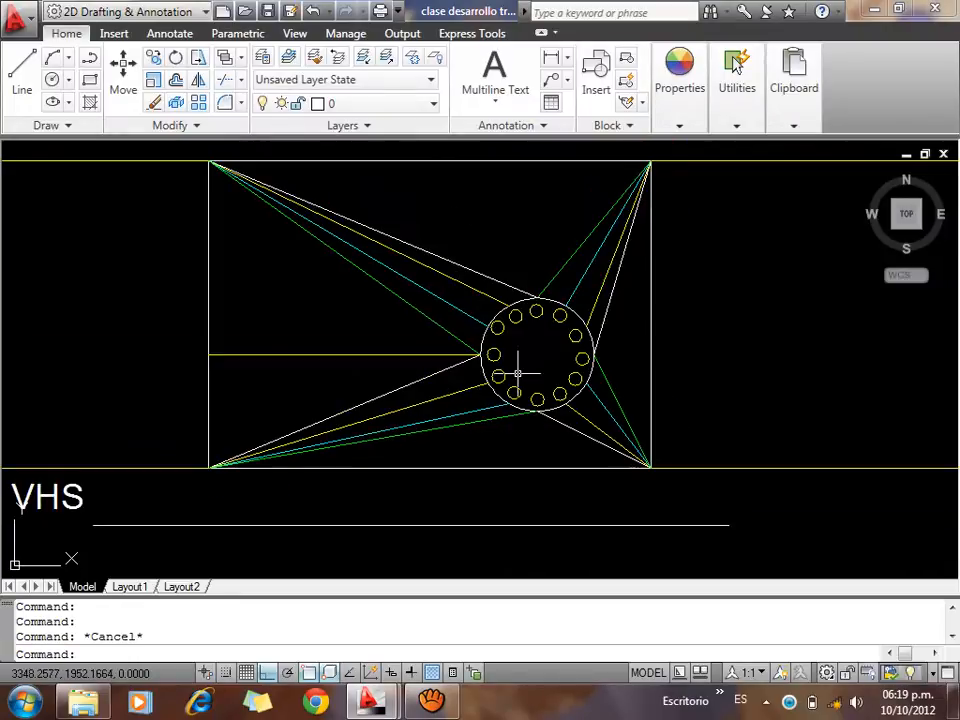
scroll(352, 380, "down", 2)
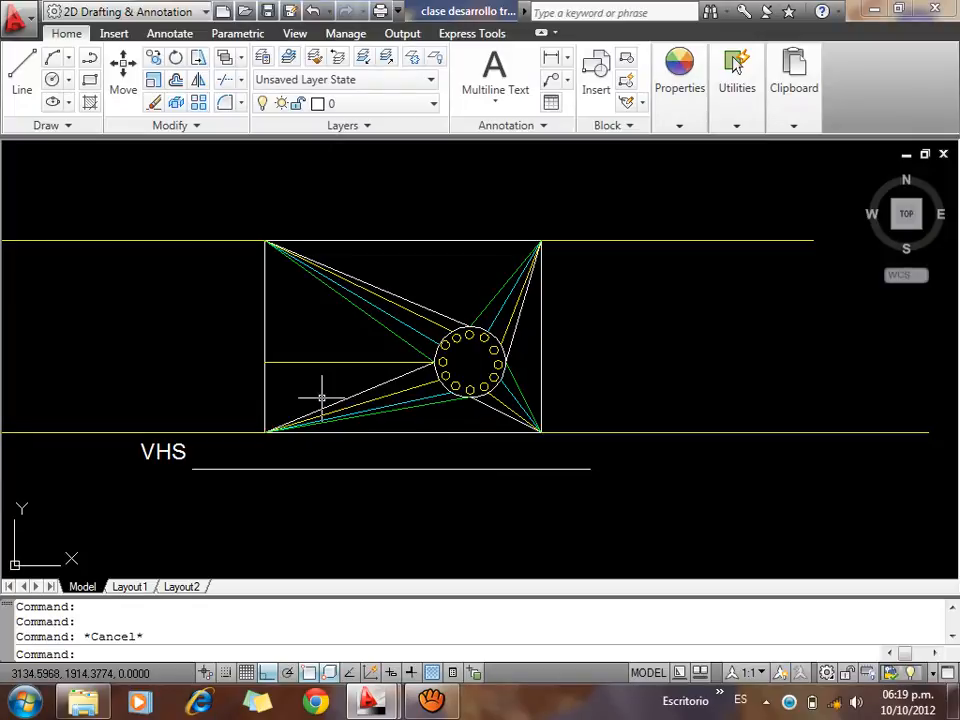
Highlight the horizontal yellow line from the VHS rectangle's left side to the round opening, plus the horizontal line beneath the rectangle
left_click(311, 330)
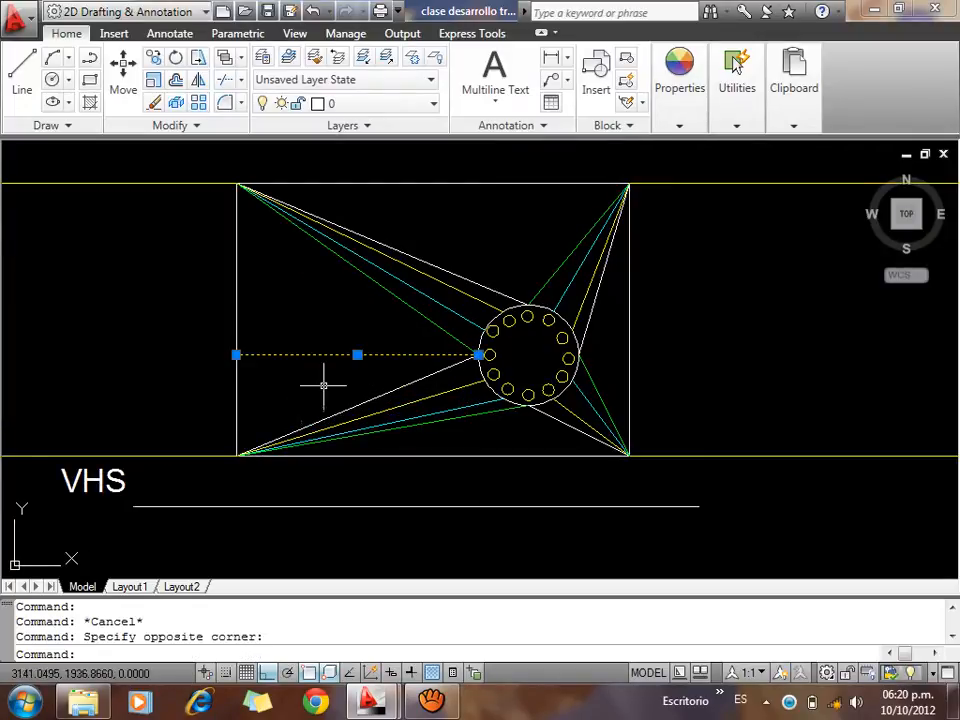
scroll(373, 366, "down", 3)
scroll(355, 373, "up", 3)
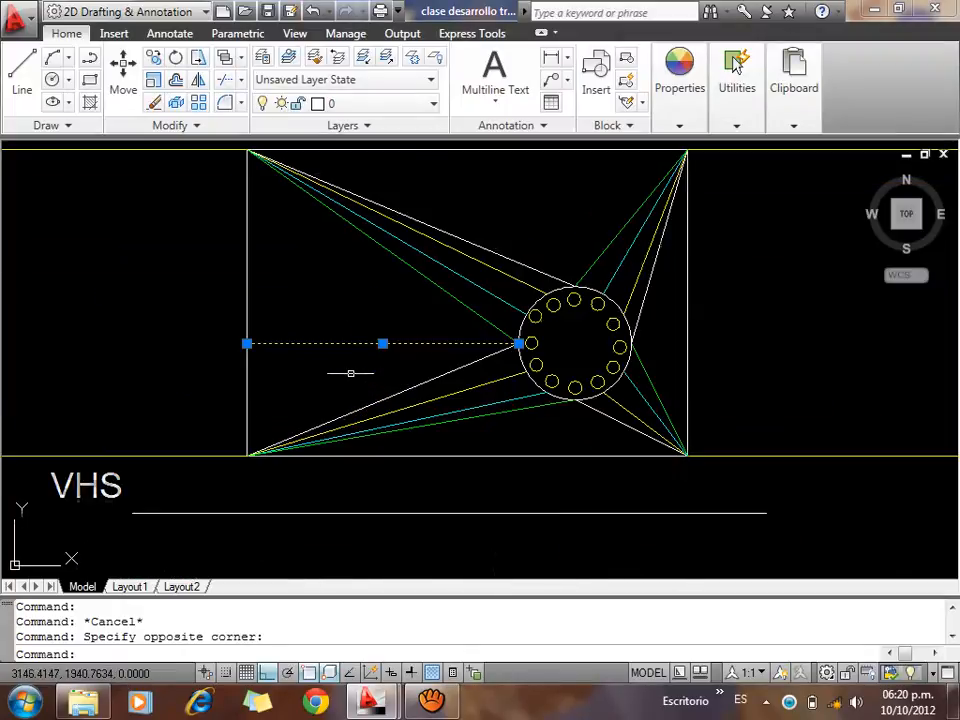
key("Escape")
left_click_drag(349, 358, 336, 332)
left_click(376, 513)
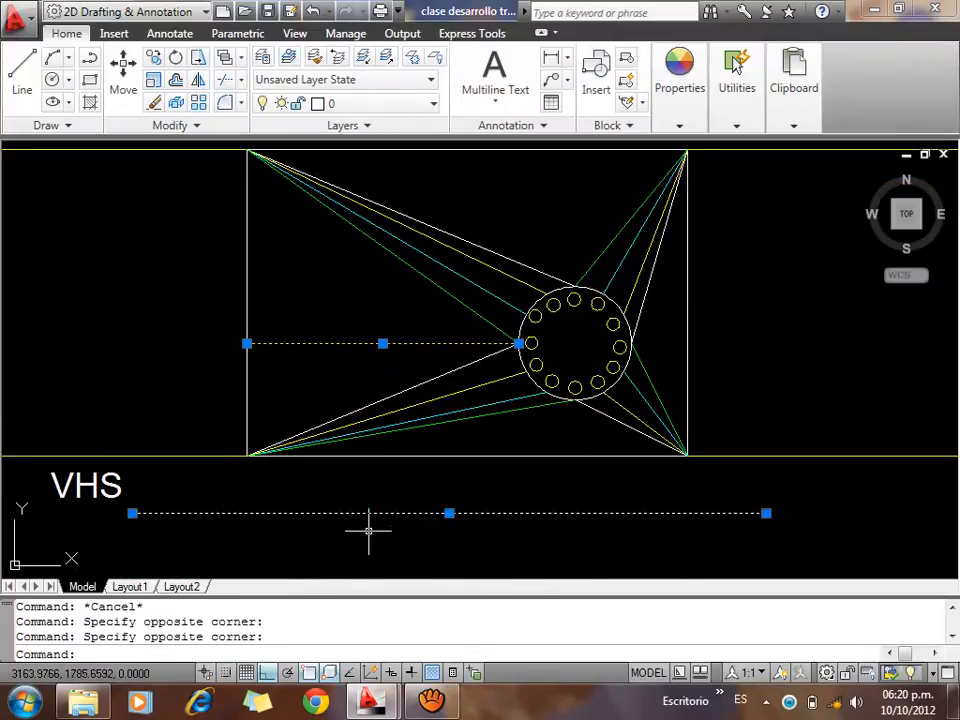
Highlight the leftmost white fan line rising from the left end of the VF base line, and clear the selection
middle_click_drag(396, 520, 390, 217)
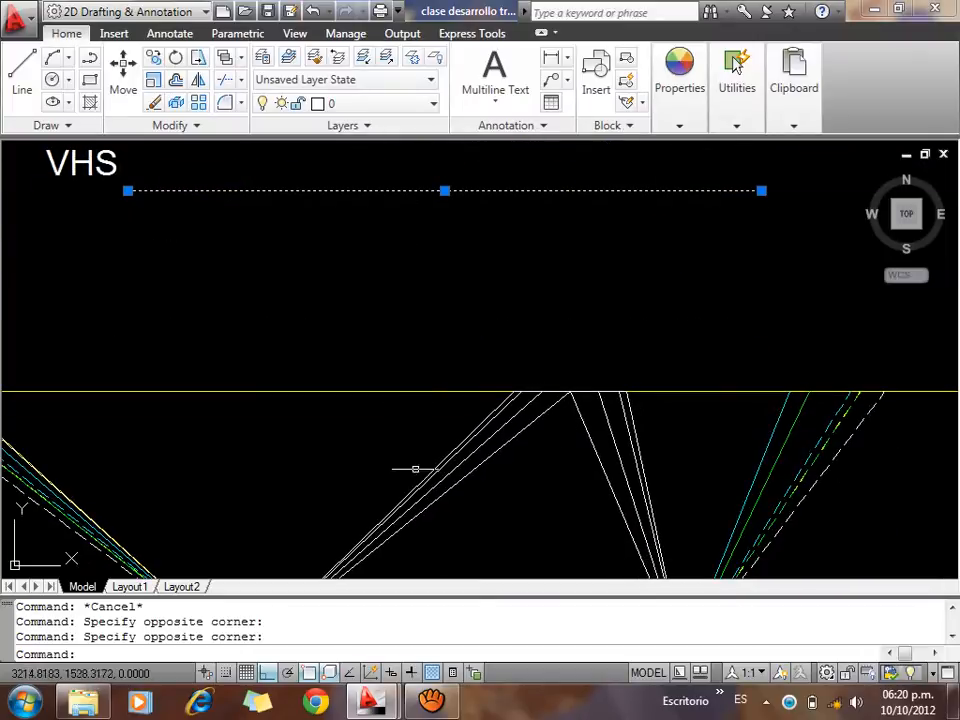
scroll(426, 495, "up", 3)
left_click(457, 427)
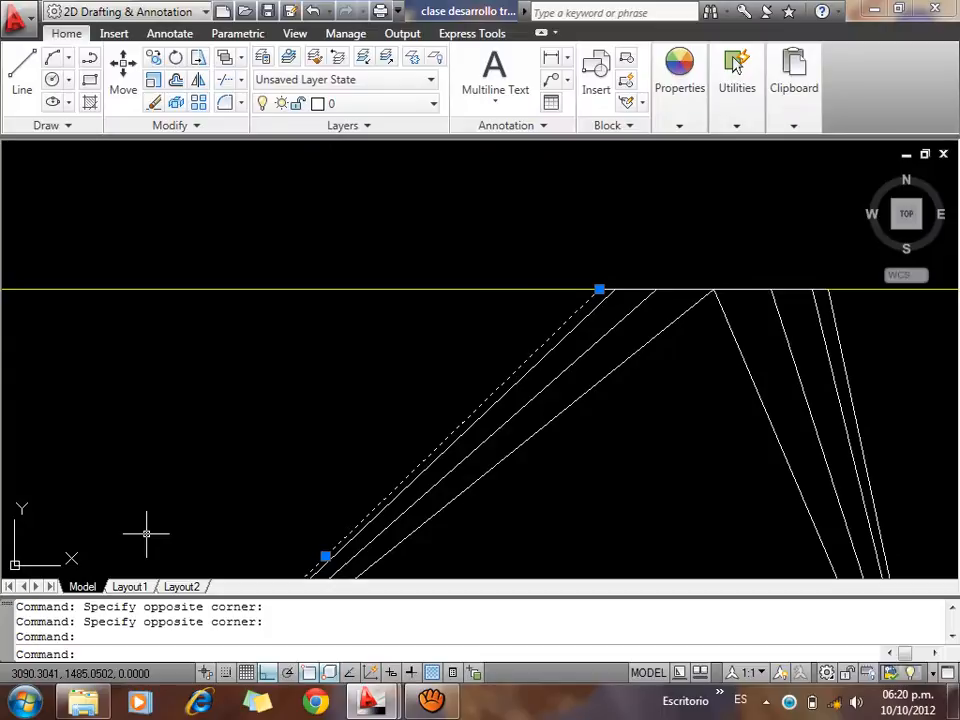
key("Escape")
Examine the finished fan-shaped development and compare it with the projected fan lines in VF
scroll(279, 354, "down", 6)
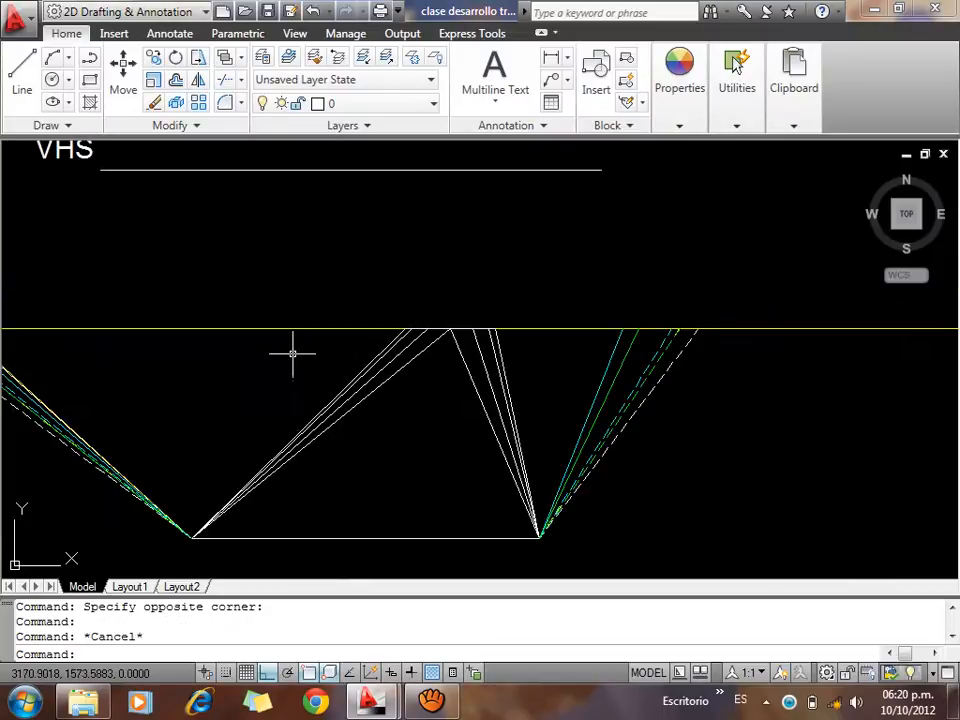
scroll(610, 435, "down", 1)
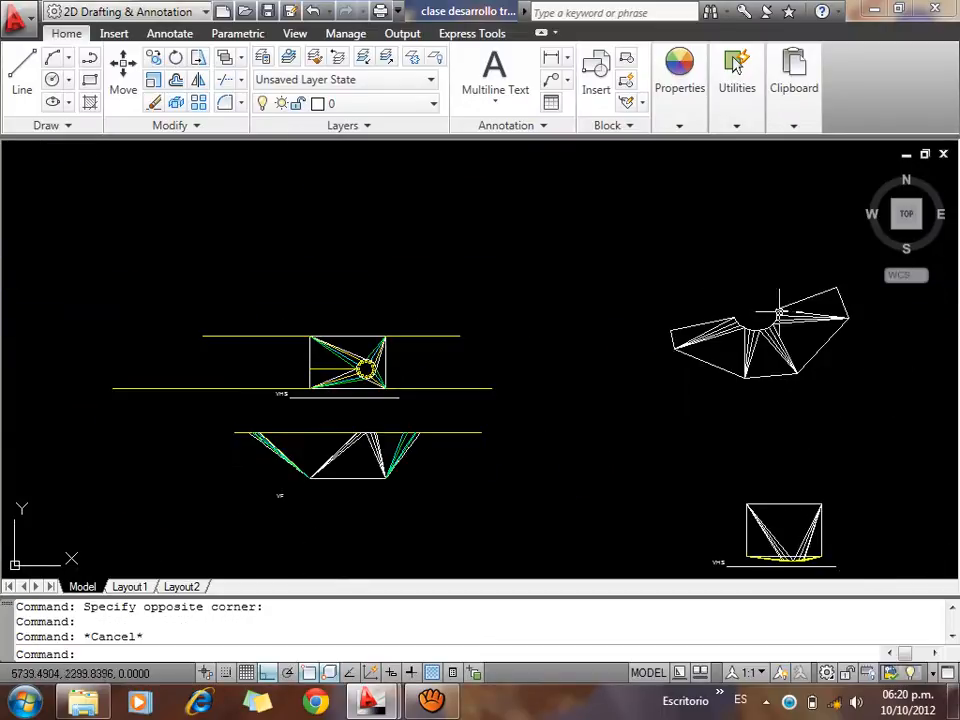
middle_click_drag(829, 408, 752, 380)
scroll(727, 354, "up", 4)
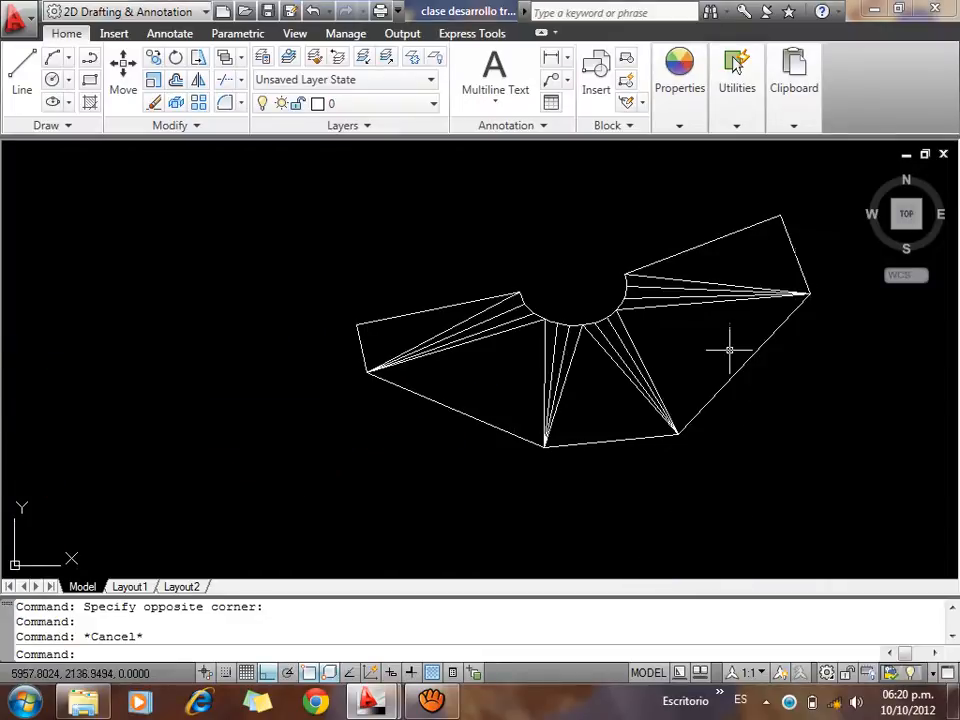
scroll(660, 282, "down", 4)
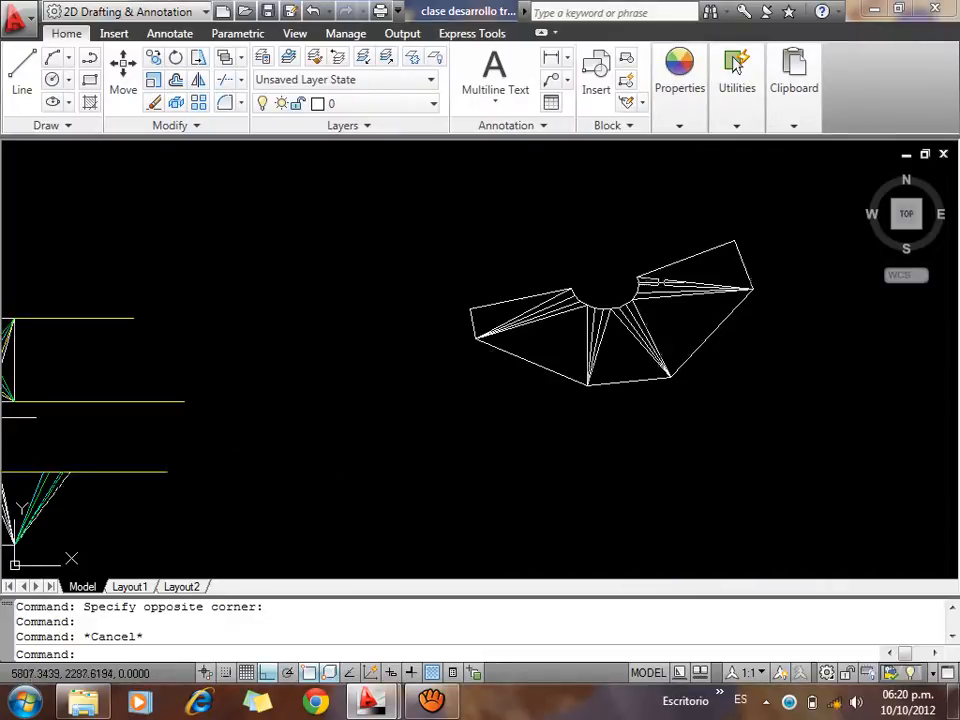
scroll(492, 375, "down", 4)
scroll(103, 478, "up", 3)
scroll(105, 478, "up", 4)
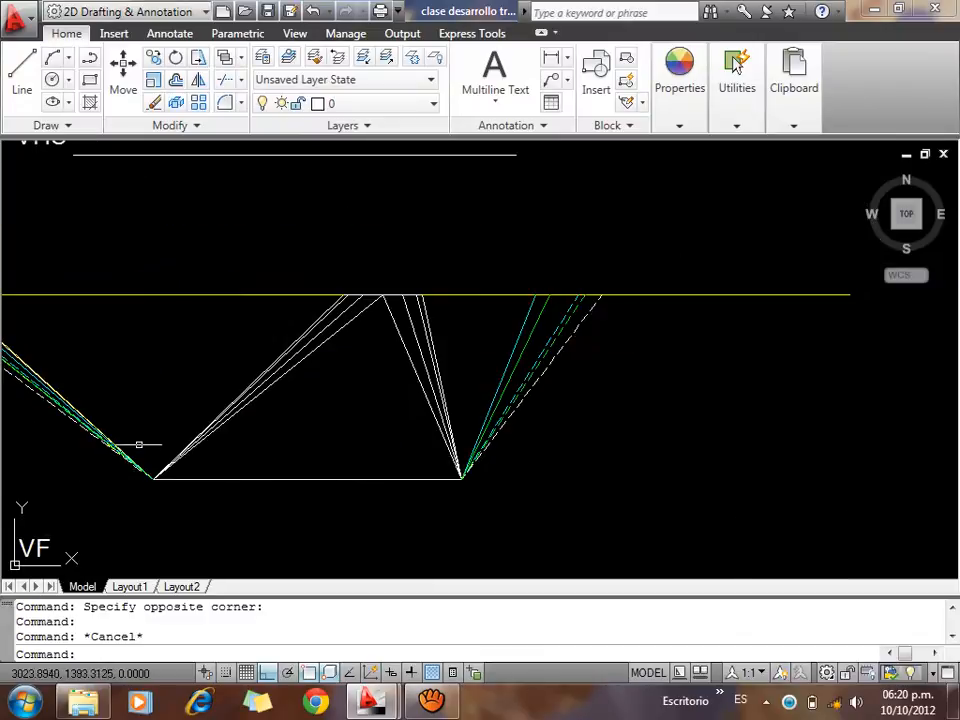
Draw a circle centred on the VF base line's left end, passing through the upper end of the leftmost white fan line
type("c")
key("Return")
left_click(178, 543)
scroll(180, 540, "down", 4)
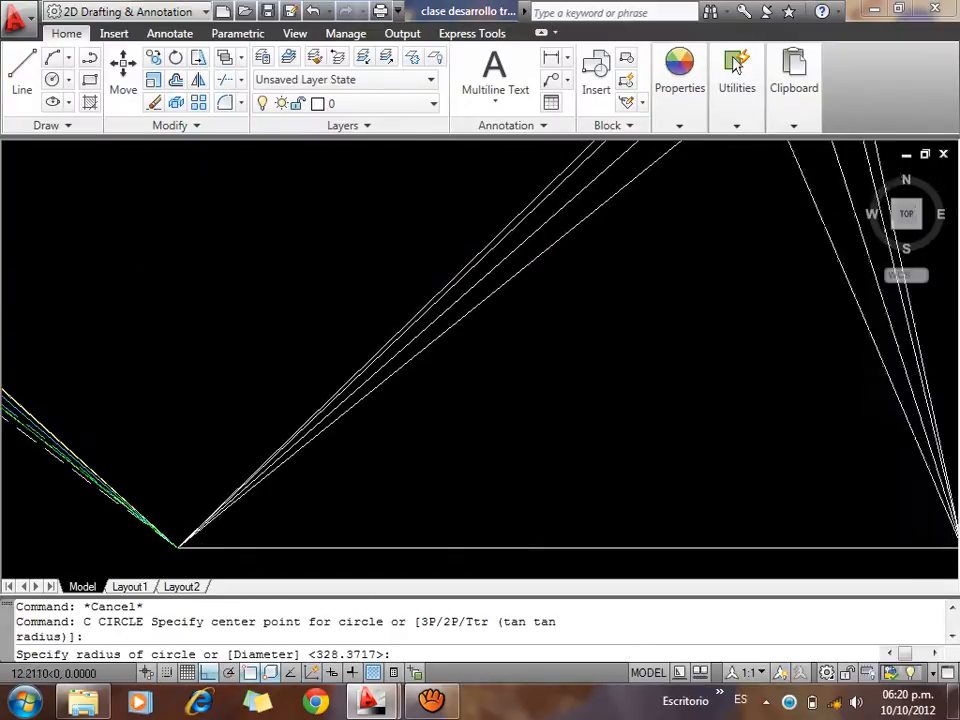
scroll(426, 344, "up", 5)
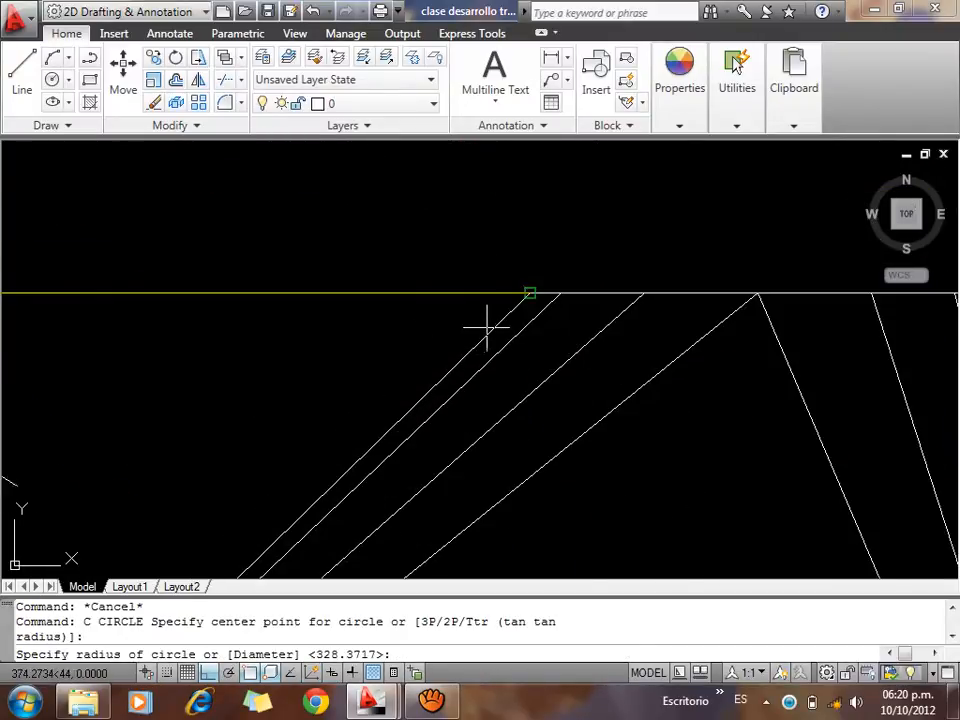
left_click(527, 290)
Relocate the circle by its centre to the upper-left end of the development's curved inner edge, and clear the selection
scroll(480, 262, "down", 4)
scroll(473, 268, "up", 5)
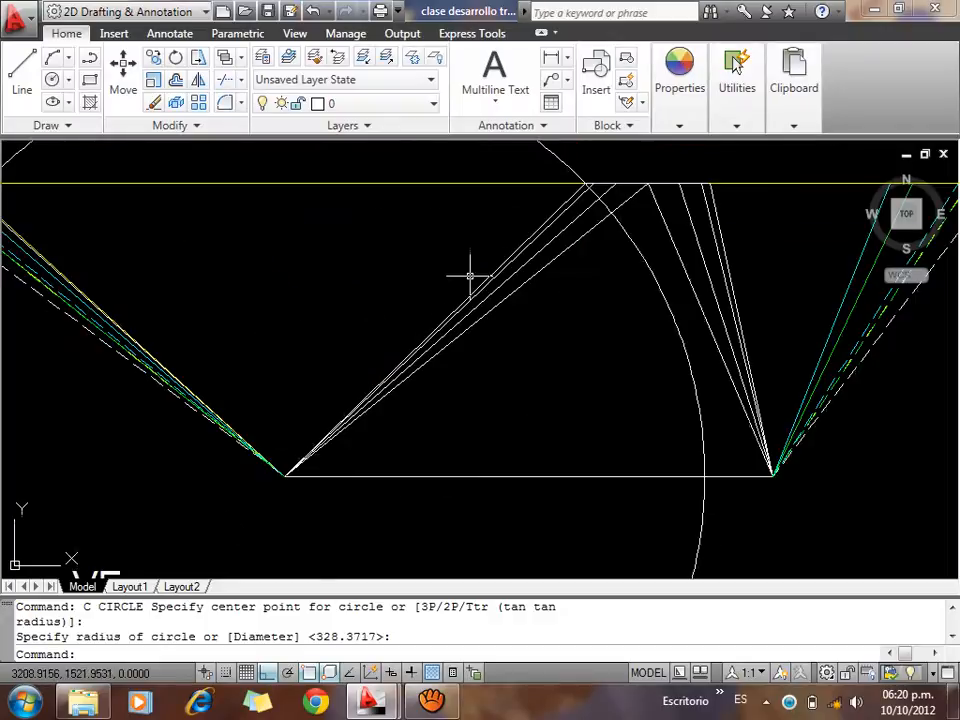
scroll(469, 326, "down", 2)
middle_click_drag(437, 264, 420, 380)
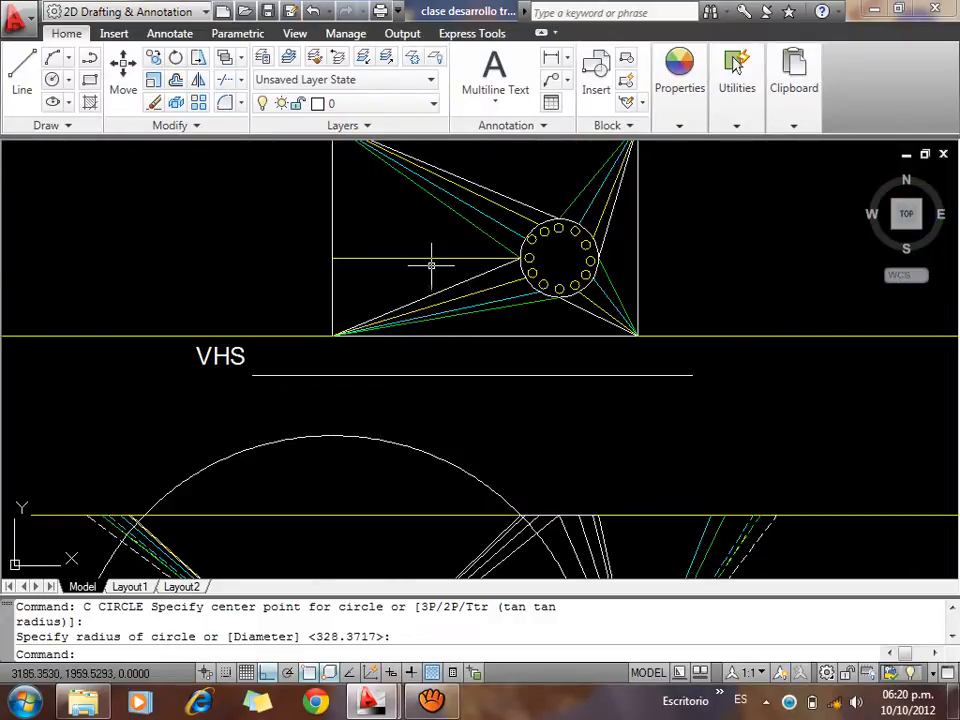
middle_click_drag(440, 494, 392, 270)
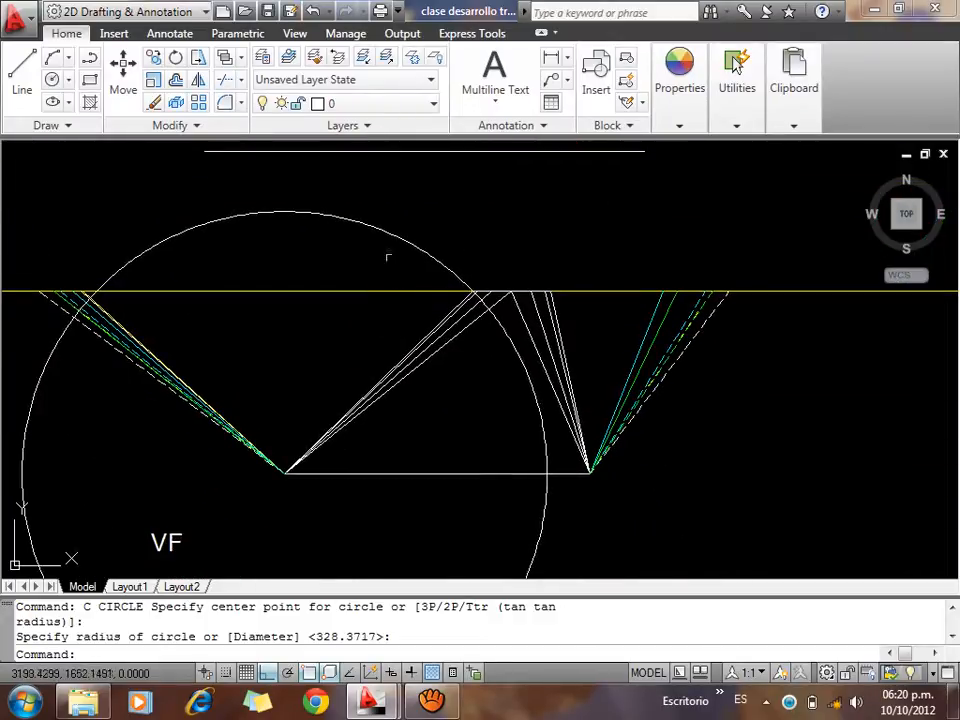
left_click_drag(388, 257, 364, 253)
left_click(283, 472)
scroll(289, 466, "down", 3)
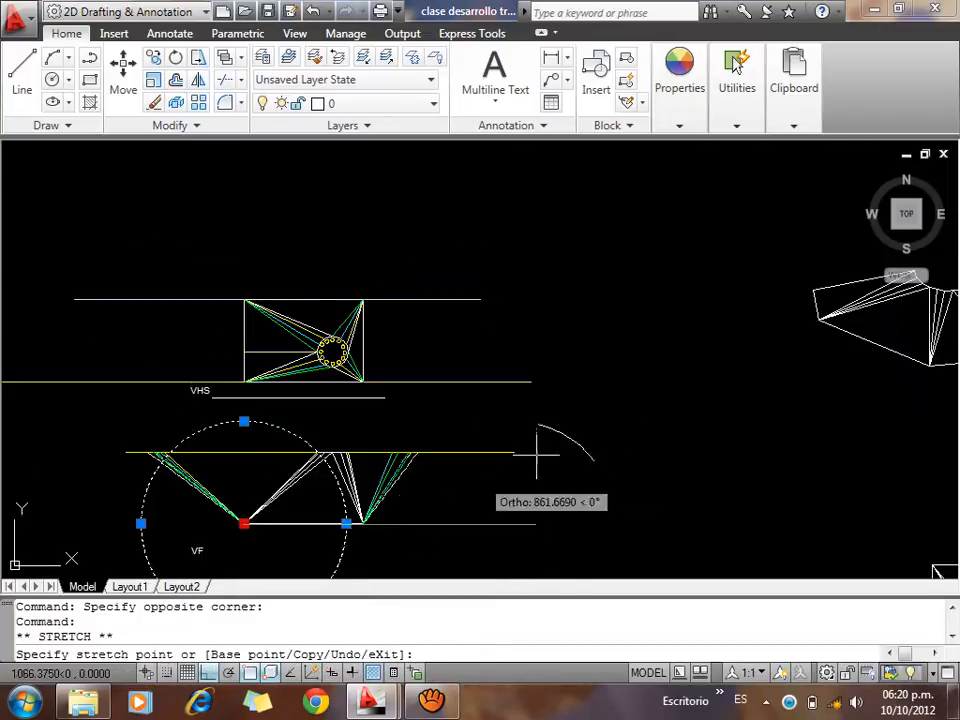
scroll(300, 427, "down", 3)
scroll(580, 385, "up", 6)
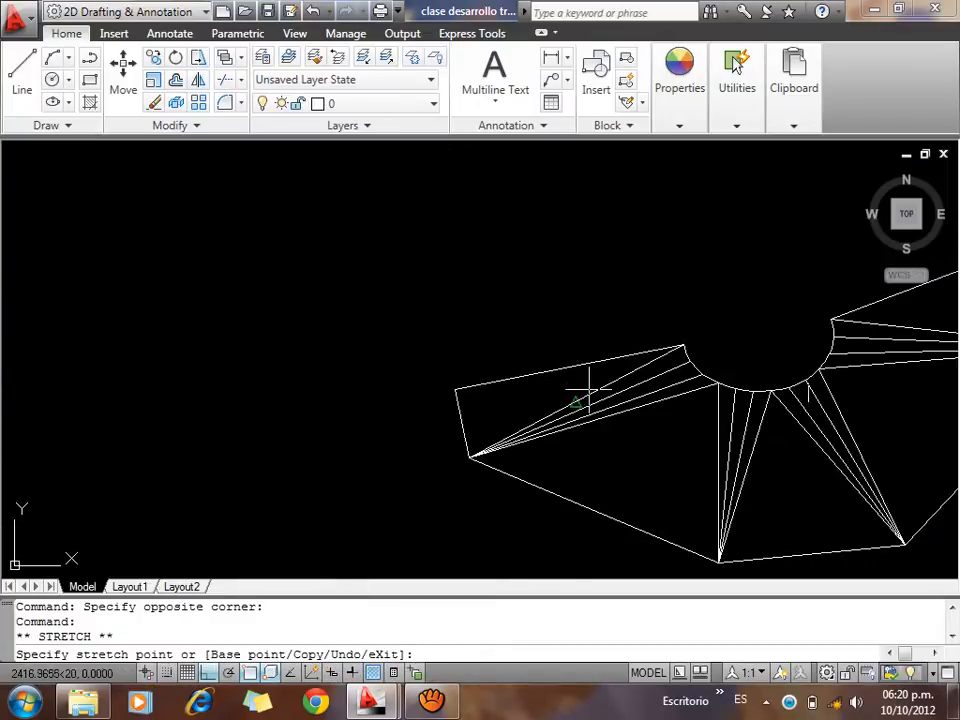
key("Escape")
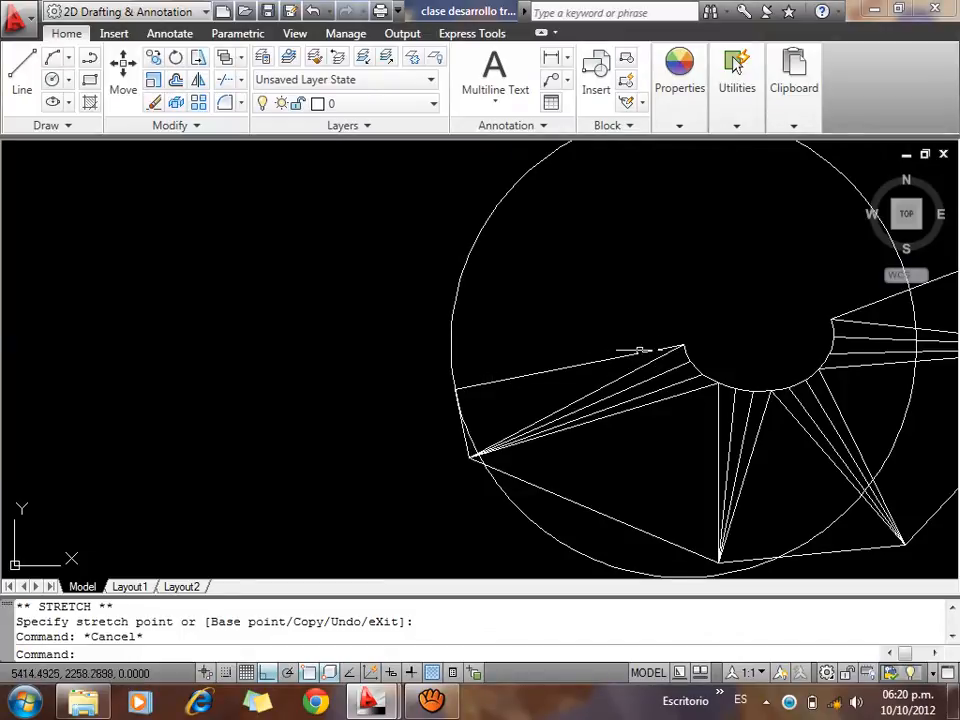
Move the circle off the development into the empty space between the views and the development
left_click_drag(532, 318, 395, 245)
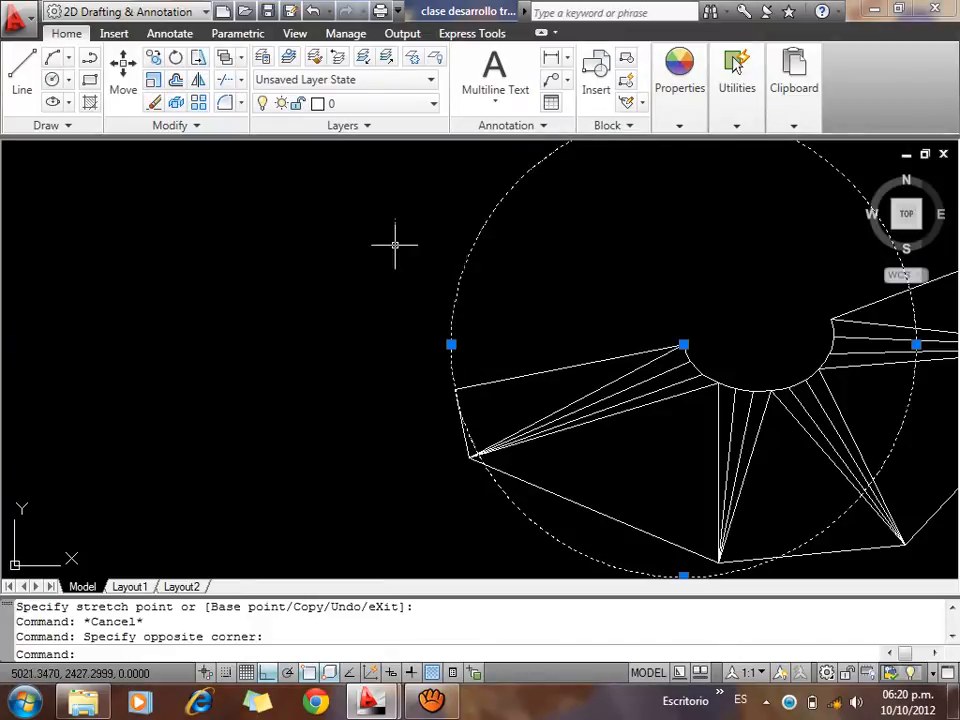
type("m")
key("Return")
left_click(506, 279)
scroll(647, 272, "down", 4)
left_click(465, 358)
key("Escape")
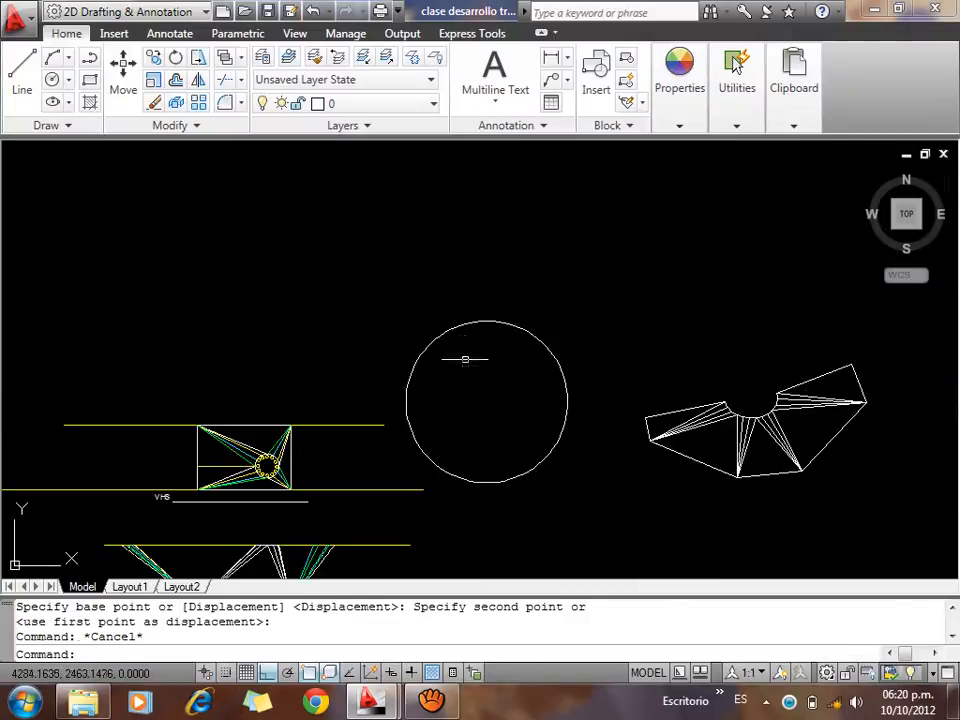
With Ortho off, draw a sloping line from the circle's centre down to the left, extending past the circle
type("l")
key("Return")
left_click(487, 404)
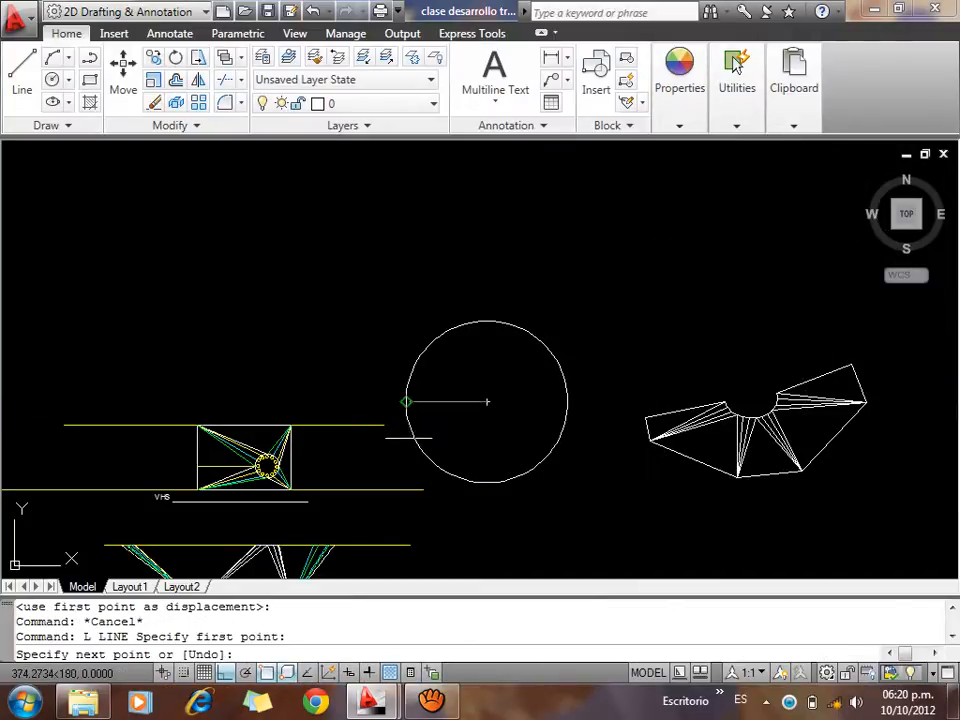
key("F8")
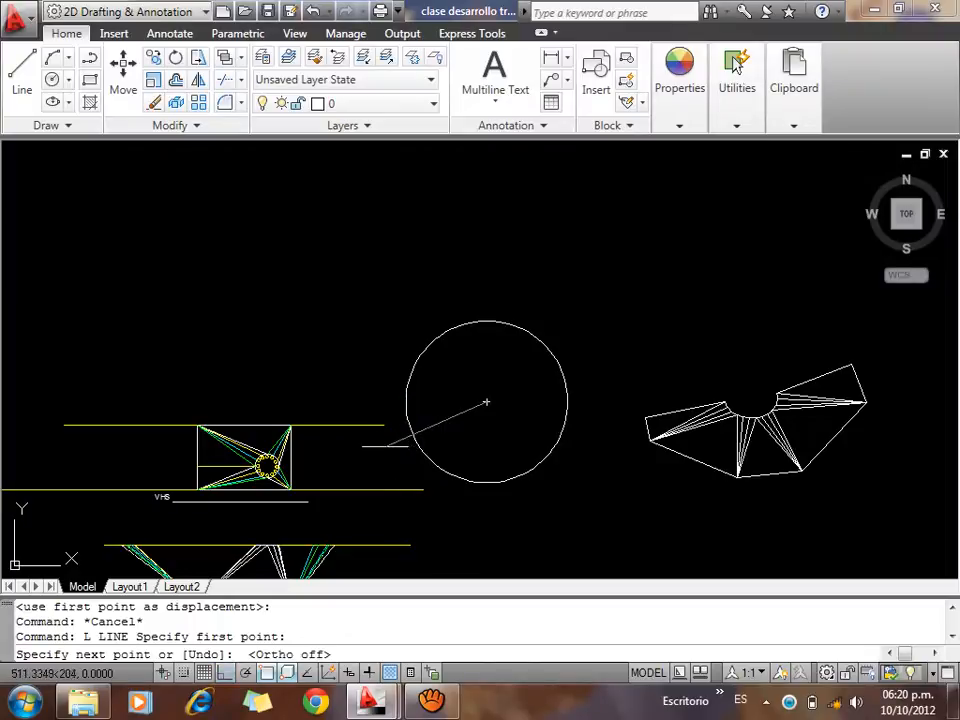
left_click(380, 438)
key("Escape")
Trim the part of the sloping line outside the circle, and erase the circle
key("Return")
key("Return")
left_click(382, 449)
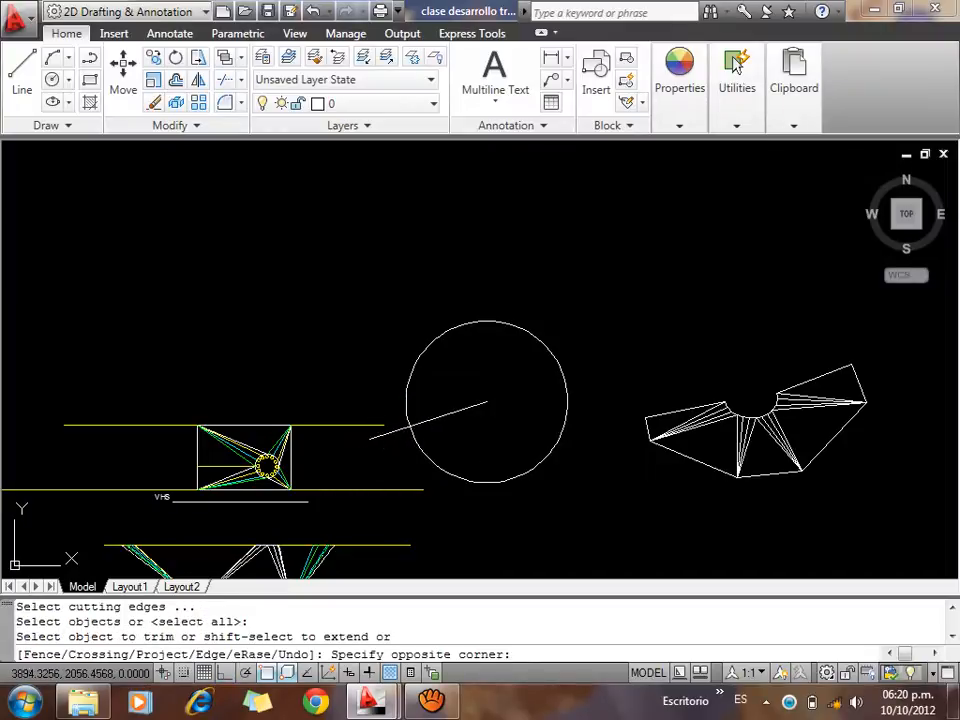
left_click(369, 433)
key("Escape")
left_click(424, 392)
left_click(386, 372)
key("Delete")
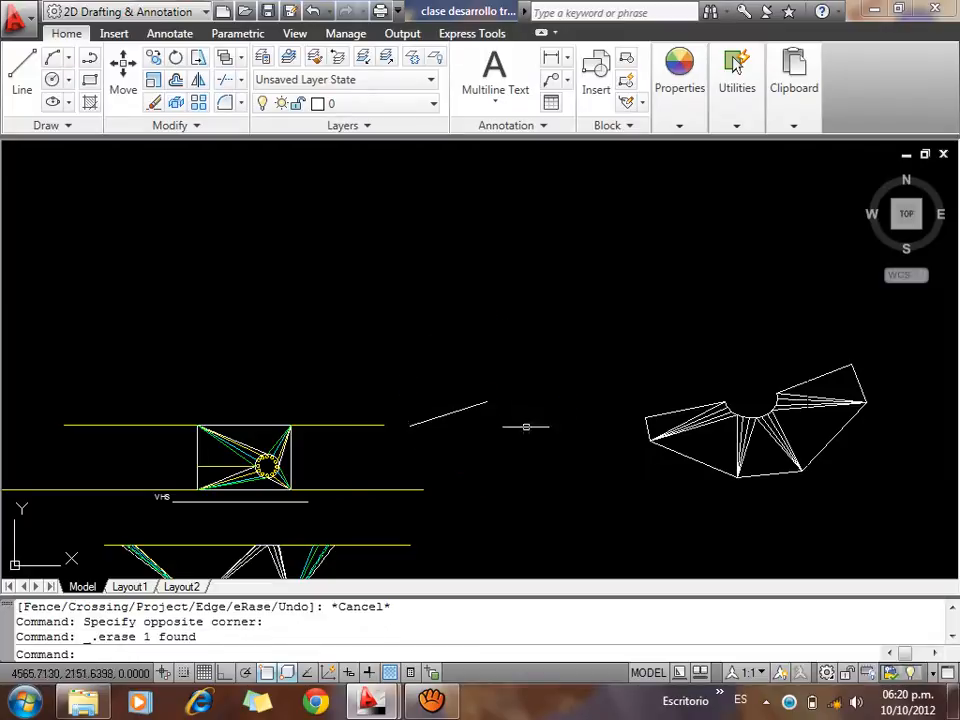
Highlight the horizontal yellow line from the VHS rectangle's left side to the round opening, and clear the selection
scroll(427, 477, "up", 3)
middle_click_drag(452, 435, 531, 424)
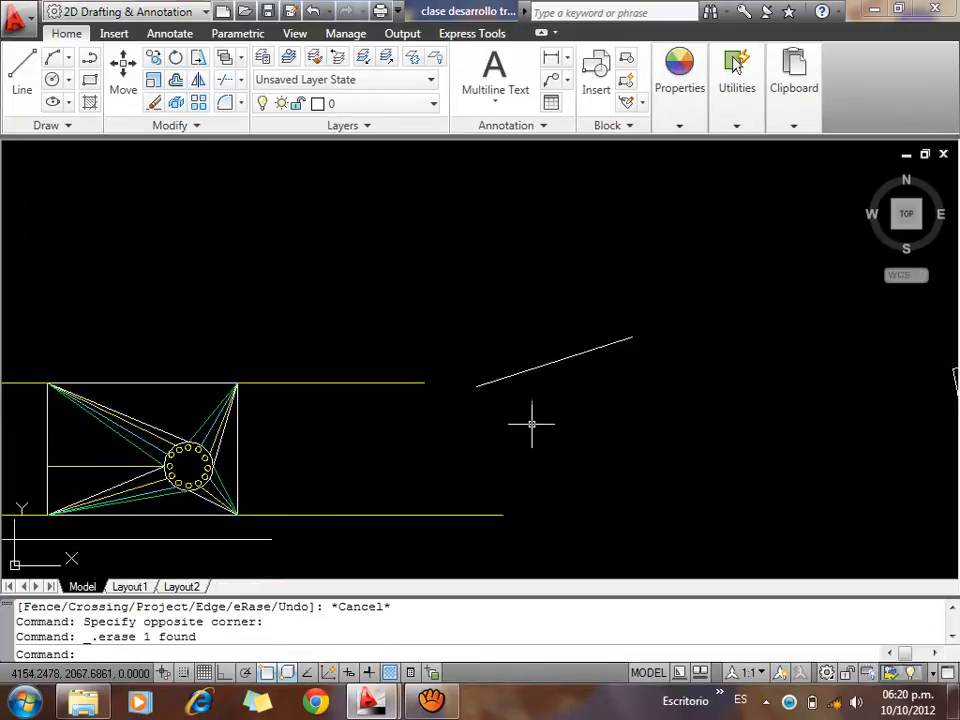
scroll(153, 488, "up", 5)
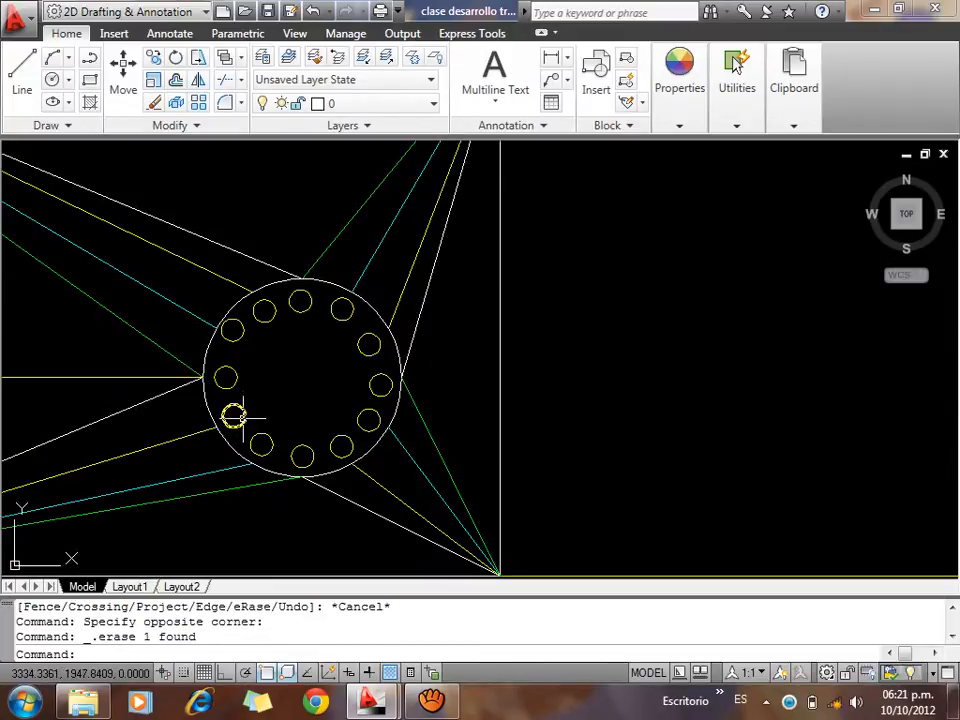
scroll(383, 404, "down", 2)
middle_click_drag(167, 459, 330, 417)
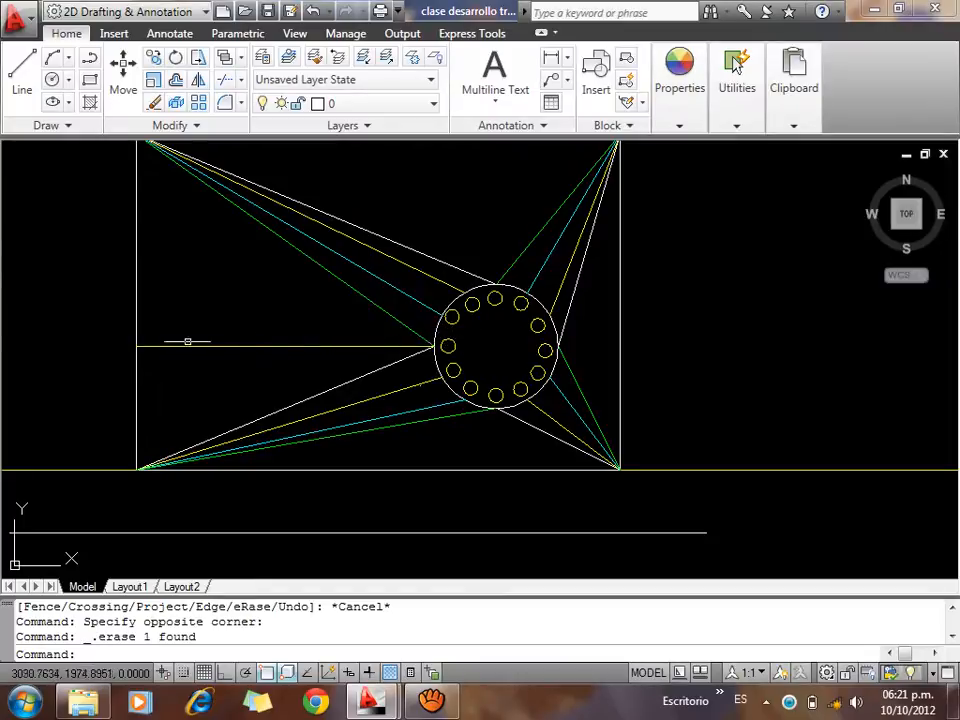
left_click(231, 328)
left_click(150, 405)
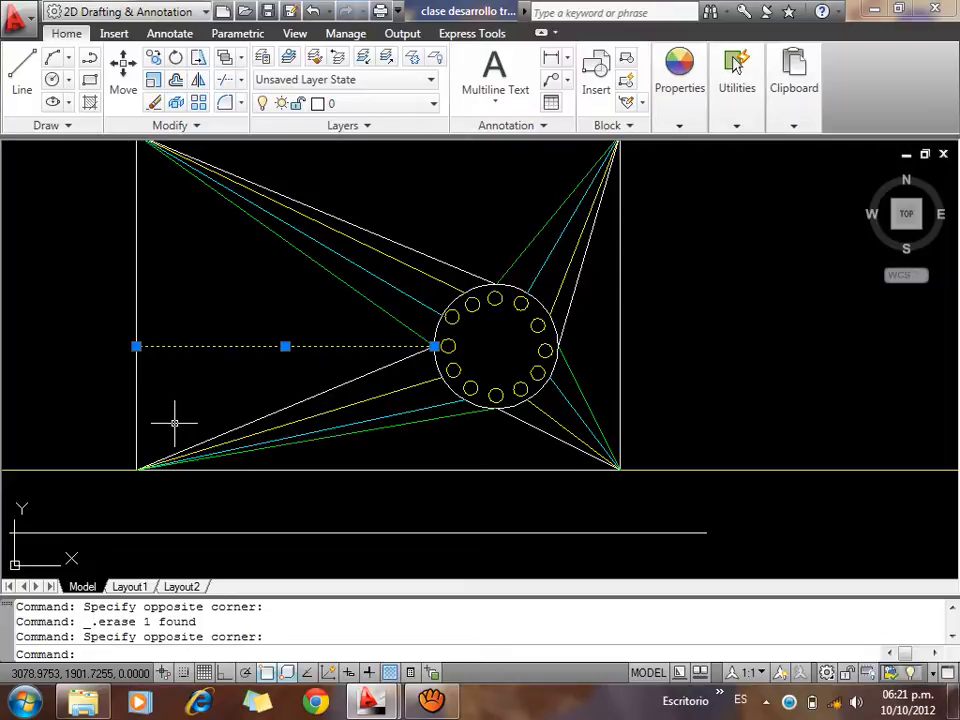
key("Escape")
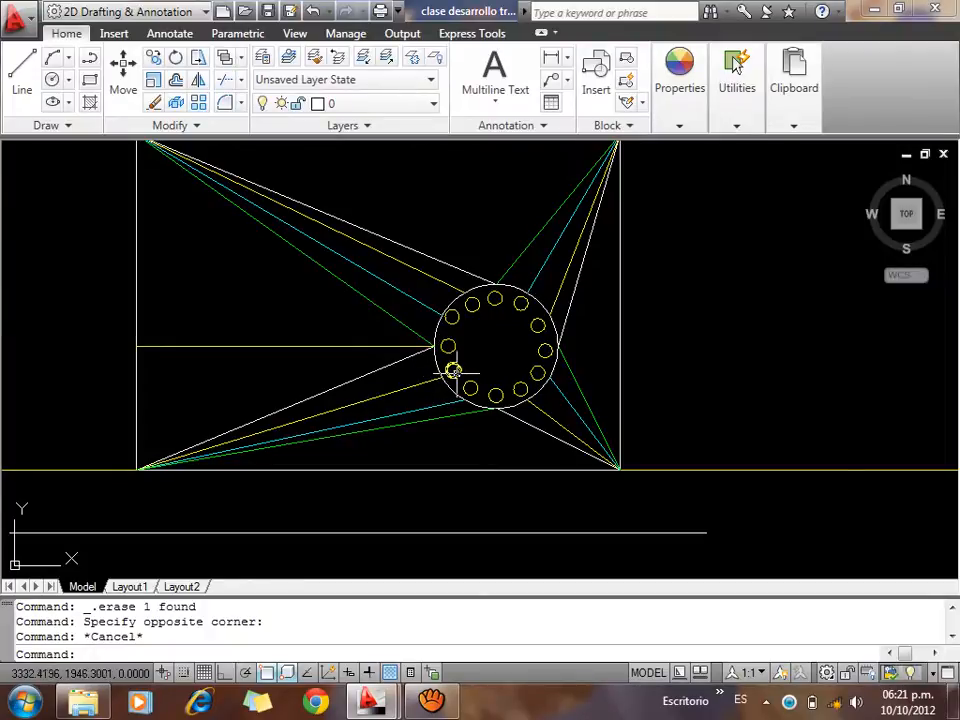
Examine the divisions of the round opening in VHS, comparing them with the development's curved inner edge and the fan lines in VF
mouse_move(452, 372)
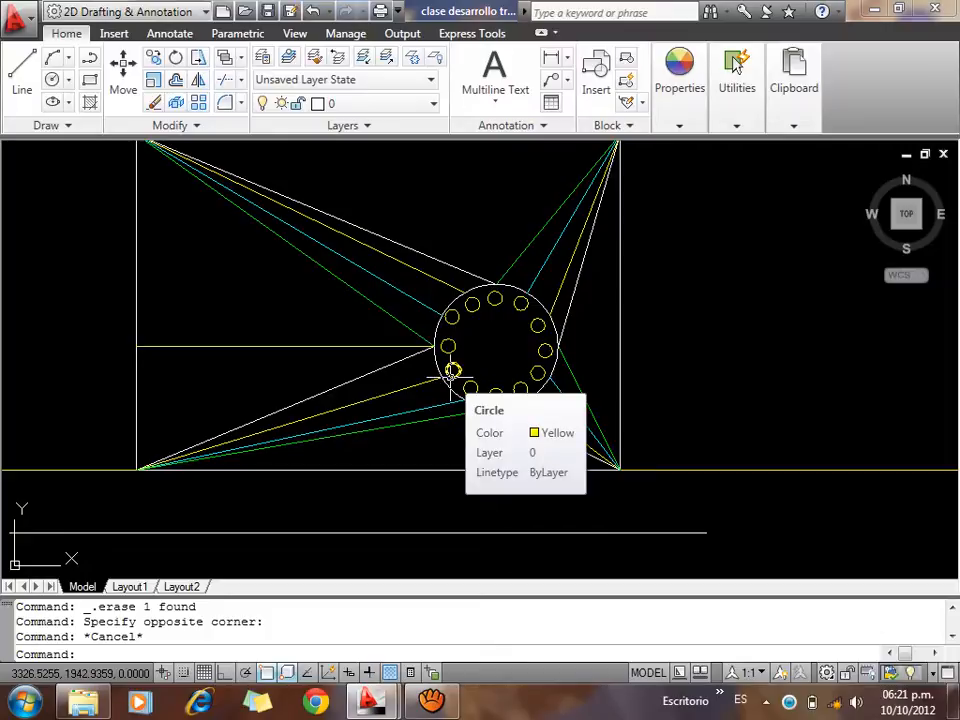
scroll(452, 372, "up", 5)
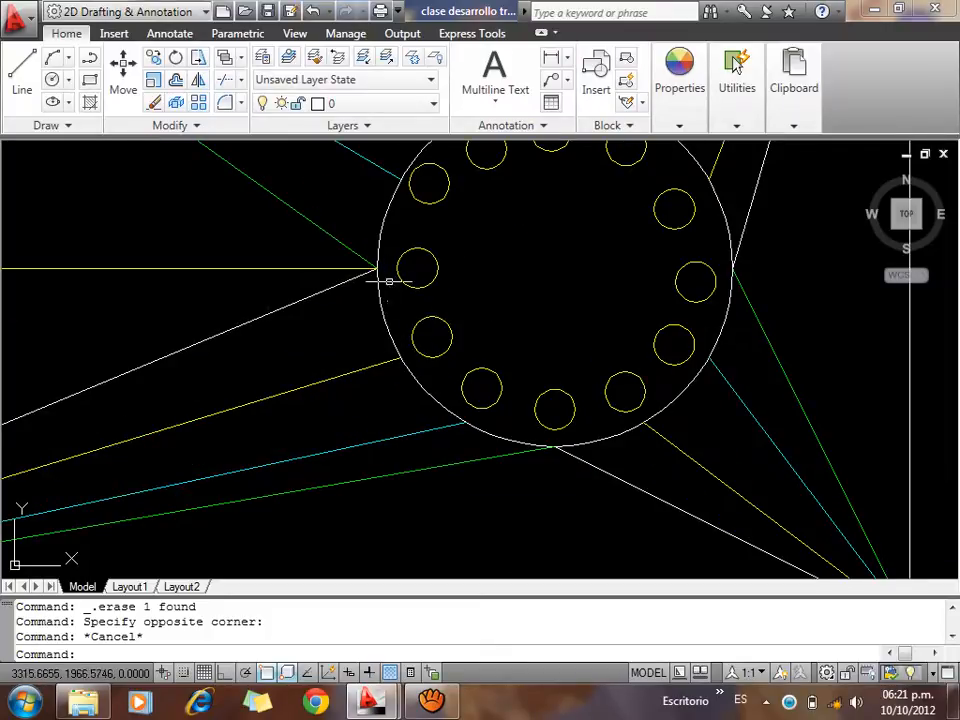
mouse_move(379, 287)
scroll(343, 302, "down", 6)
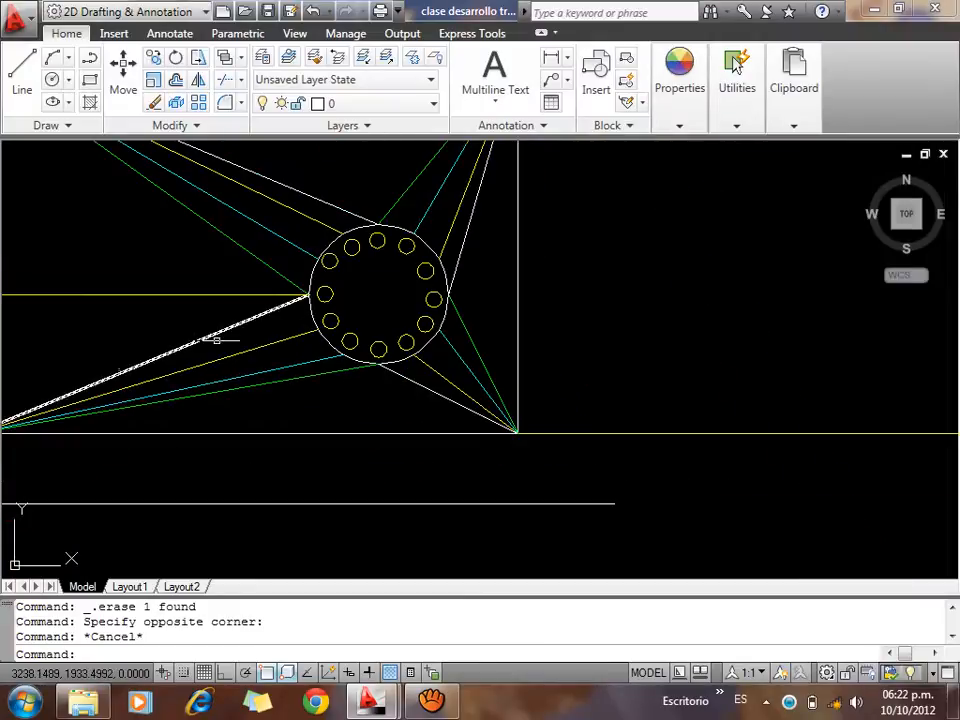
scroll(758, 298, "up", 8)
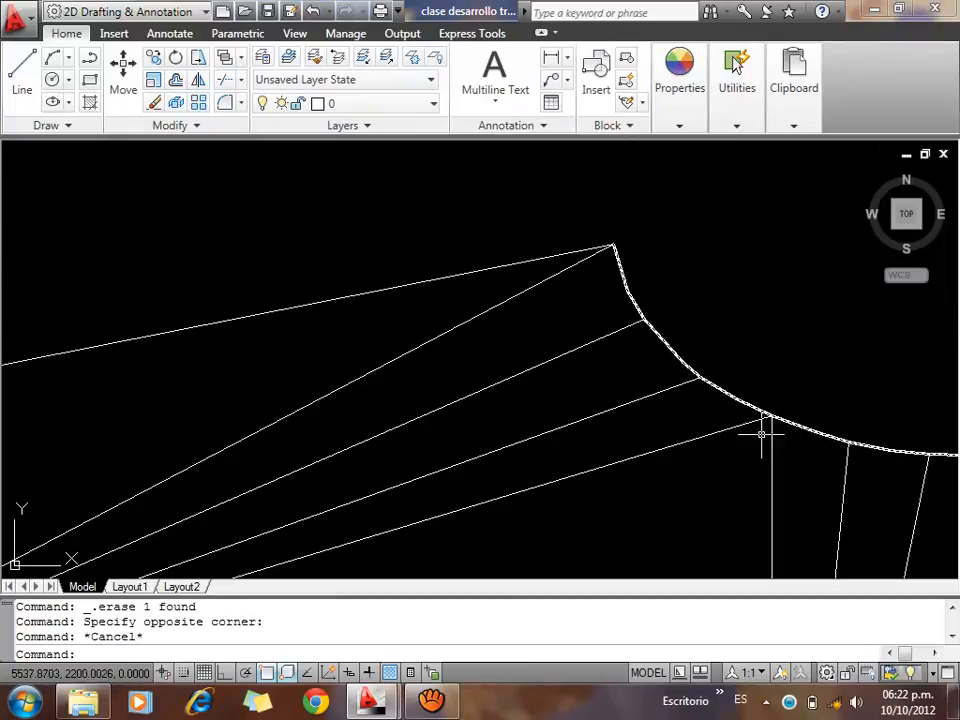
scroll(836, 376, "down", 5)
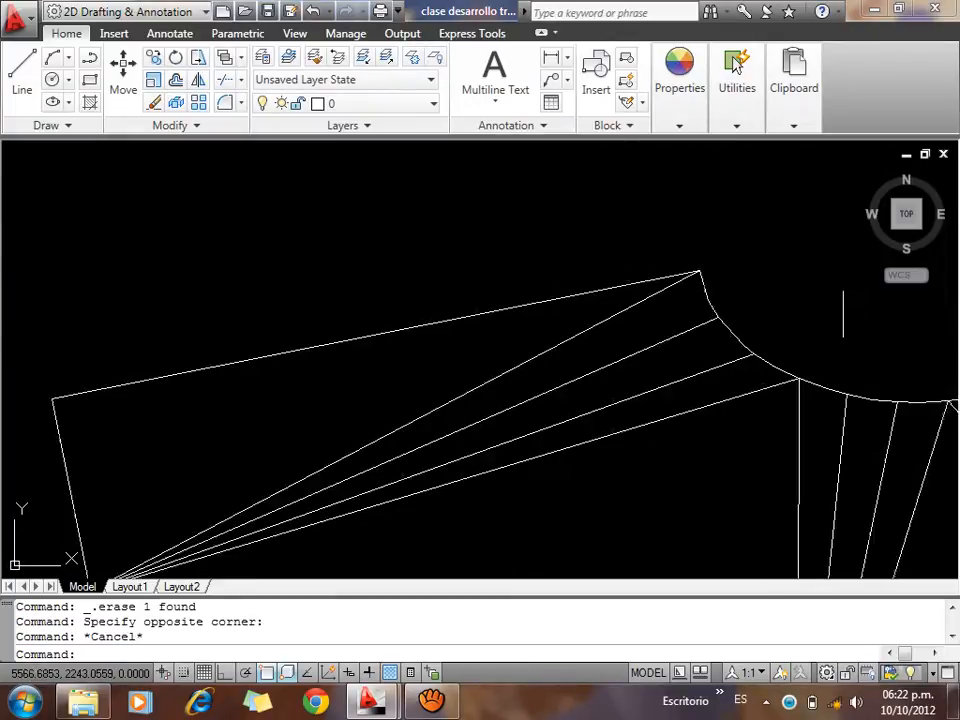
mouse_move(55, 437)
middle_mouse_down()
mouse_move(330, 405)
mouse_move(441, 406)
middle_mouse_up()
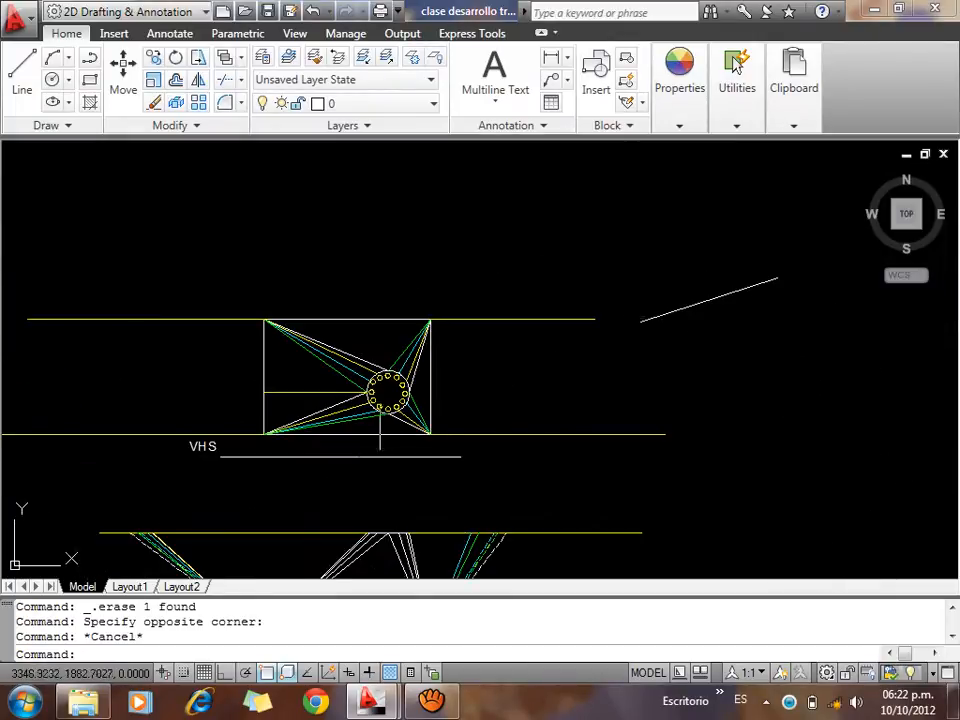
scroll(381, 423, "up", 6)
scroll(347, 445, "down", 2)
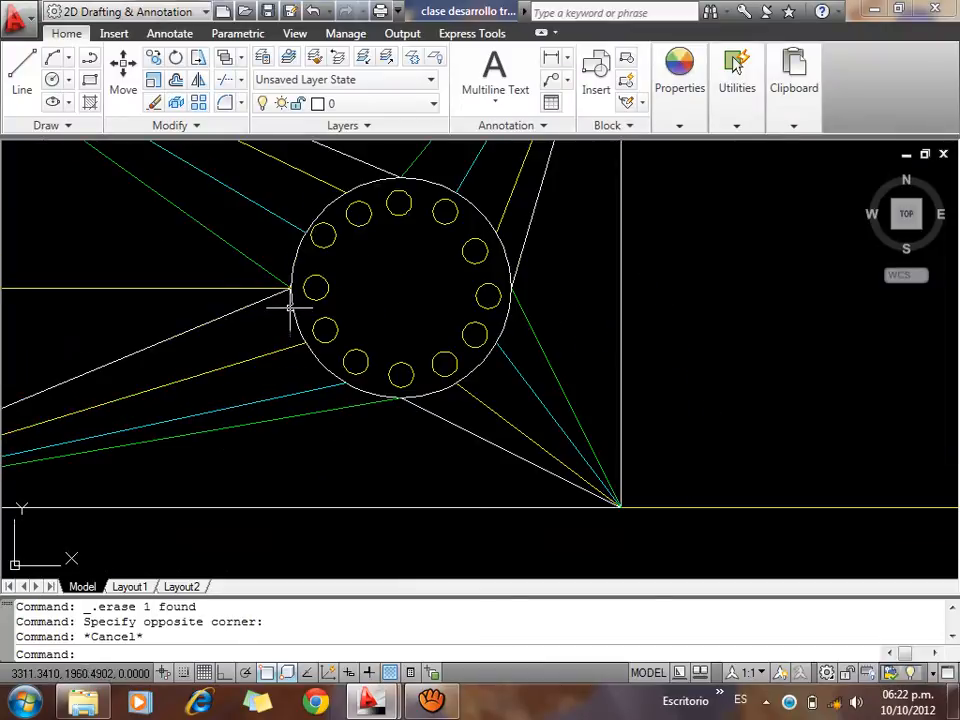
scroll(443, 345, "down", 4)
scroll(290, 347, "up", 2)
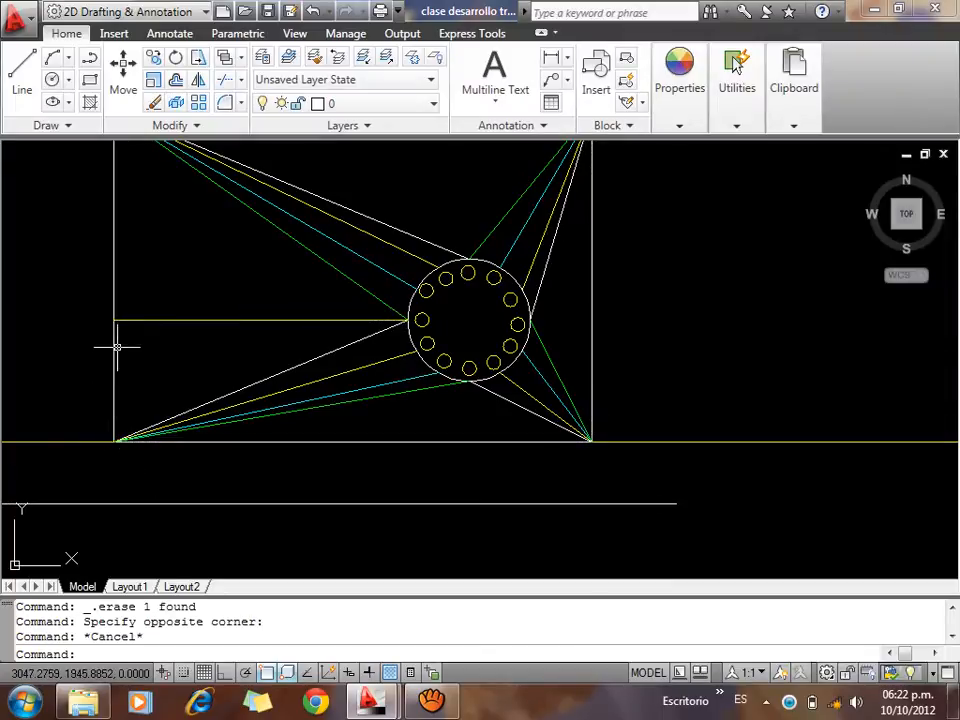
scroll(120, 335, "down", 2)
middle_click_drag(139, 465, 289, 300)
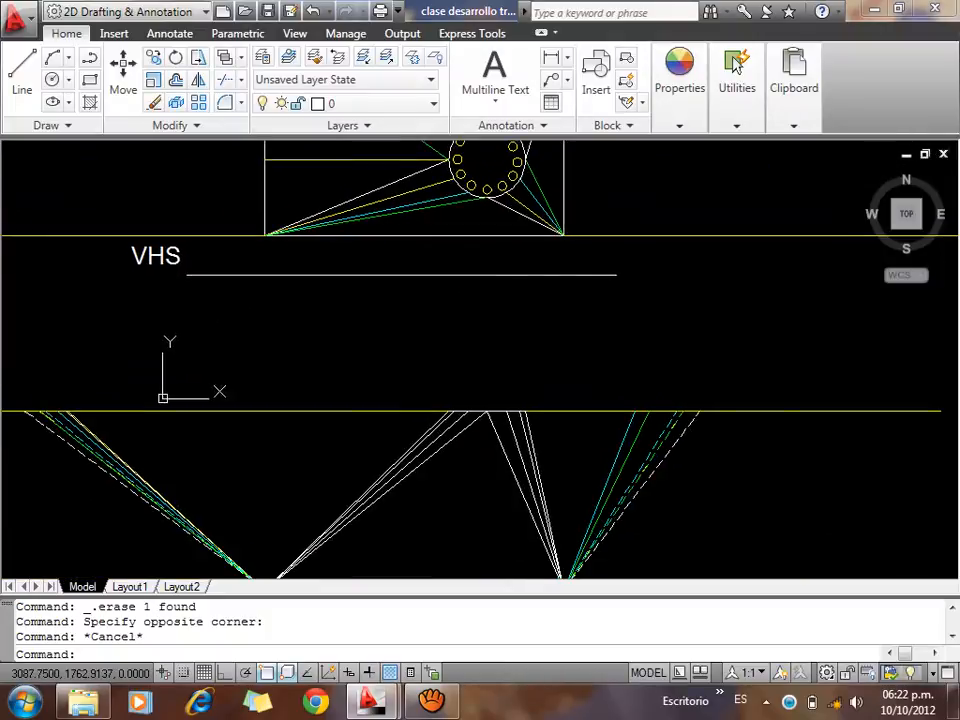
In VHS, draw a circle centred at the horizontal yellow line's left end, passing through the rectangle's lower-left corner, radius 111.3103
middle_click_drag(332, 574, 321, 477)
mouse_move(345, 209)
middle_mouse_down()
mouse_move(330, 490)
mouse_move(312, 530)
middle_mouse_up()
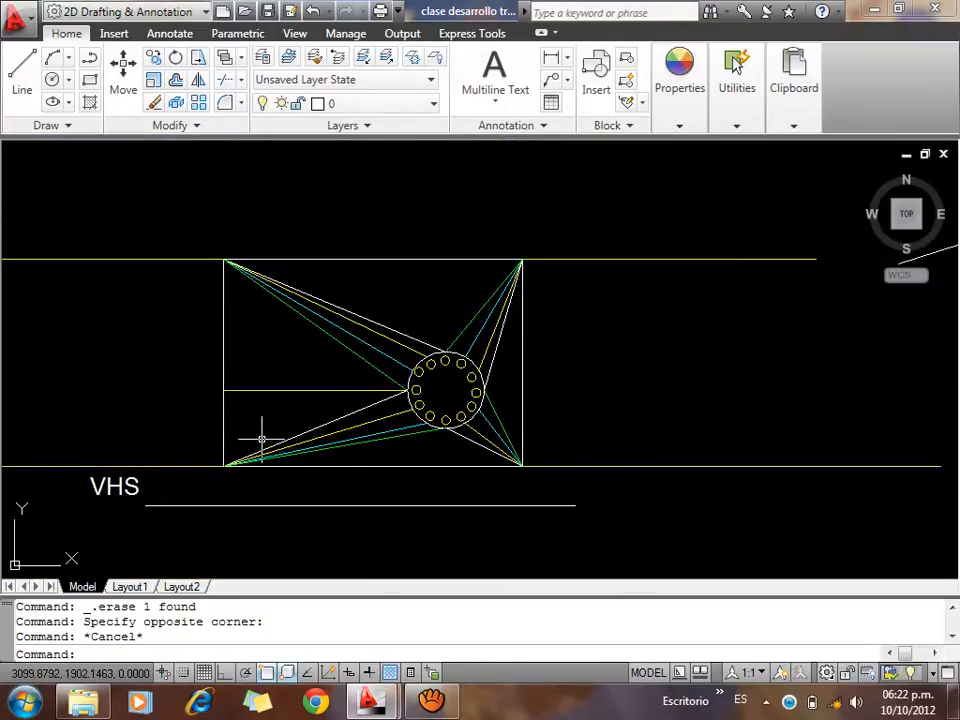
type("c")
key("Return")
left_click(223, 390)
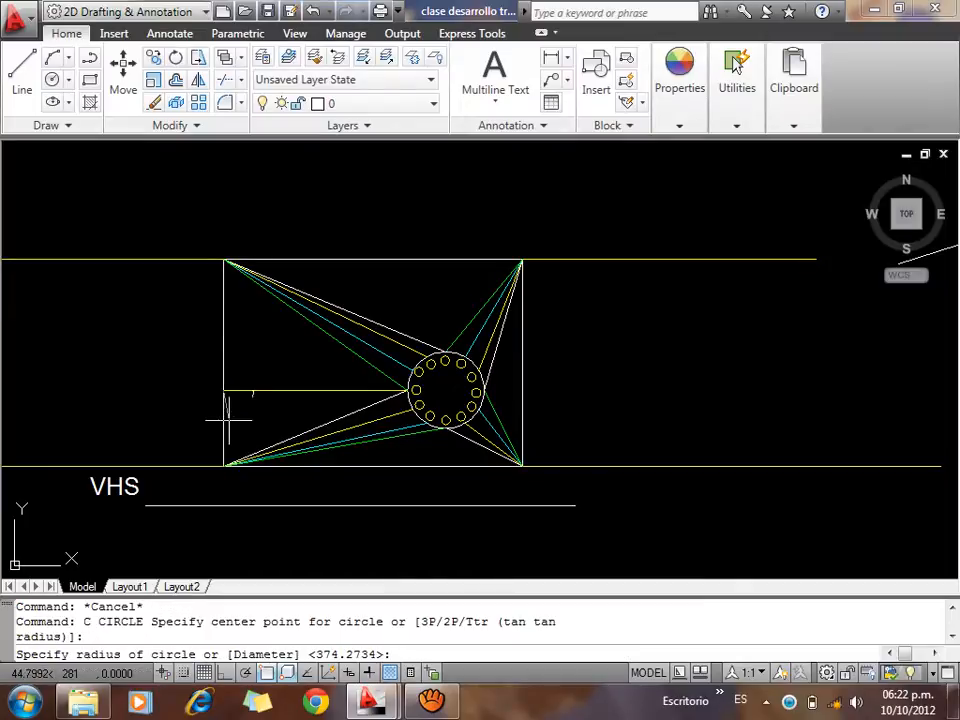
left_click(223, 465)
Move the circle by its centre to the lower-left end of the separate sloping line
left_click(150, 370)
left_click(197, 388)
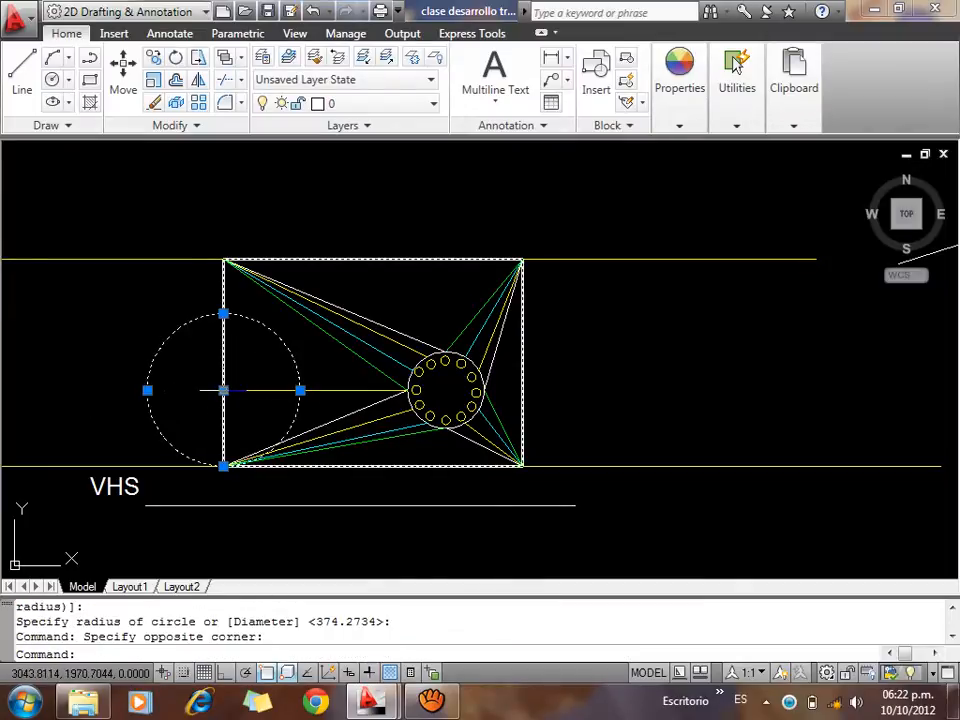
scroll(95, 392, "down", 4)
left_click(145, 390)
left_click(409, 341)
key("Escape")
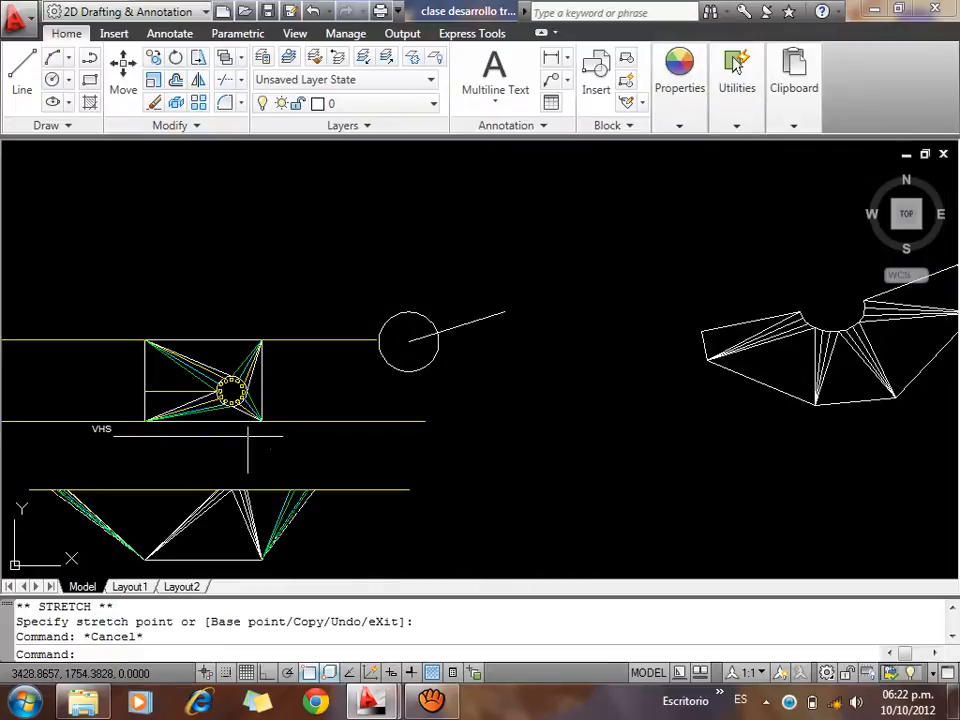
In VF, draw a circle from the left fan's yellow line's upper end to the base's left corner, radius 388.7169
scroll(248, 440, "up", 6)
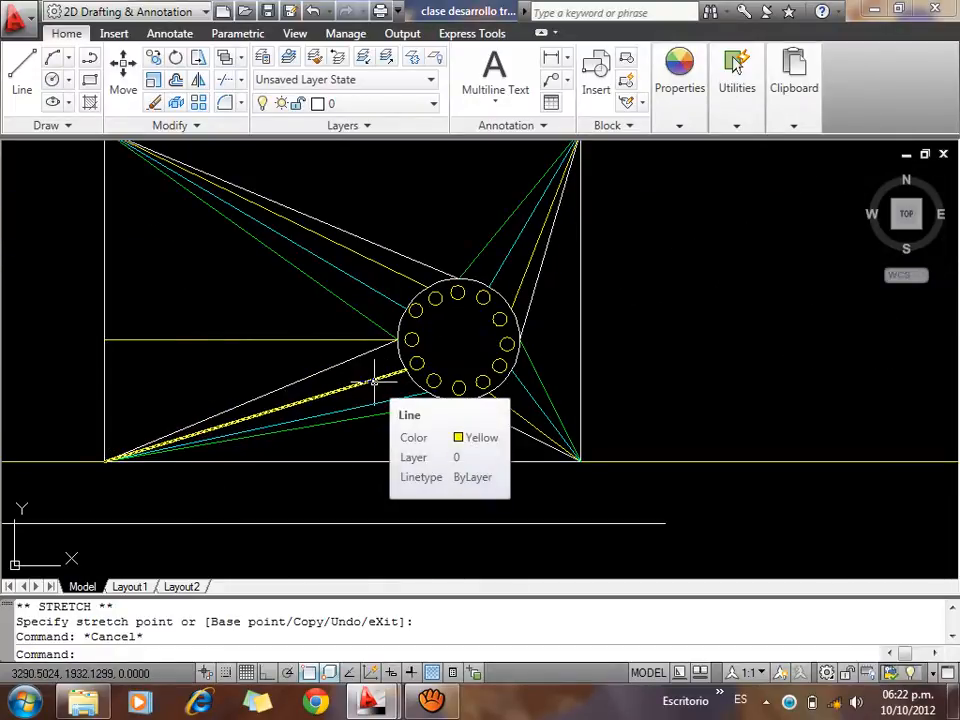
scroll(507, 308, "down", 4)
mouse_move(313, 563)
middle_mouse_down()
mouse_move(313, 523)
mouse_move(373, 393)
middle_mouse_up()
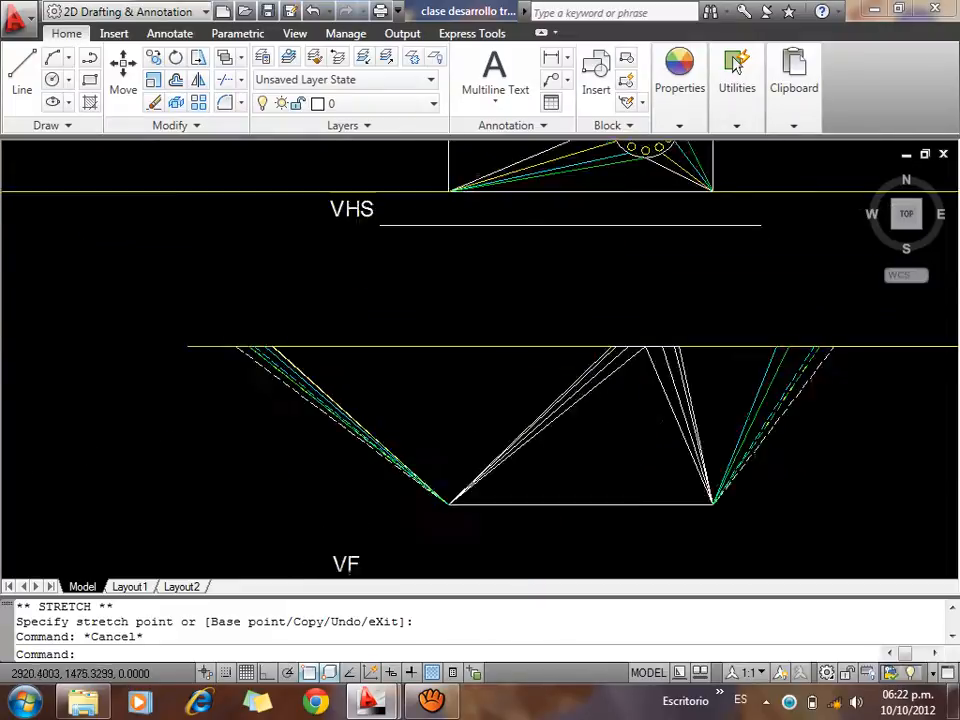
scroll(124, 274, "up", 6)
scroll(105, 274, "up", 3)
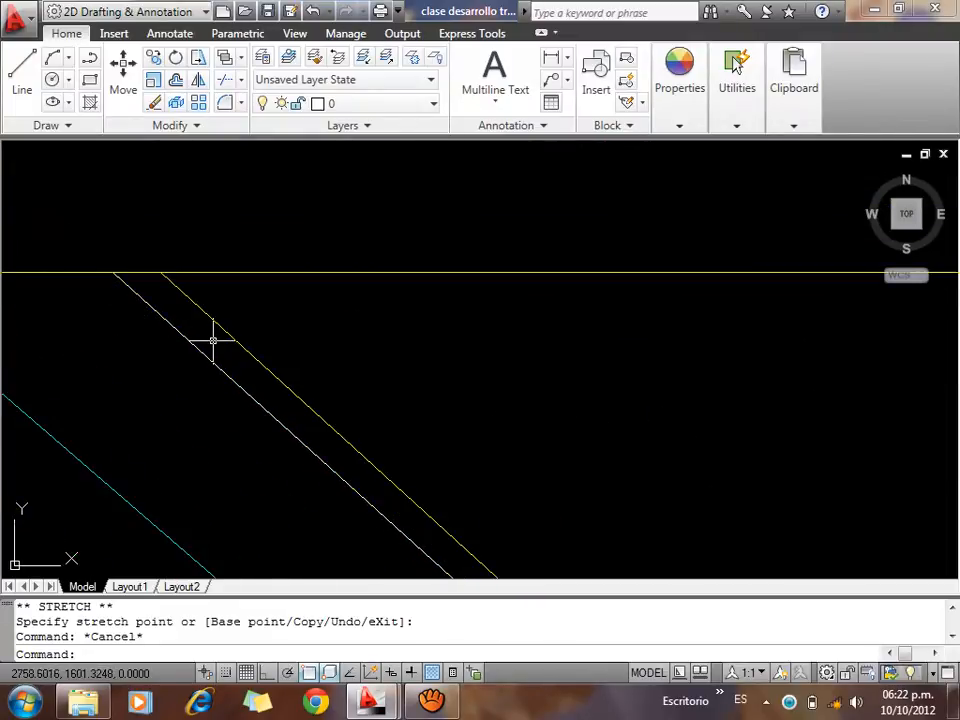
type("c")
key("Return")
left_click(163, 271)
scroll(221, 326, "down", 1)
scroll(264, 253, "down", 3)
scroll(343, 364, "up", 2)
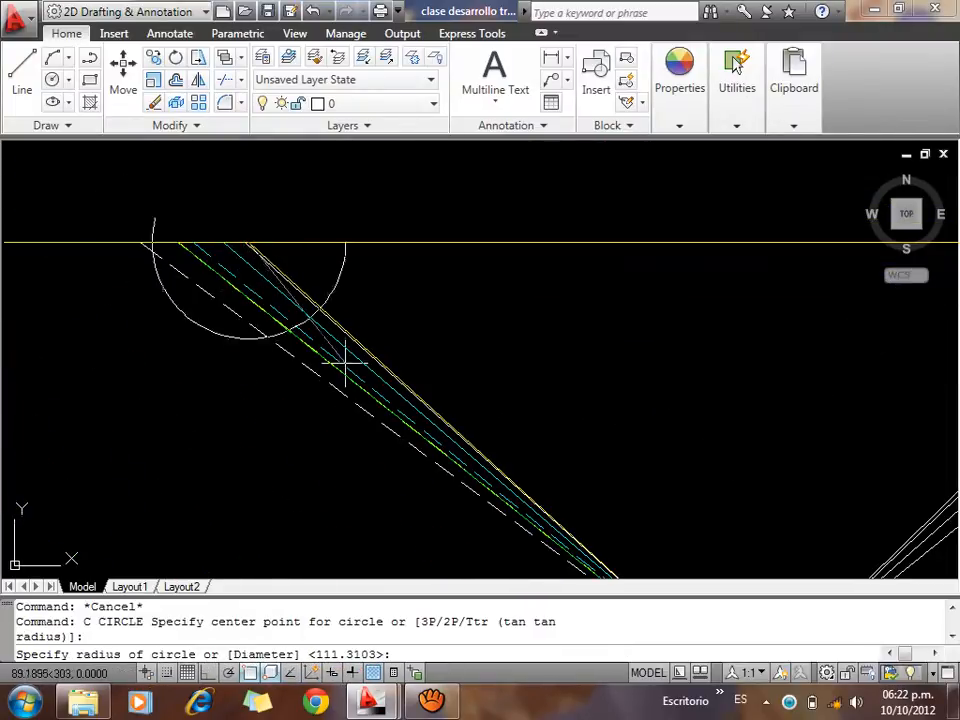
scroll(407, 428, "down", 3)
left_click(516, 508)
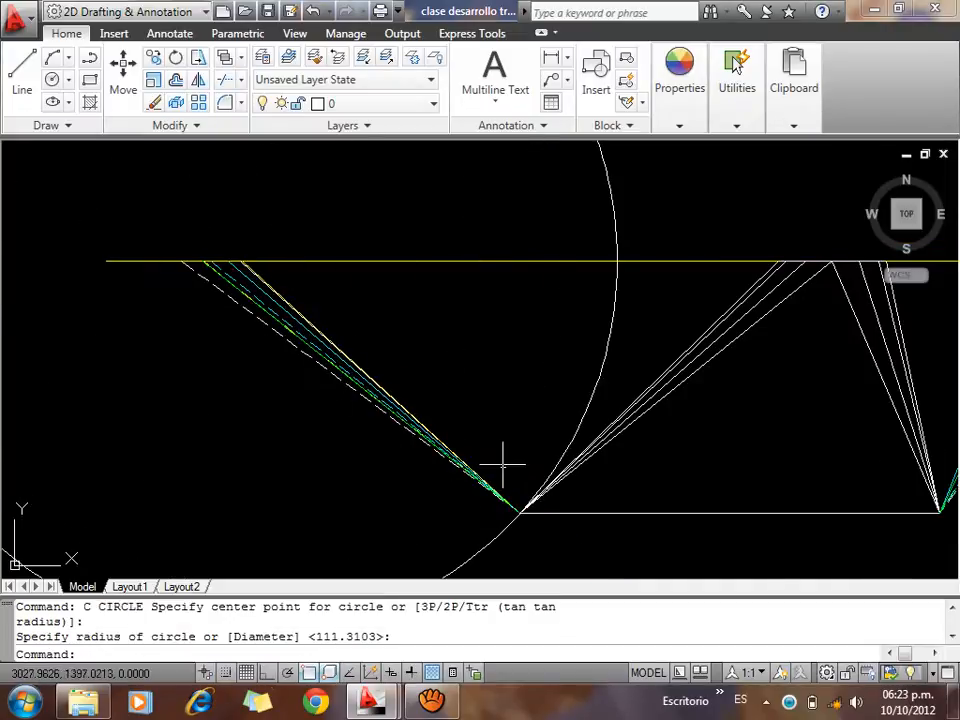
Move the large VF circle by its centre to the upper-right end of the separate sloping line, and clear the selection
left_click(602, 337)
left_click(279, 266)
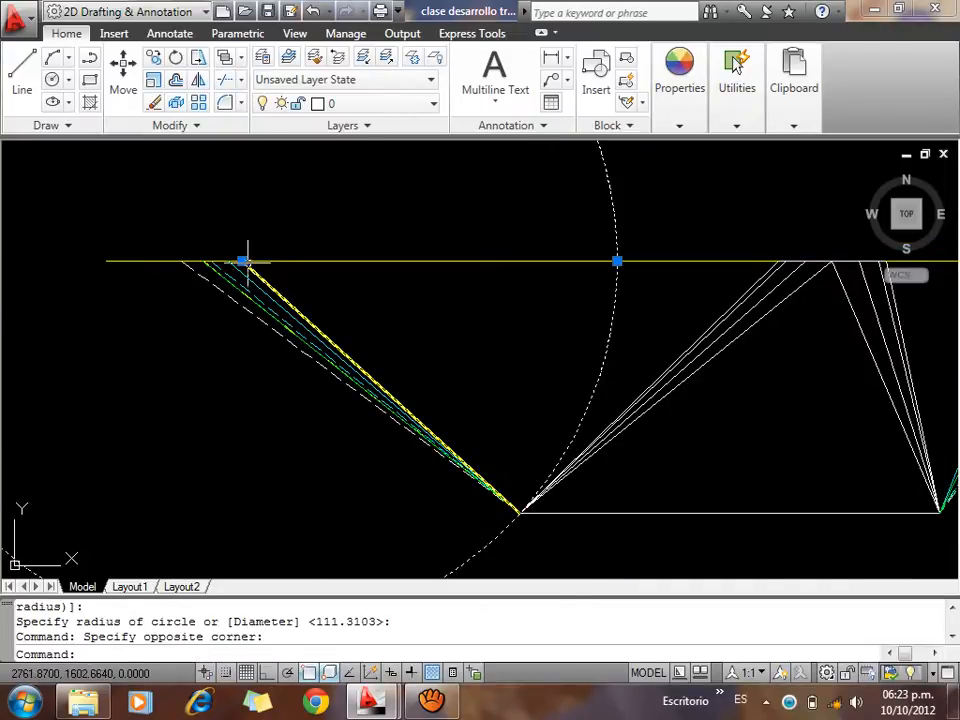
left_click(242, 261)
scroll(150, 499, "down", 5)
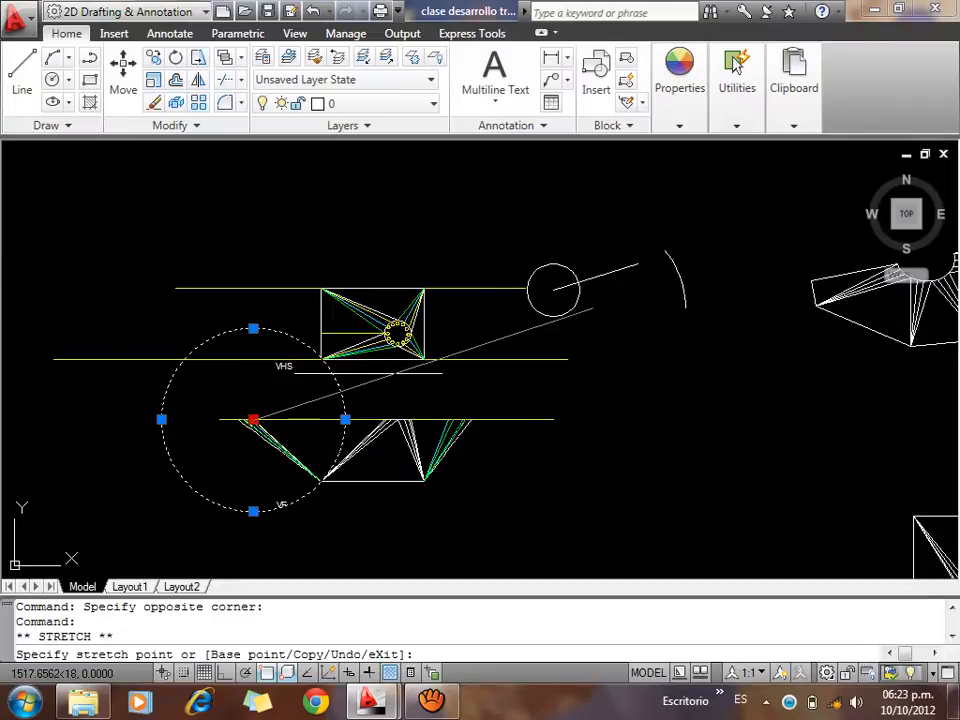
scroll(615, 285, "up", 8)
key("Escape")
key("Escape")
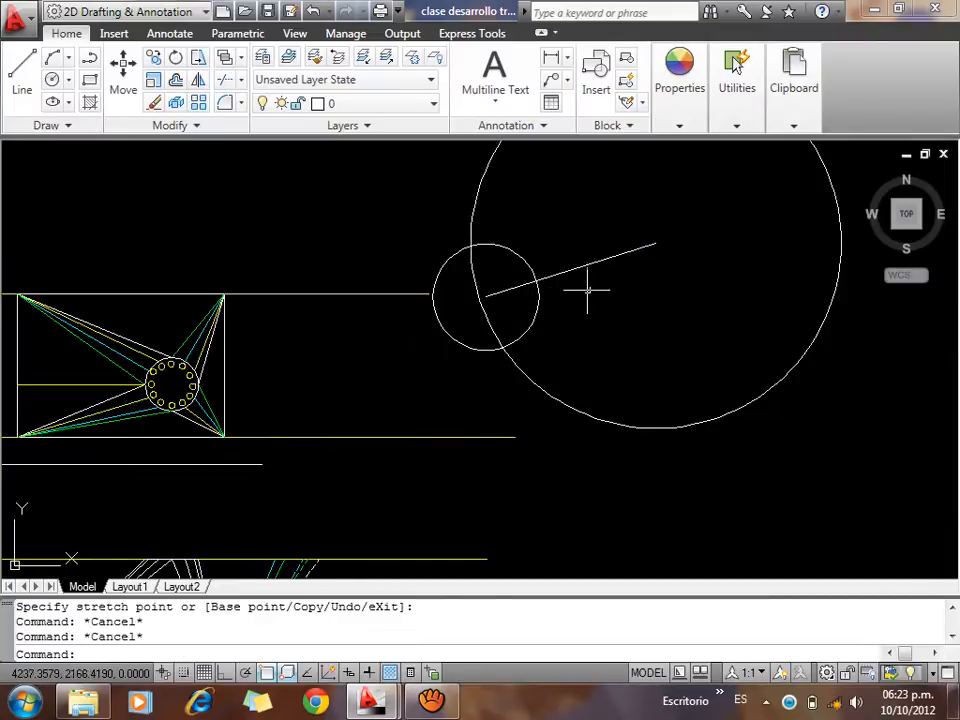
Draw lines from the sloping line's lower end to the circles' lower intersection and on to its upper end, closing the triangle
type("l")
key("Return")
left_click(487, 296)
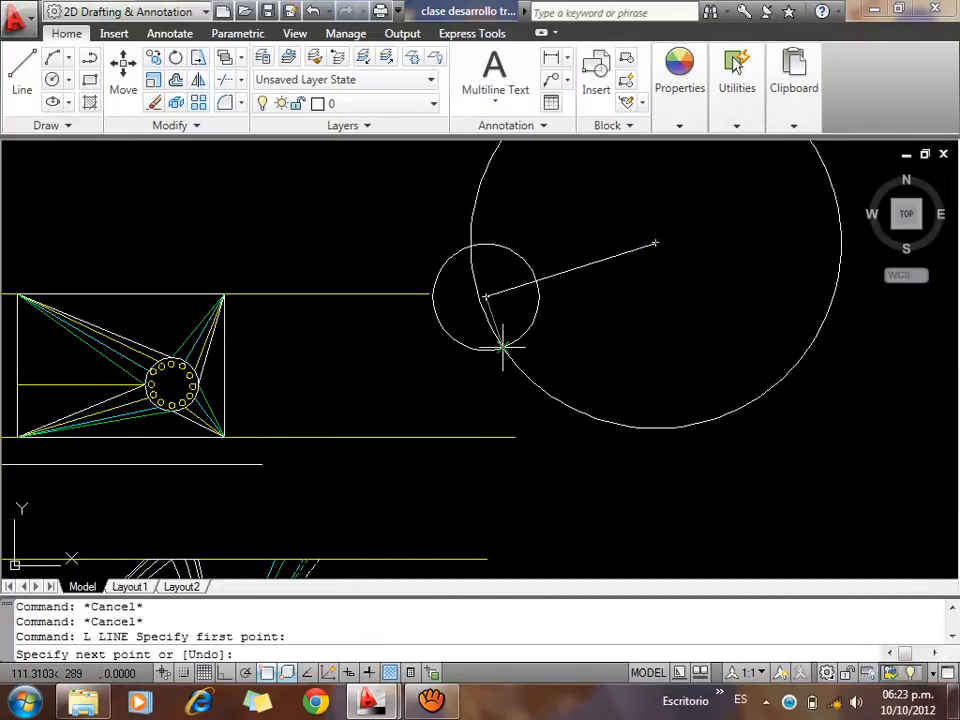
left_click(503, 343)
left_click(653, 245)
key("Escape")
Erase the large and small construction circles around the triangle
left_click(697, 394)
left_click(651, 446)
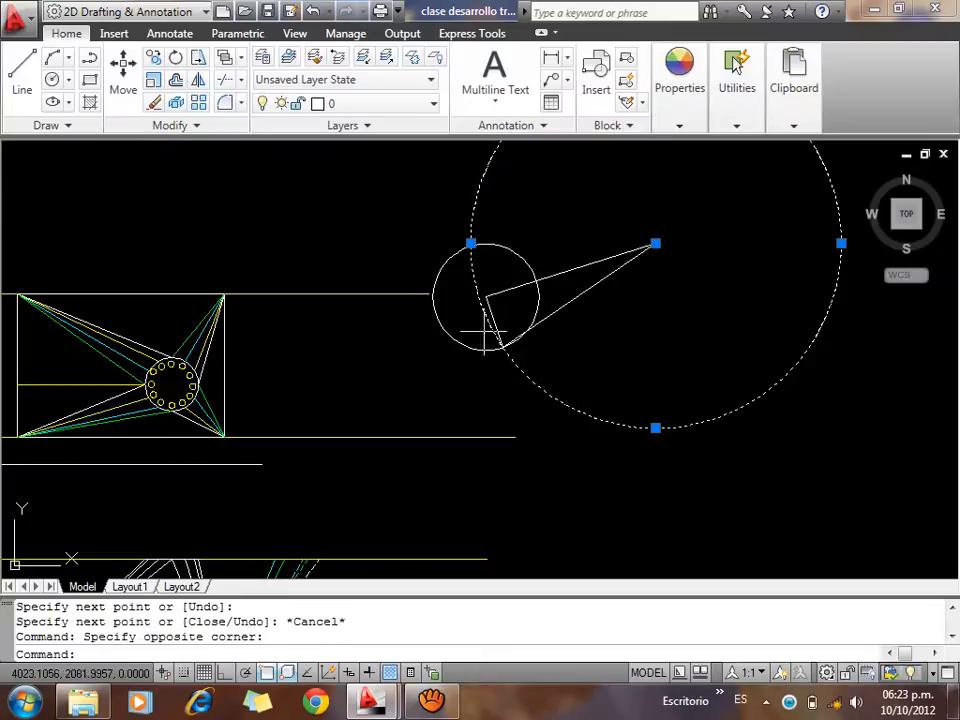
left_click(472, 332)
left_click(445, 357)
key("Delete")
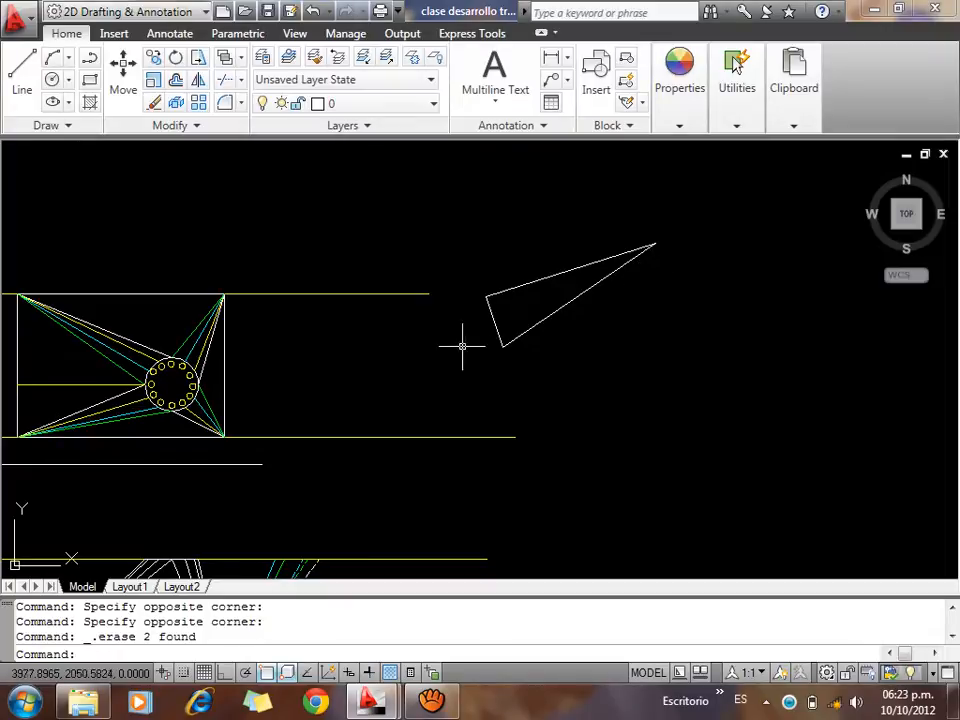
In VHS, draw a circle centred on the round opening's left point, passing through the next division point, radius 28.8390
scroll(276, 423, "up", 3)
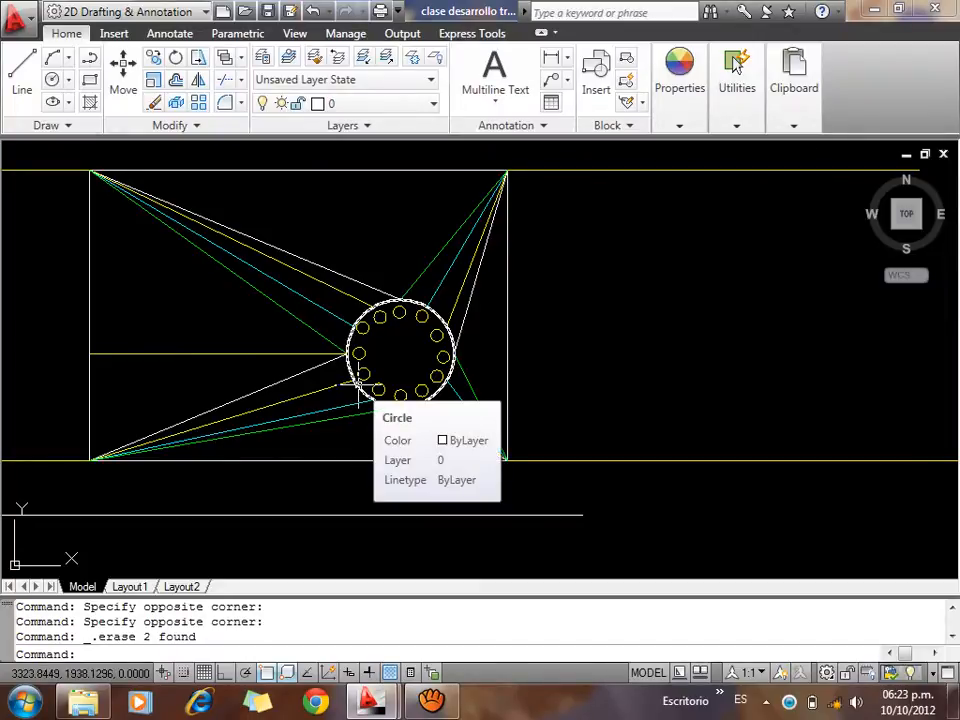
type("C")
key("Return")
scroll(358, 360, "up", 5)
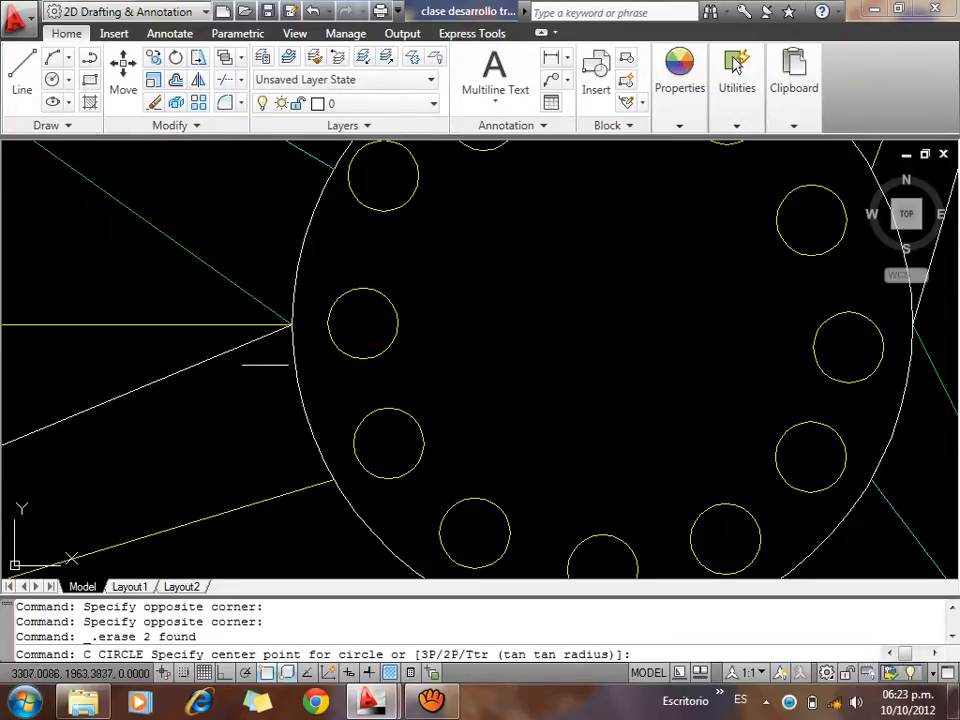
left_click(255, 345)
left_click(299, 494)
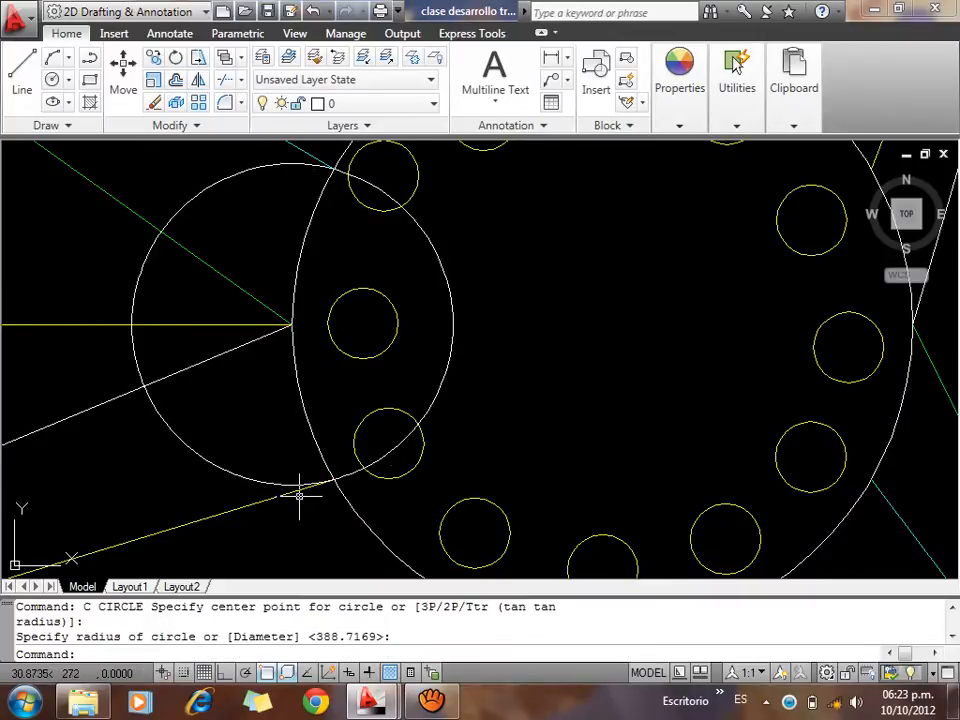
Move the division-spacing circle by its centre to the triangle's upper-right vertex, and clear the selection
scroll(279, 336, "down", 1)
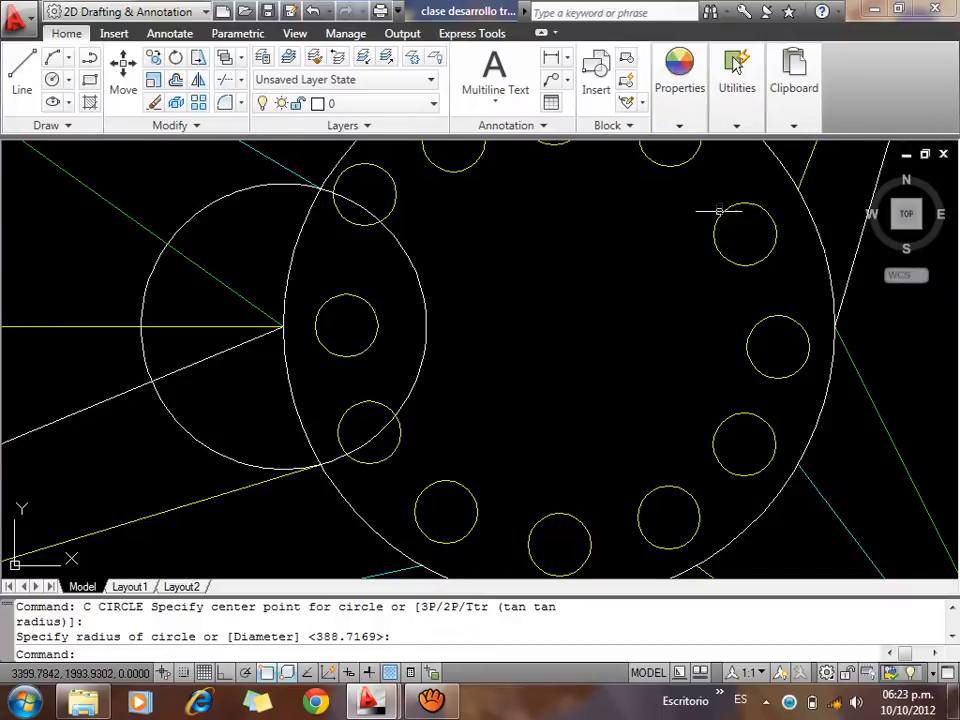
left_click(518, 300)
left_click(413, 336)
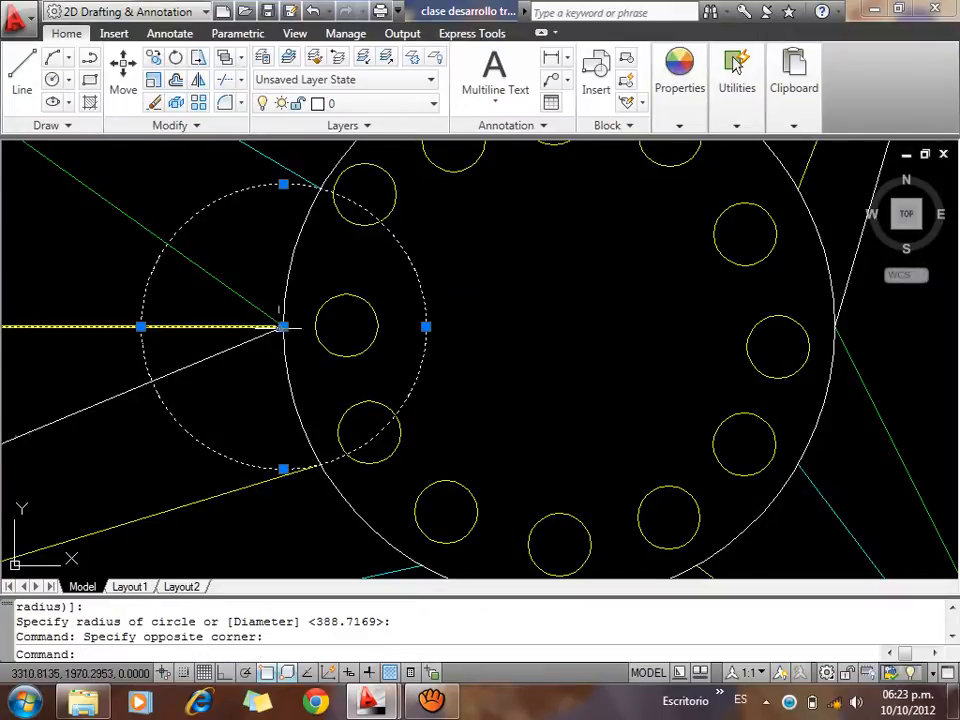
left_click(283, 326)
scroll(283, 326, "down", 6)
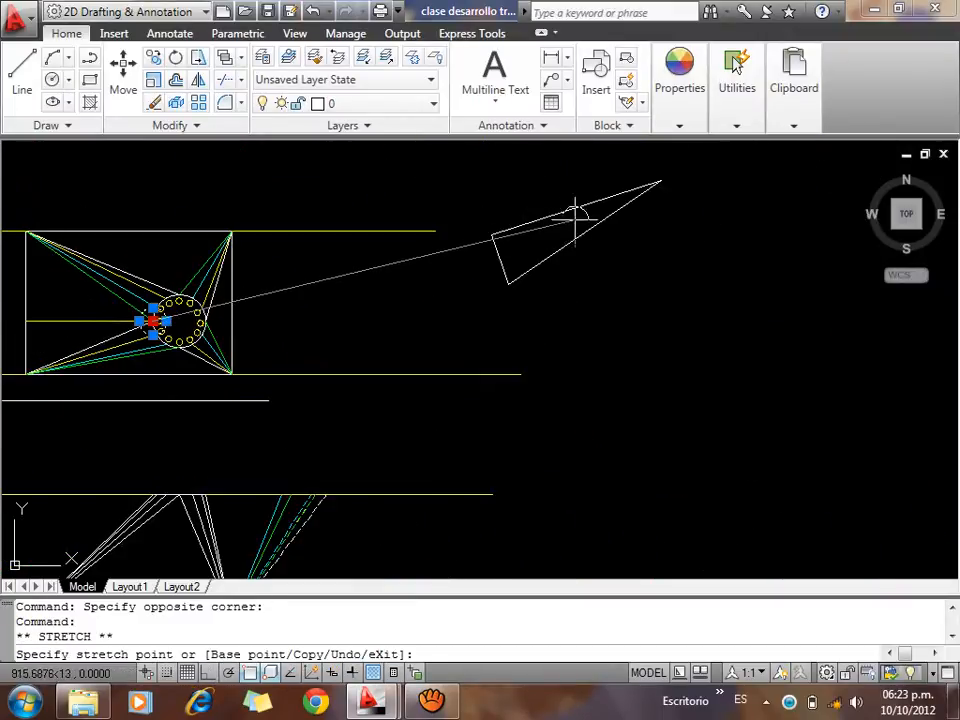
key("Escape")
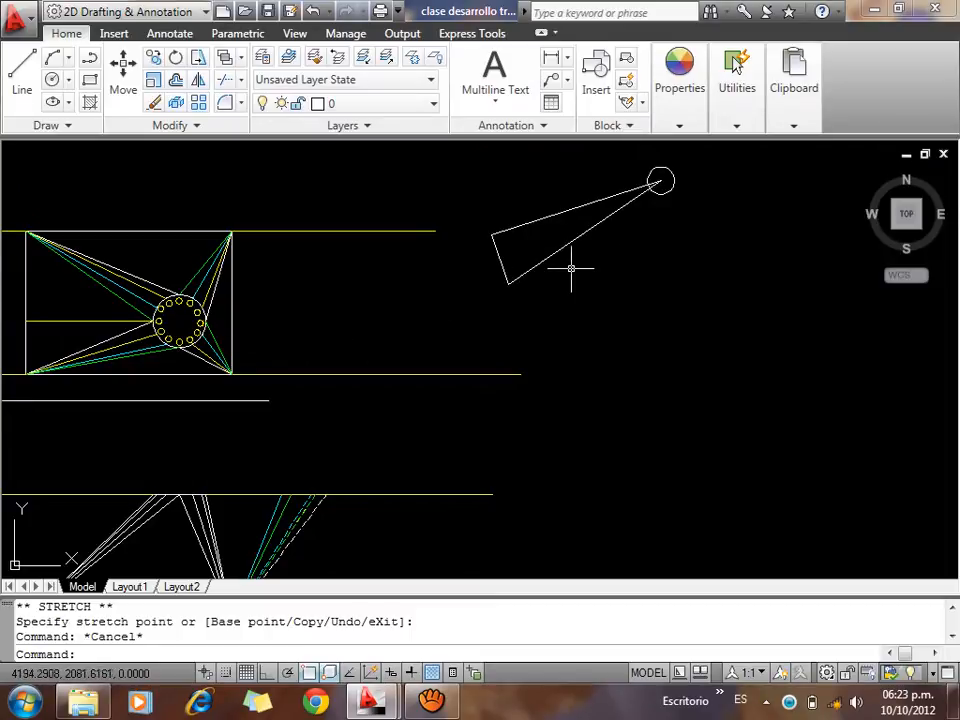
Erase the triangle's long lower side, between its bottom vertex and upper-right vertex
scroll(120, 326, "up", 3)
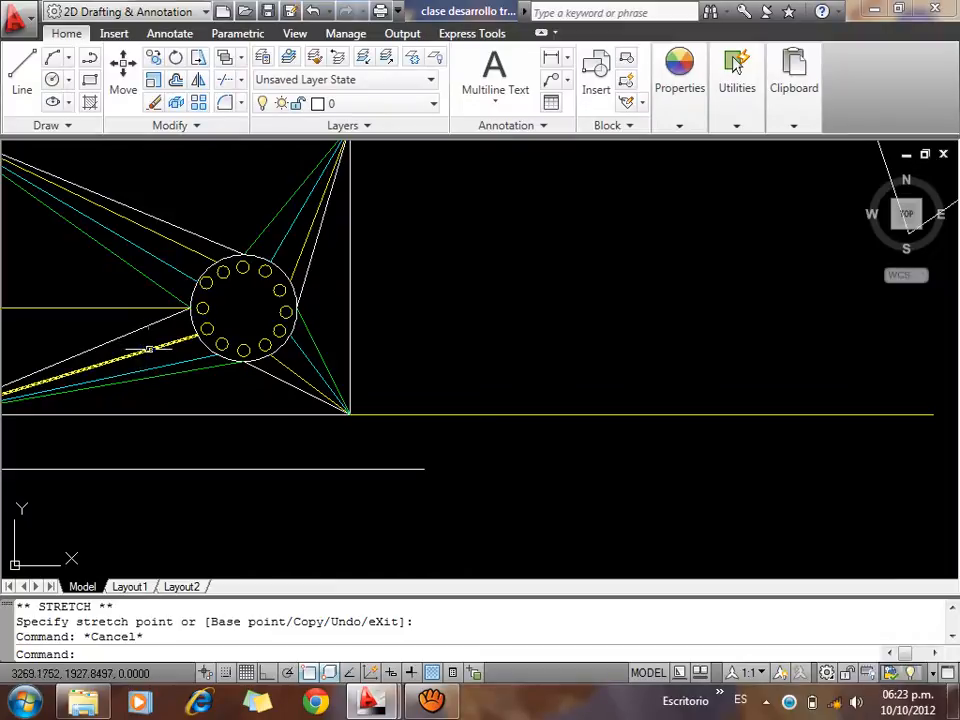
scroll(149, 347, "down", 2)
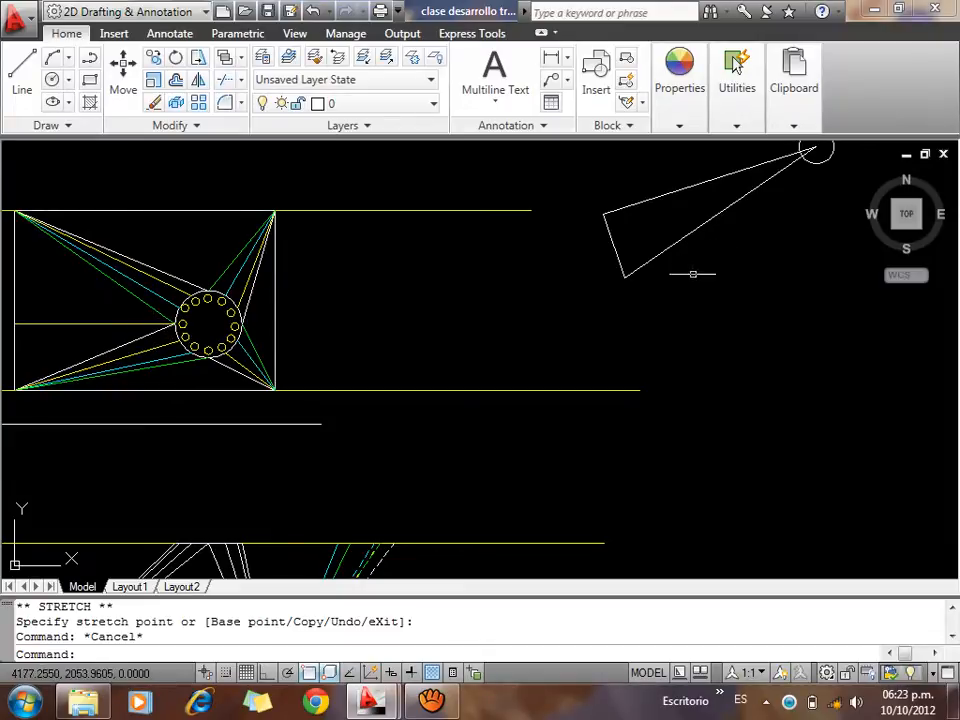
scroll(692, 273, "down", 2)
left_click_drag(712, 245, 703, 238)
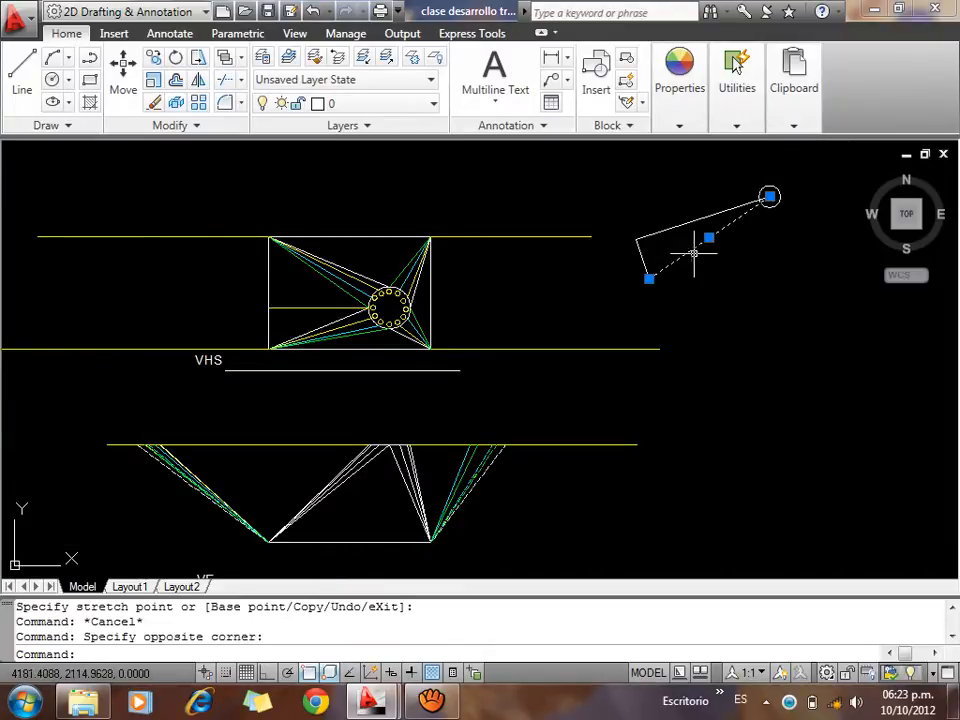
key("Delete")
Draw a circle of radius 111.3103 centred at the sloping line's lower-left end, through the short line's free end, and erase that short line
type("c")
key("Return")
left_click(638, 243)
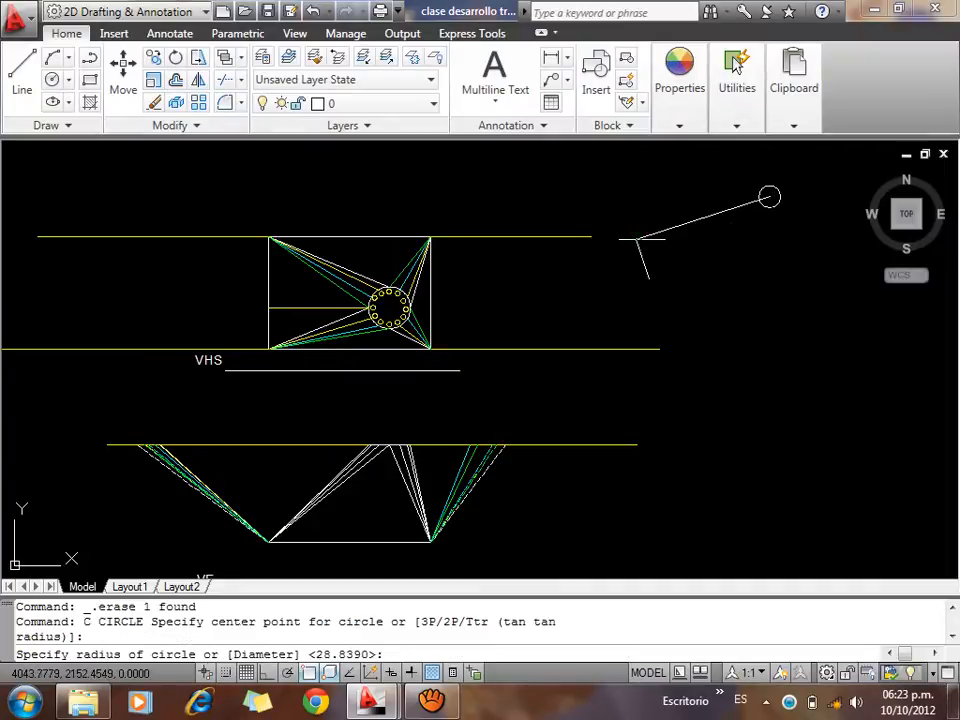
left_click(656, 272)
key("Escape")
left_click(654, 269)
left_click(637, 260)
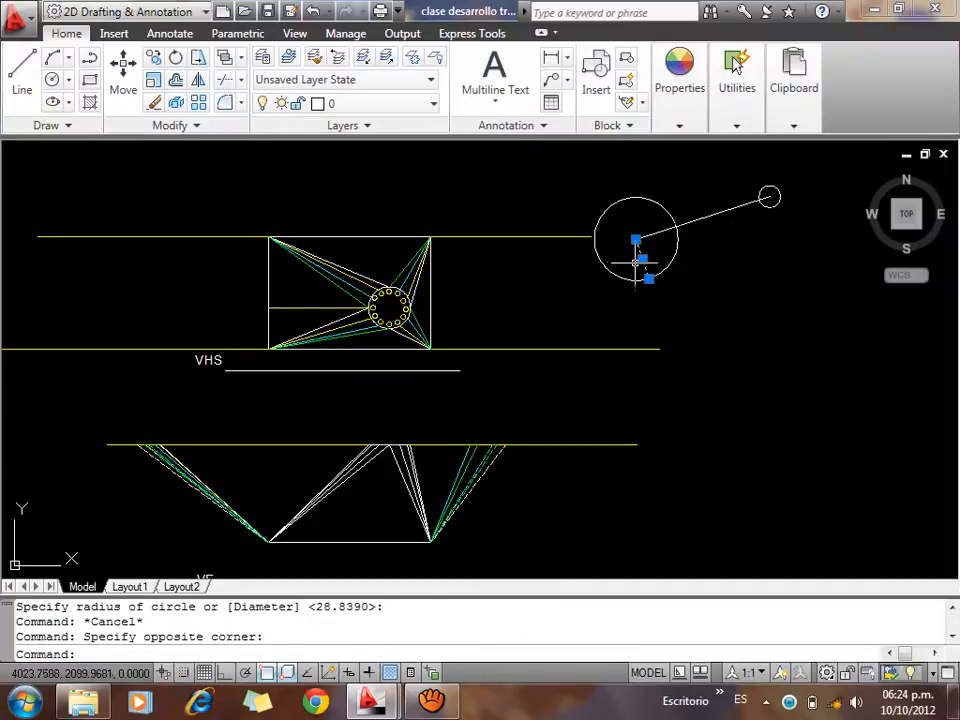
key("Delete")
In VF, draw another circle centred at the upper end of the left fan's innermost line, passing through the base's left corner
scroll(303, 337, "up", 5)
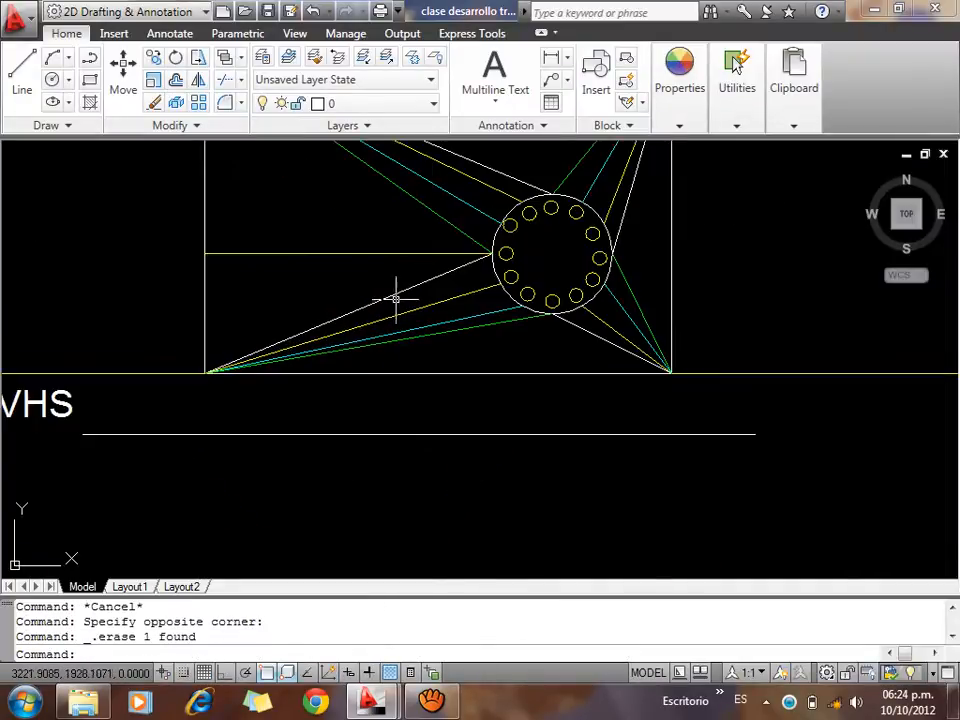
scroll(705, 258, "down", 8)
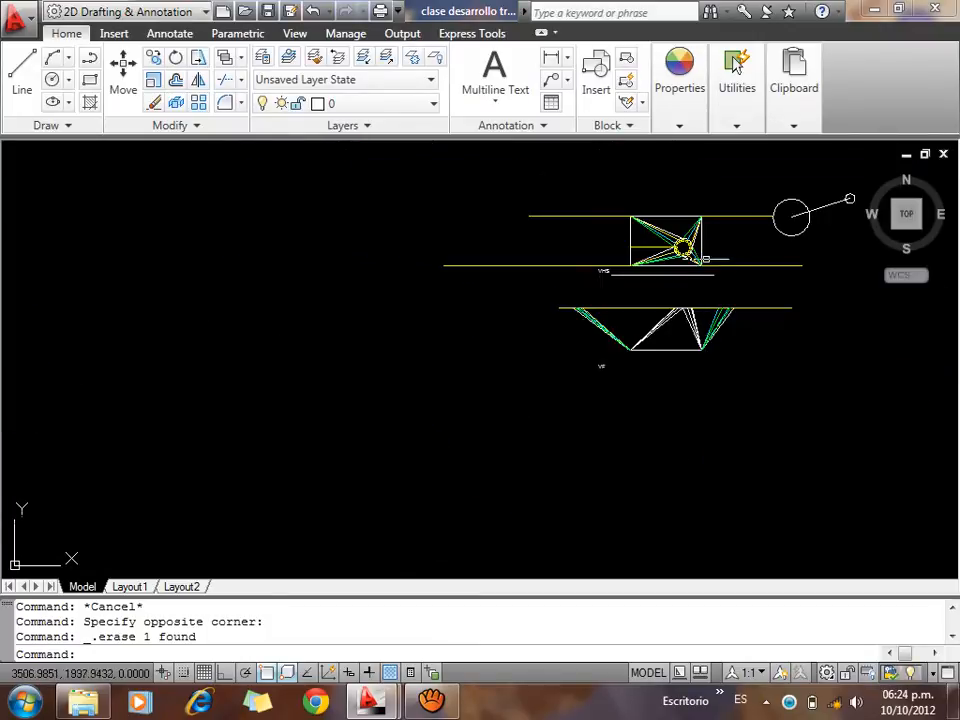
scroll(601, 318, "up", 15)
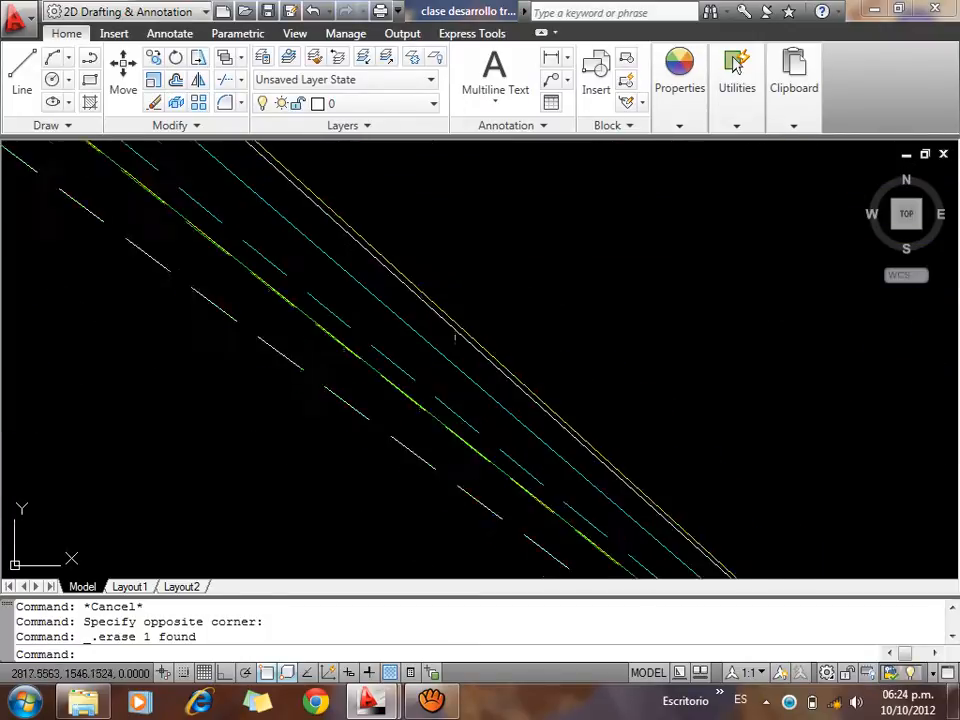
scroll(455, 338, "down", 6)
scroll(343, 244, "up", 9)
type("C")
key("space")
left_click(421, 327)
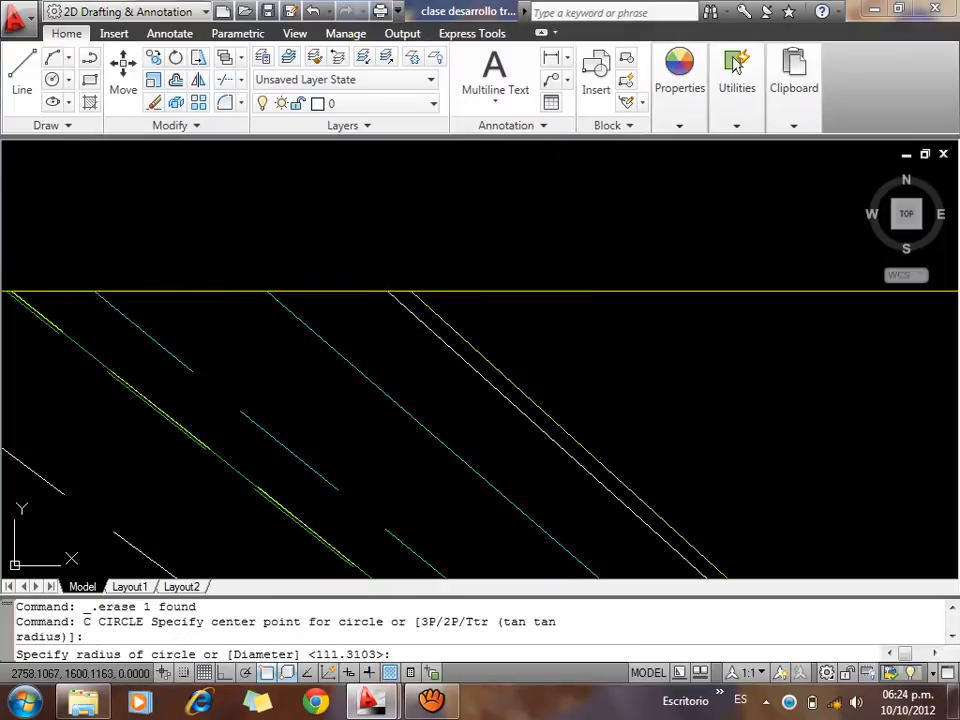
scroll(386, 253, "down", 8)
scroll(590, 400, "up", 4)
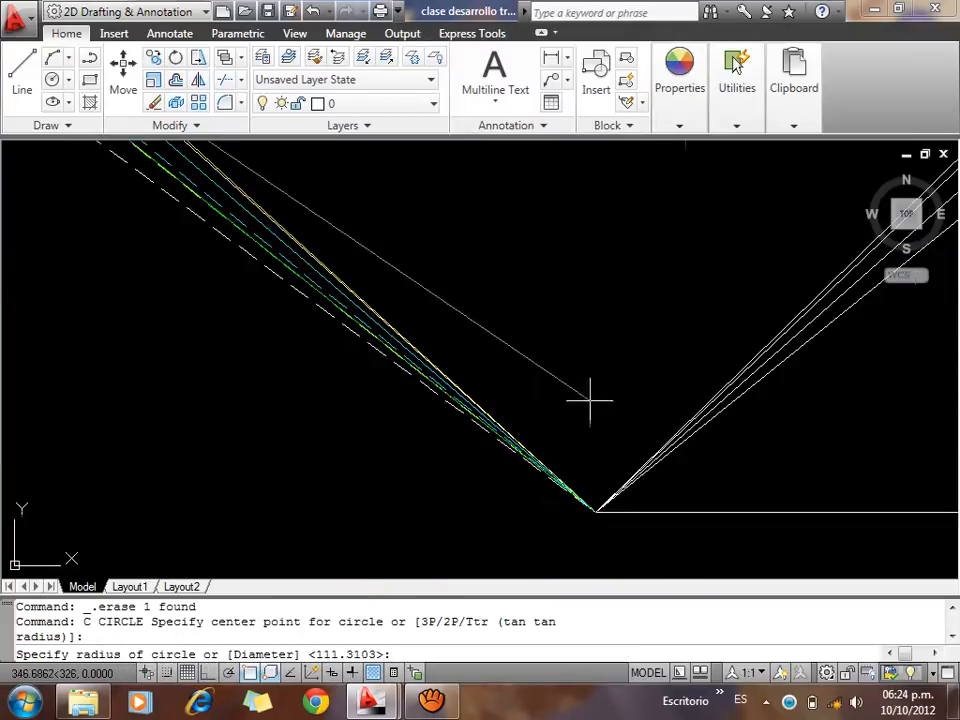
left_click(596, 509)
scroll(456, 494, "down", 5)
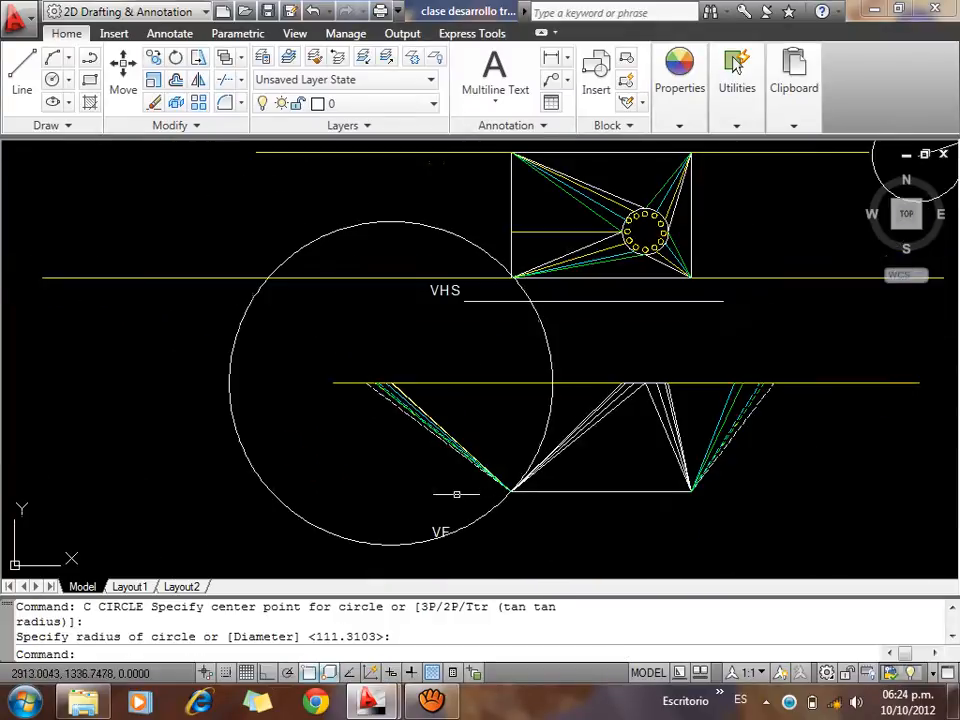
middle_click_drag(690, 316, 557, 378)
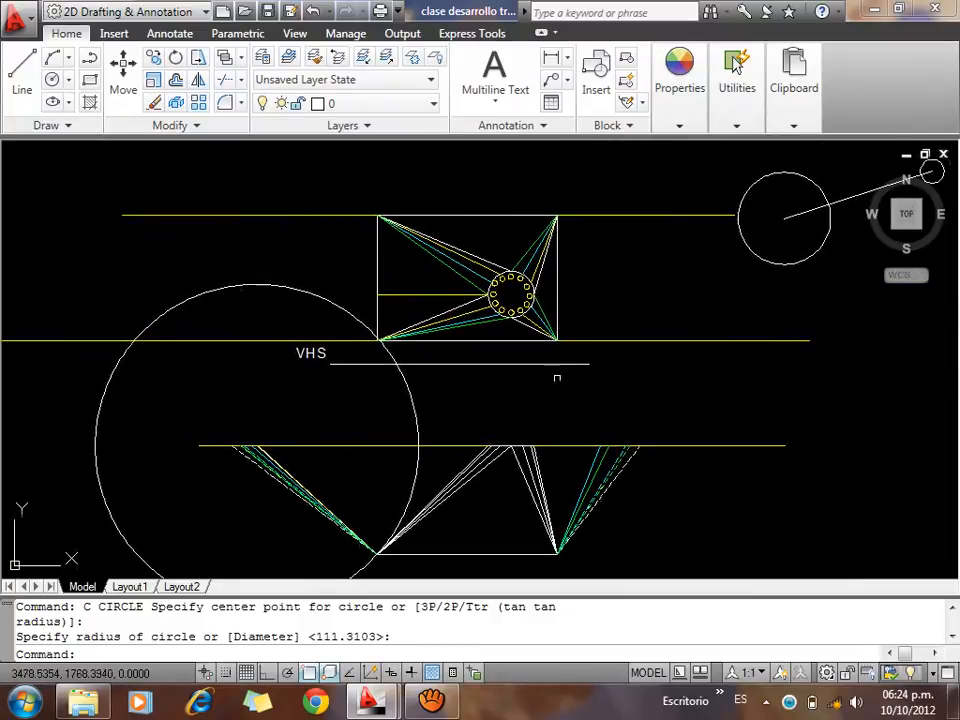
scroll(464, 368, "up", 6)
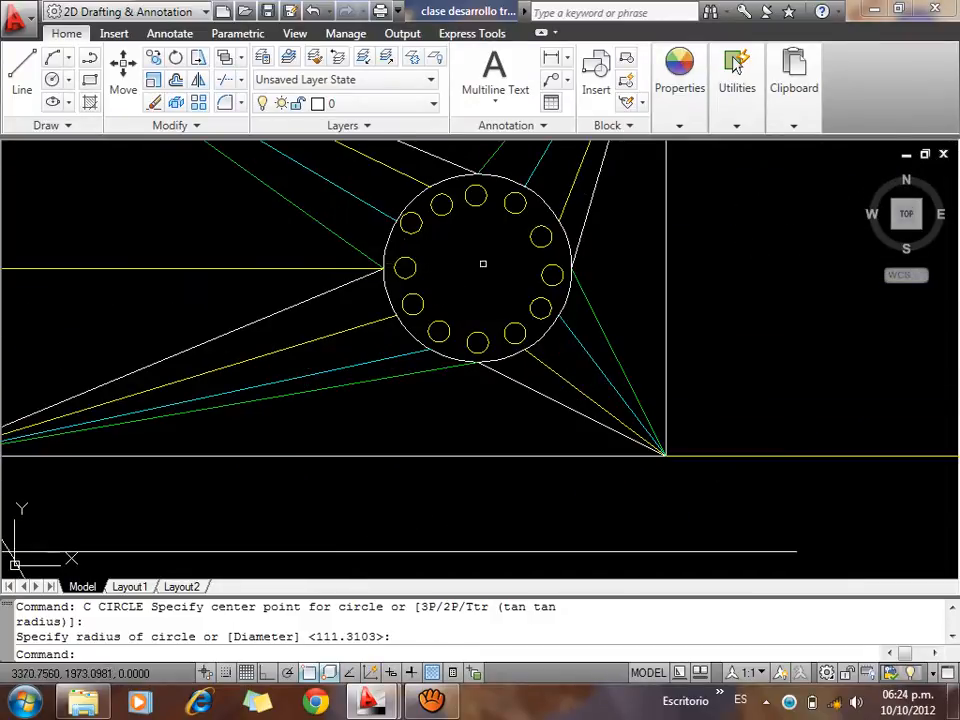
Move the VF true-length circle by its centre to the small circle's centre at the sloping line's upper-right end, and clear the selection
scroll(483, 263, "down", 4)
left_click(453, 405)
left_click(325, 451)
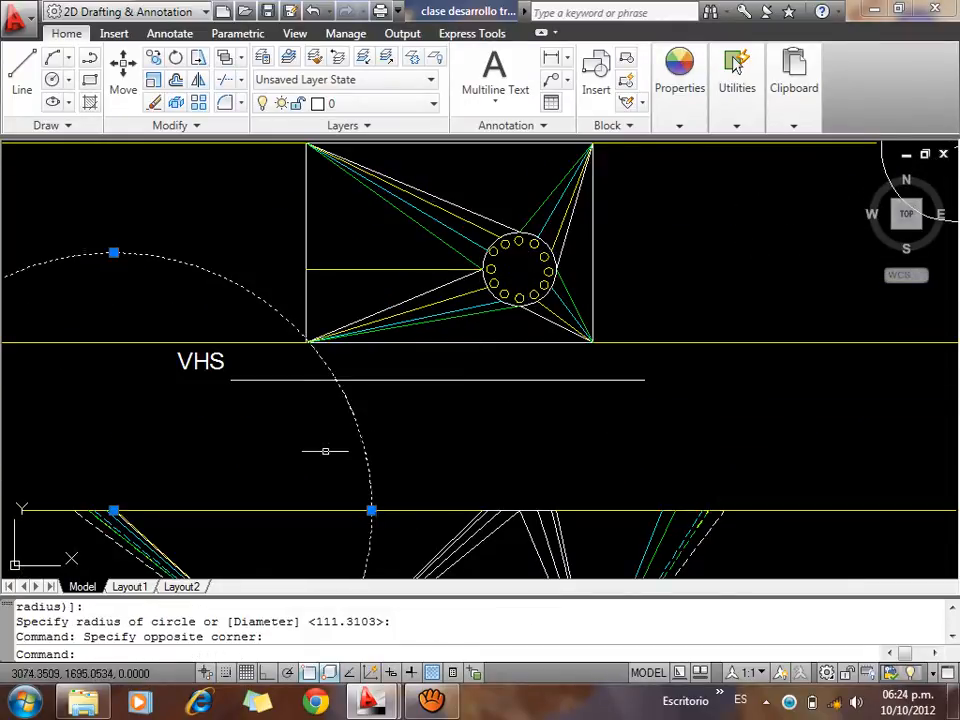
left_click(113, 511)
scroll(529, 339, "down", 4)
scroll(497, 336, "up", 6)
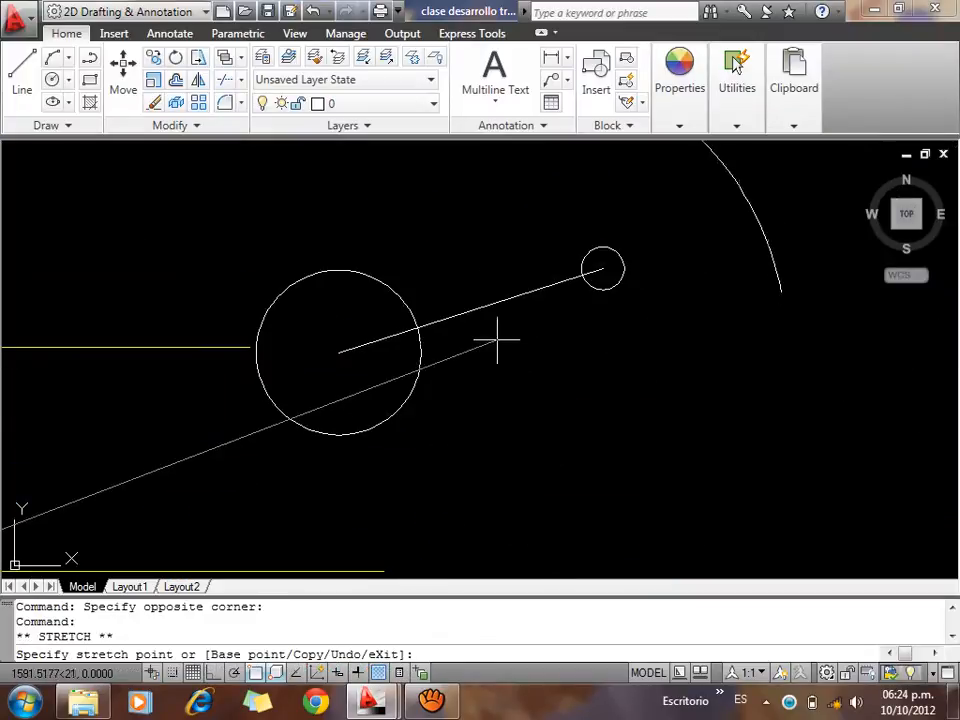
left_click(536, 280)
key("Escape")
key("Escape")
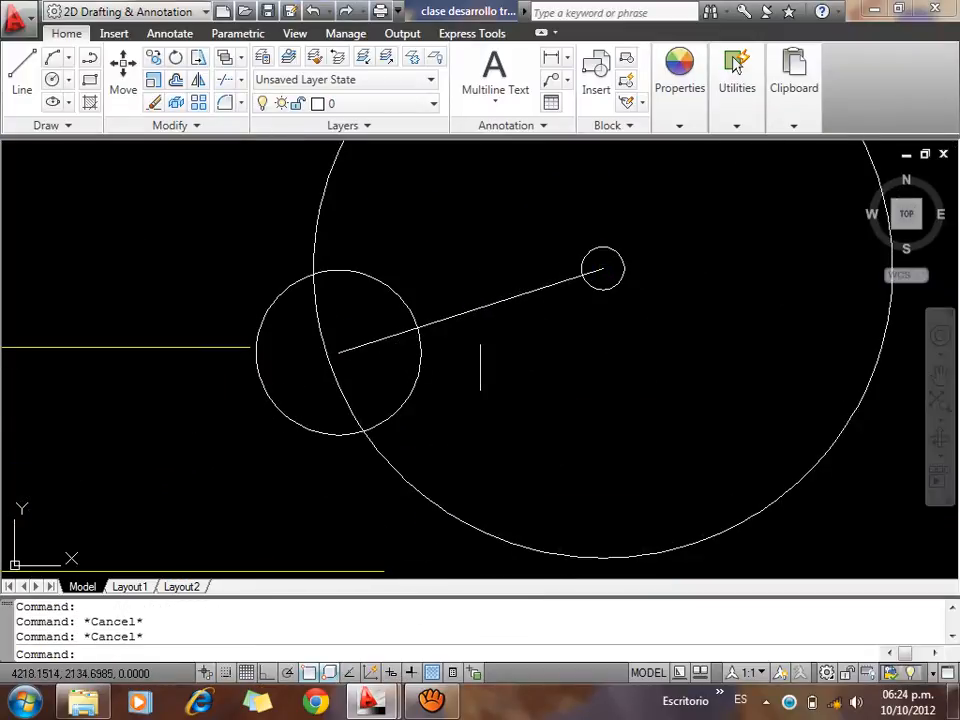
Draw two lines from the sloping line's lower-left end to the lower intersection of the two larger circles, and on to the small circle's centre
type("l")
key("Return")
left_click(340, 352)
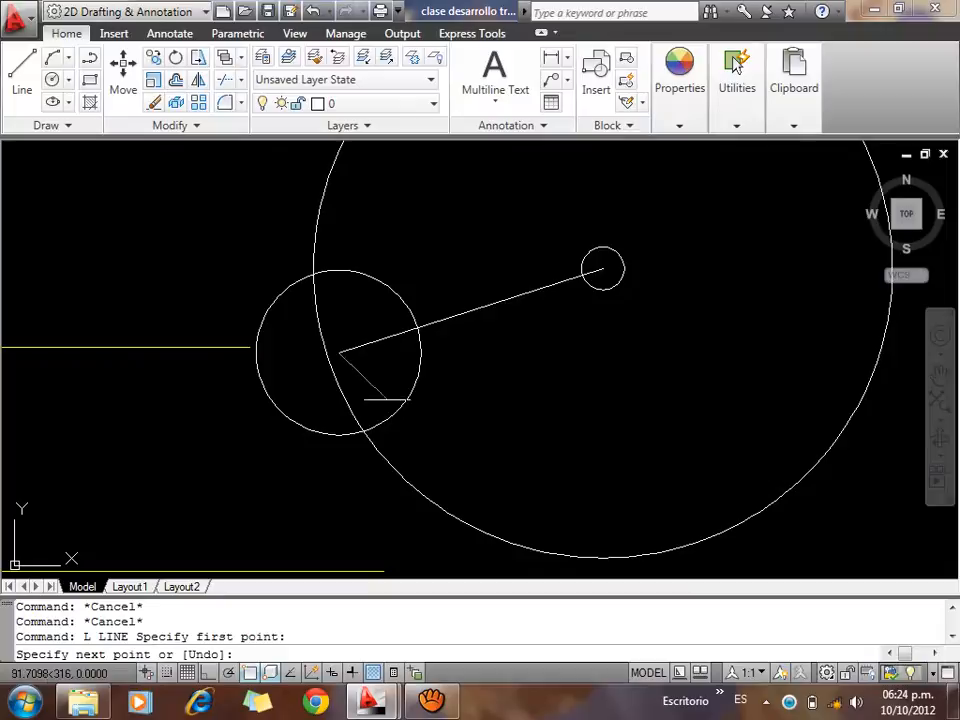
left_click(375, 430)
left_click(598, 270)
key("Escape")
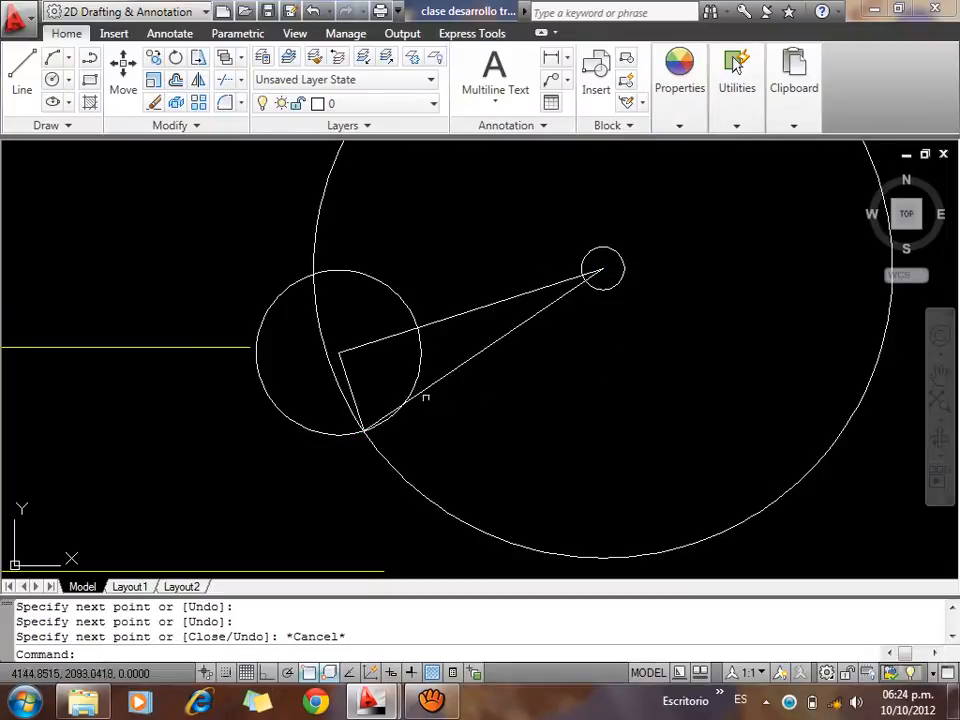
Erase the two larger construction circles around the triangle, keeping the small division-spacing circle
left_click(410, 274)
left_click(301, 299)
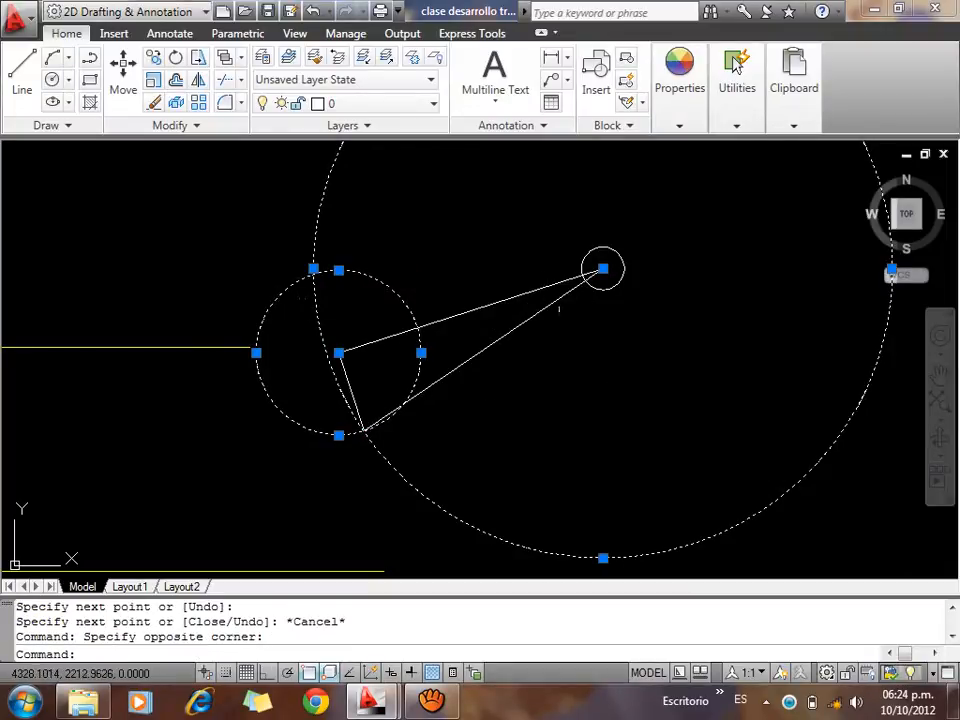
key("Delete")
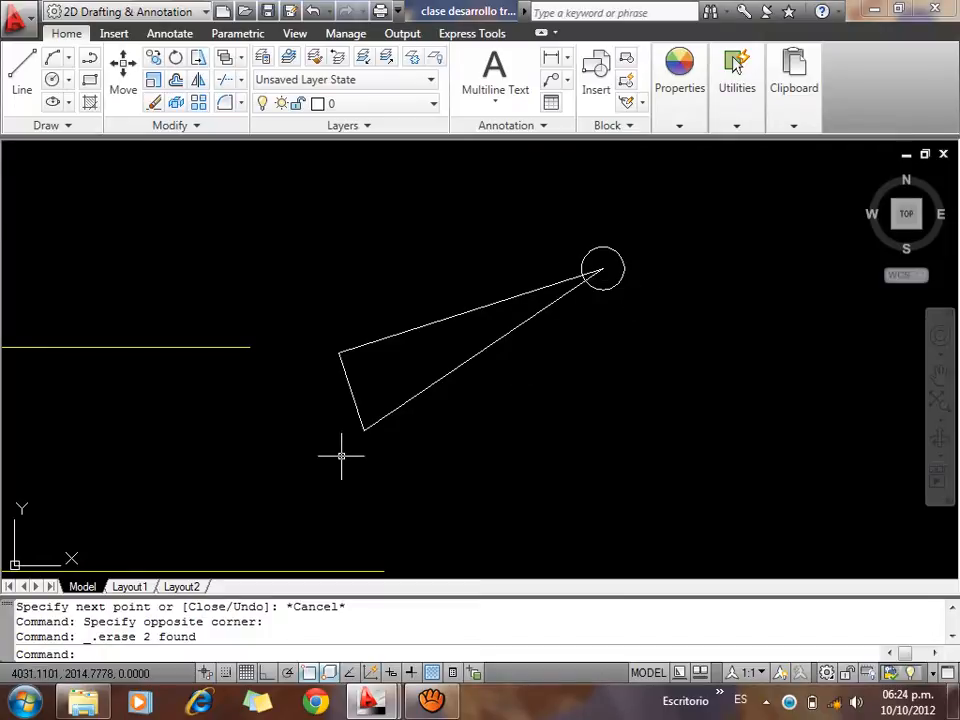
In VF, draw a circle centred at the upper end of the left fan's solid yellow line, passing through the base's left corner
middle_click_drag(372, 455, 831, 261)
scroll(248, 325, "up", 4)
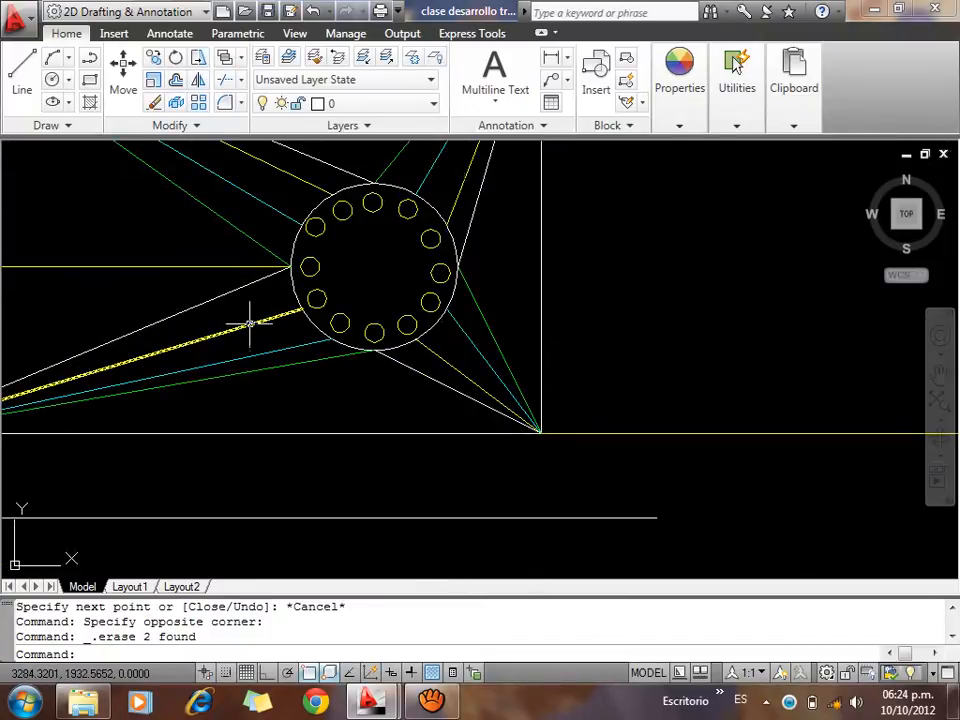
scroll(610, 254, "down", 5)
scroll(156, 278, "up", 8)
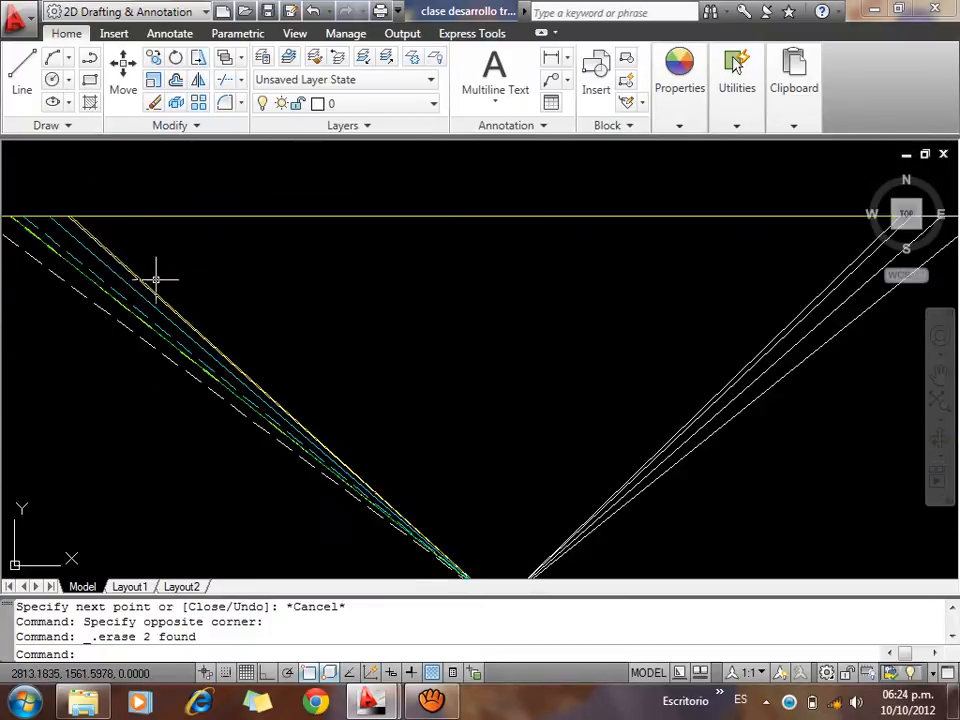
scroll(86, 268, "up", 3)
type("c")
key("Return")
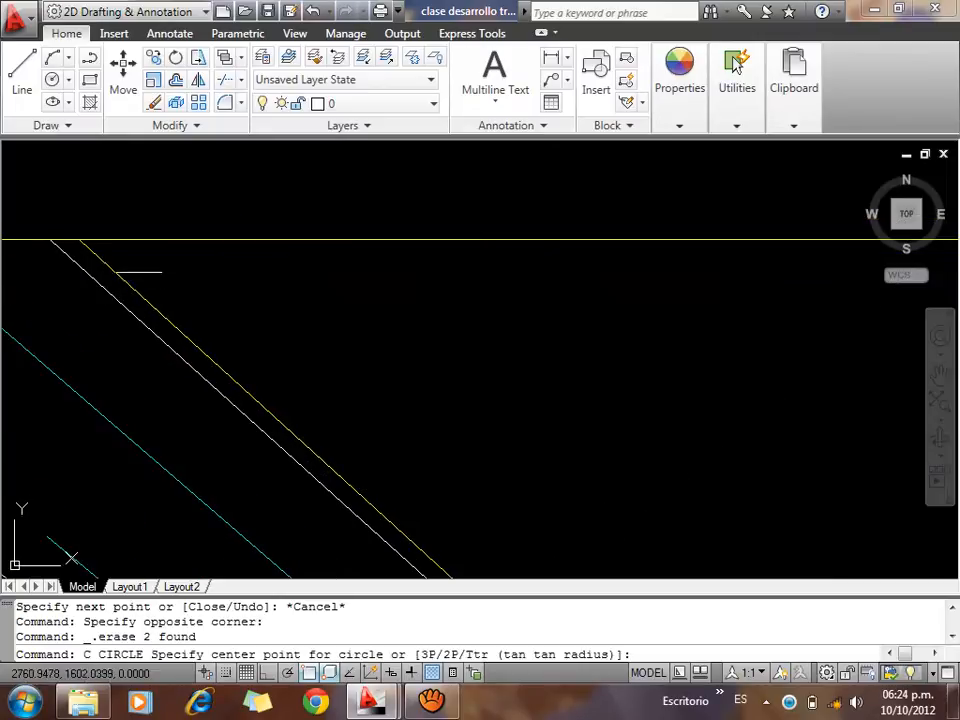
left_click(79, 241)
scroll(190, 250, "down", 5)
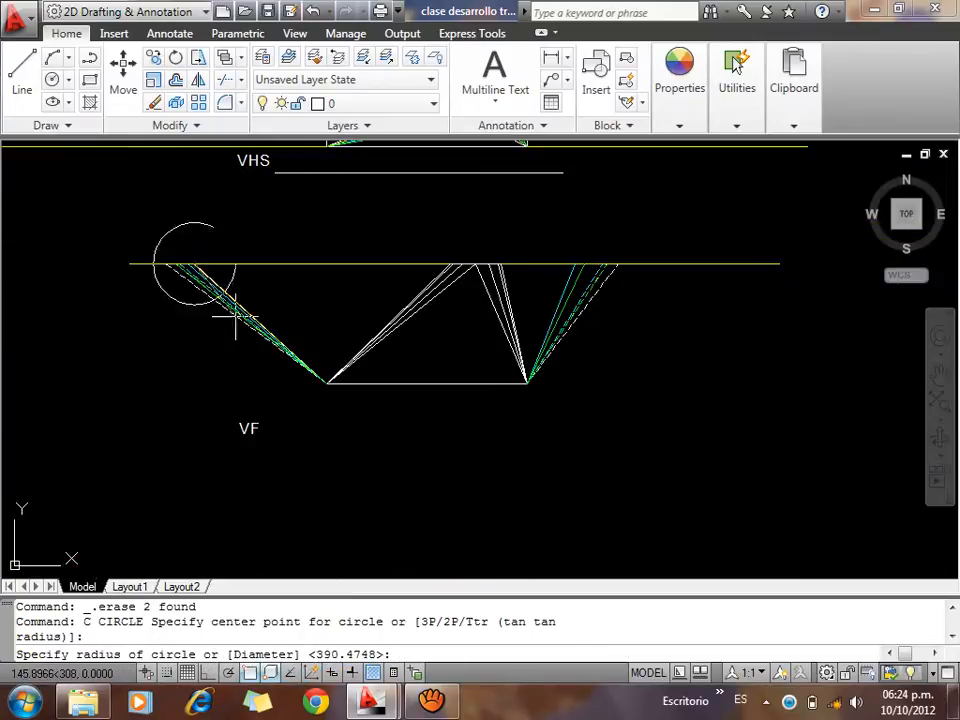
left_click(325, 382)
Move the yellow line's true-length circle by its centre from VF to the triangle's bottom vertex, and clear the selection
scroll(275, 400, "down", 2)
left_click(159, 296)
left_click(88, 289)
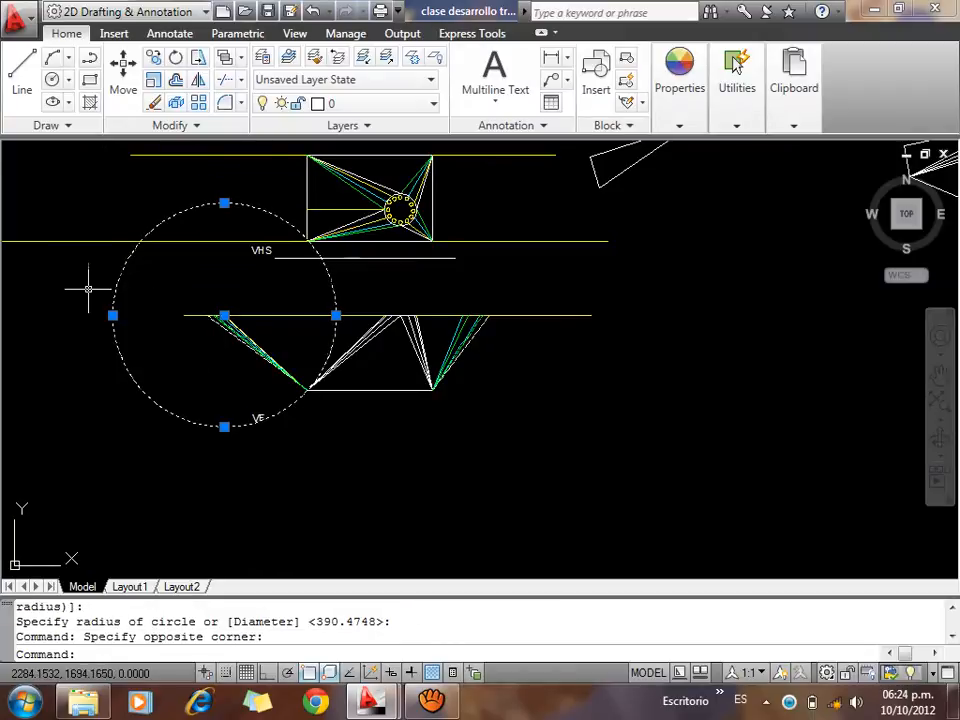
left_click(224, 315)
scroll(202, 398, "down", 5)
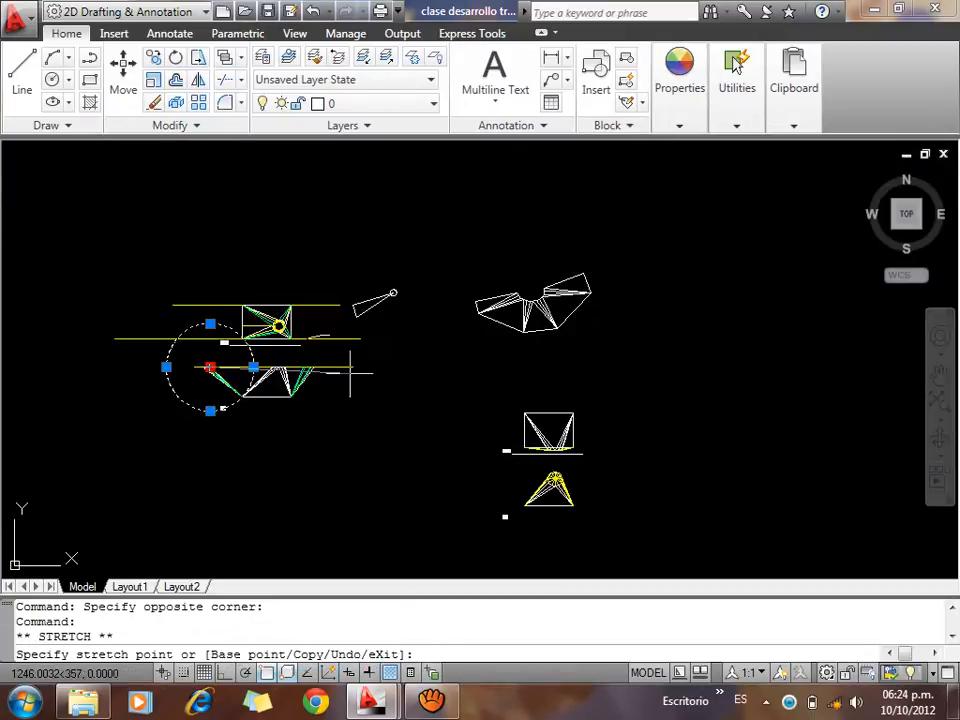
scroll(384, 303, "up", 7)
left_click(257, 357)
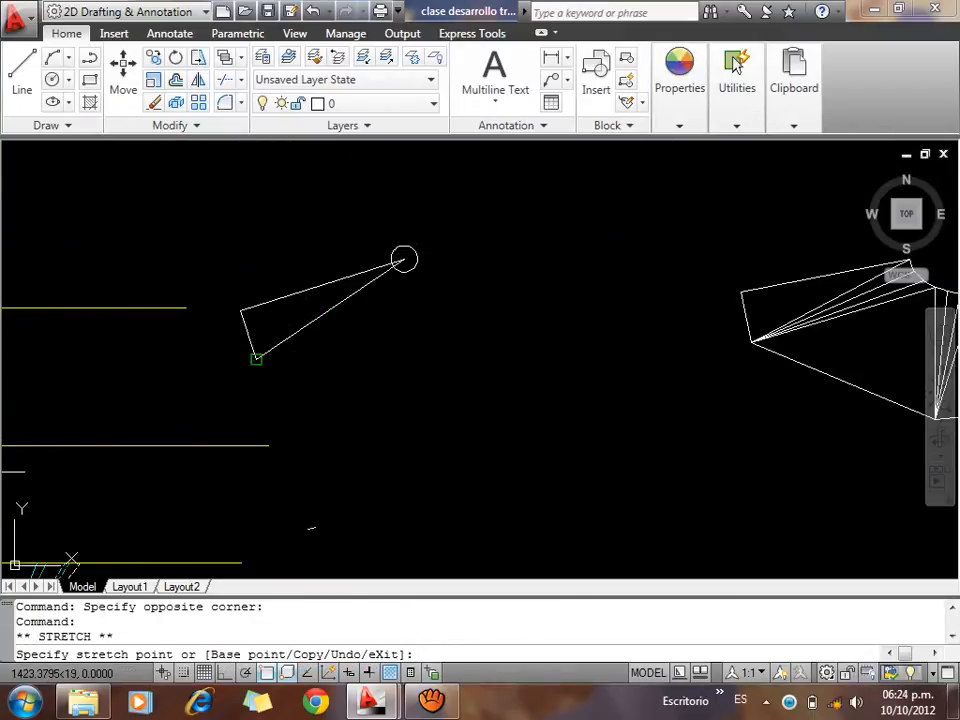
key("Escape")
key("Escape")
Draw a line from the triangle's bottom vertex to the large circle's lower intersection with the small circle, and erase the large circle
left_click(274, 359)
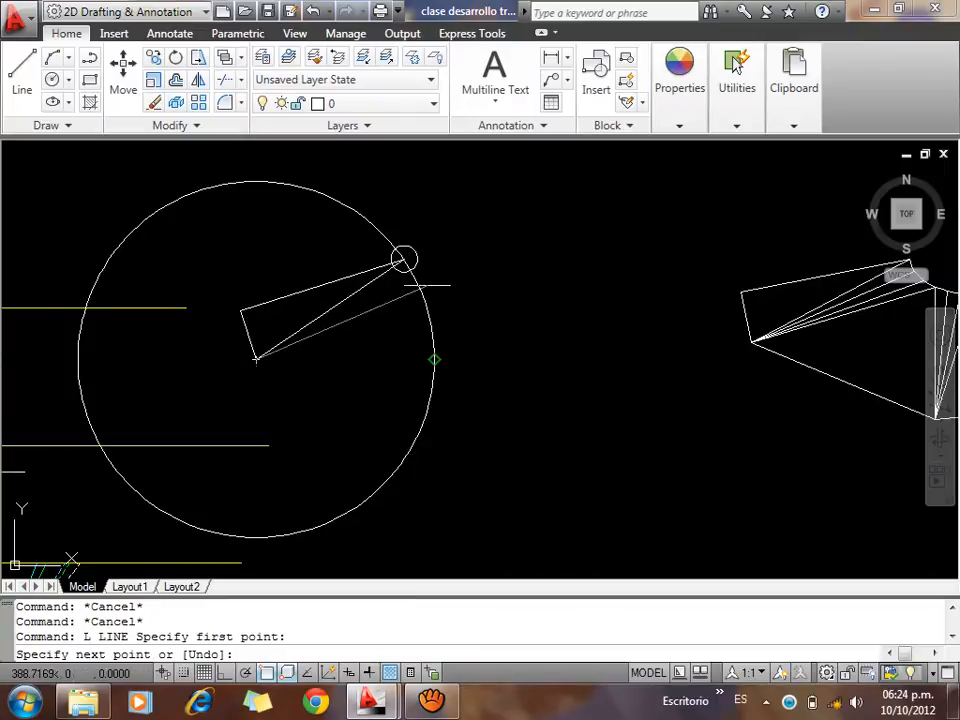
scroll(403, 260, "up", 4)
key("Escape")
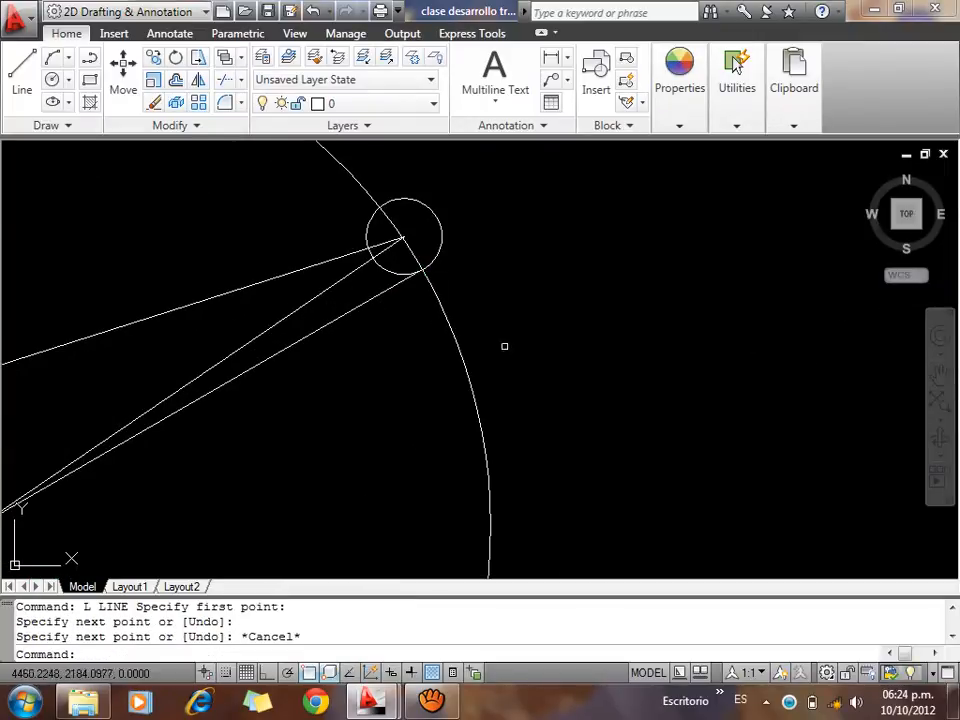
left_click(503, 345)
left_click(414, 372)
key("Delete")
scroll(500, 241, "down", 1)
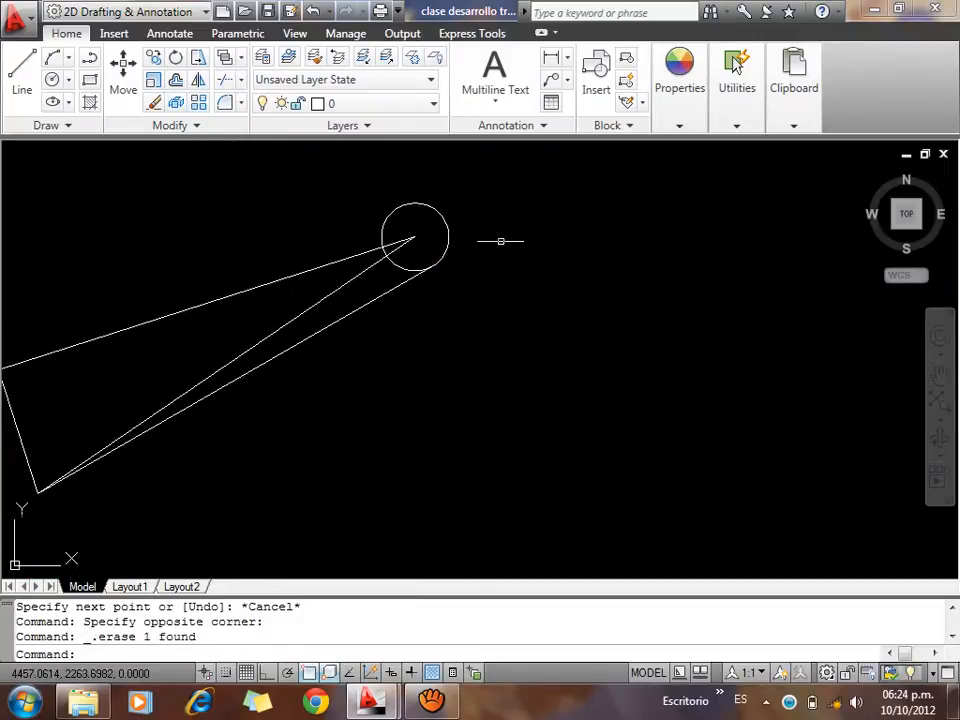
Move the small division-spacing circle by its centre to the upper-right end of the new line, and clear the selection
left_click(441, 229)
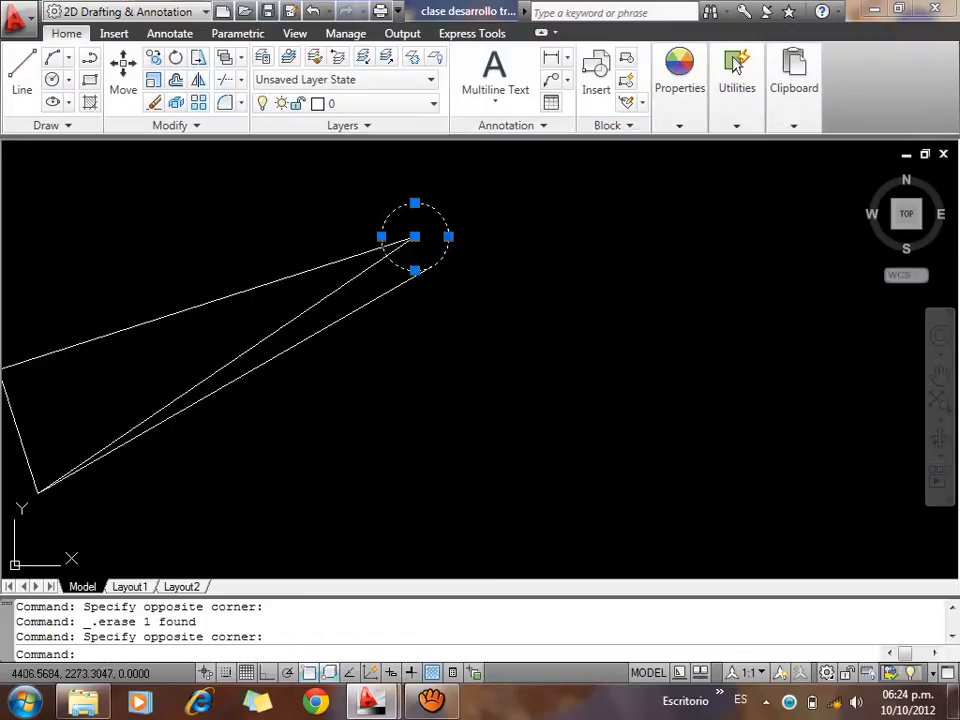
left_click(415, 237)
left_click(433, 265)
key("Escape")
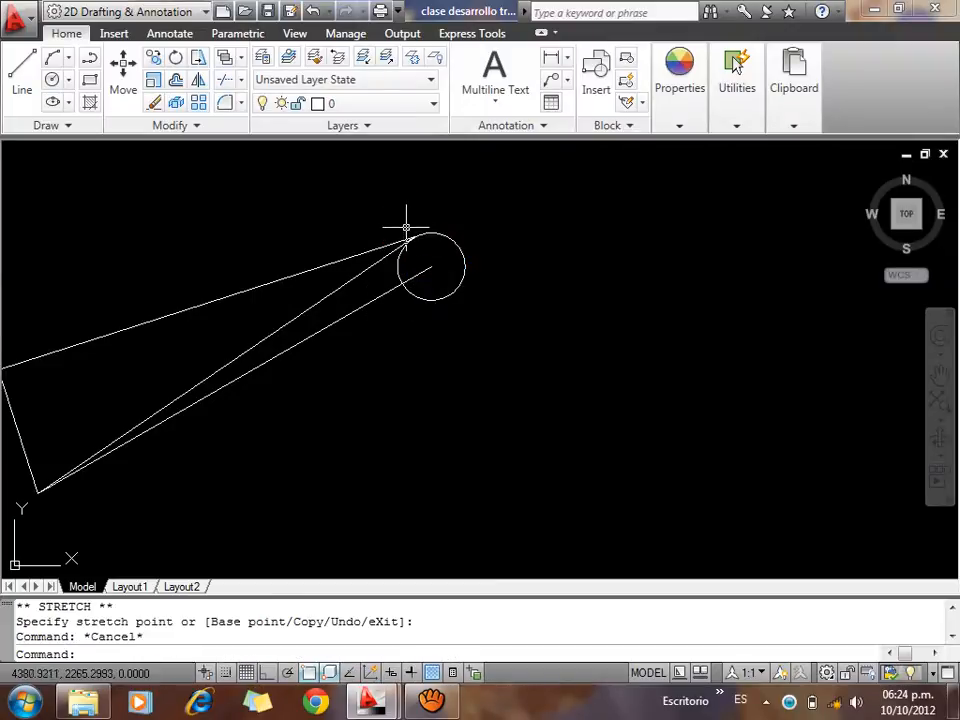
In VF, draw a circle centred at the upper end of the left fan's solid cyan line, passing through the base's left corner
scroll(530, 282, "down", 2)
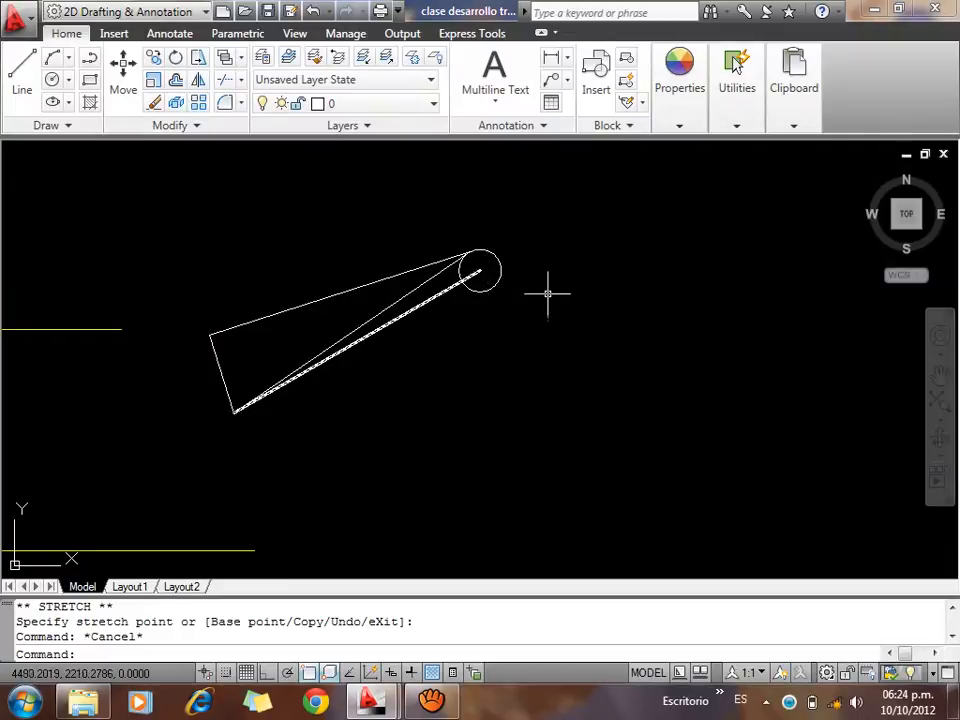
middle_click_drag(418, 360, 717, 266)
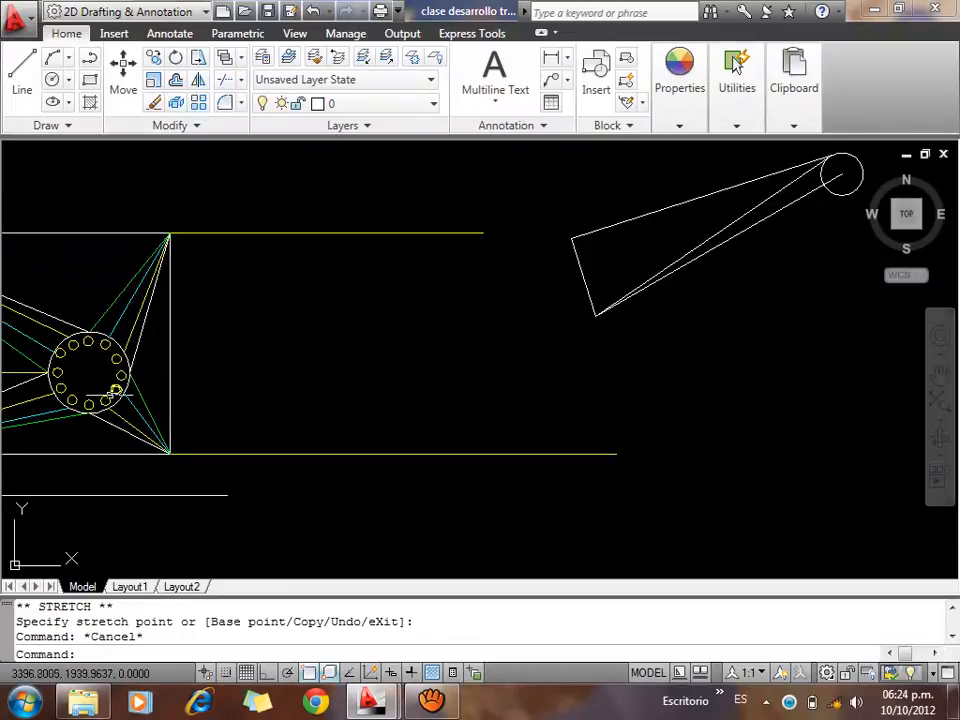
middle_click_drag(103, 395, 318, 357)
mouse_move(224, 389)
middle_mouse_down()
mouse_move(586, 279)
mouse_move(666, 229)
middle_mouse_up()
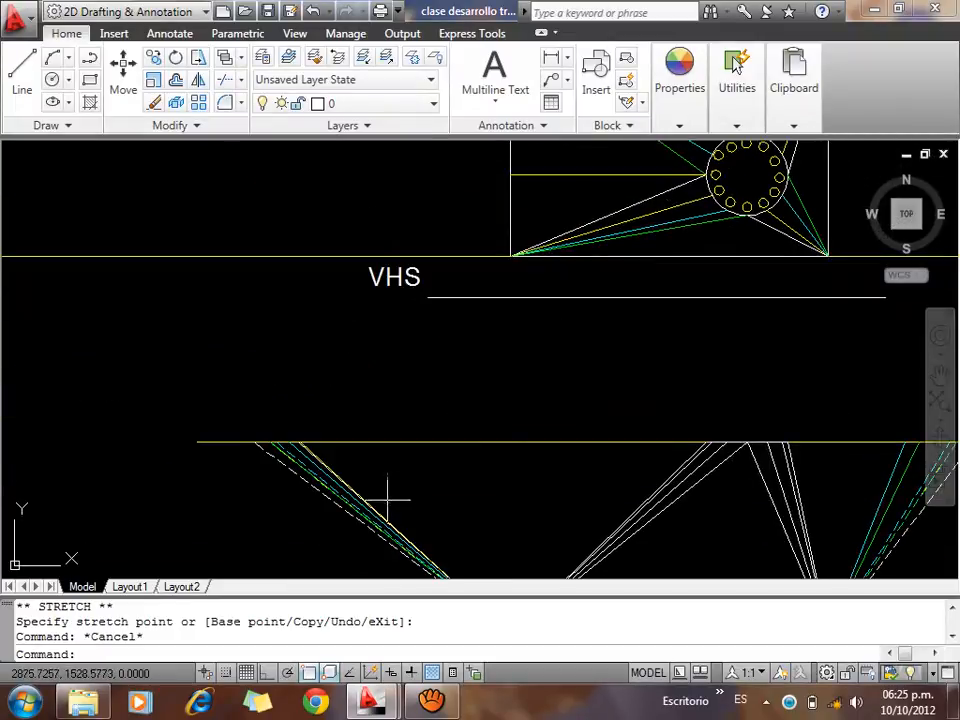
scroll(354, 481, "up", 8)
middle_click_drag(204, 440, 553, 561)
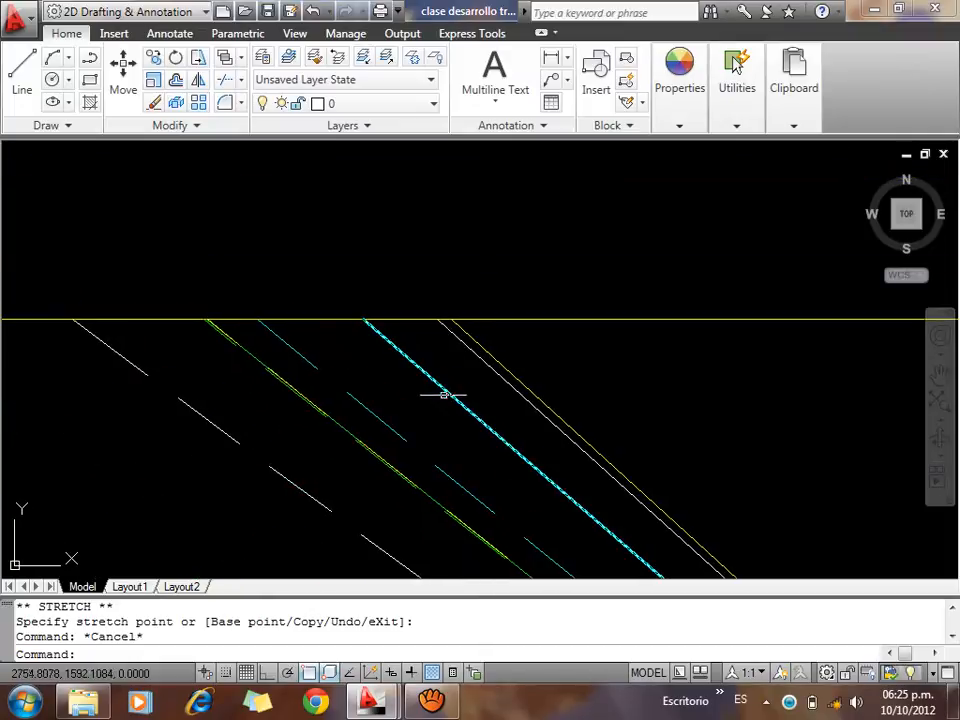
type("c")
key("Return")
left_click(363, 319)
scroll(380, 278, "down", 8)
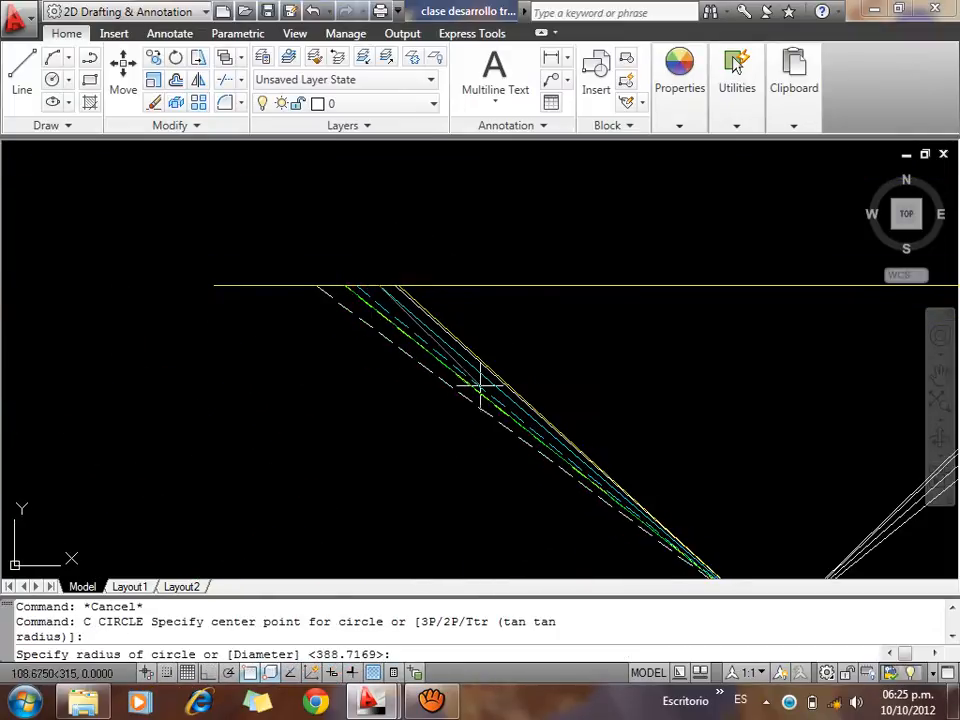
scroll(369, 326, "down", 4)
scroll(495, 408, "up", 2)
Move the cyan line's true-length circle by its centre from VF to the development's bottom vertex, and clear the selection
left_click(595, 292)
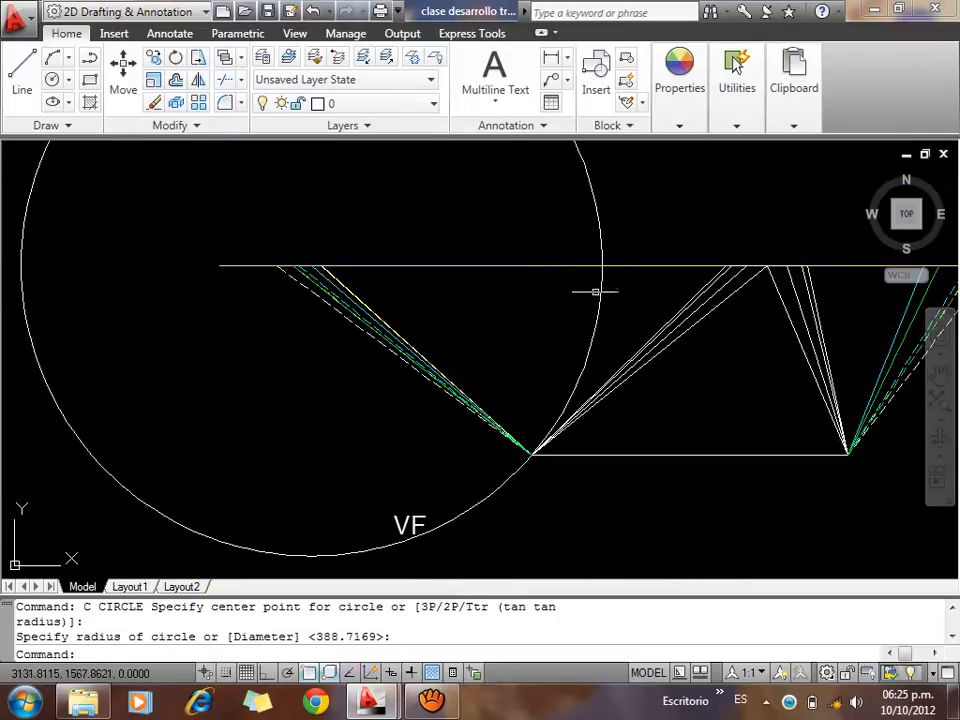
left_click(391, 248)
left_click(312, 265)
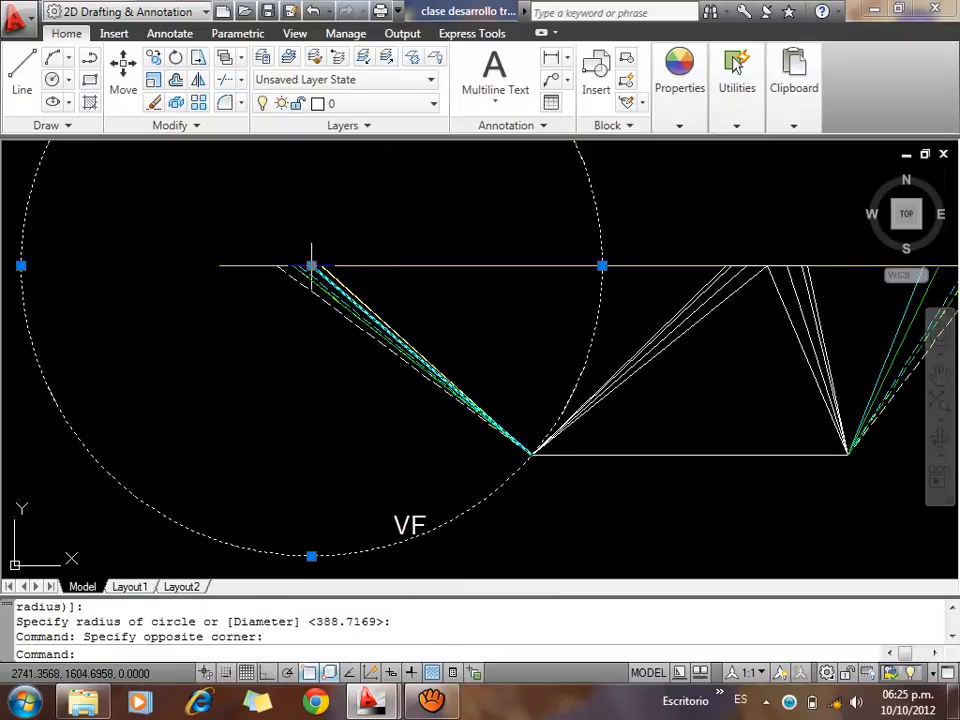
scroll(185, 387, "down", 8)
scroll(353, 309, "up", 8)
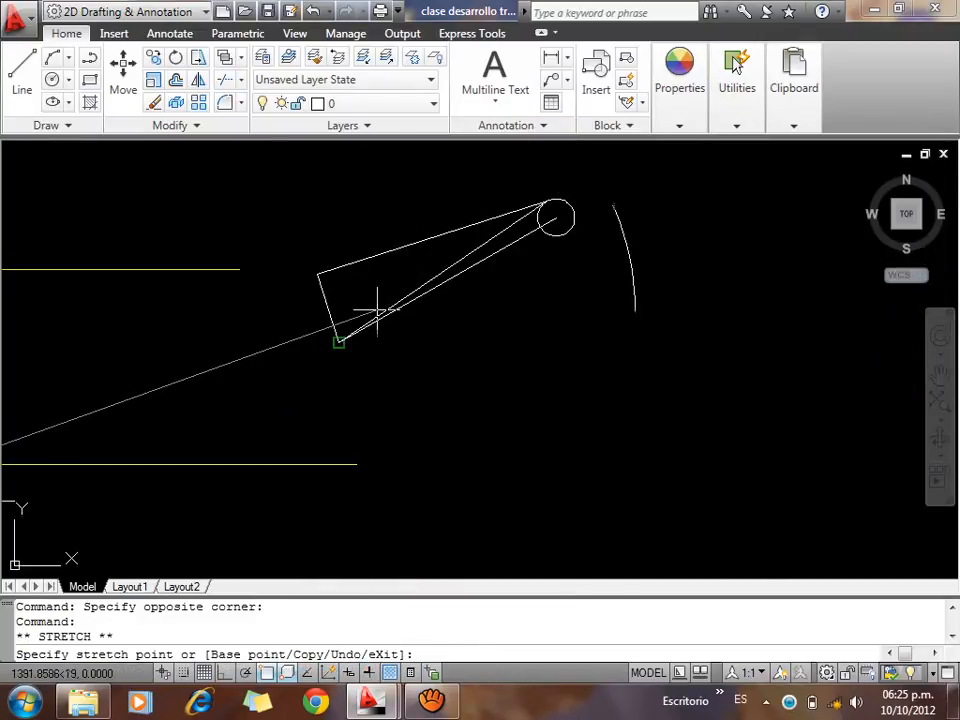
key("Escape")
key("Escape")
key("Escape")
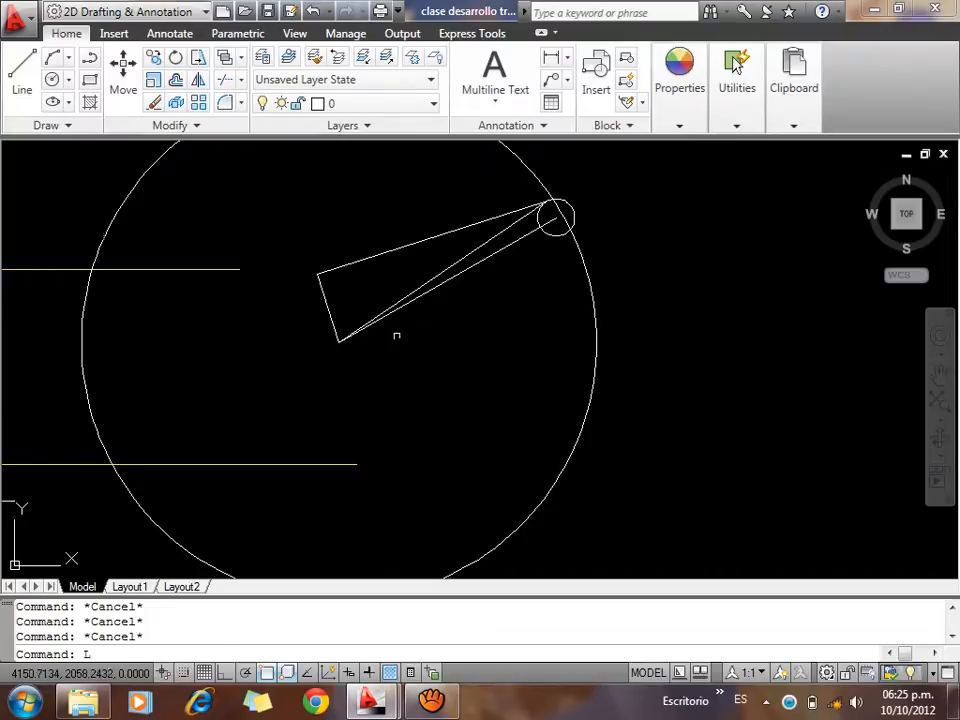
Draw the next fan line from the development's bottom vertex to the lower intersection of the large and small circles, and erase the large circle
left_click(340, 342)
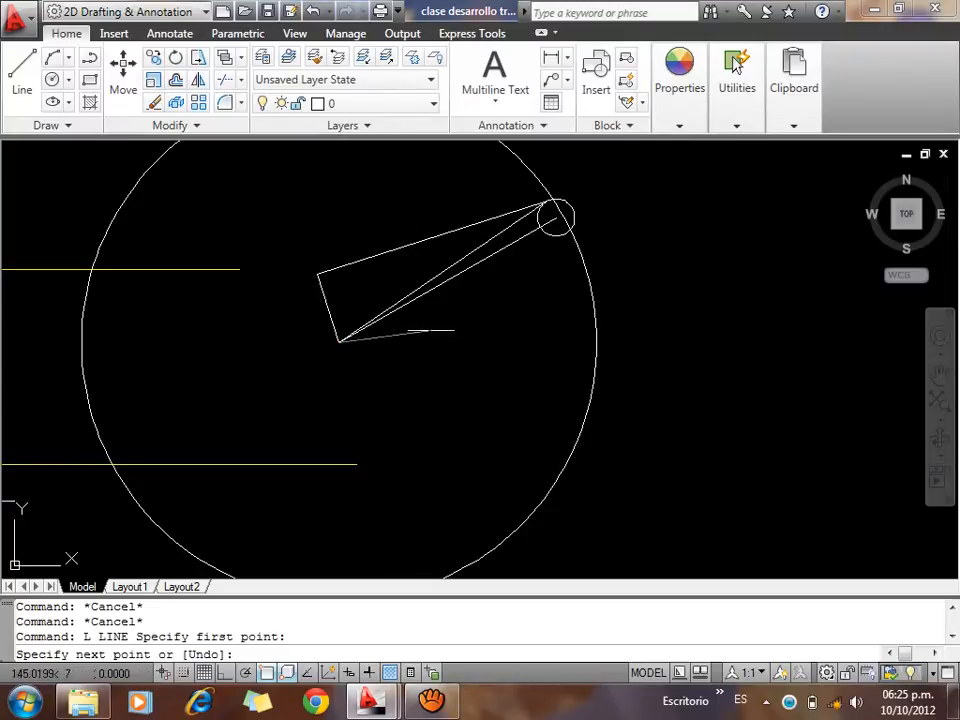
left_click(572, 234)
key("Escape")
left_click(639, 286)
left_click(568, 326)
key("Delete")
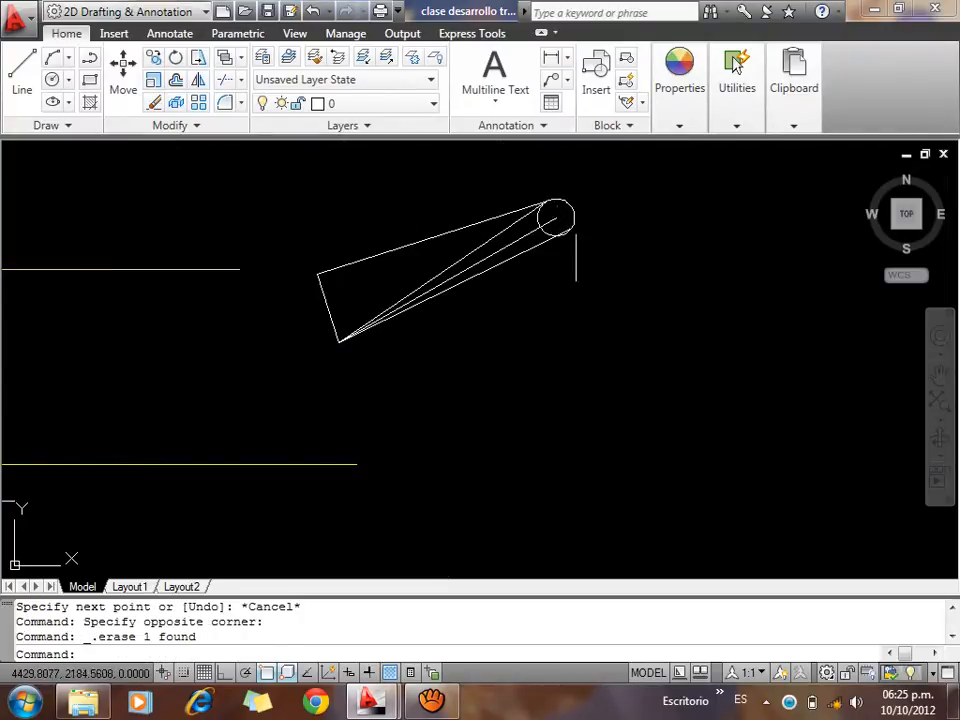
Move the small division-spacing circle by its centre to the free end of the lowest fan line, and clear the selection
scroll(584, 187, "up", 5)
left_click(583, 189)
left_click(517, 258)
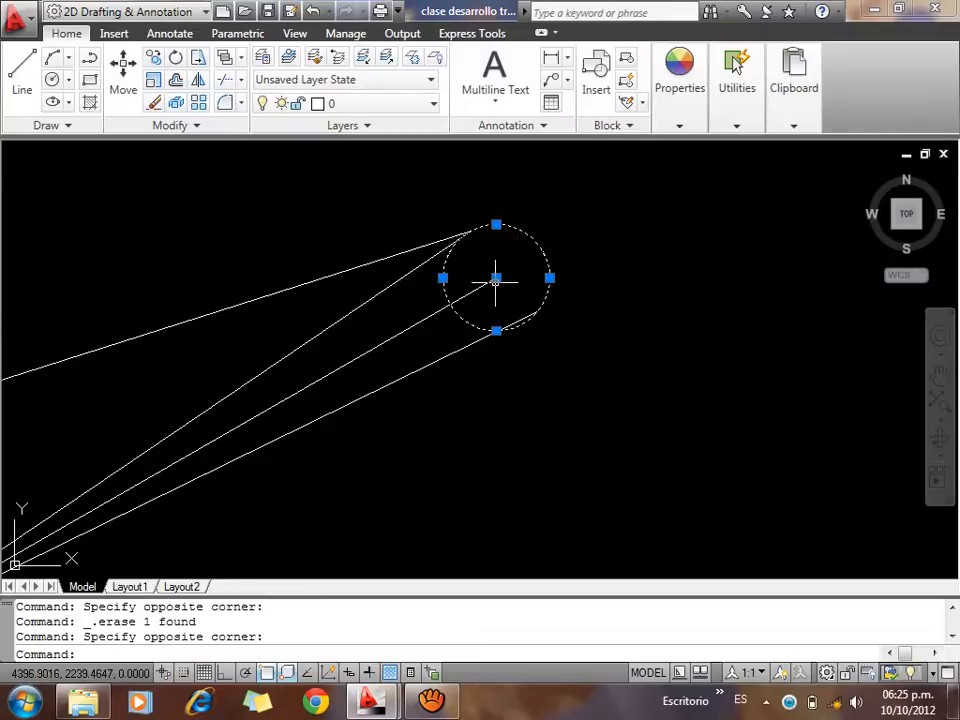
left_click(496, 280)
left_click(520, 362)
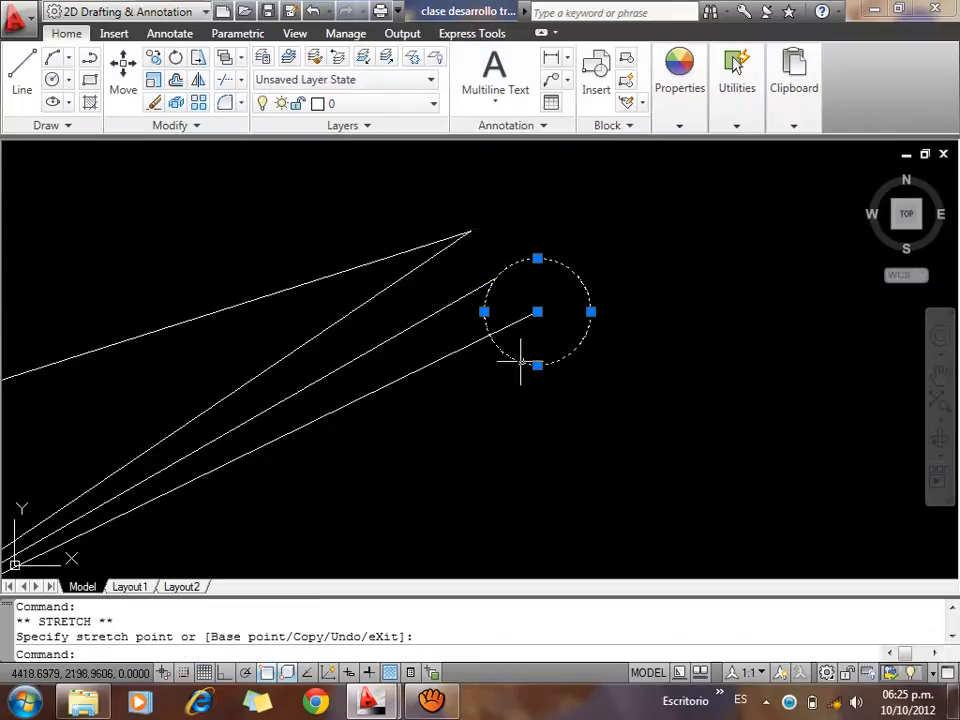
key("Escape")
In VF, draw a circle centred at the upper end of the left fan's solid green line, passing through the base's left corner
scroll(664, 287, "up", 2)
scroll(668, 312, "down", 8)
middle_click_drag(352, 423, 653, 358)
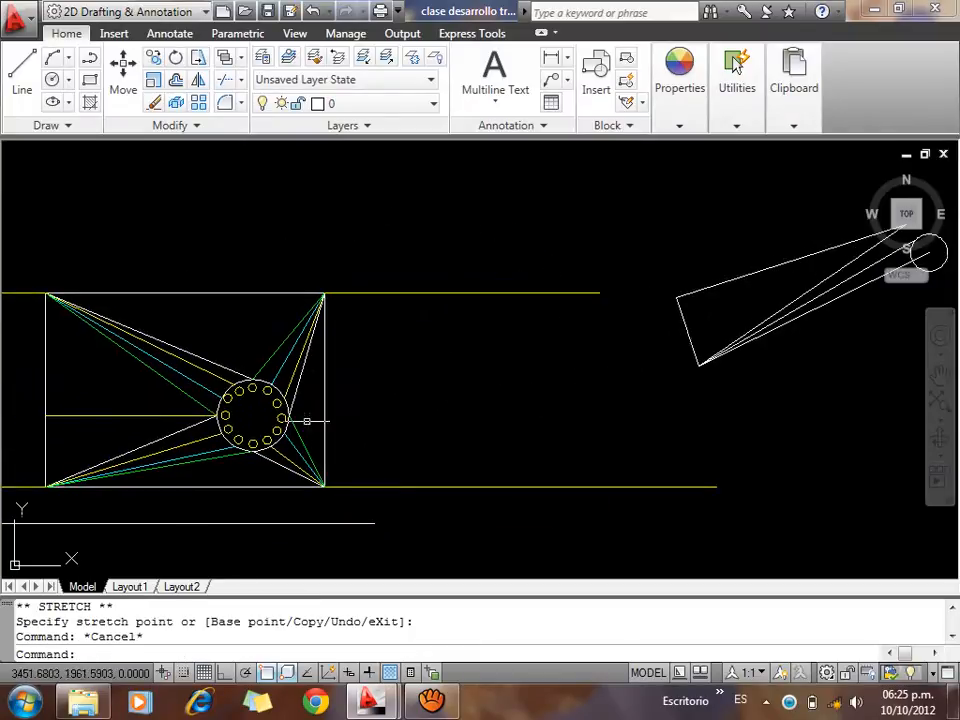
scroll(192, 476, "up", 5)
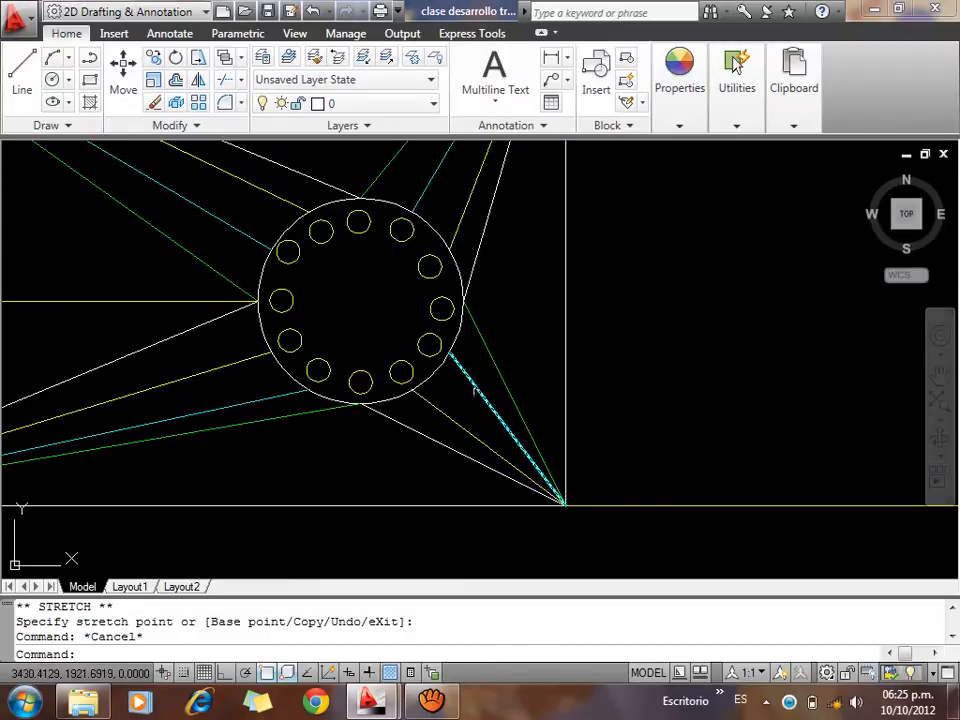
scroll(527, 396, "down", 9)
scroll(420, 474, "up", 10)
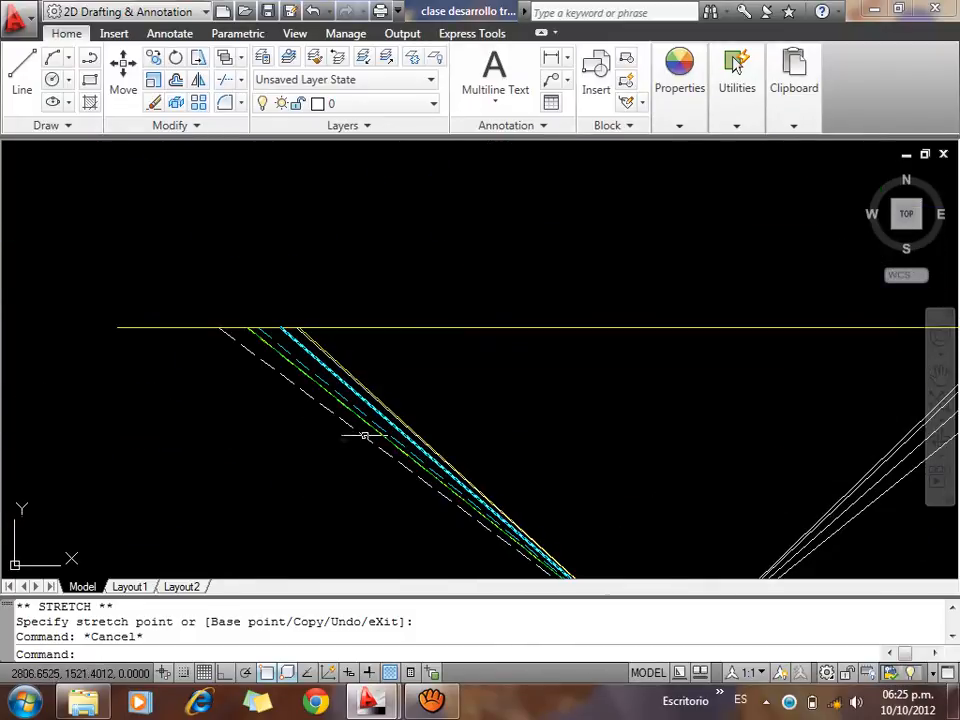
scroll(268, 336, "up", 8)
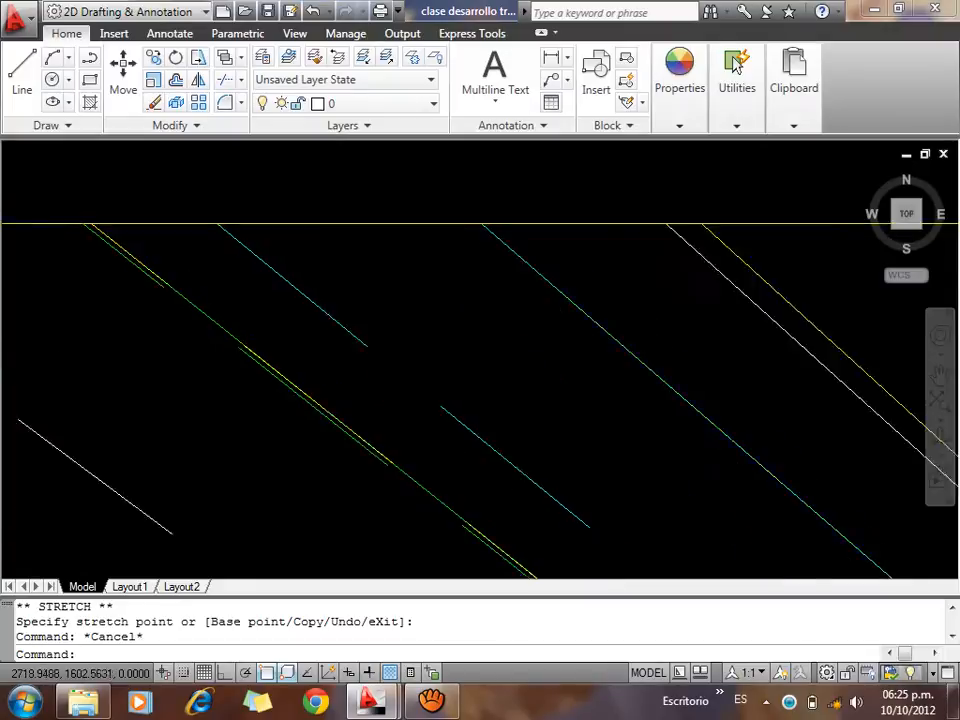
scroll(128, 261, "up", 3)
middle_click_drag(301, 375, 438, 446)
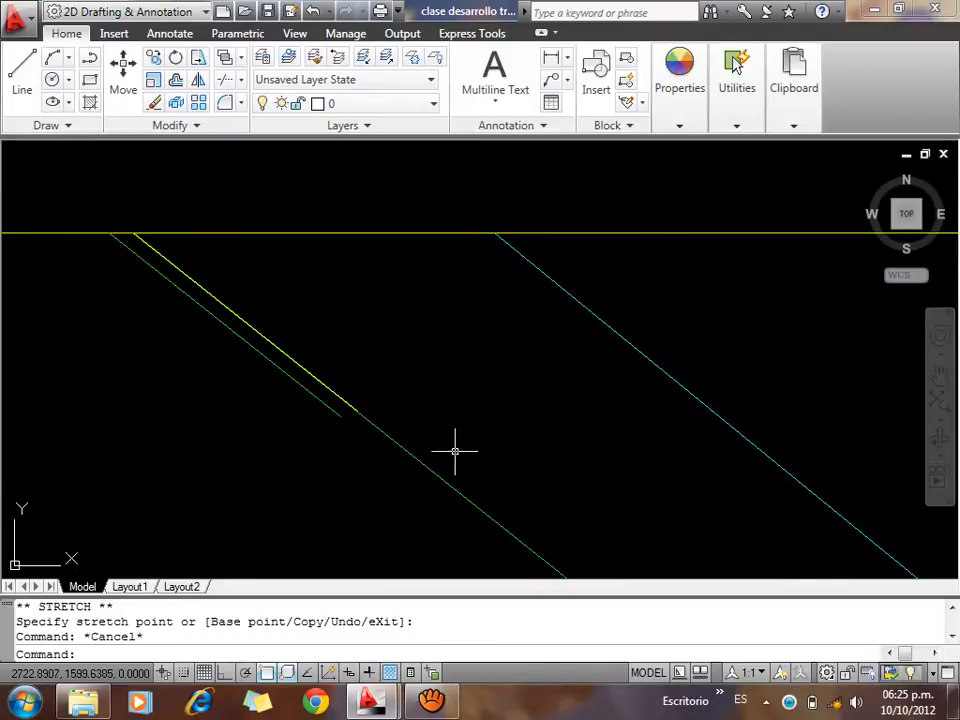
type("c")
key("Return")
left_click(442, 486)
scroll(288, 285, "down", 6)
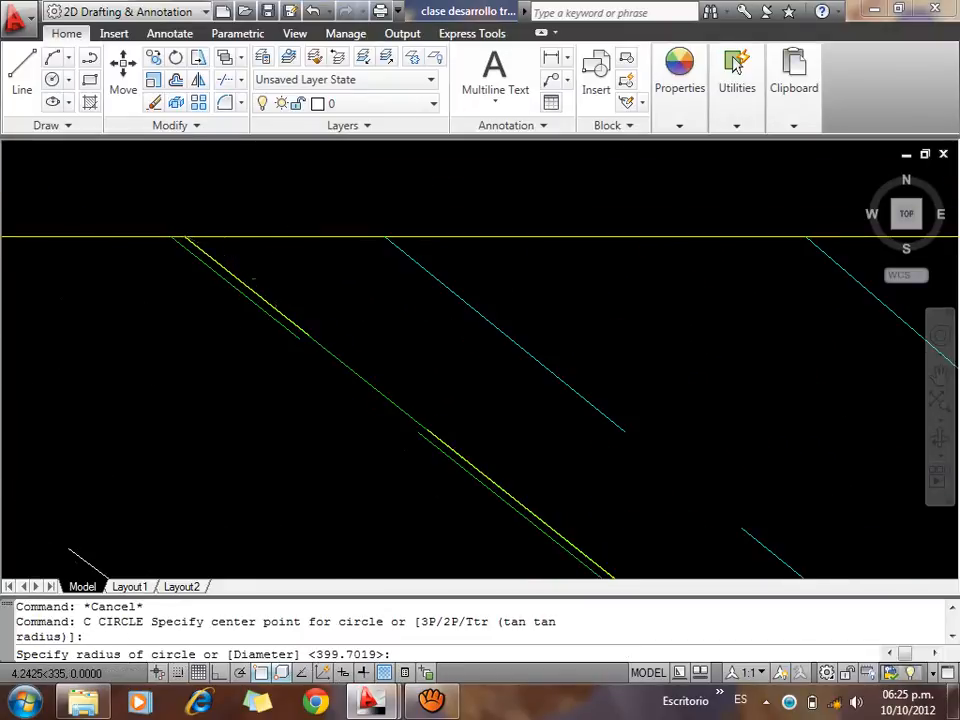
scroll(288, 285, "down", 3)
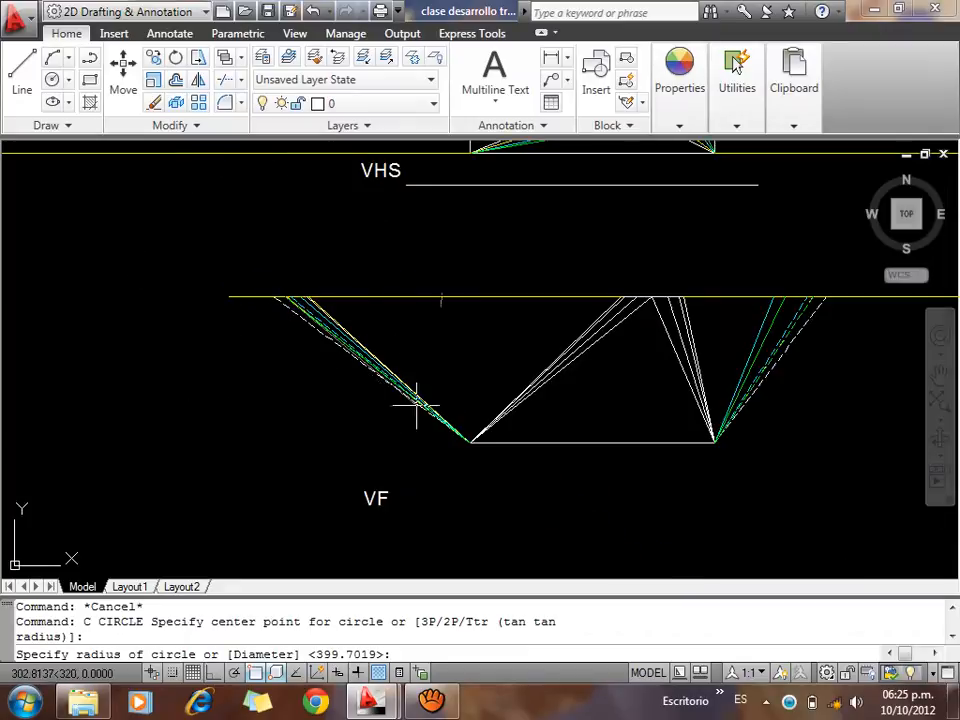
left_click(470, 438)
Move the green line's true-length circle by its centre from VF to the development's bottom vertex, and clear the selection
left_click(280, 430)
left_click(192, 503)
left_click(231, 467)
left_click(156, 523)
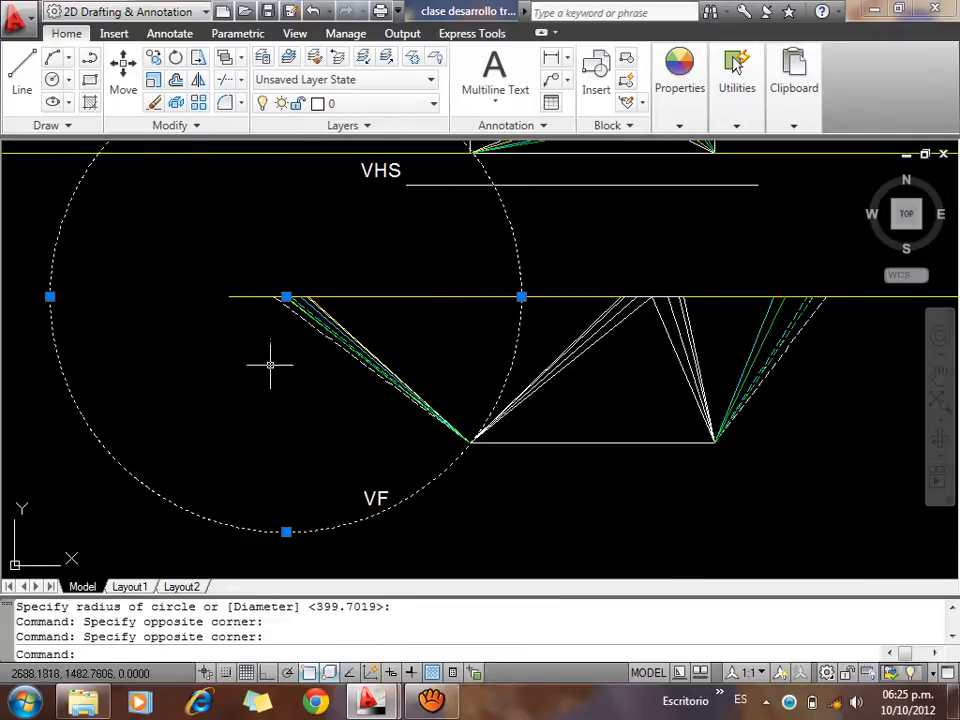
left_click(286, 297)
scroll(182, 392, "down", 5)
scroll(493, 279, "up", 8)
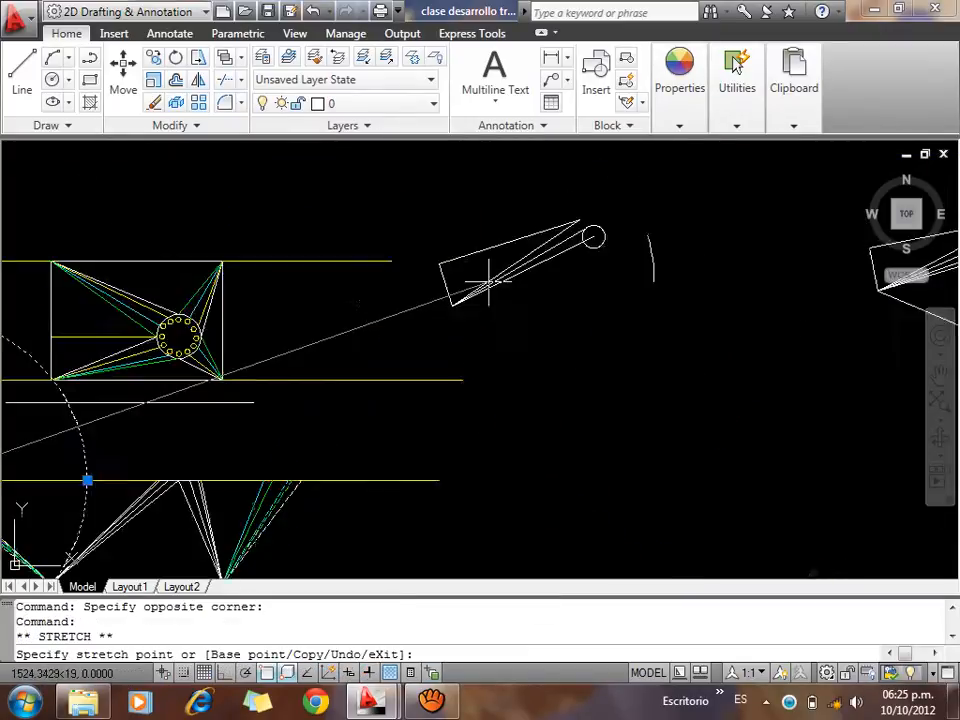
key("Escape")
scroll(300, 381, "down", 5)
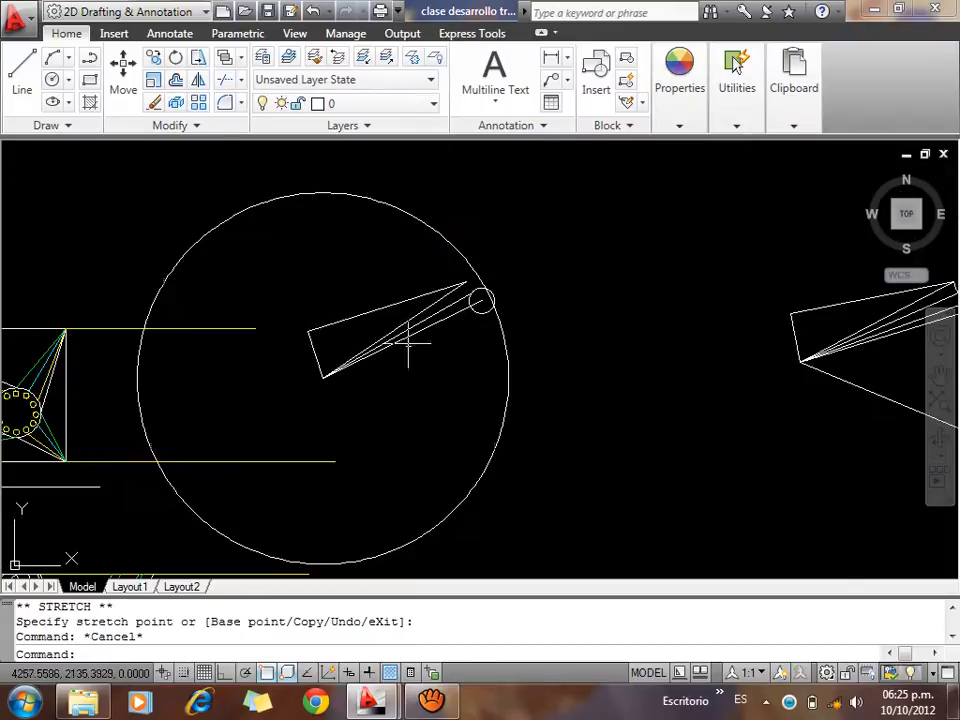
Draw the fourth fan line from the development's bottom vertex to the lower intersection of the large and small circles, and erase the large circle
scroll(422, 336, "up", 5)
left_click(258, 410)
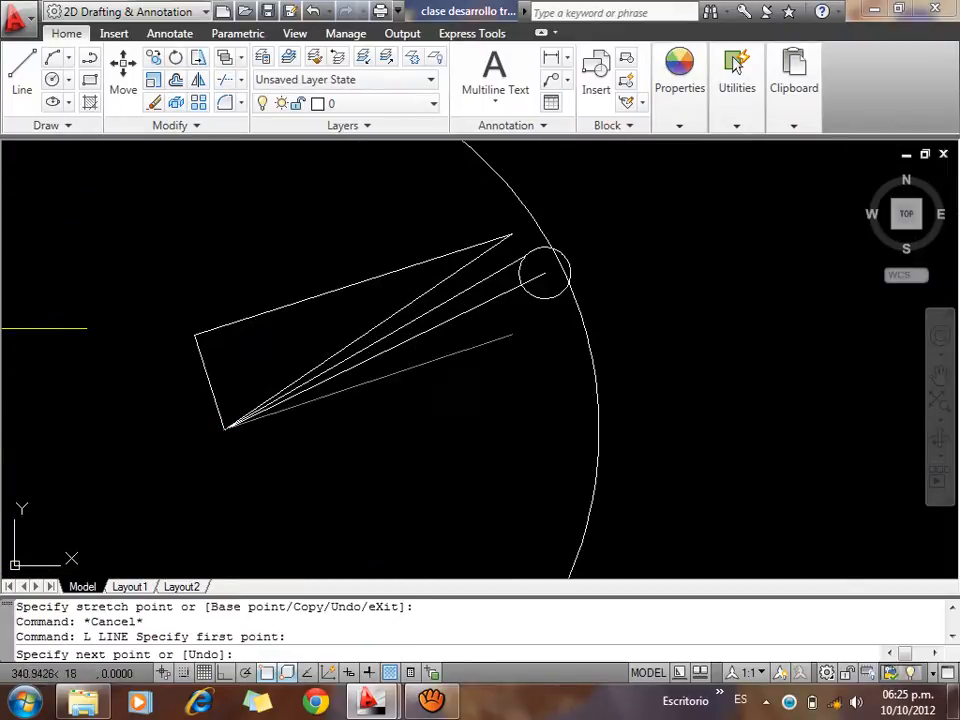
left_click(550, 278)
key("Escape")
left_click(600, 311)
left_click(569, 410)
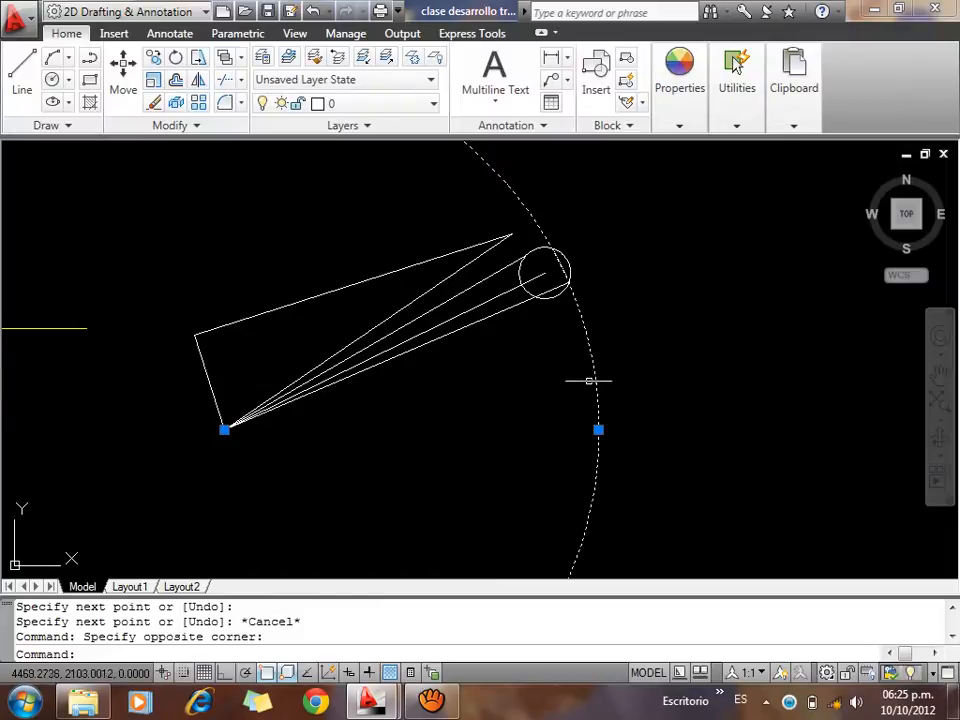
key("Delete")
Move the small division-spacing circle by its centre to the free end of the newest, lowest fan line
left_click(565, 266)
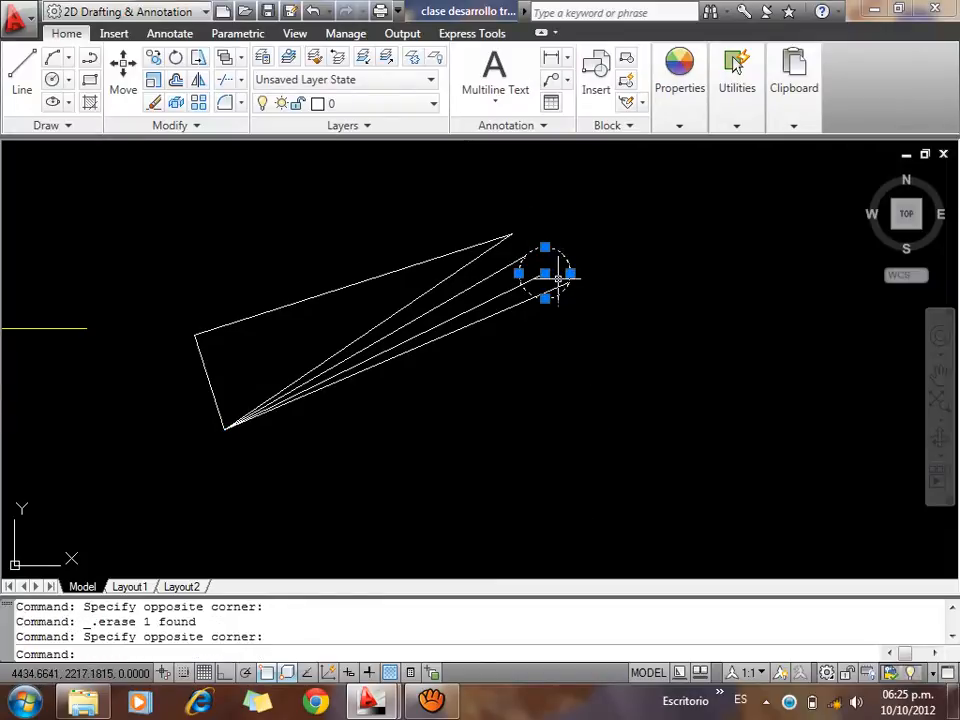
type("m")
key("Return")
left_click(544, 273)
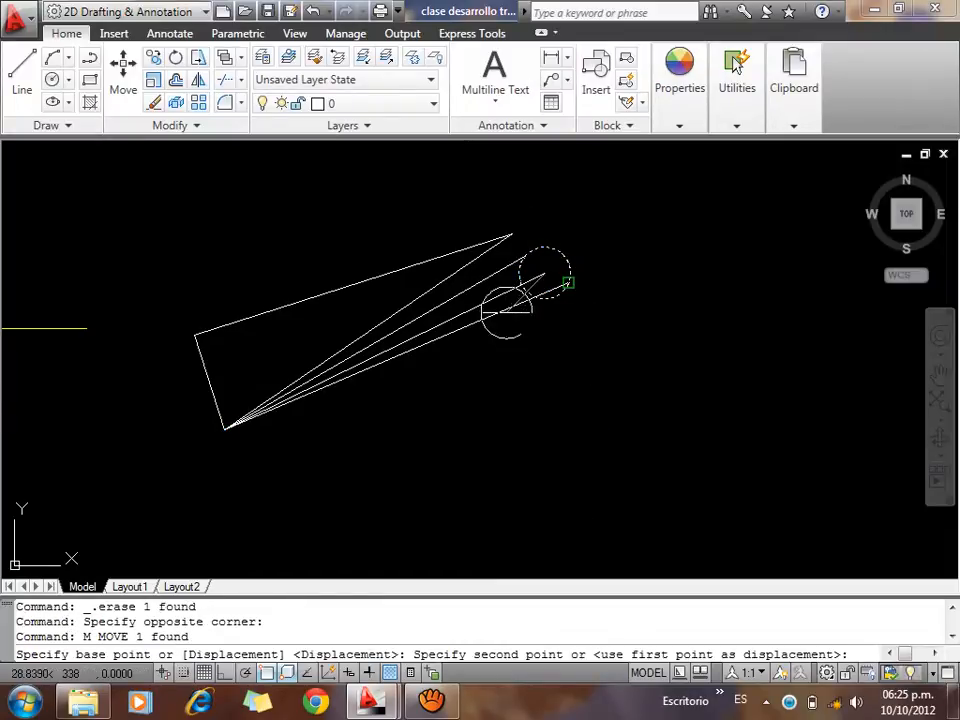
left_click(567, 283)
In VHS, draw a circle centred at the rectangle's lower-left corner, passing through its lower-right corner
scroll(648, 287, "down", 2)
middle_click_drag(180, 325, 508, 331)
scroll(215, 450, "up", 3)
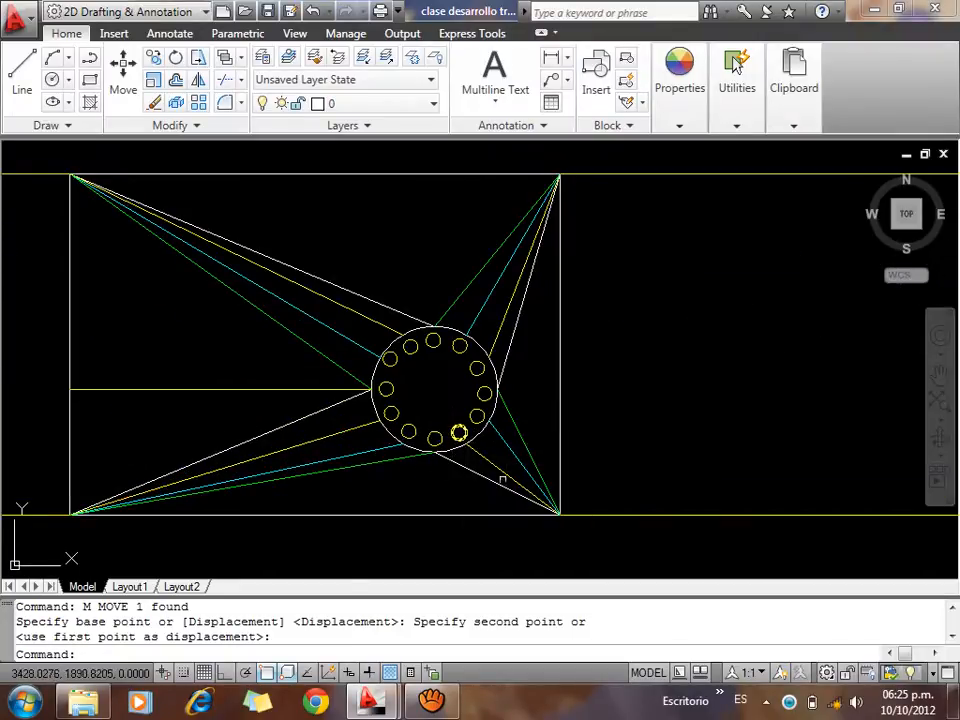
middle_click_drag(441, 410, 470, 378)
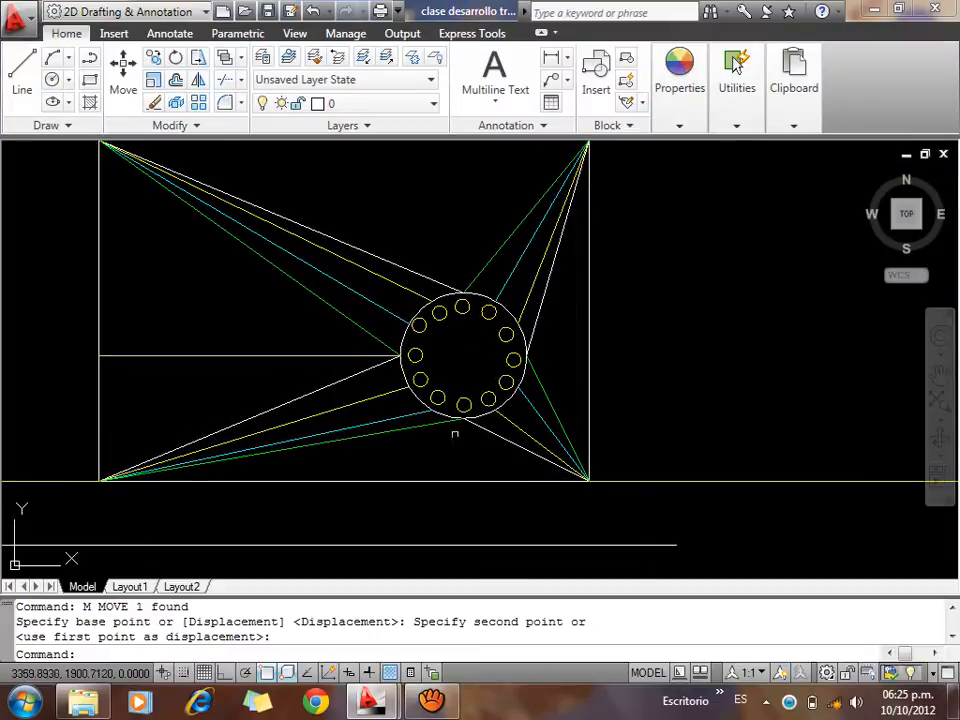
left_click(463, 405)
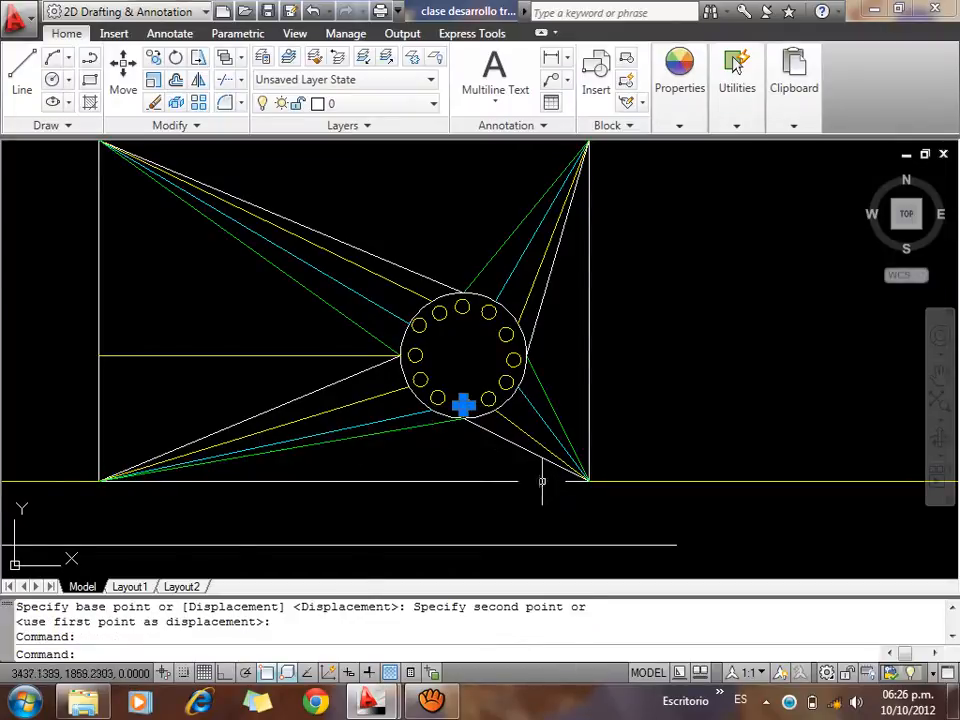
key("Escape")
key("Escape")
key("Escape")
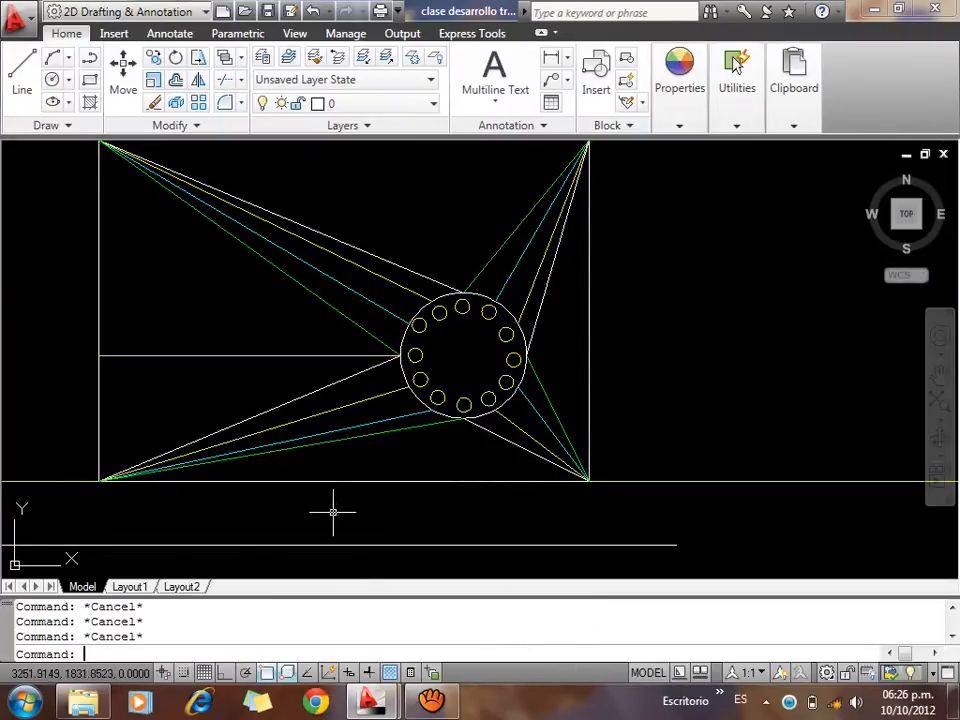
type("C")
key("Return")
left_click(97, 481)
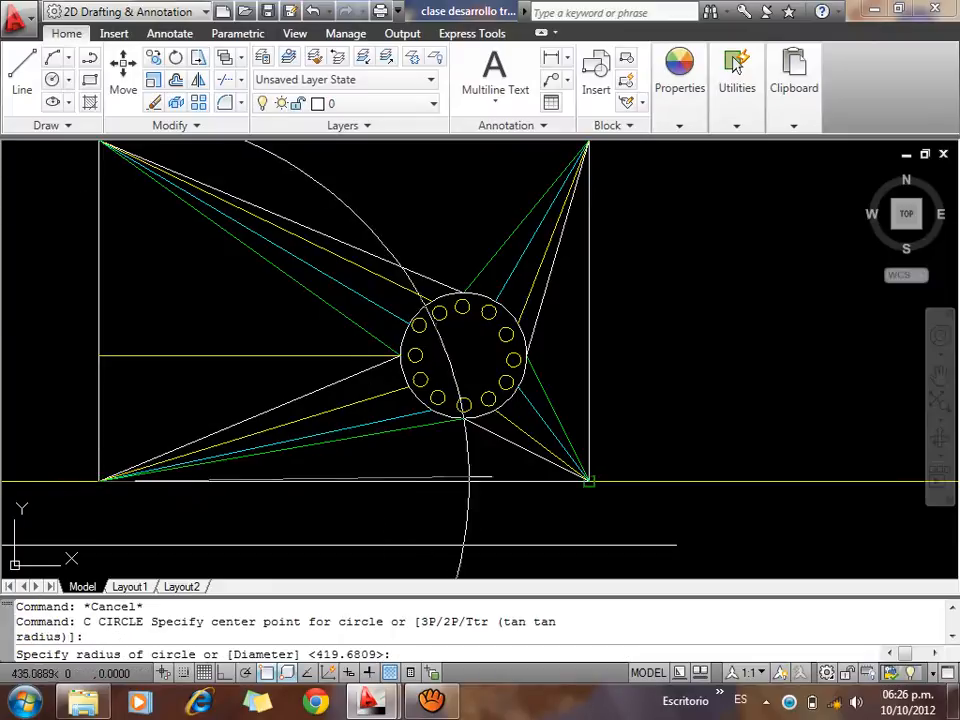
left_click(588, 481)
Move the rectangle-side circle by its centre from VHS to the development's bottom vertex, and clear the selection
scroll(565, 448, "down", 4)
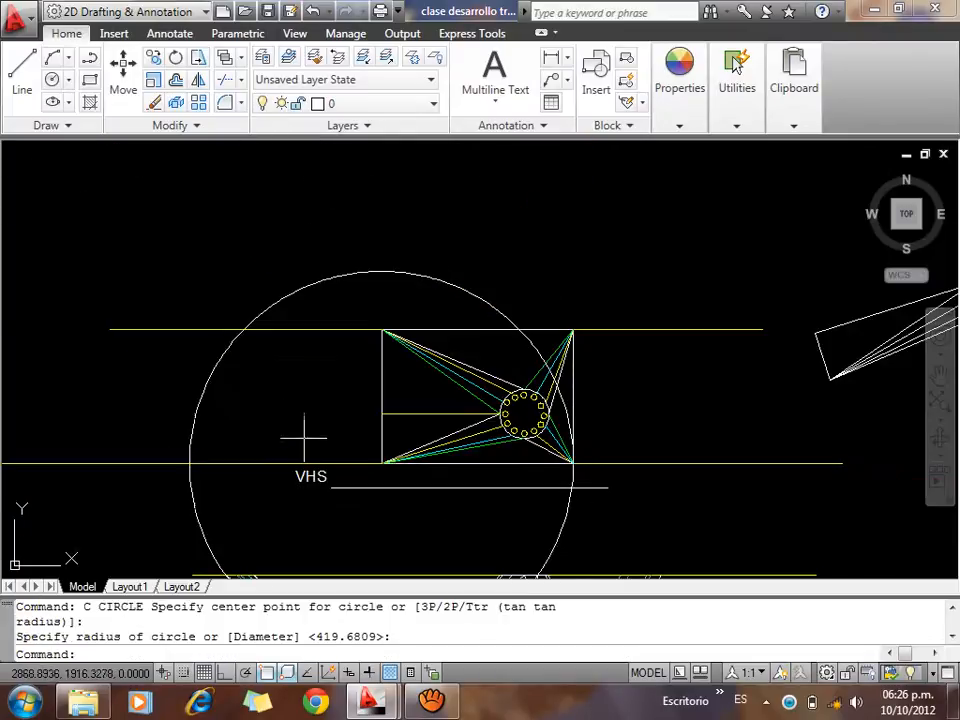
left_click_drag(311, 435, 386, 461)
left_click(382, 463)
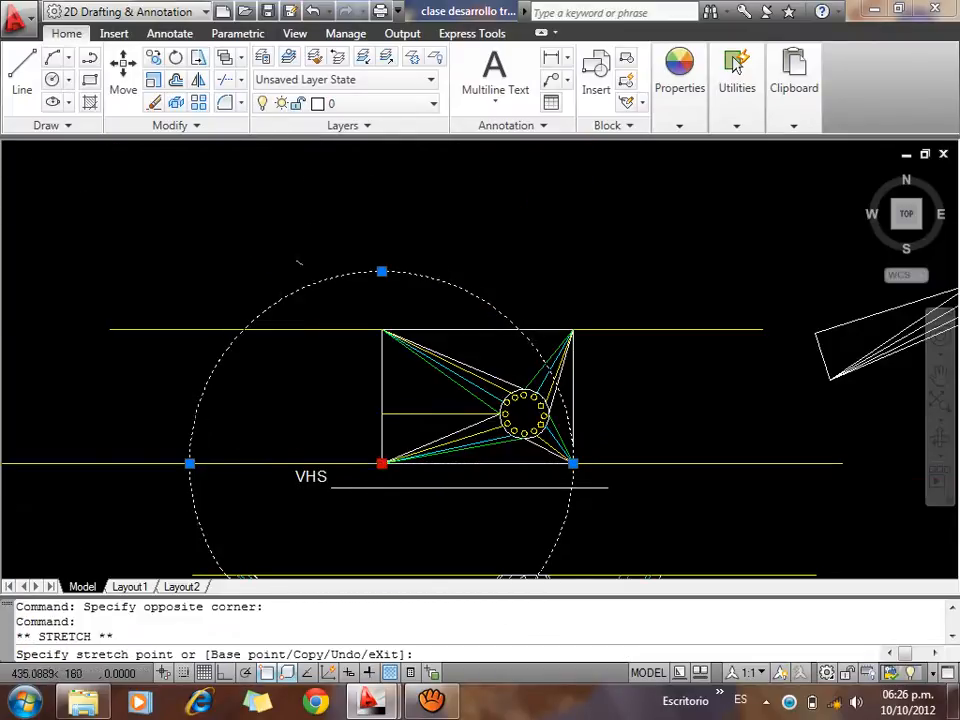
scroll(200, 420, "down", 2)
key("Escape")
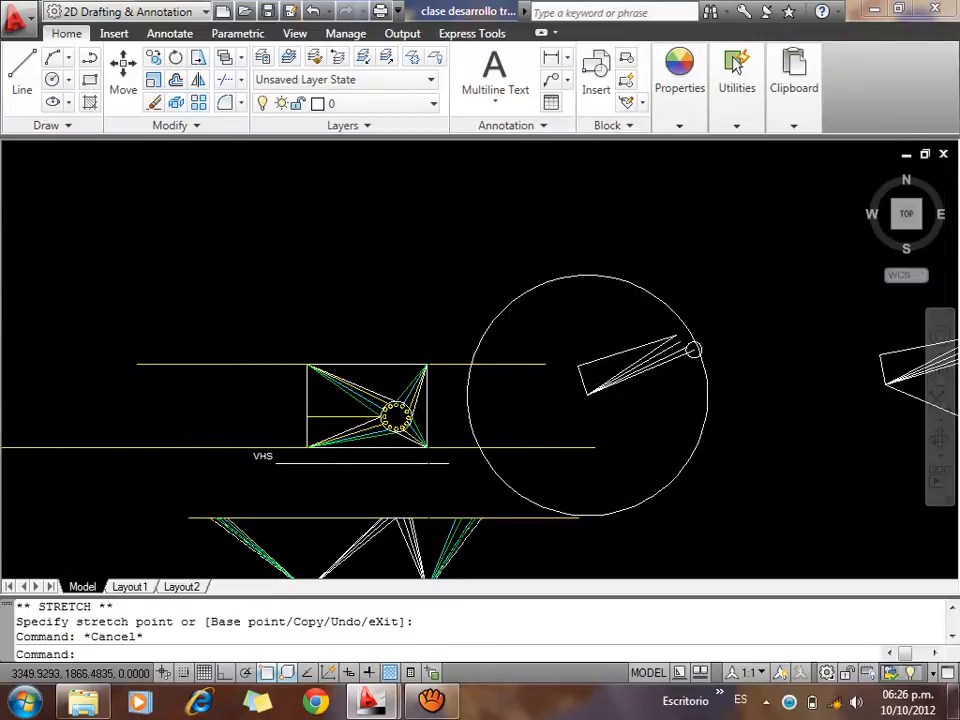
In VF, draw a circle centred at the upper end of the right fan's solid white line, passing through the base's right corner
scroll(400, 440, "up", 6)
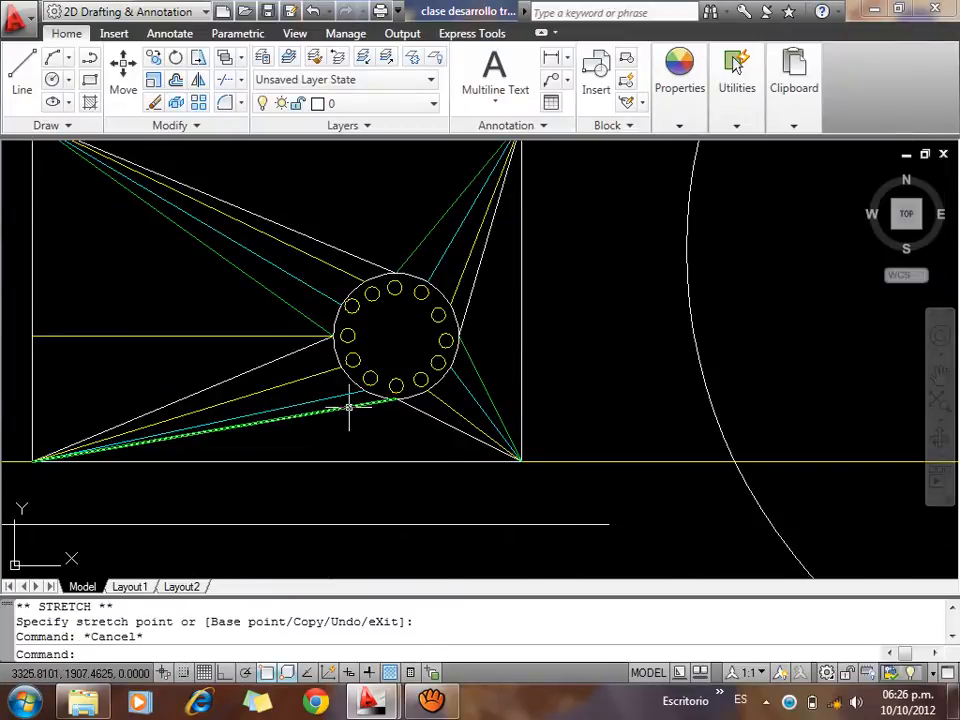
scroll(470, 305, "down", 6)
scroll(512, 400, "up", 8)
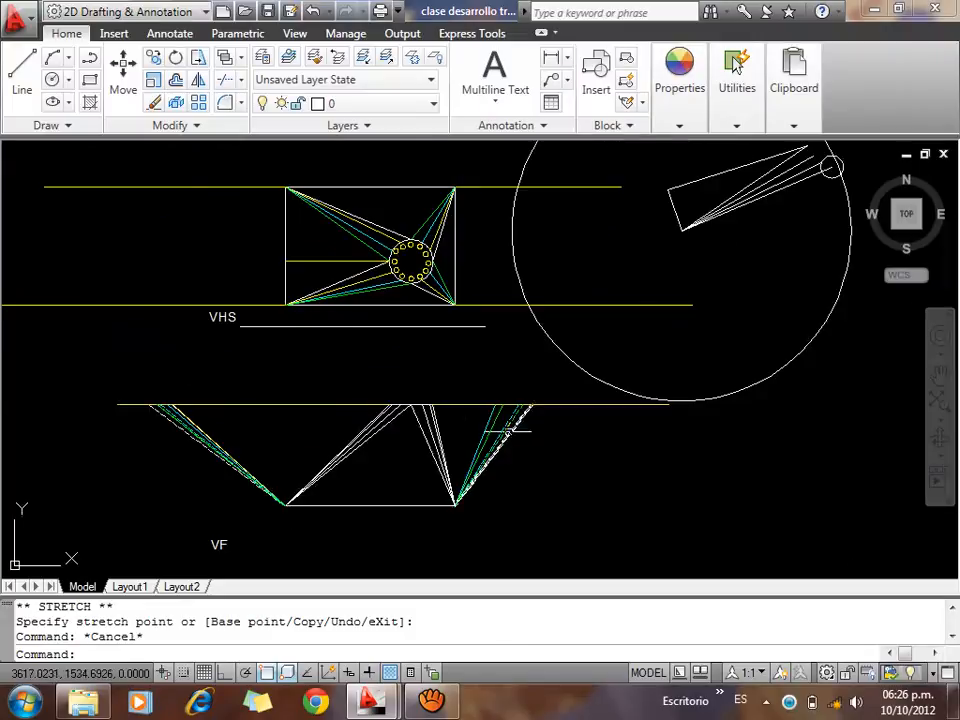
scroll(435, 266, "up", 4)
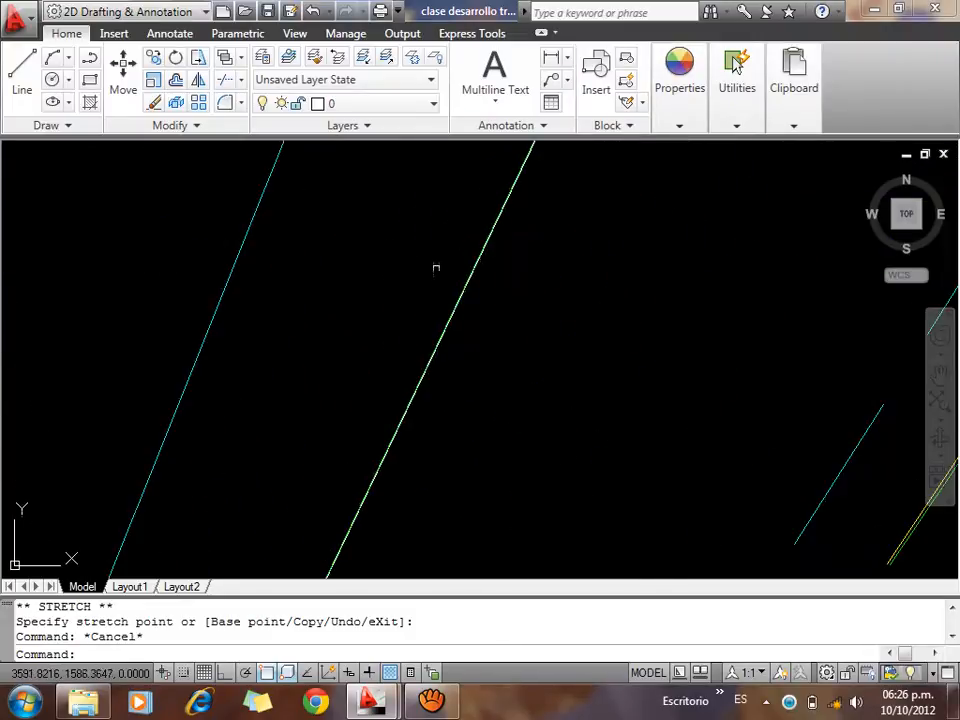
middle_click_drag(484, 266, 377, 557)
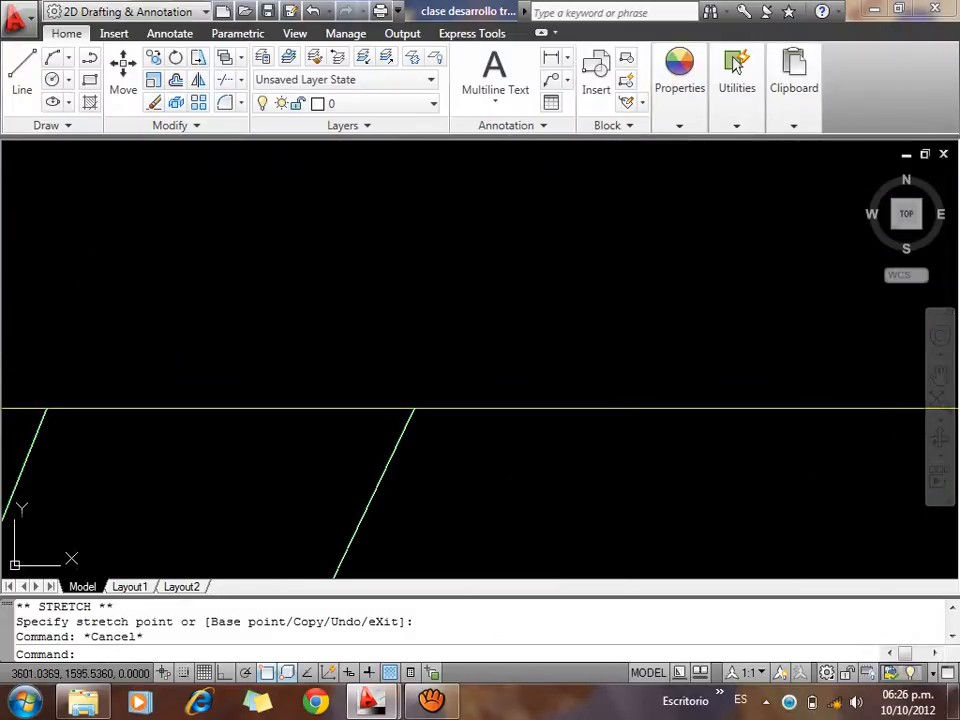
scroll(405, 413, "up", 6)
scroll(481, 378, "up", 1)
scroll(481, 378, "up", 5)
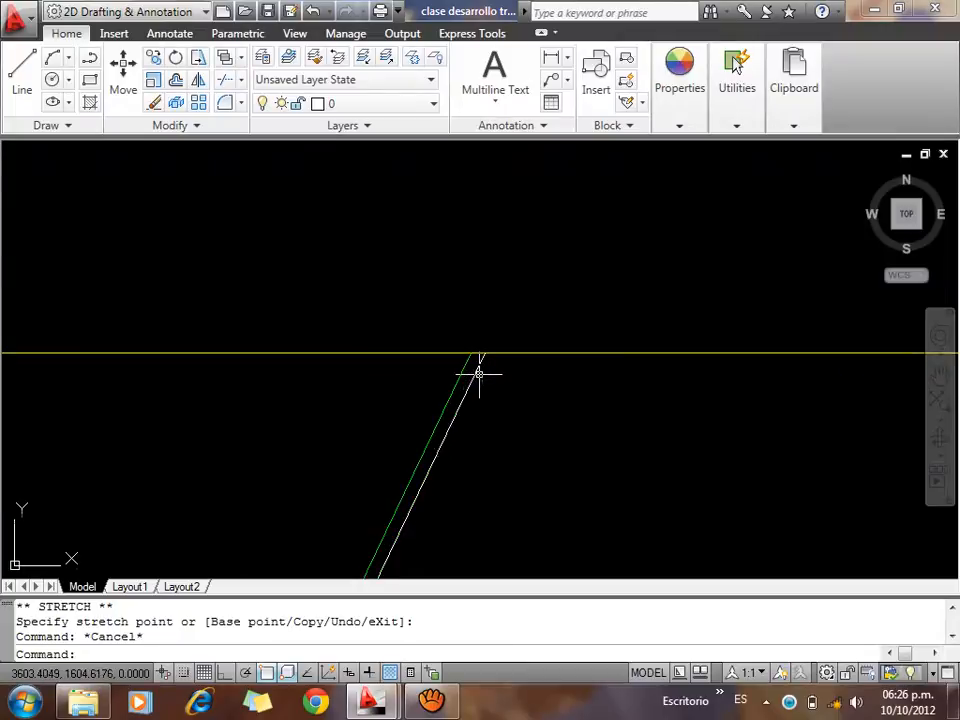
type("c")
key("Return")
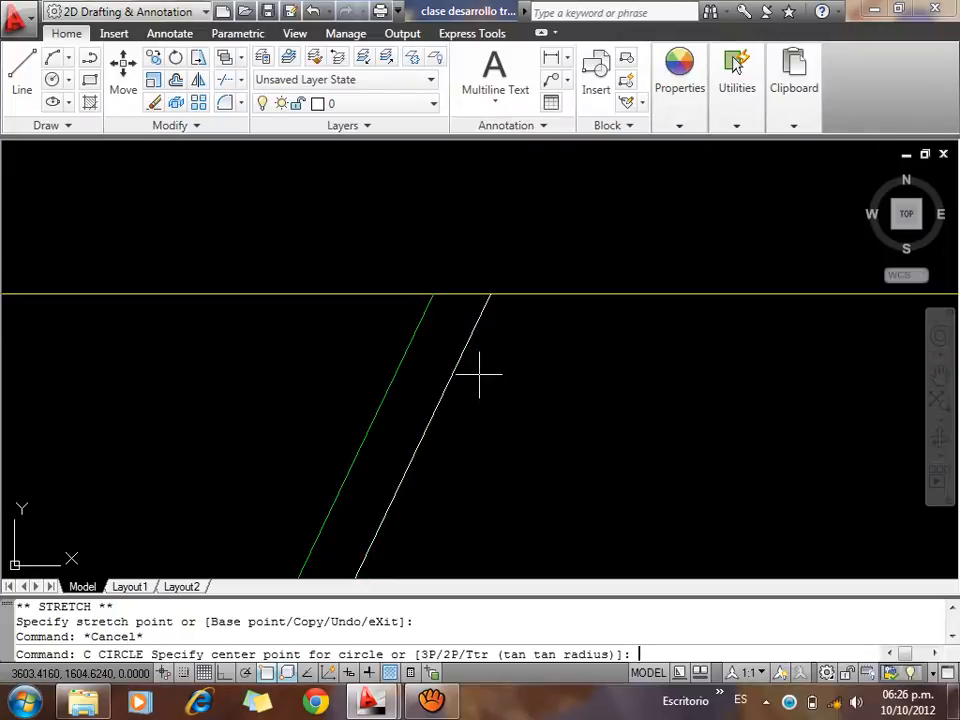
left_click(488, 295)
scroll(611, 275, "down", 3)
scroll(602, 283, "up", 5)
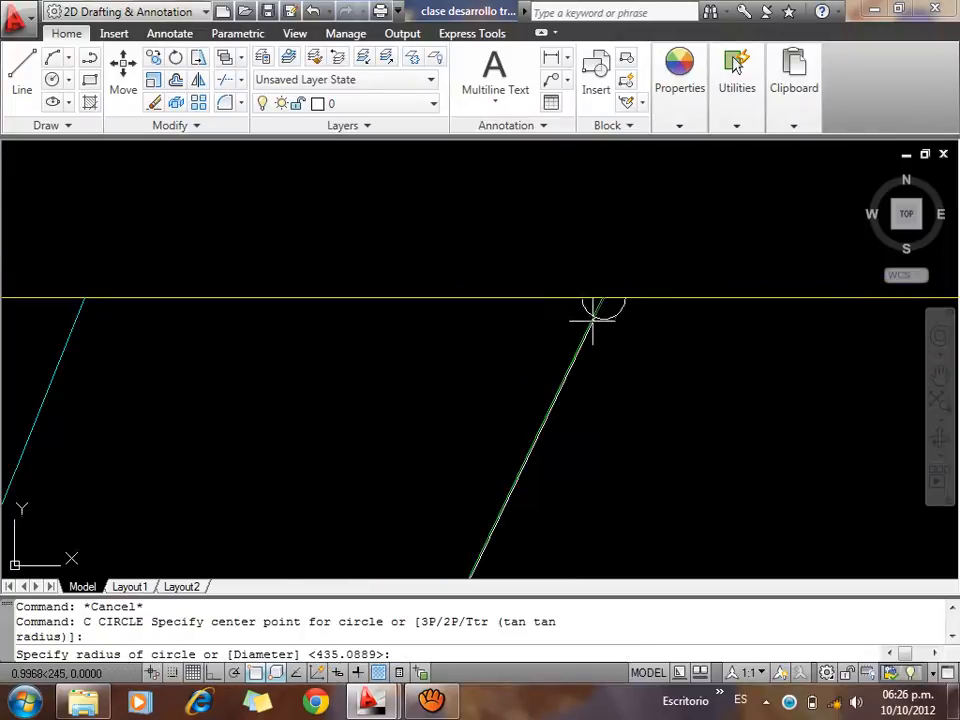
scroll(491, 410, "down", 4)
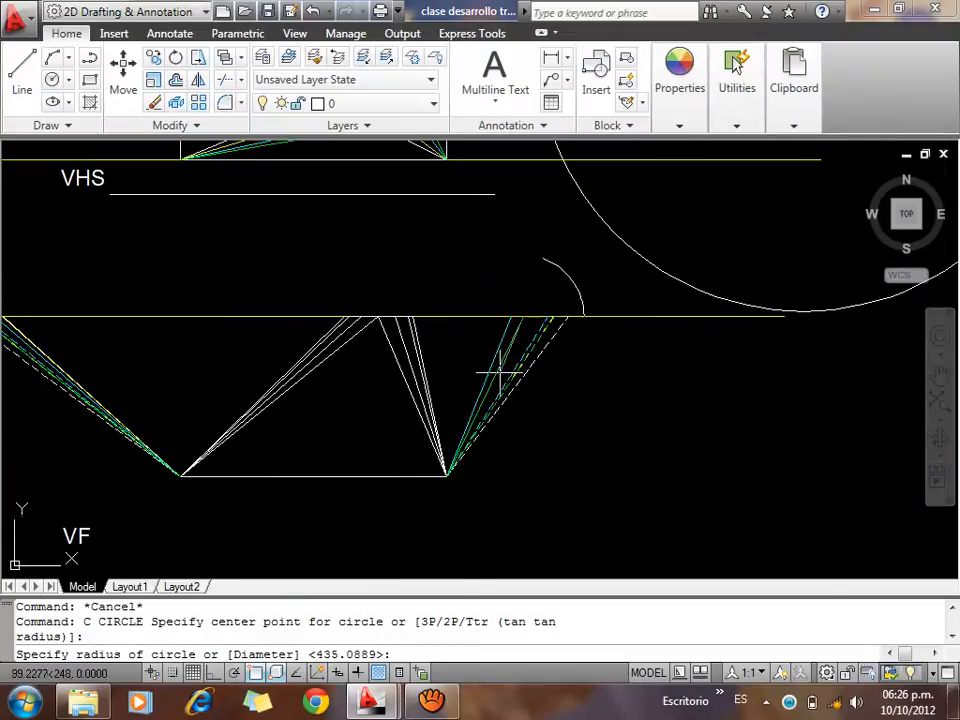
left_click(448, 471)
Move the right fan's true-length circle by its centre from VF to the free end of the development's lowest fan line, and clear the selection
left_click(586, 508)
left_click(542, 408)
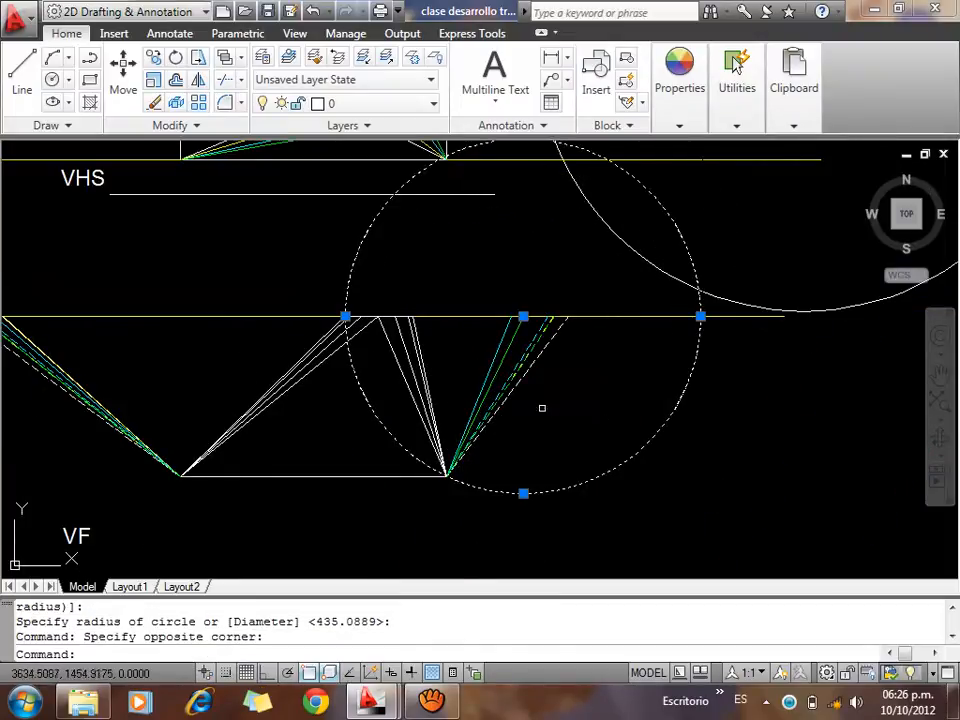
left_click(523, 316)
scroll(433, 386, "down", 3)
scroll(575, 340, "up", 6)
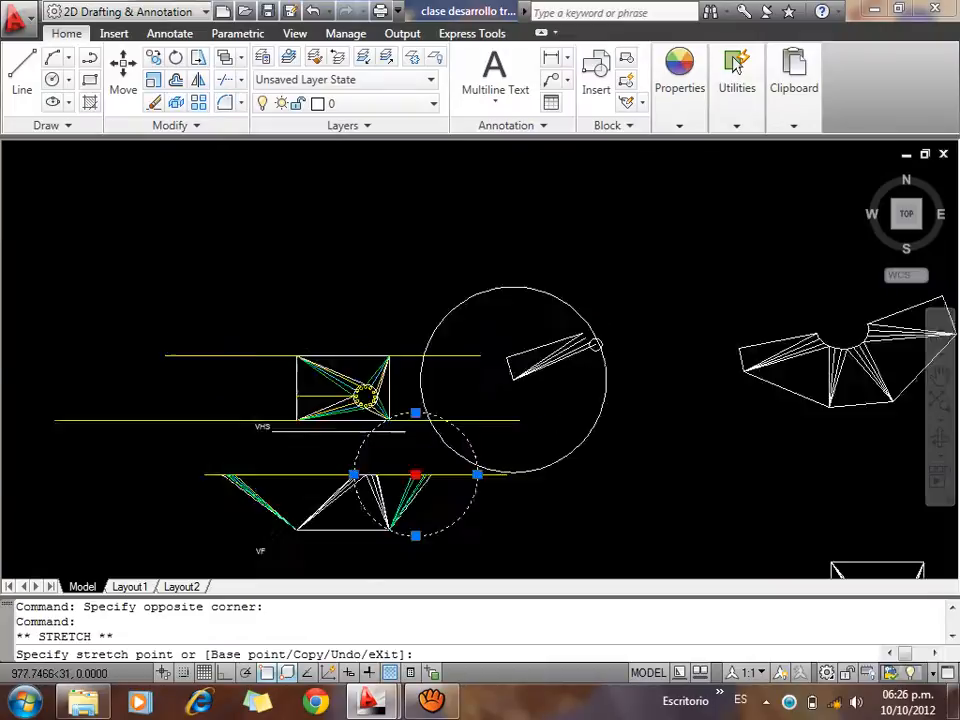
key("Escape")
scroll(580, 335, "down", 2)
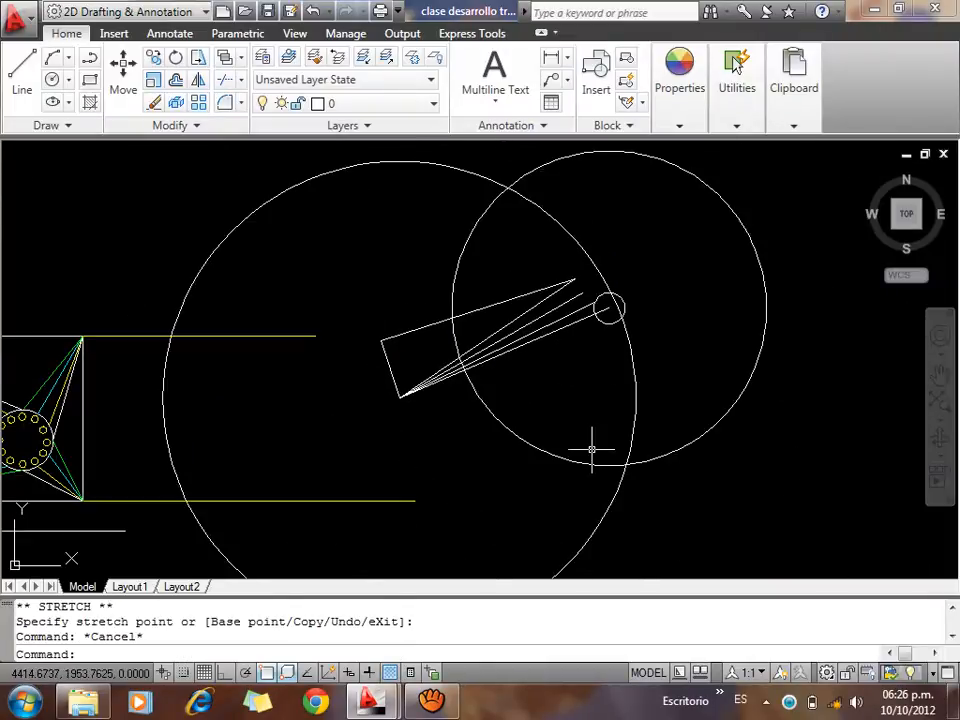
Draw connected lines from the development's bottom vertex to the two large circles' lower intersection, then to the lowest fan line's free end
left_click(401, 398)
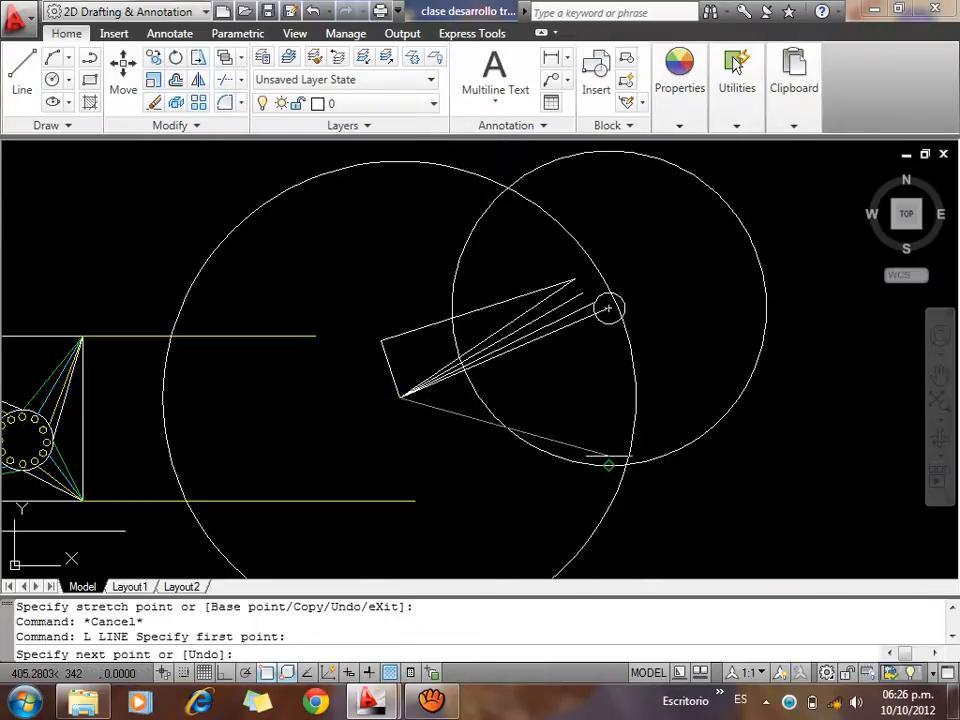
left_click(611, 460)
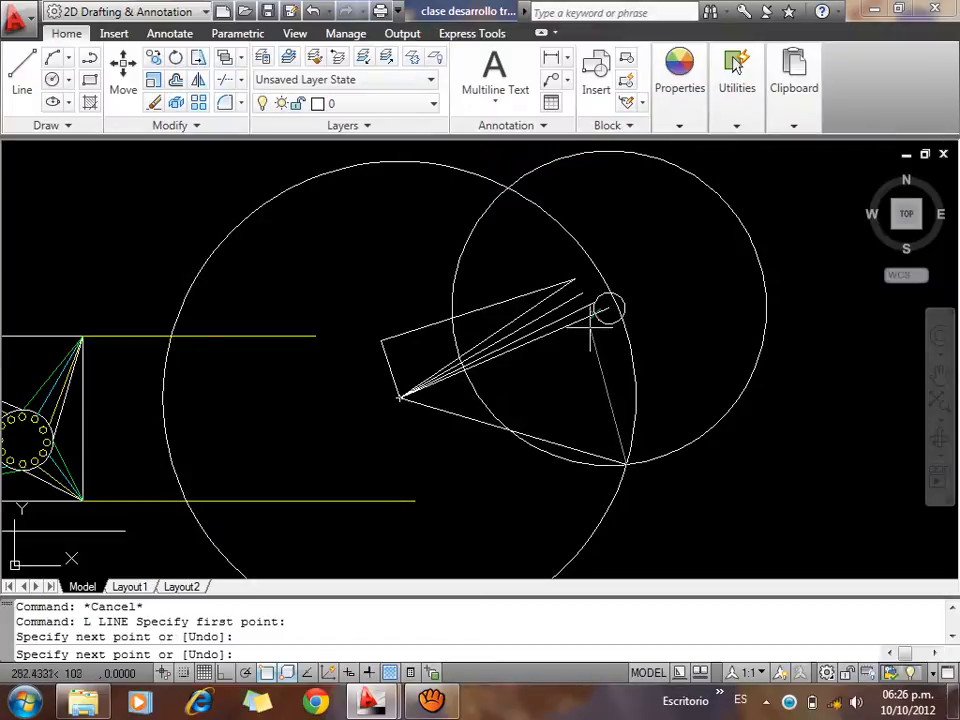
key("Escape")
left_click(609, 308)
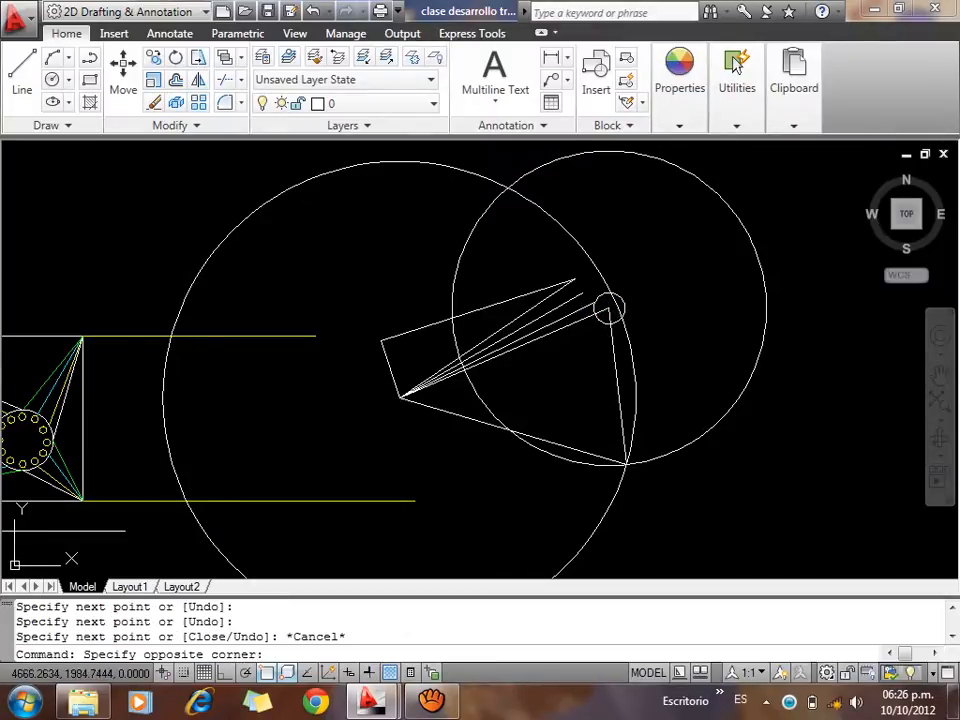
Erase the two large construction circles around the development, keeping the small division circle
left_click(678, 368)
key("Delete")
left_click(349, 268)
left_click(225, 204)
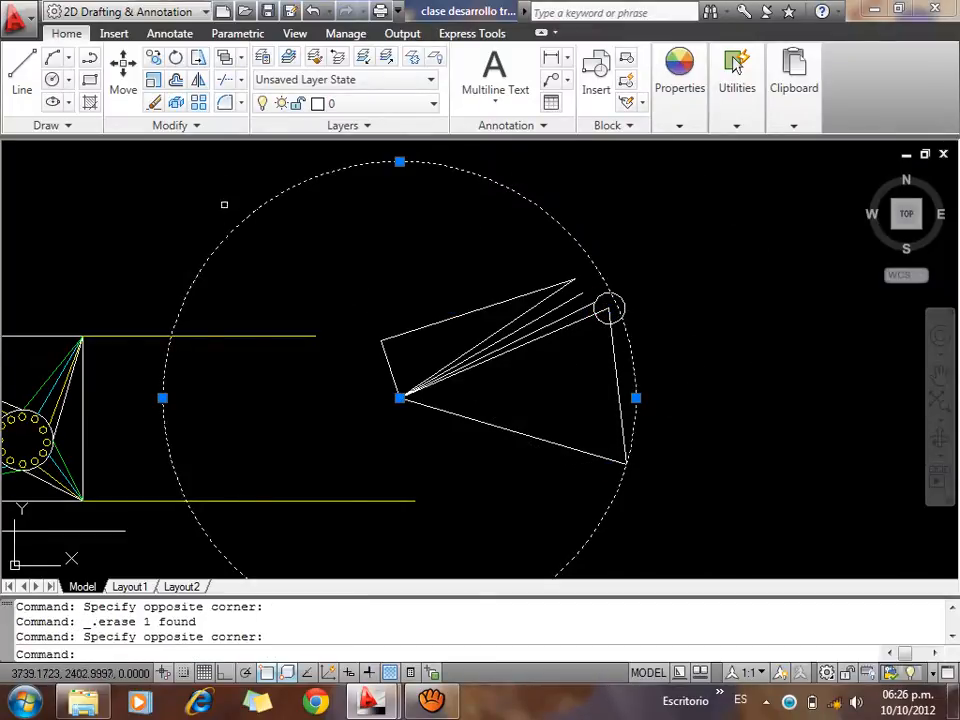
key("Delete")
Compare the development with the finished pattern and examine the fan at the rectangle's lower-right corner in VHS
scroll(449, 378, "down", 4)
scroll(820, 428, "up", 2)
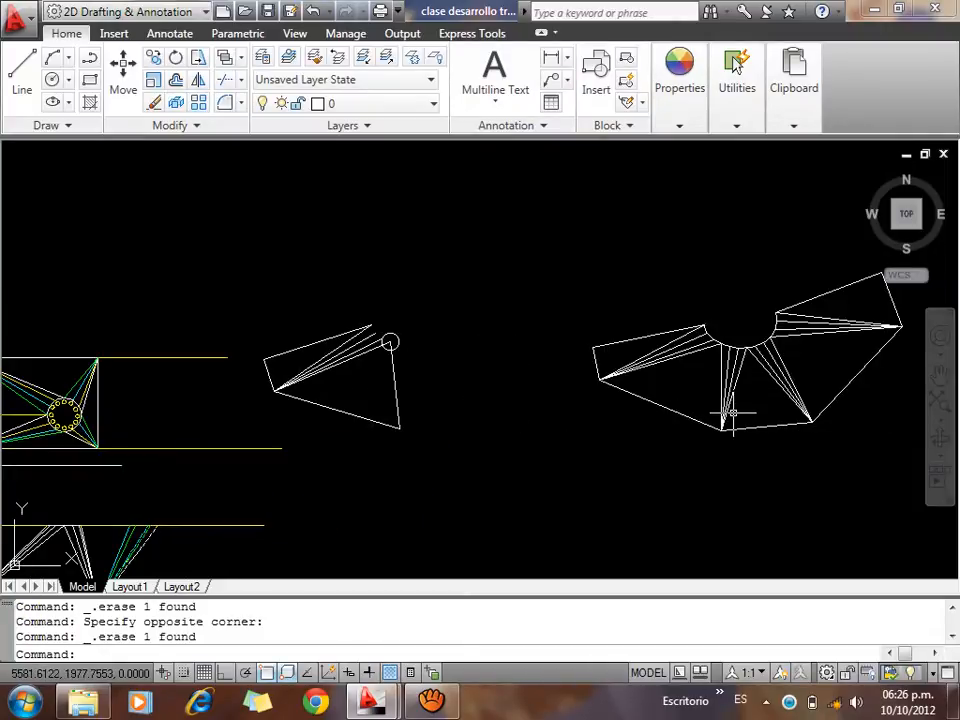
scroll(200, 450, "down", 2)
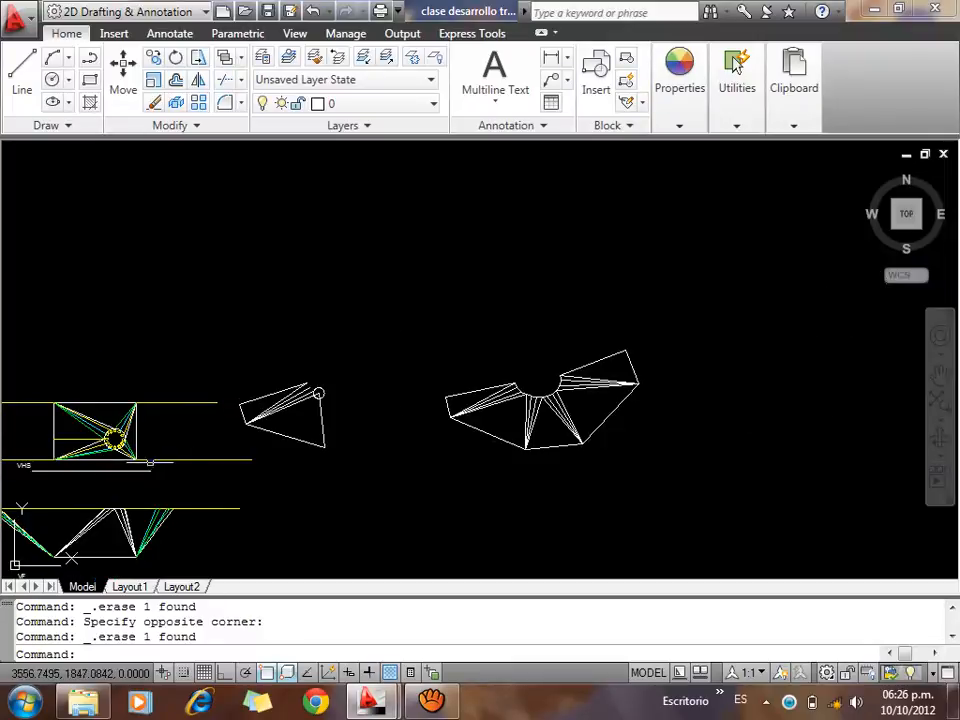
scroll(112, 455, "up", 5)
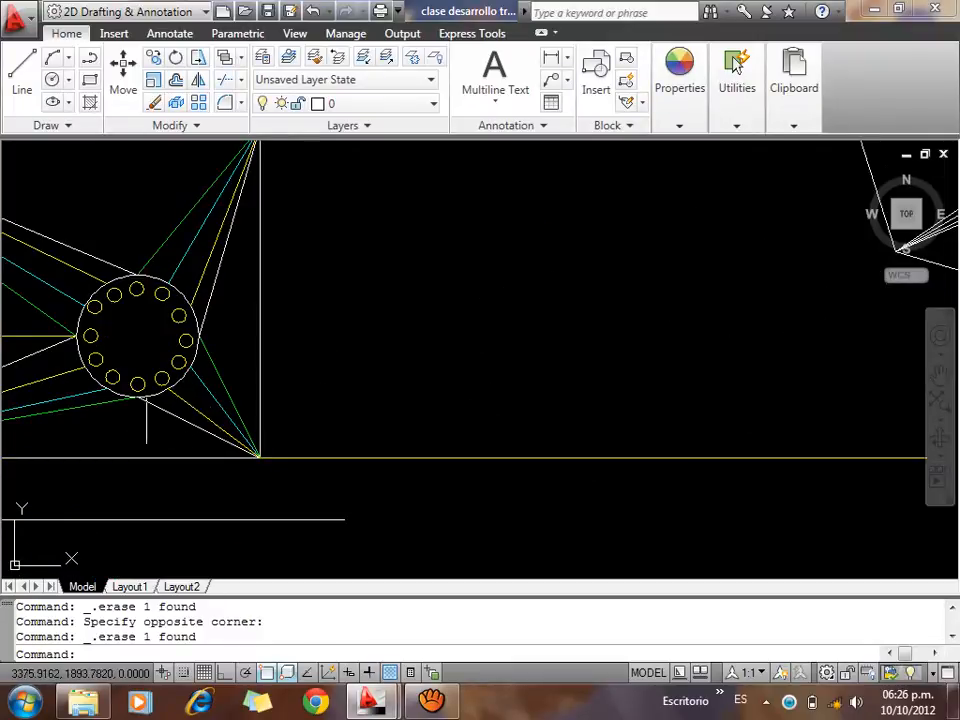
scroll(180, 400, "down", 2)
middle_click_drag(675, 268, 535, 298)
scroll(560, 268, "down", 2)
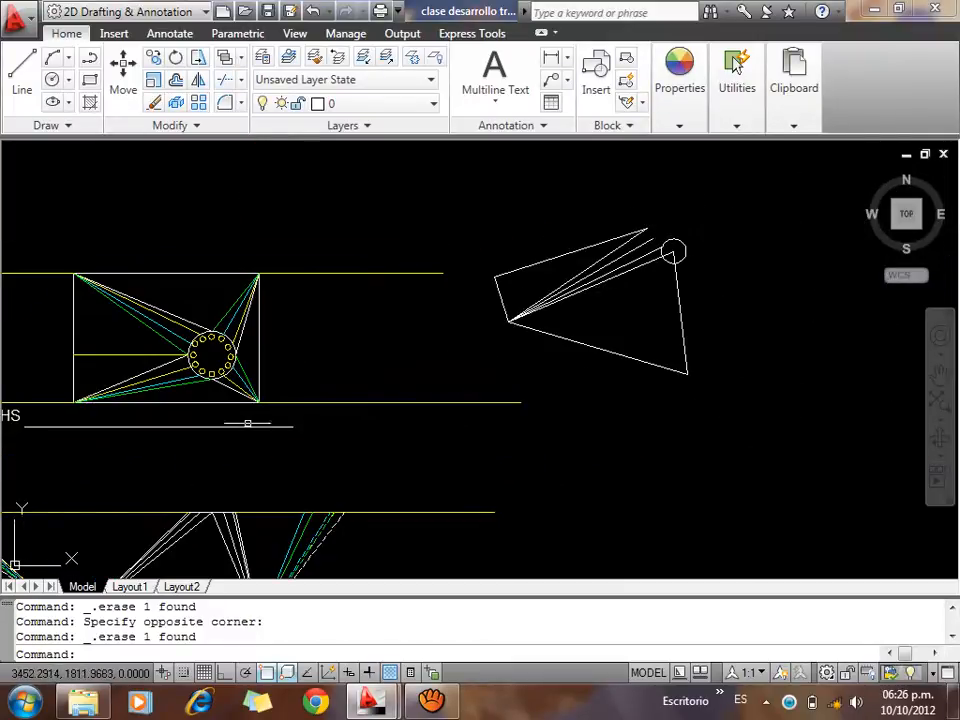
scroll(200, 382, "up", 5)
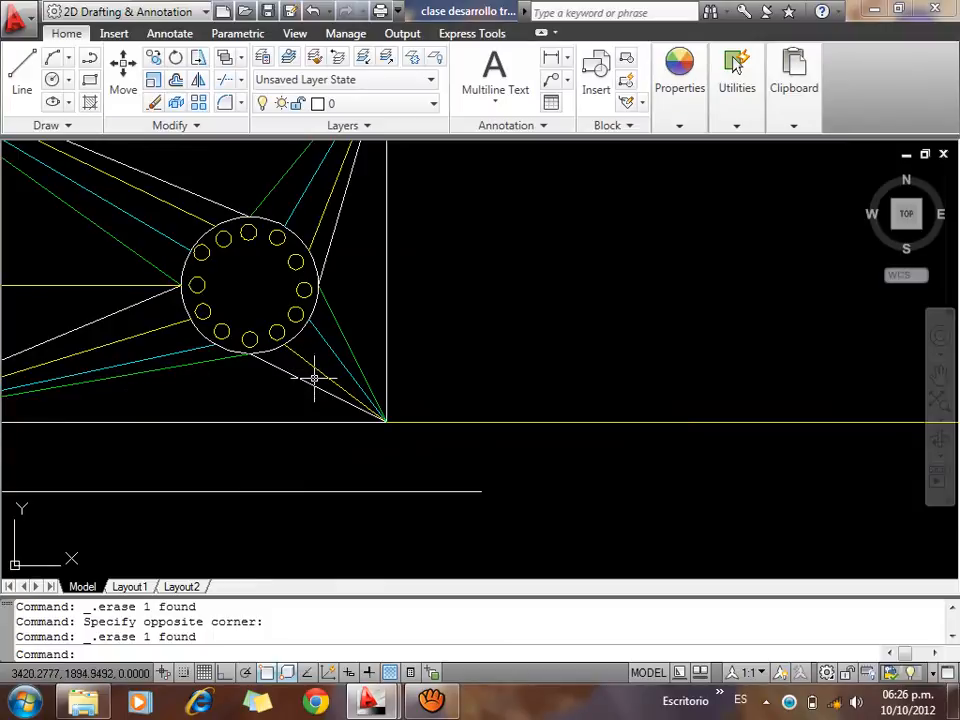
Examine the overlapping green and white lines in VF's right fan at close range
scroll(372, 388, "down", 3)
middle_click_drag(372, 388, 372, 223)
scroll(381, 418, "up", 4)
middle_click_drag(574, 387, 291, 522)
scroll(553, 300, "up", 5)
scroll(580, 263, "down", 2)
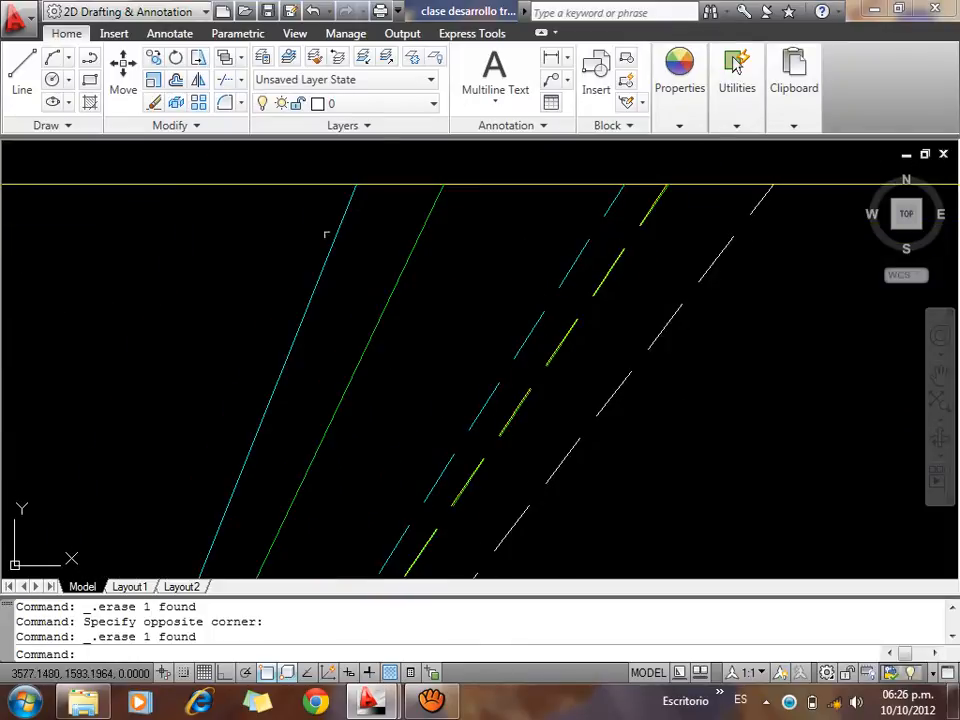
scroll(514, 291, "up", 8)
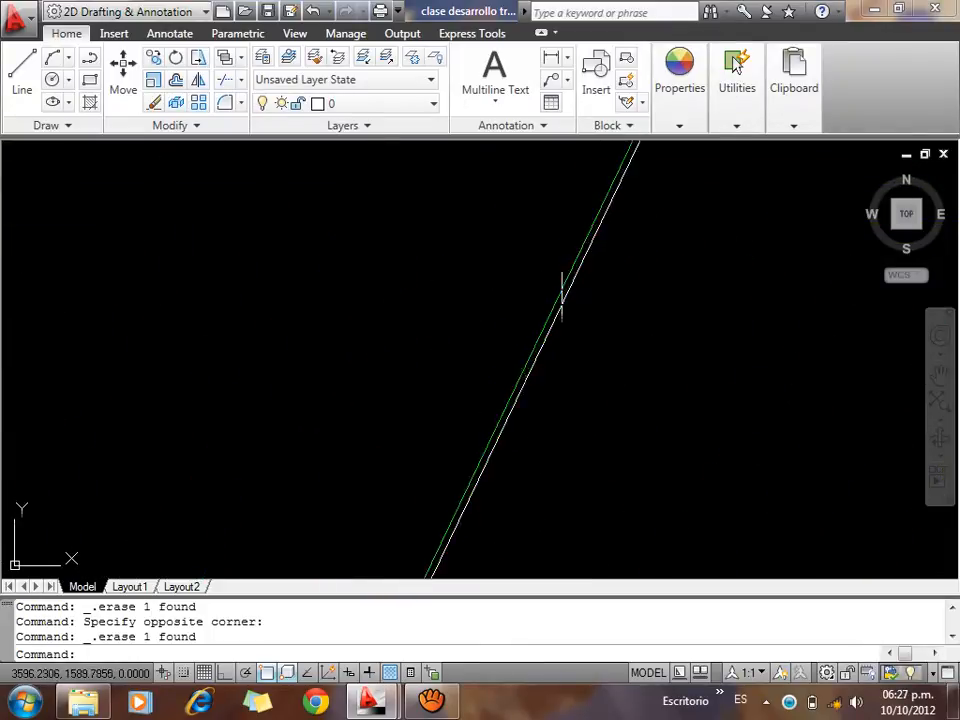
scroll(575, 298, "up", 1)
scroll(574, 354, "down", 5)
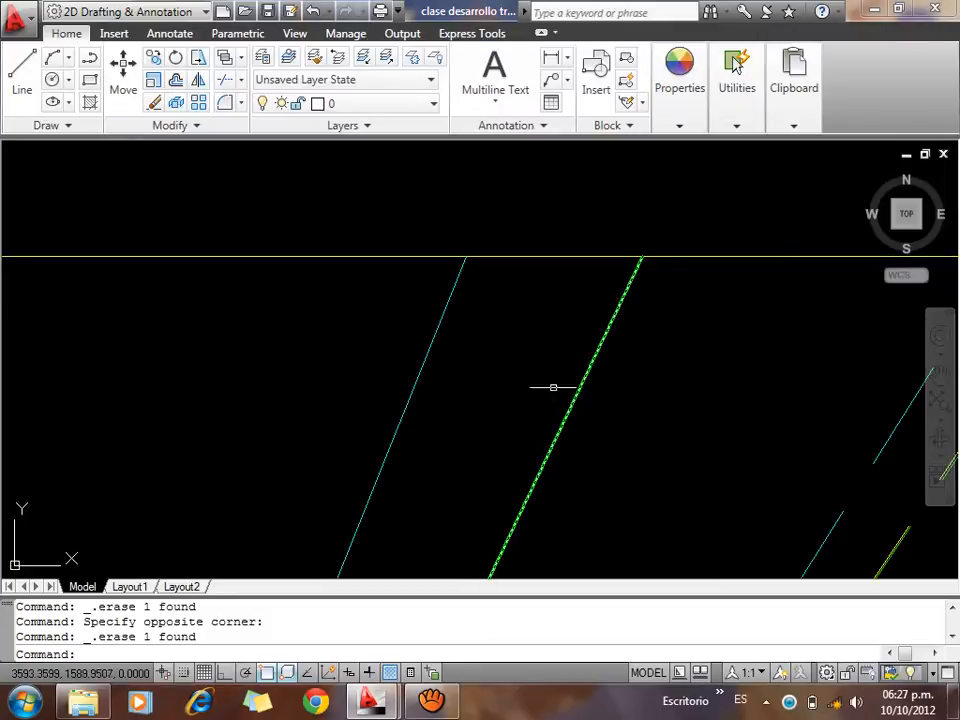
In VF, draw a circle centred at the upper end of the right fan's solid yellow line, passing through the base's right corner
scroll(471, 286, "up", 6)
scroll(447, 172, "up", 7)
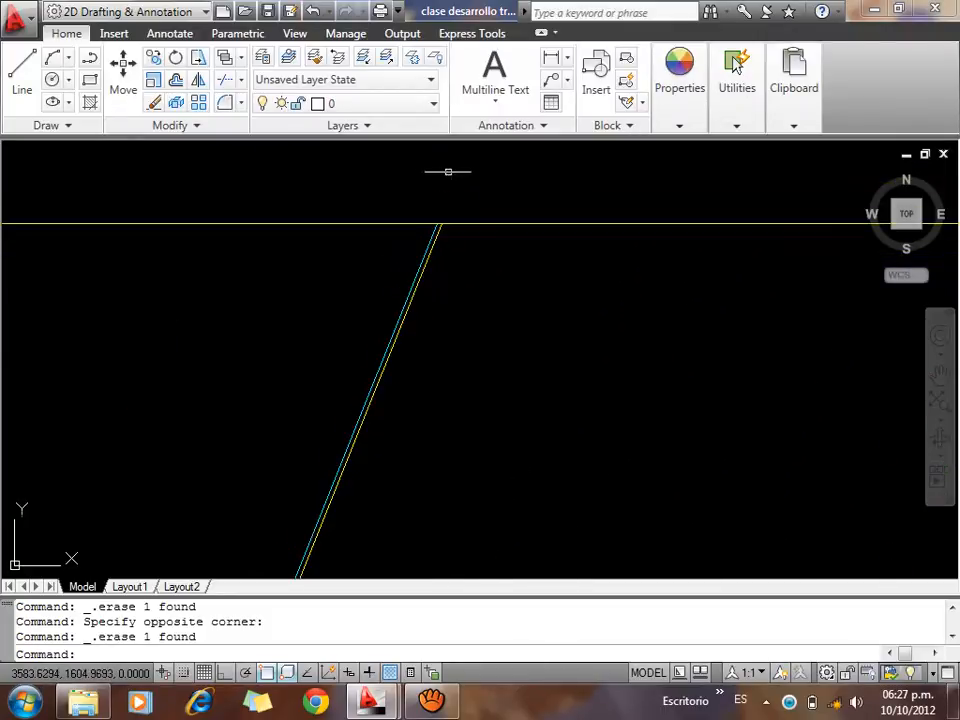
scroll(430, 225, "up", 5)
type("c")
key("Return")
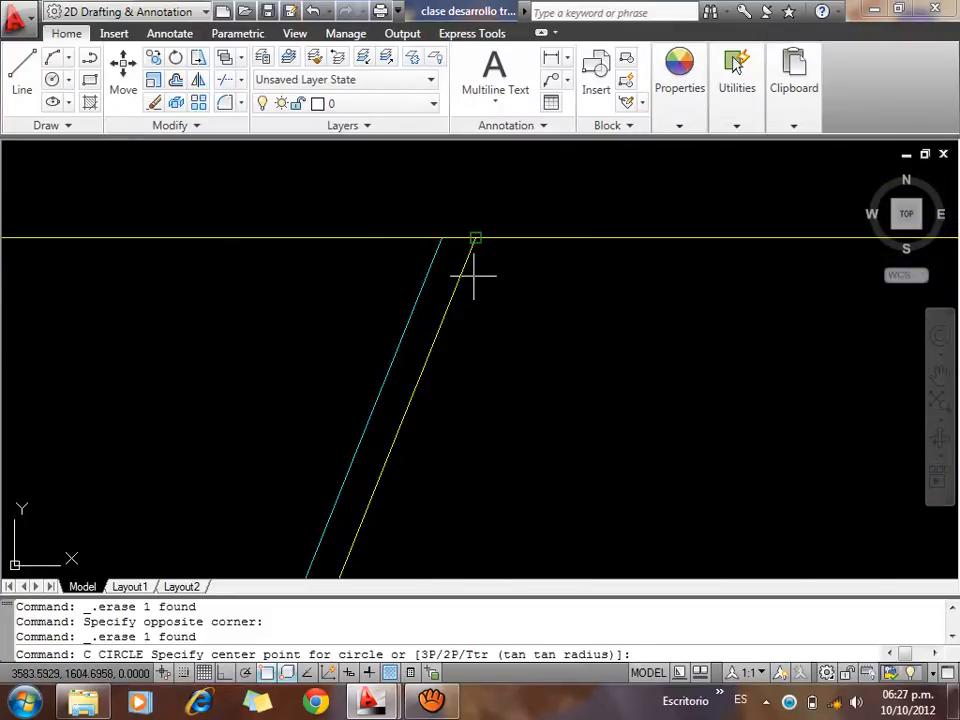
left_click(476, 237)
scroll(514, 228, "down", 8)
scroll(506, 268, "down", 8)
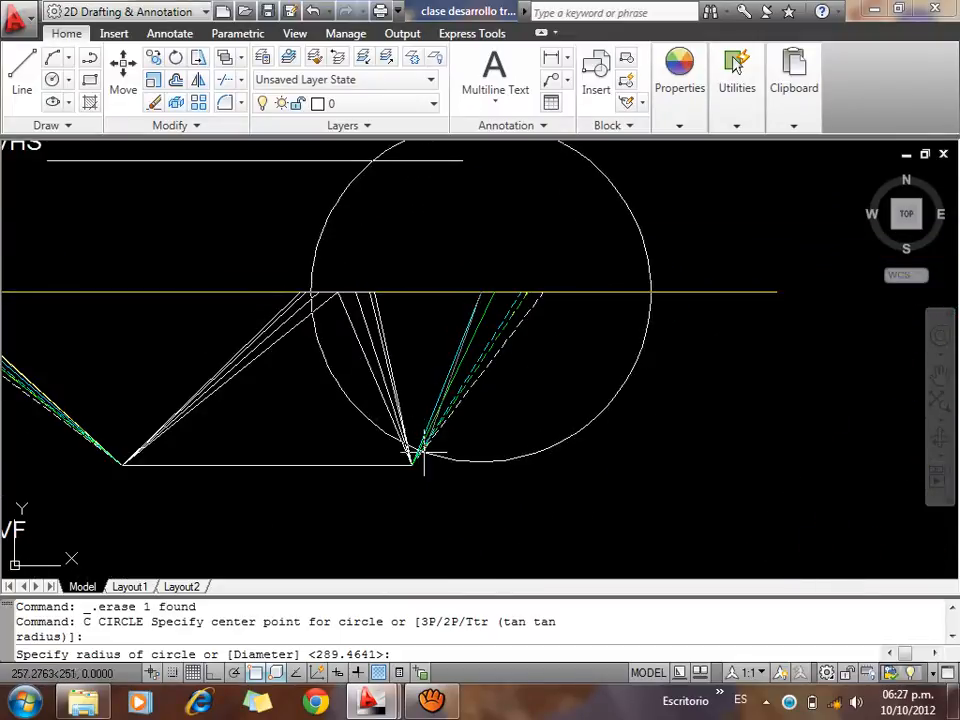
left_click(423, 453)
Move the yellow line's true-length circle by its centre from VF to the development's new lower-right vertex, and clear the selection
left_click(573, 509)
left_click(541, 422)
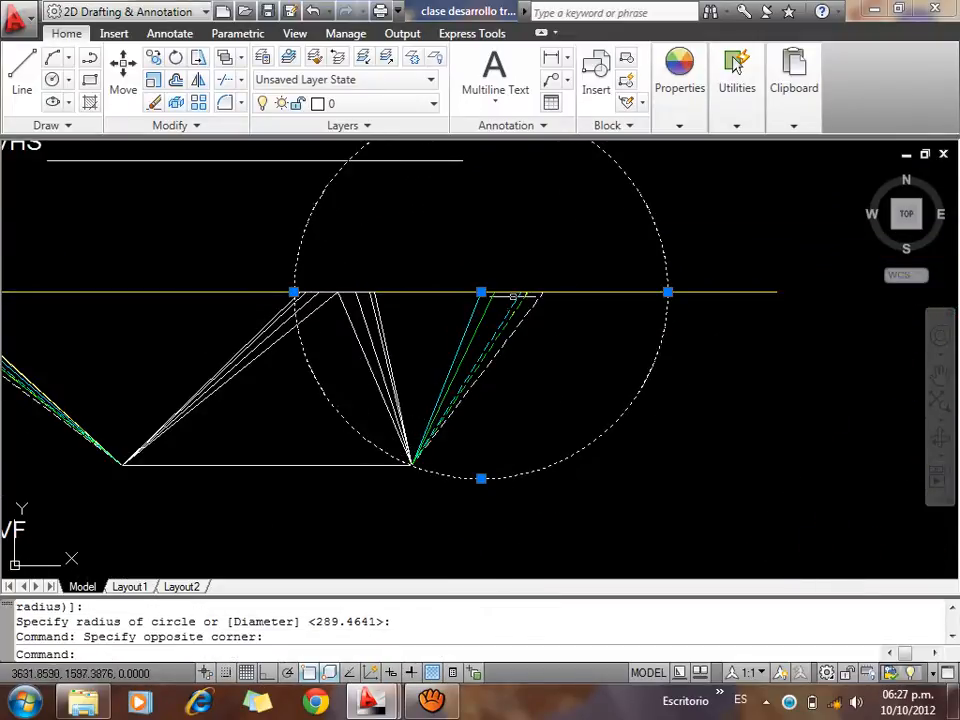
left_click(481, 291)
scroll(561, 373, "down", 4)
scroll(645, 255, "up", 3)
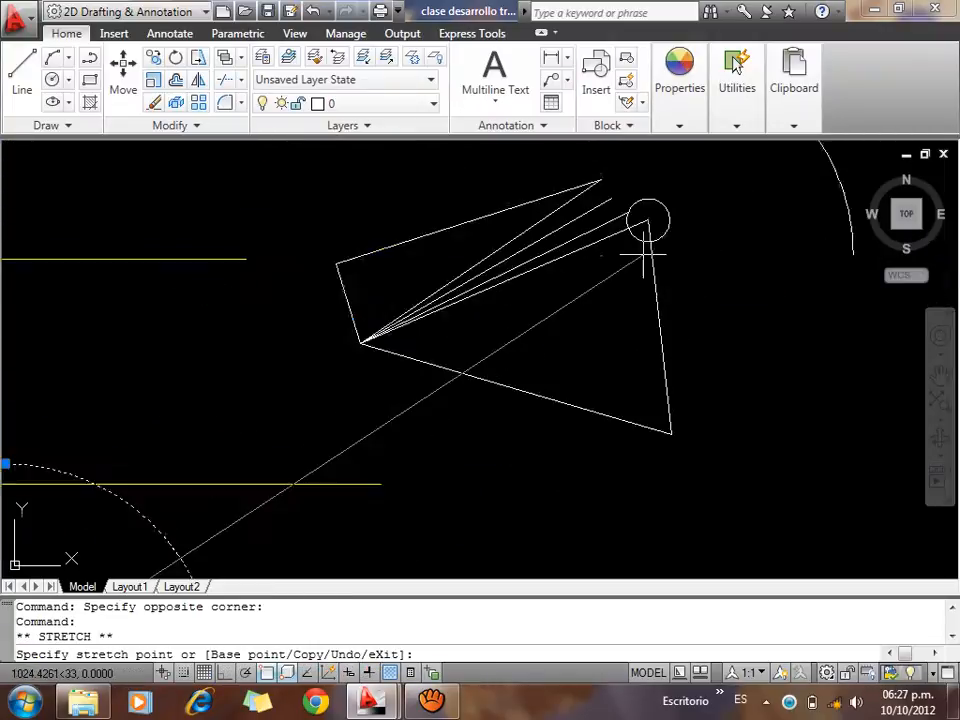
scroll(645, 255, "up", 2)
left_click(676, 502)
key("Escape")
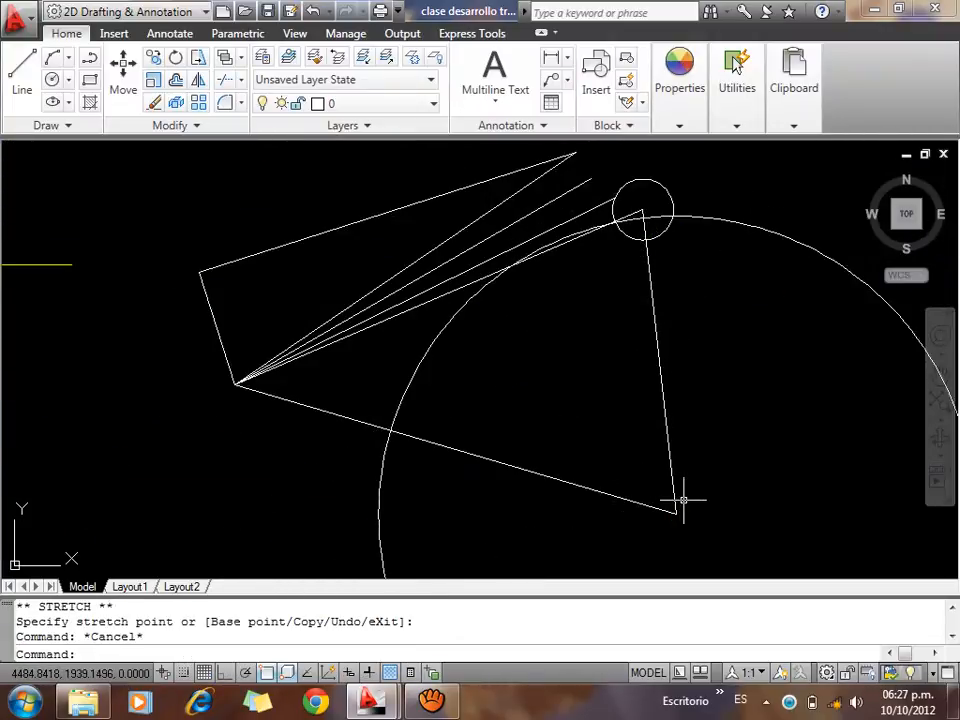
Draw a line from the lower-right vertex to the true-length circle's outer intersection with the small division circle, then erase the large circle
type("l")
key("Return")
left_click(676, 513)
left_click(676, 215)
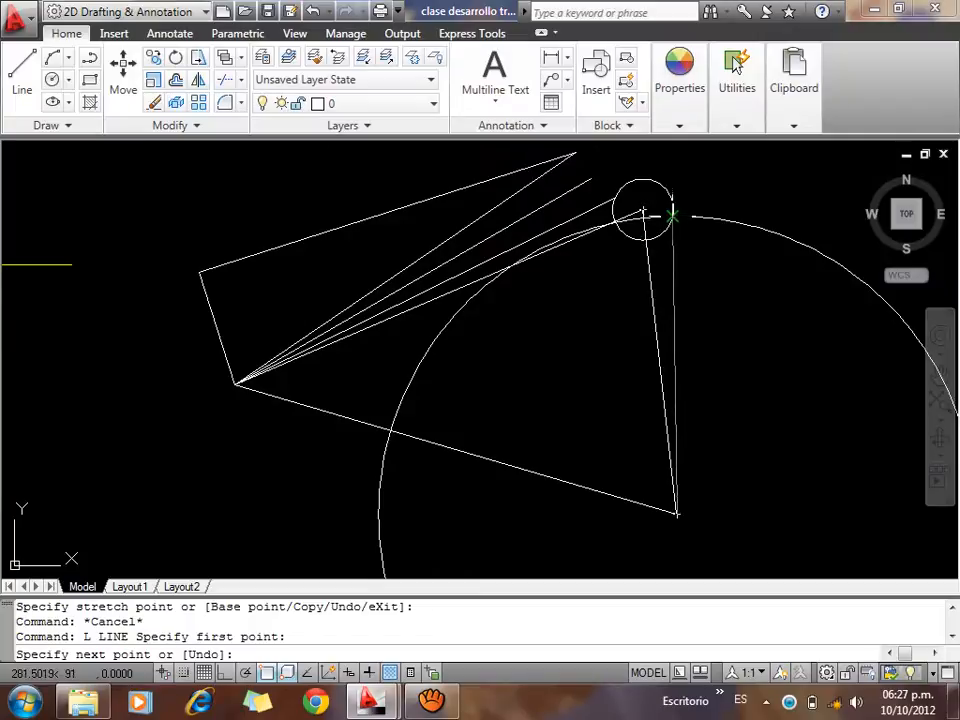
key("Escape")
left_click_drag(771, 216, 735, 290)
key("Delete")
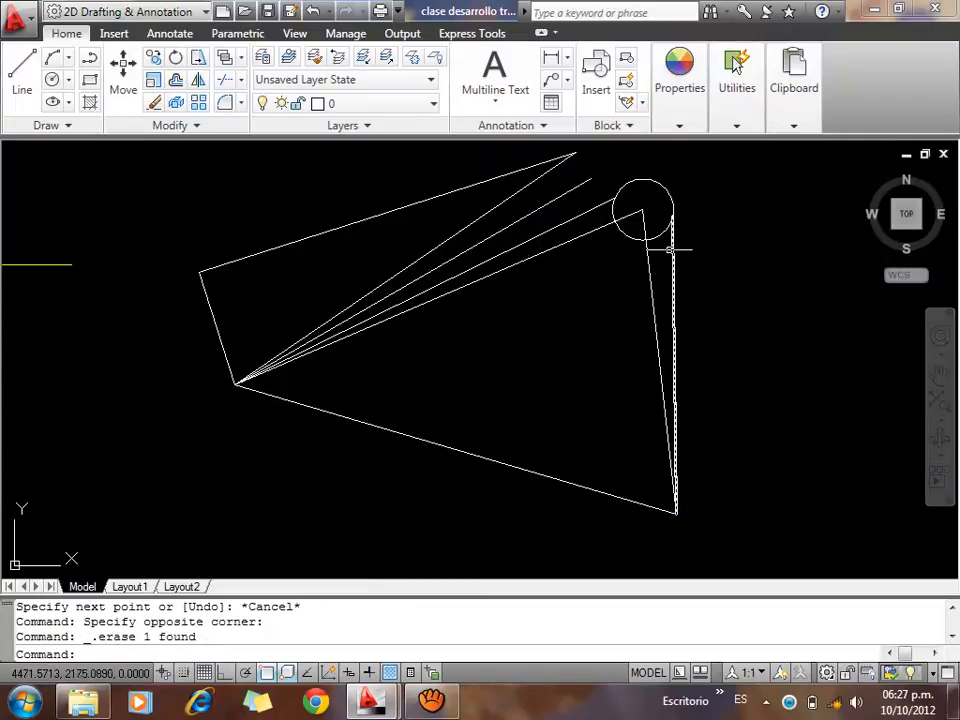
Move the small division circle by its centre to the upper end of the newly drawn line, and clear the selection
left_click(687, 186)
left_click(655, 199)
type("m")
key("Return")
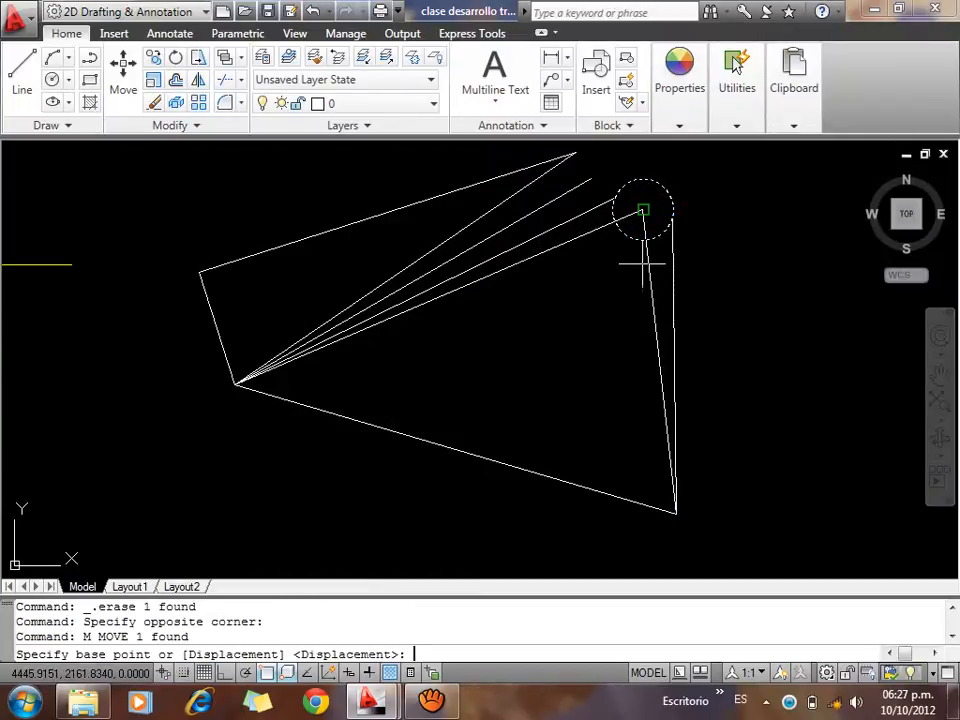
left_click(642, 209)
left_click(673, 216)
key("Escape")
scroll(718, 258, "down", 4)
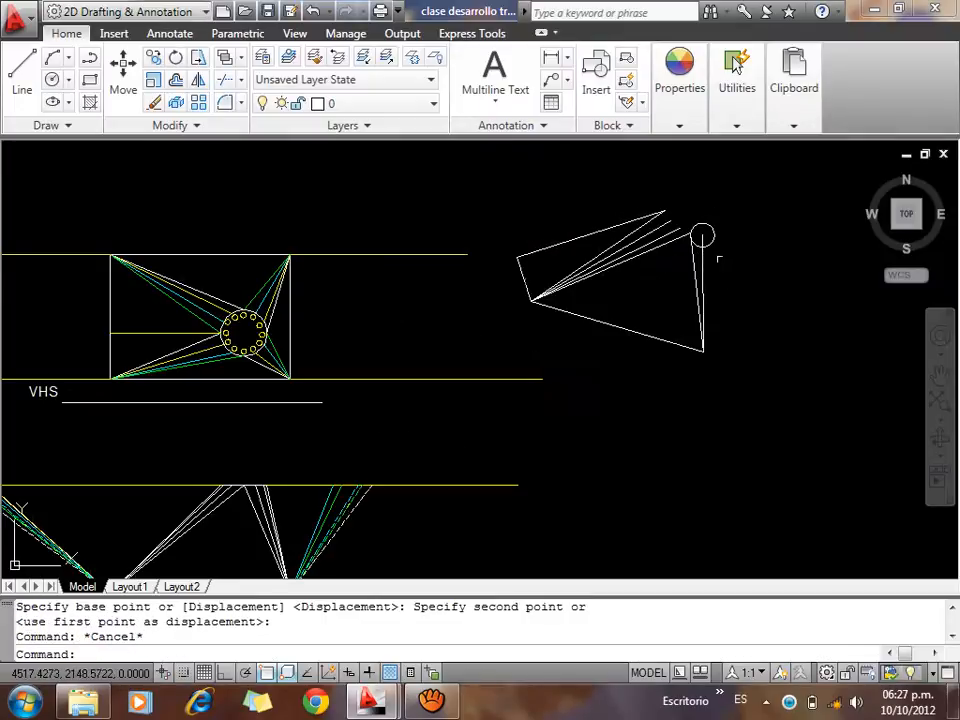
Draw a circle centred on the upper end of the solid cyan line in the VF view, with its radius reaching the base's right corner
scroll(222, 390, "up", 5)
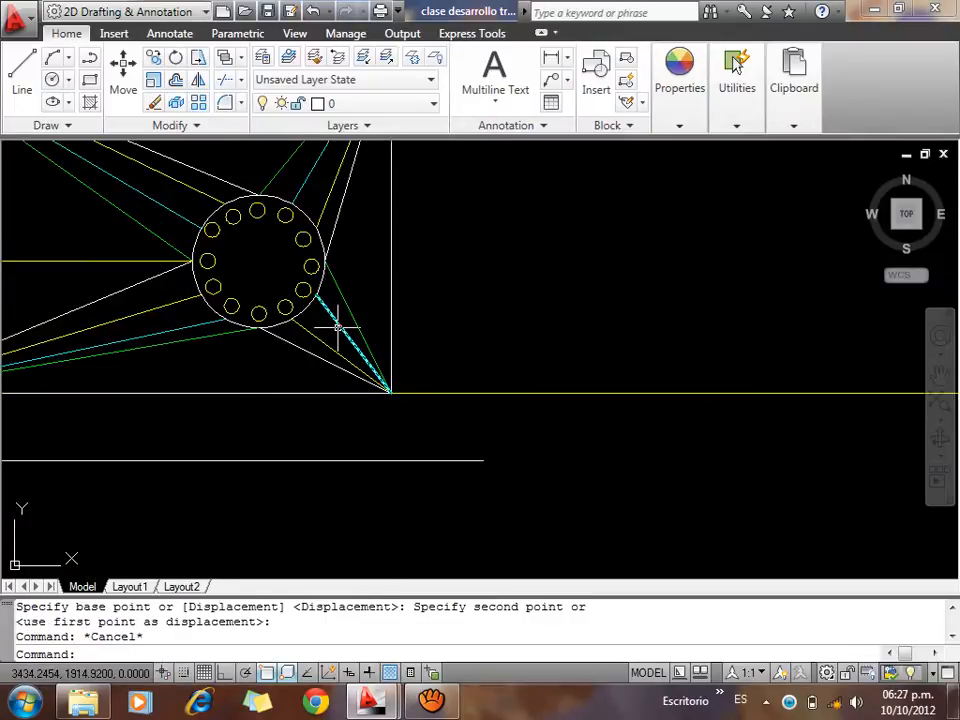
scroll(379, 259, "down", 5)
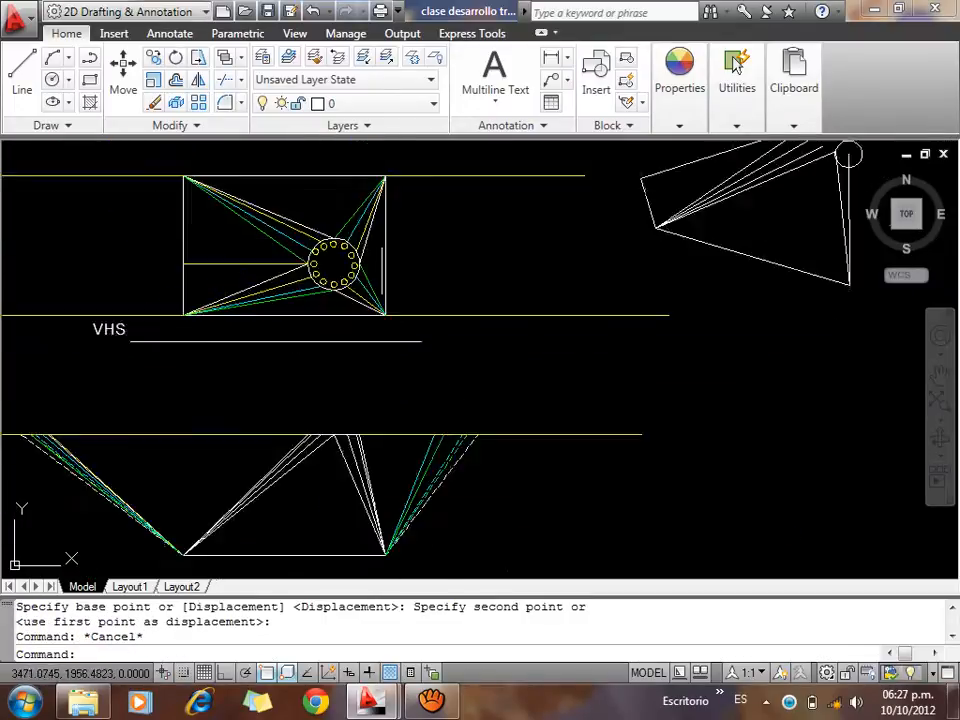
scroll(403, 425, "up", 3)
scroll(402, 386, "up", 5)
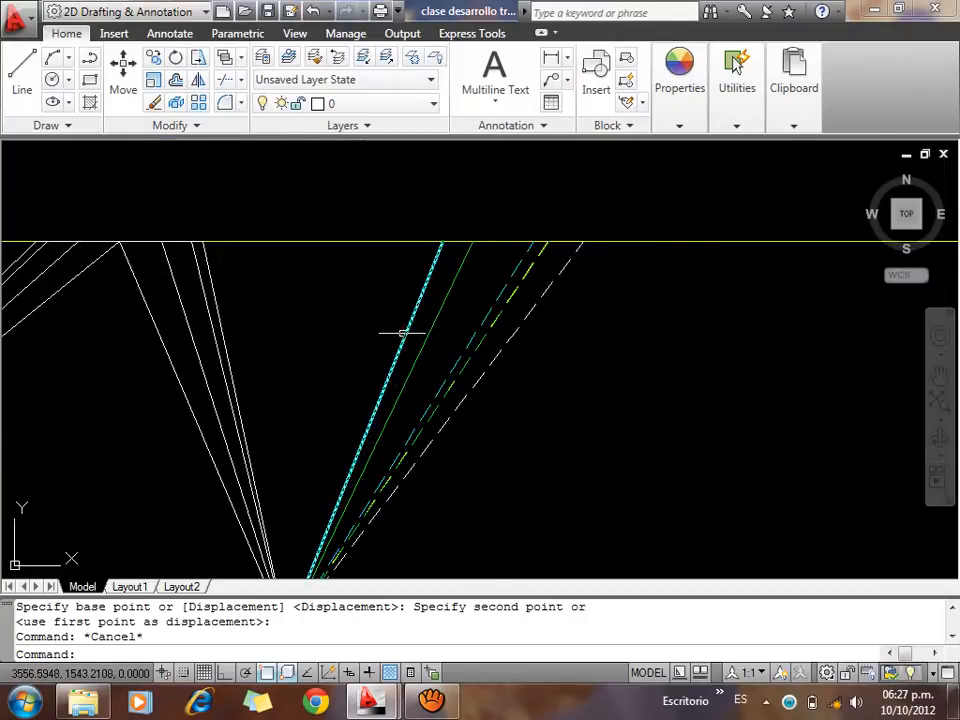
scroll(437, 245, "up", 8)
scroll(465, 210, "up", 3)
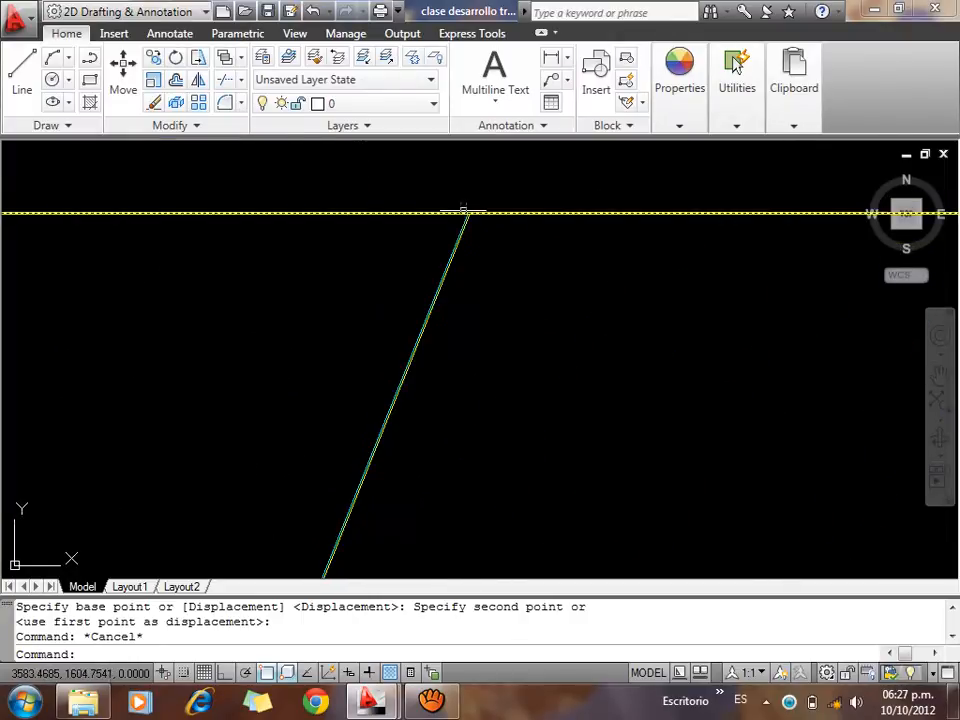
scroll(465, 208, "up", 4)
type("c")
key("Return")
left_click(490, 283)
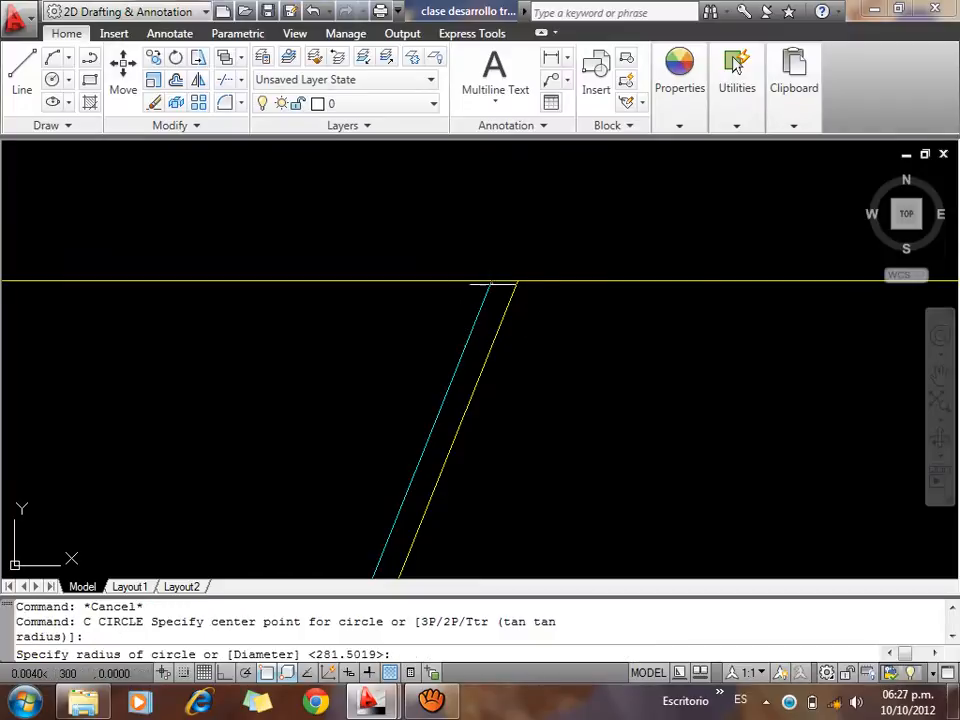
scroll(522, 268, "up", 3)
scroll(522, 283, "down", 4)
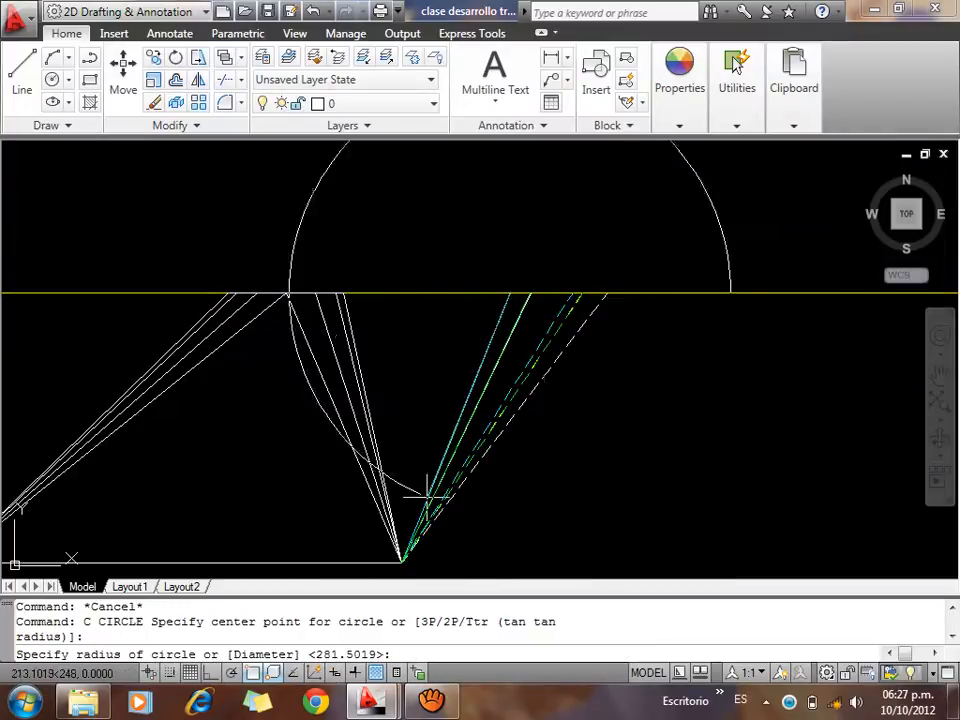
left_click(401, 557)
Move the large circle by its centre onto the lower-right vertex of the partial development
left_click(736, 500)
left_click(677, 434)
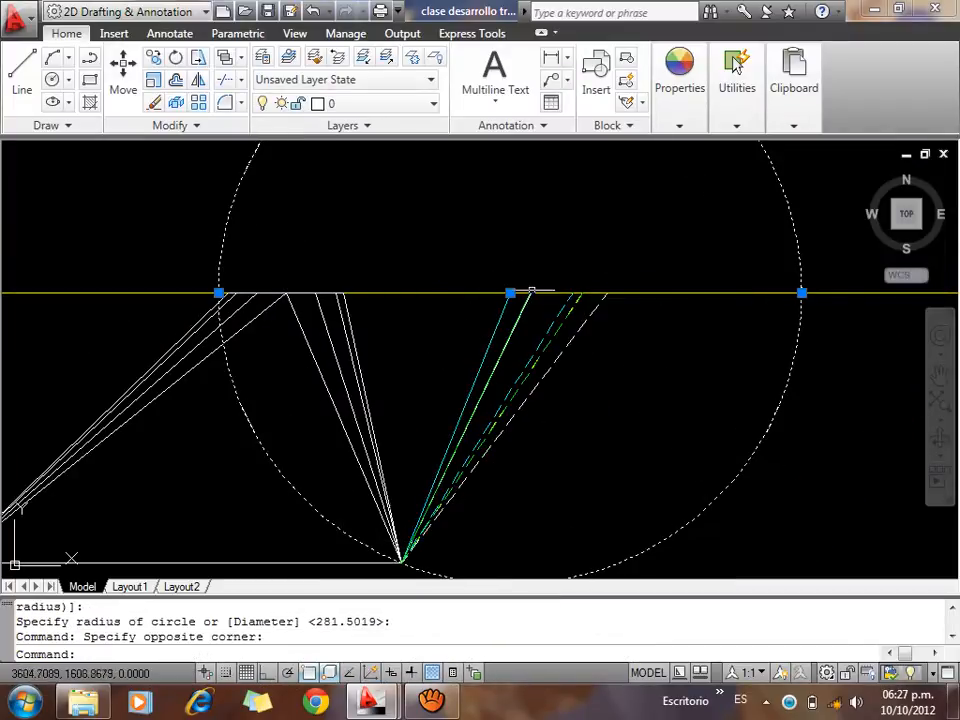
left_click(510, 293)
scroll(386, 403, "down", 2)
scroll(367, 436, "down", 8)
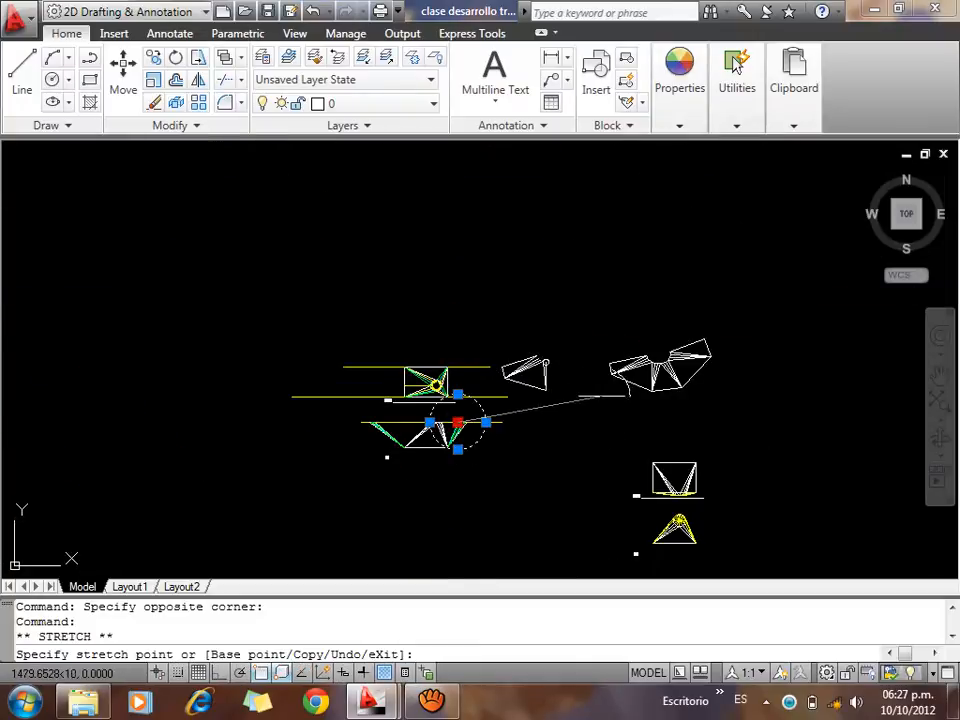
scroll(580, 389, "up", 12)
left_click(443, 480)
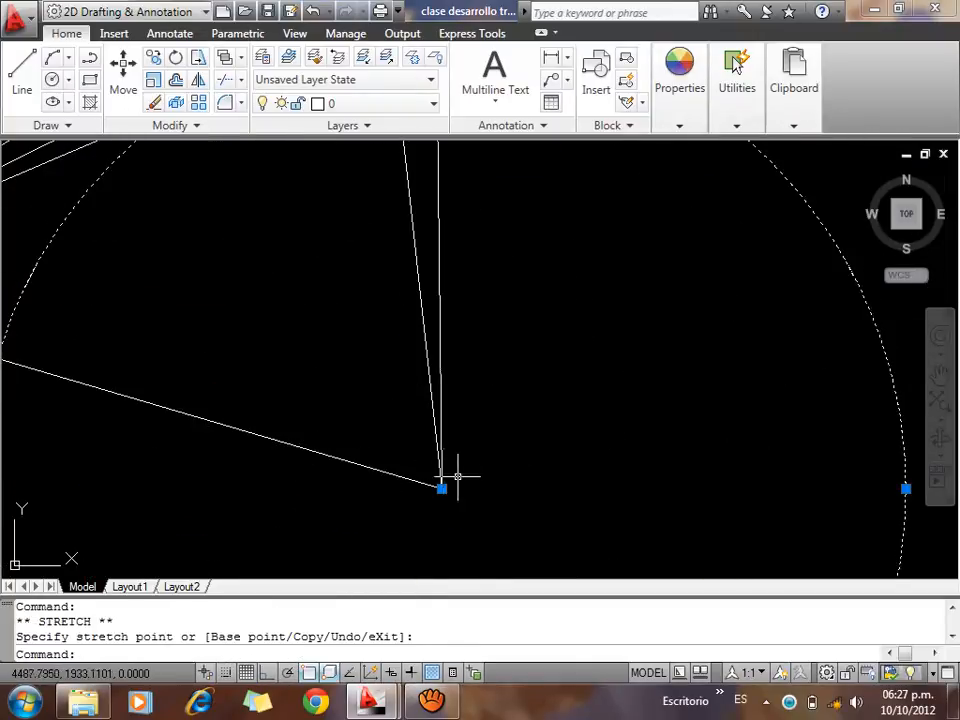
key("Escape")
Draw a line from the development's lower-right vertex to the outer intersection of the small circle and the large circle
scroll(458, 511, "down", 6)
scroll(445, 432, "up", 4)
scroll(471, 386, "down", 2)
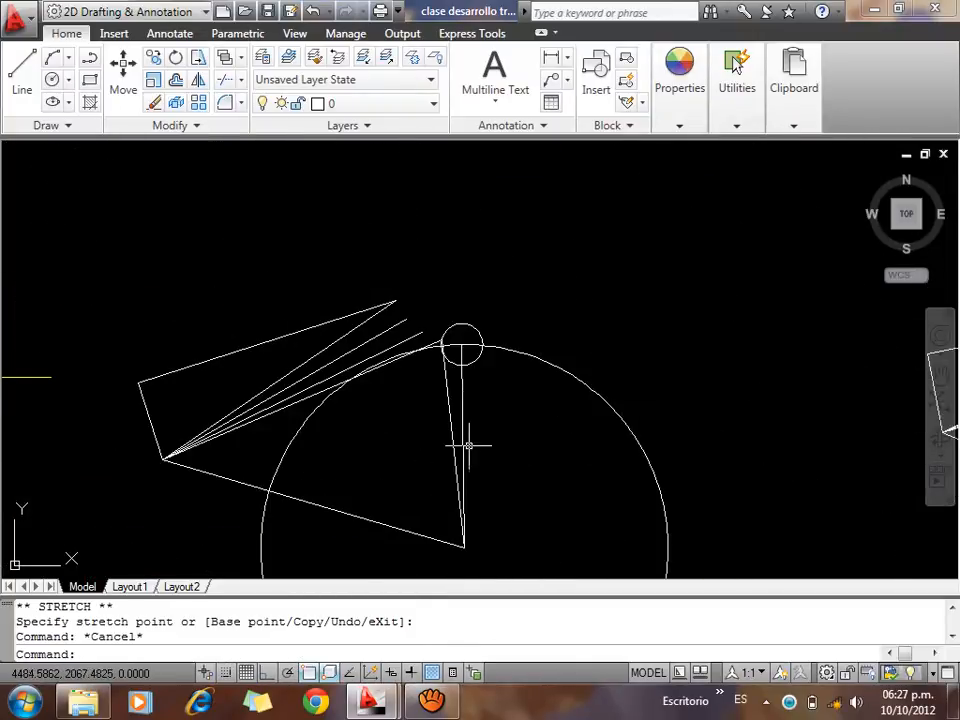
type("l")
key("Return")
left_click(463, 546)
left_click(483, 348)
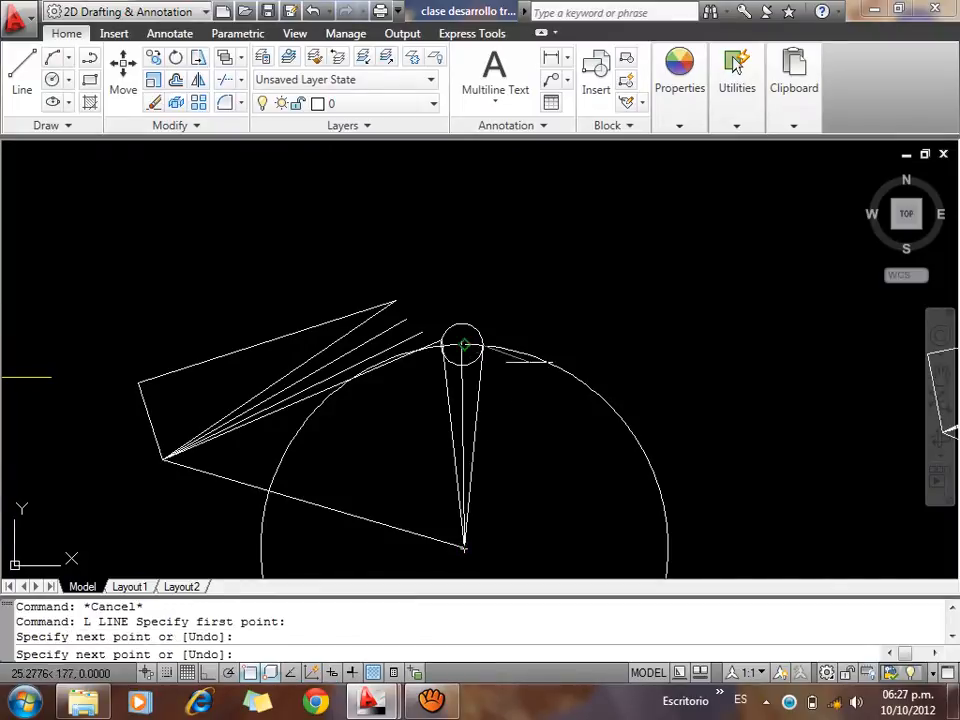
key("Escape")
Erase the large construction circle around the development's lower-right vertex
left_click(588, 366)
left_click(562, 417)
key("Delete")
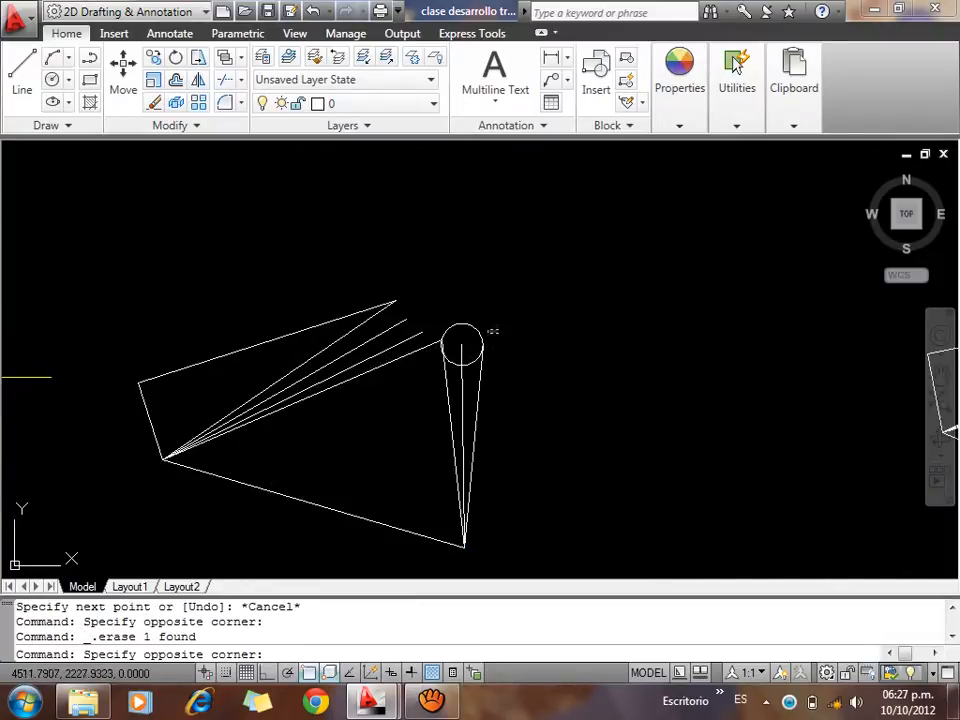
Move the small circle so its centre lies on the upper end of the newest development line
double_click(489, 326)
left_click(484, 333)
left_click(476, 350)
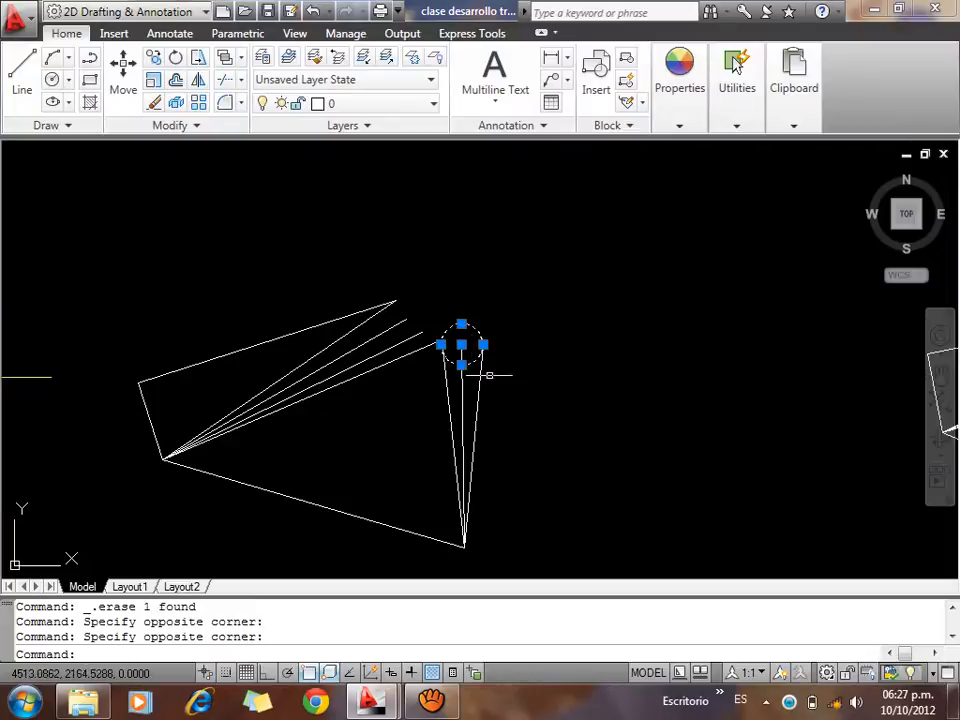
type("m")
key("Return")
left_click(467, 392)
left_click(487, 392)
key("Escape")
scroll(648, 361, "down", 1)
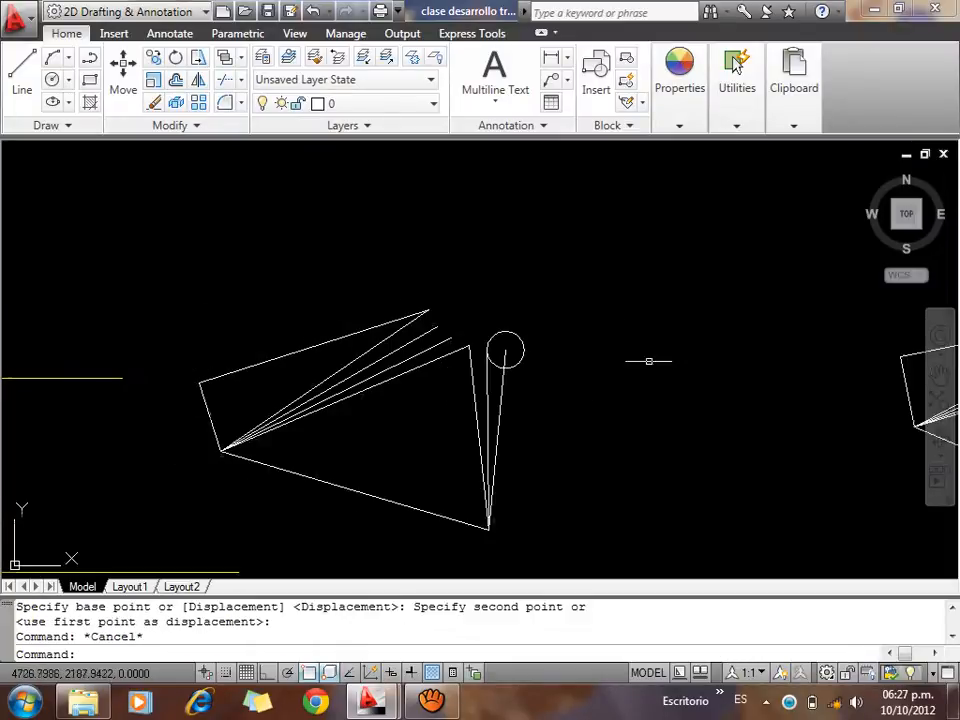
Draw a circle centred on the upper end of the solid green line in the VF view, with its radius reaching the base's right corner
middle_click_drag(221, 349, 527, 315)
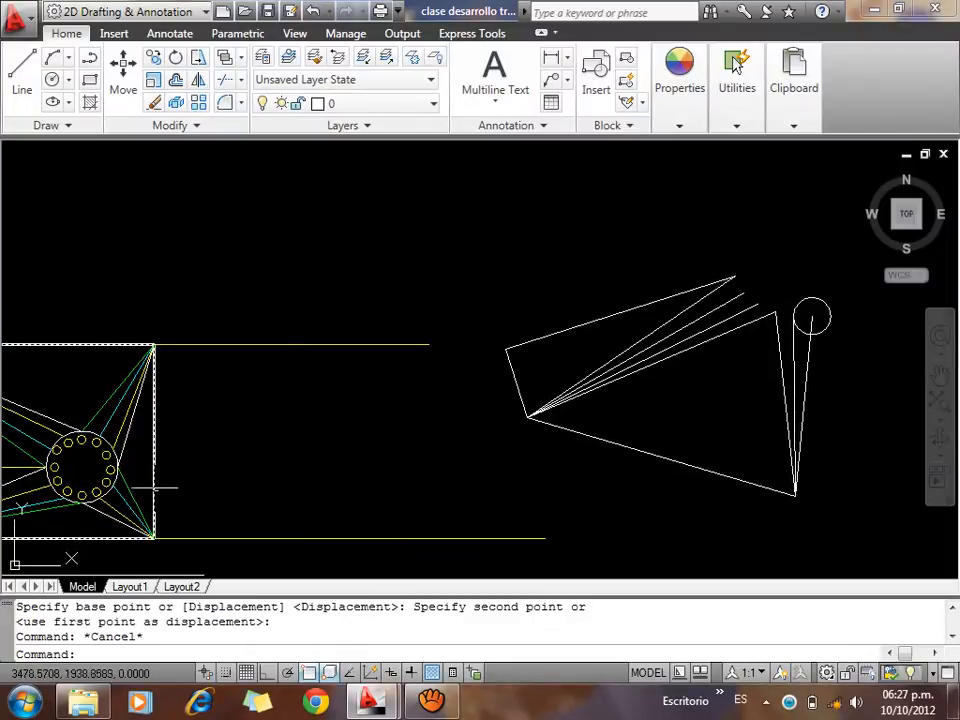
scroll(130, 501, "up", 5)
scroll(185, 422, "down", 5)
scroll(300, 475, "up", 6)
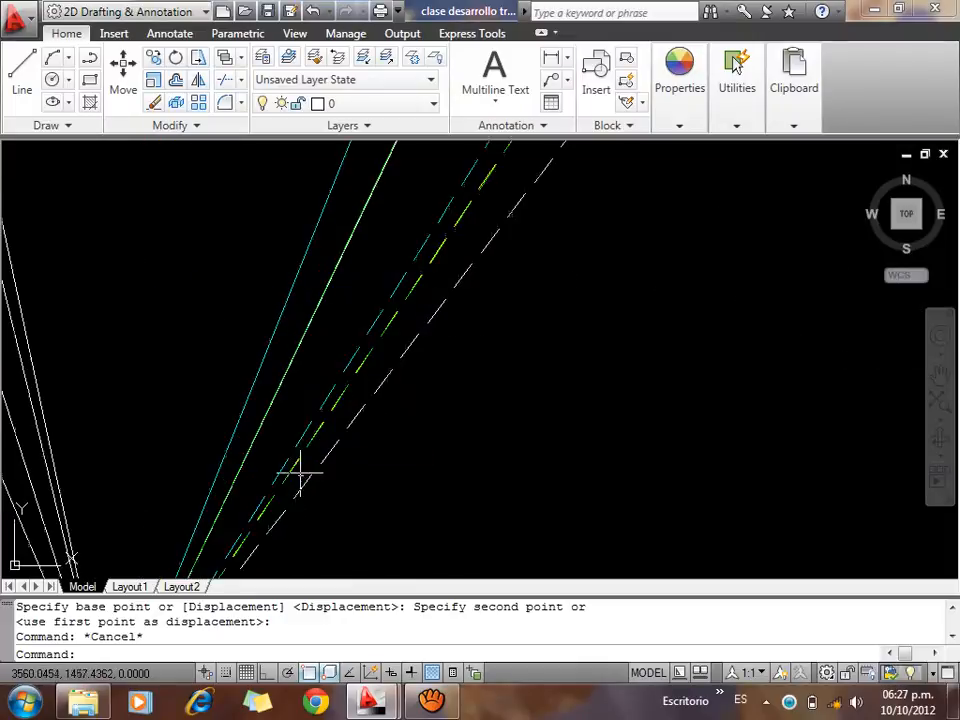
scroll(317, 379, "down", 2)
scroll(334, 351, "up", 5)
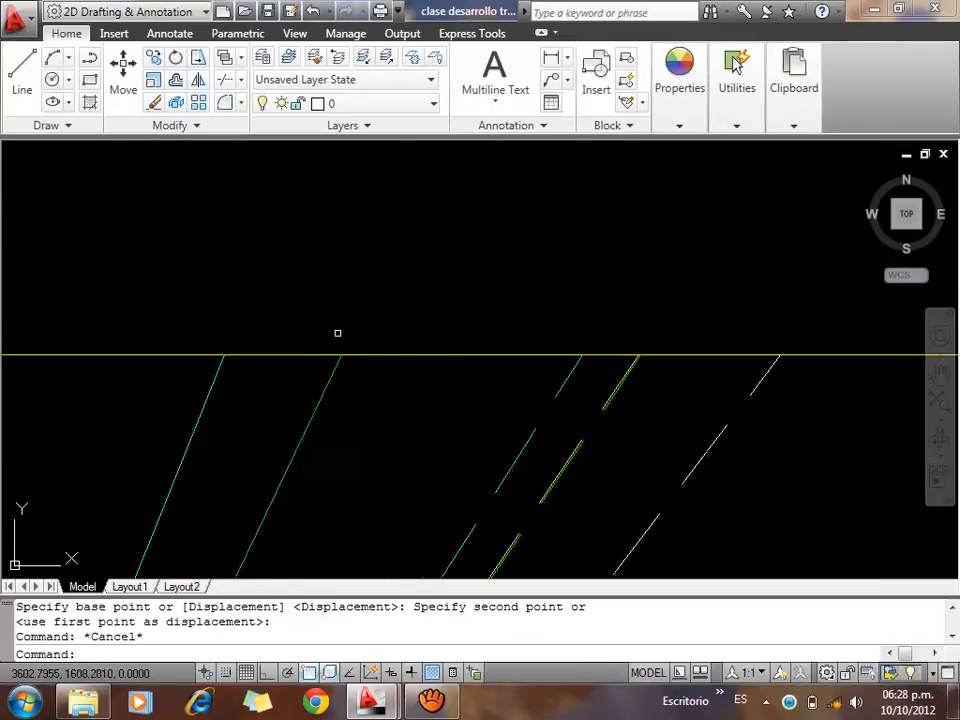
scroll(334, 357, "up", 5)
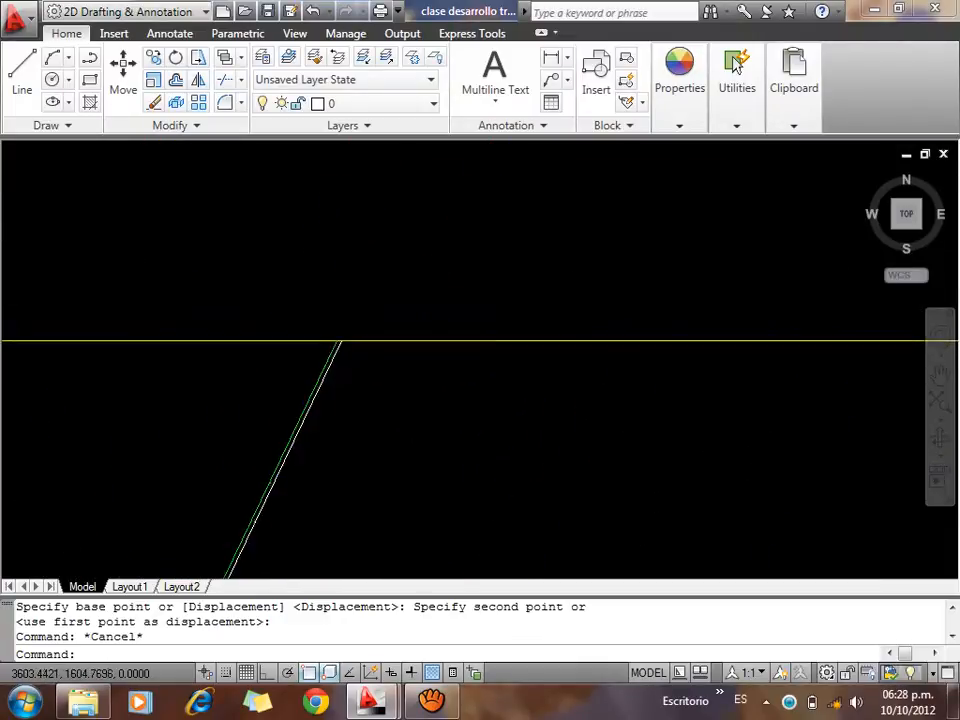
key("space")
left_click(304, 362)
scroll(489, 324, "down", 10)
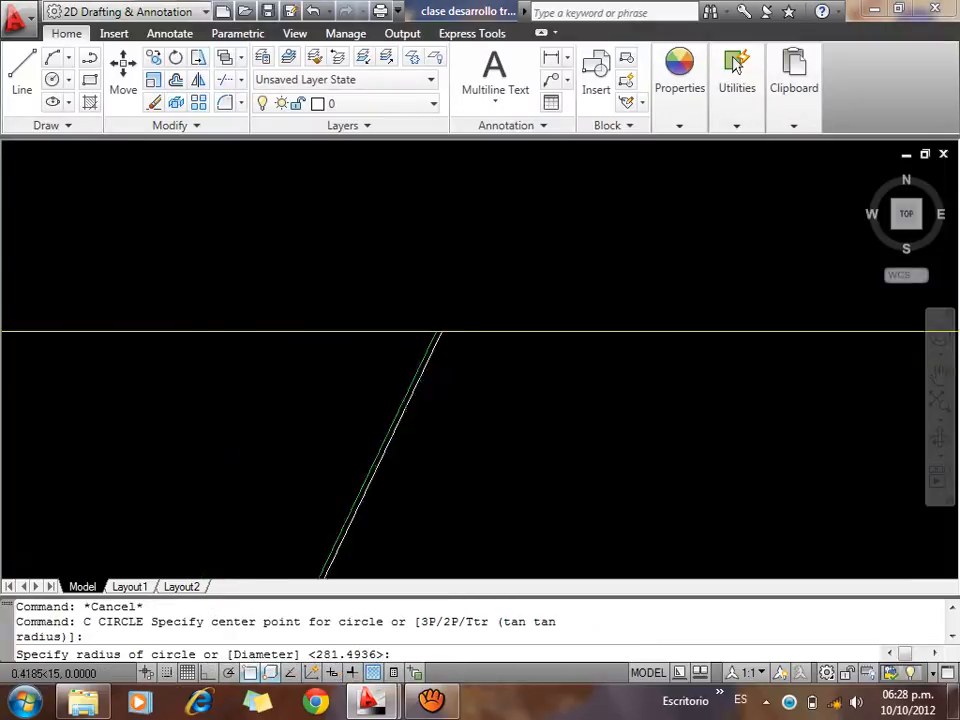
scroll(482, 327, "down", 5)
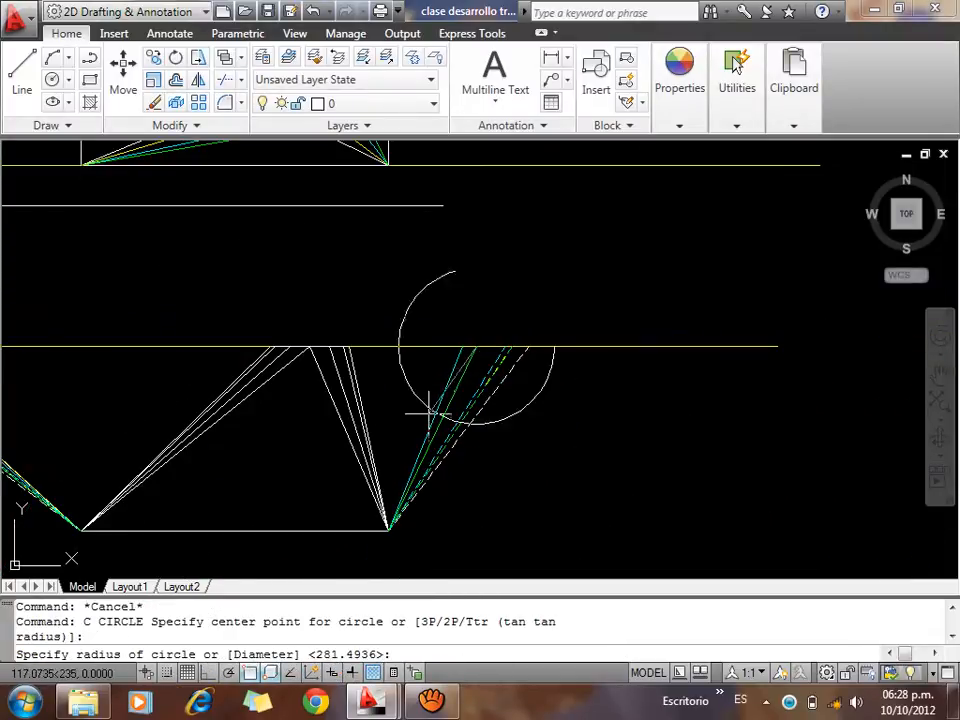
left_click(389, 530)
Move the new true-length circle by its centre onto the development's lower-right vertex
left_click(578, 508)
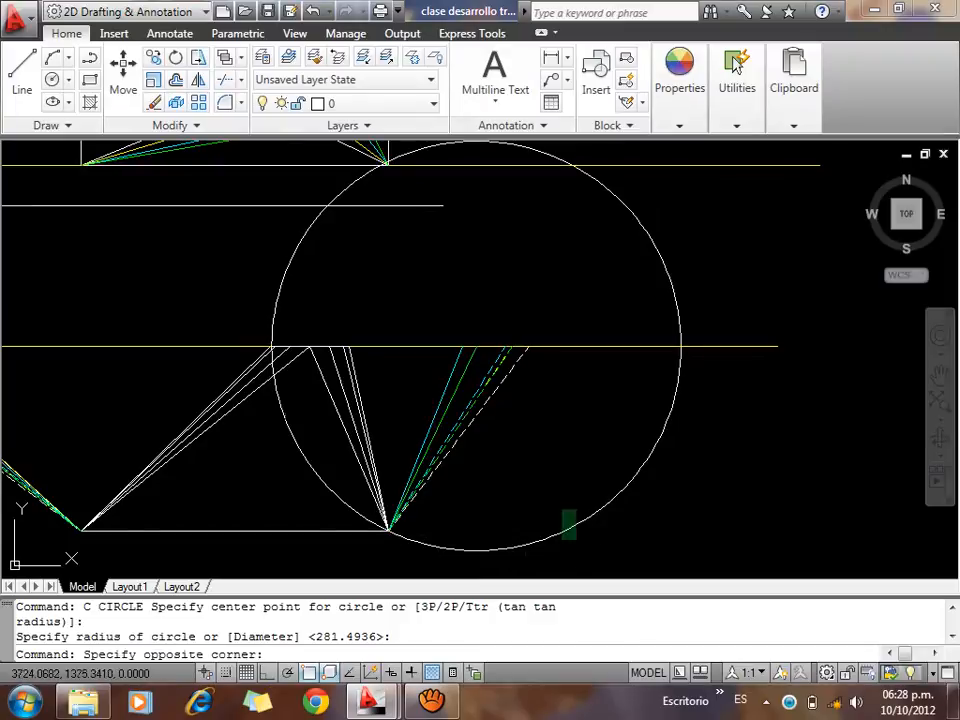
left_click(556, 536)
left_click(476, 345)
scroll(386, 401, "down", 5)
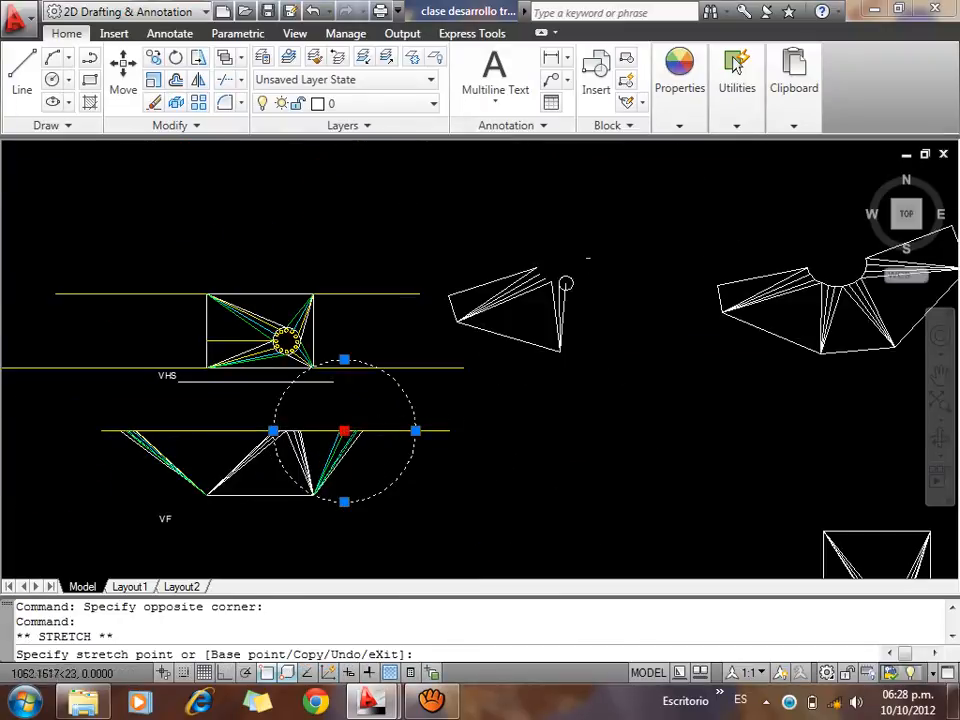
scroll(461, 444, "up", 8)
left_click(386, 541)
scroll(392, 538, "down", 3)
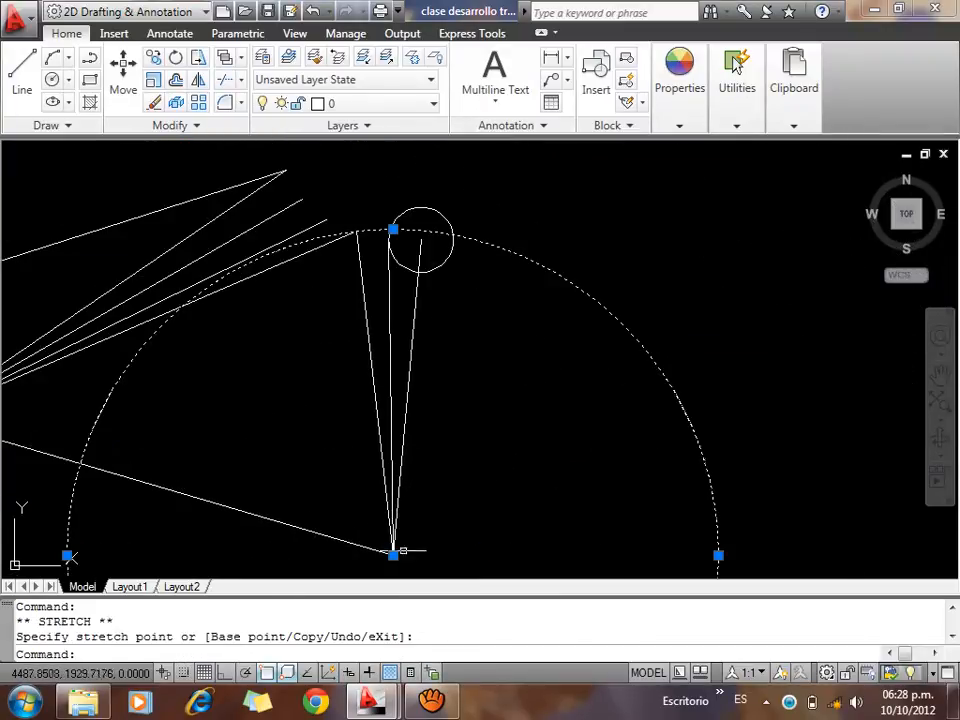
key("Escape")
Draw another line from the development's lower-right vertex to where the repositioned small circle crosses the large circle on its outer side
type("l")
key("Return")
left_click(393, 550)
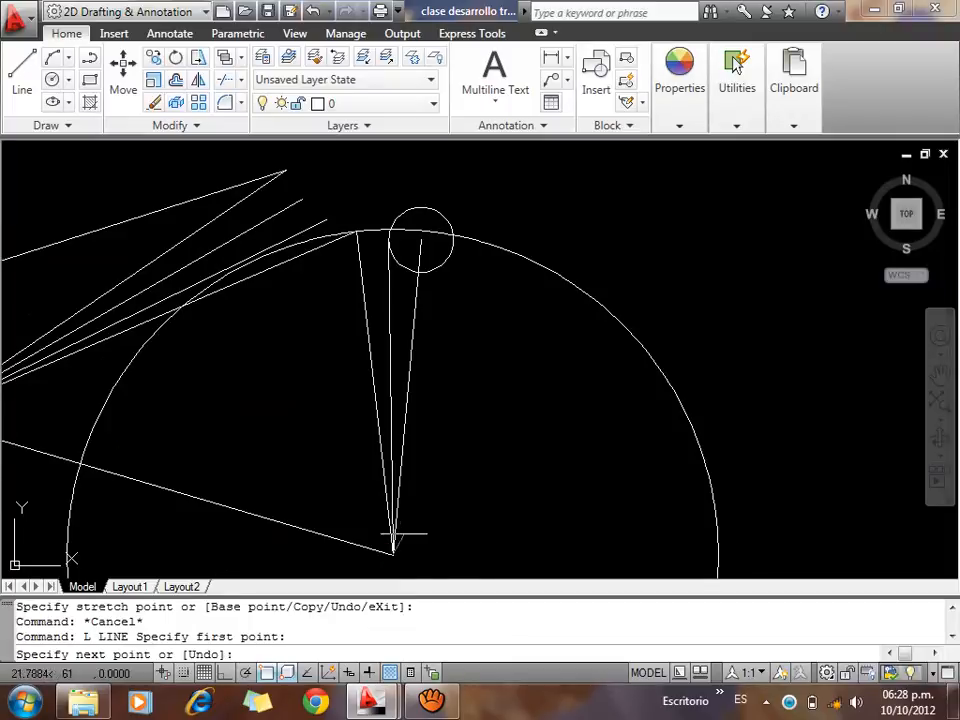
left_click(453, 236)
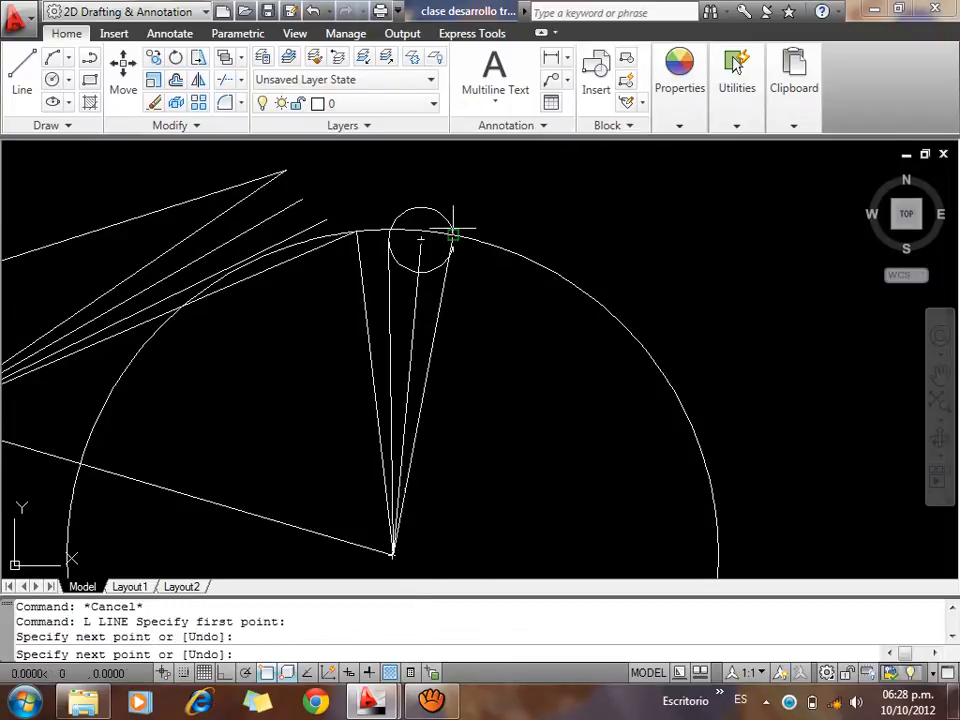
key("Escape")
Erase the second large construction circle from the development
left_click(530, 241)
left_click(516, 314)
key("Delete")
Shift the small circle by its centre to the upper end of the last line added to the development
left_click(474, 208)
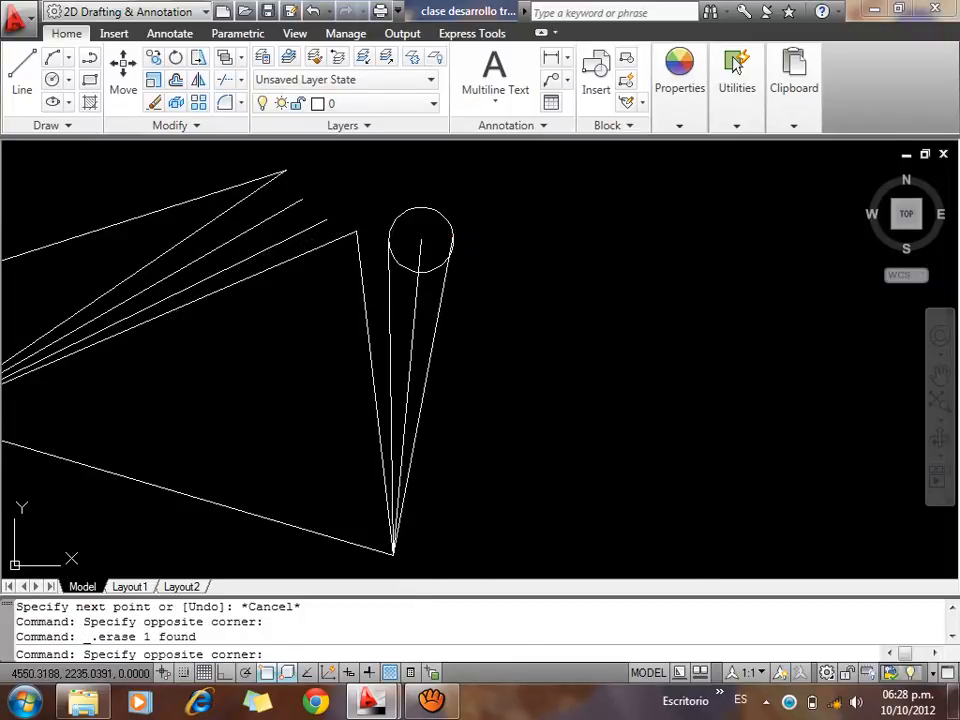
left_click(443, 218)
left_click(417, 243)
left_click(421, 255)
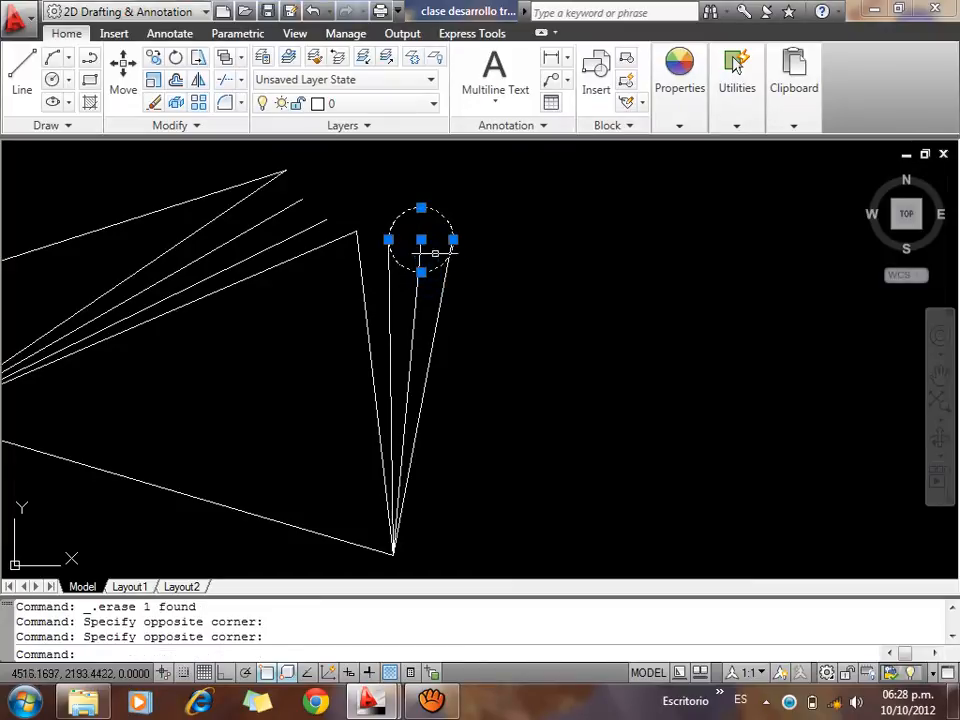
left_click(421, 240)
left_click(453, 236)
key("Escape")
scroll(540, 293, "down", 4)
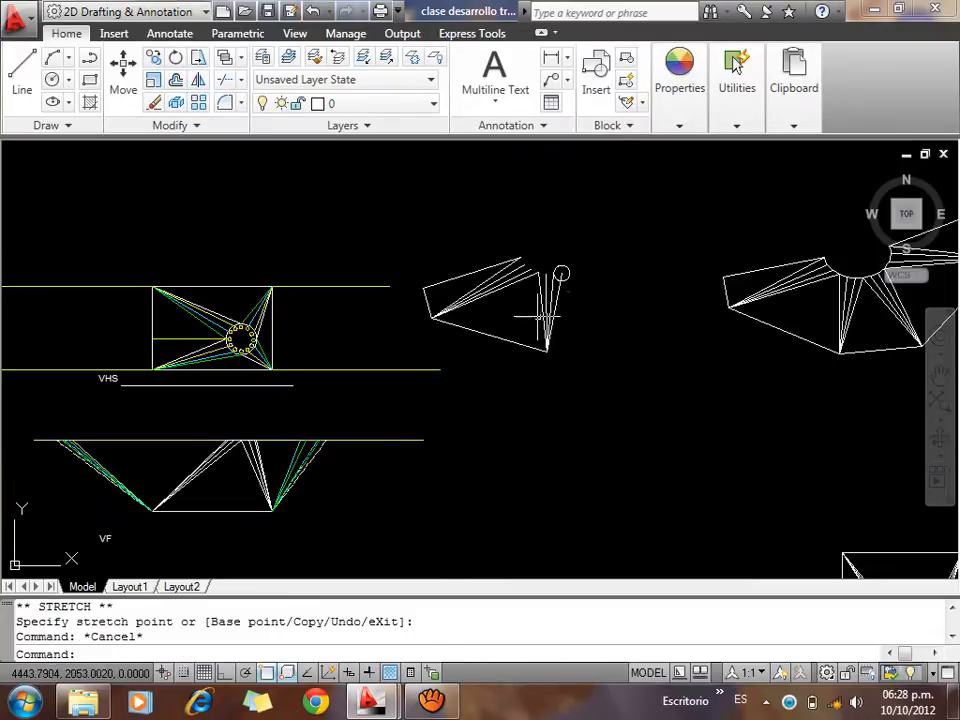
scroll(286, 349, "up", 3)
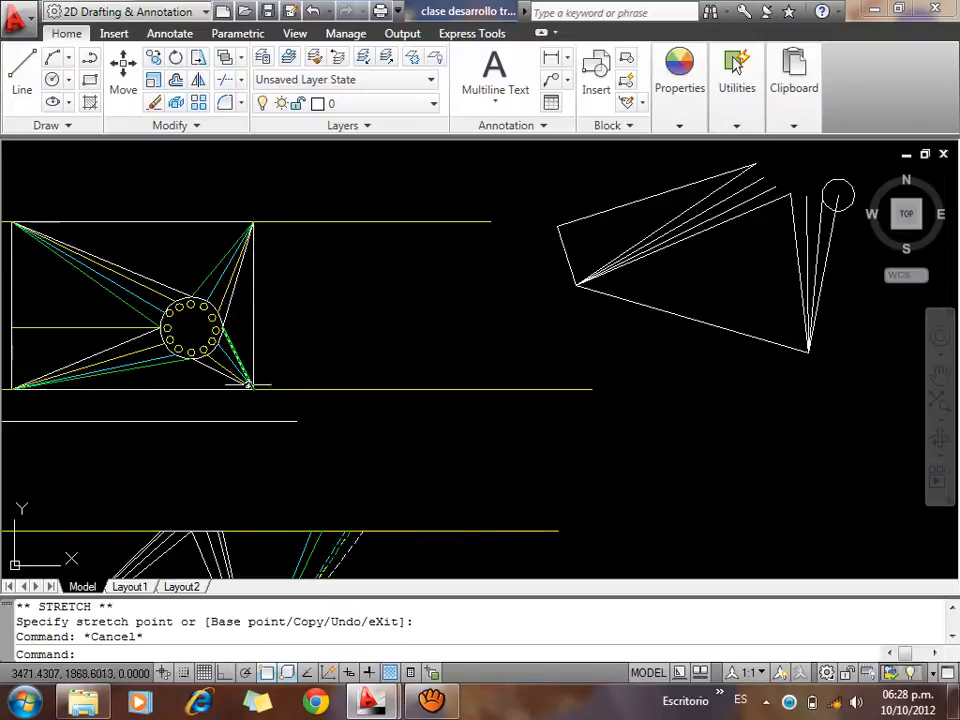
key("Return")
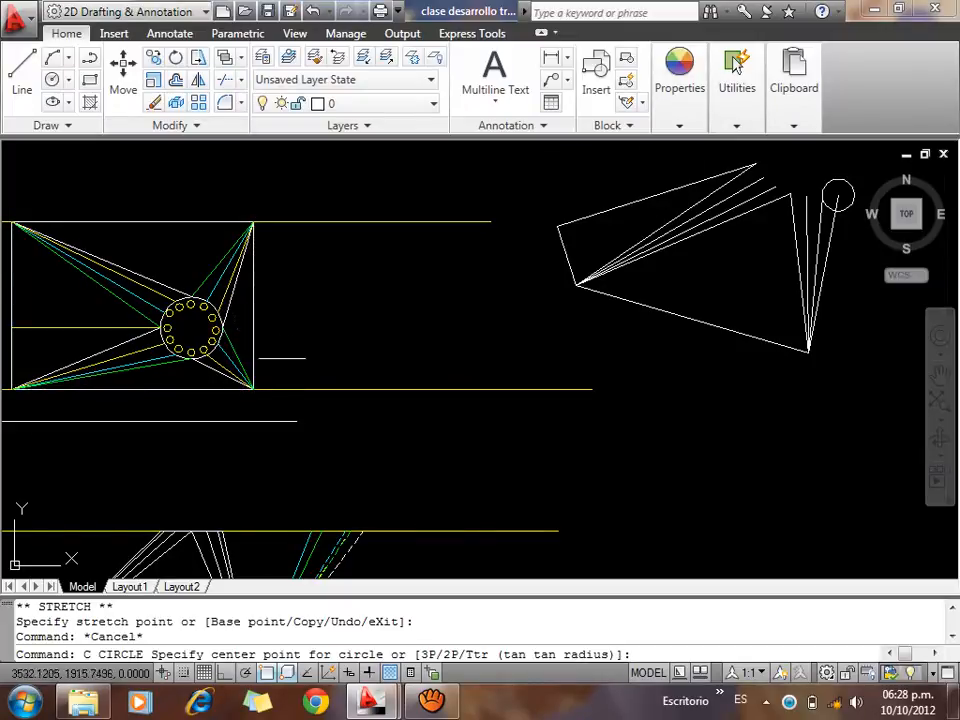
left_click(253, 388)
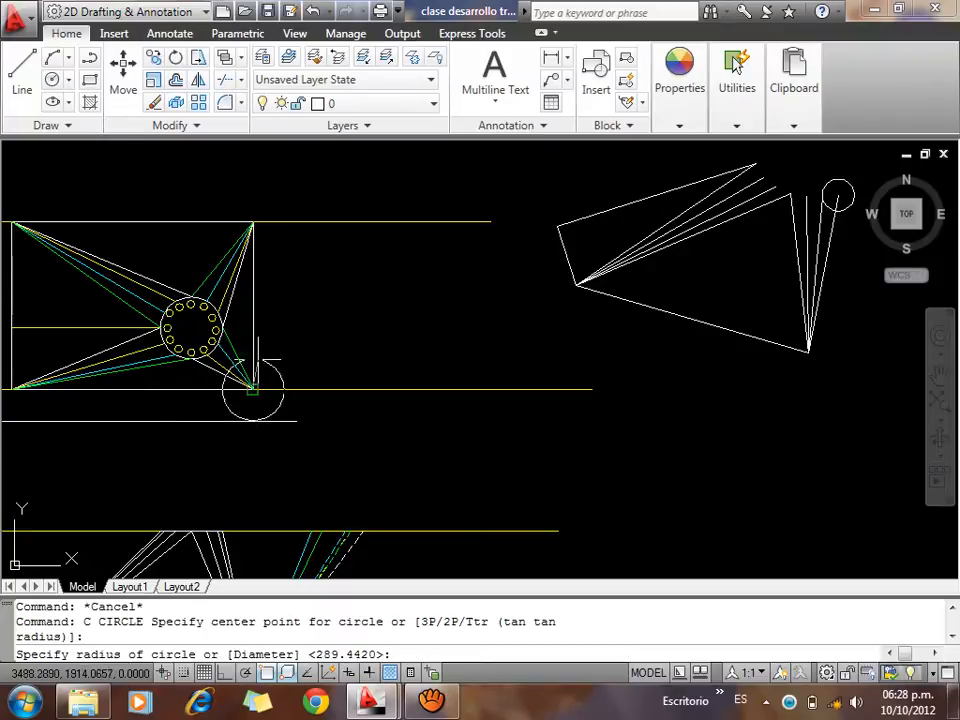
left_click(264, 256)
left_click(300, 273)
left_click(288, 299)
key("Delete")
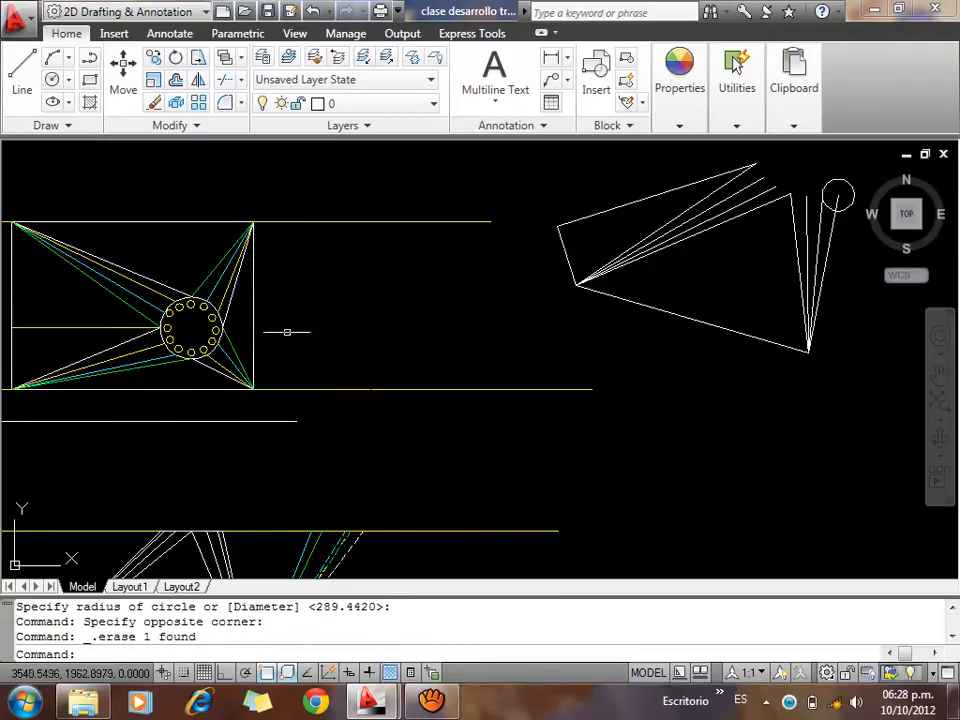
Draw a circle centred on the lower-right corner of the VHS rectangle, with its radius reaching the upper-right corner
type("c")
key("Return")
left_click(253, 388)
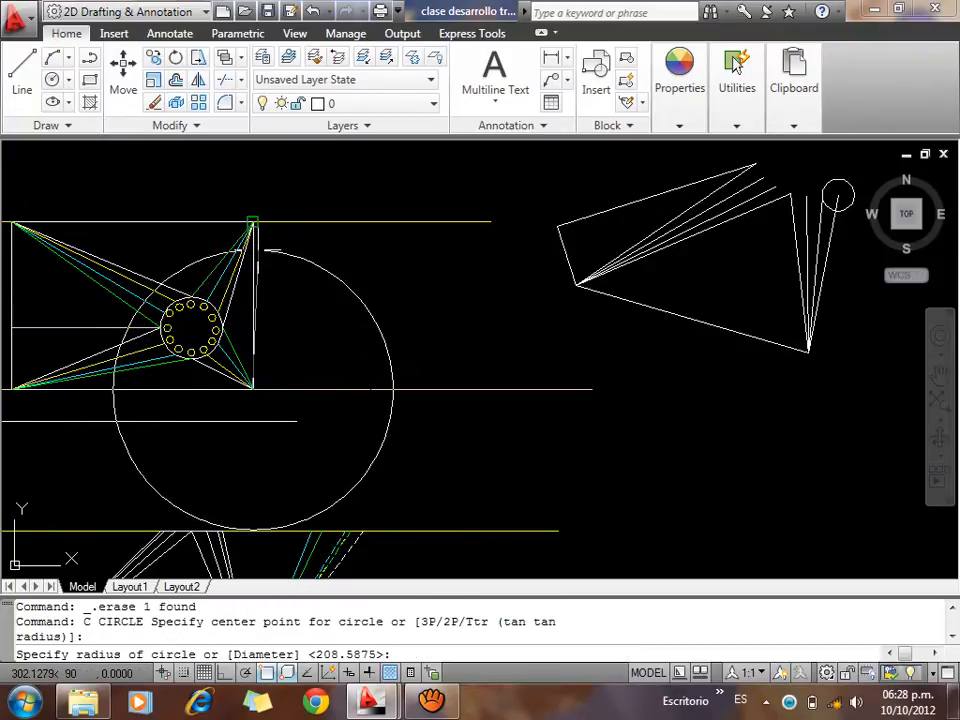
left_click(253, 222)
Move the rectangle-side circle by its centre onto the development's lower-right vertex
left_click(378, 268)
left_click(289, 317)
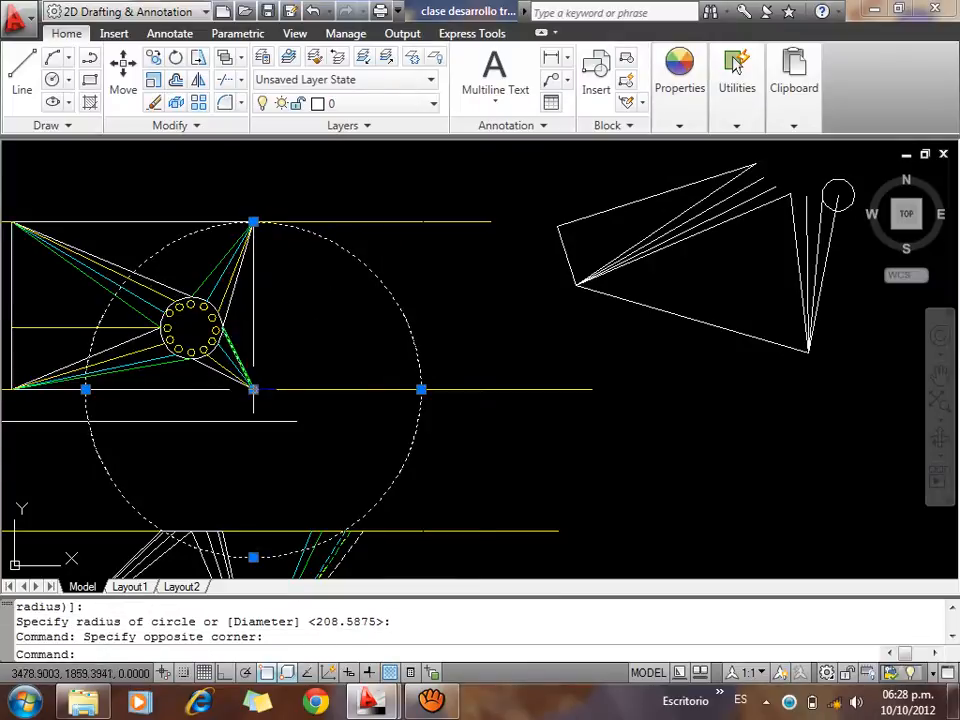
left_click(253, 388)
left_click(806, 348)
key("Escape")
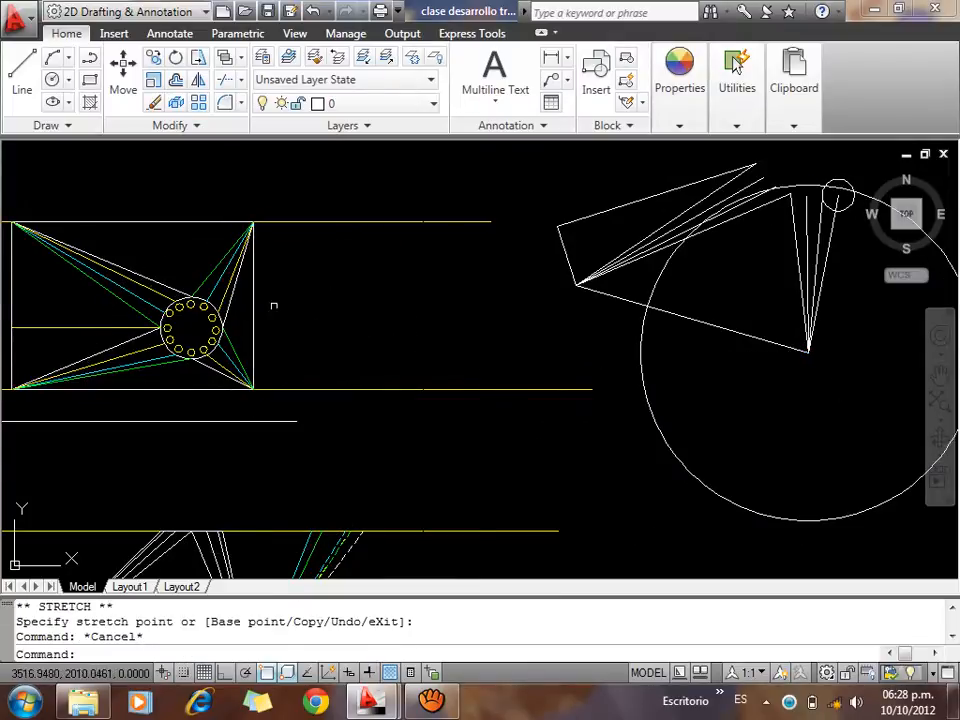
Draw a circle centred on the upper end of the outermost right dashed true-length line in VF, with its radius reaching the base's lower-right corner
scroll(248, 245, "up", 2)
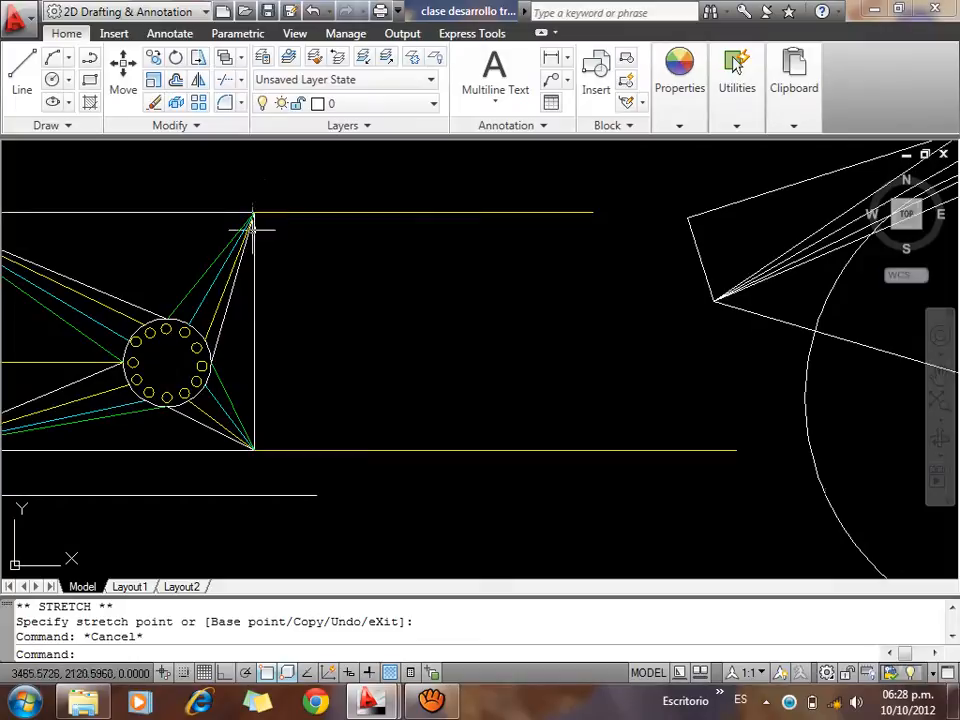
scroll(218, 348, "down", 3)
scroll(532, 319, "up", 7)
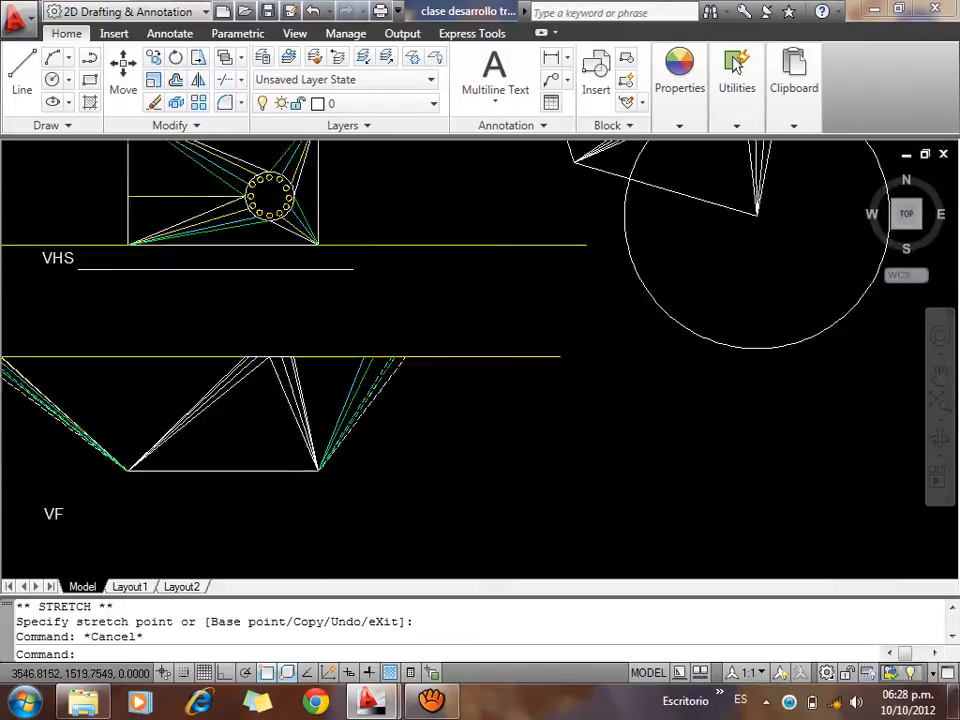
scroll(532, 319, "down", 2)
scroll(543, 248, "up", 6)
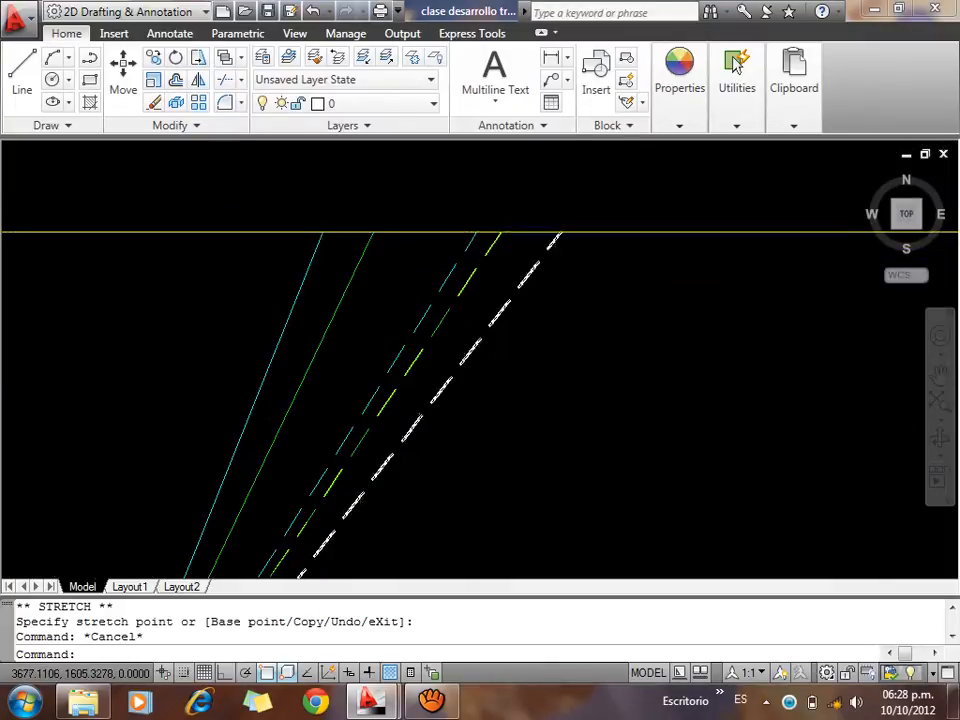
scroll(540, 256, "up", 3)
type("c")
key("Return")
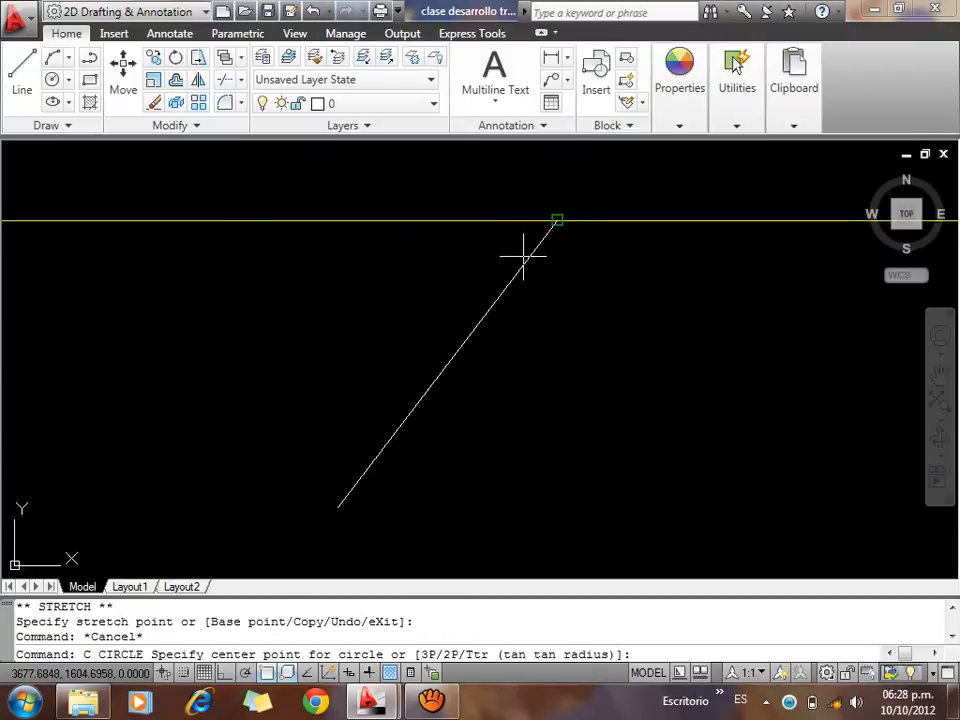
left_click(557, 219)
scroll(589, 225, "down", 6)
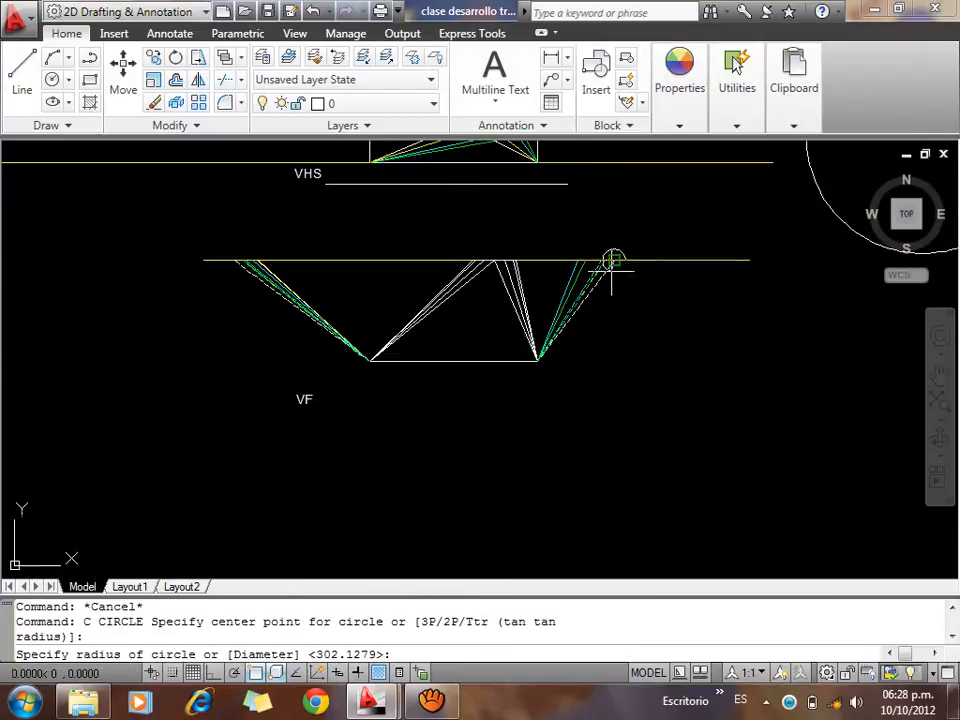
left_click(538, 360)
Move the VF true-length circle by its centre onto the centre of the small circle in the development
scroll(489, 420, "down", 2)
left_click(570, 390)
left_click(535, 425)
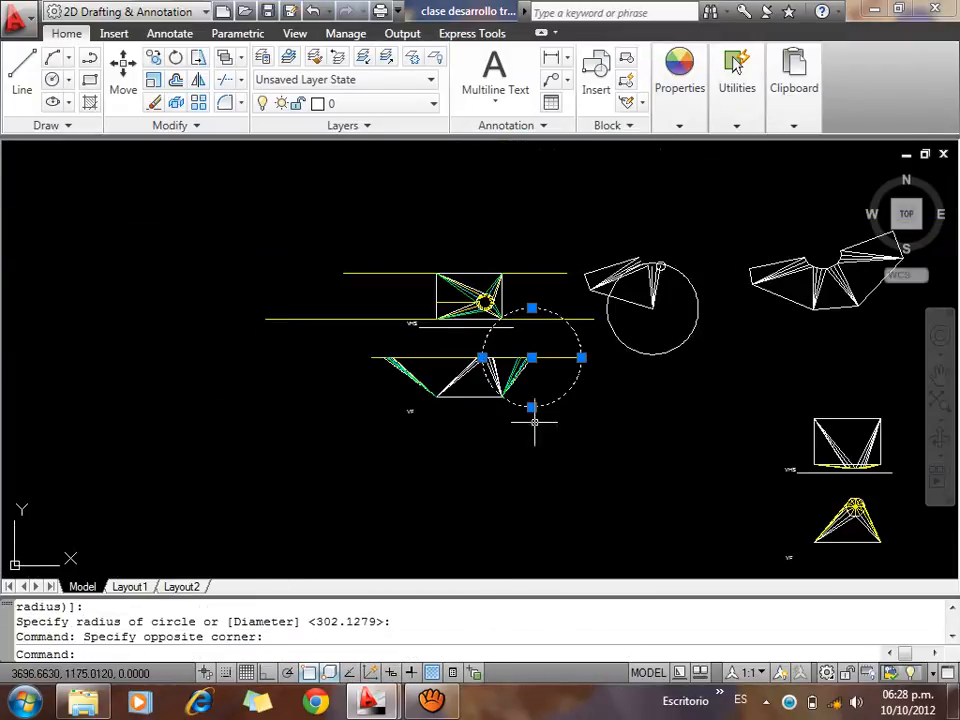
left_click(531, 357)
scroll(681, 272, "up", 3)
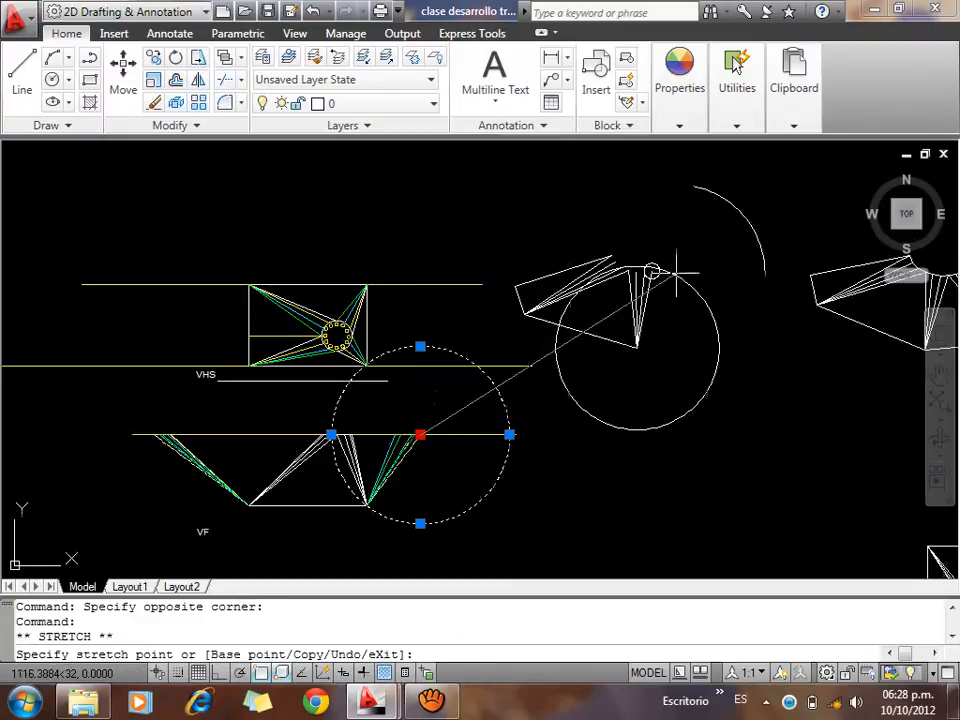
scroll(686, 261, "up", 5)
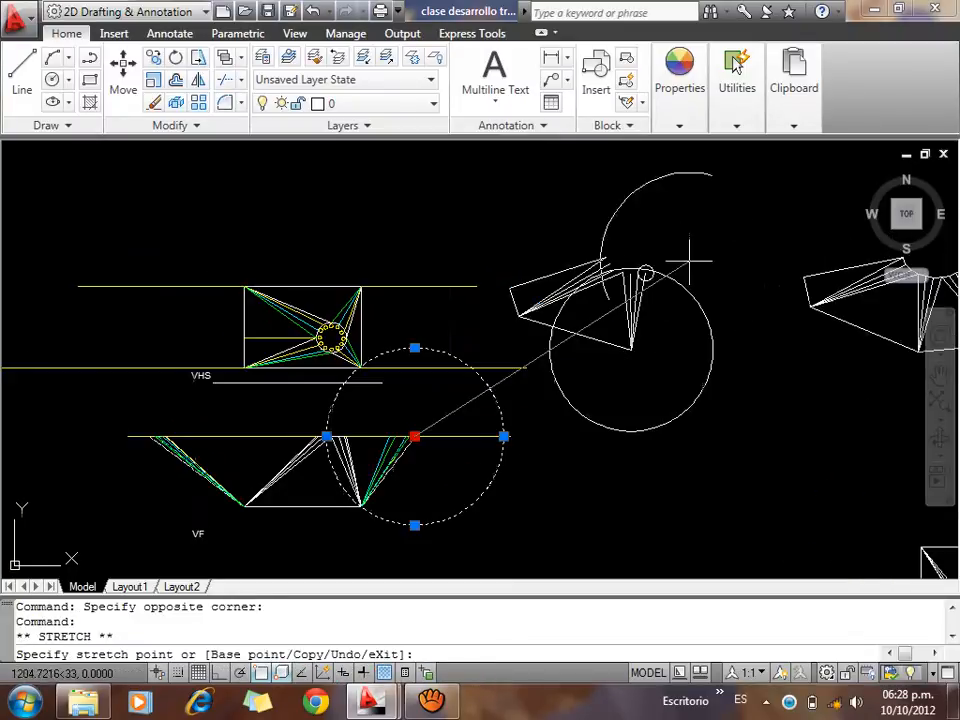
key("Escape")
key("Escape")
key("Escape")
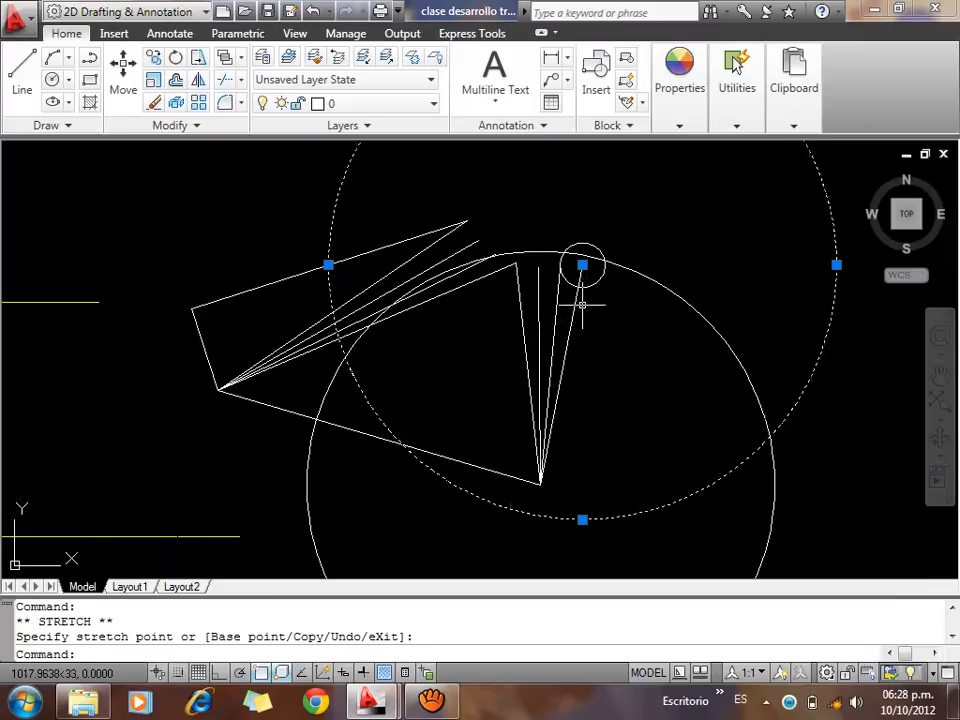
Draw lines from the development's lower vertex to the right intersection of the two large circles and on to the small circle's centre
type("l")
key("Return")
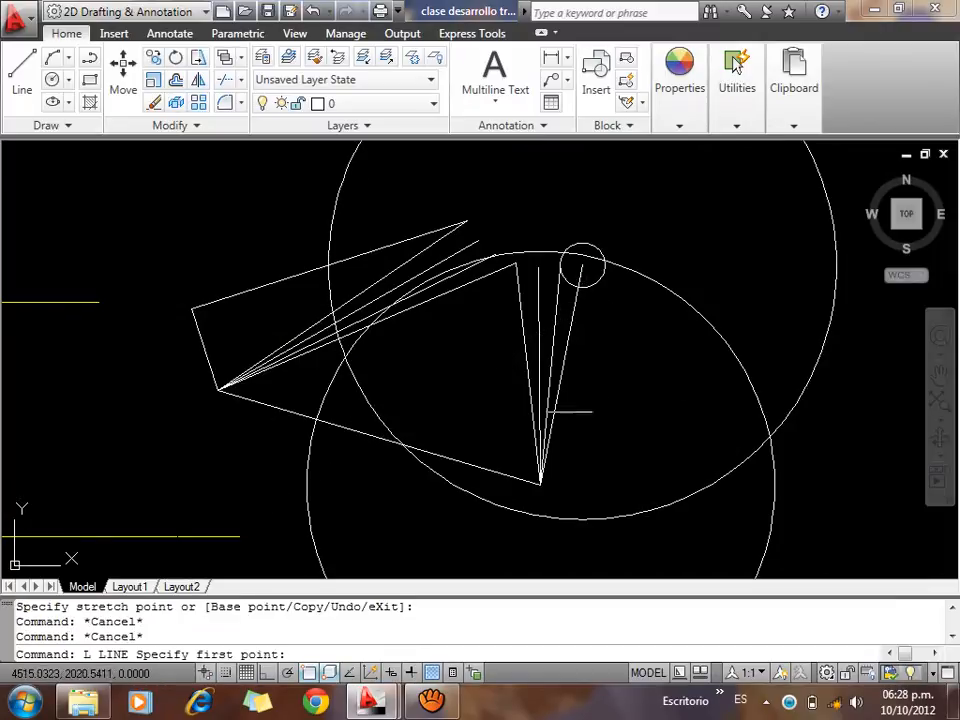
left_click(540, 484)
left_click(767, 438)
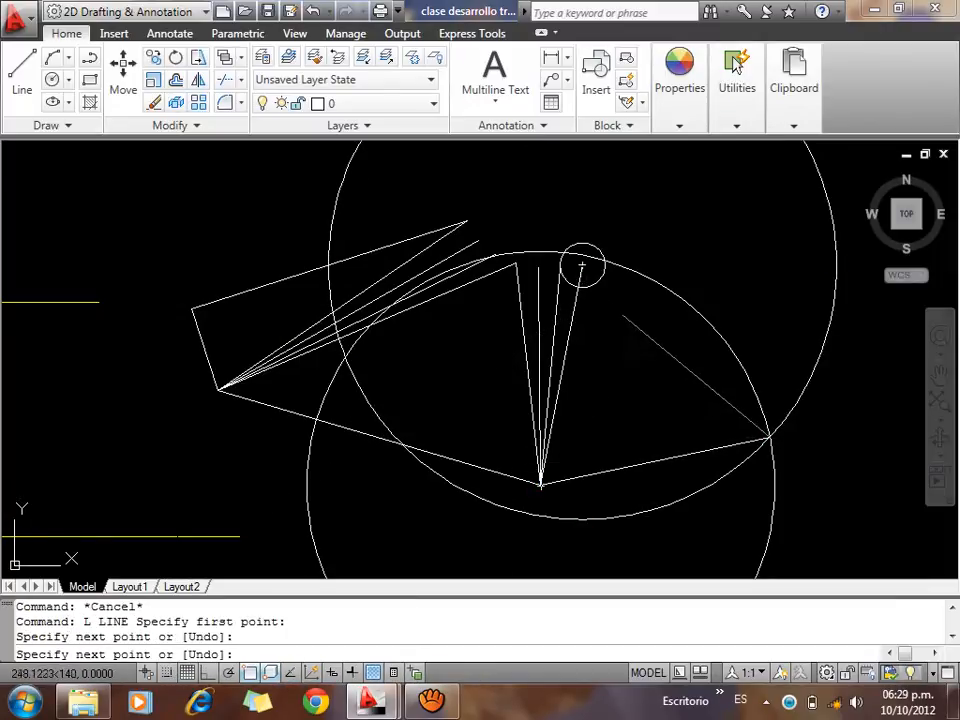
left_click(583, 266)
key("Escape")
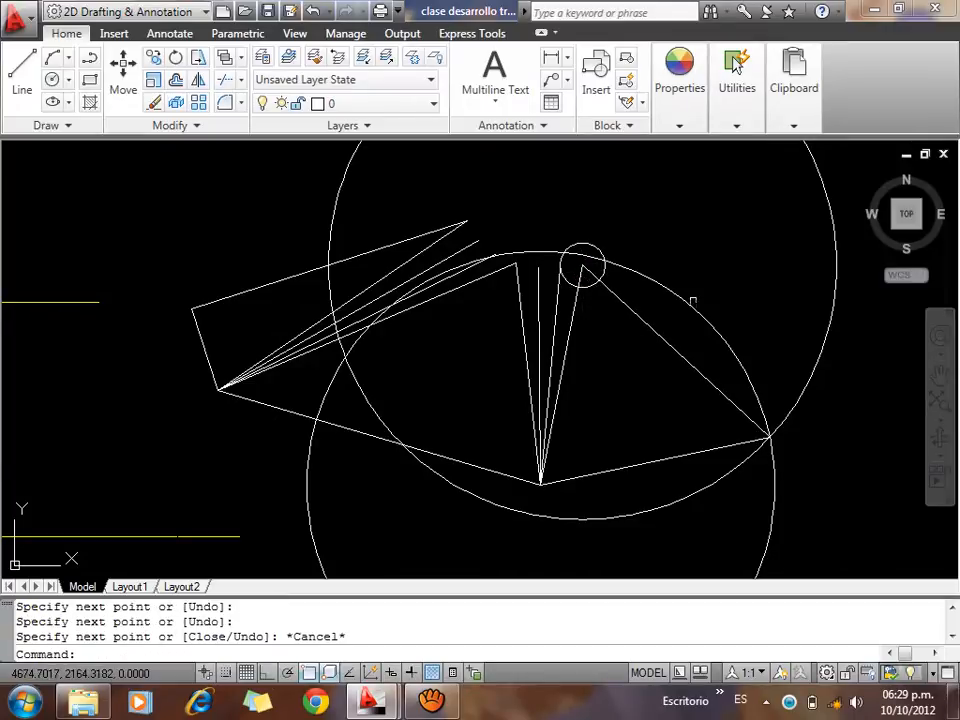
Erase the two large construction circles from the development
left_click(692, 300)
left_click(789, 349)
key("Delete")
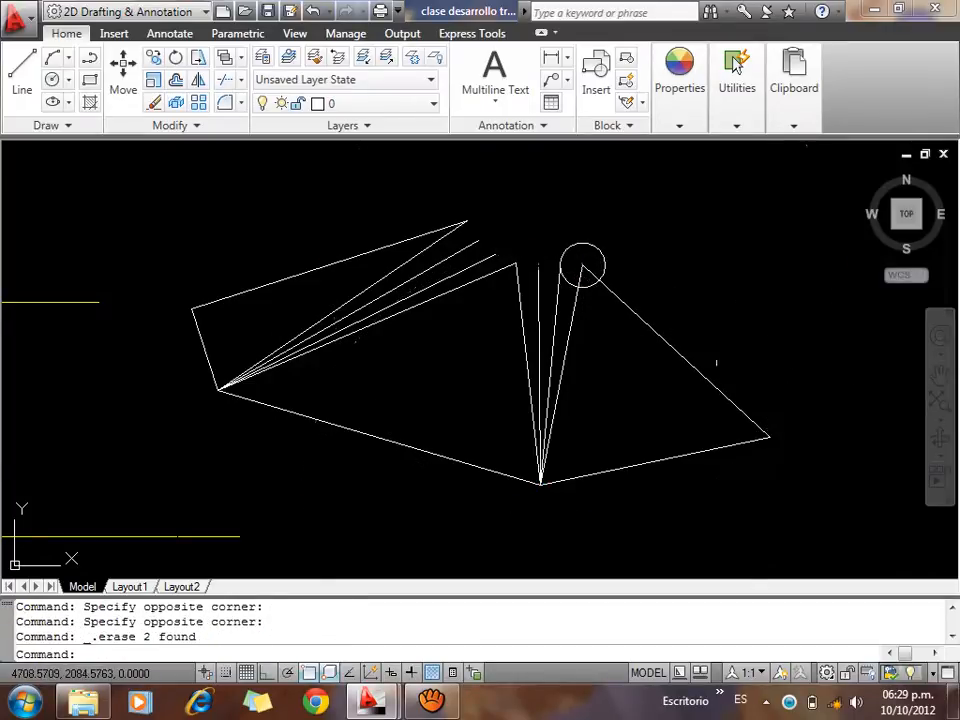
Draw a polyline through the upper ends of the development's generator lines, from the left peak to the small circle's centre
scroll(600, 360, "down", 5)
scroll(517, 375, "up", 3)
middle_click_drag(517, 375, 361, 418)
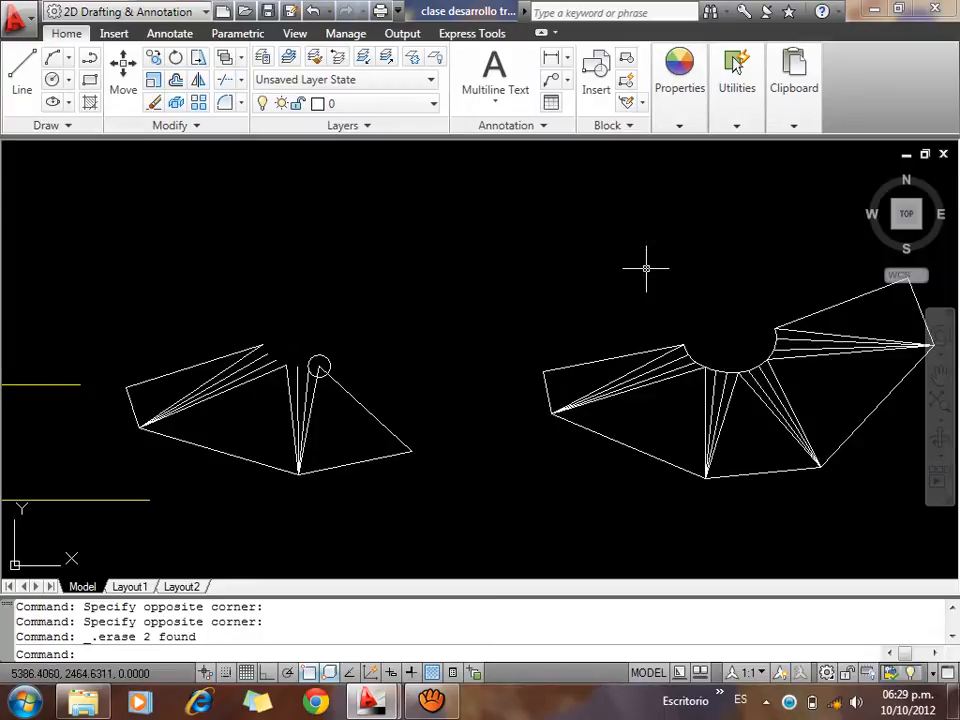
middle_click_drag(627, 329, 570, 338)
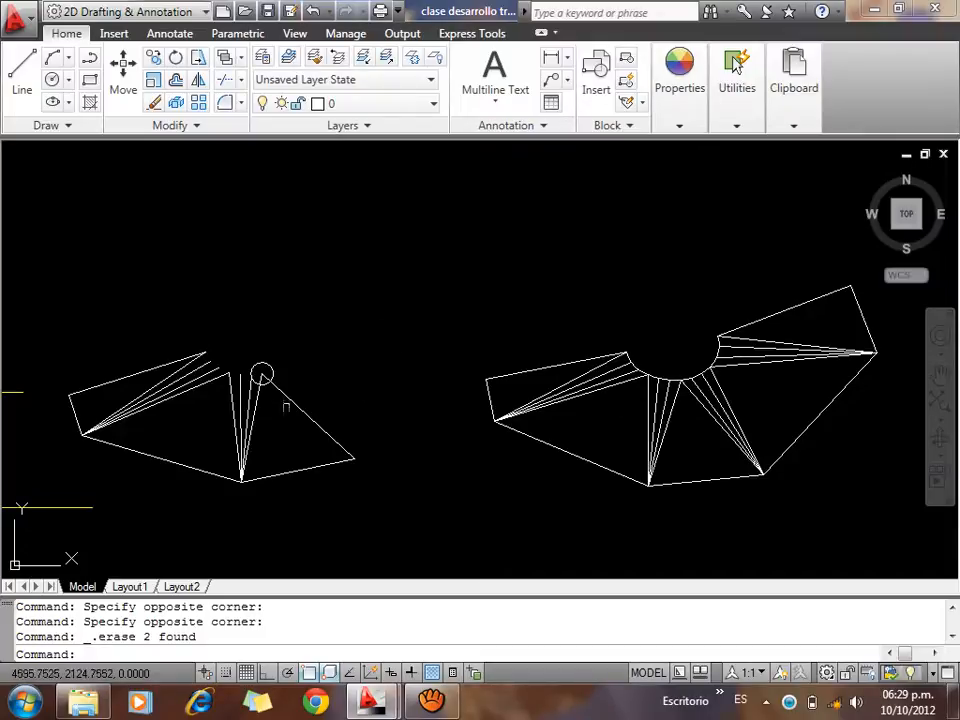
scroll(205, 370, "up", 3)
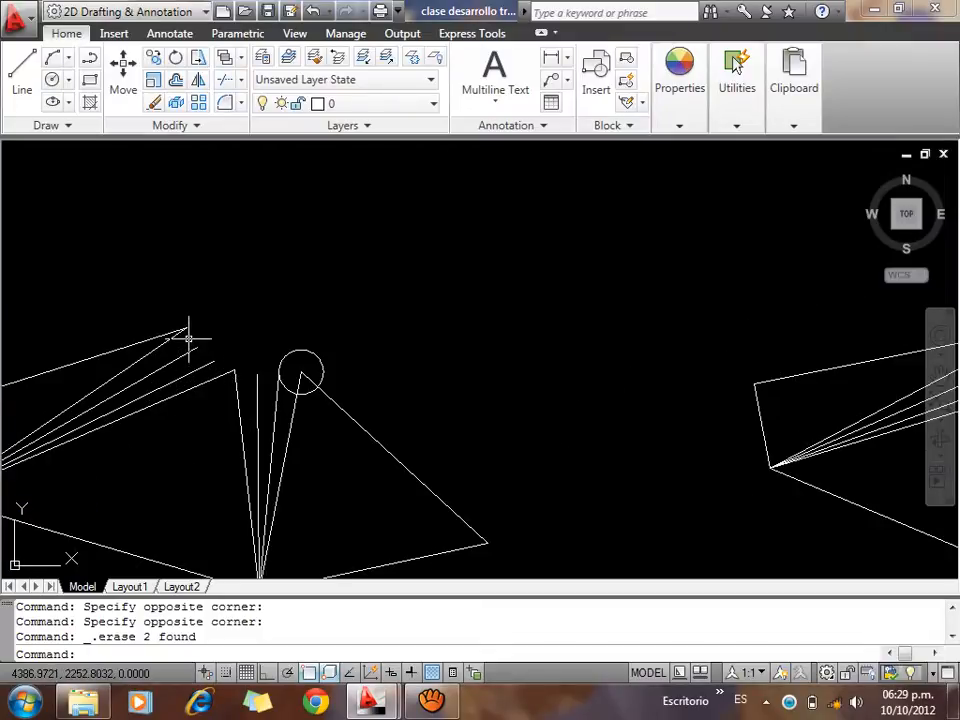
type("L")
key("Return")
left_click(193, 344)
left_click(197, 347)
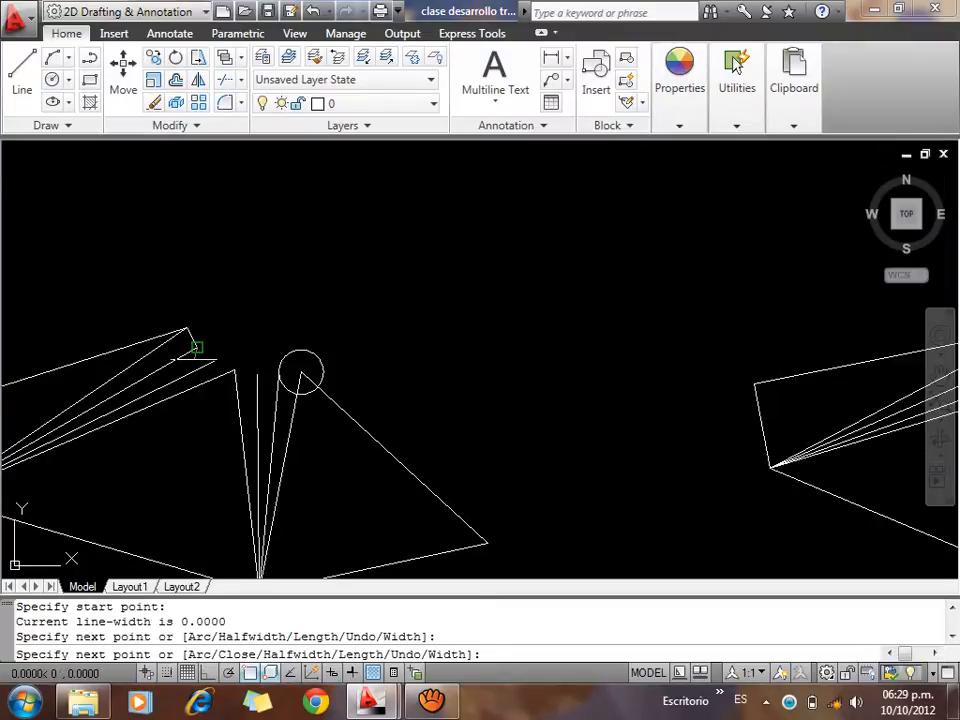
left_click(210, 364)
left_click(235, 370)
left_click(255, 379)
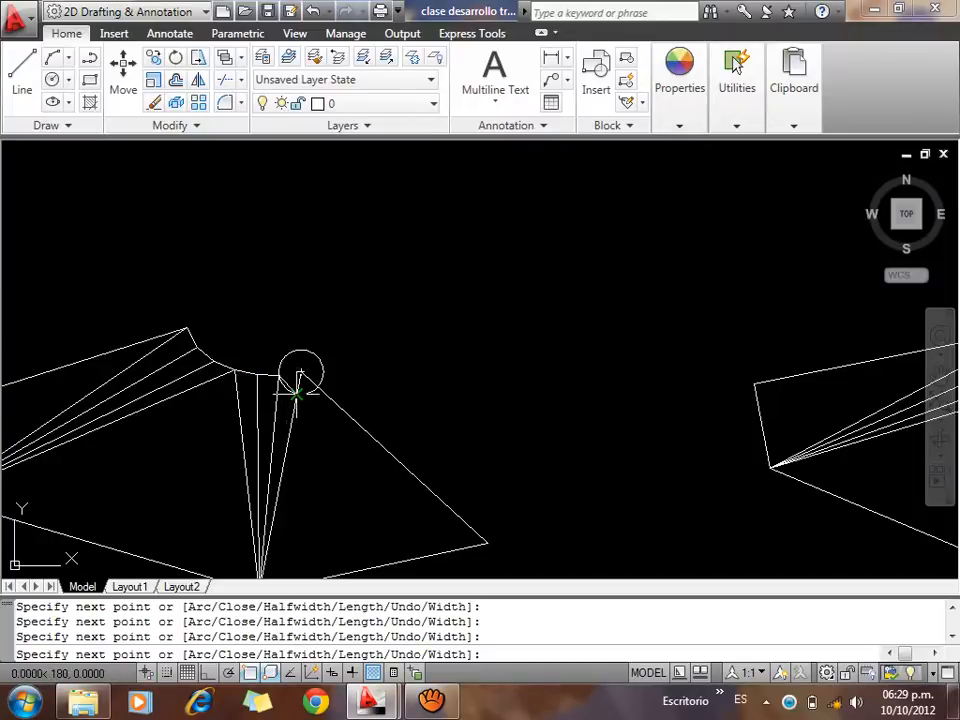
key("Escape")
Convert the round-edge polyline to a smooth curve with the Fit option of polyline edit
scroll(260, 385, "up", 4)
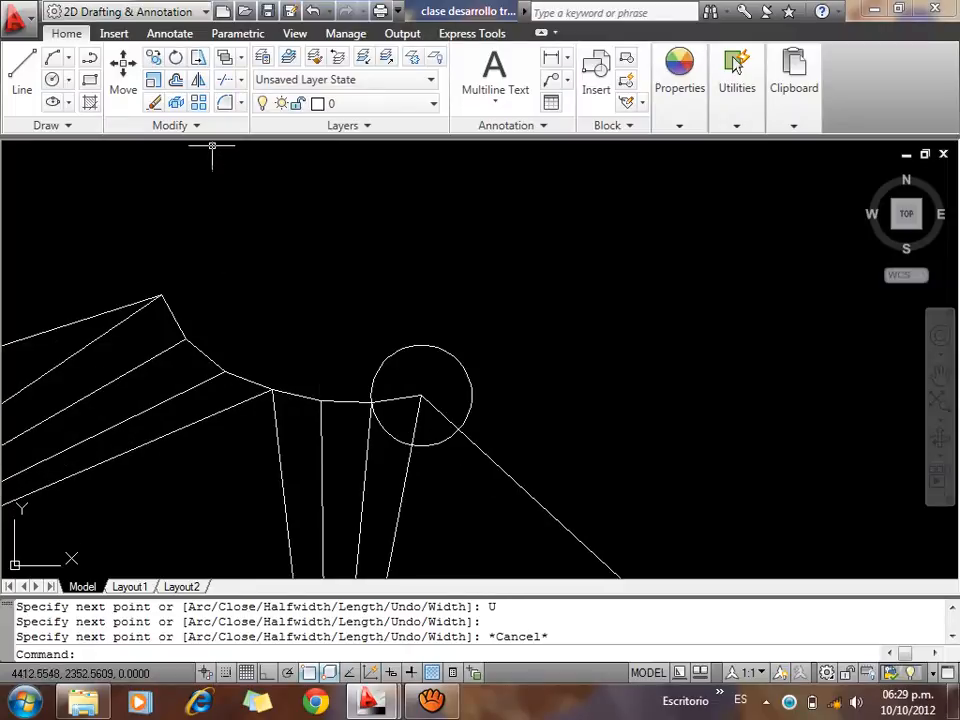
type("PE")
key("Return")
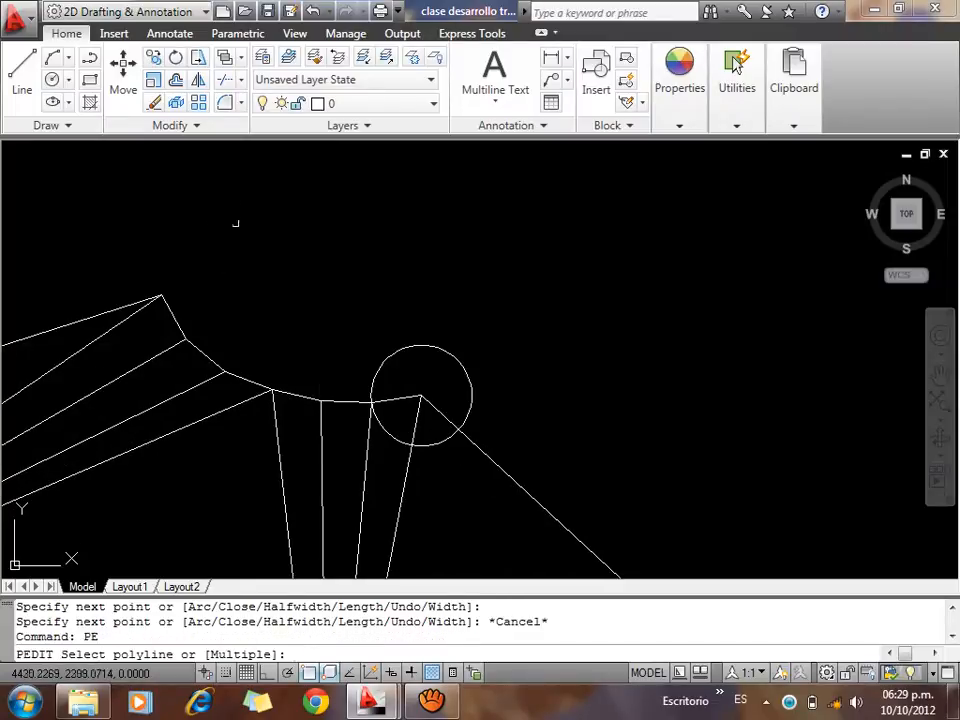
left_click(175, 329)
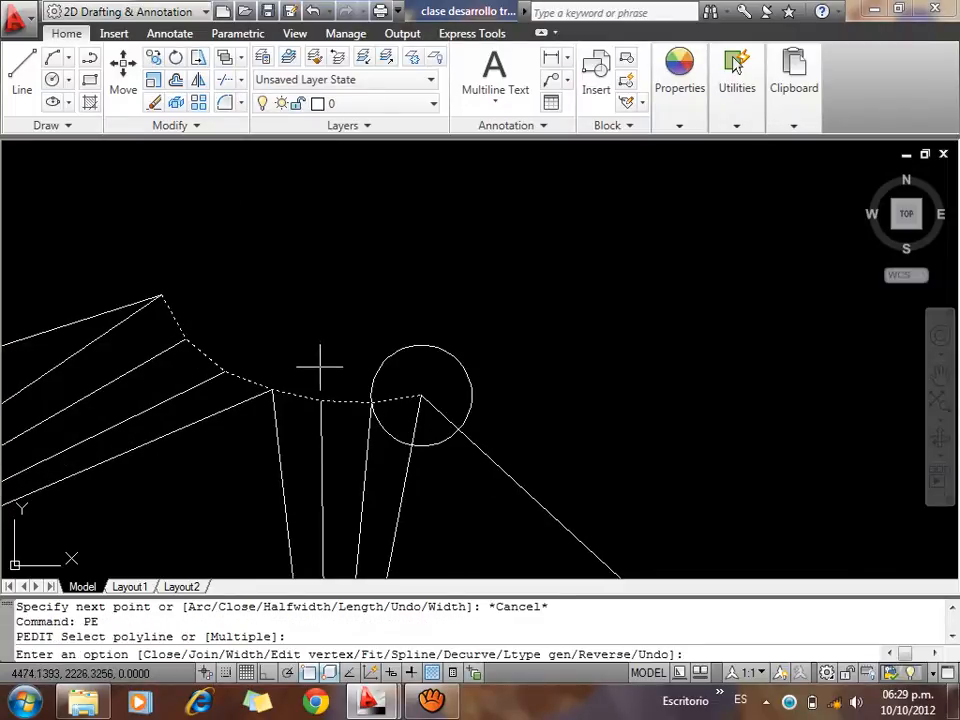
type("F")
key("Return")
key("Return")
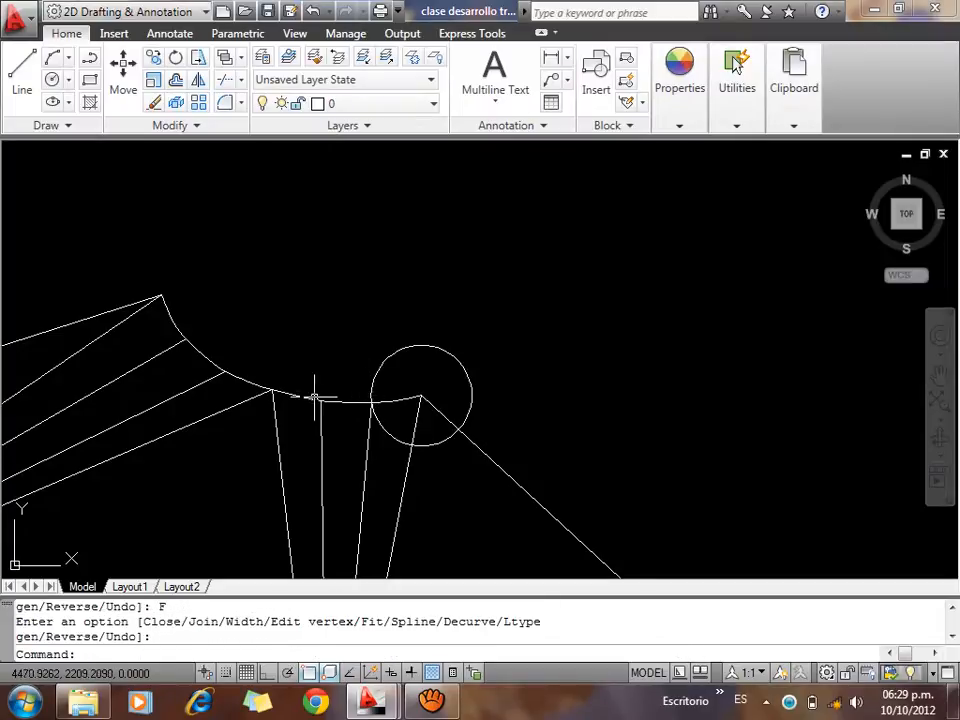
left_click(315, 398)
key("Escape")
key("Escape")
Compare the partial development with the finished pattern and review the triangulated VHS view it comes from
scroll(515, 310, "down", 4)
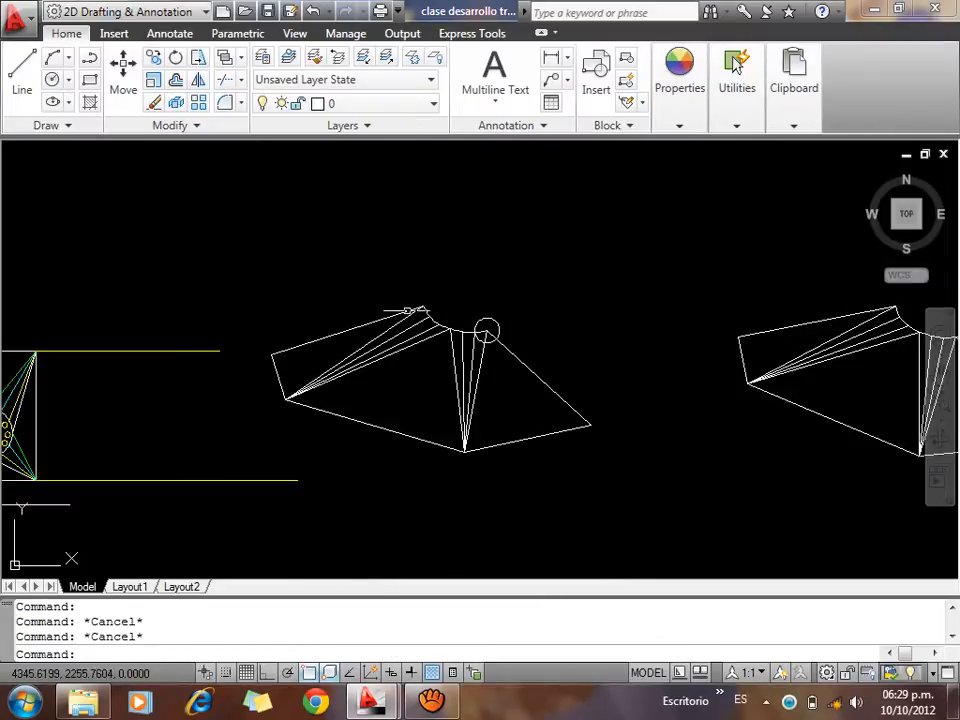
scroll(465, 366, "down", 4)
scroll(533, 356, "up", 5)
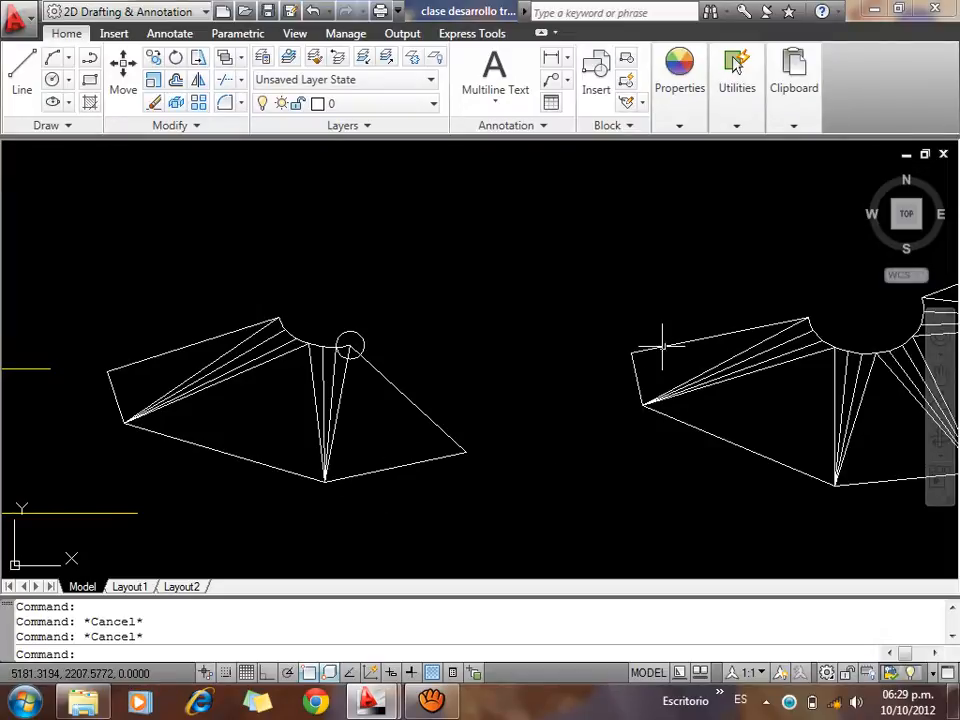
scroll(646, 300, "down", 3)
scroll(545, 360, "up", 2)
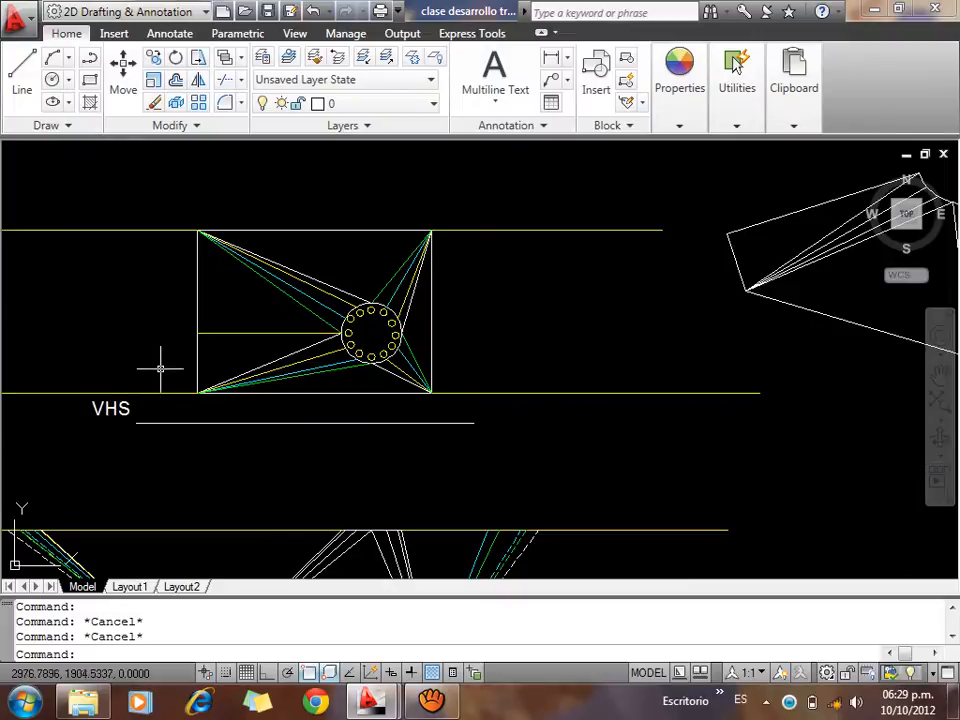
left_click(197, 337)
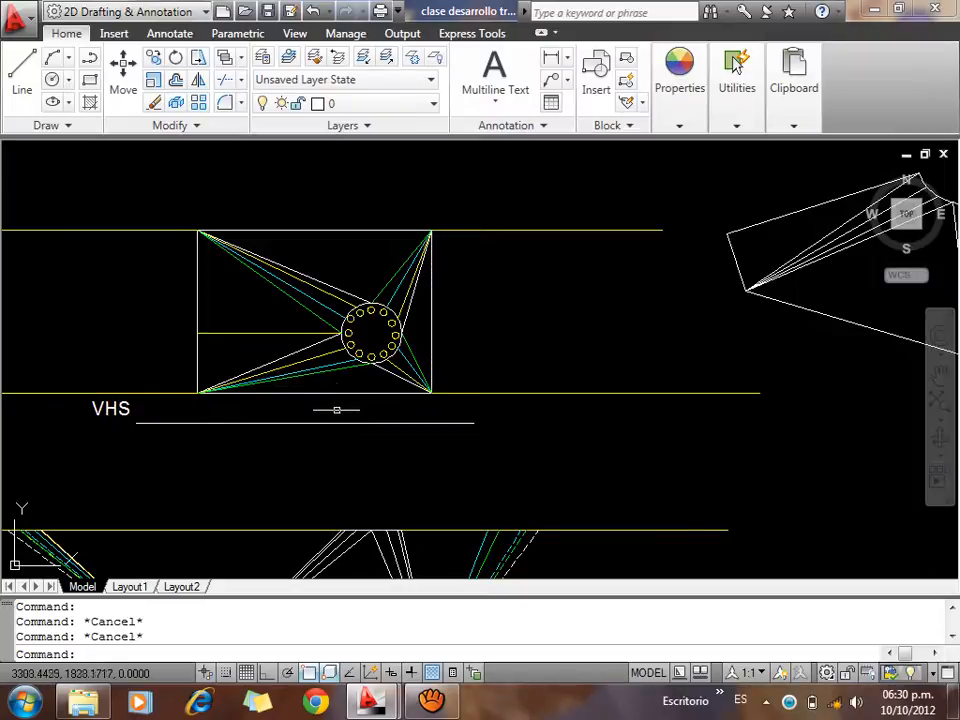
scroll(332, 407, "down", 4)
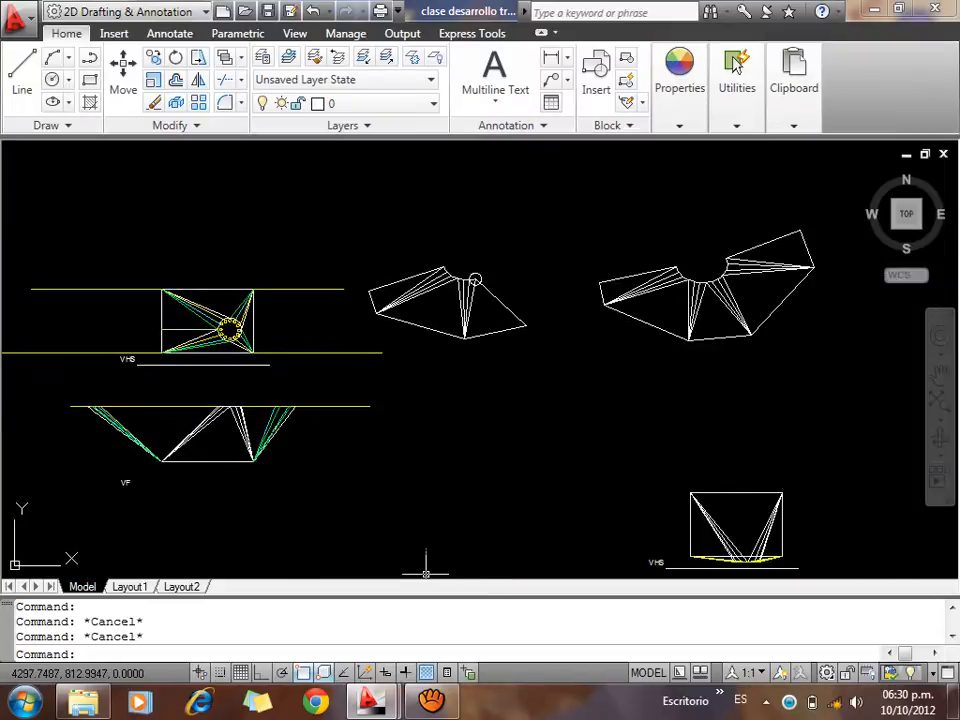
left_click(432, 701)
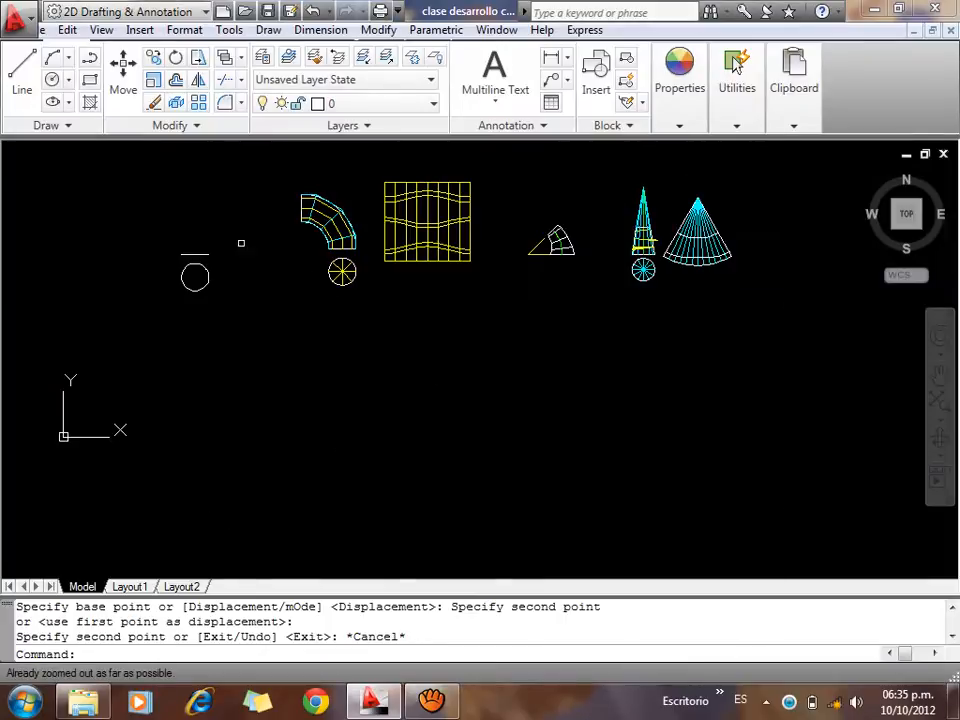
Examine the example elbow's segmented view, divided circle and flat pattern alongside the plain line and circle prepared for the new construction
scroll(221, 268, "up", 4)
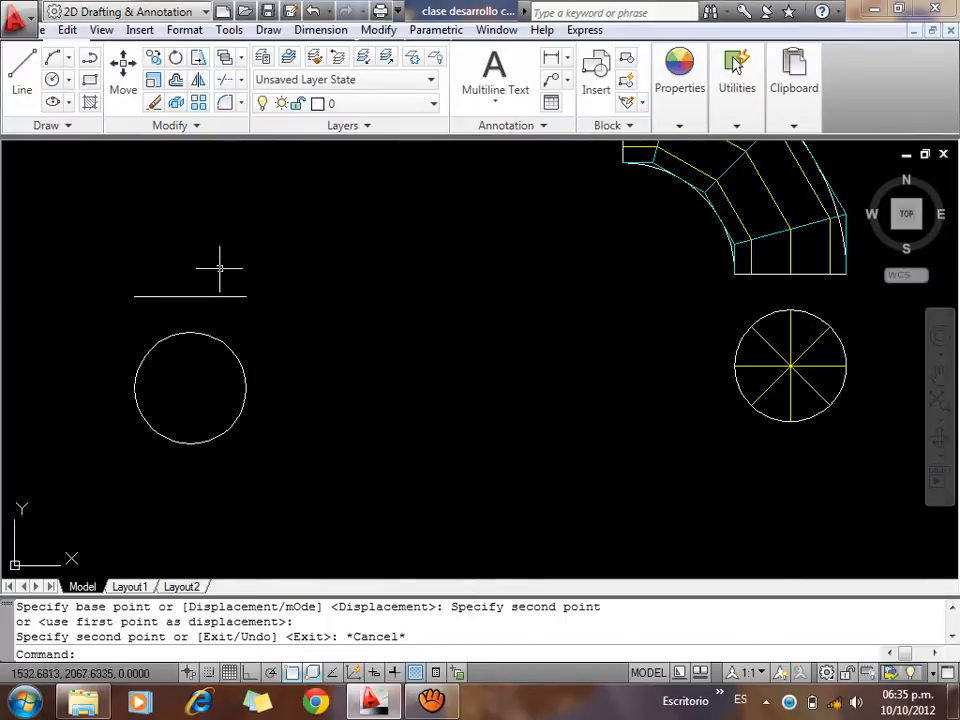
scroll(354, 407, "down", 4)
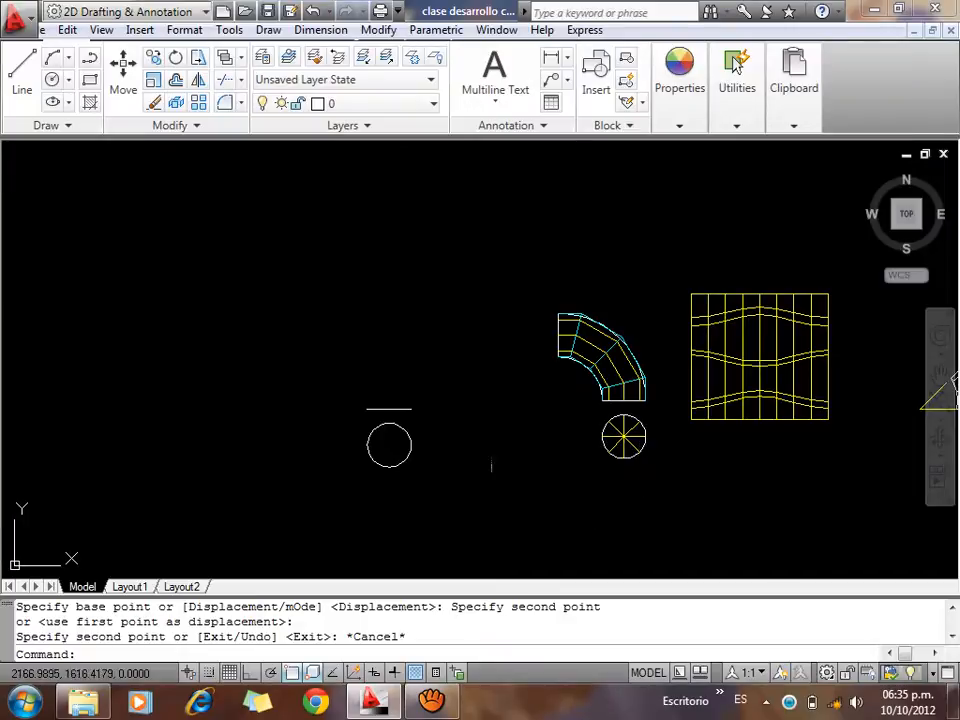
scroll(443, 450, "up", 2)
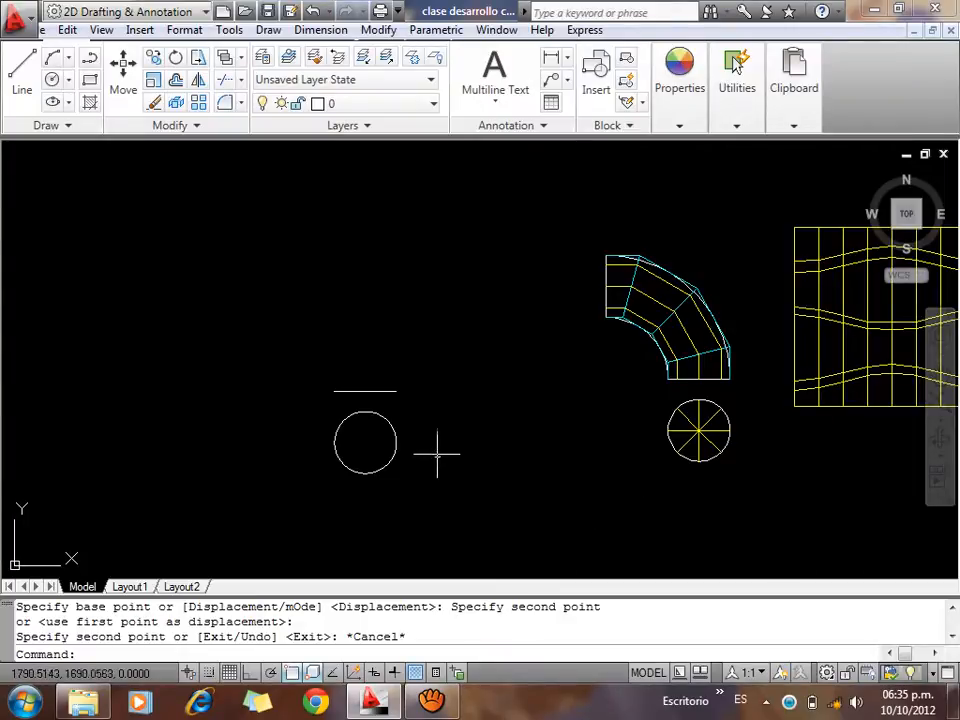
scroll(443, 451, "up", 2)
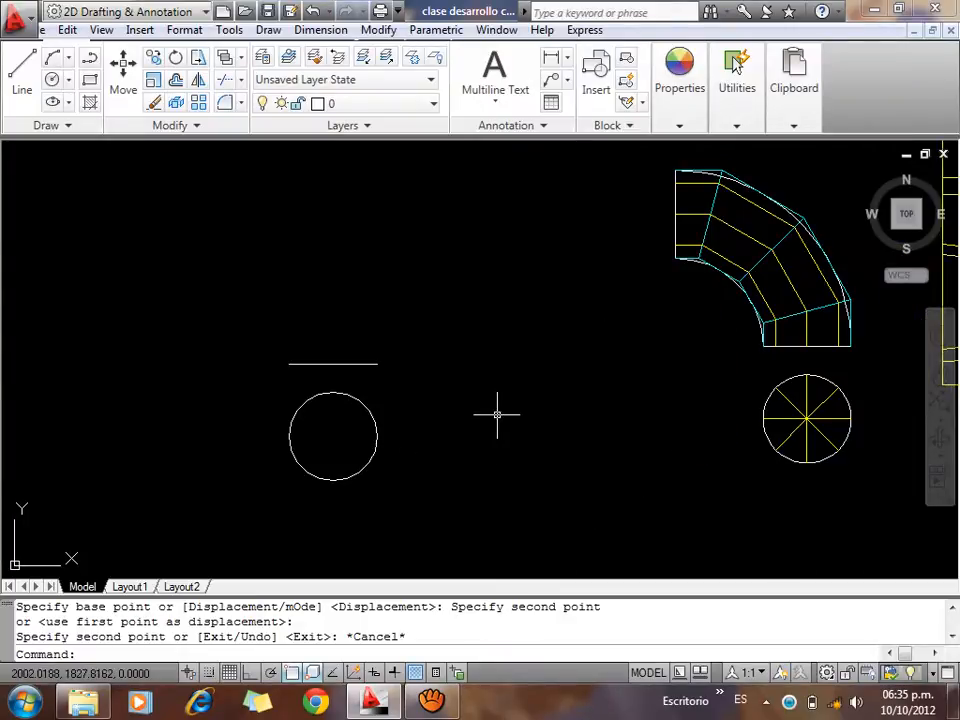
middle_click_drag(561, 418, 231, 444)
scroll(455, 417, "up", 2)
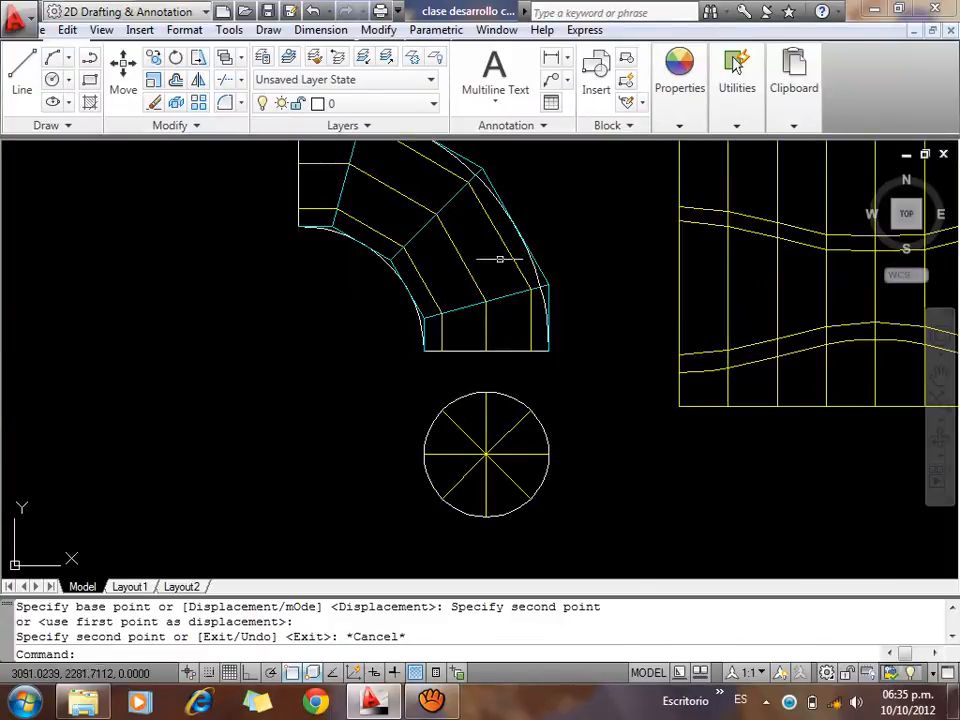
scroll(443, 283, "down", 2)
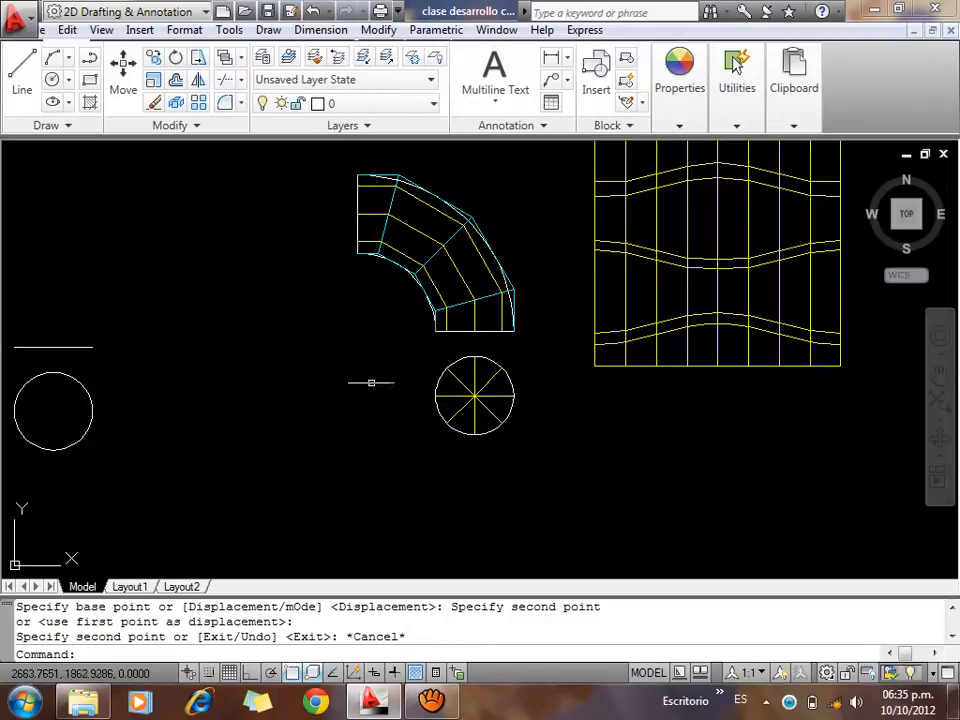
middle_click_drag(100, 422, 306, 399)
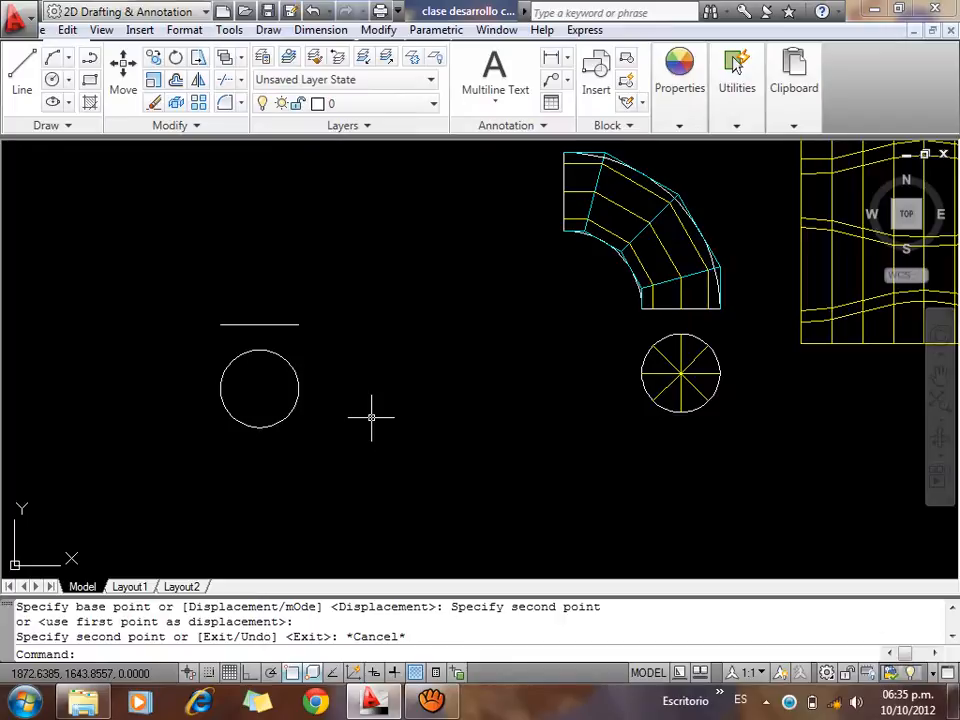
Draw a horizontal line from the example elbow's inner base corner to the centre point of its bend
scroll(605, 331, "up", 2)
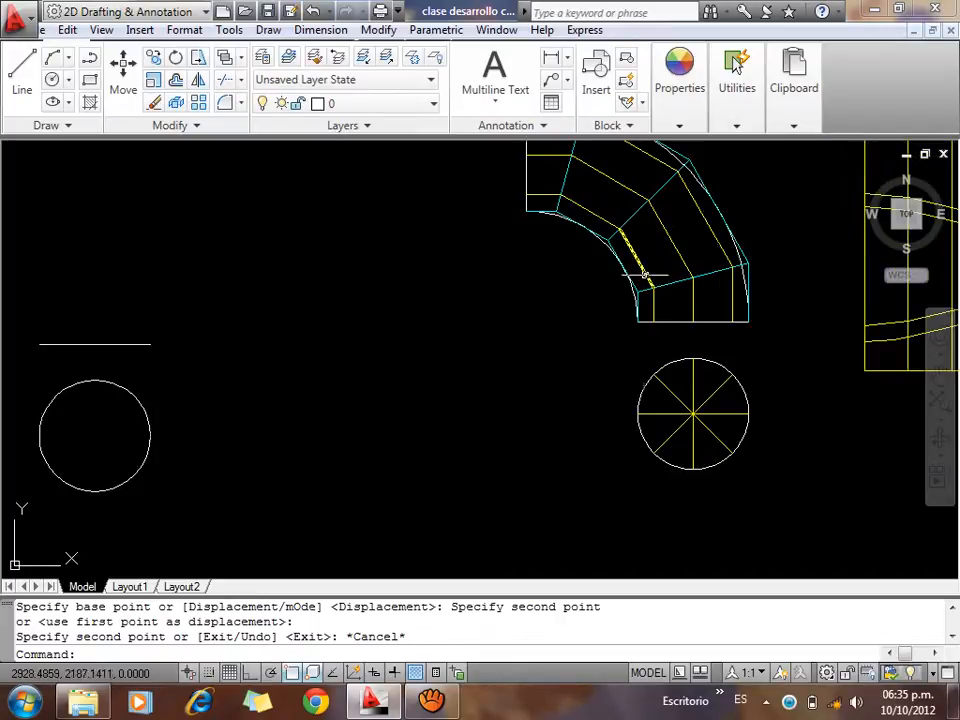
type("L")
key("Return")
left_click(637, 322)
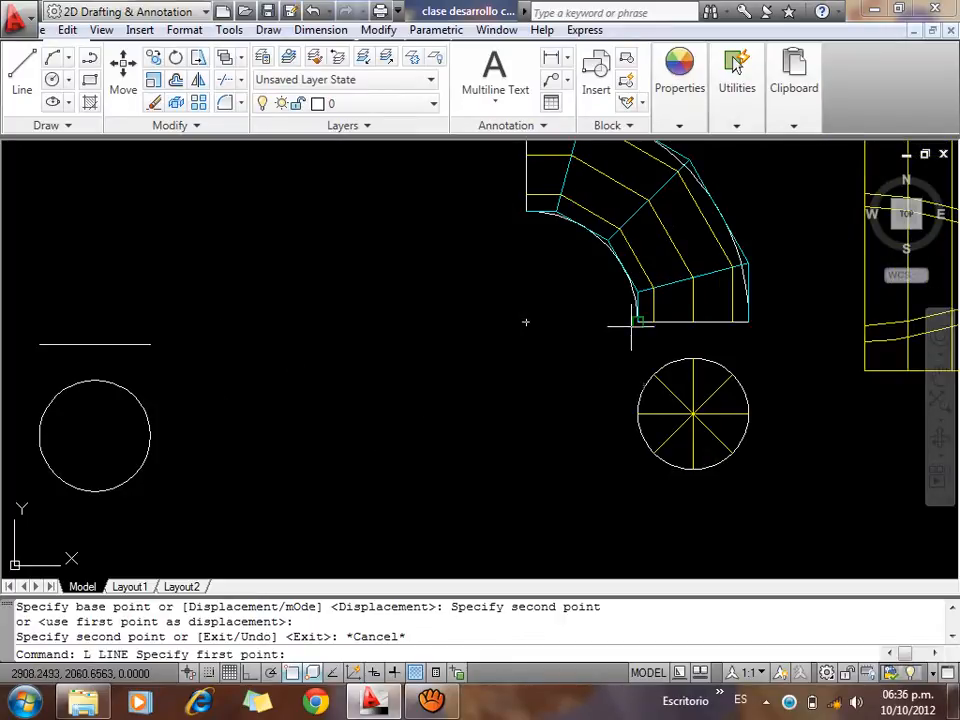
left_click(526, 322)
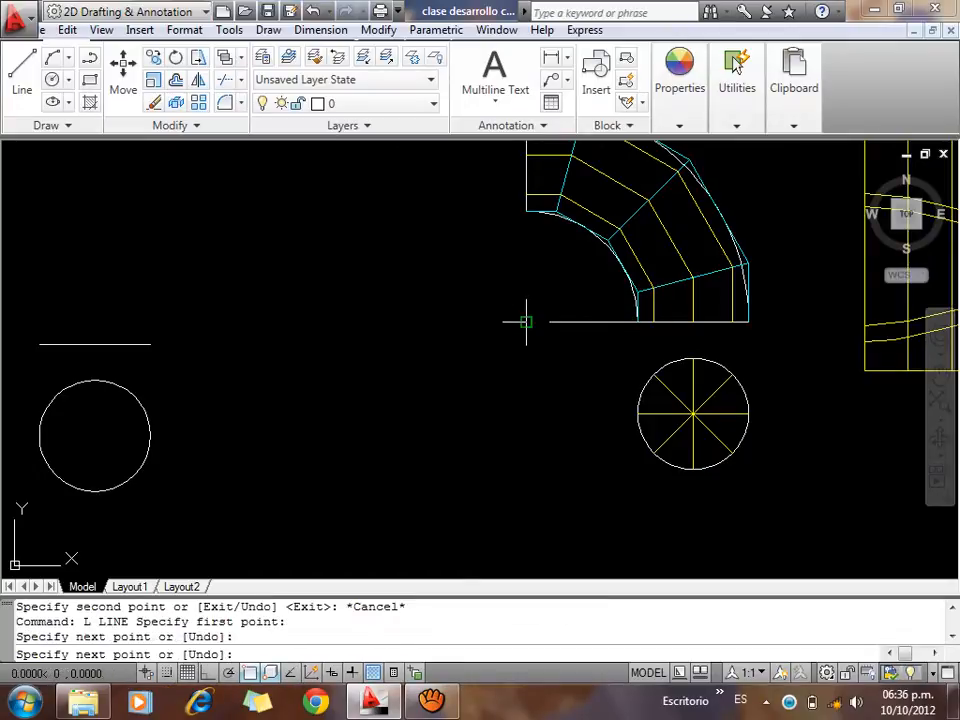
key("Escape")
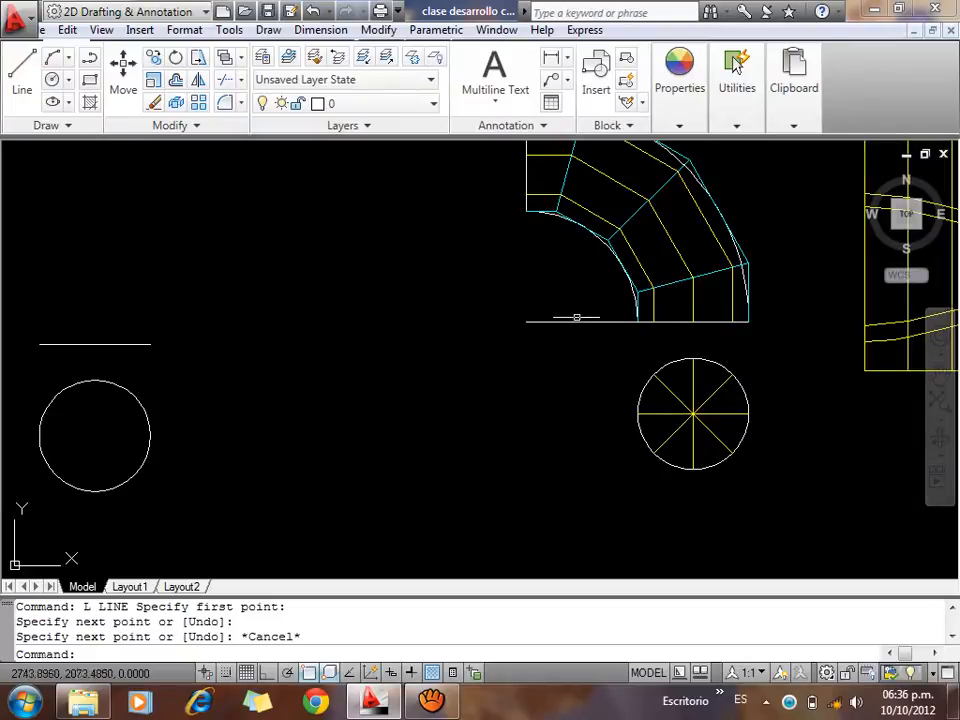
Examine the example elbow's bend-radius line, segment joints and divided circle alongside the plain line and circle of the new construction
left_click(604, 304)
left_click(580, 372)
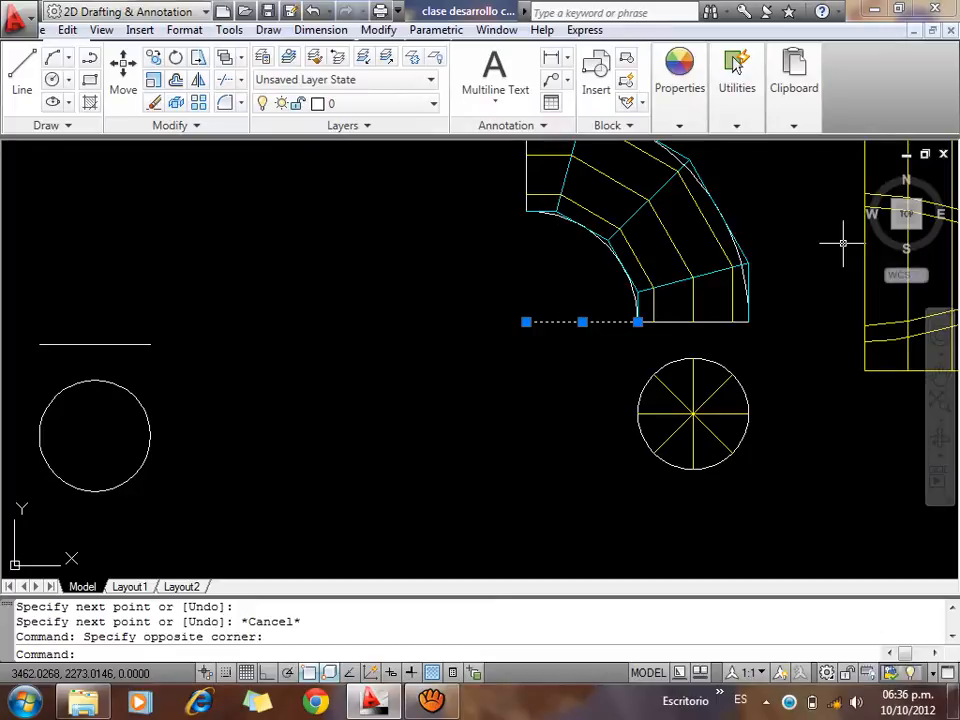
mouse_move(600, 386)
middle_mouse_down()
mouse_move(593, 429)
mouse_move(550, 470)
middle_mouse_up()
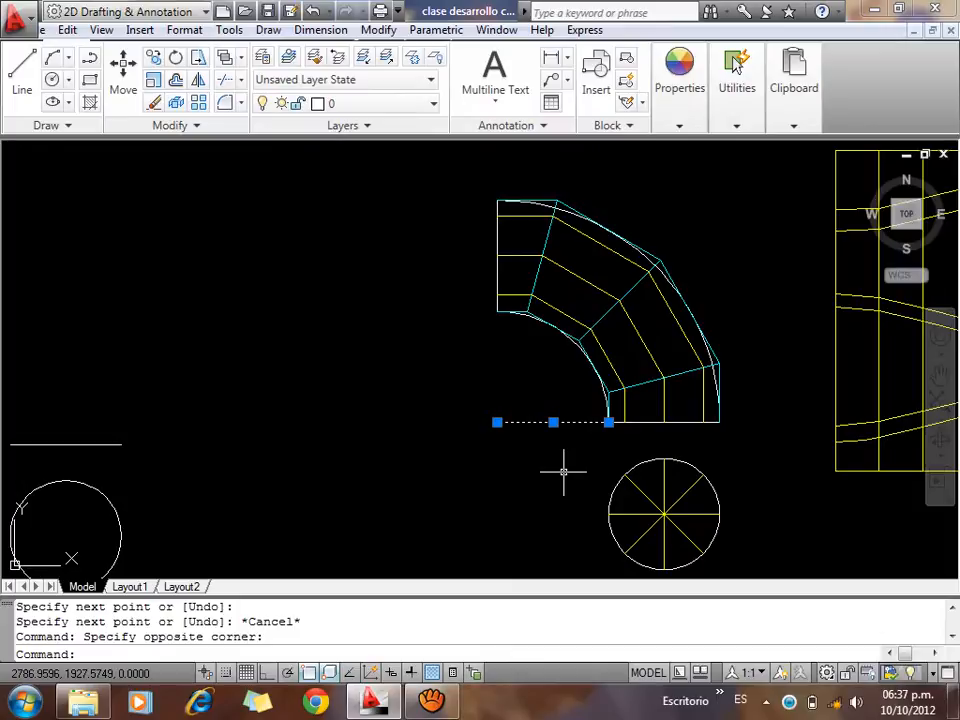
key("Escape")
key("Escape")
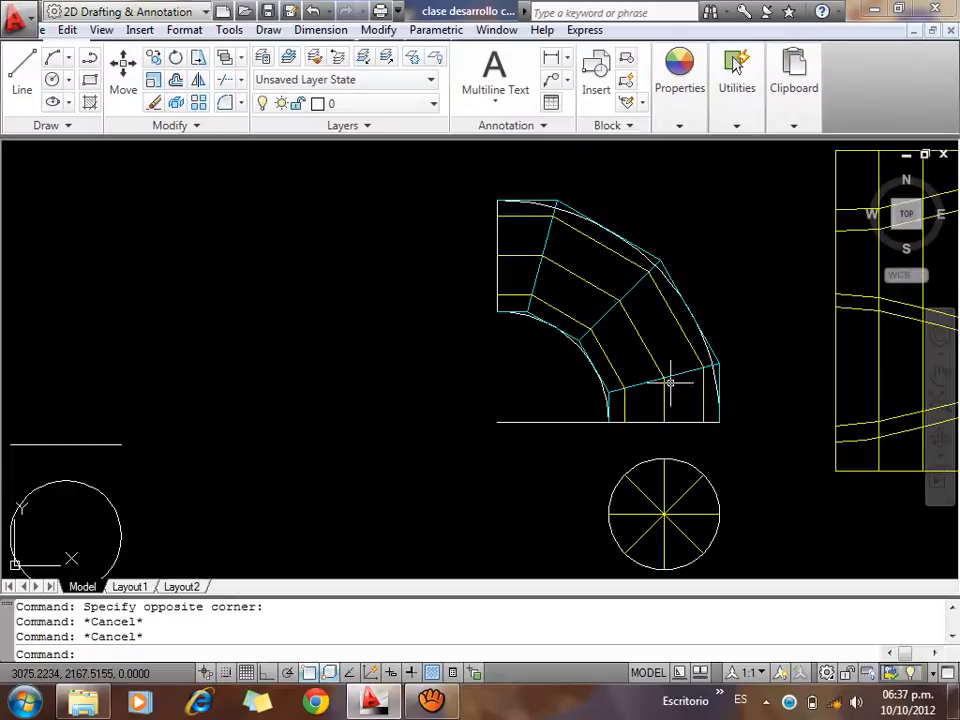
middle_click_drag(666, 381, 516, 395)
scroll(516, 395, "up", 2)
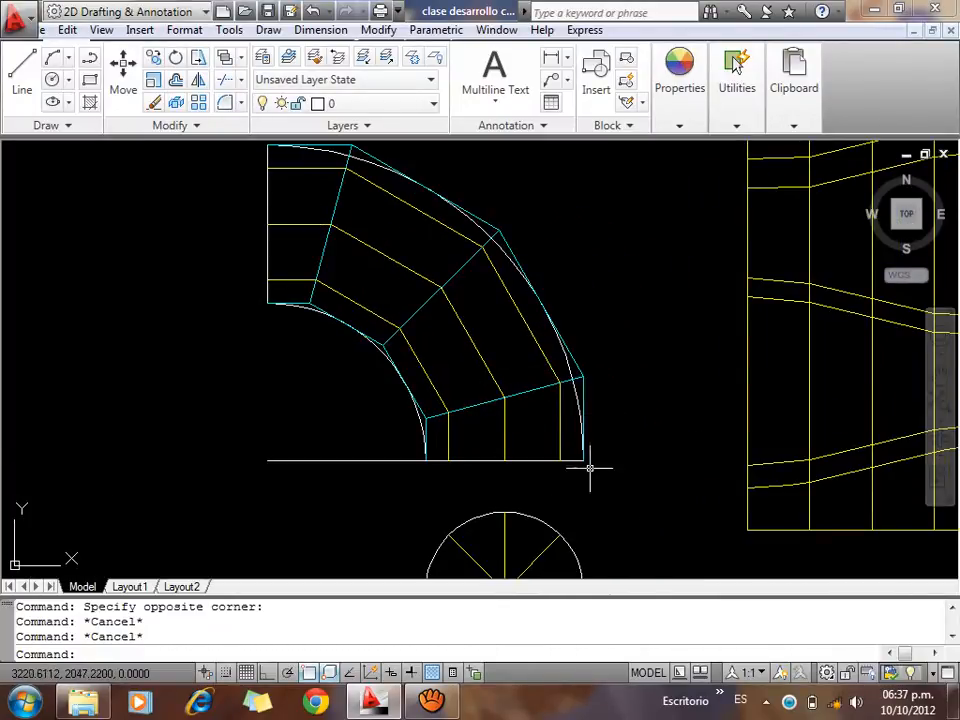
scroll(597, 507, "down", 2)
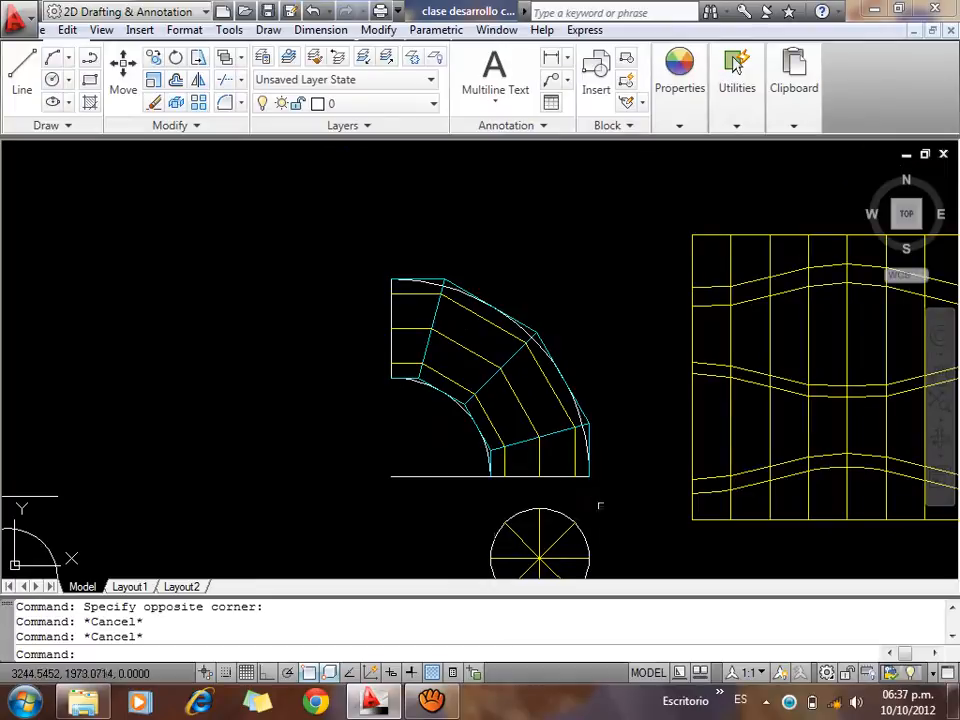
mouse_move(506, 449)
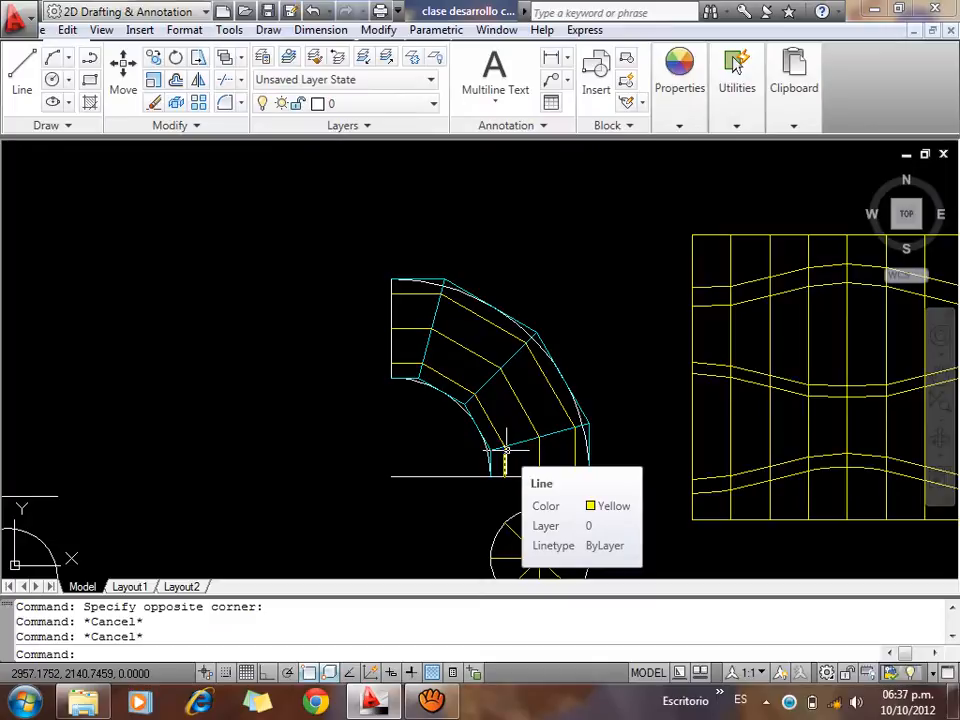
middle_click_drag(519, 430, 526, 350)
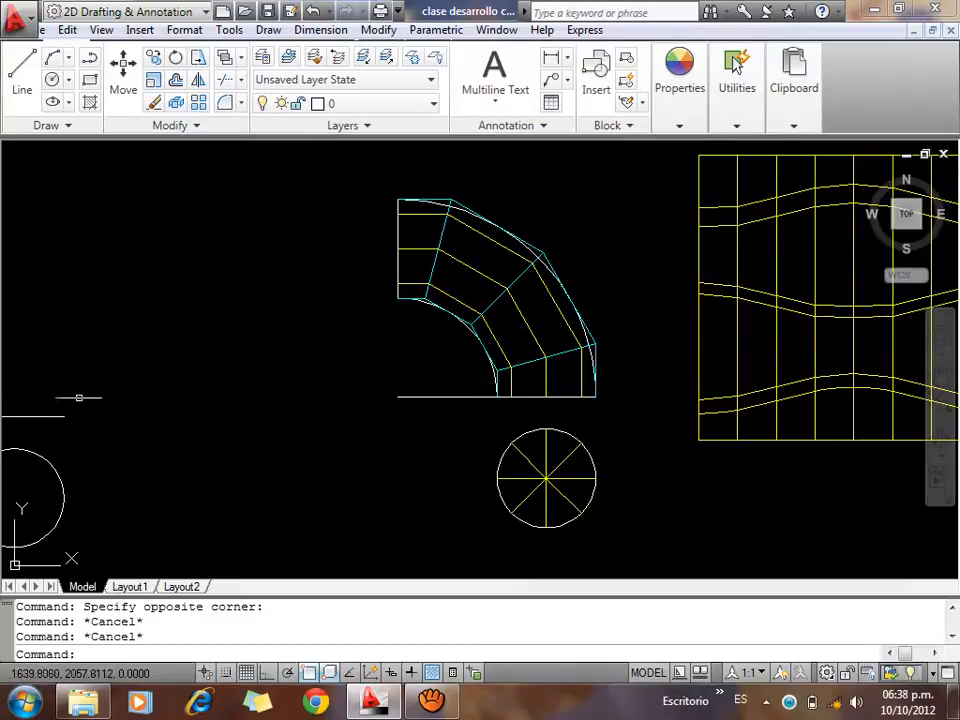
mouse_move(79, 397)
middle_mouse_down()
mouse_move(250, 389)
mouse_move(216, 410)
middle_mouse_up()
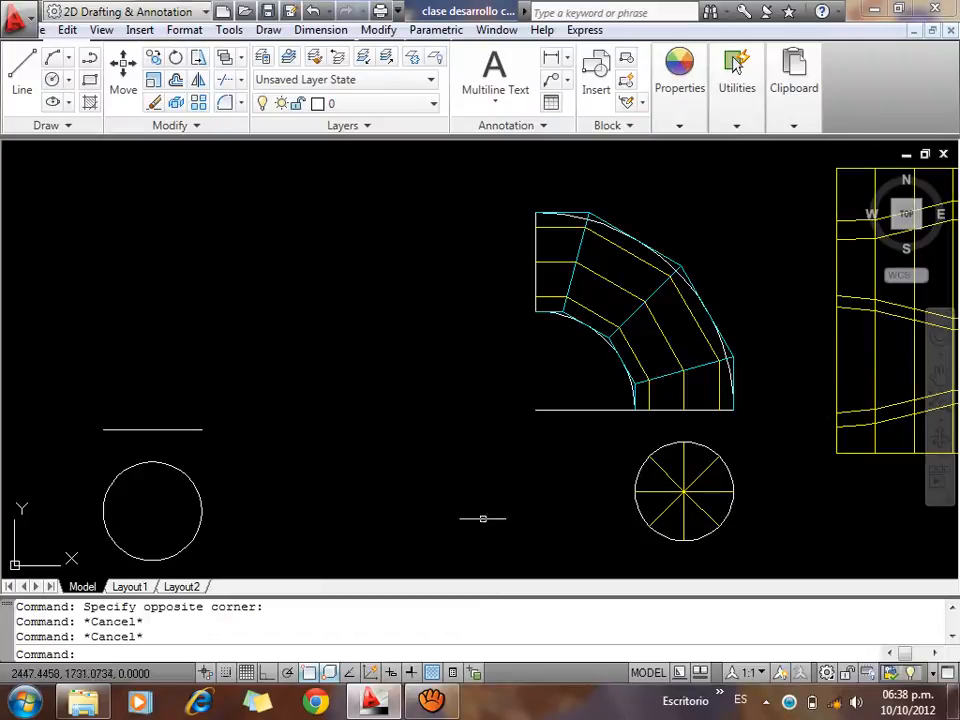
middle_click_drag(345, 477, 591, 454)
left_click(439, 436)
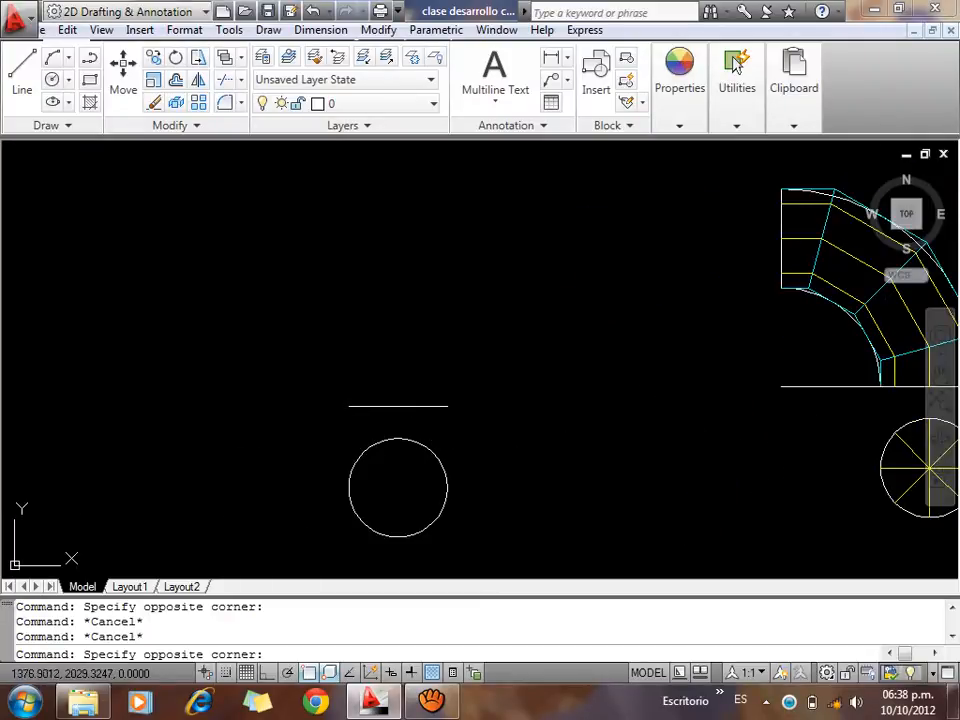
left_click(353, 414)
left_click(351, 416)
left_click(345, 390)
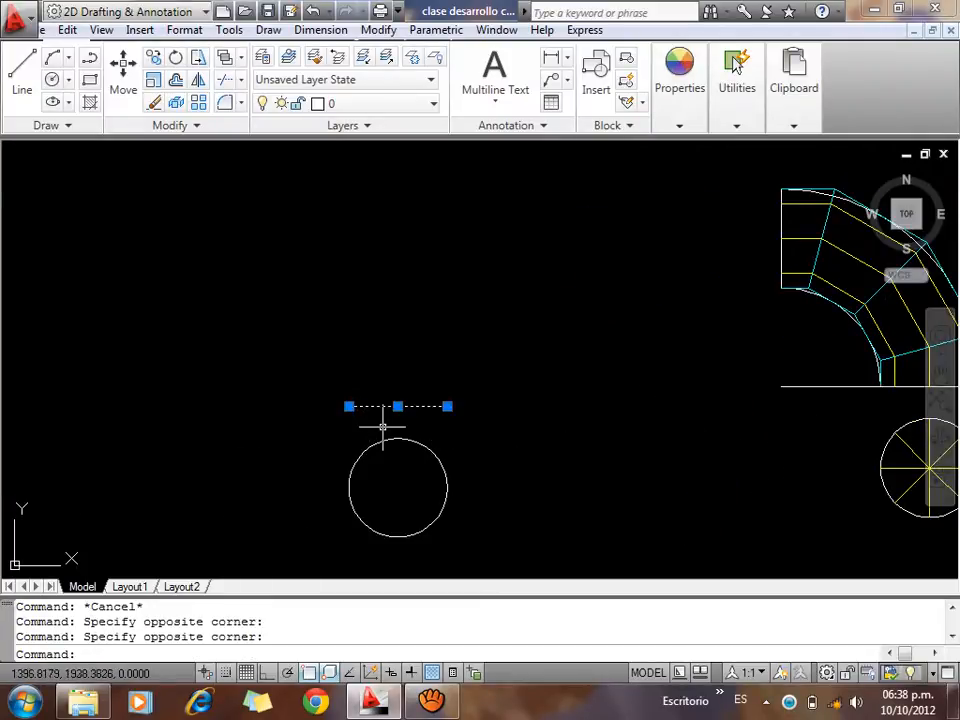
key("Escape")
left_click(825, 413)
left_click(800, 381)
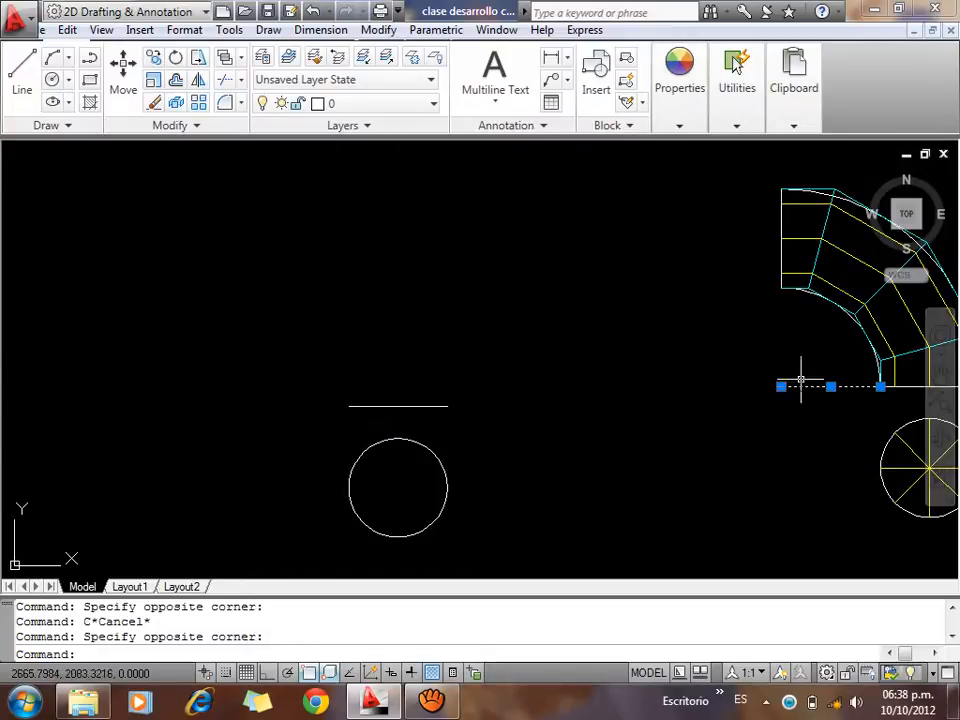
key("Escape")
key("Escape")
Copy the line above the plain circle end to end, placing the copy against its left endpoint
left_click(419, 421)
left_click(369, 388)
type("c")
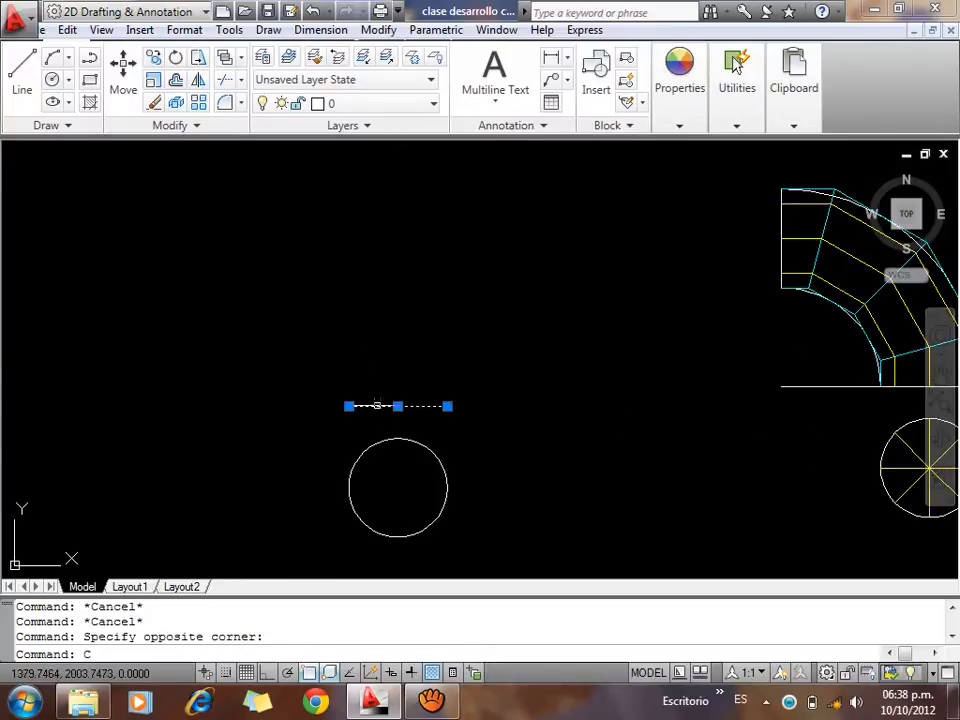
key("Return")
left_click(447, 406)
left_click(349, 406)
key("Escape")
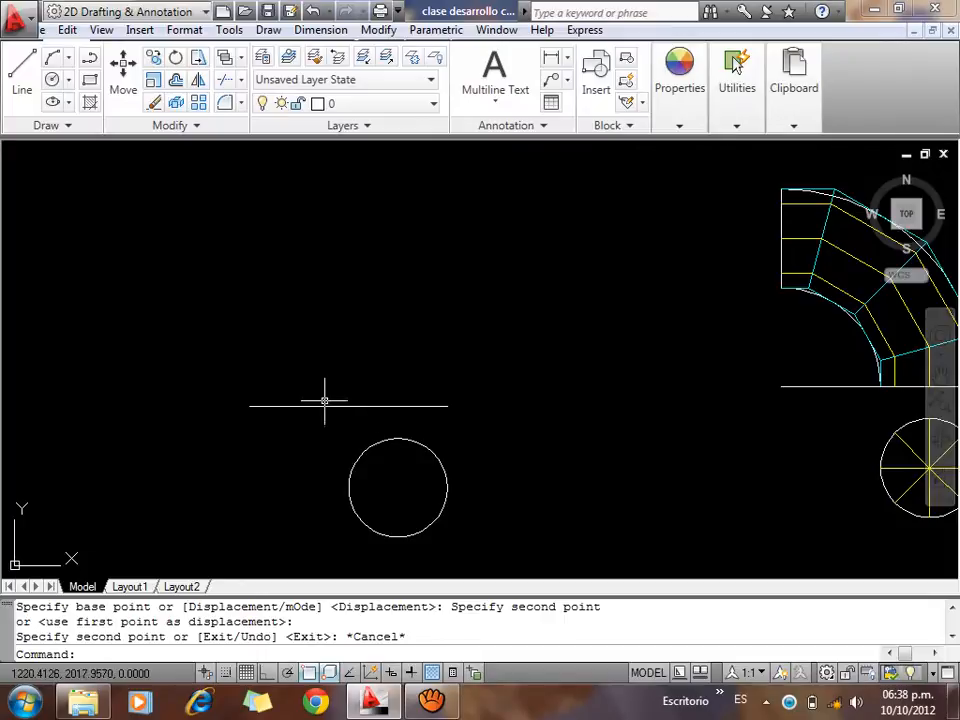
Stretch the copied line's right endpoint horizontally about 824 units to the right with Ortho on, beyond the plain circle
left_click_drag(324, 401, 320, 412)
left_click(349, 406)
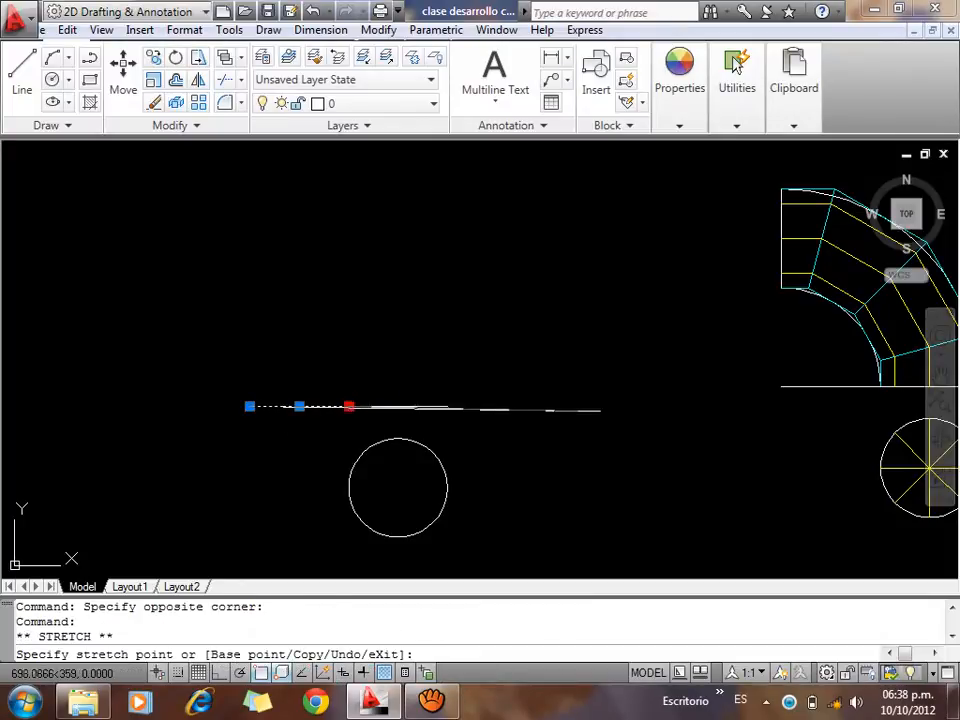
key("F8")
left_click(620, 406)
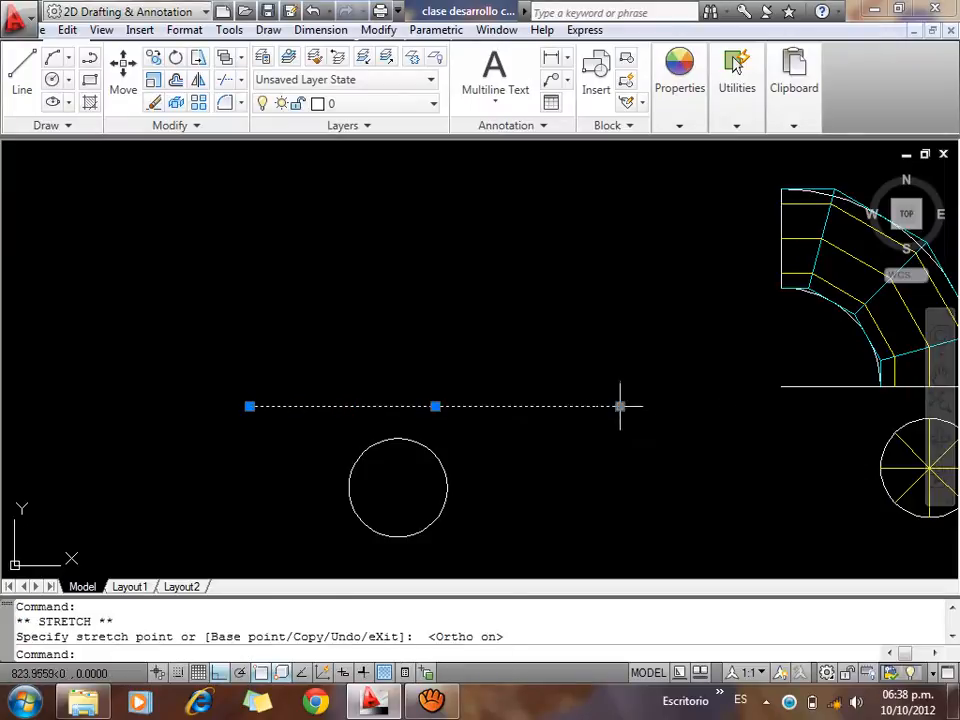
key("Escape")
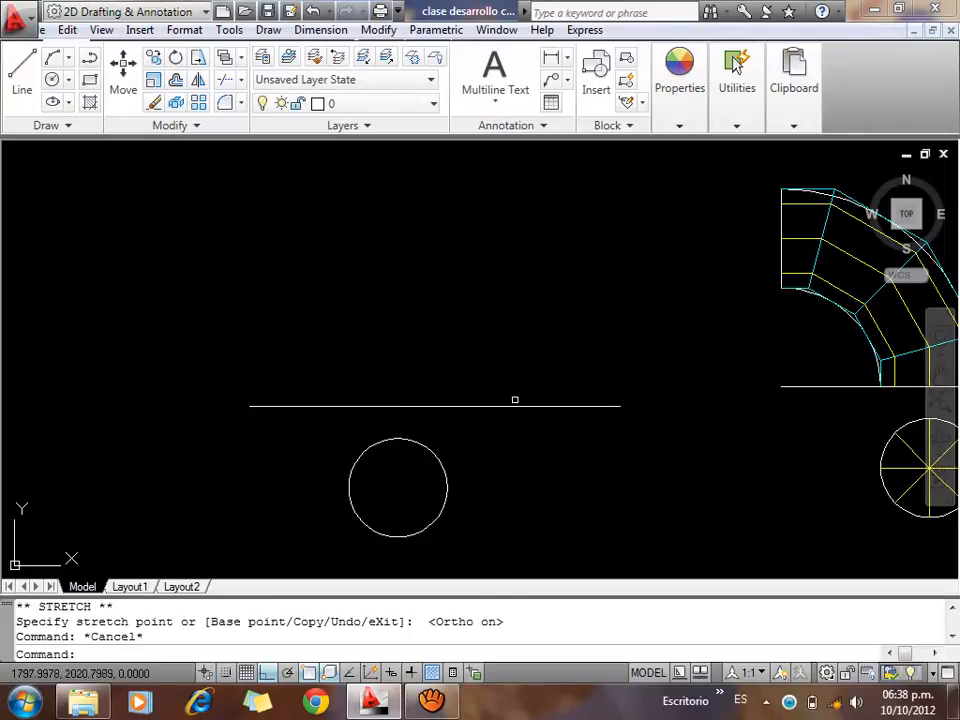
mouse_move(460, 388)
middle_mouse_down()
mouse_move(399, 417)
mouse_move(282, 445)
middle_mouse_up()
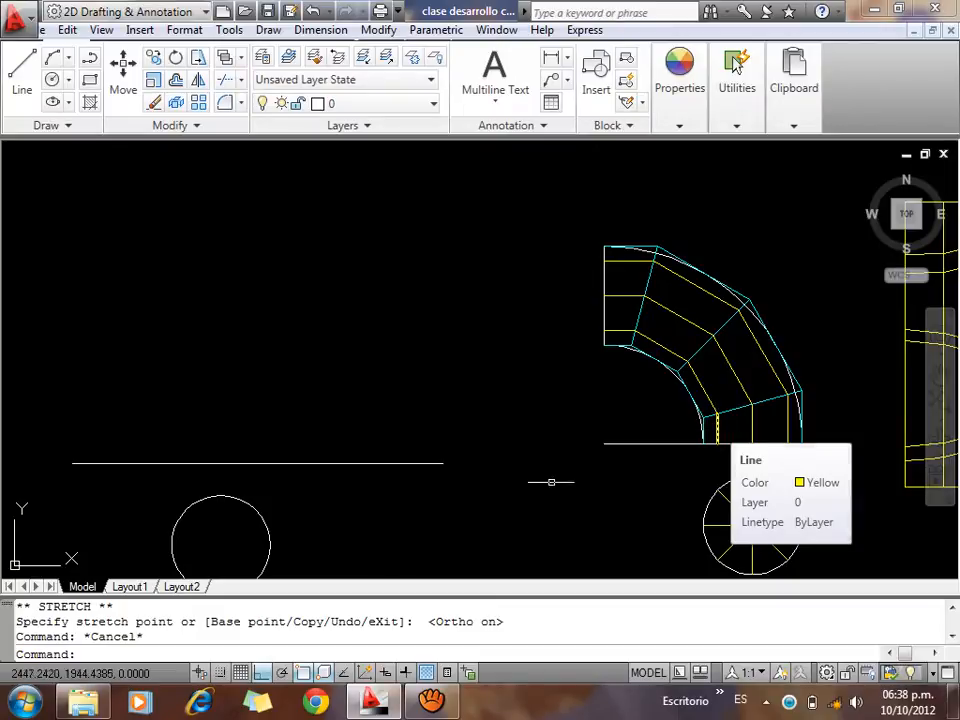
middle_click_drag(805, 420, 710, 440)
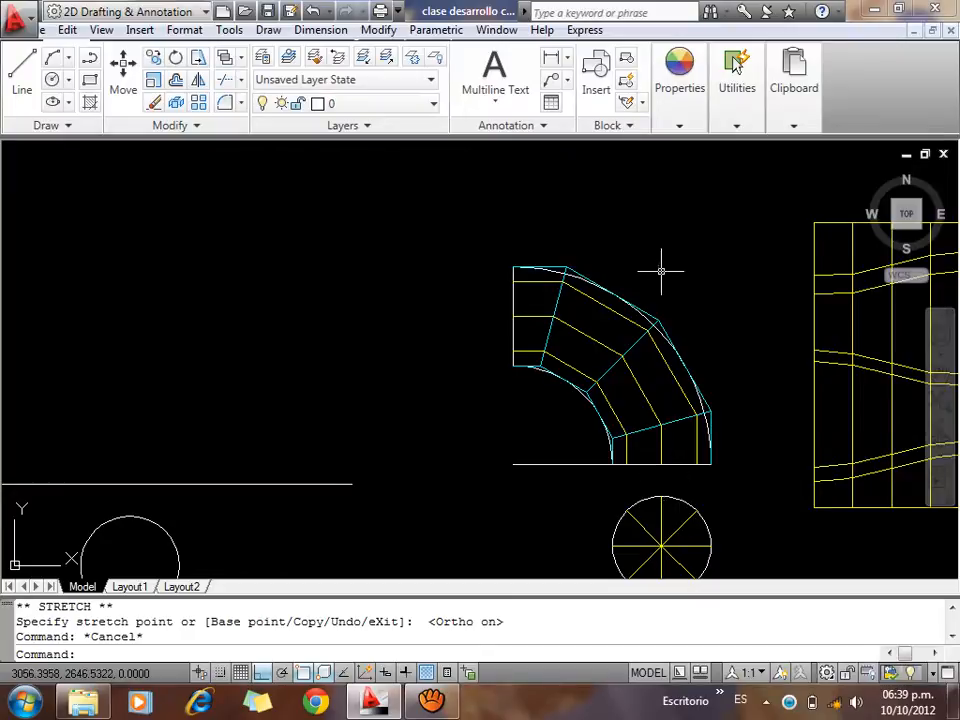
scroll(439, 392, "down", 2)
scroll(183, 501, "up", 2)
Create a polar array of the stretched base line about its left endpoint, with 7 items filling 90 degrees
left_click(183, 494)
left_click(154, 435)
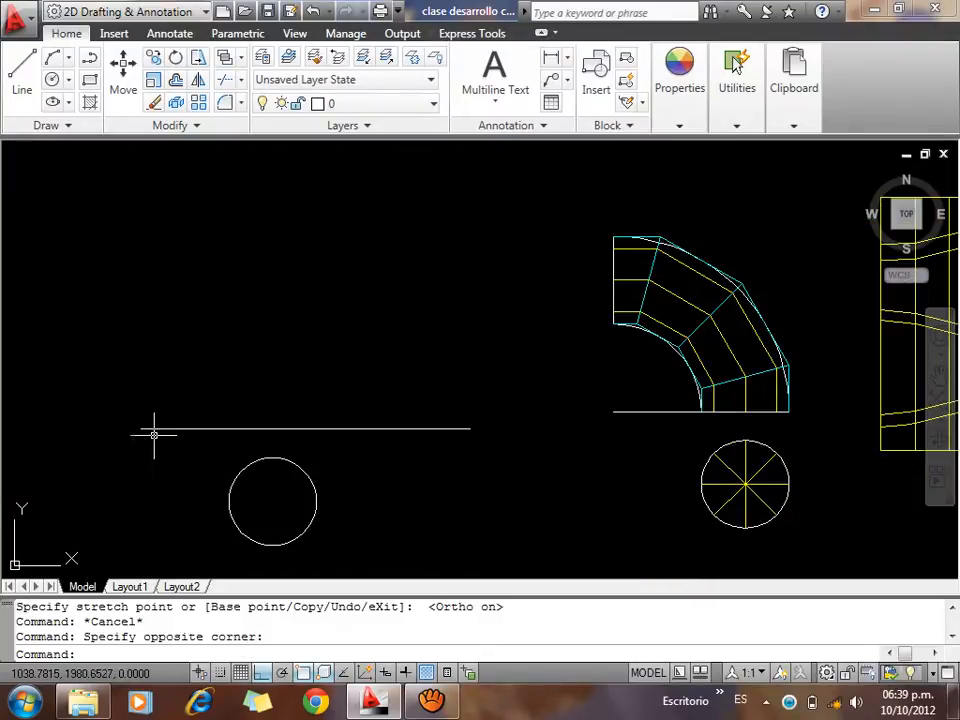
left_click(147, 434)
left_click(133, 461)
left_click(149, 456)
left_click(131, 387)
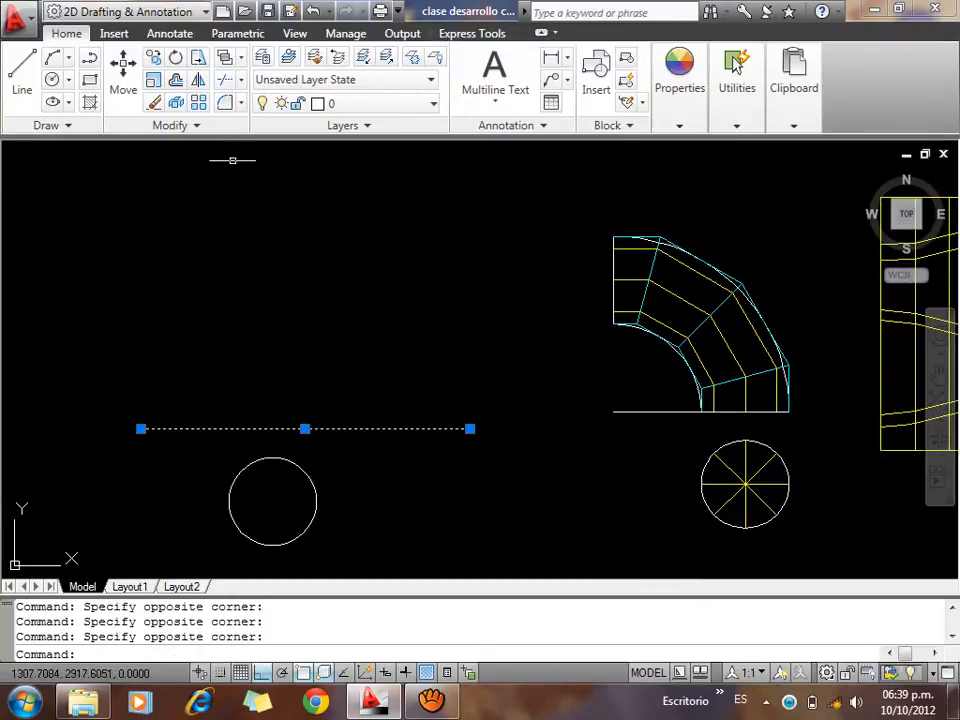
type("array")
key("Return")
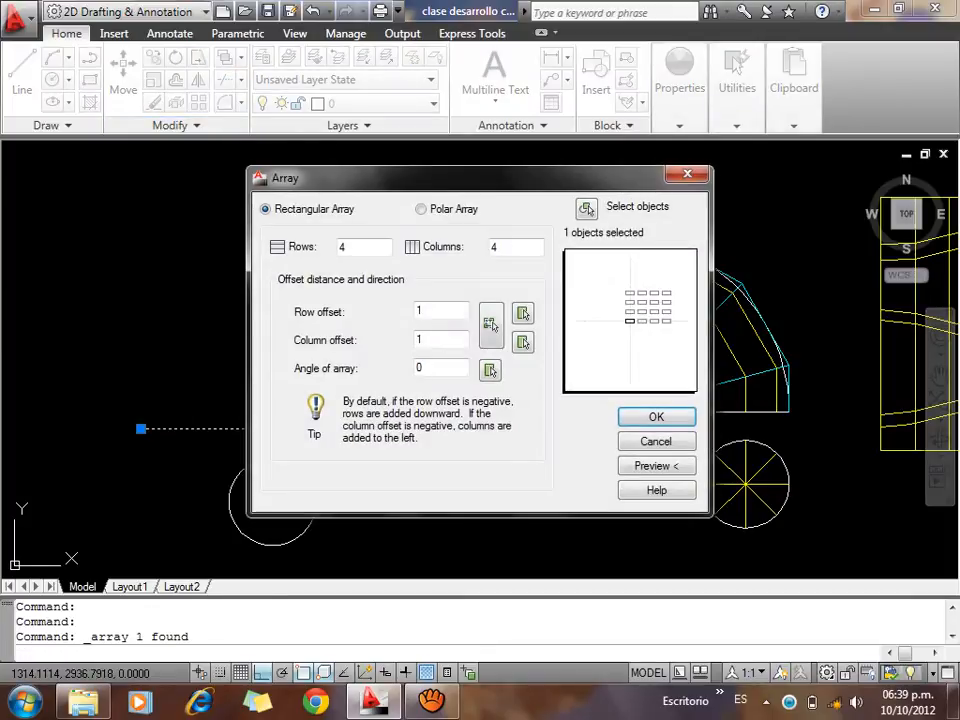
left_click(421, 209)
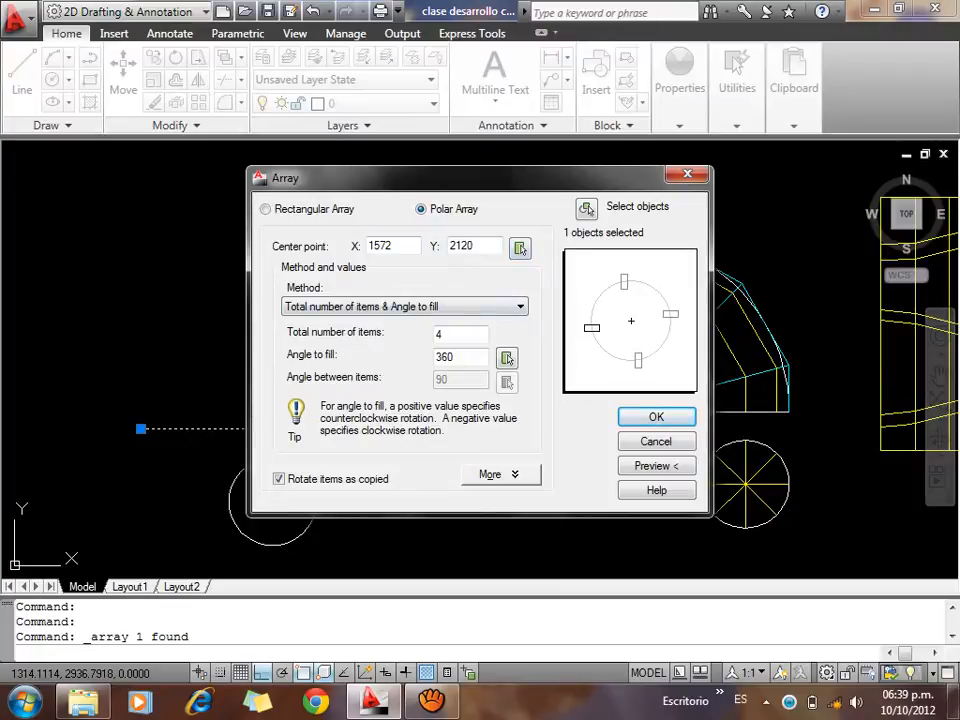
left_click(519, 247)
left_click(140, 429)
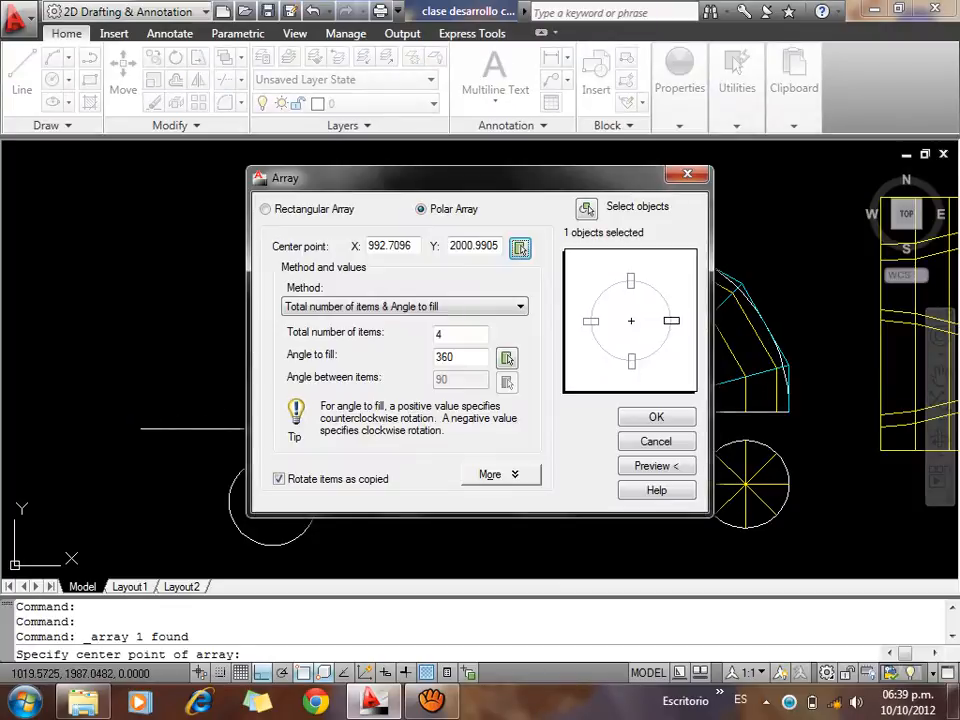
double_click(445, 357)
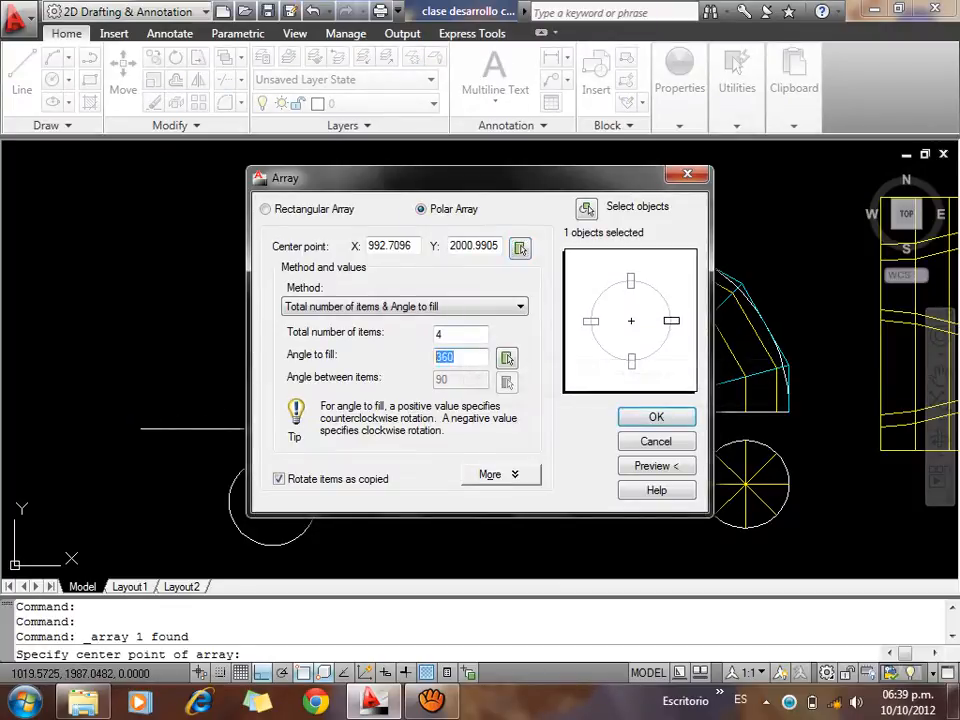
type("90")
left_click(446, 335)
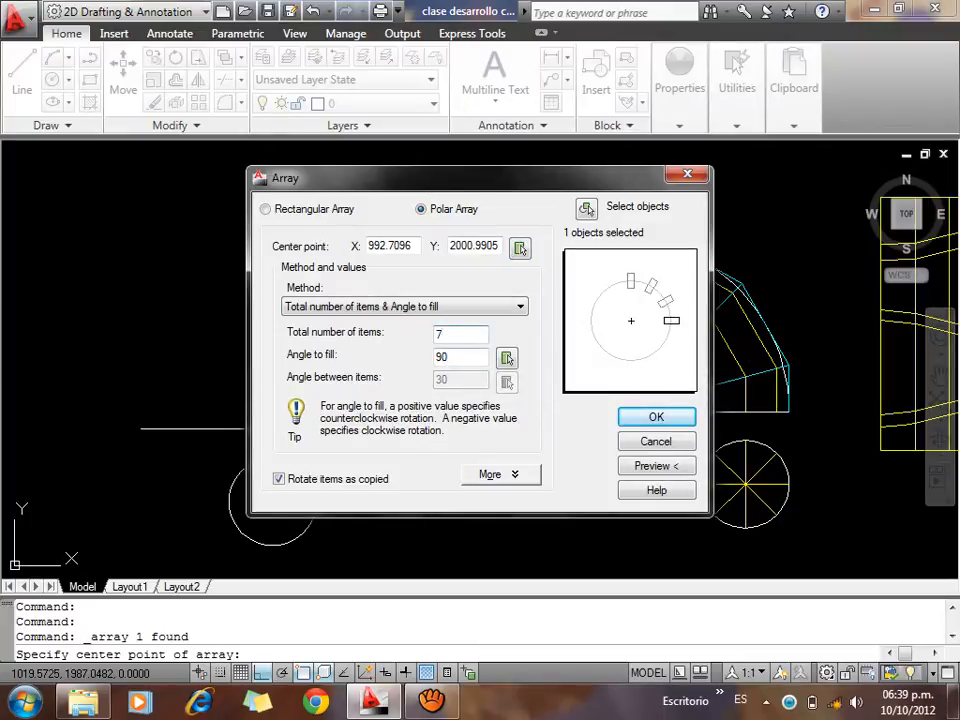
left_click(632, 415)
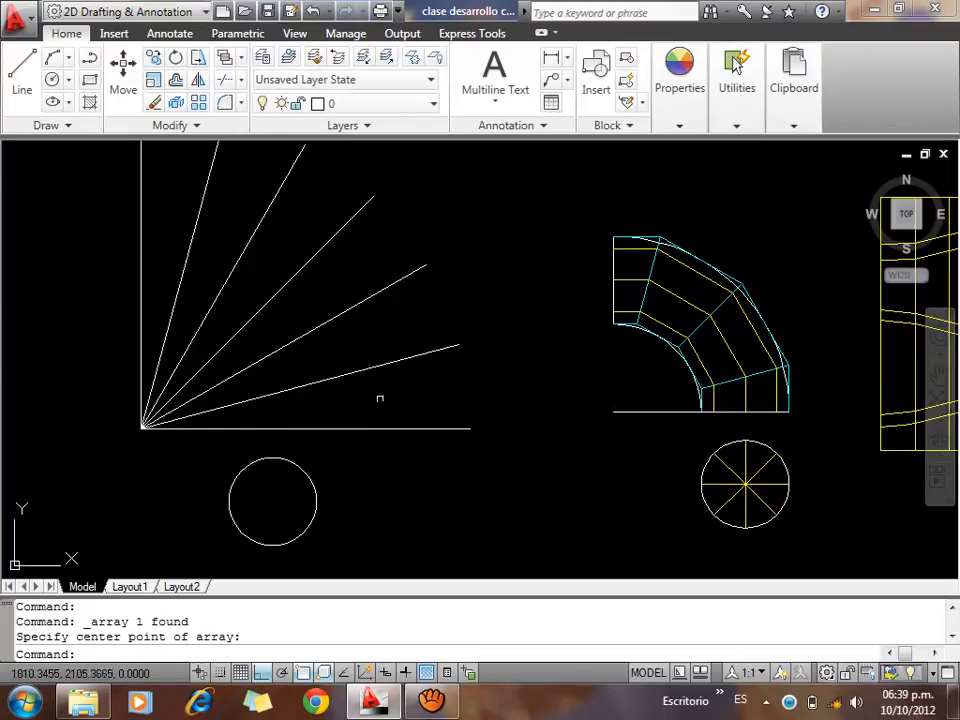
Examine the angular divisions between the arrayed radial lines, alongside the segmented example elbow and the plain circle
middle_click_drag(377, 396, 416, 496)
left_click(229, 274)
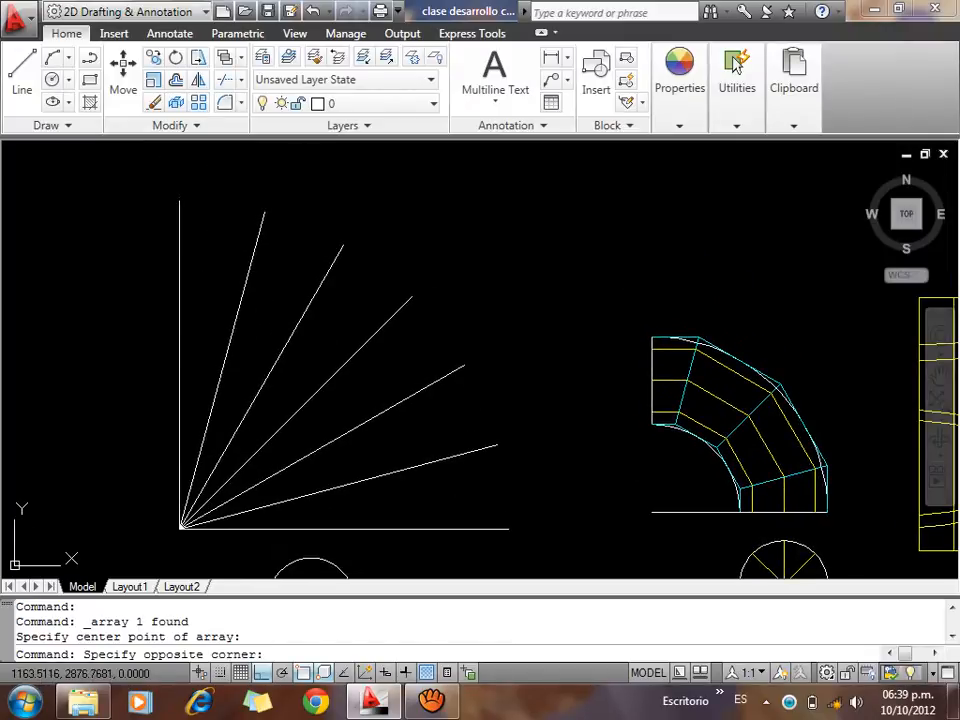
left_click(219, 236)
left_click(298, 264)
left_click(271, 294)
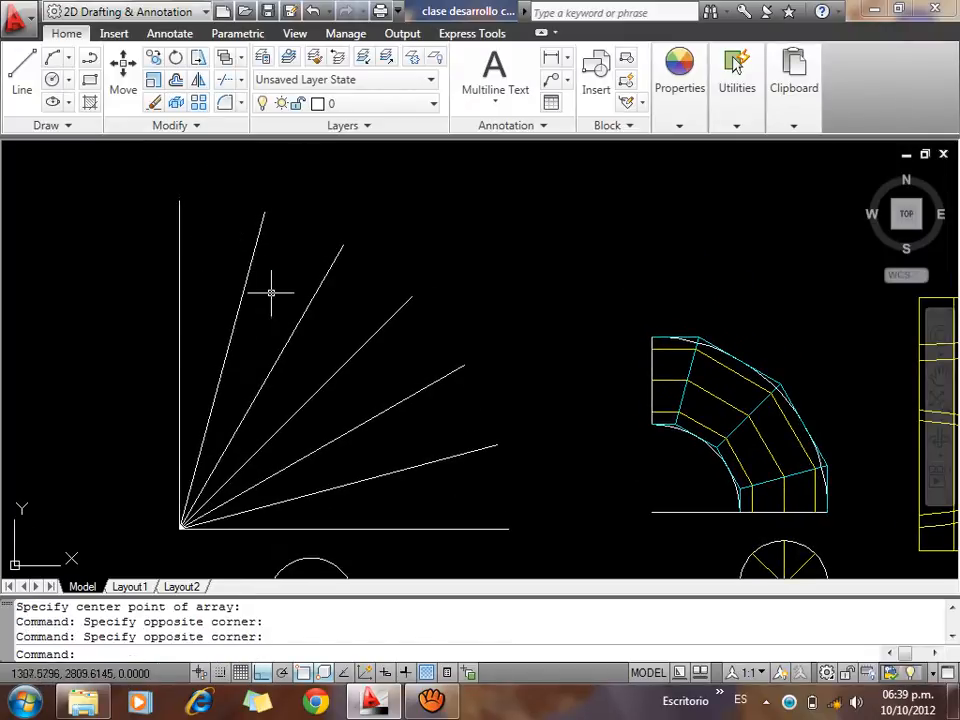
left_click(360, 313)
left_click(324, 326)
left_click(427, 365)
left_click(397, 377)
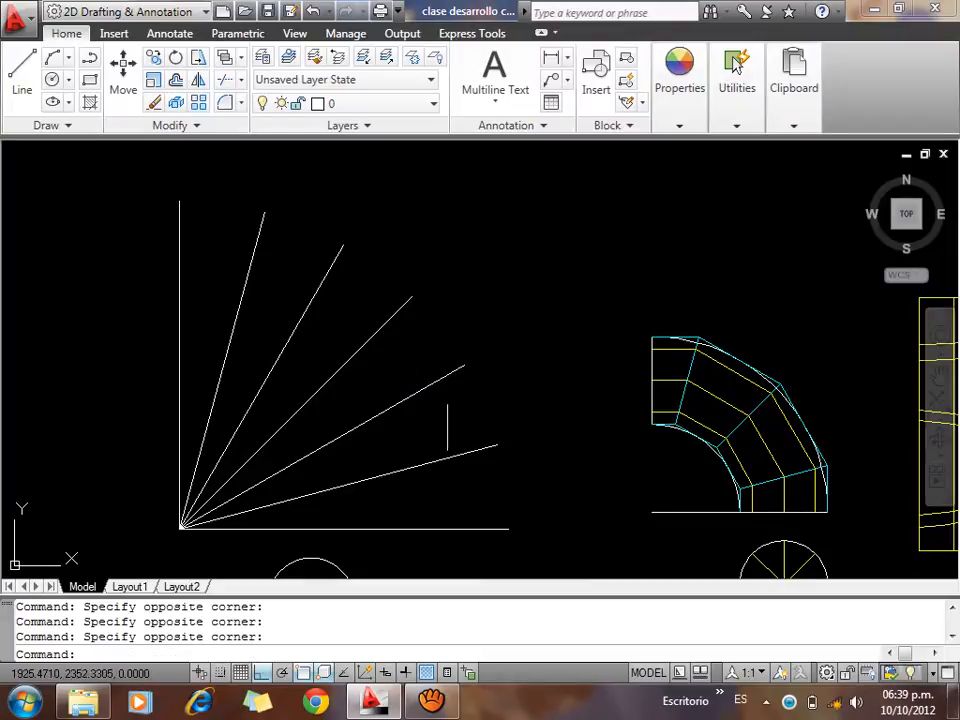
left_click(450, 428)
left_click(424, 443)
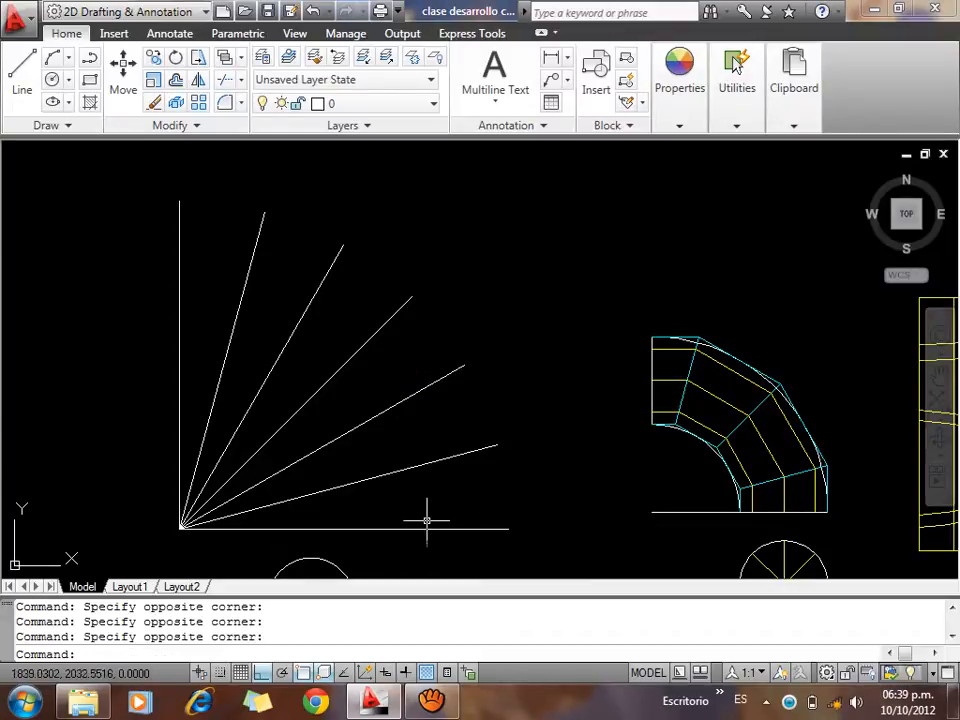
middle_click_drag(413, 527, 323, 391)
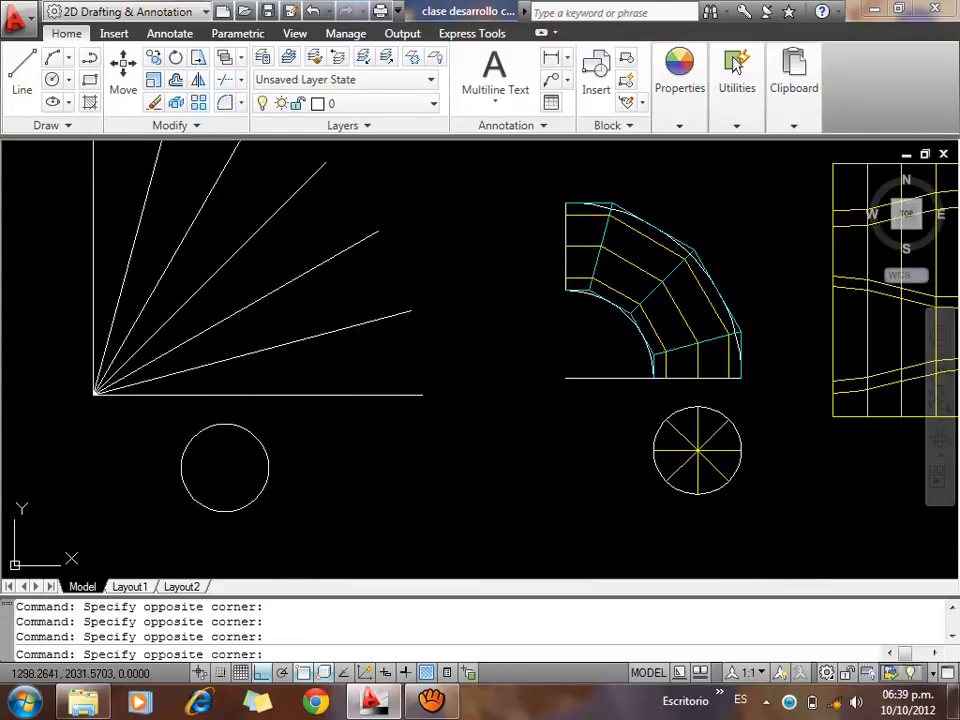
left_click(147, 383)
left_click(251, 430)
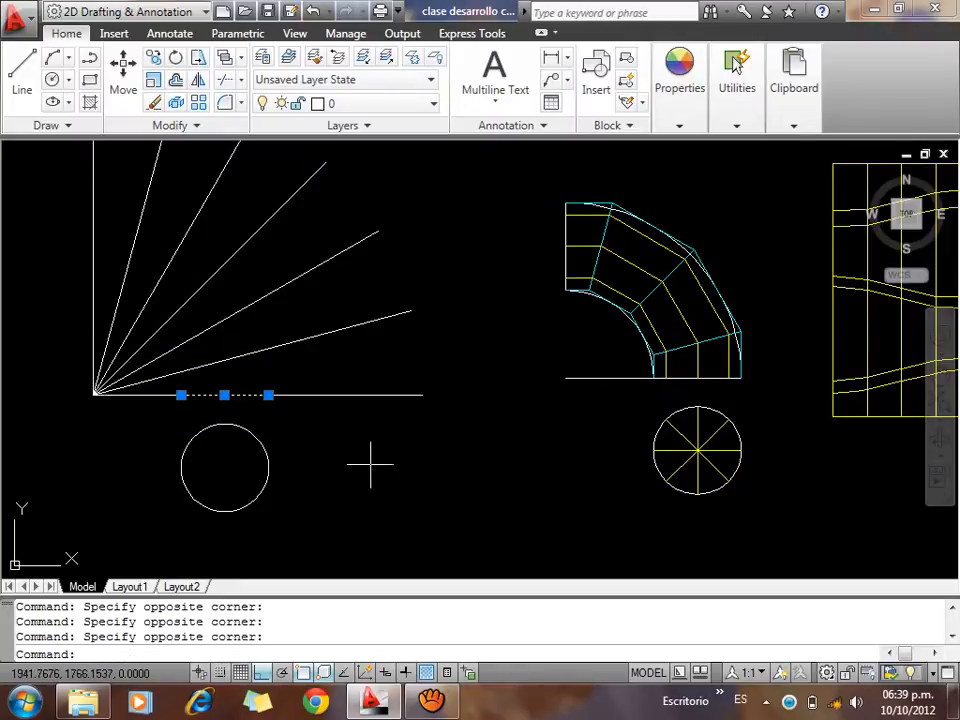
scroll(375, 465, "down", 2)
scroll(314, 373, "up", 2)
key("Escape")
key("Escape")
key("Escape")
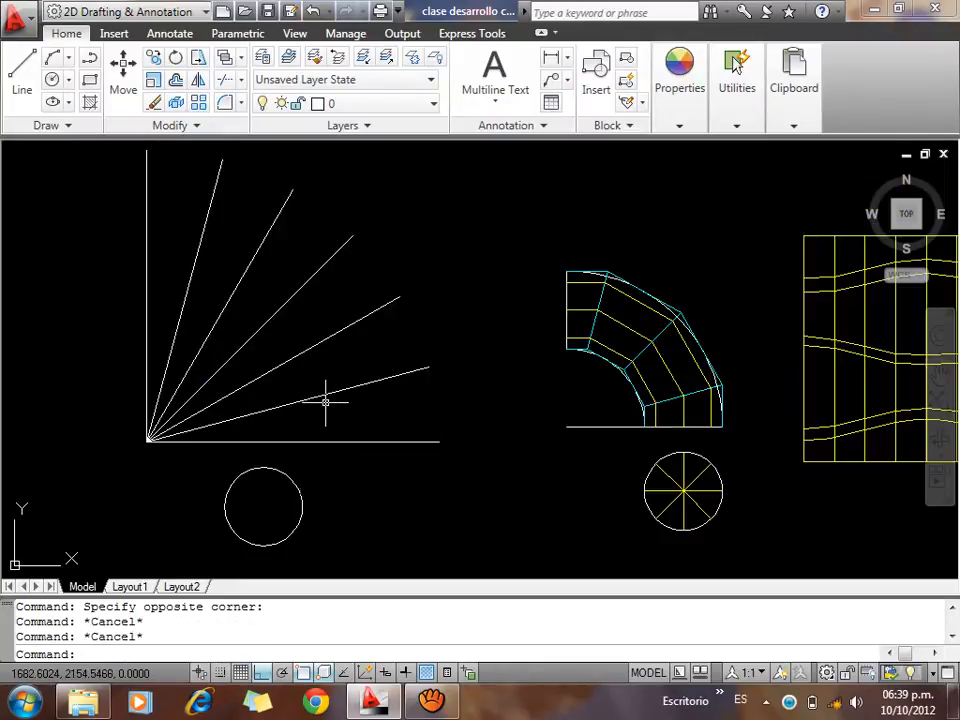
Draw two concentric circles centred on the radial lines' vertex, with radii 300 and 600 reaching the ends of the short base line
type("c")
key("Return")
left_click(147, 440)
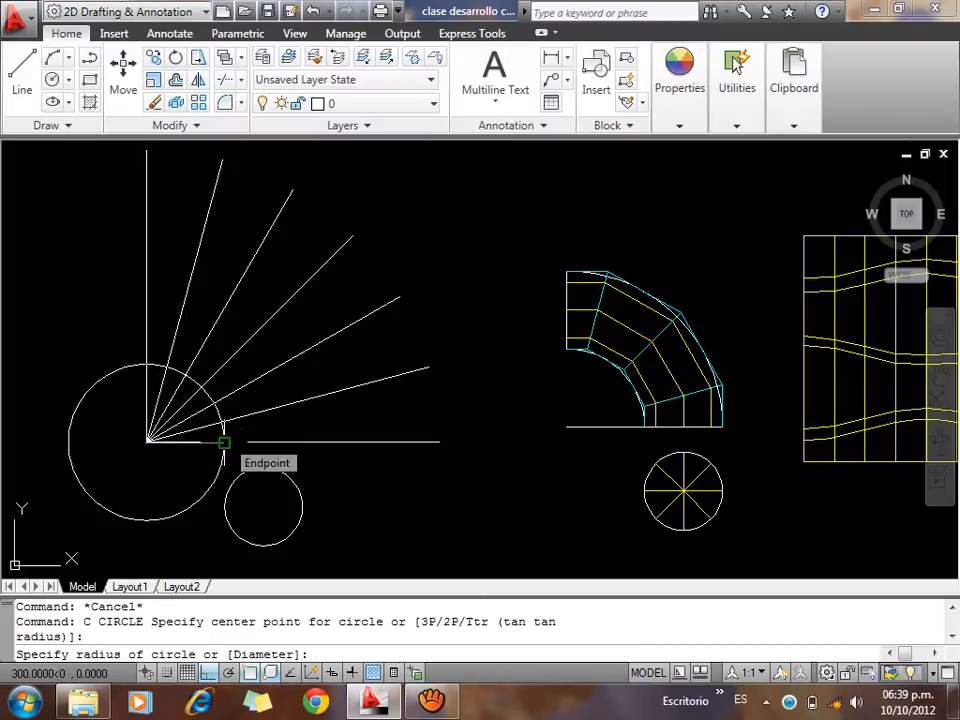
left_click(224, 441)
key("Return")
left_click(147, 441)
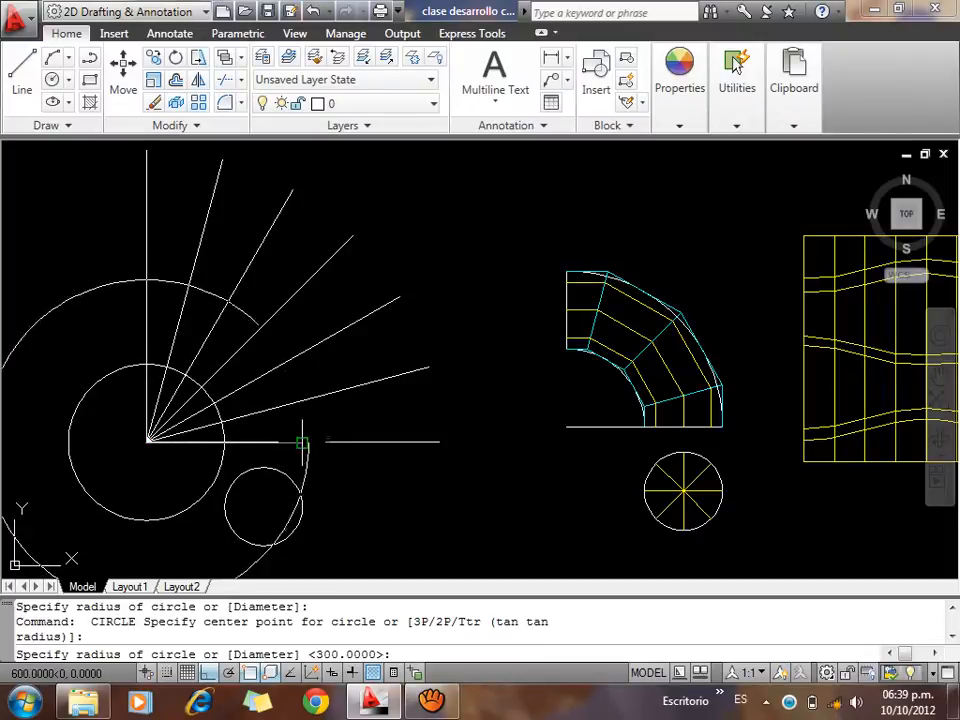
left_click(302, 441)
key("Escape")
left_click(273, 441)
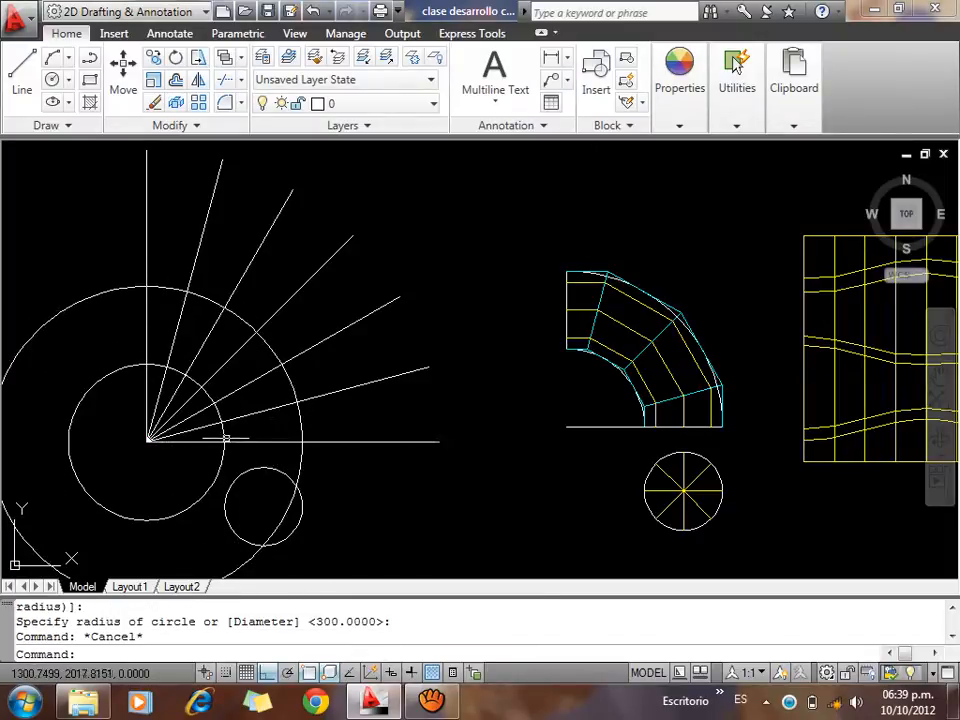
left_click(213, 433)
left_click(331, 455)
key("Escape")
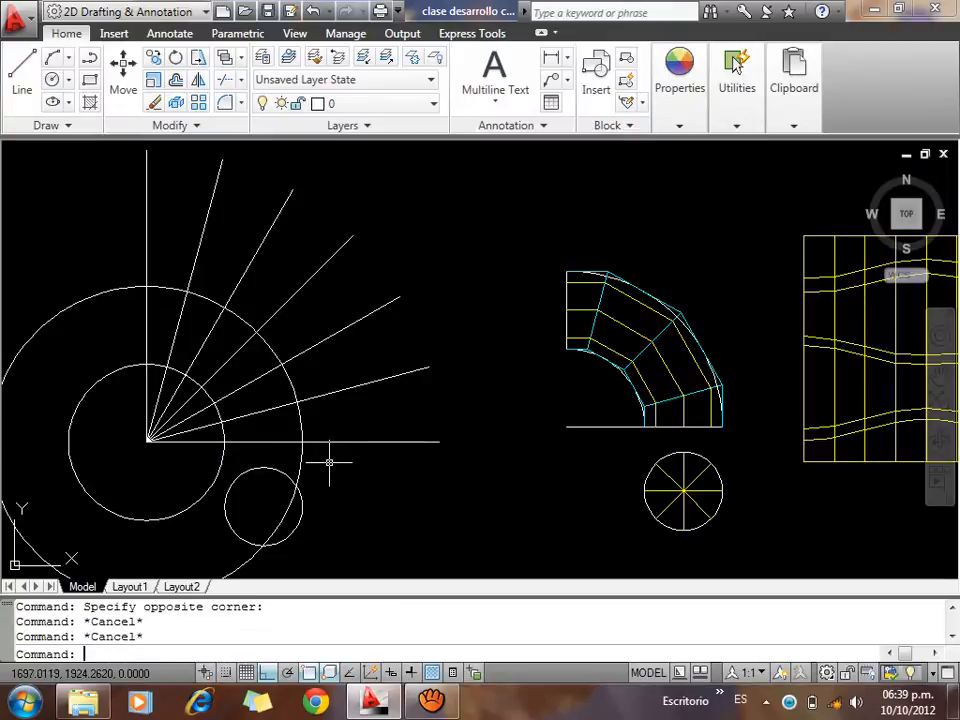
left_click(200, 462)
double_click(200, 496)
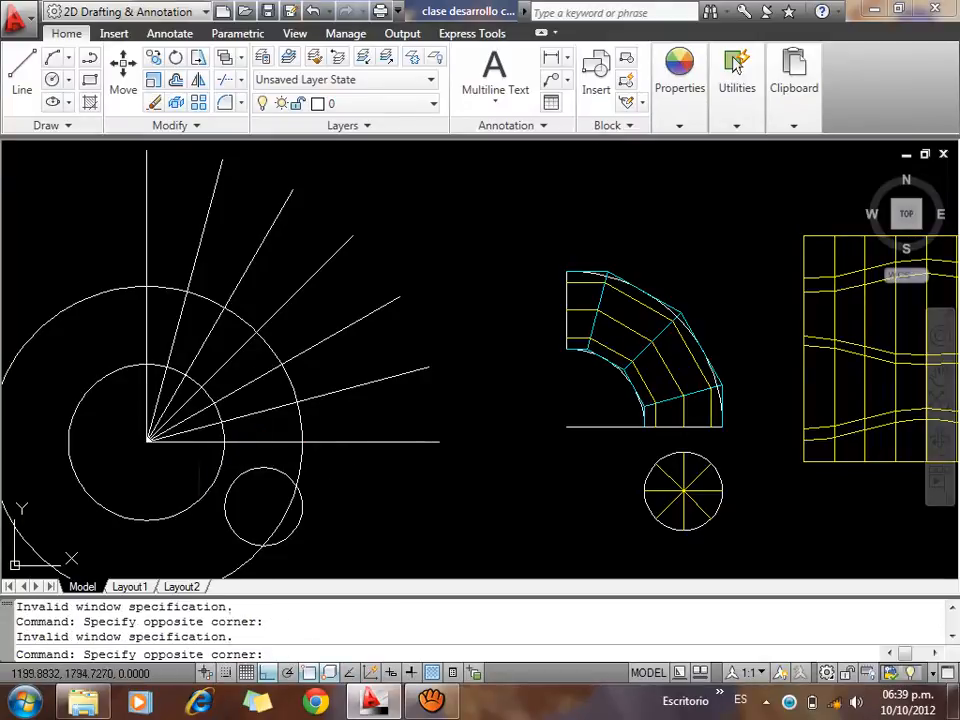
key("Escape")
key("Escape")
Trim both concentric circles to quarter arcs between the vertical and horizontal radial lines
type("tr")
key("Return")
key("Return")
left_click(108, 441)
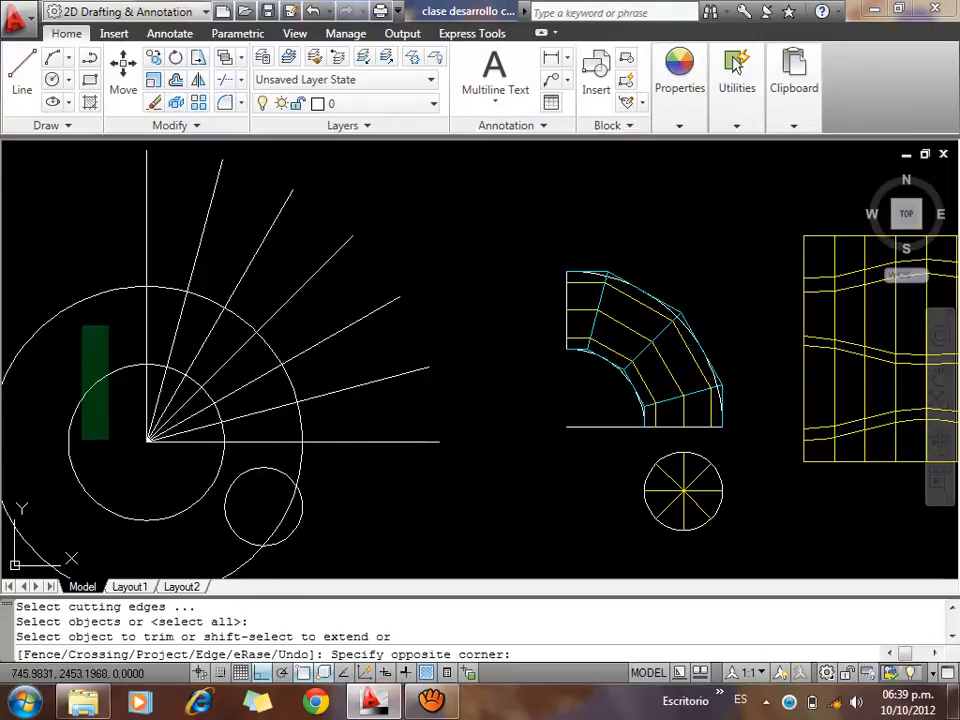
left_click(74, 276)
left_click(298, 470)
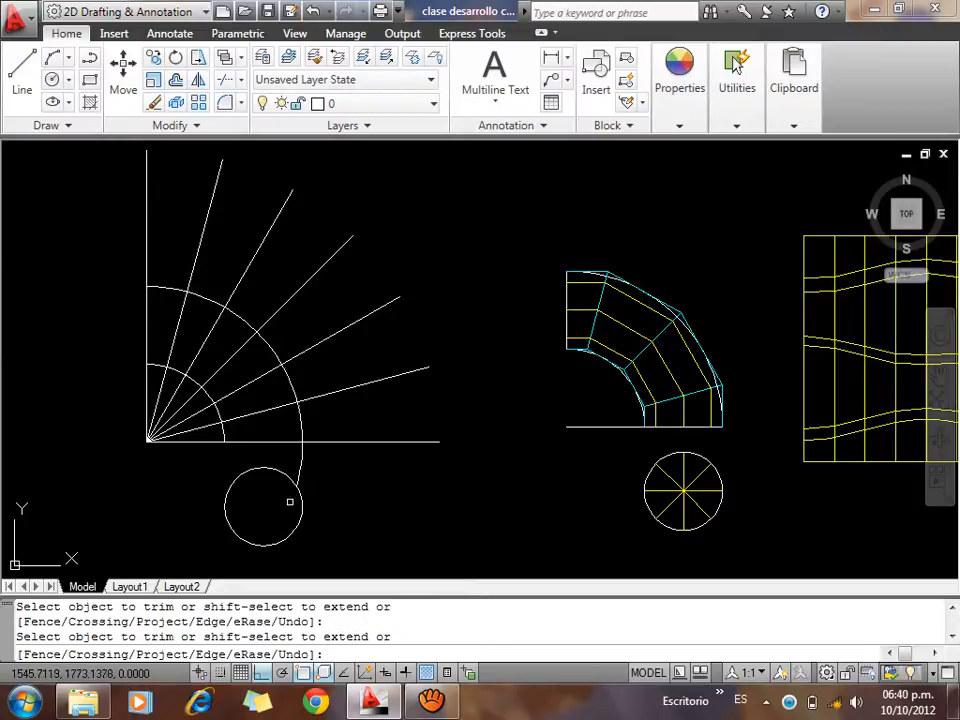
key("Escape")
Erase the vertical and horizontal radial lines, keeping the short base line between the two arcs
scroll(213, 423, "up", 2)
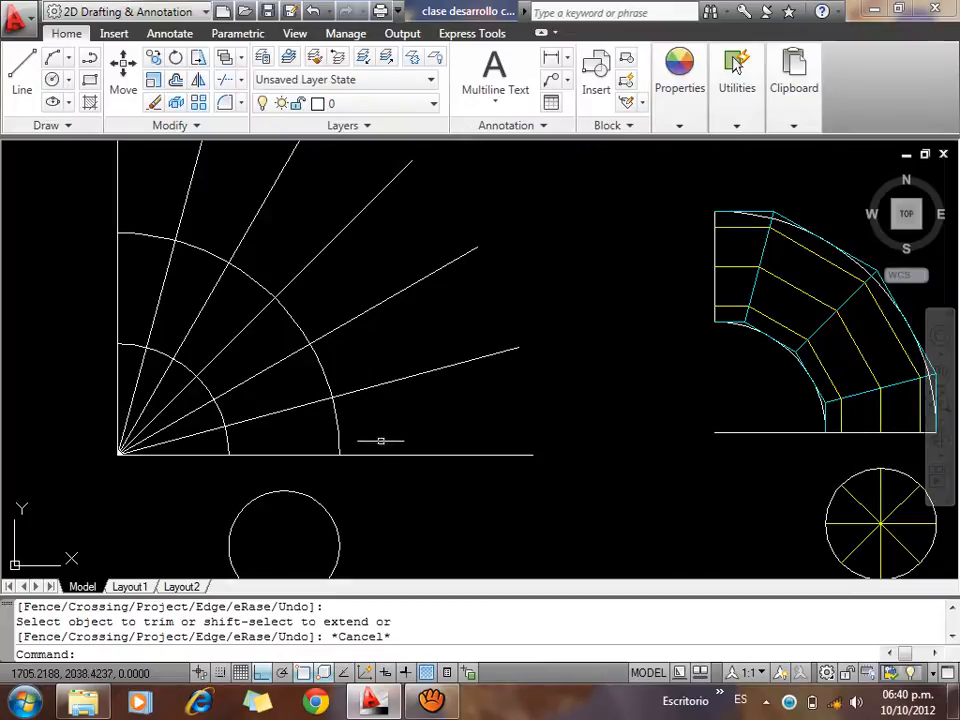
scroll(381, 439, "down", 2)
left_click(238, 283)
left_click(208, 268)
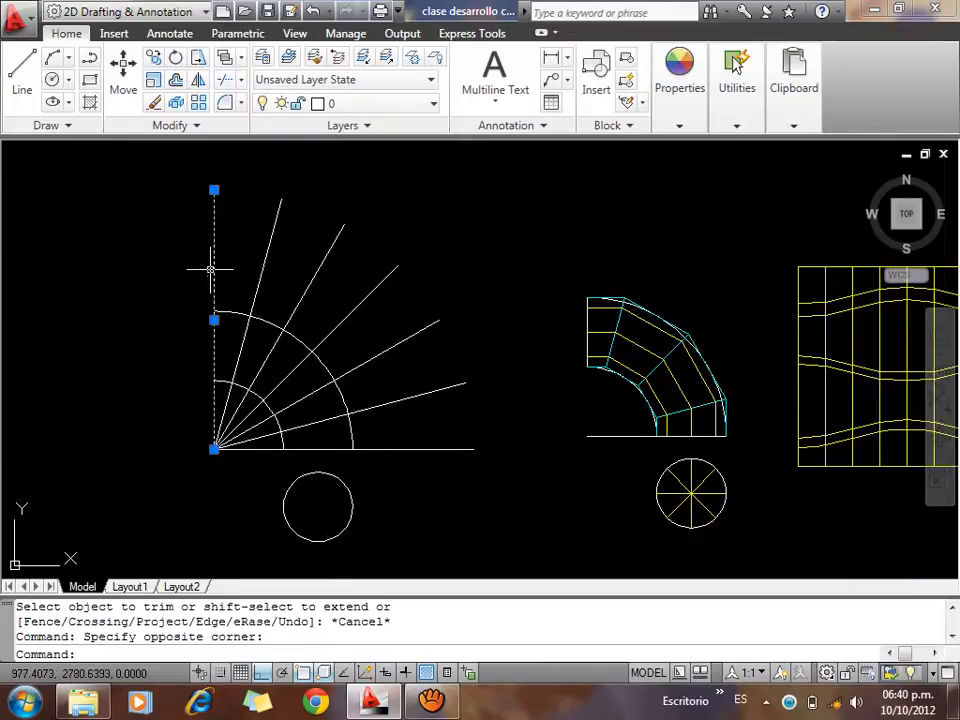
left_click(429, 462)
left_click(429, 439)
key("Delete")
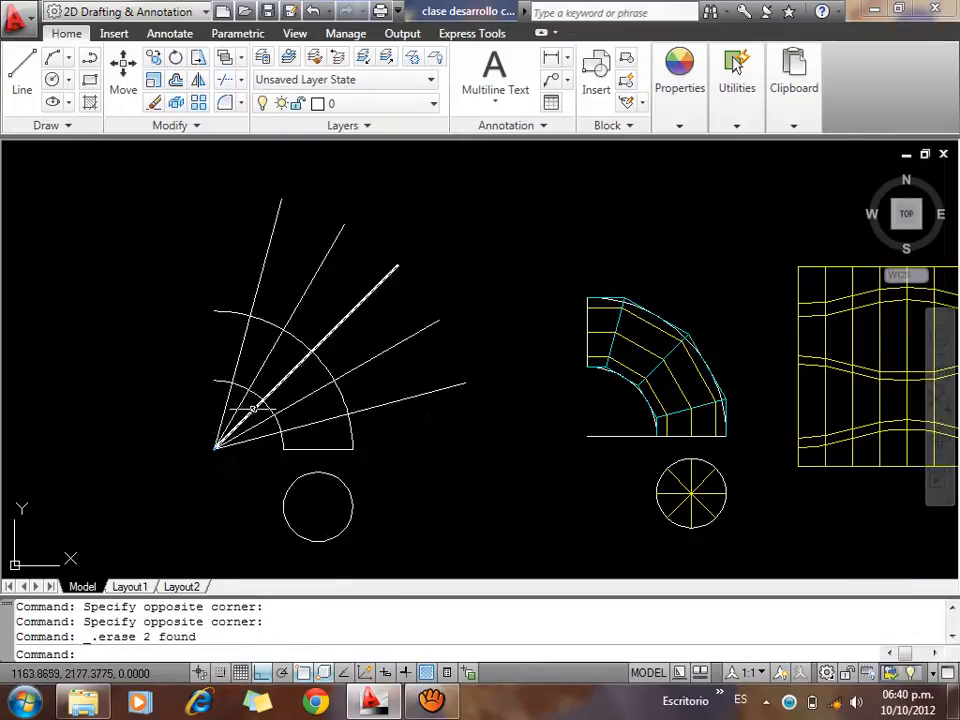
Draw a vertical line joining the upper endpoints of the inner and outer quarter arcs
type("l")
key("Return")
left_click(214, 449)
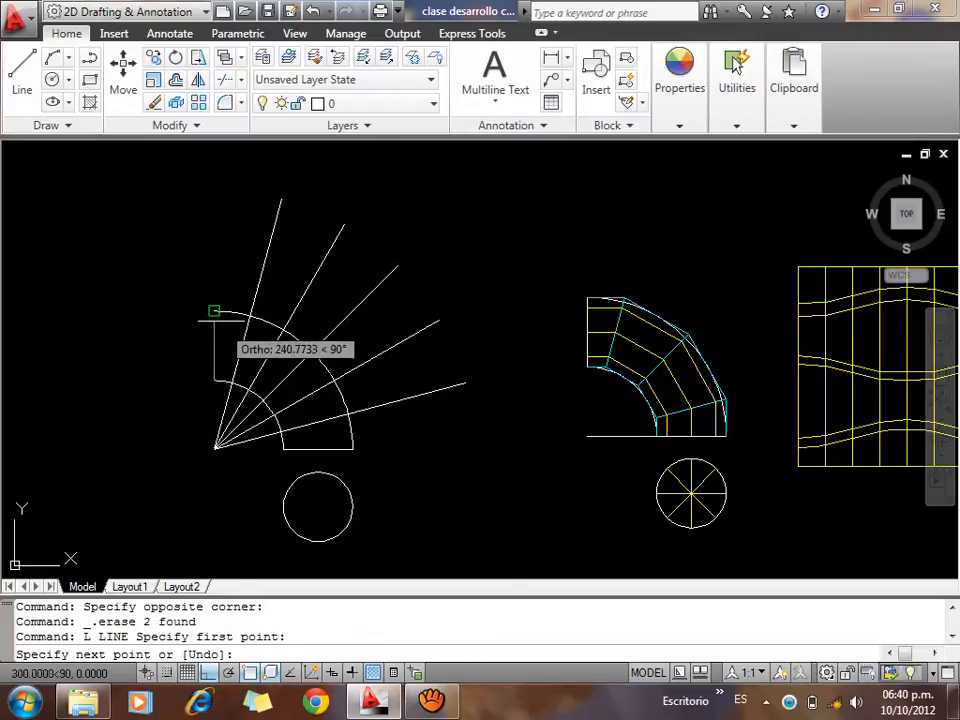
key("Escape")
Erase the 30-degree and 60-degree radial lines, keeping the 15-, 45- and 75-degree division lines
scroll(375, 448, "up", 1)
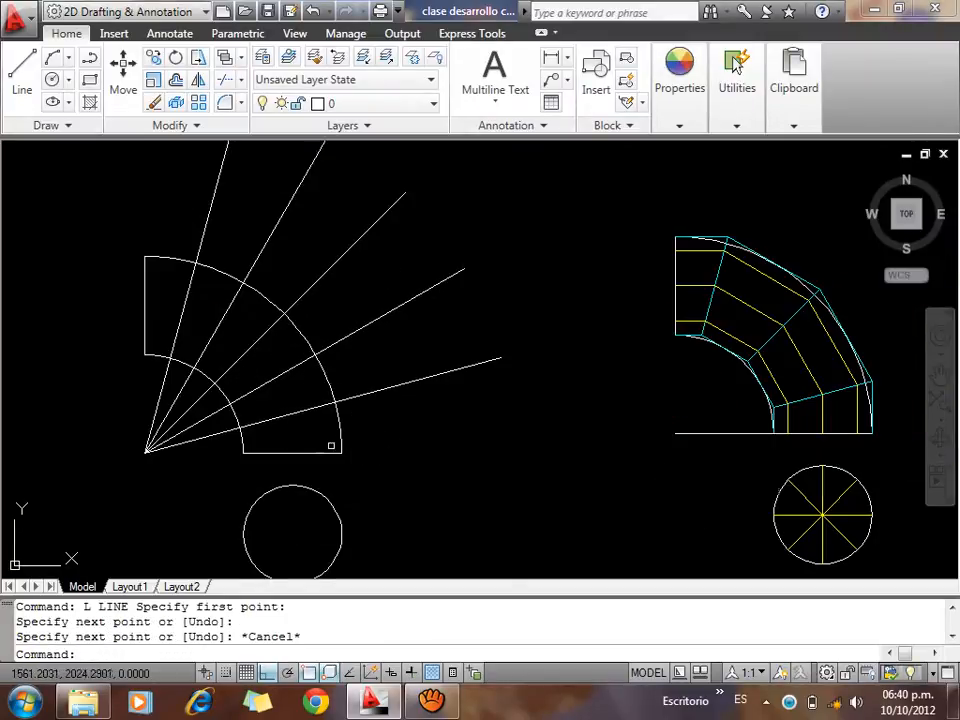
middle_click_drag(161, 311, 107, 321)
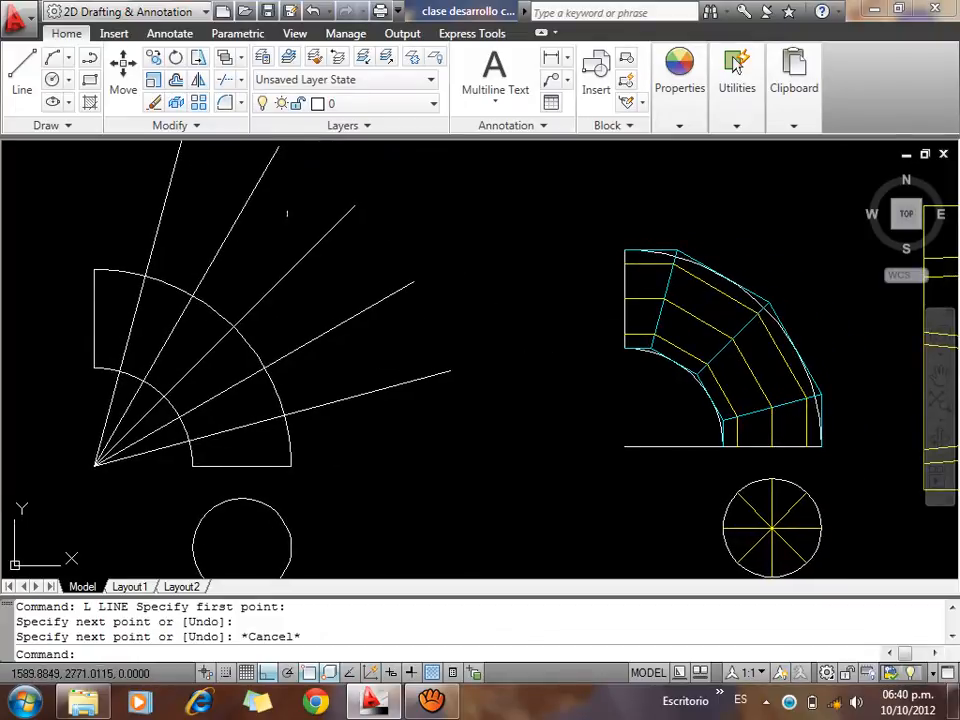
middle_click_drag(394, 303, 403, 336)
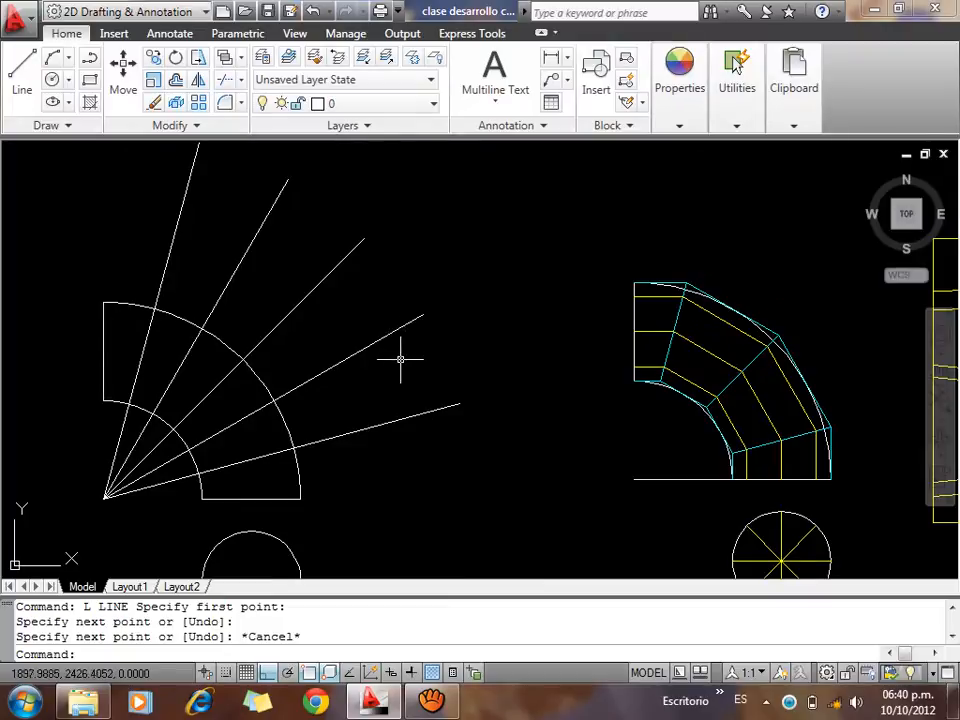
left_click(400, 358)
left_click(375, 327)
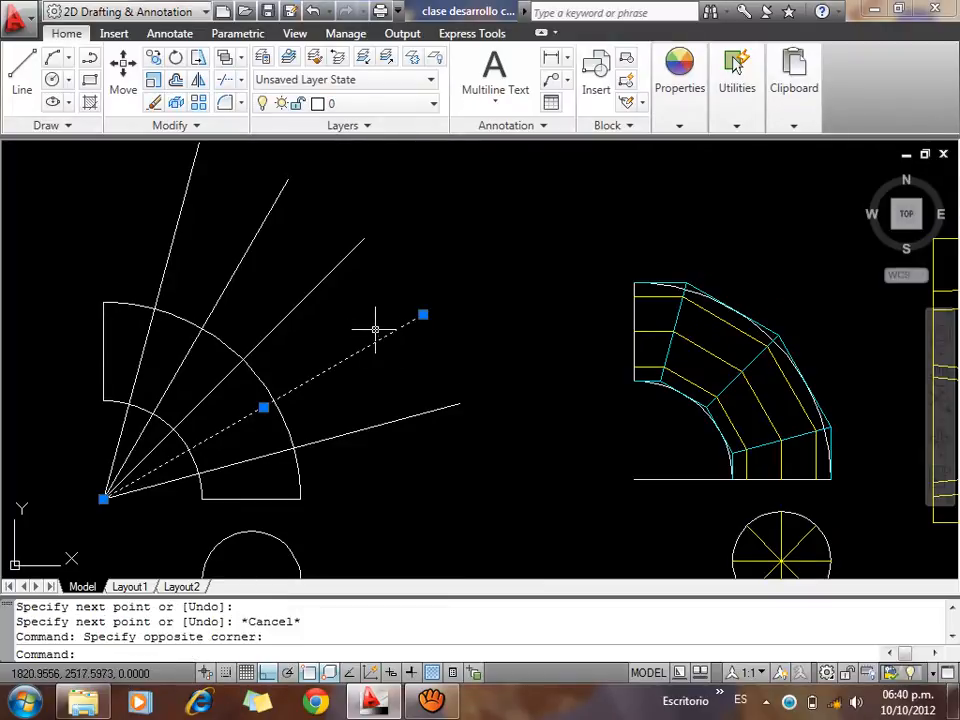
key("Delete")
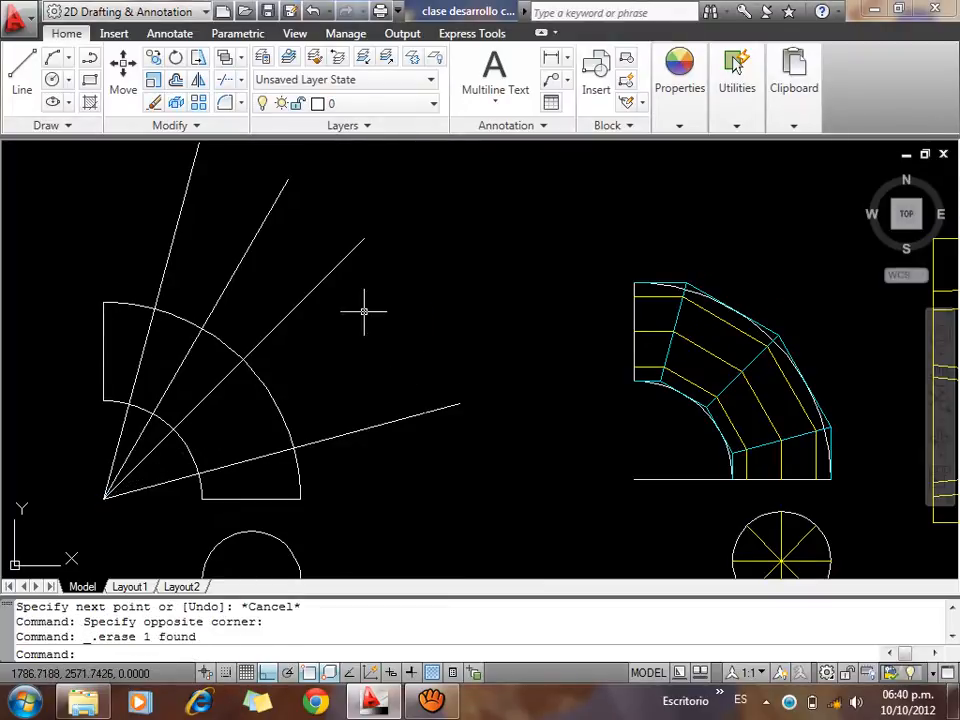
left_click(277, 260)
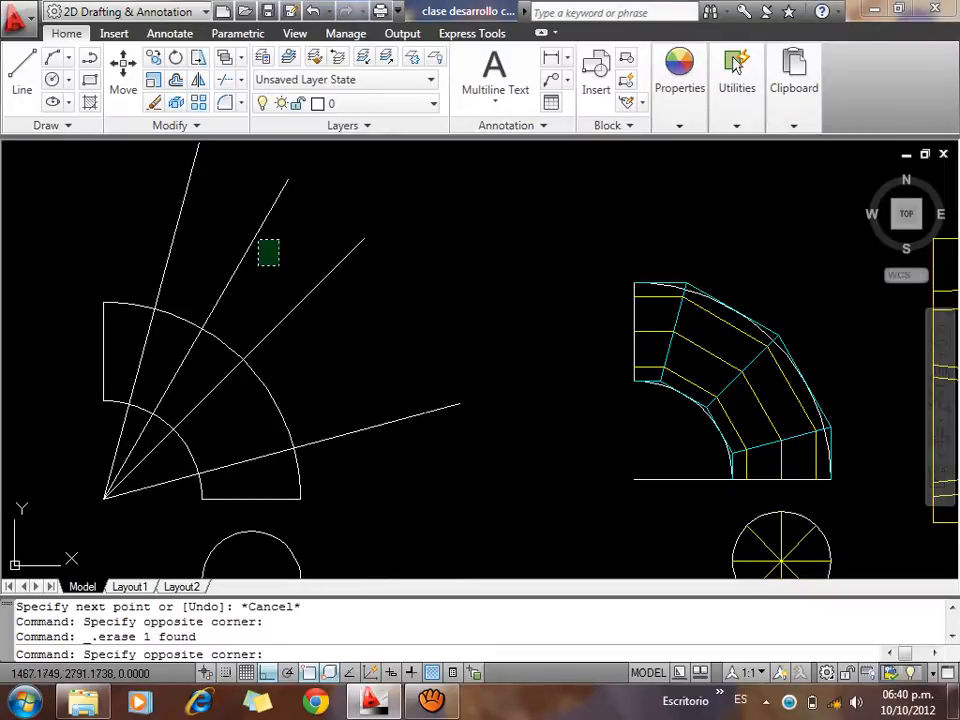
left_click(244, 240)
key("Delete")
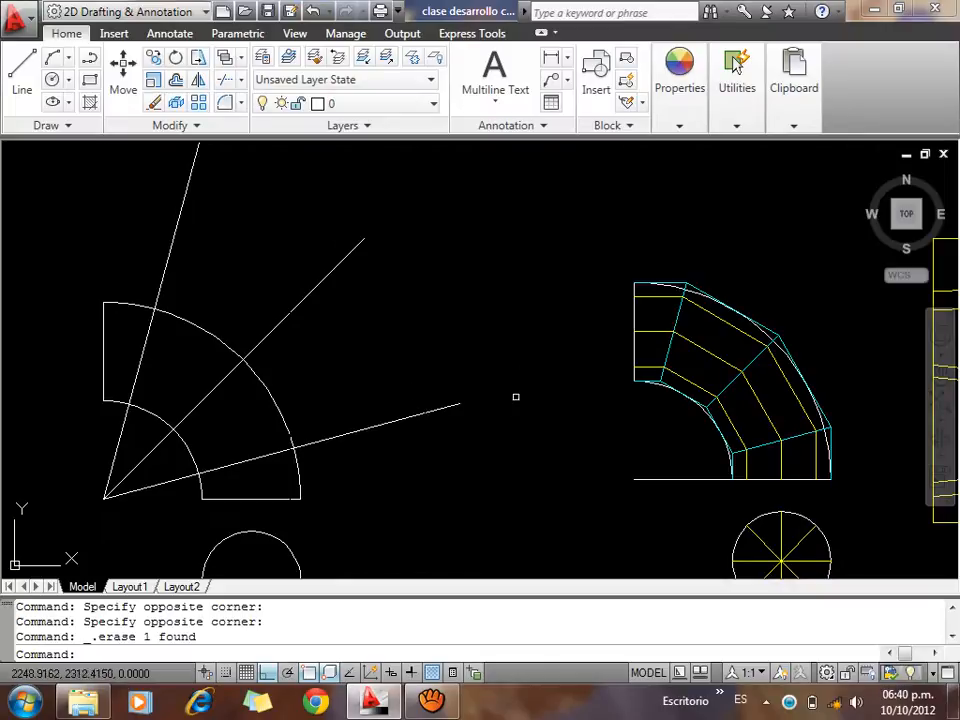
Try a vertical line from the outer arc's lower endpoint past the lowest radial line, and erase it
scroll(325, 512, "up", 3)
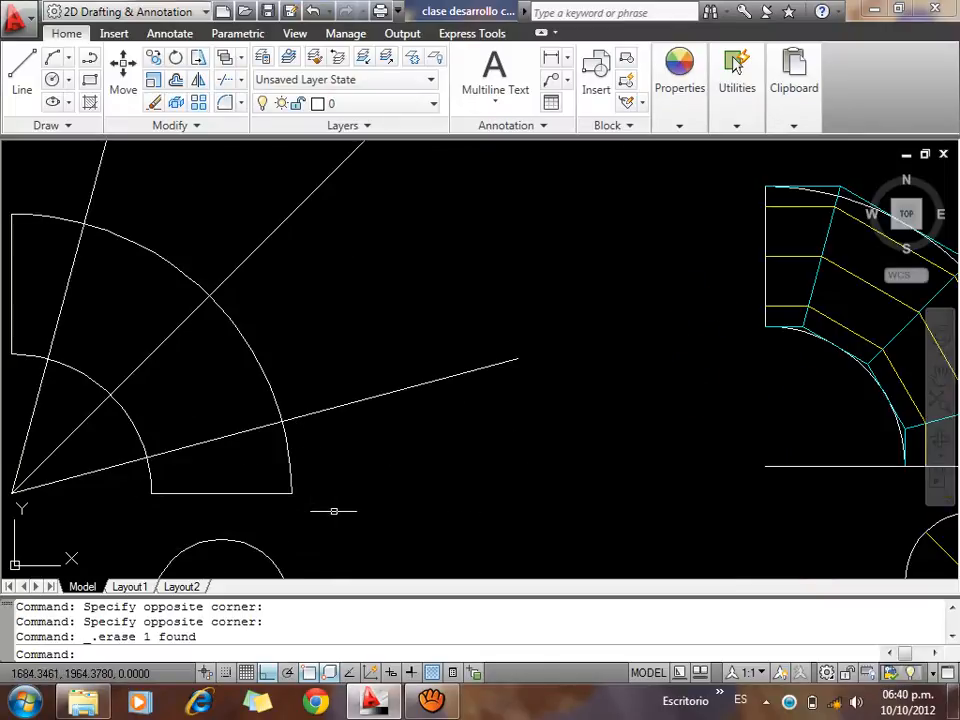
scroll(405, 450, "down", 4)
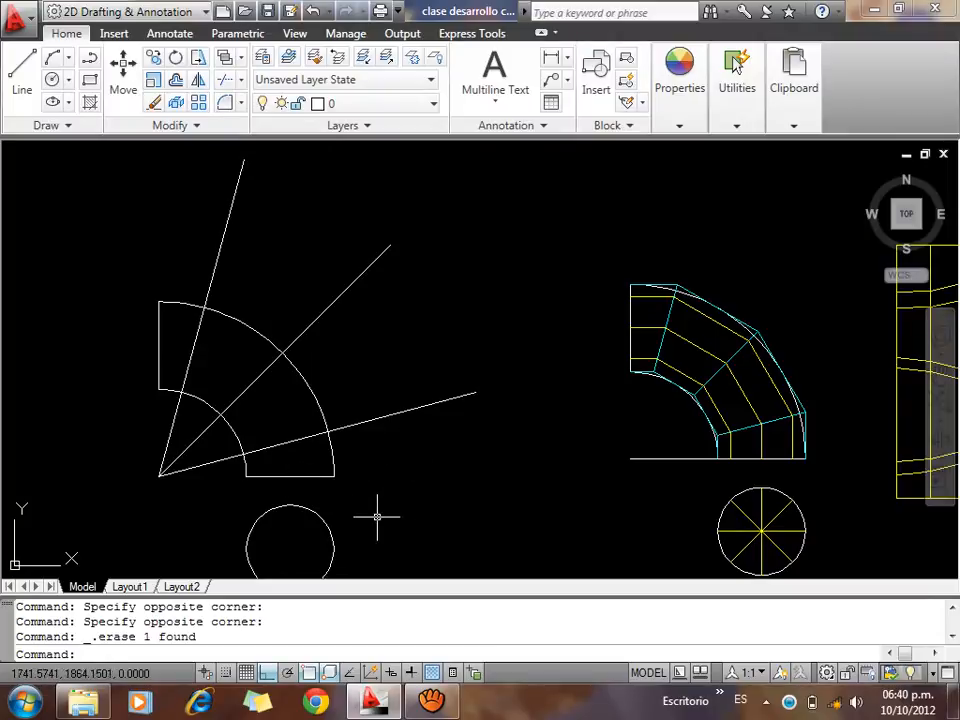
scroll(297, 480, "up", 4)
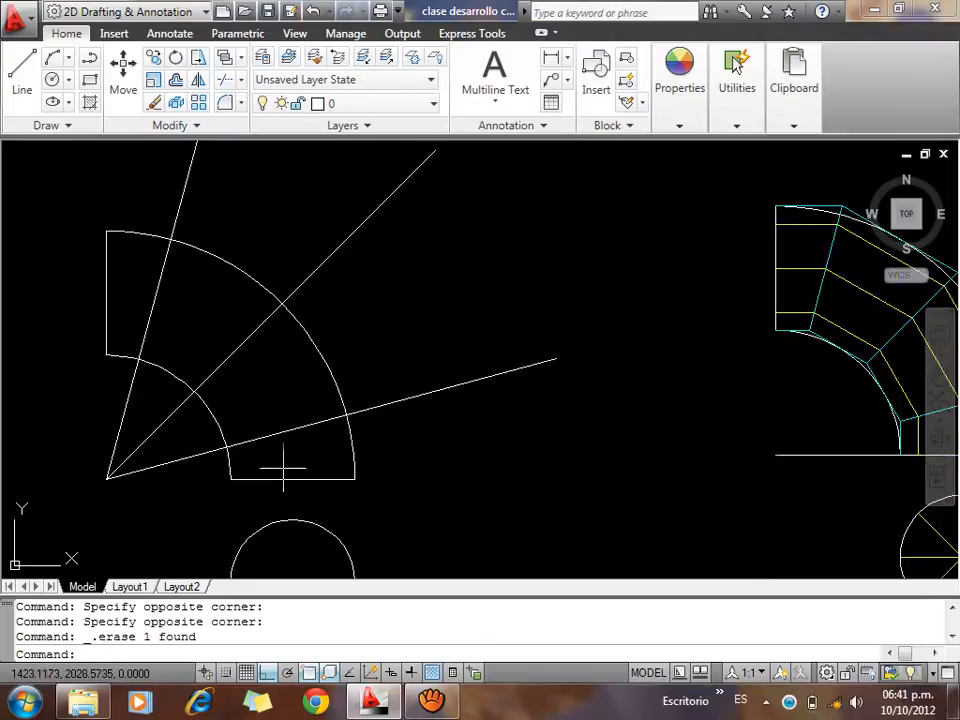
type("l")
key("Return")
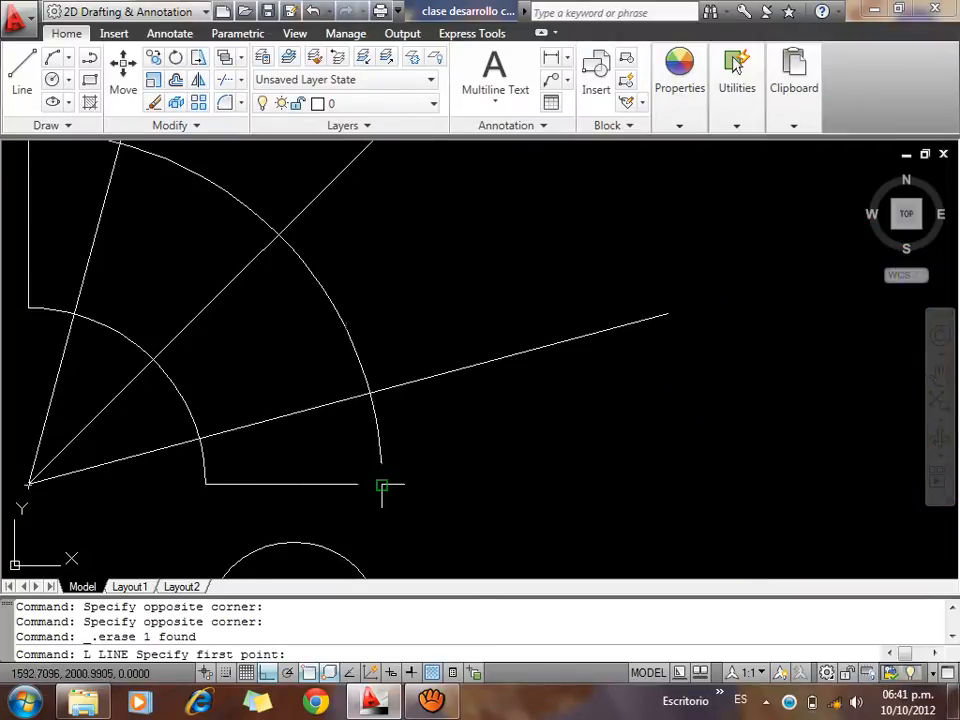
left_click(382, 483)
left_click(406, 320)
key("Escape")
key("Escape")
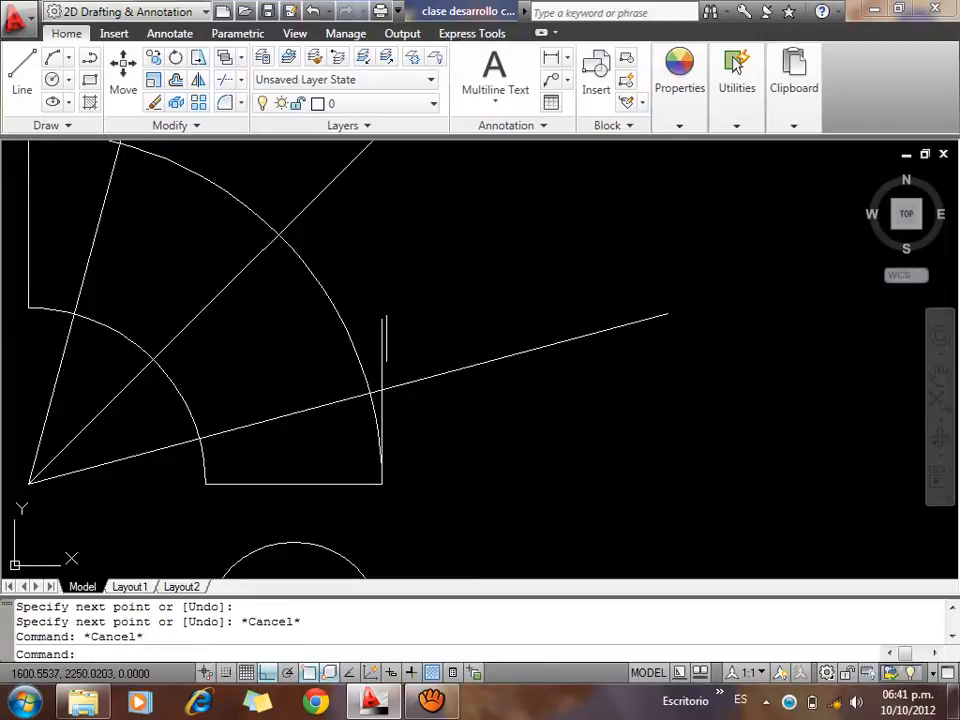
scroll(400, 385, "down", 5)
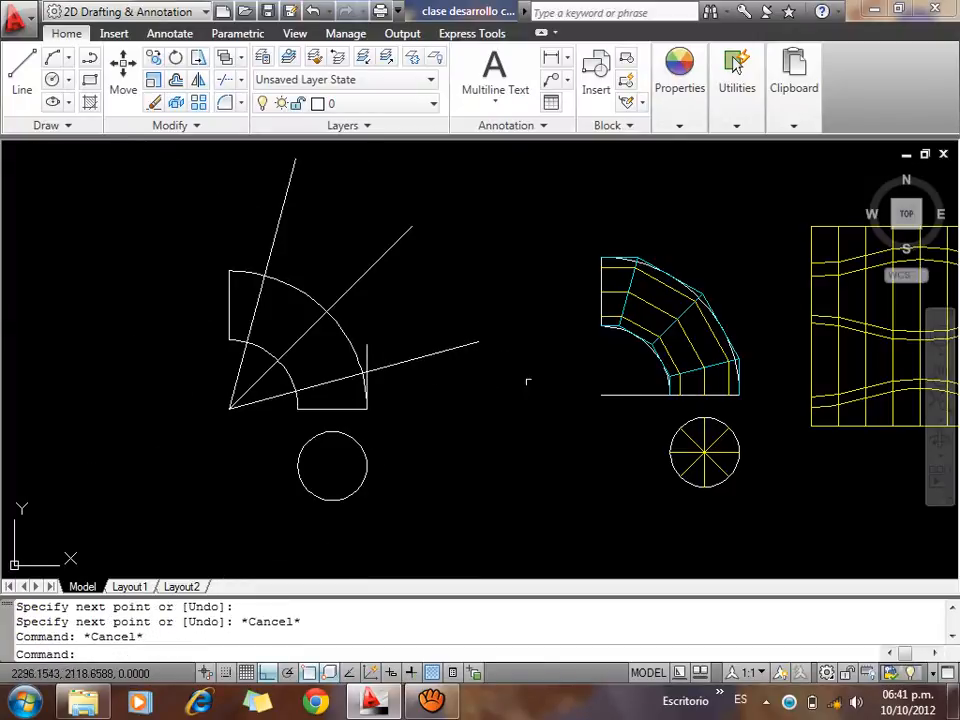
left_click(367, 341)
key("Delete")
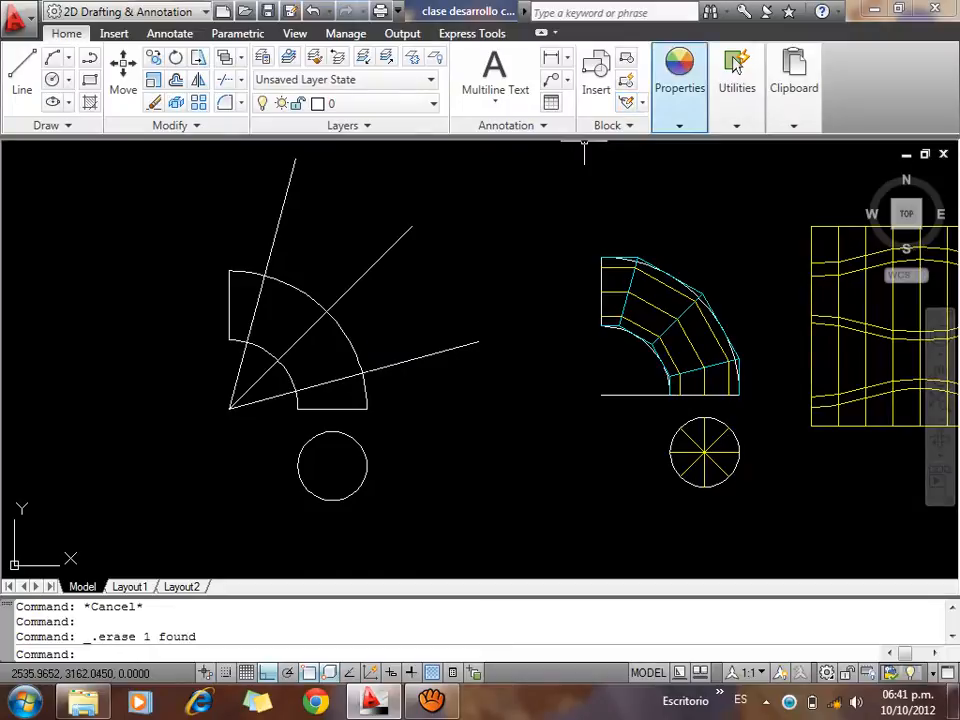
Set the current object colour to Cyan
left_click(679, 125)
left_click(676, 148)
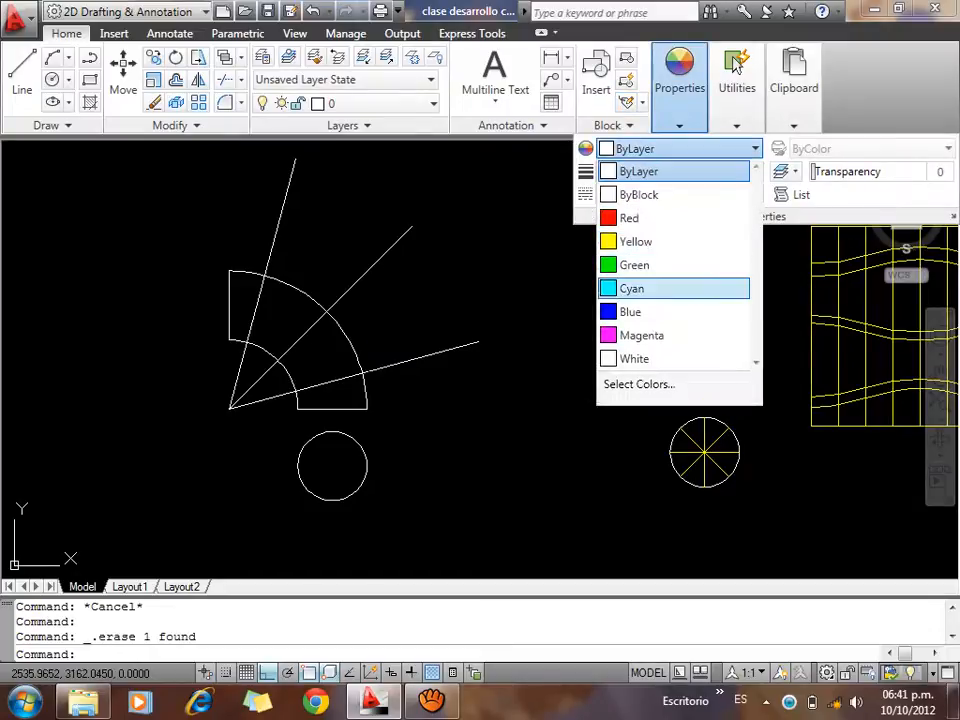
left_click(631, 288)
scroll(307, 407, "up", 1)
key("Escape")
Draw a cyan vertical line up from the outer arc's lower endpoint and trim it at the lowest radial line
type("L")
key("Return")
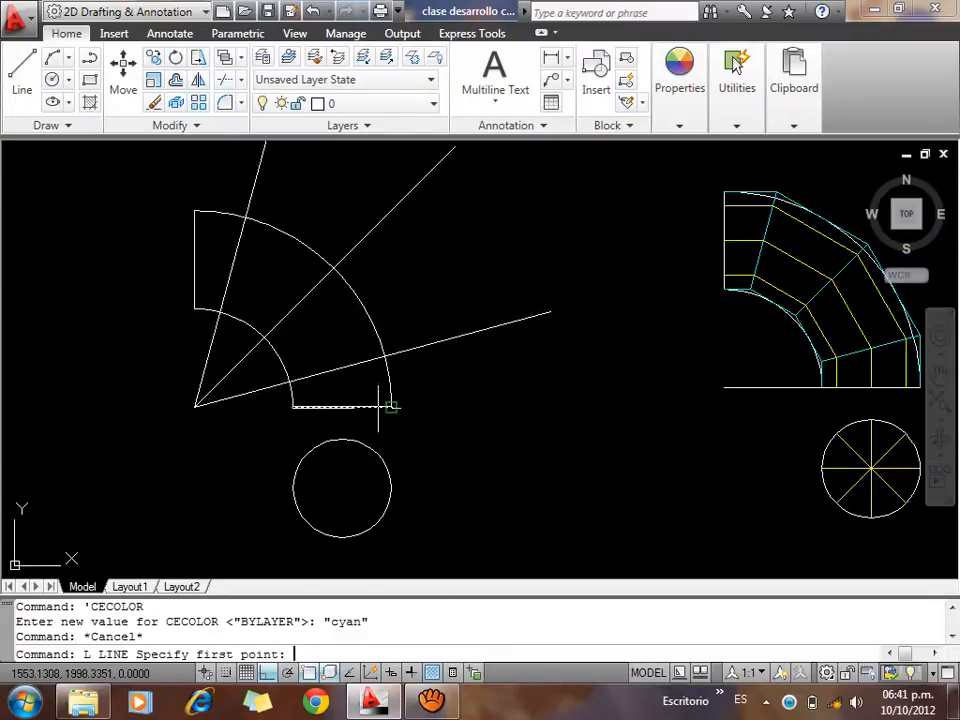
left_click(390, 407)
left_click(390, 292)
key("Escape")
type("tr")
key("Return")
key("Return")
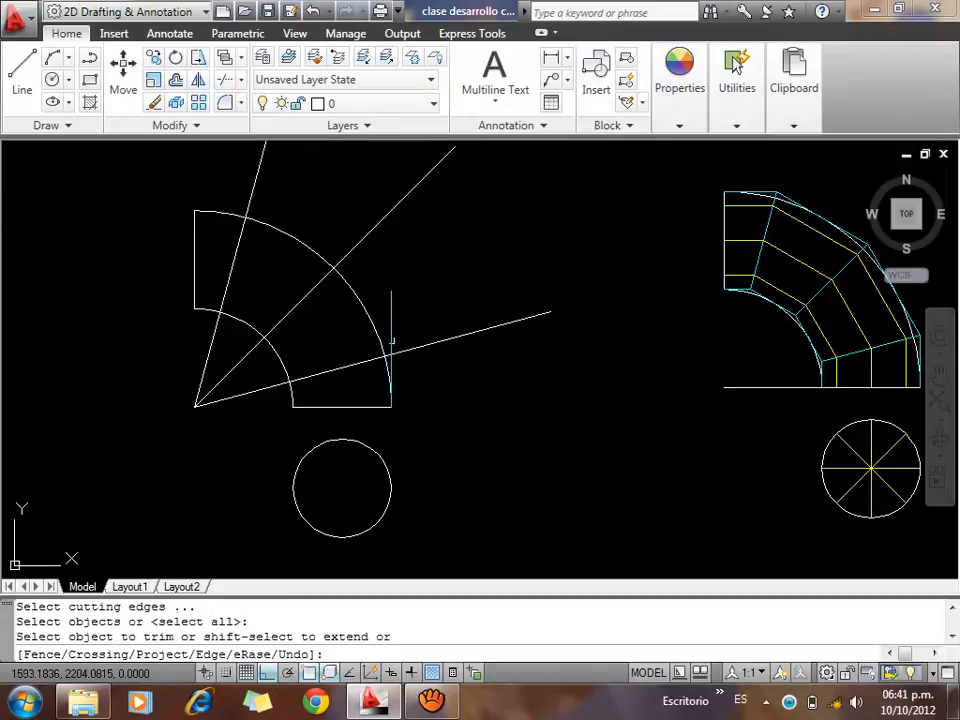
left_click(391, 339)
key("Return")
key("Return")
key("Escape")
Draw a cyan vertical line up from the inner arc's lower endpoint and trim it at the lowest radial line
type("L")
key("Return")
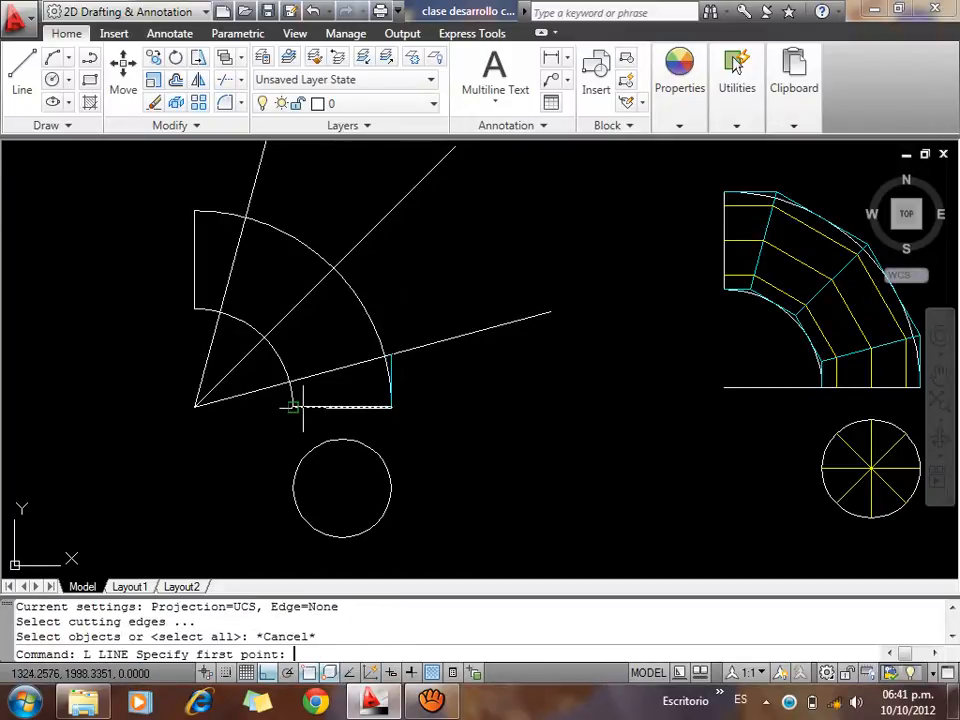
left_click(303, 407)
left_click(296, 348)
key("Escape")
type("tr")
key("Return")
key("Return")
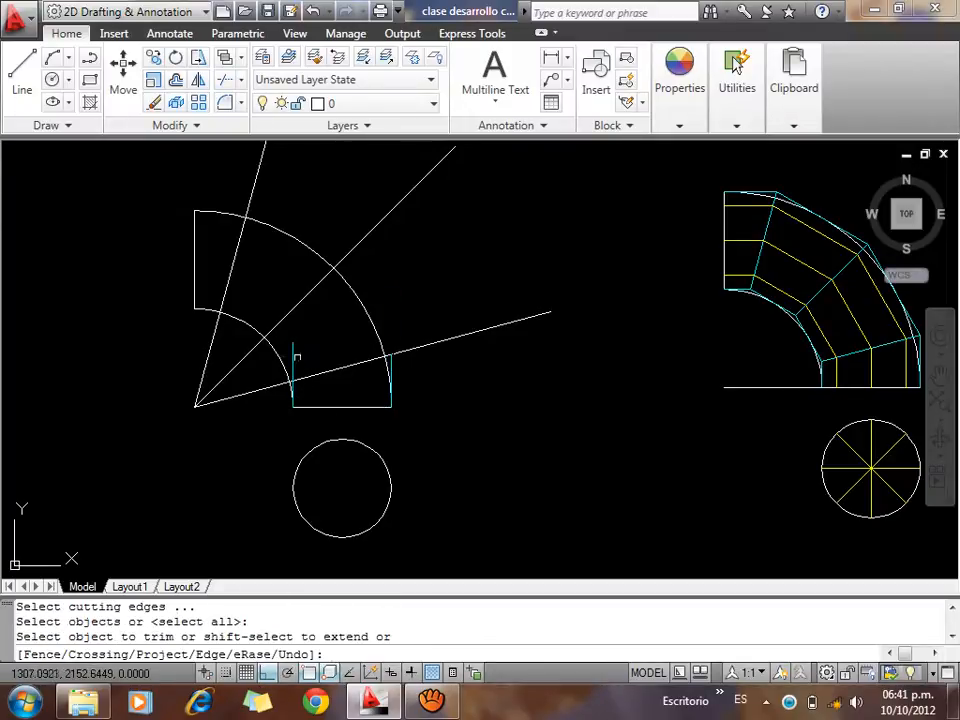
left_click(293, 356)
key("Escape")
Draw a cyan line along the lowest radial line, joining the upper ends of the two cyan verticals
type("L")
key("Return")
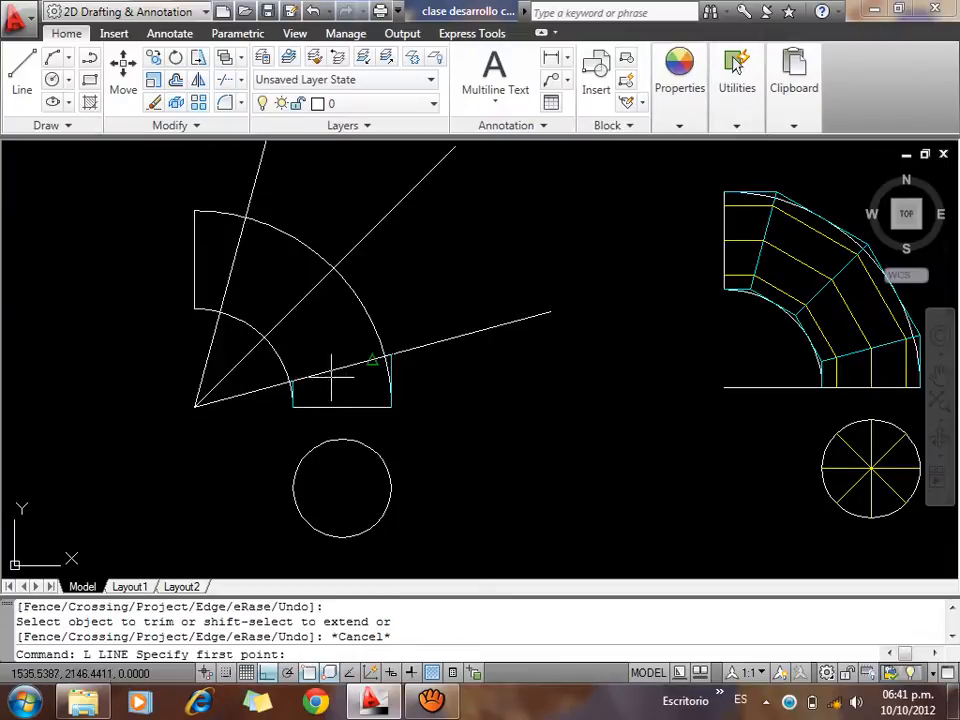
left_click(293, 381)
left_click(397, 352)
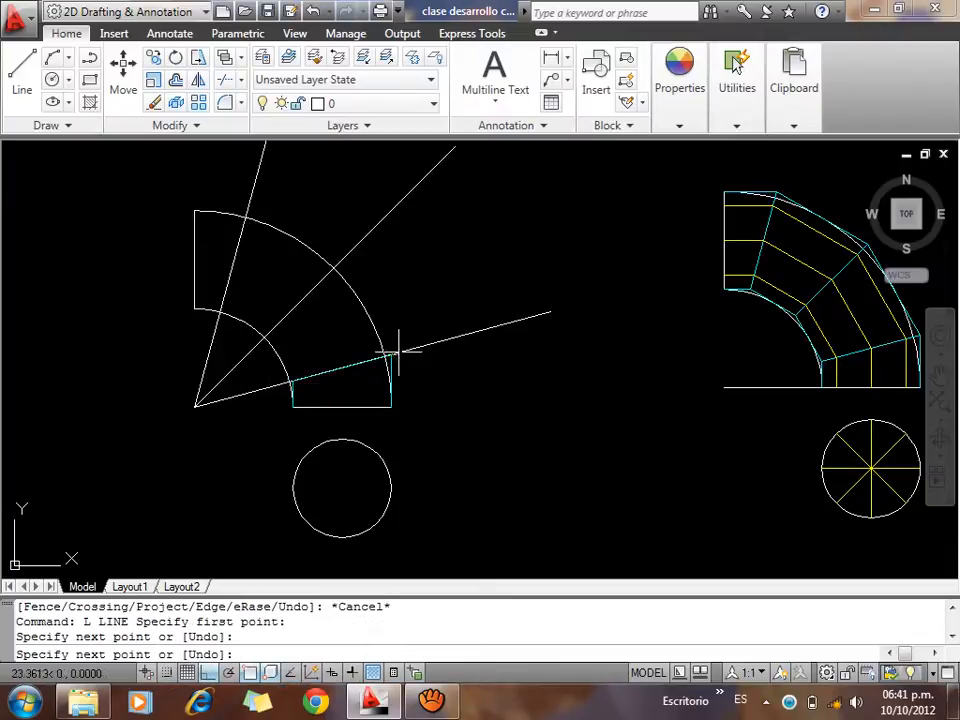
key("Escape")
Draw a cyan line from the outer end of the lowest cyan radial line, tangent to the outer arc
scroll(381, 362, "up", 5)
mouse_move(326, 398)
middle_mouse_down()
mouse_move(407, 476)
mouse_move(467, 489)
middle_mouse_up()
type("L")
key("Return")
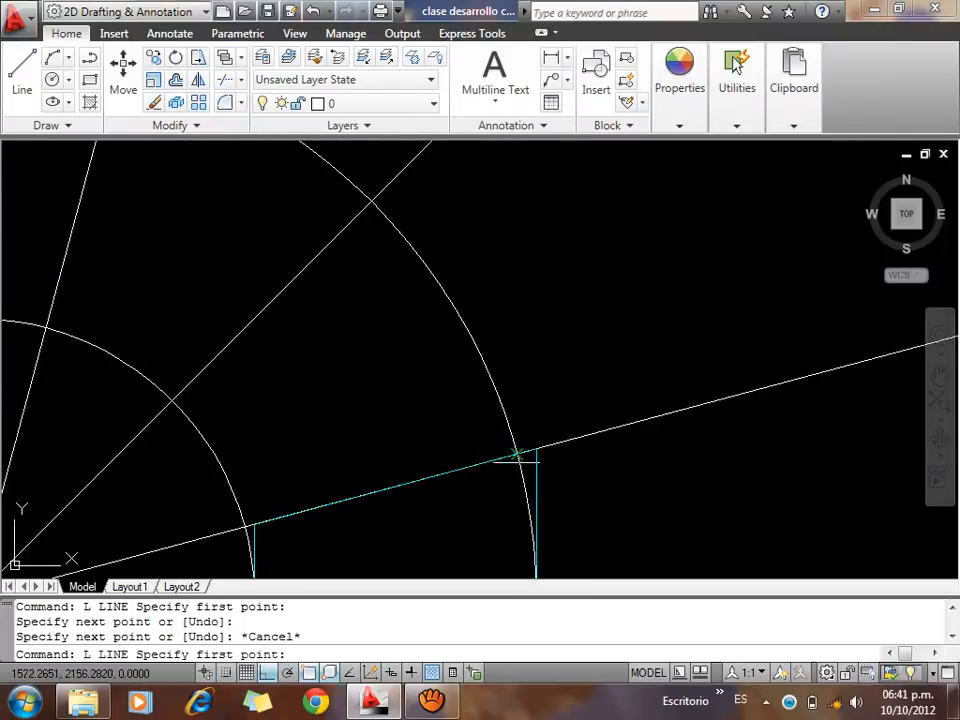
left_click(535, 450)
right_click(464, 352, "shift")
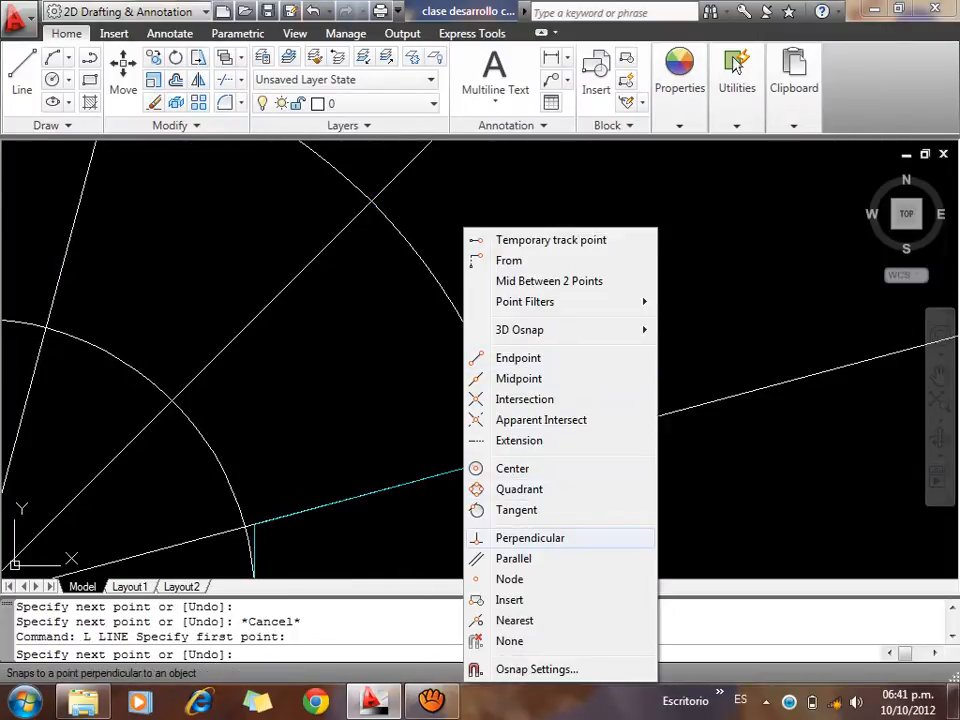
left_click(517, 510)
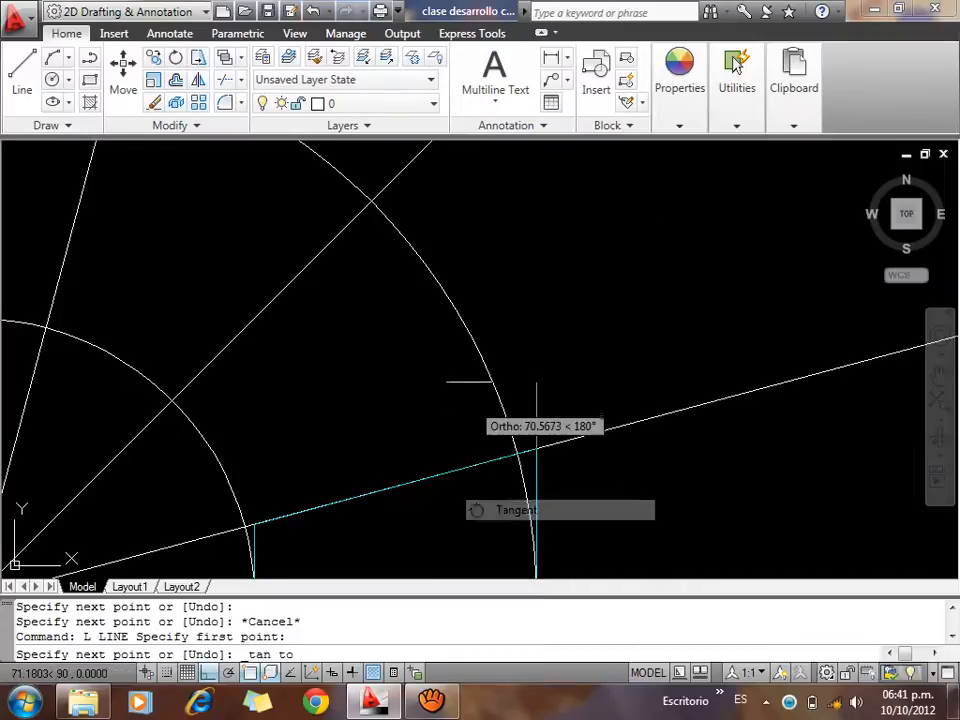
left_click(462, 320)
key("Escape")
Extend the outer tangent line to the middle radial line, using all objects as boundaries
type("ex")
key("Return")
key("Return")
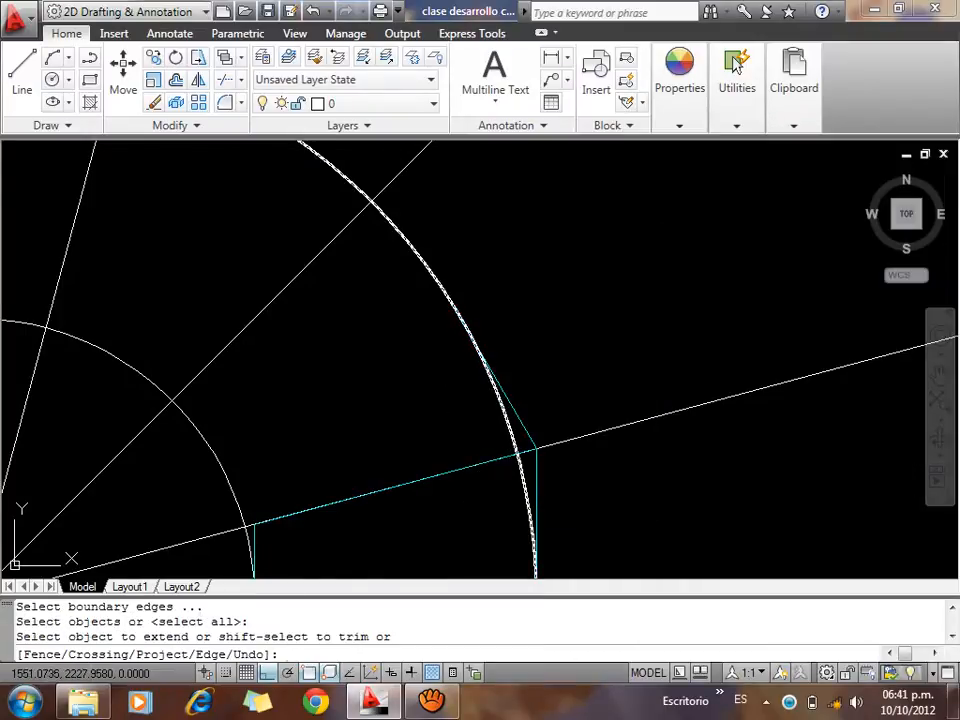
left_click(497, 378)
key("Escape")
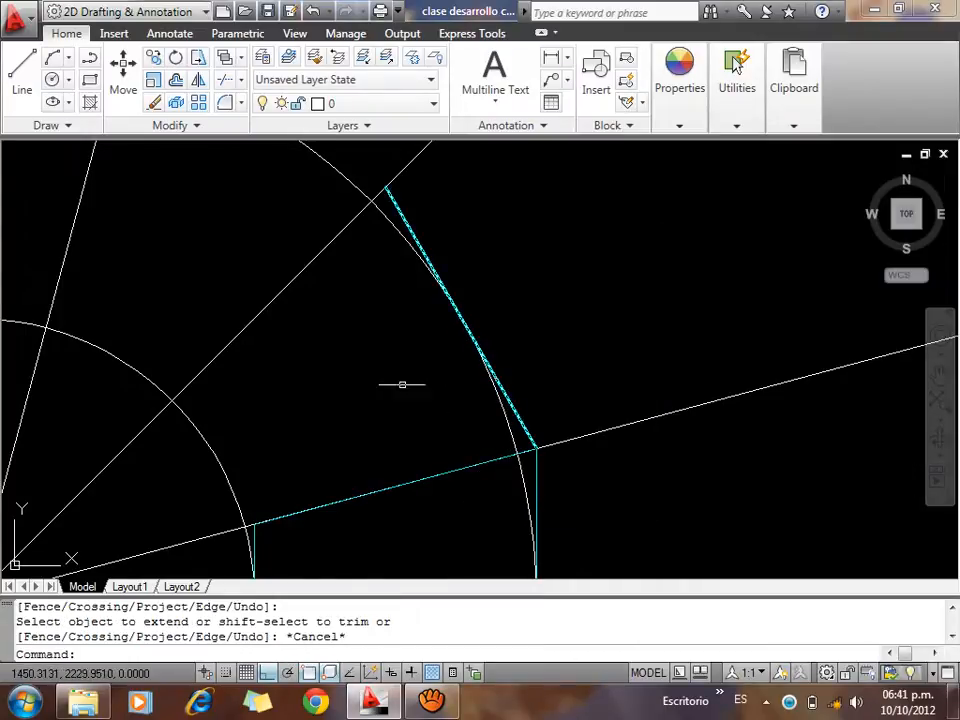
type("l")
key("Return")
left_click(276, 510)
key("Escape")
Draw a cyan line from the inner end of the lowest cyan radial line, tangent to the inner arc
key("Return")
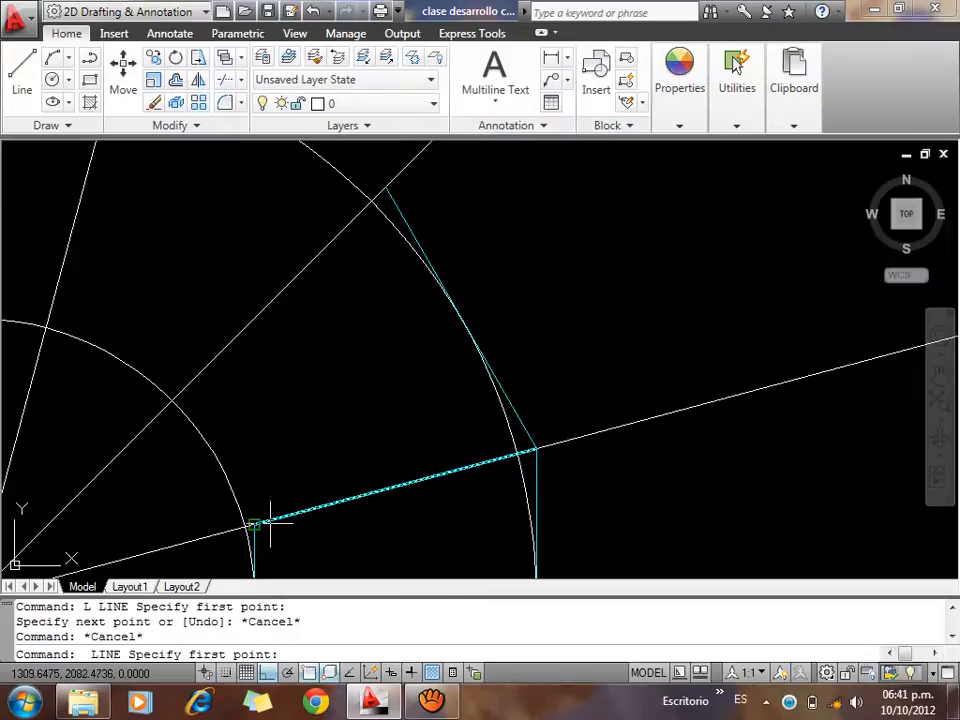
left_click(255, 522)
right_click(247, 455, "shift")
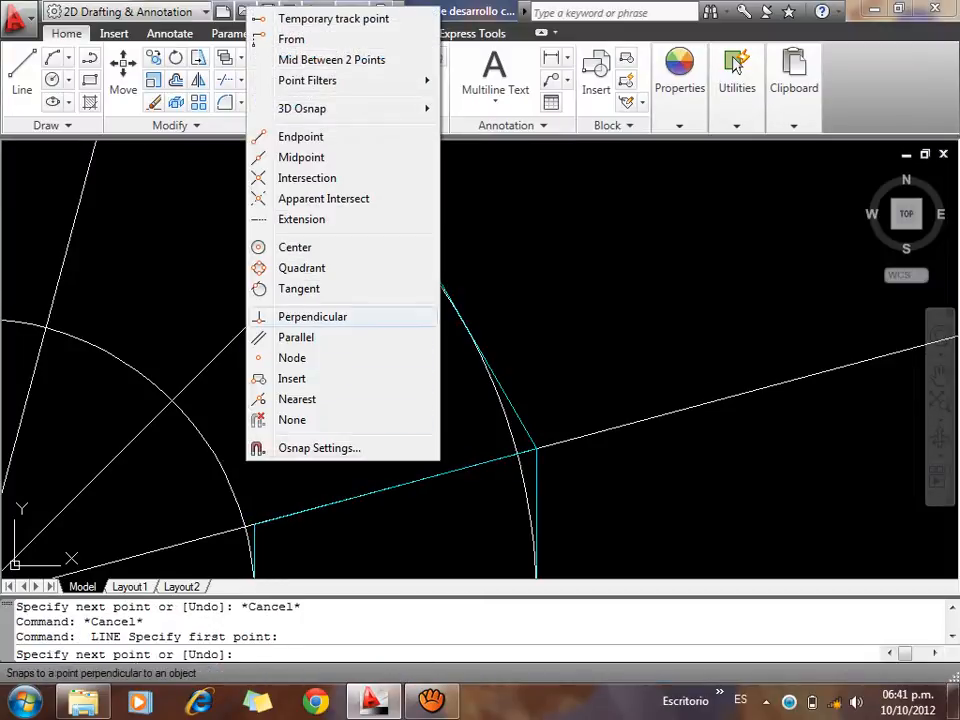
left_click(299, 288)
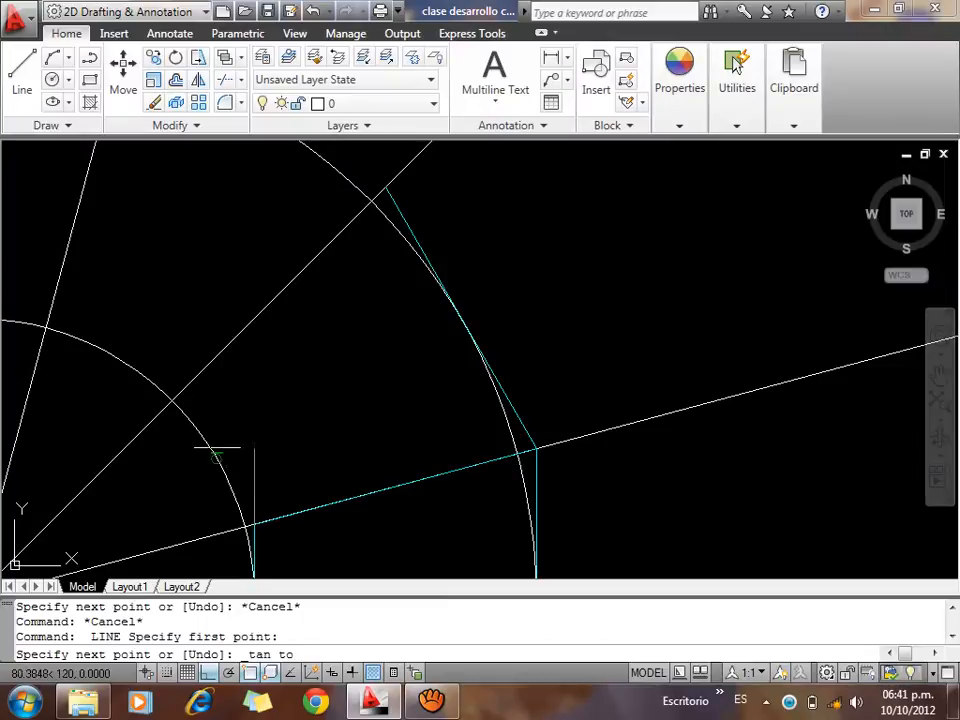
key("Escape")
Extend the inner tangent line to the middle radial line, using all objects as boundaries
type("ex")
key("Return")
key("Return")
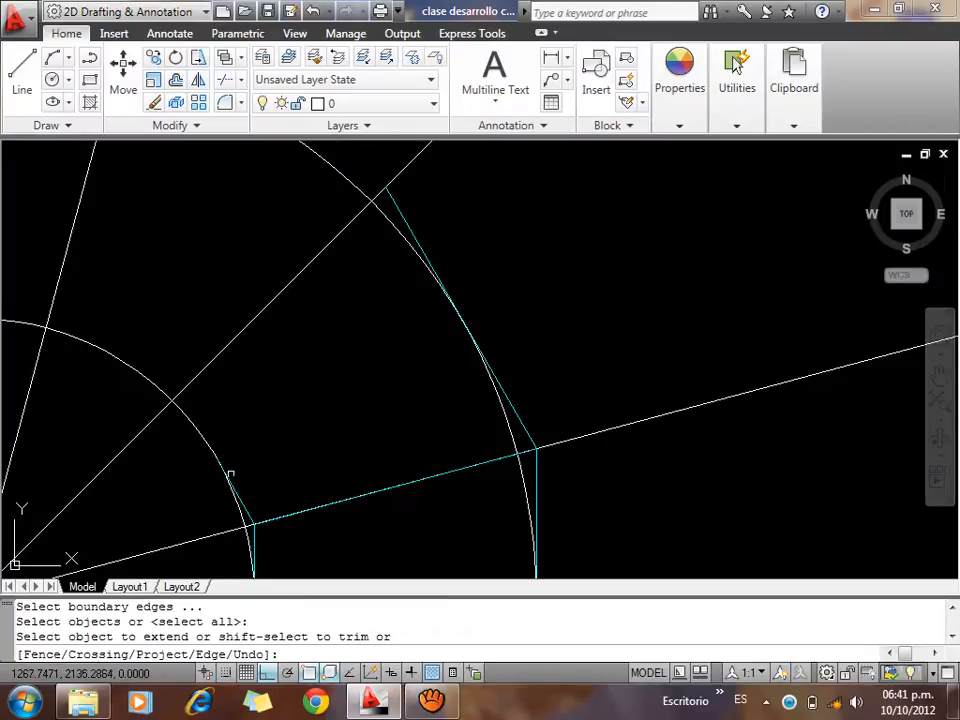
left_click(228, 476)
key("Escape")
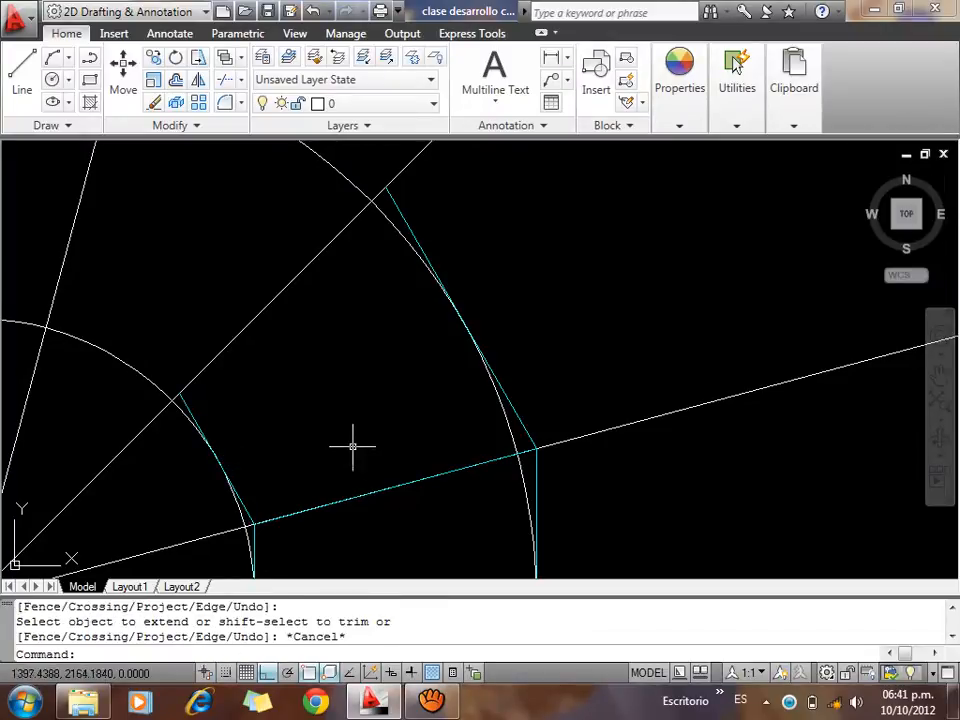
Draw a cyan line along the middle radial line, joining the ends of the outer and inner tangent lines
type("l")
key("Return")
left_click(388, 192)
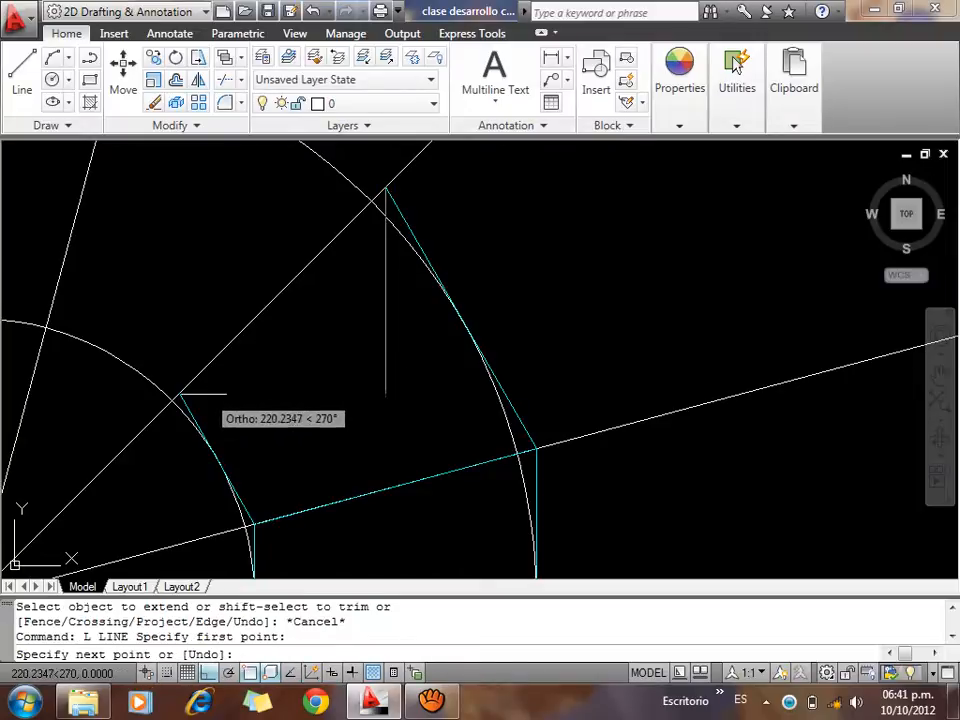
key("Escape")
Draw a cyan line from the outer end of the middle cyan radial line, tangent to the upper part of the outer arc
scroll(372, 404, "down", 3)
middle_click_drag(379, 416, 447, 456)
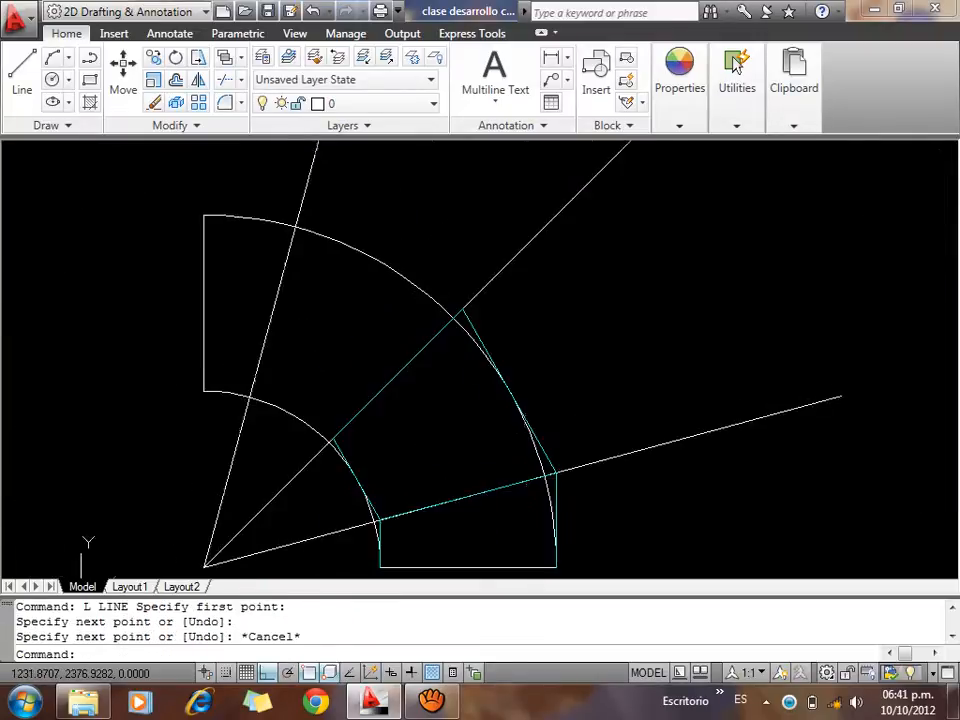
middle_click_drag(311, 316, 356, 339)
scroll(356, 339, "up", 2)
type("l")
key("Return")
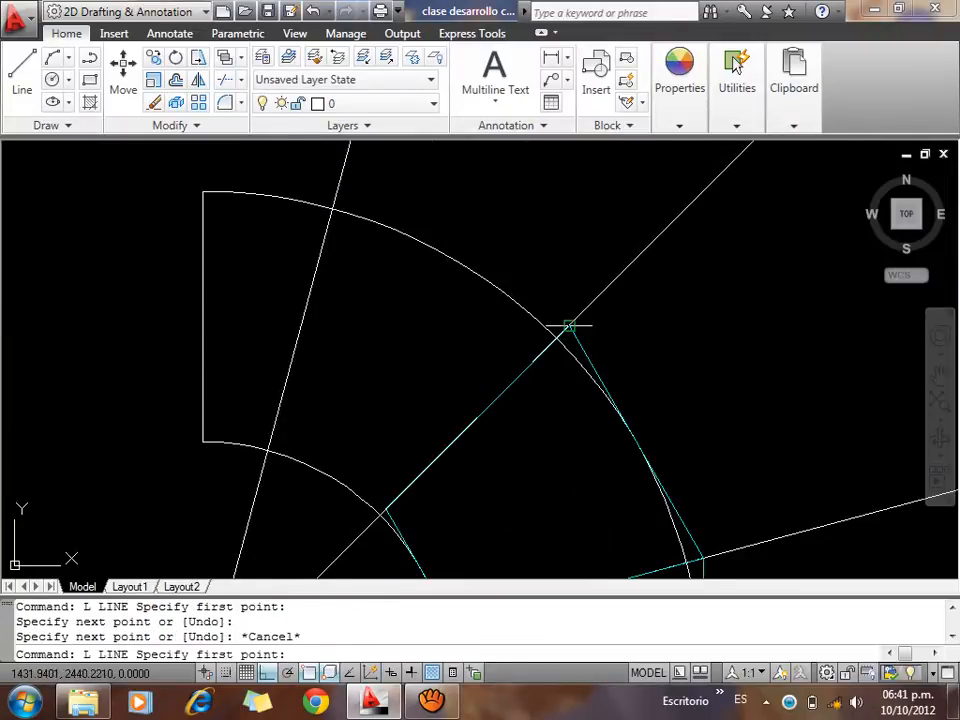
left_click(568, 326)
right_click(479, 229, "shift")
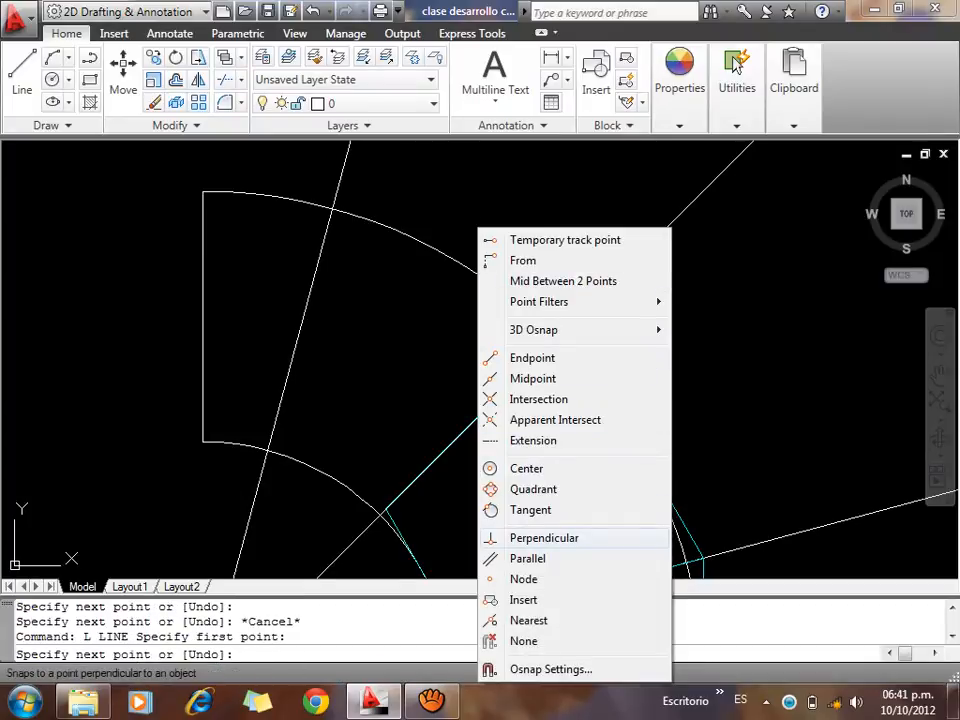
left_click(530, 509)
left_click(450, 268)
key("Escape")
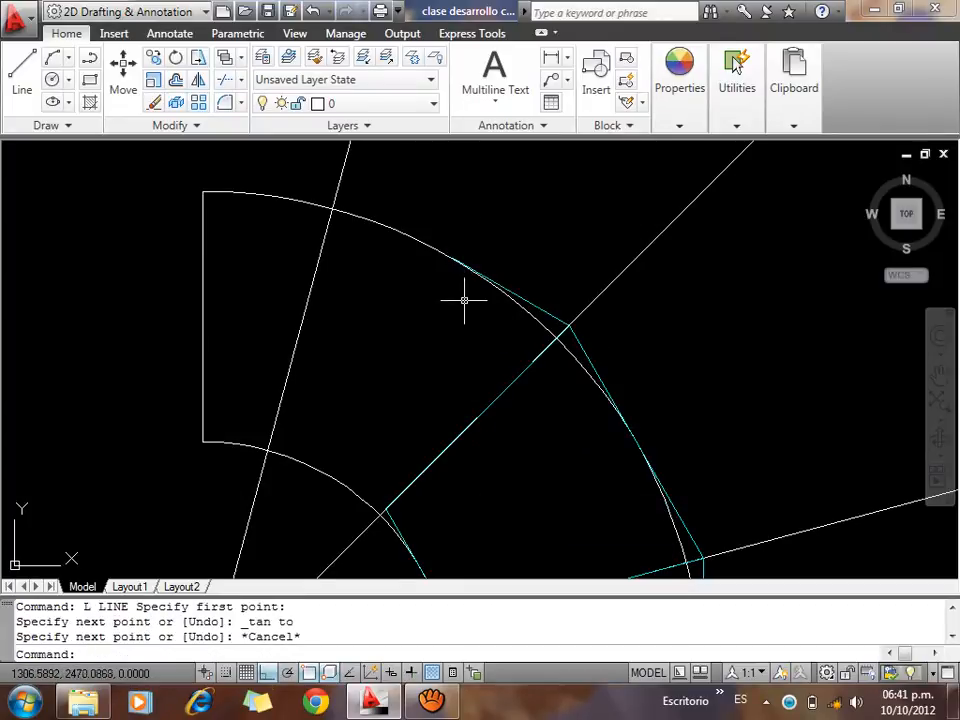
Extend the upper outer tangent line to the steepest radial line, using all objects as boundaries
type("ex")
key("Return")
key("Return")
left_click(470, 274)
key("Escape")
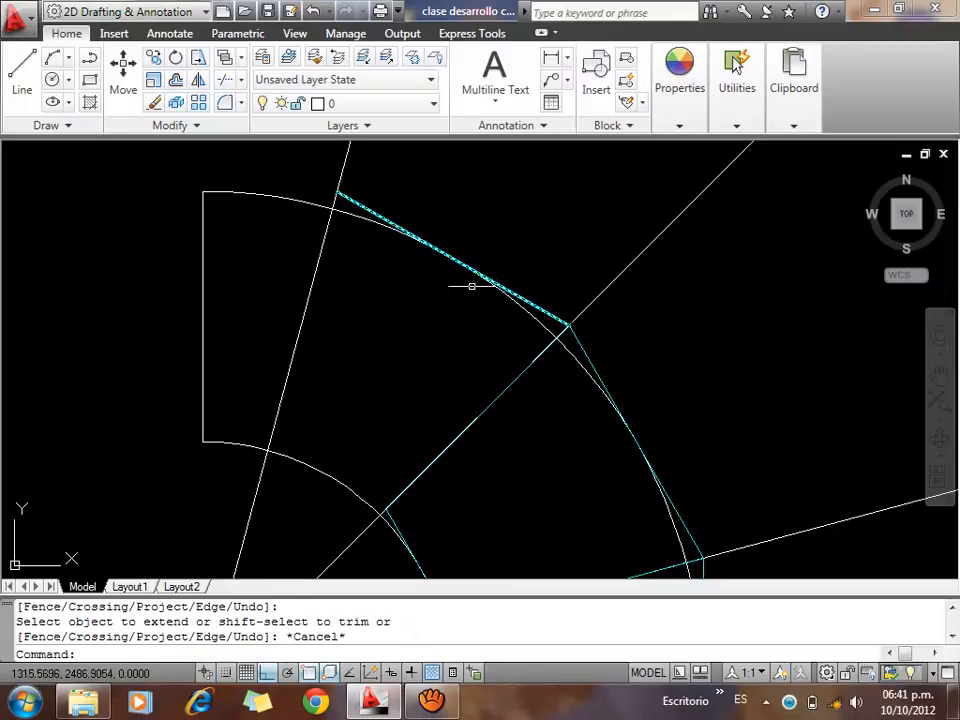
Draw a cyan line from the inner end of the middle cyan radial line, tangent to the upper part of the inner arc
type("l")
key("Return")
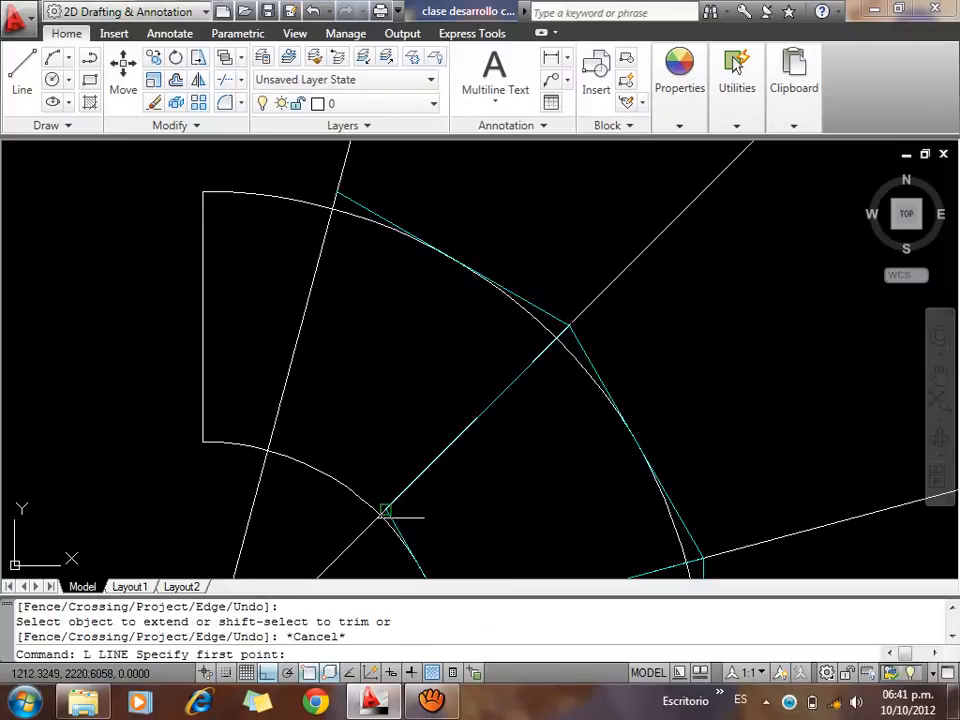
left_click(385, 510)
right_click(349, 425, "shift")
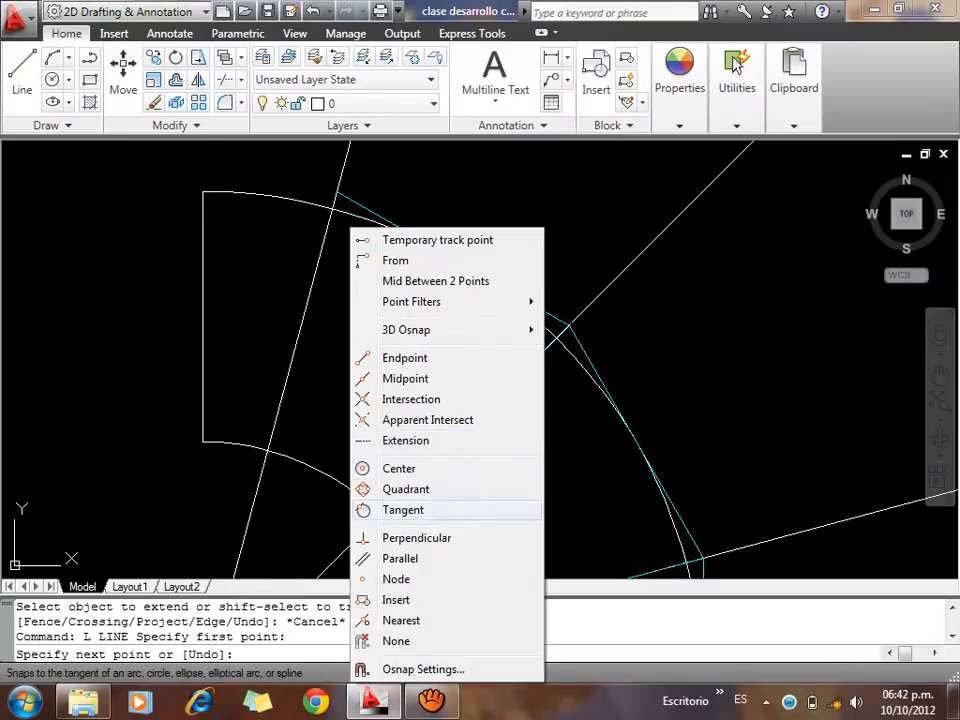
left_click(398, 507)
key("Escape")
Extend the upper inner tangent line to the steepest radial line, using all objects as boundaries
type("ex")
key("Return")
key("Return")
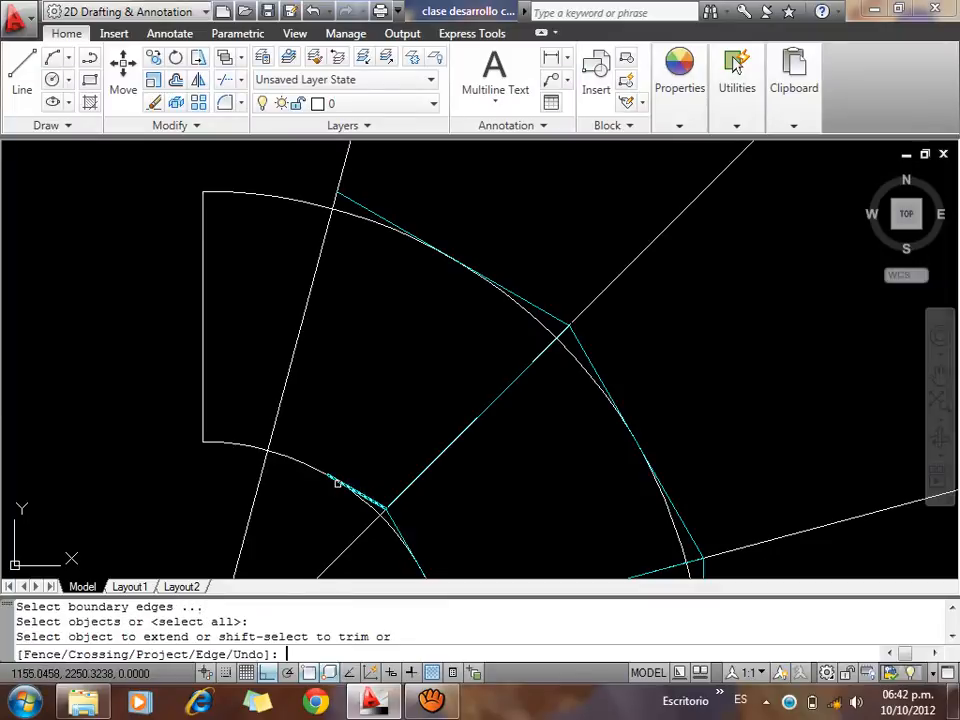
left_click(338, 484)
key("Escape")
key("Escape")
Draw a cyan line along the steepest radial line, joining the ends of the upper outer and inner tangent lines
type("l")
key("Return")
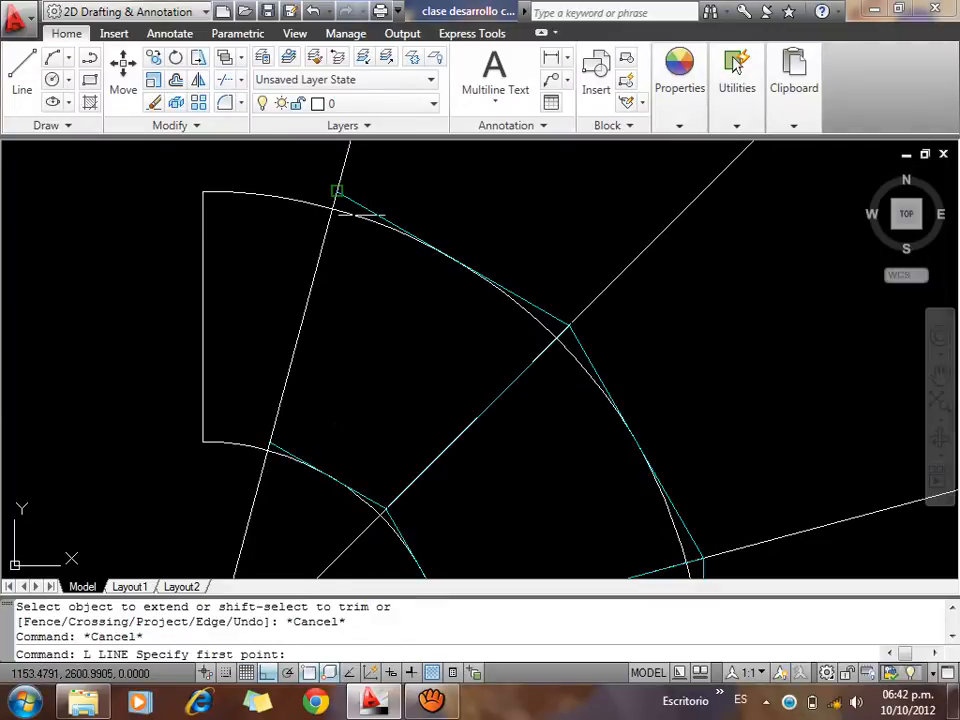
left_click(336, 193)
left_click(268, 442)
key("Escape")
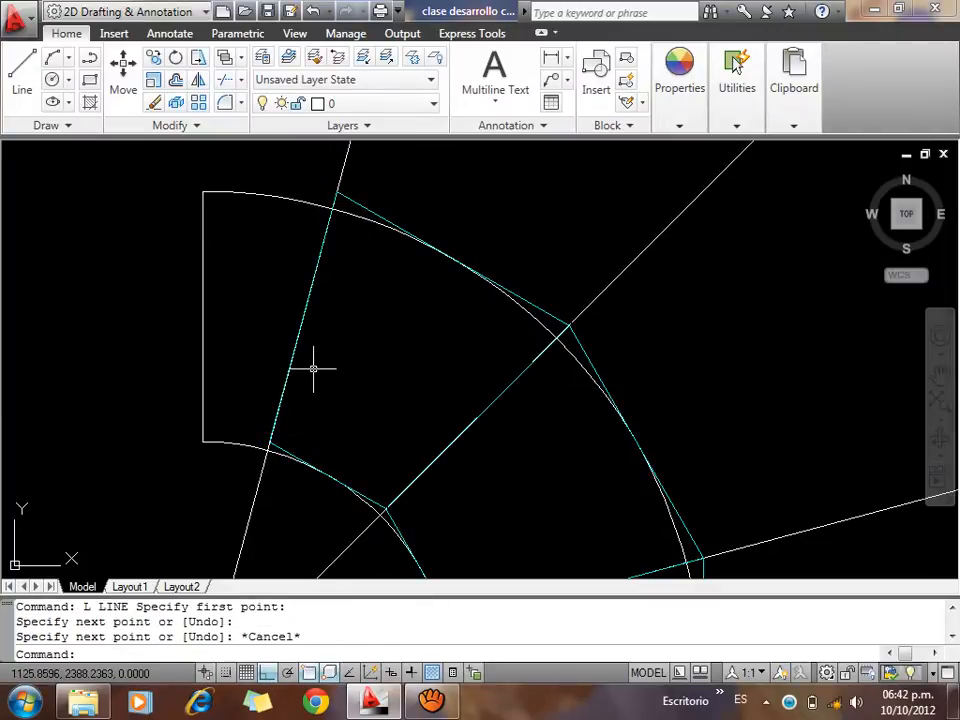
Draw two horizontal cyan lines from the ends of the steepest cyan radial line to the ends of the elbow's vertical edge
type("l")
key("Return")
left_click(352, 207)
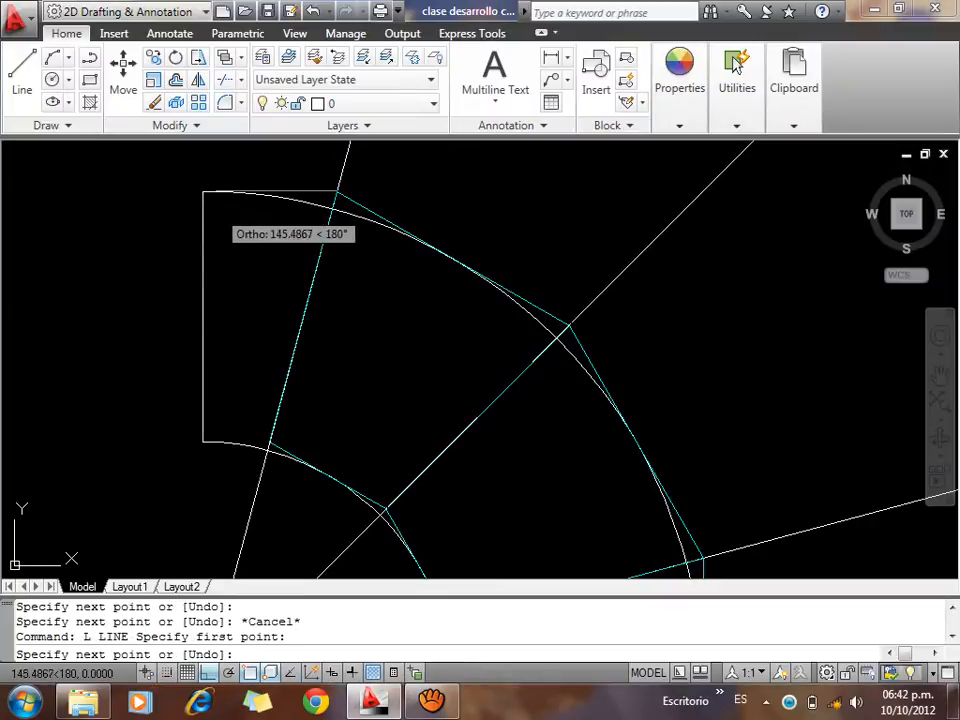
left_click(205, 192)
key("Escape")
key("Return")
left_click(268, 442)
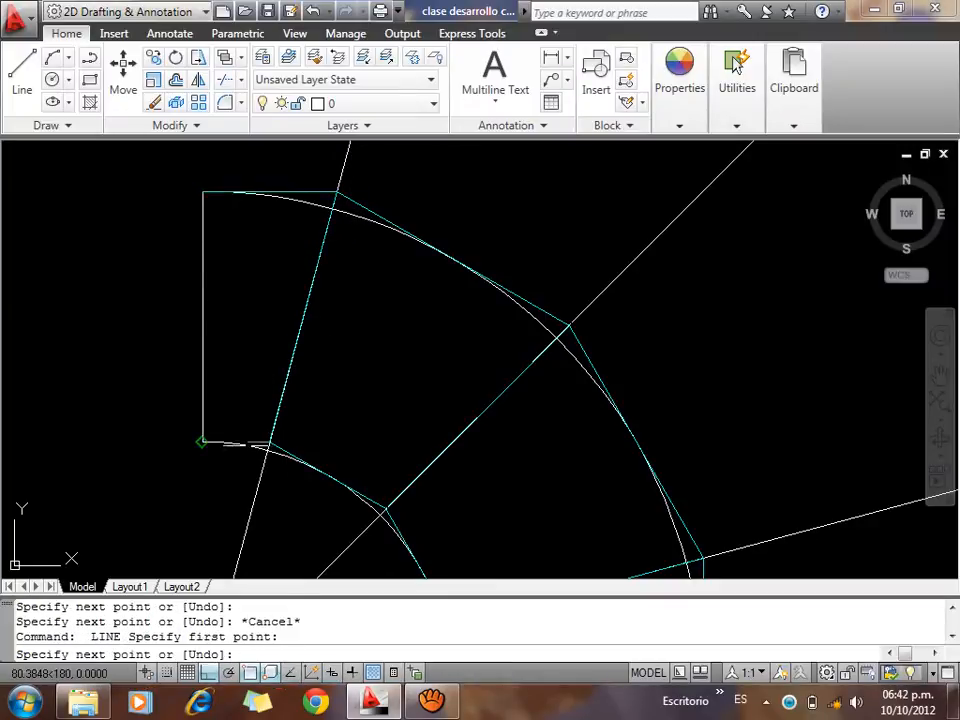
left_click(203, 441)
key("Escape")
Copy the eight yellow division lines from the centre of the example circle to the centre of the new elbow's circle
scroll(306, 349, "down", 4)
scroll(356, 369, "up", 2)
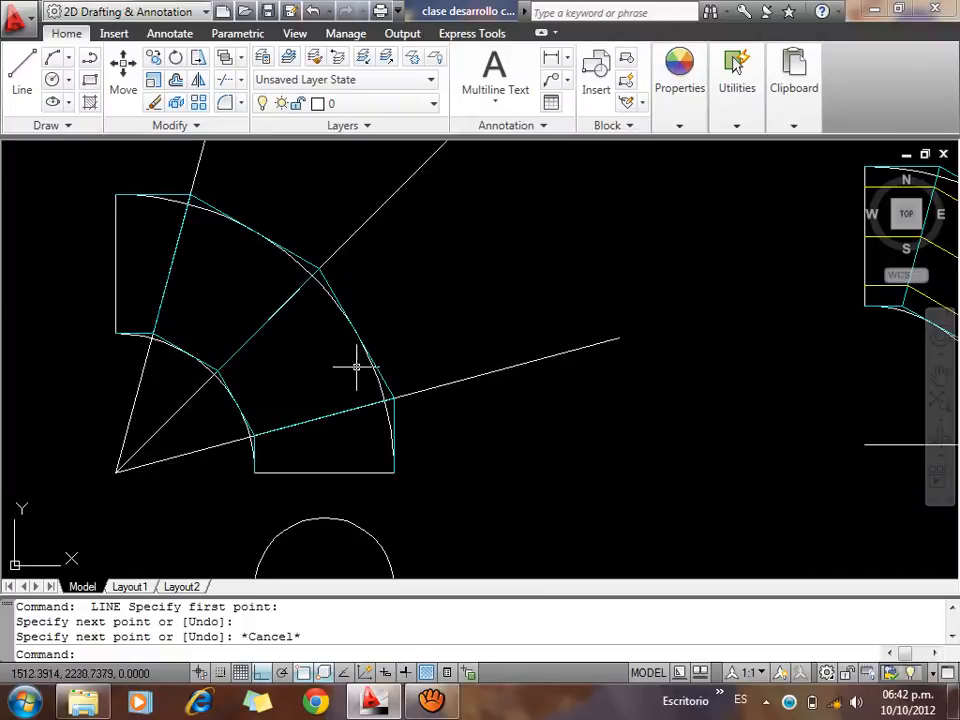
middle_click_drag(655, 408, 402, 458)
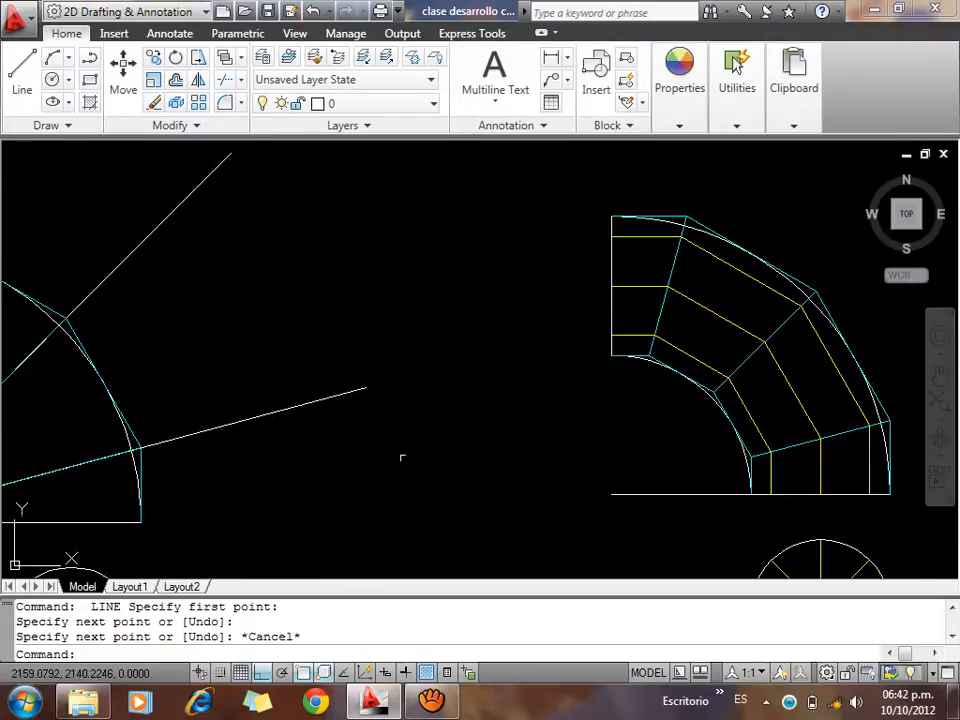
scroll(851, 268, "down", 3)
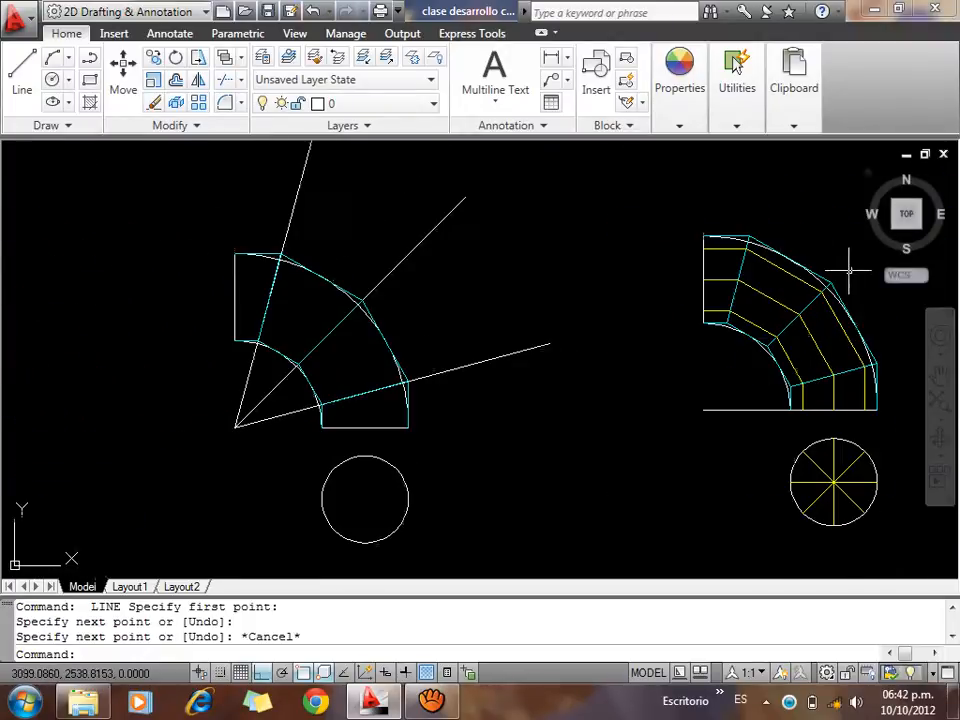
scroll(860, 485, "up", 2)
left_click(857, 496)
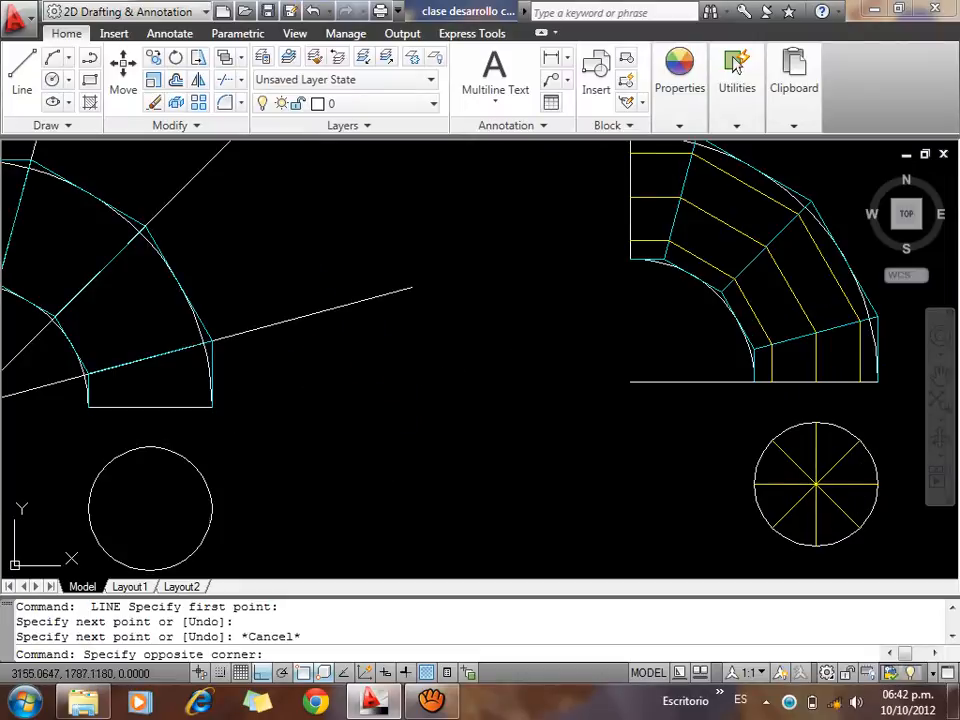
left_click(793, 472)
type("CO")
key("space")
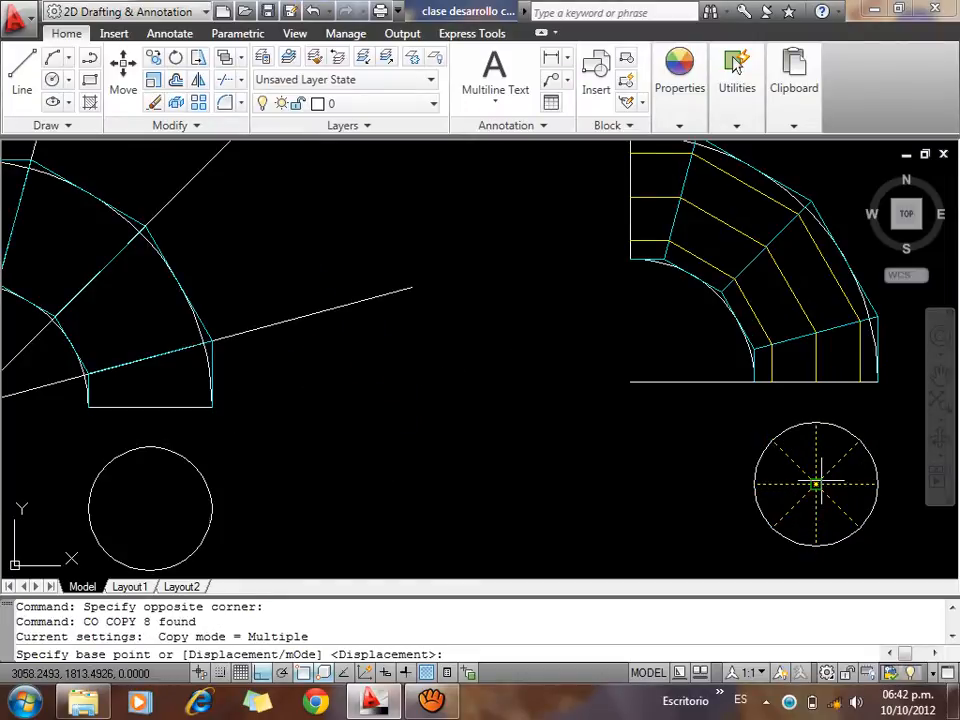
left_click(816, 484)
left_click(213, 513)
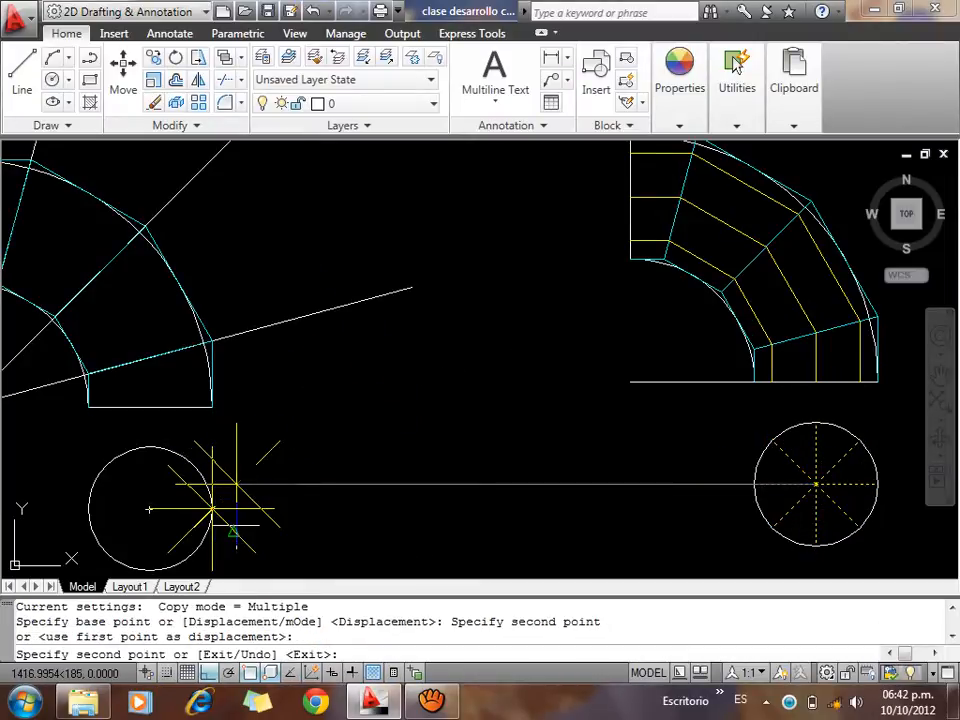
type("U")
key("Return")
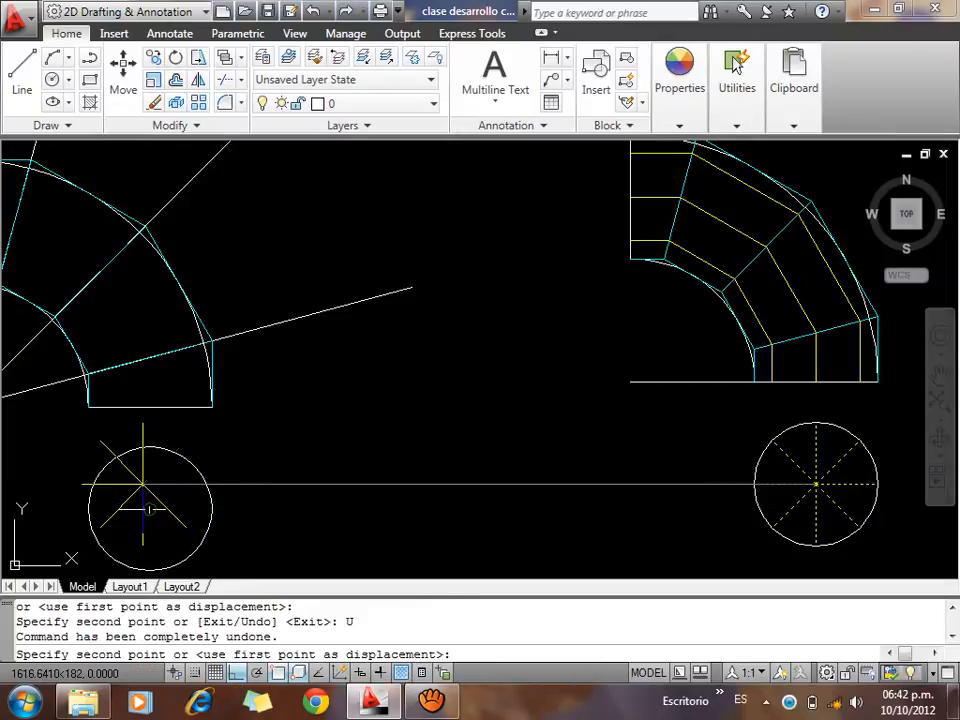
left_click(150, 508)
key("Escape")
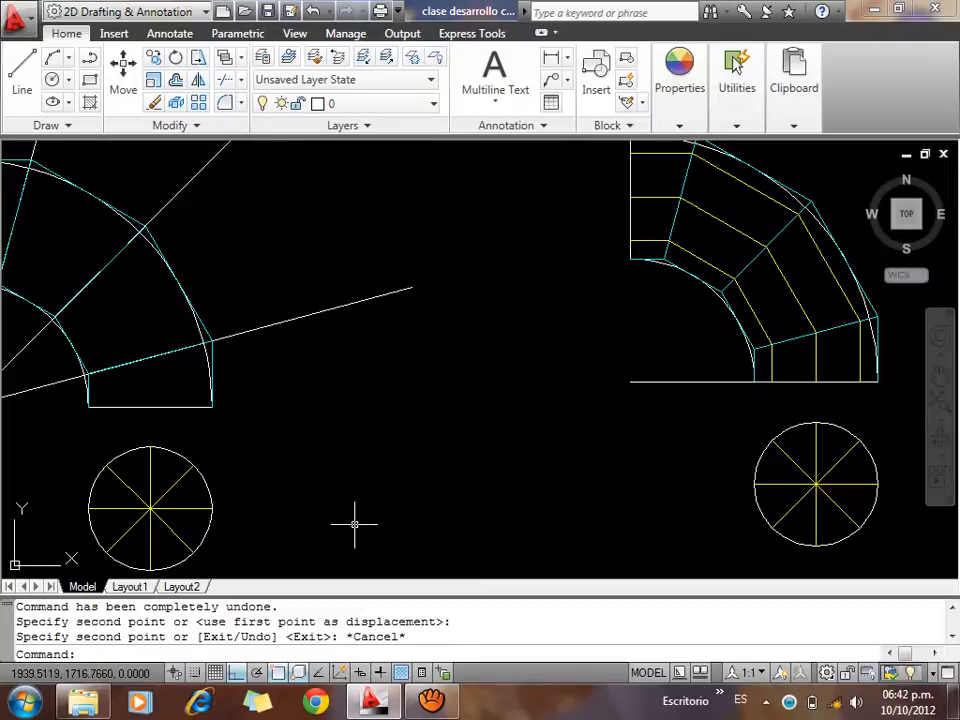
Draw a vertical cyan line from the circle's upper-right division point up through the elbow's base and past the lowest radial line
type("l")
key("Return")
left_click(193, 466)
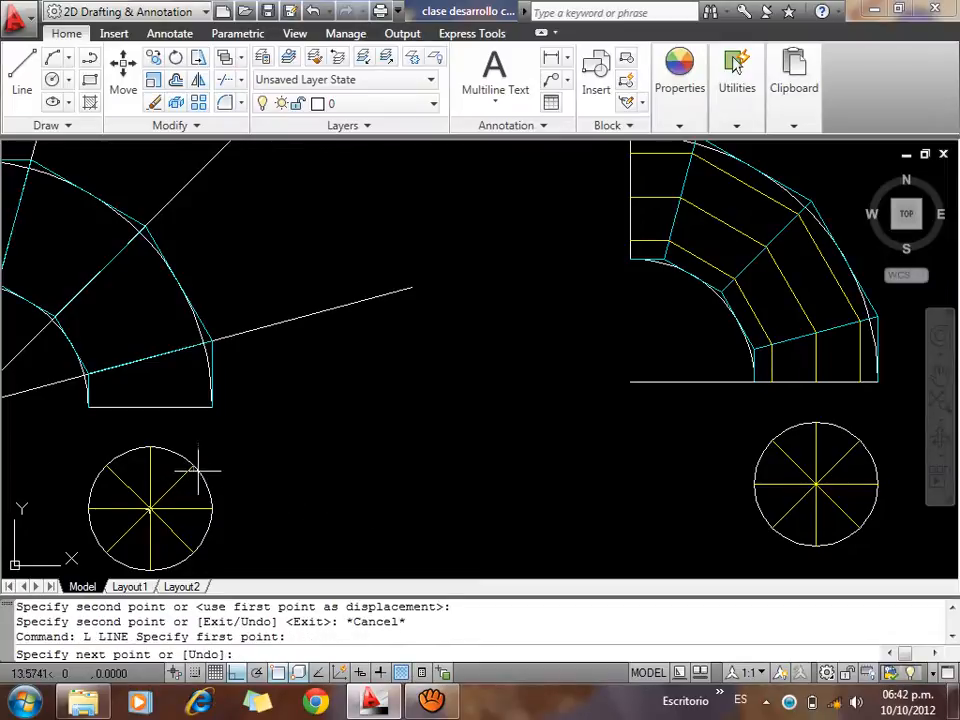
left_click(193, 276)
key("Escape")
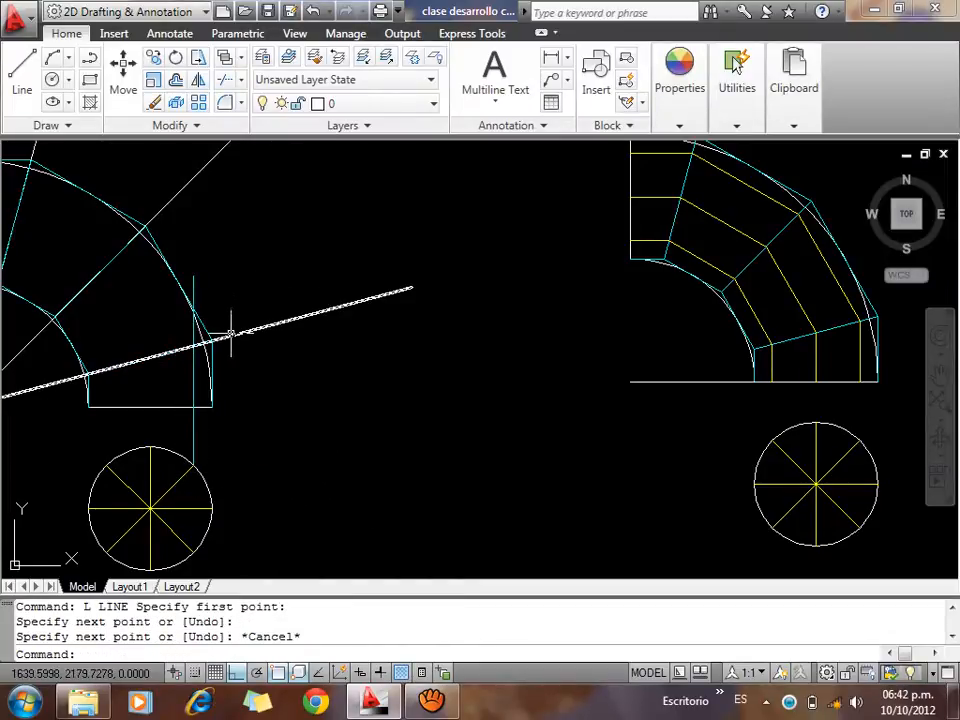
Delete the white inner and outer arcs of the new elbow, keeping its straight segment outlines
key("Escape")
left_click(202, 350)
left_click(205, 351)
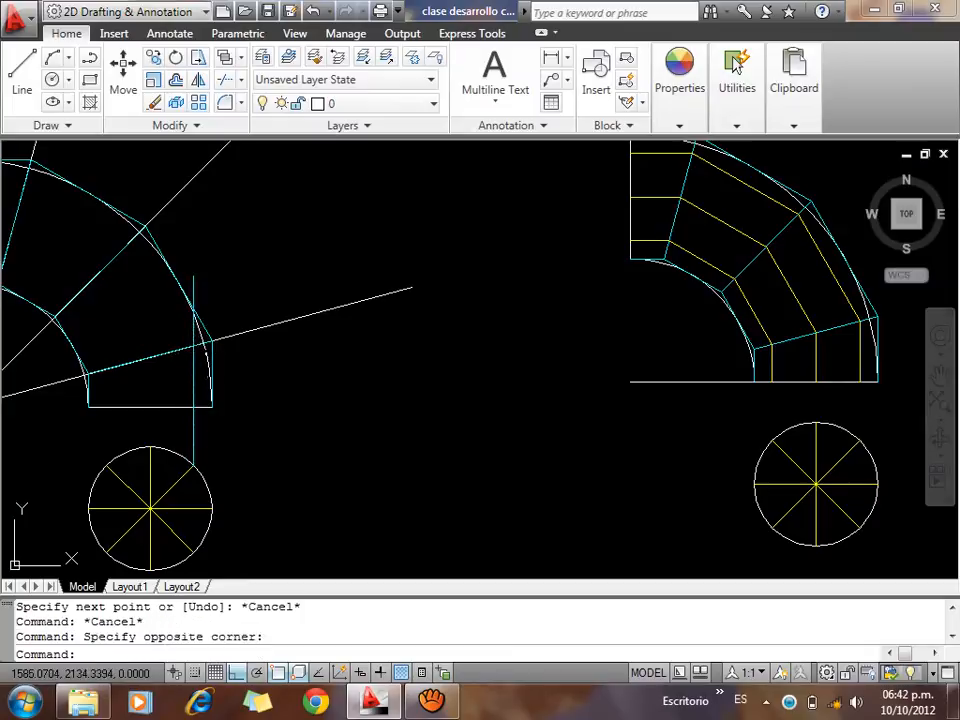
left_click(205, 349)
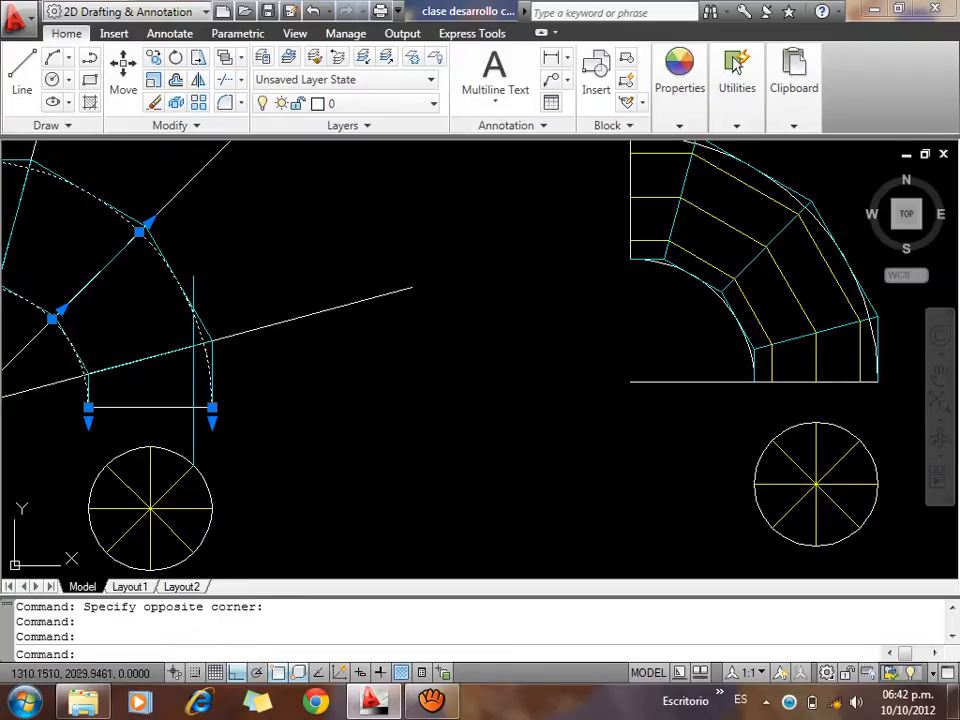
key("Delete")
middle_click_drag(199, 407, 268, 407)
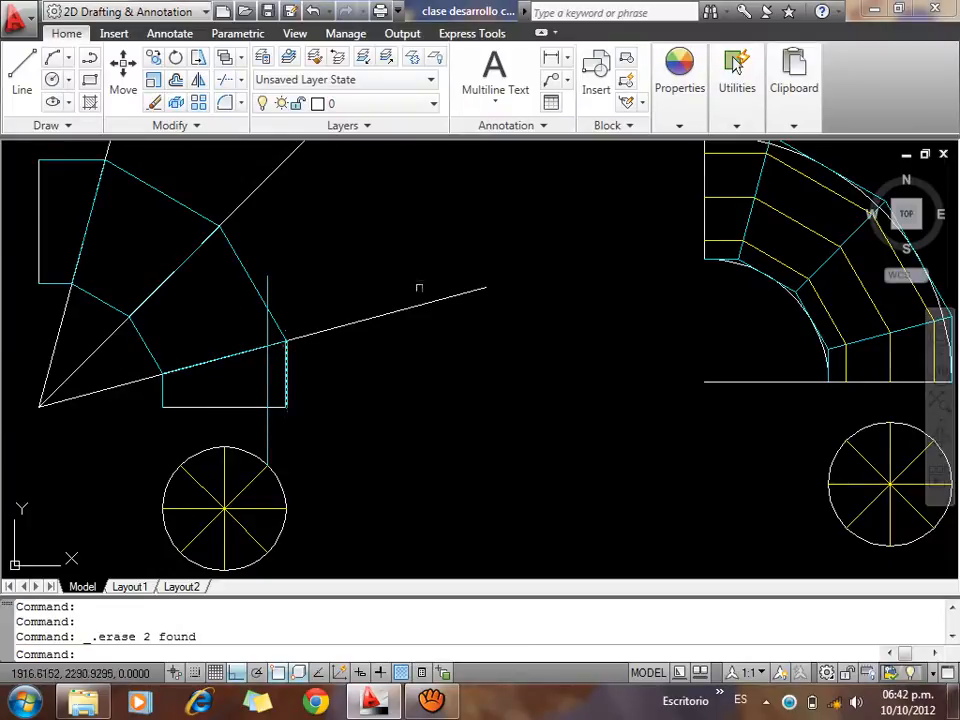
Set the current object colour to Yellow
key("Escape")
key("Escape")
left_click(679, 125)
left_click(680, 148)
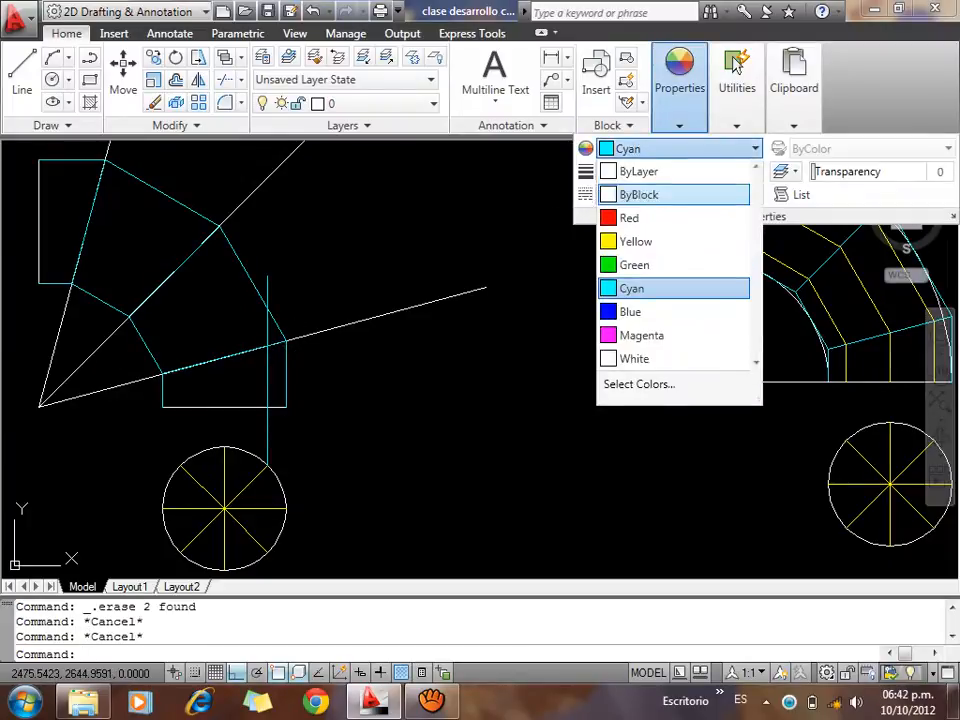
left_click(635, 241)
key("Escape")
key("Escape")
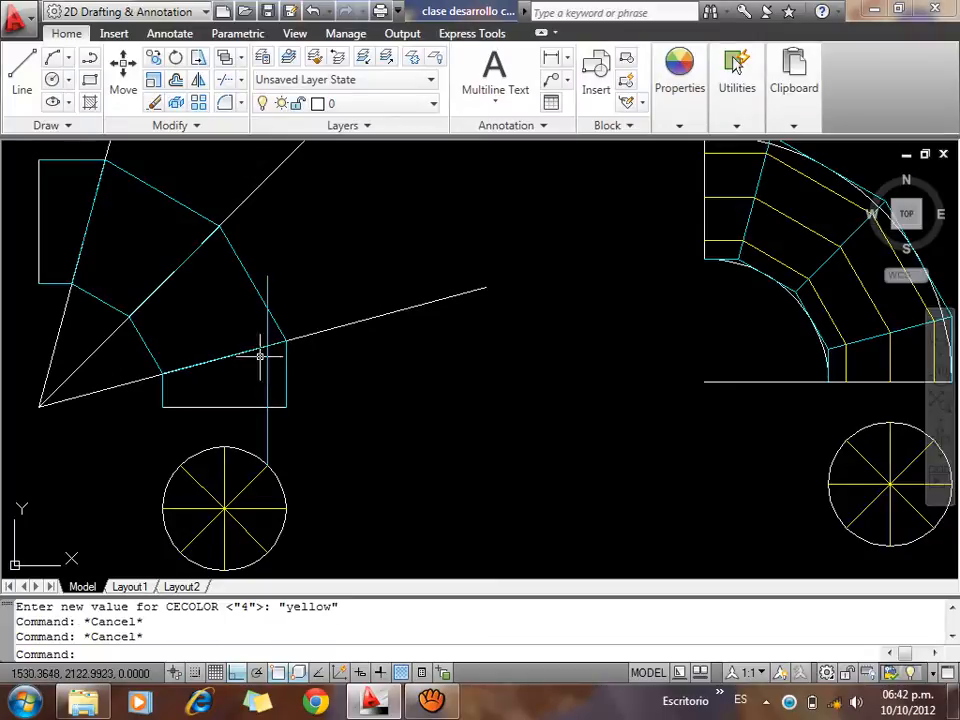
Erase the cyan vertical line rising from the circle's upper-right division point
left_click(260, 366)
left_click(255, 379)
left_click(272, 378)
left_click(249, 383)
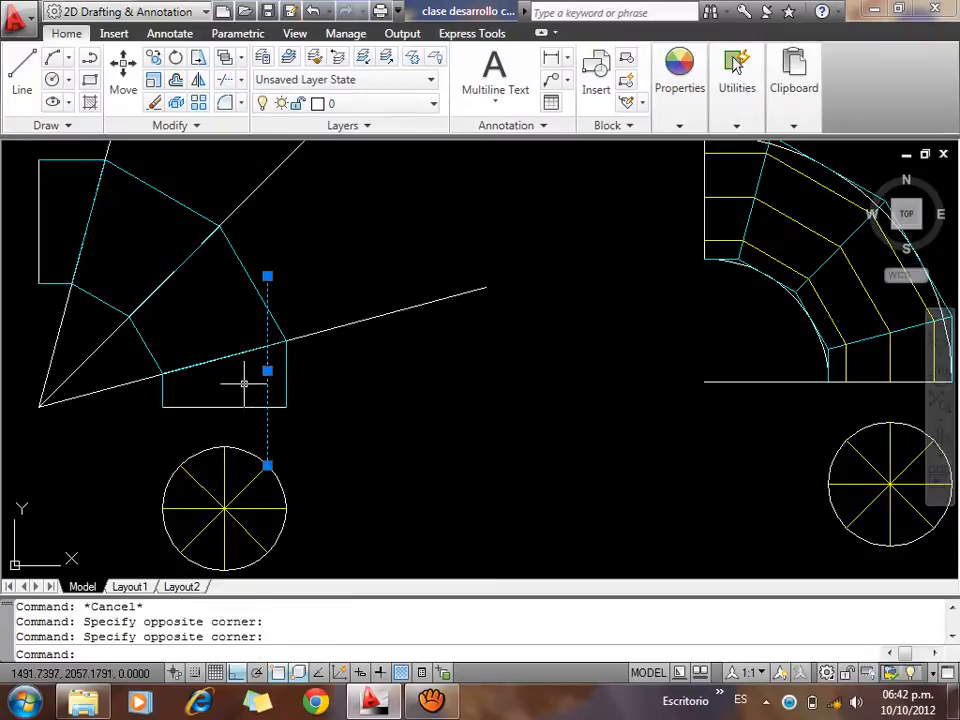
key("Delete")
Draw a vertical yellow line from the circle's upper-left division point up past the elbow's lowest radial line
type("l")
key("Return")
left_click(193, 465)
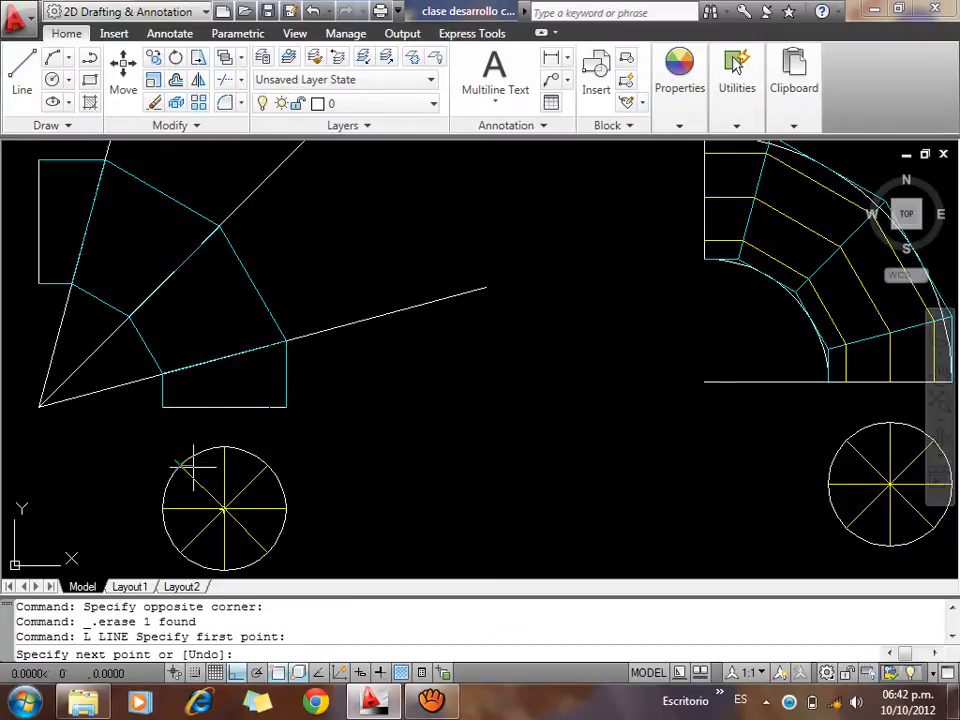
left_click(198, 326)
key("Escape")
key("Return")
left_click(225, 463)
key("Escape")
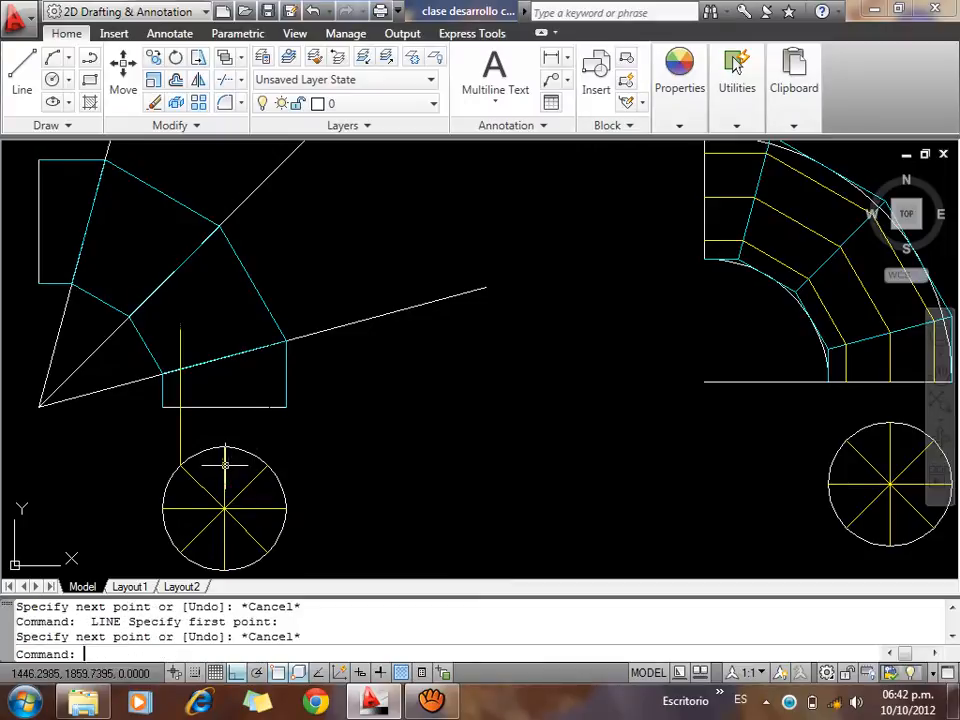
Draw two vertical lines up past the lowest radial line, from the circle's centre and from its upper-right division point
key("Return")
left_click(224, 508)
left_click(224, 330)
key("Escape")
key("Return")
left_click(256, 463)
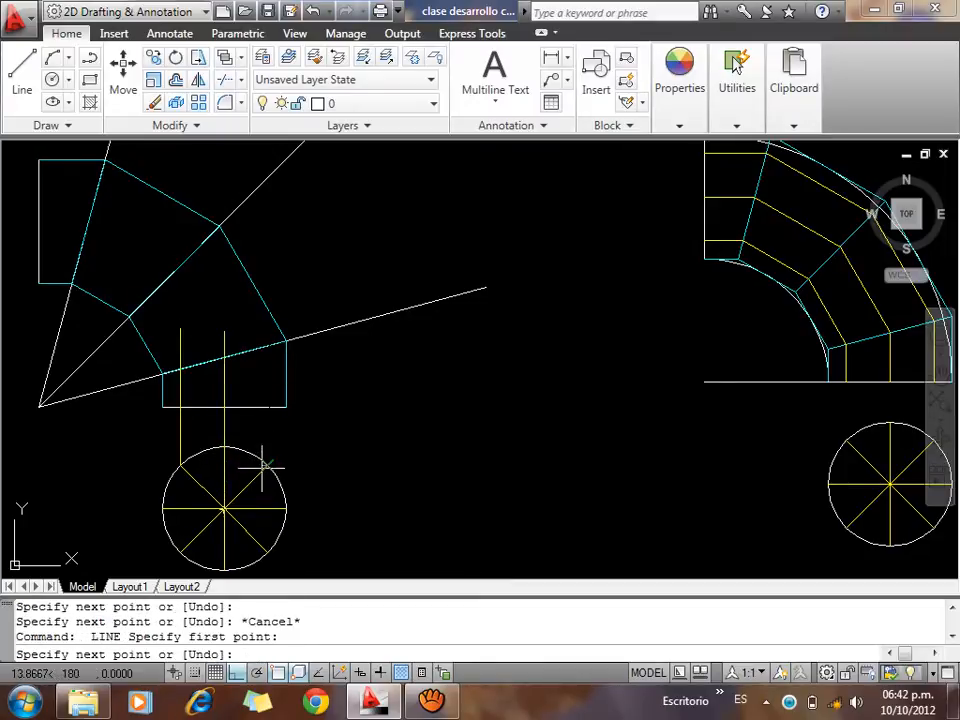
left_click(267, 330)
key("Escape")
Trim the upper ends of the three vertical projection lines at the elbow's lowest radial line
type("T")
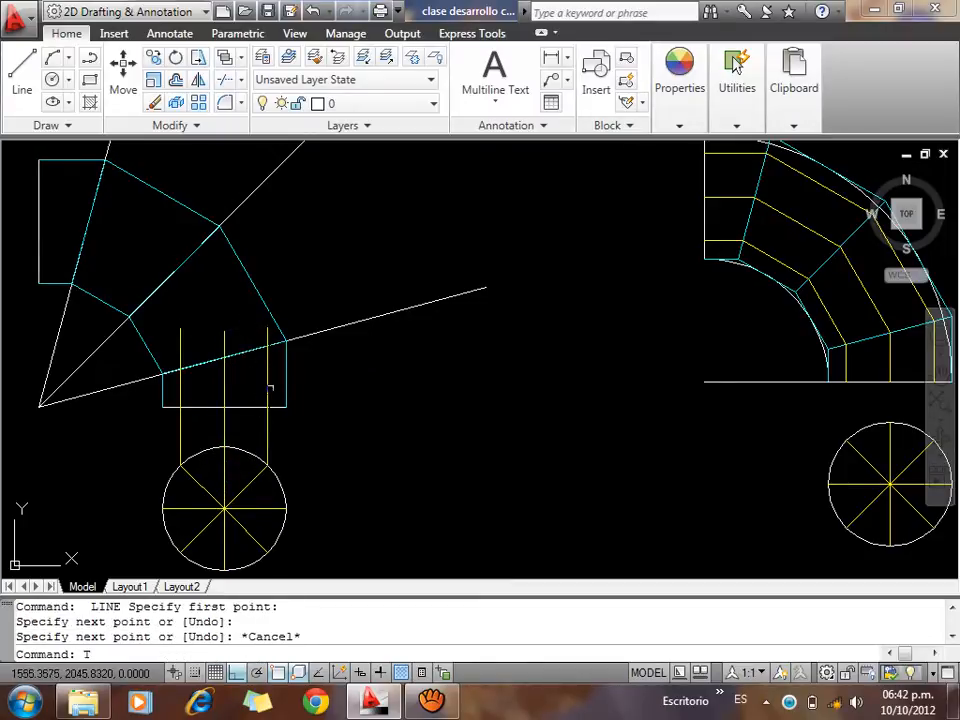
type("R")
key("Return")
left_click(358, 335)
left_click(345, 270)
key("Return")
left_click(267, 336)
left_click(217, 334)
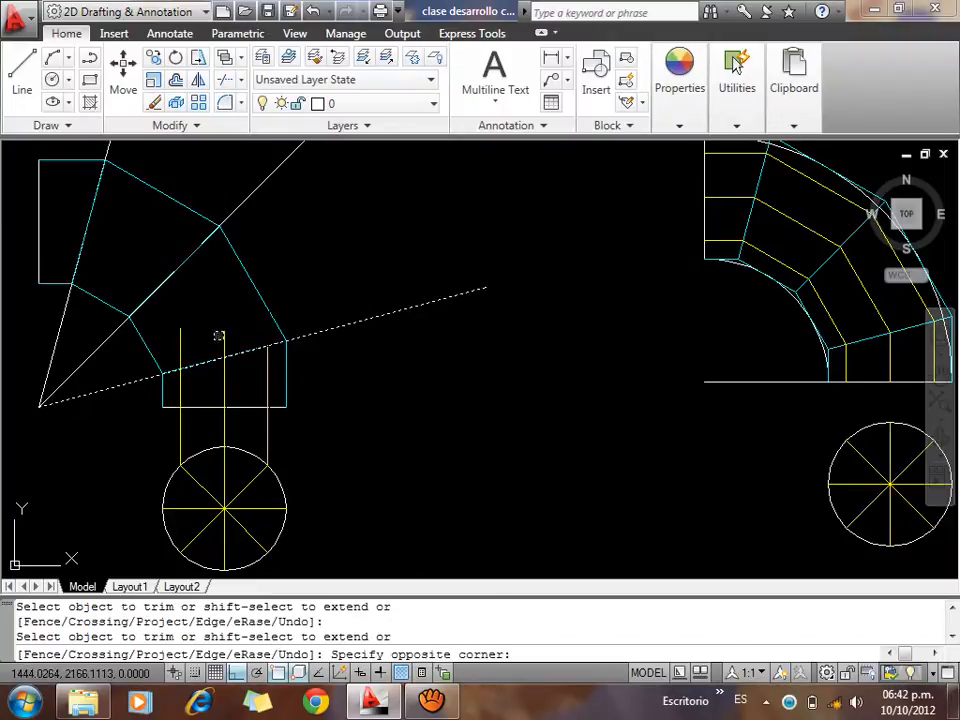
left_click(225, 334)
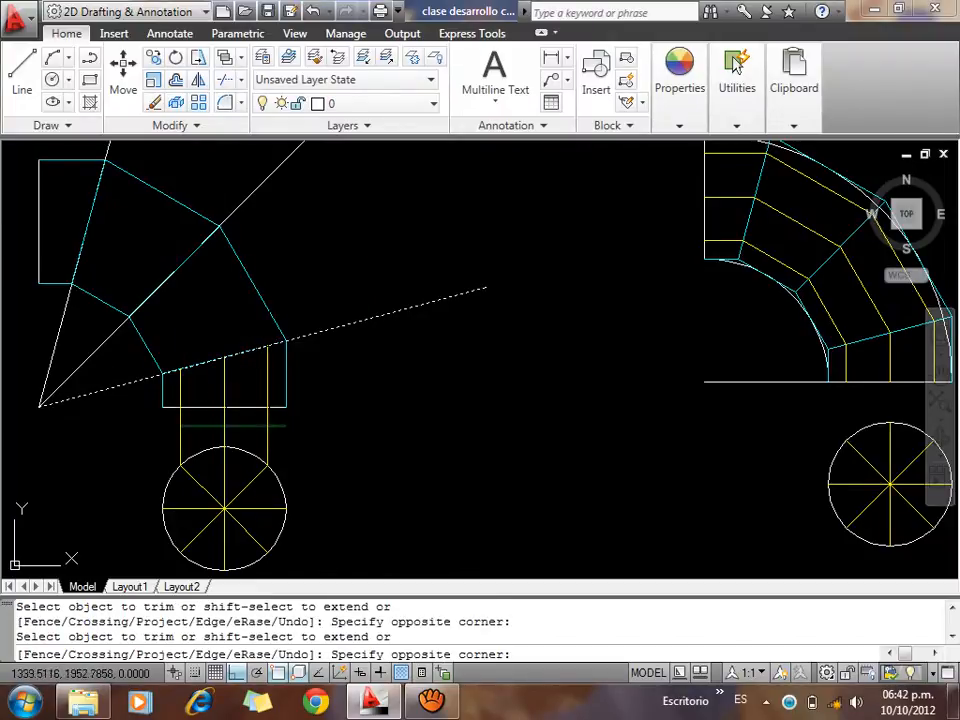
Trim away the parts of the three vertical projection lines between the elbow's base and the circle
left_click(284, 432)
left_click(167, 418)
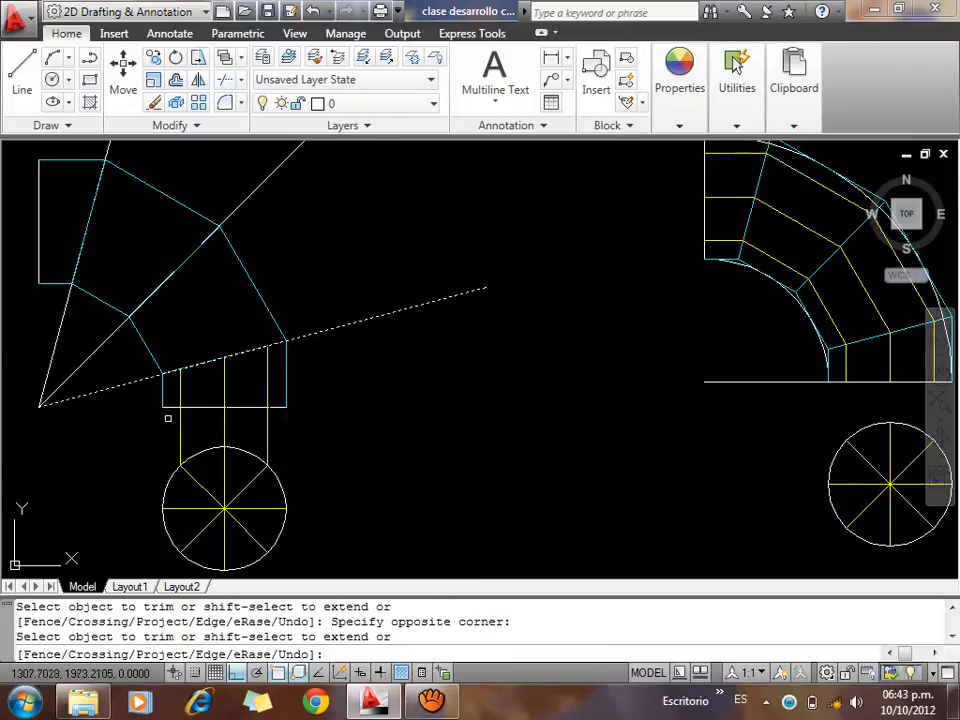
key("Return")
key("Return")
key("Return")
left_click(290, 439)
left_click(187, 424)
key("Escape")
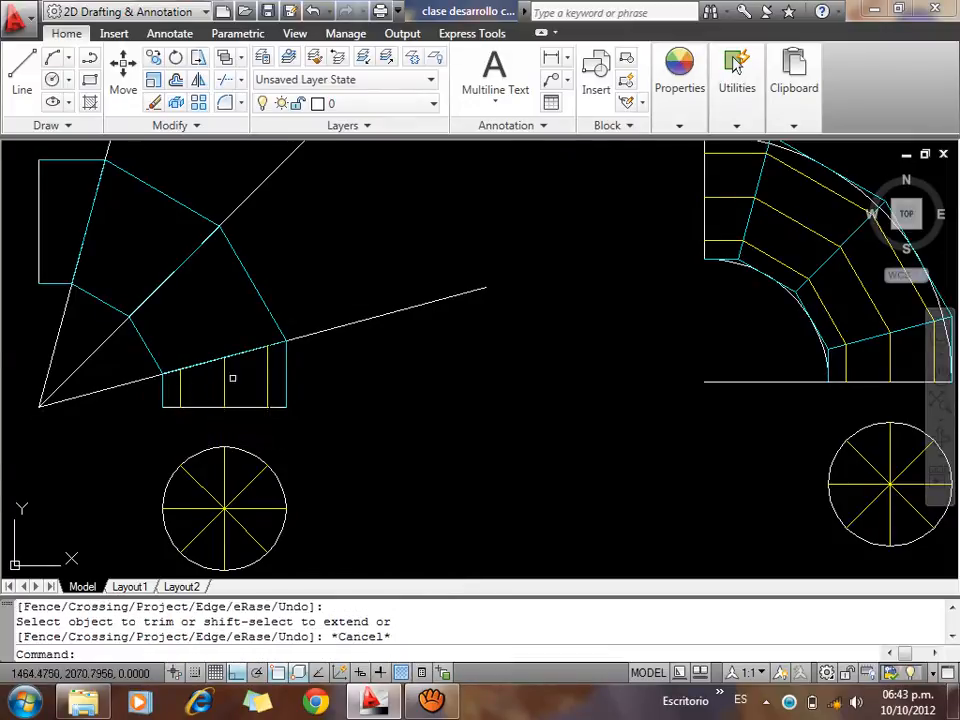
Copy the lower outer tangent line from its bottom end to the upper ends of the three vertical projection lines
left_click(295, 331)
left_click(268, 313)
type("CO")
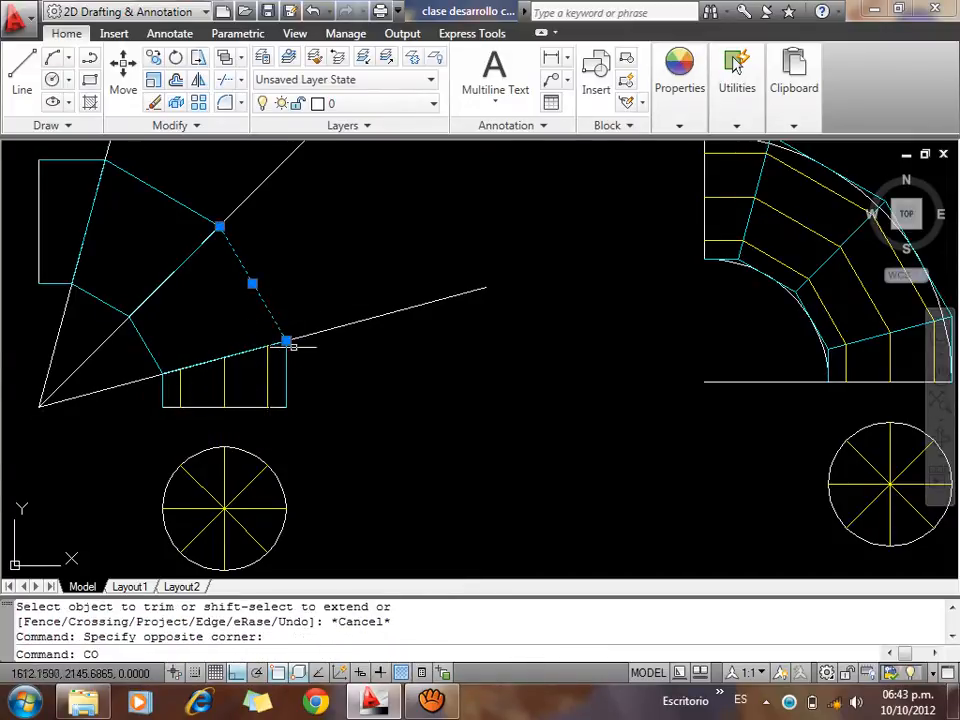
key("Return")
left_click(285, 342)
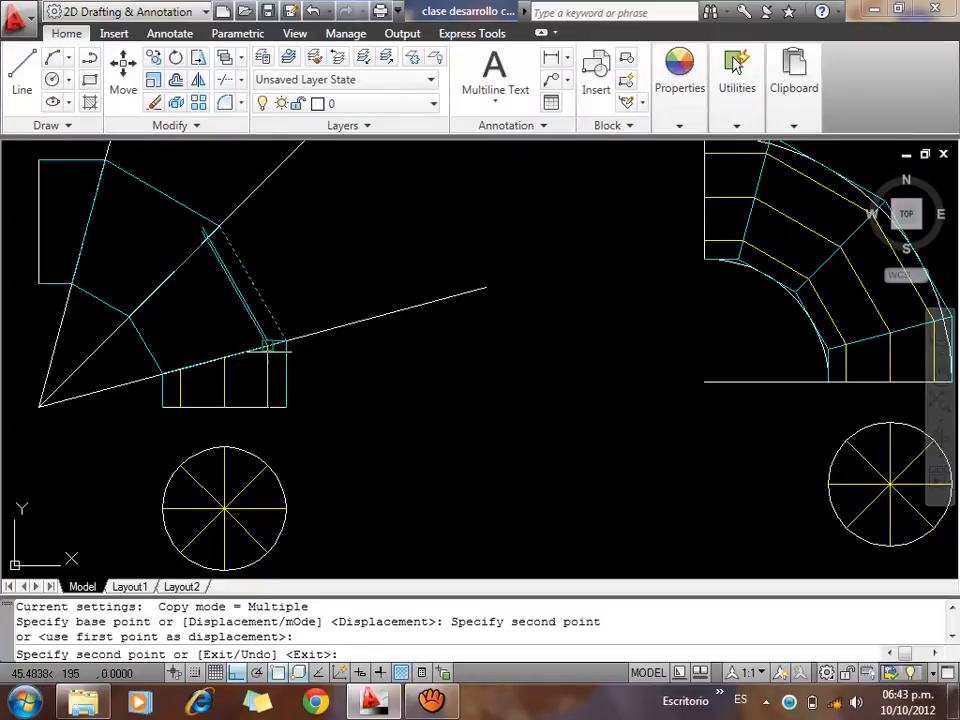
left_click(225, 354)
left_click(185, 368)
key("Escape")
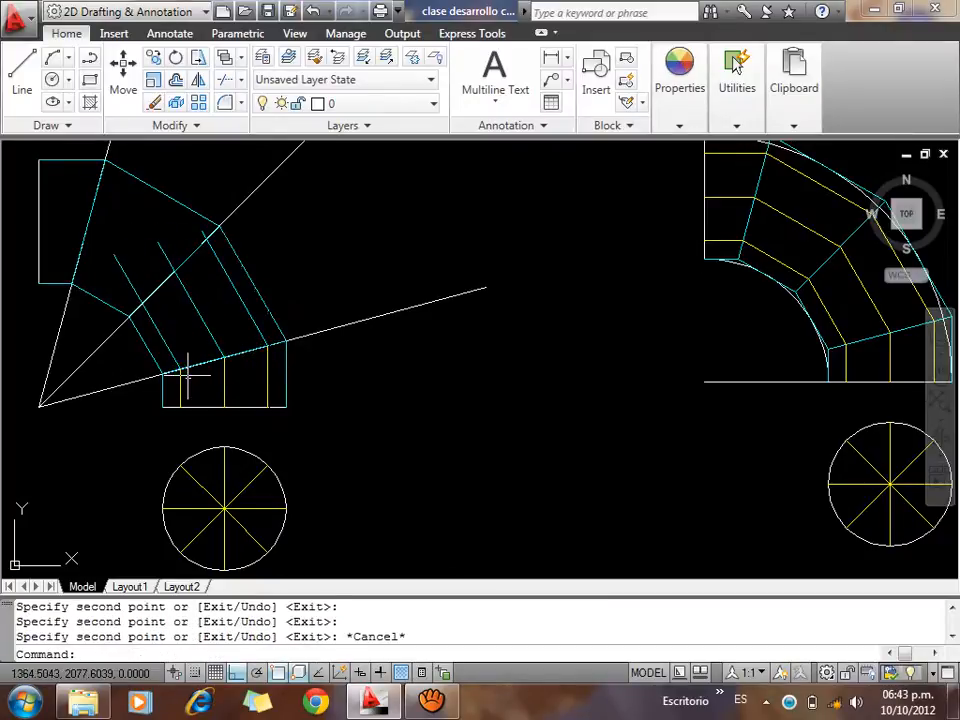
Trim the outermost copied slanted line where it crosses the 45-degree radial line
type("TR")
key("Return")
left_click(199, 232)
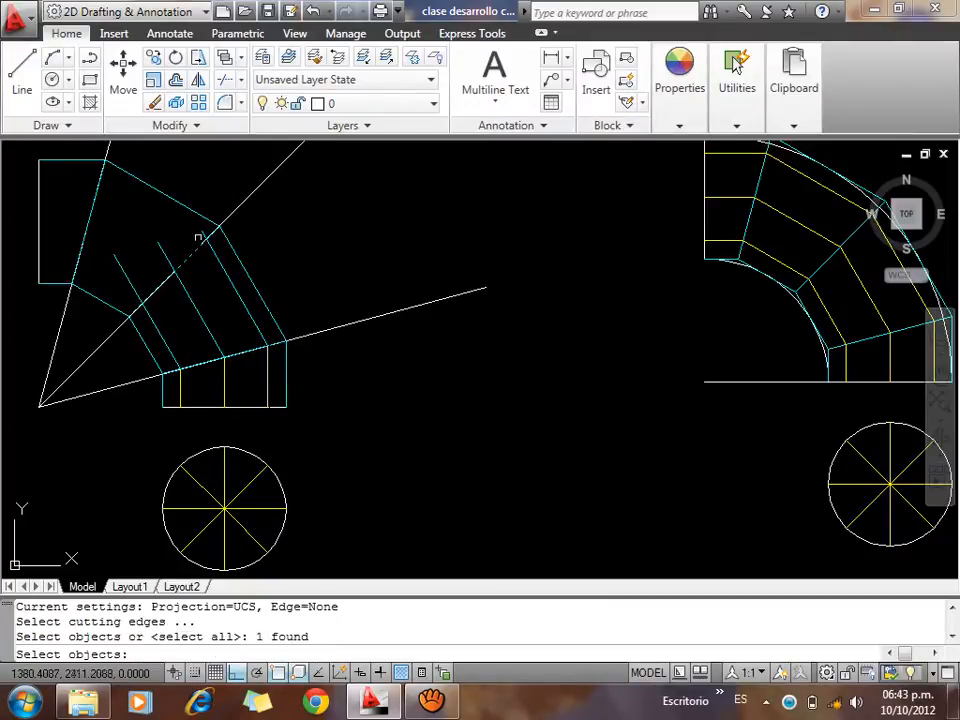
left_click(204, 226)
left_click(165, 247)
left_click(165, 251)
key("Return")
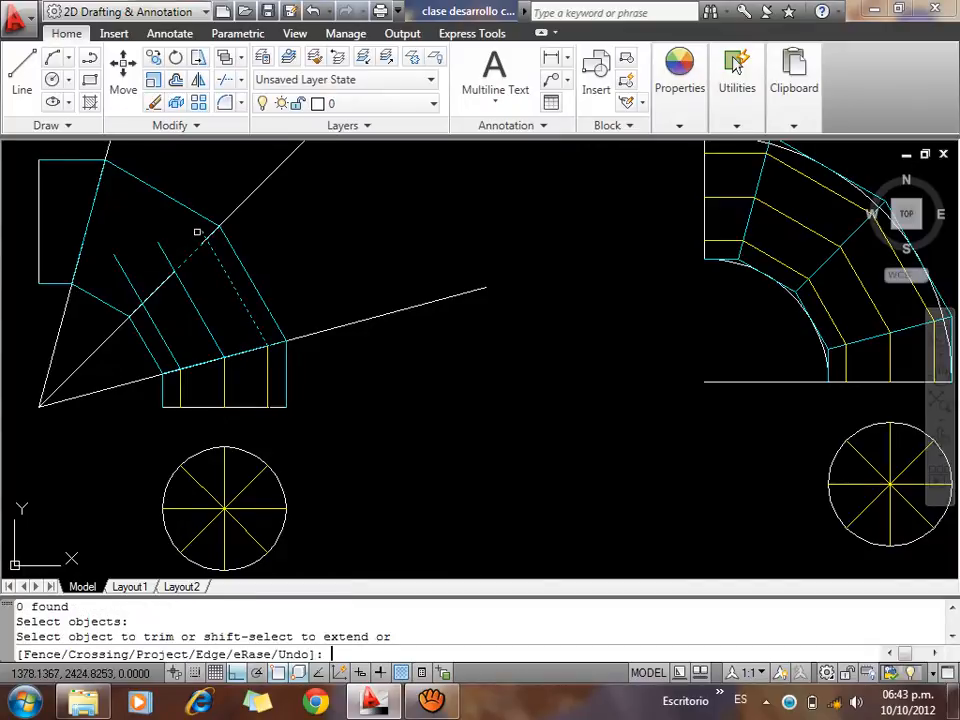
left_click(200, 231)
left_click(195, 236)
key("Return")
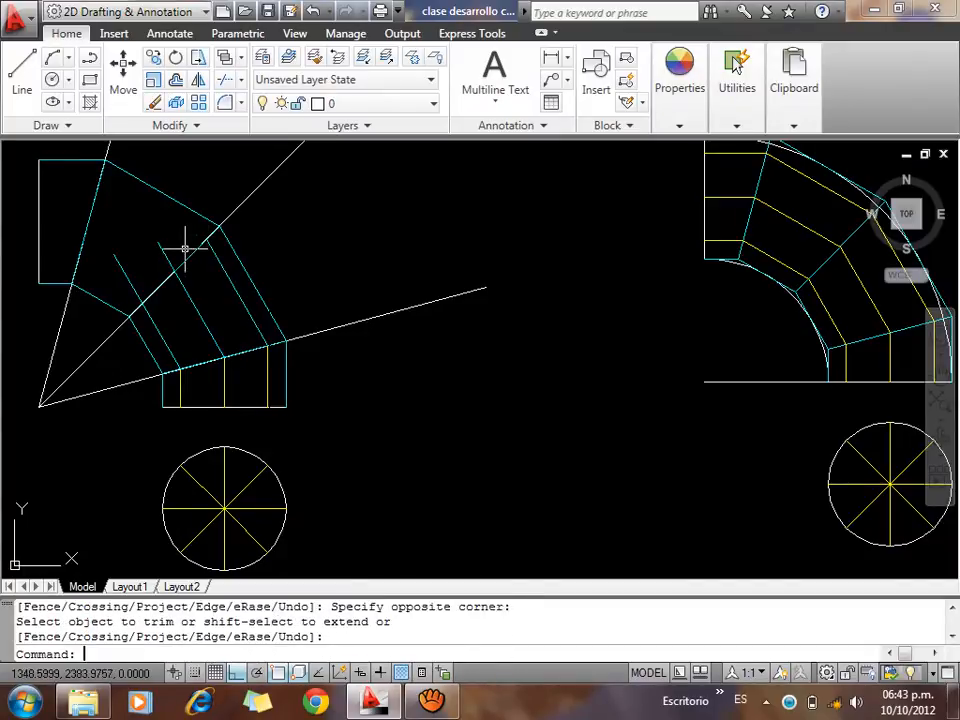
Trim the remaining two copied slanted lines at the 45-degree radial line
key("Return")
key("Return")
left_click(176, 251)
left_click(148, 246)
key("Escape")
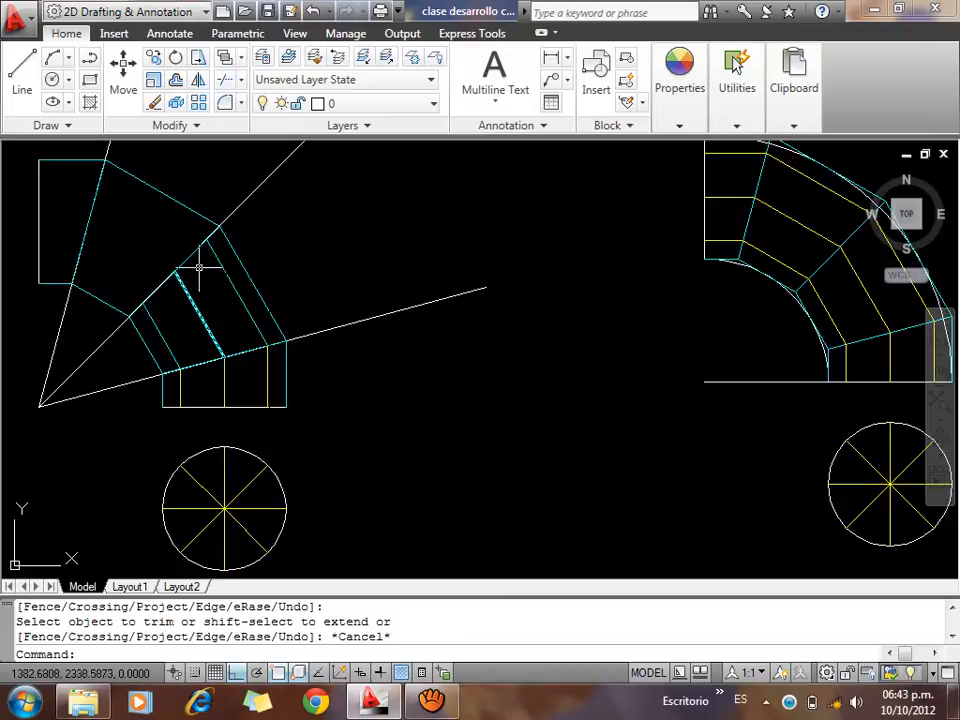
Copy the upper outer tangent line from its lower end to the three projection line ends on the 45-degree radial line
left_click(189, 214)
left_click(170, 201)
type("C")
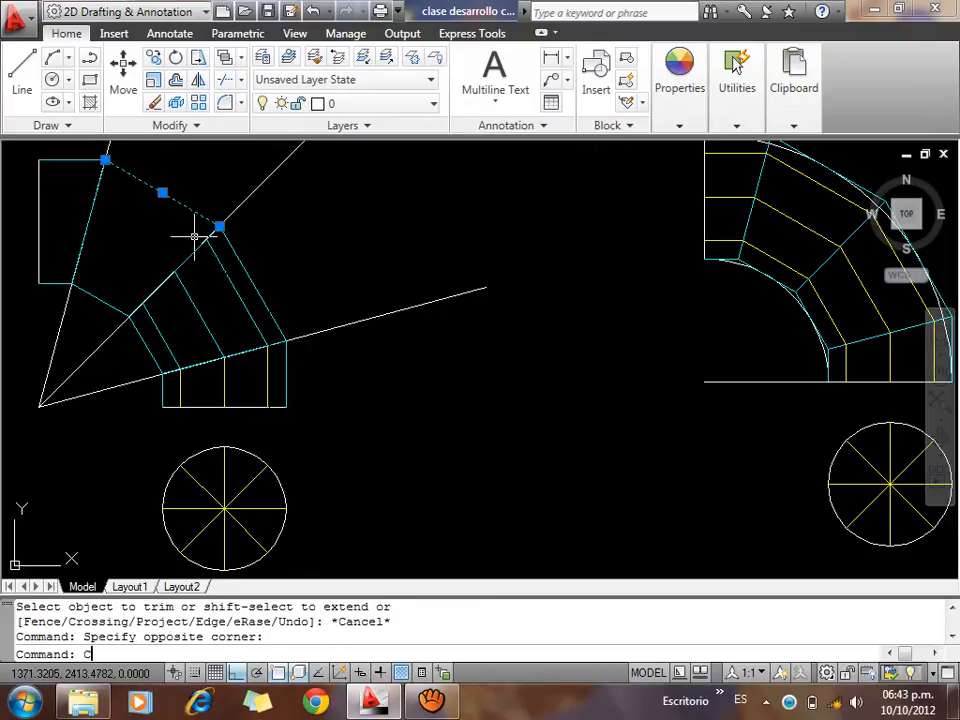
type("O")
key("Return")
left_click(220, 228)
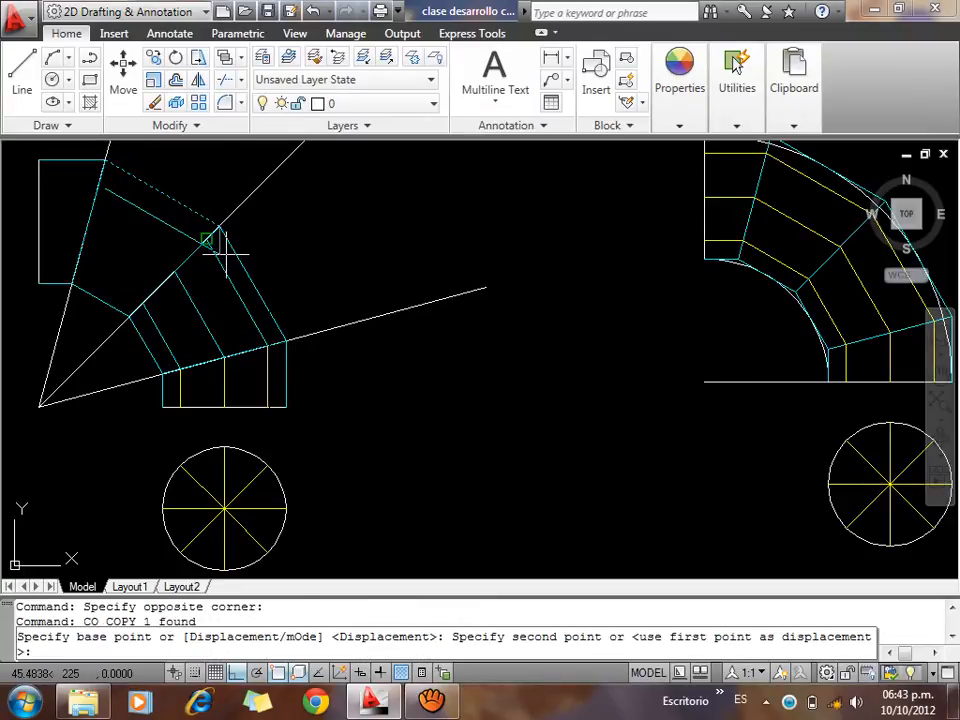
left_click(178, 270)
left_click(174, 272)
left_click(153, 318)
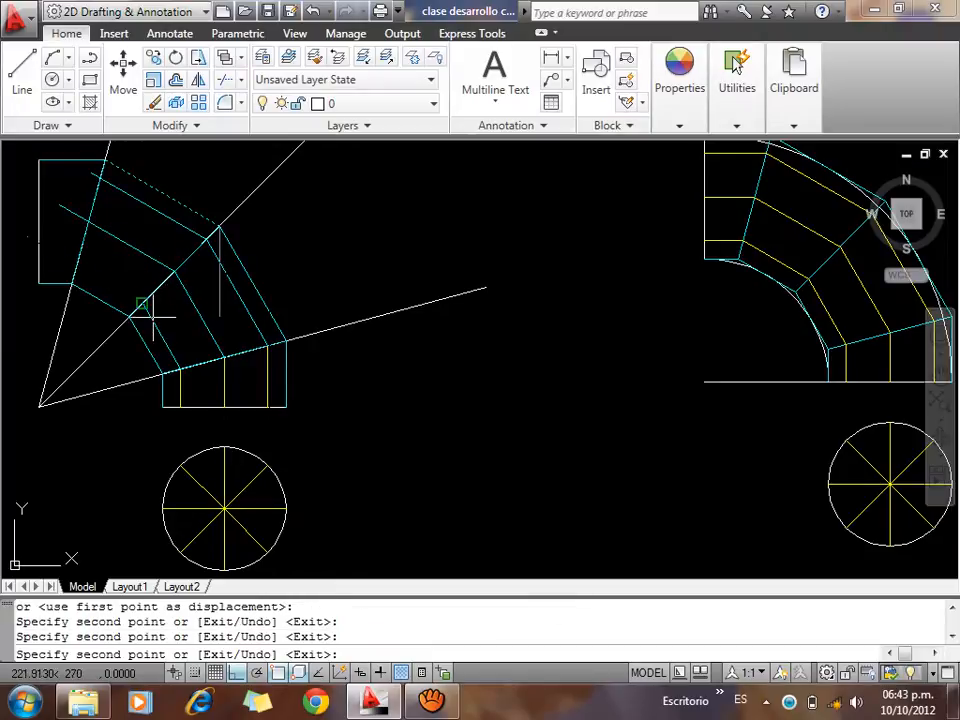
key("Escape")
Trim the three copied lines of the upper segment at the steepest radial line
type("tr")
key("Return")
key("Return")
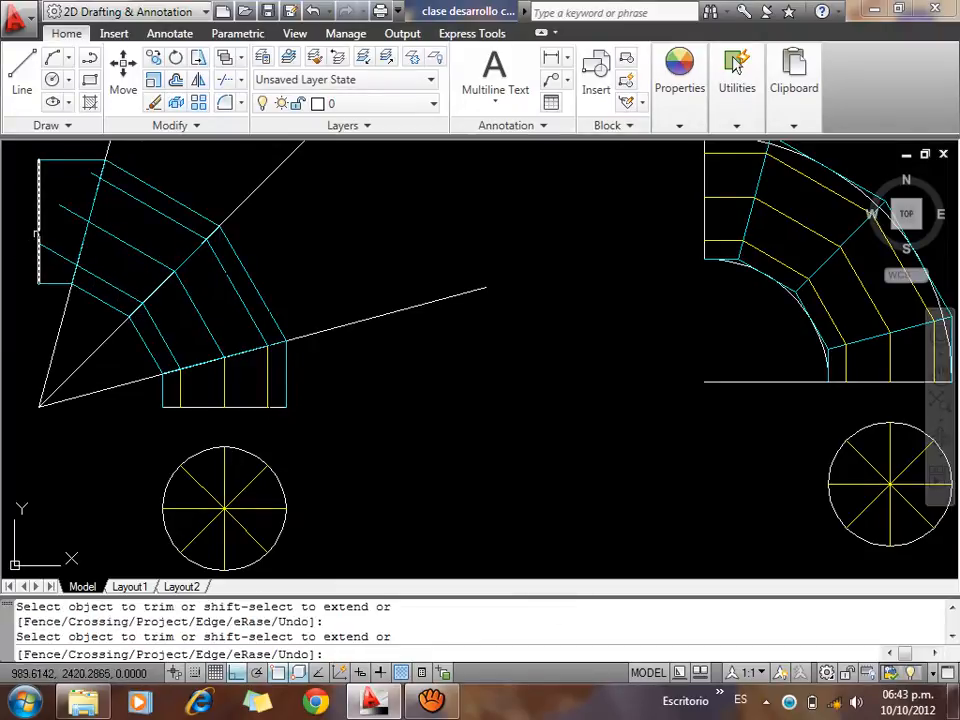
left_click(30, 175)
left_click(30, 175)
left_click(30, 175)
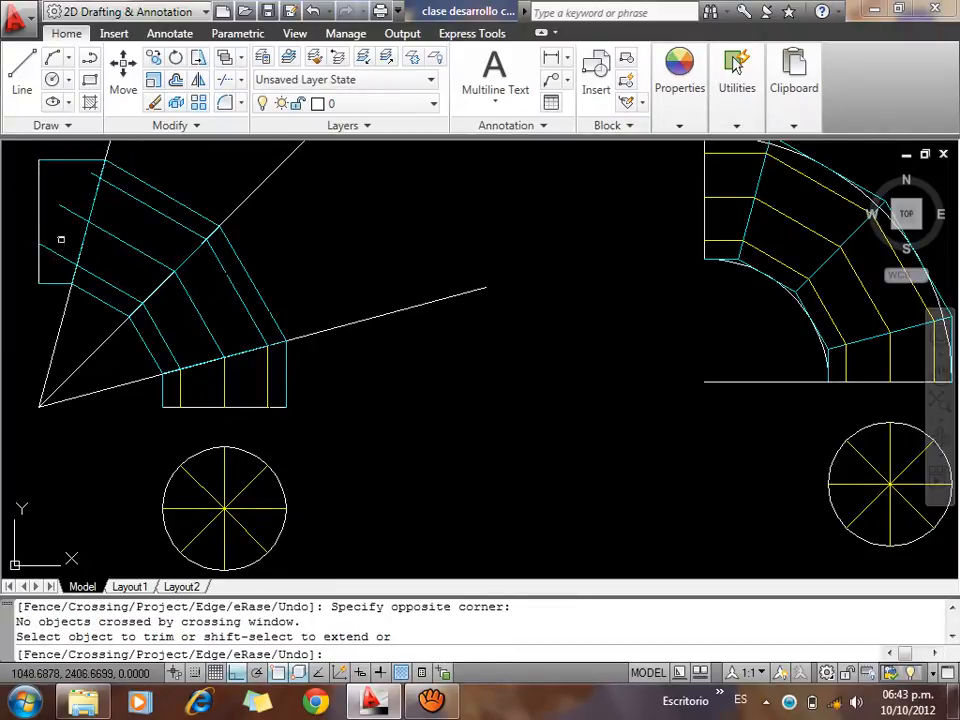
left_click(54, 250)
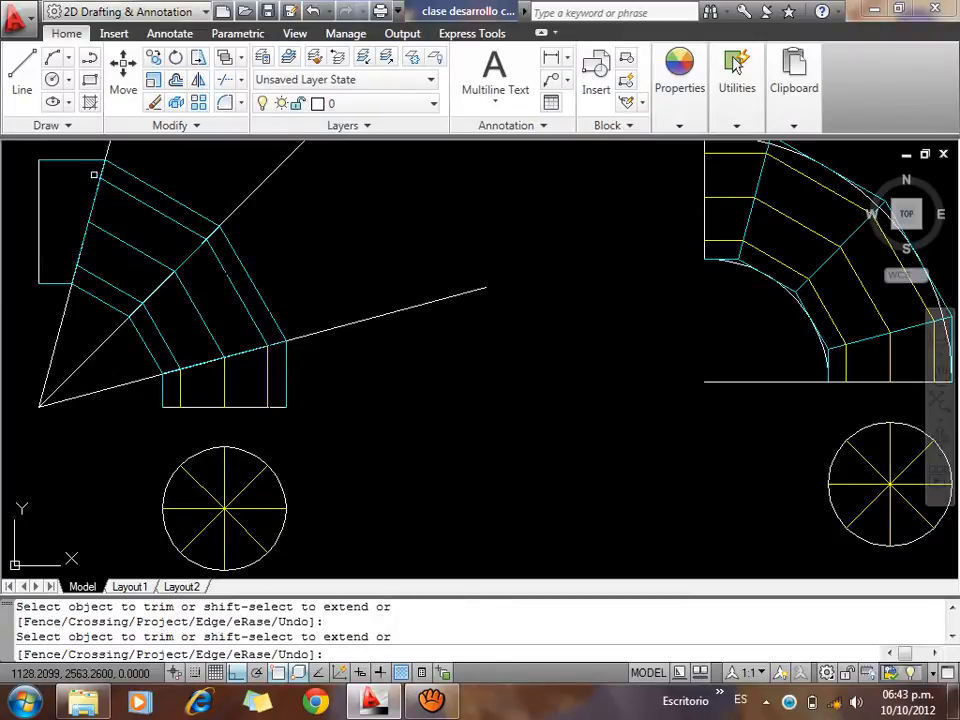
key("Escape")
key("Return")
key("Escape")
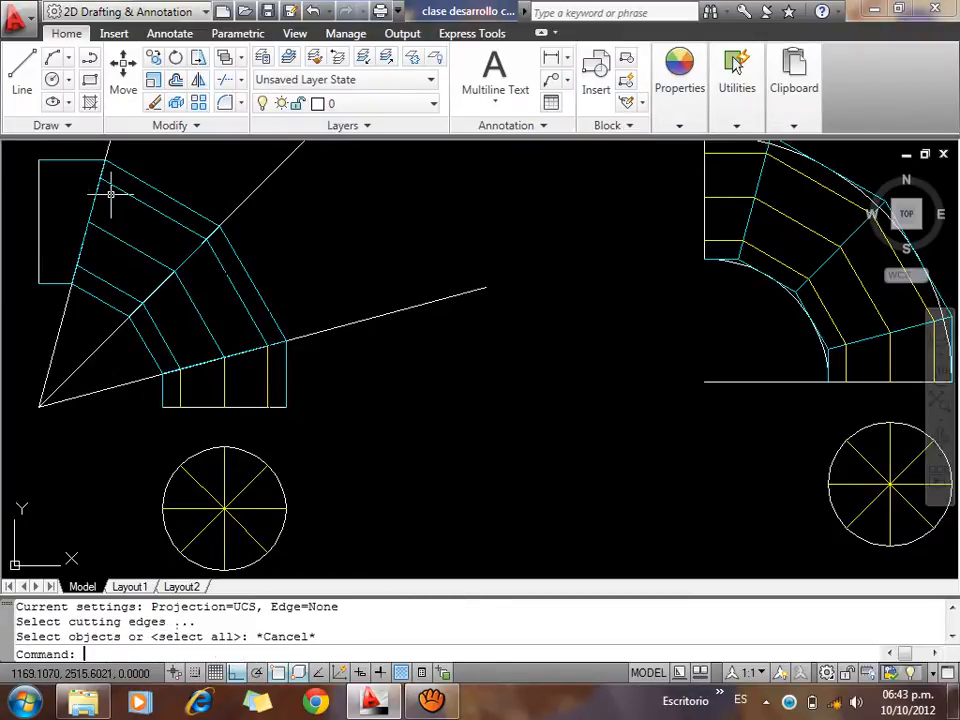
Draw a horizontal yellow line from the uppermost projection point on the steepest radial line past the elbow's vertical edge
key("Escape")
type("l")
key("Return")
left_click(152, 210)
scroll(160, 222, "down", 3)
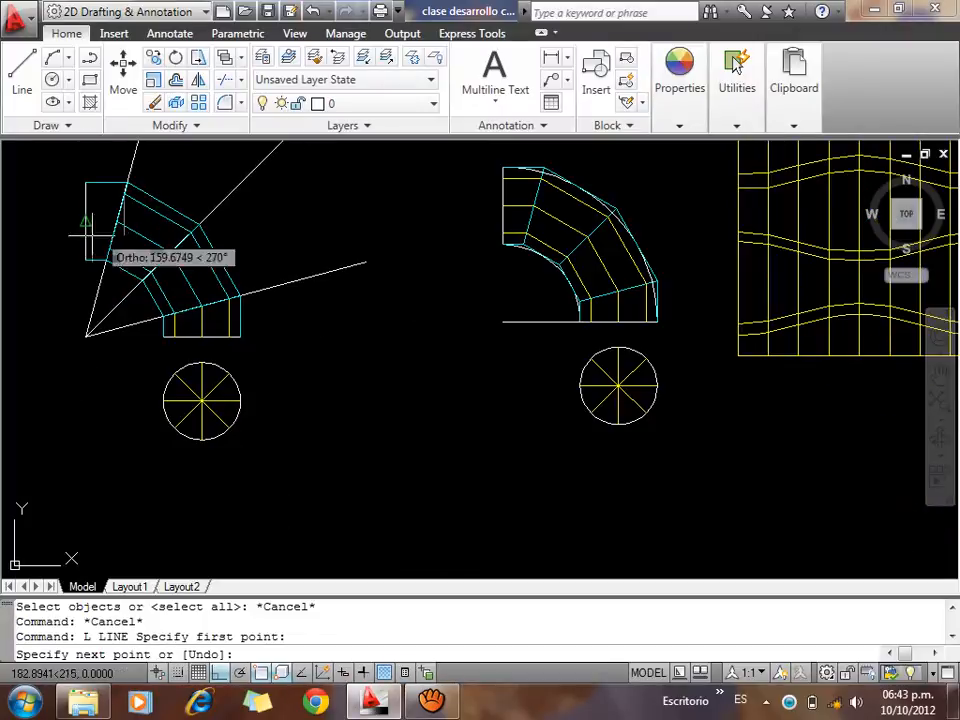
left_click(110, 245)
key("Escape")
Draw horizontal yellow lines from the middle and lowest projection points on the steepest radial line past the elbow's vertical edge
key("Return")
left_click(117, 228)
left_click(110, 200)
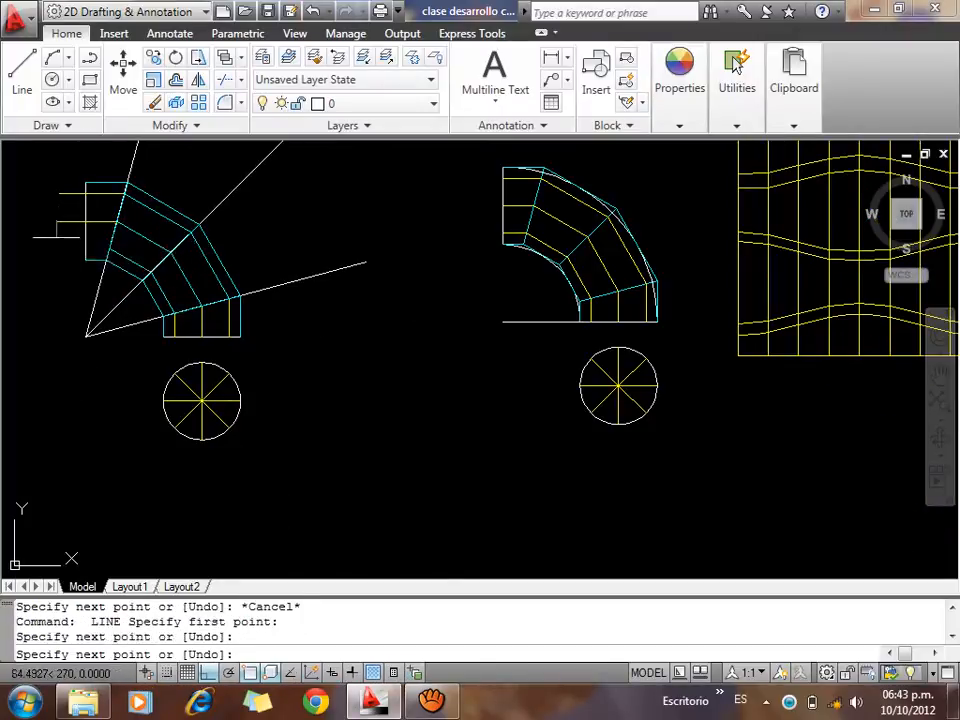
key("Escape")
key("Return")
left_click(110, 248)
left_click(63, 248)
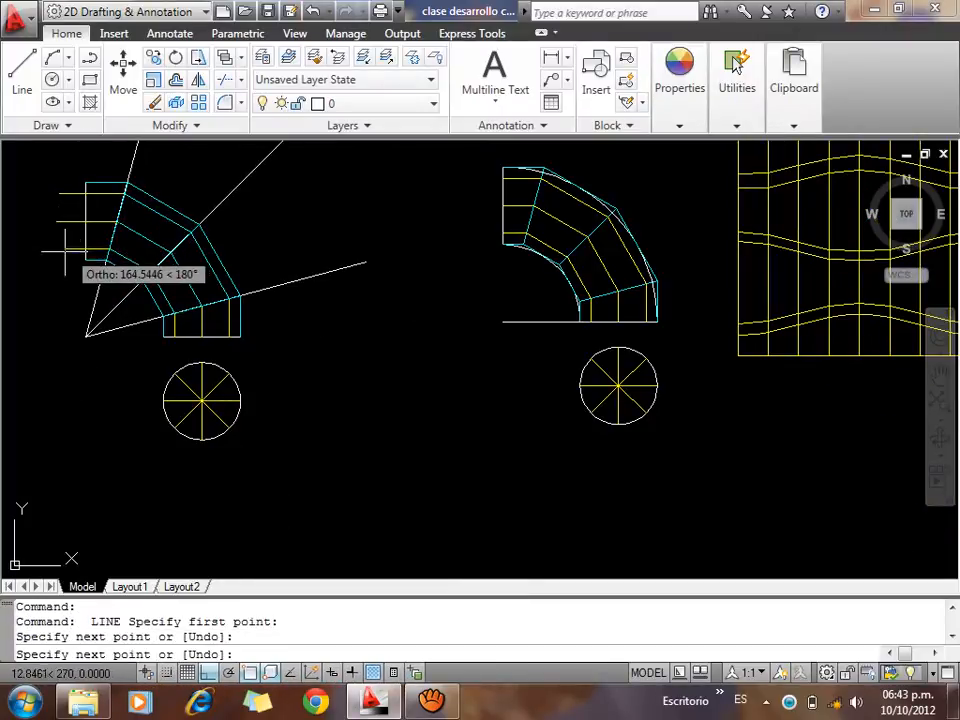
key("Escape")
Trim the three horizontal yellow lines at the elbow's vertical end edge
type("TR")
key("Return")
key("Return")
left_click(90, 268)
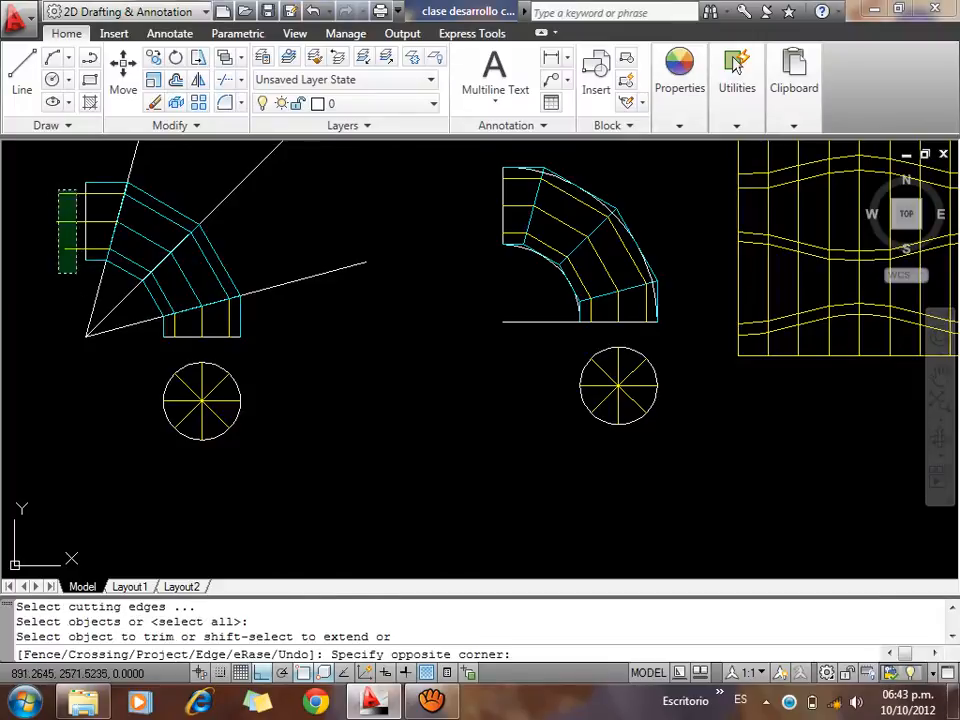
left_click(52, 188)
key("Escape")
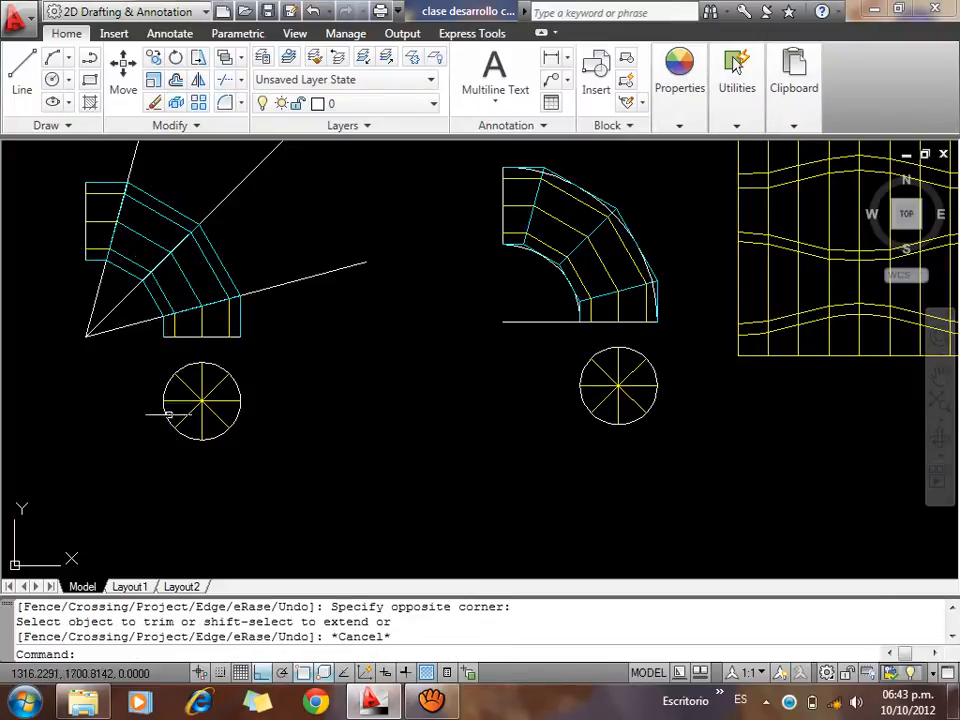
middle_click_drag(601, 288, 446, 318)
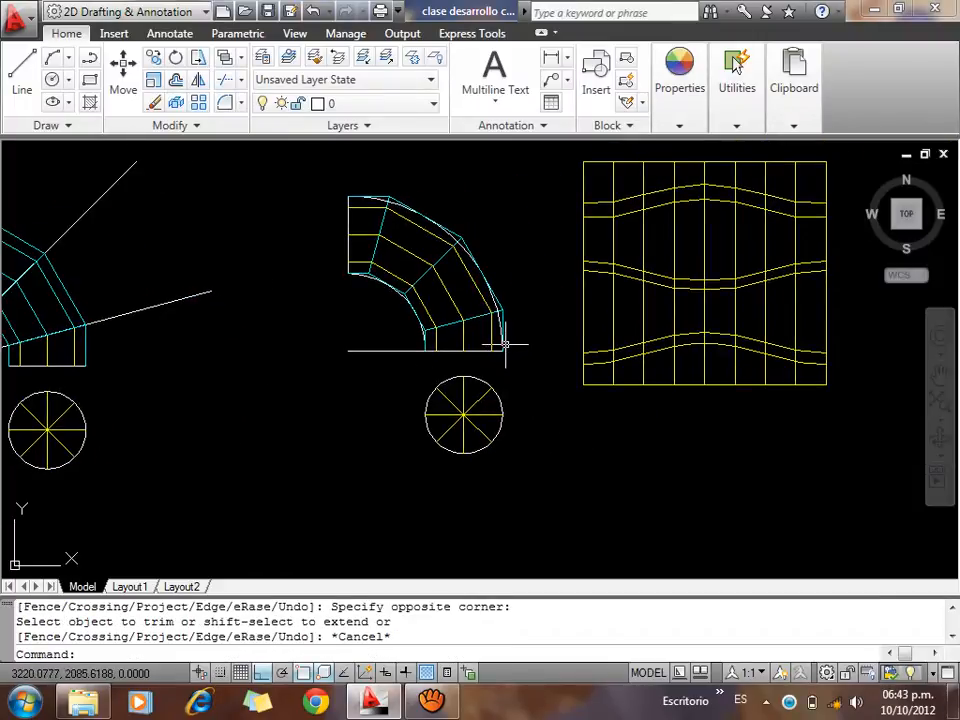
scroll(561, 289, "up", 3)
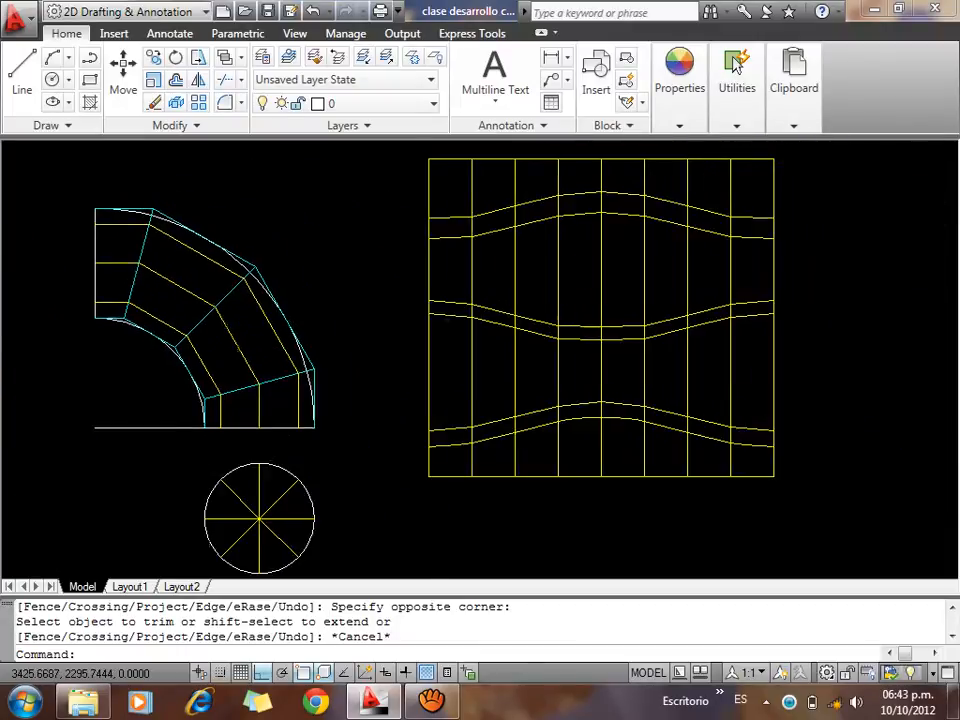
Draw a short horizontal line from the outer end of the elbow's base toward the flat pattern
scroll(439, 332, "down", 4)
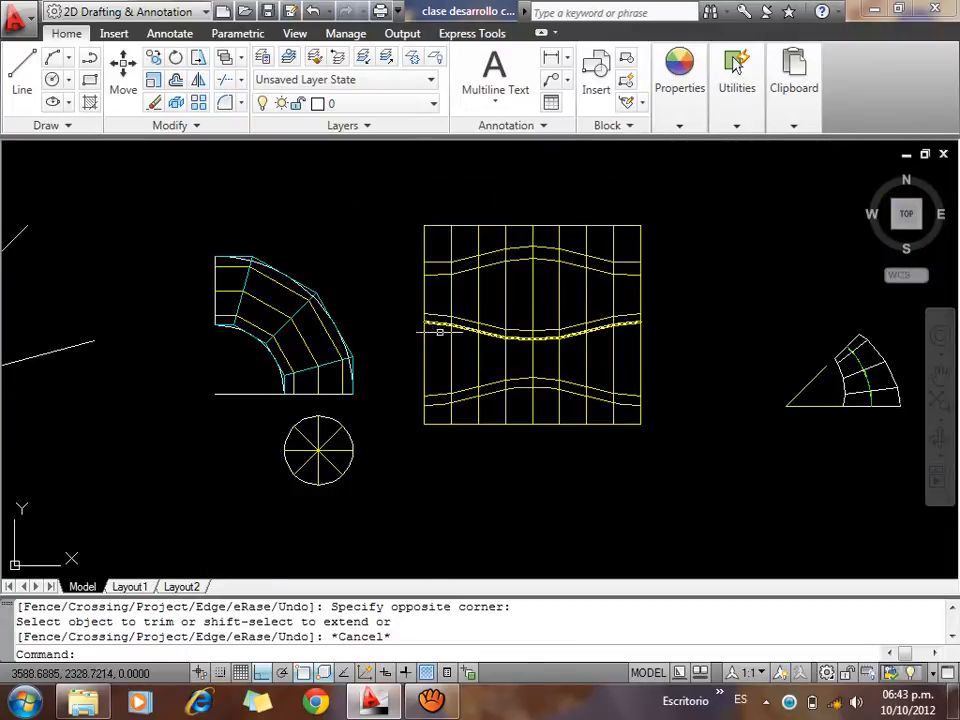
scroll(443, 336, "up", 3)
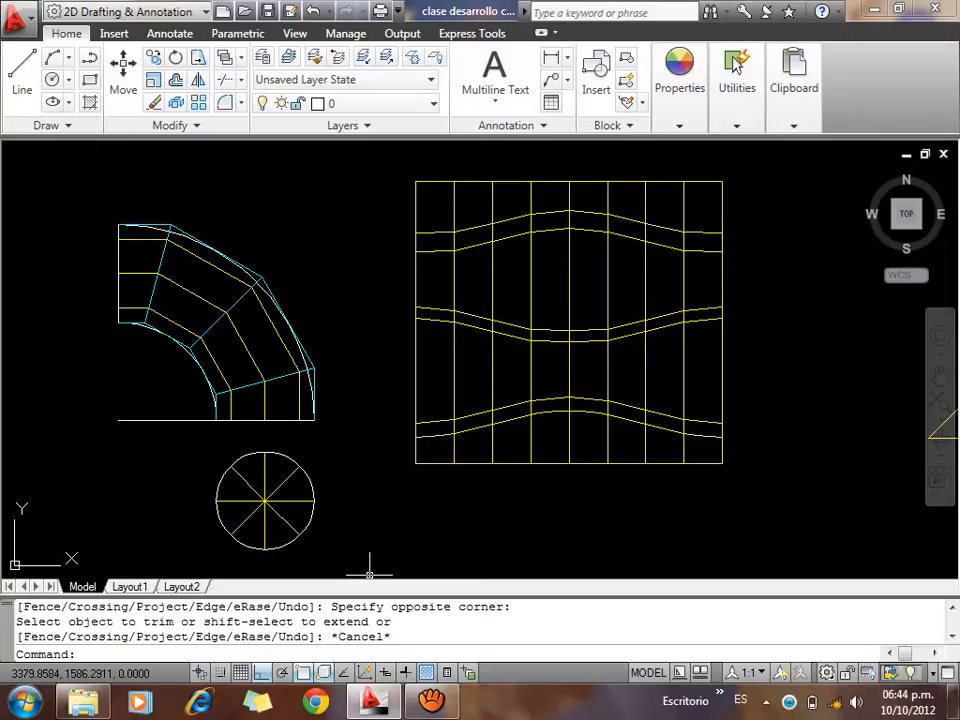
type("l")
key("Return")
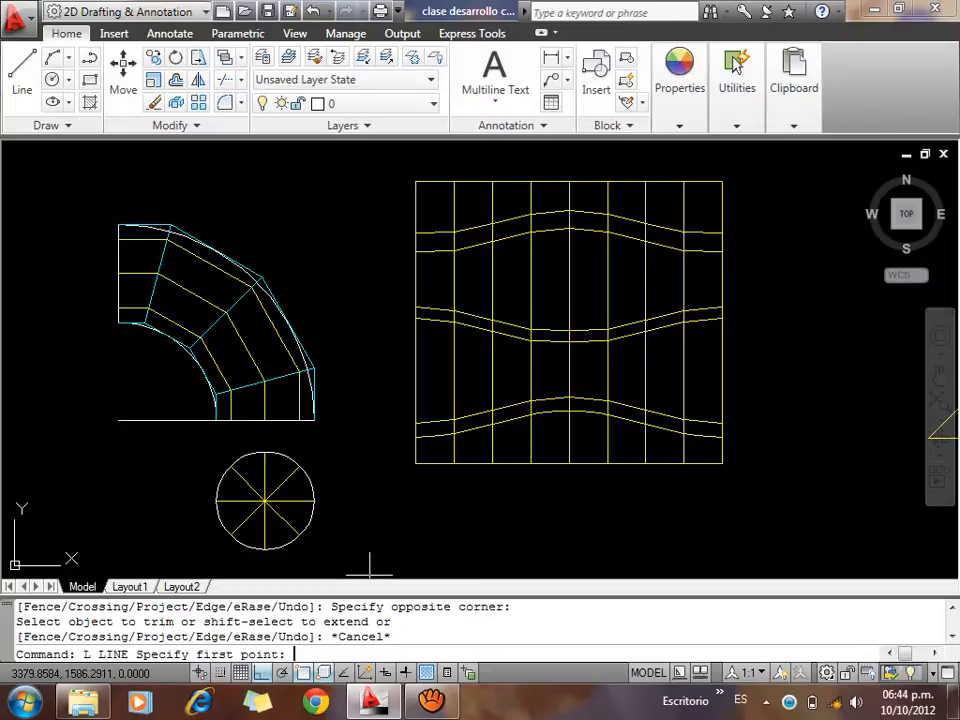
left_click(316, 420)
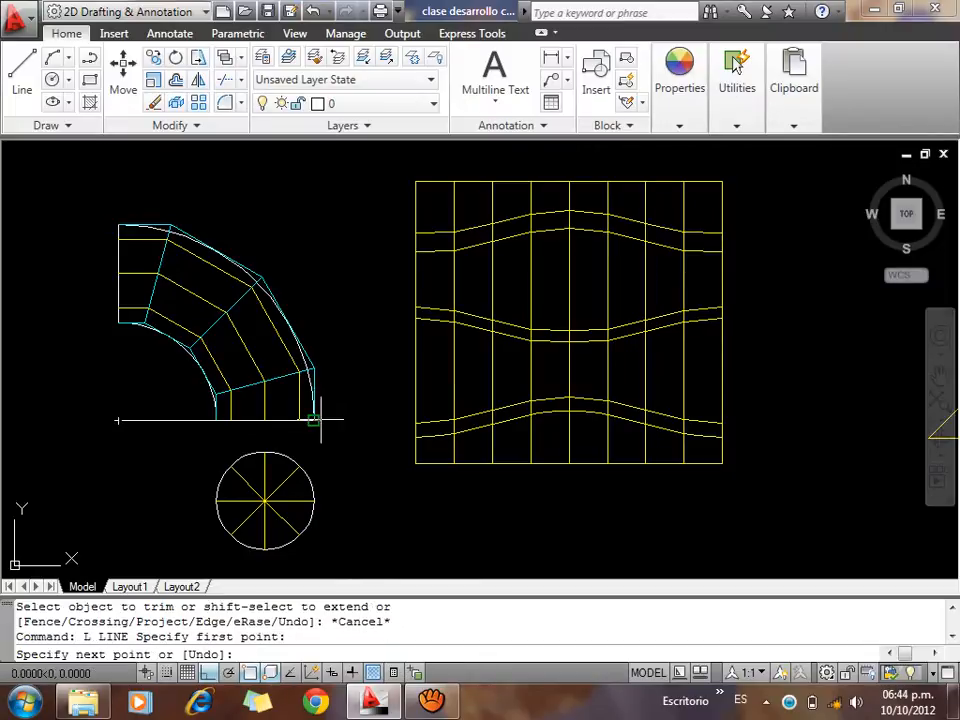
left_click(383, 420)
key("Escape")
Move the whole flat pattern by its lower-left corner to the free end of the short horizontal line
left_click(396, 166)
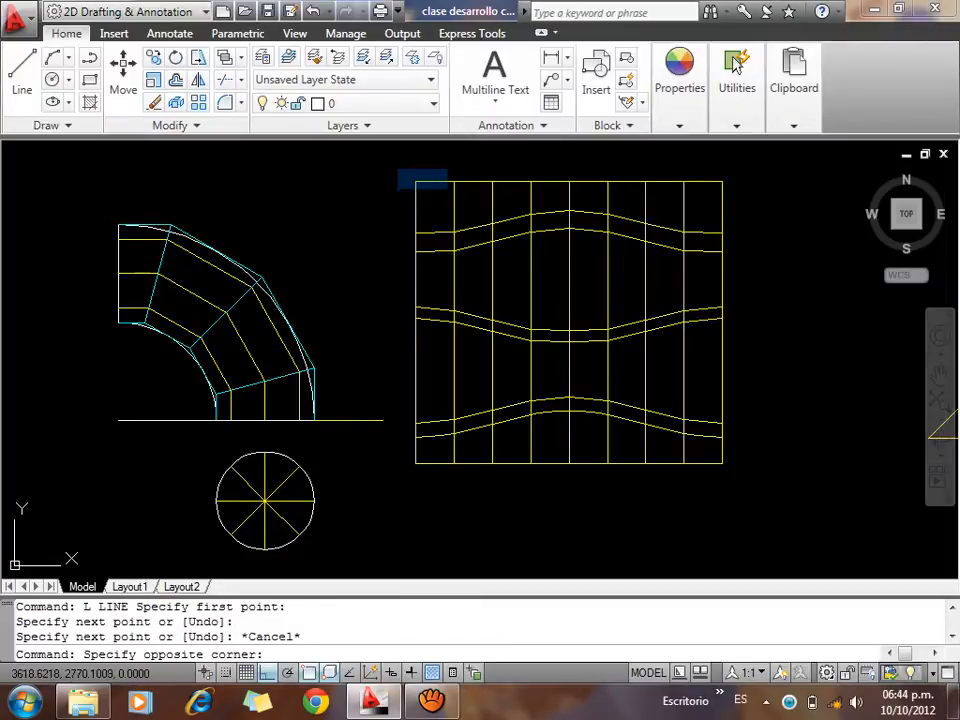
left_click(772, 498)
type("m")
key("Return")
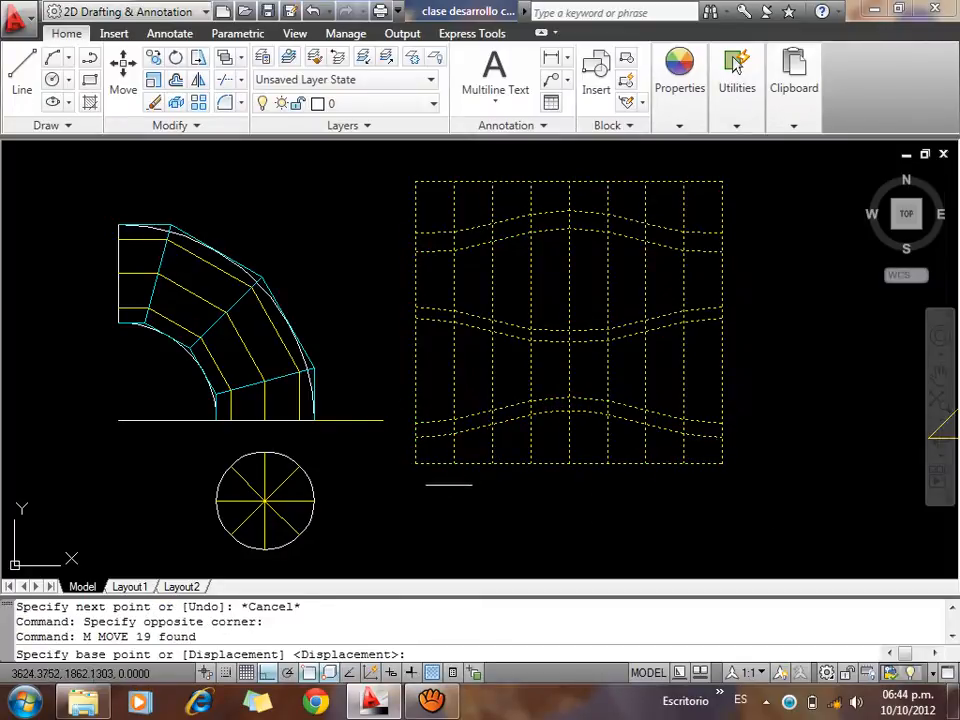
left_click(415, 463)
left_click(385, 420)
key("Escape")
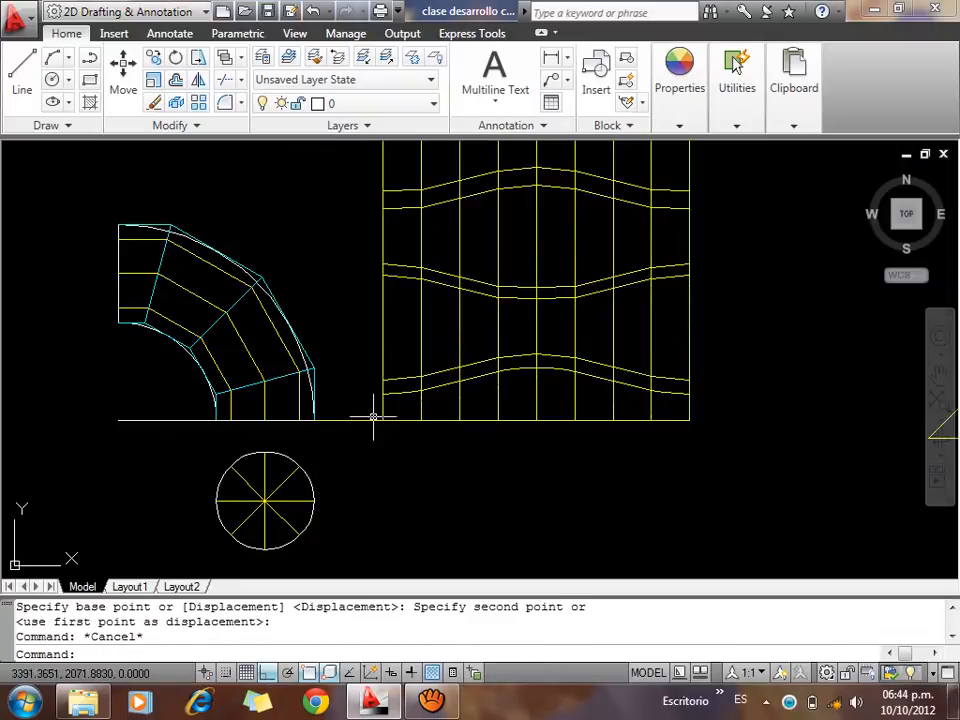
Erase the short horizontal helper line between the elbow and the flat pattern
left_click(378, 410)
left_click(368, 432)
key("Delete")
middle_click_drag(468, 496, 525, 564)
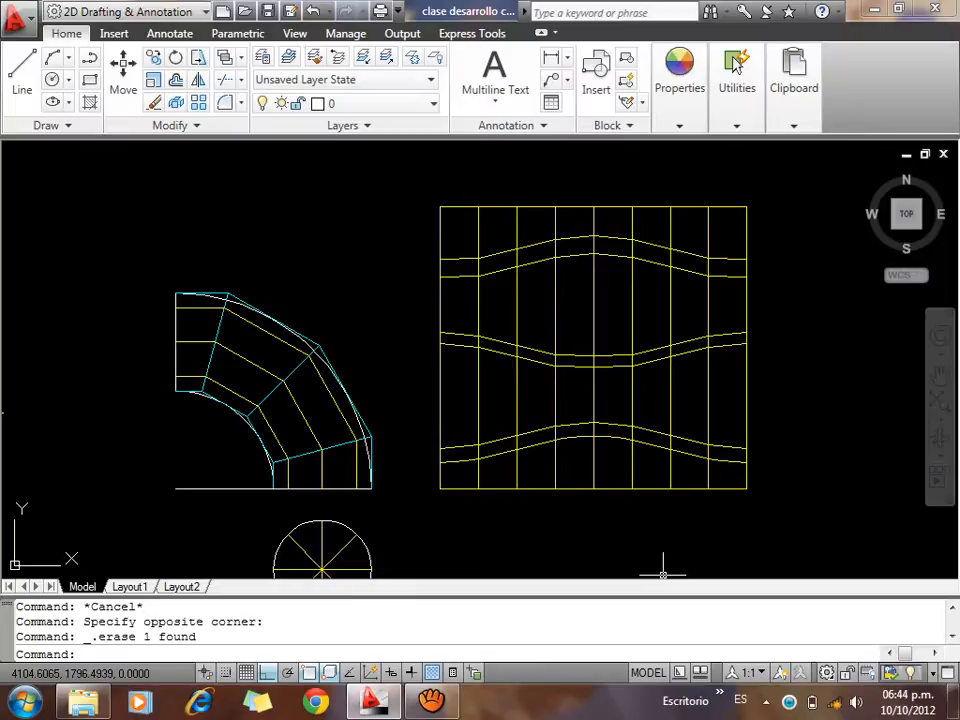
Check with temporary horizontal lines how the two innermost points of the lowest radial line project onto the flat pattern
middle_click_drag(379, 439, 289, 349)
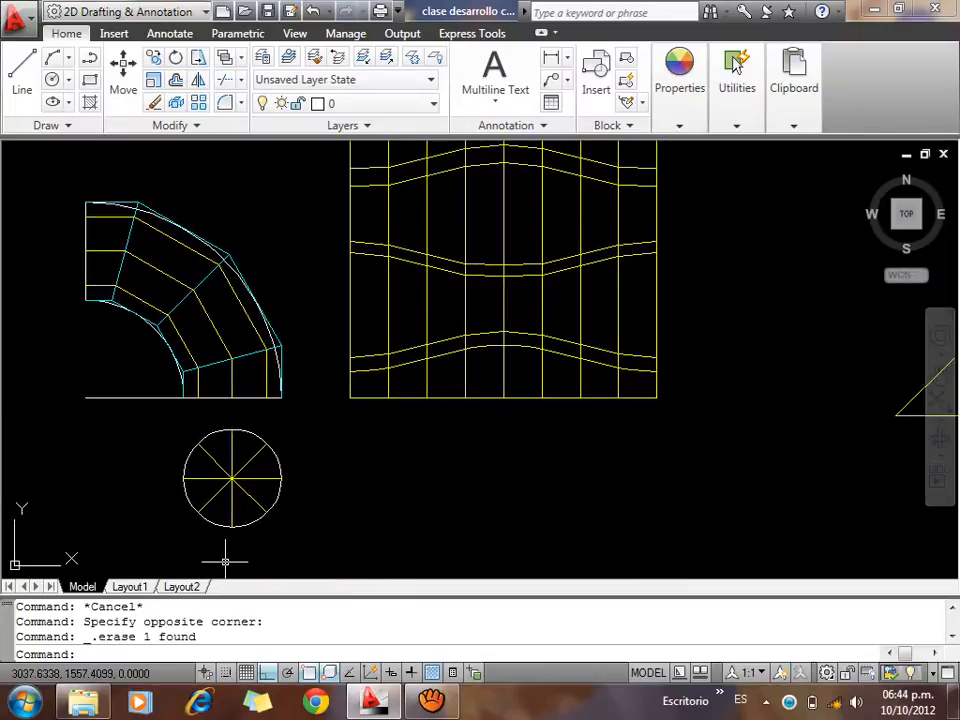
type("l")
key("Return")
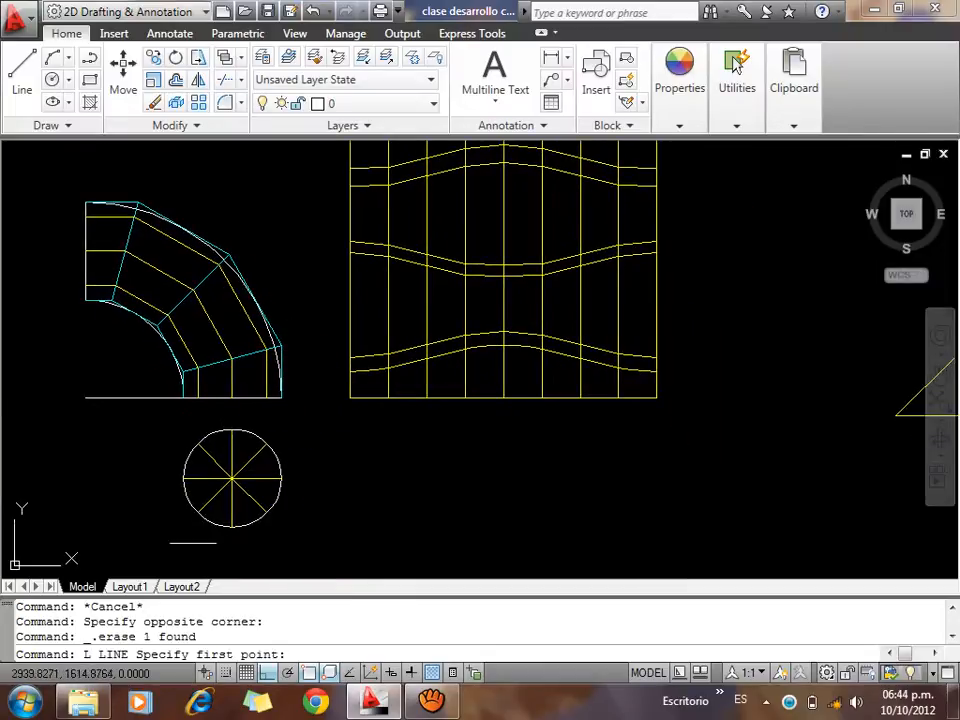
left_click(183, 372)
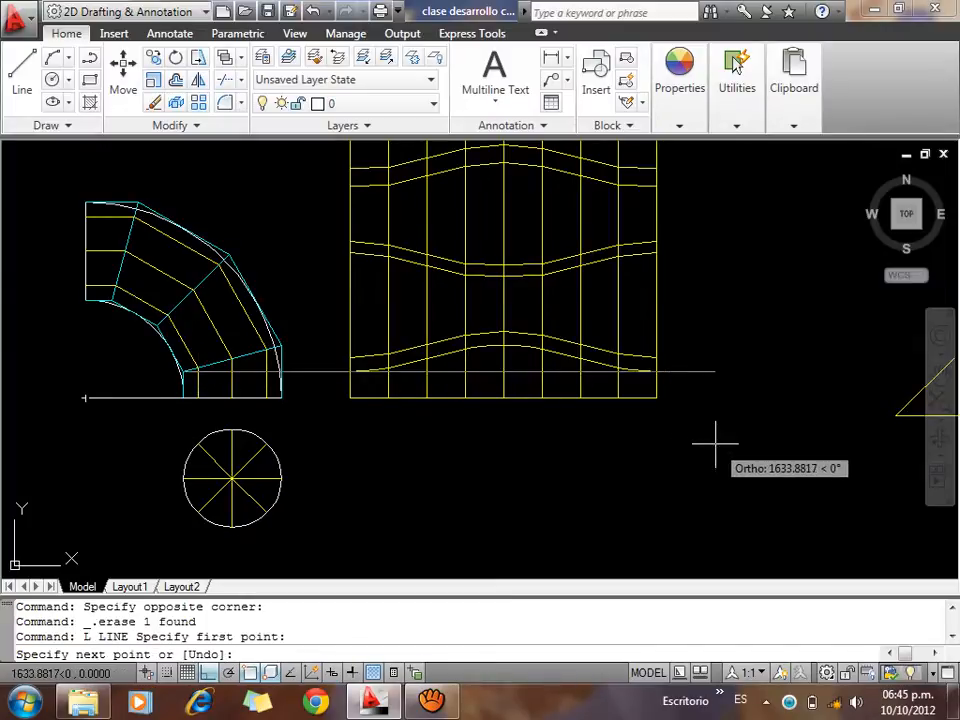
key("Escape")
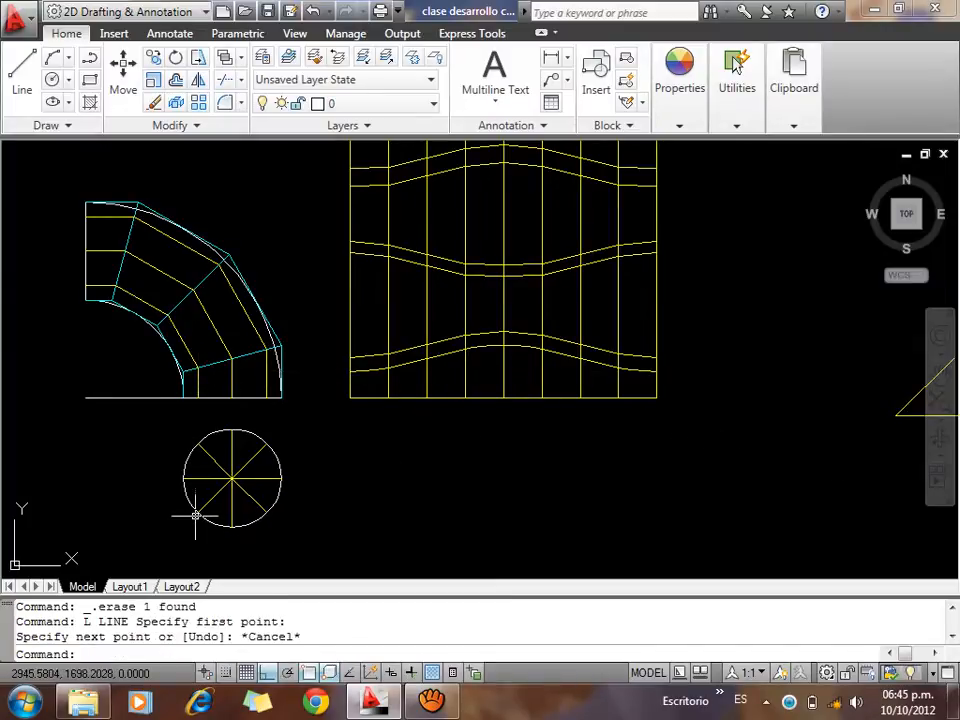
key("Return")
left_click(197, 366)
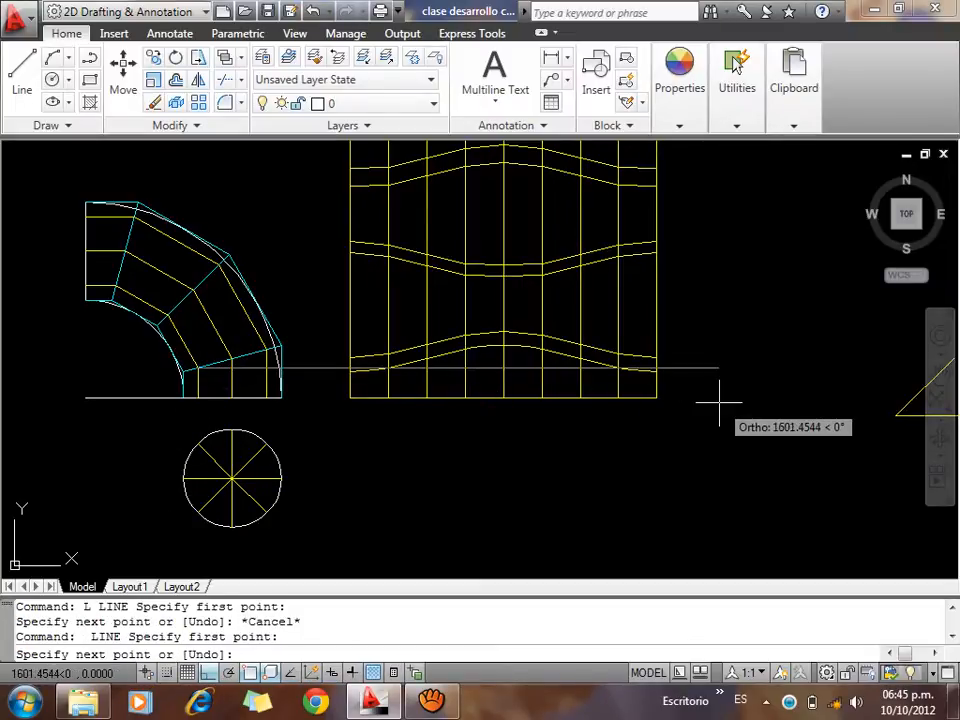
key("Escape")
Check with temporary horizontal lines how the outer points of the lowest radial line project onto the flat pattern
key("Return")
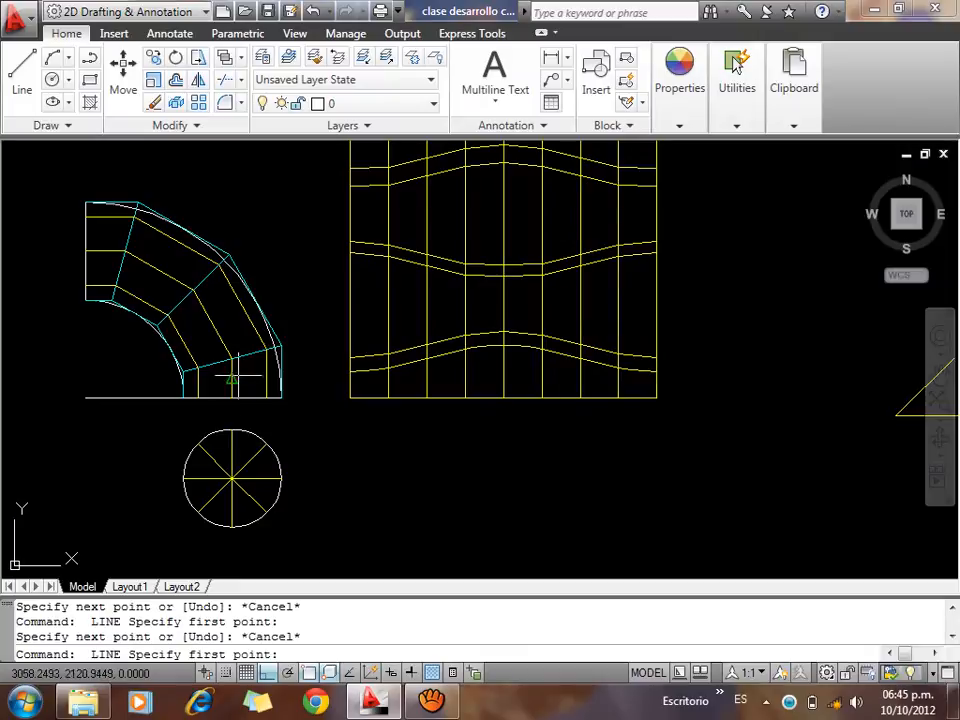
left_click(280, 357)
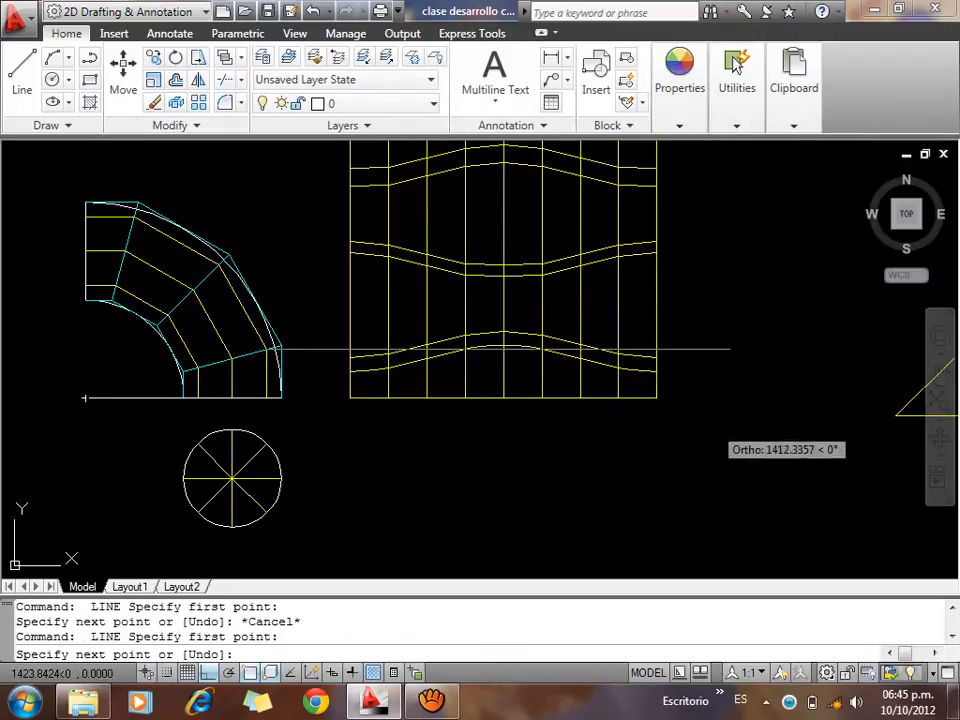
key("Escape")
key("Return")
left_click(284, 345)
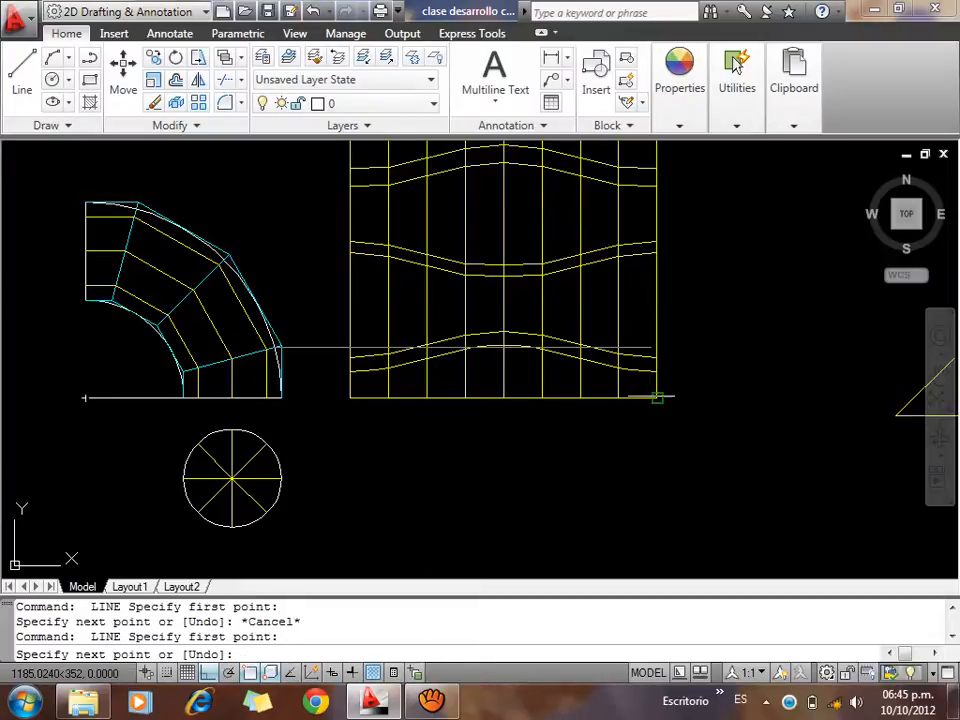
key("Escape")
key("Return")
left_click(282, 346)
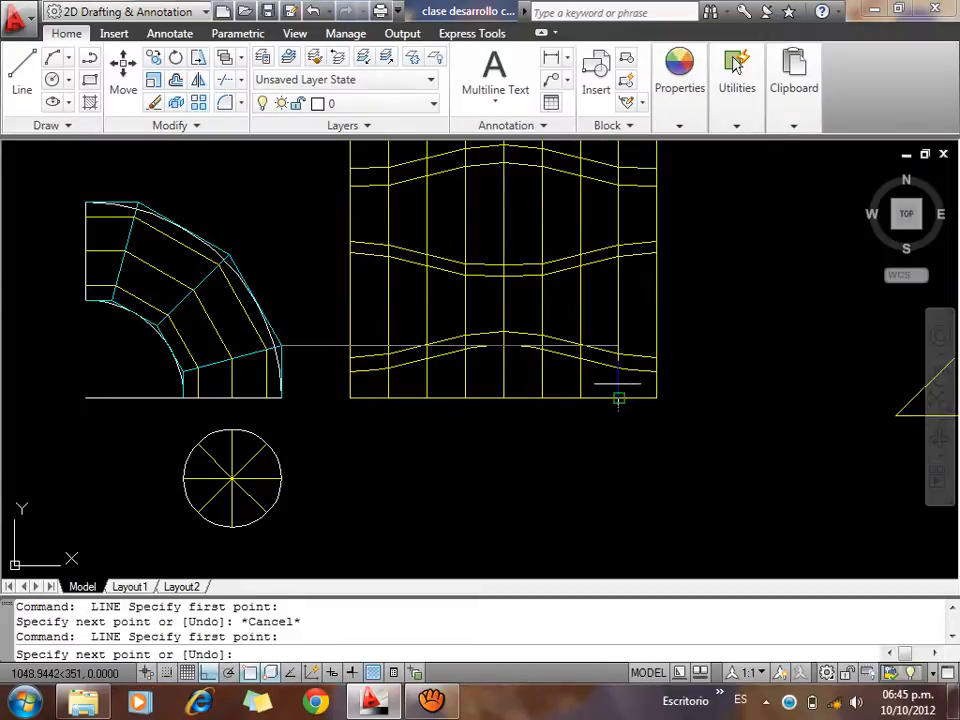
key("Escape")
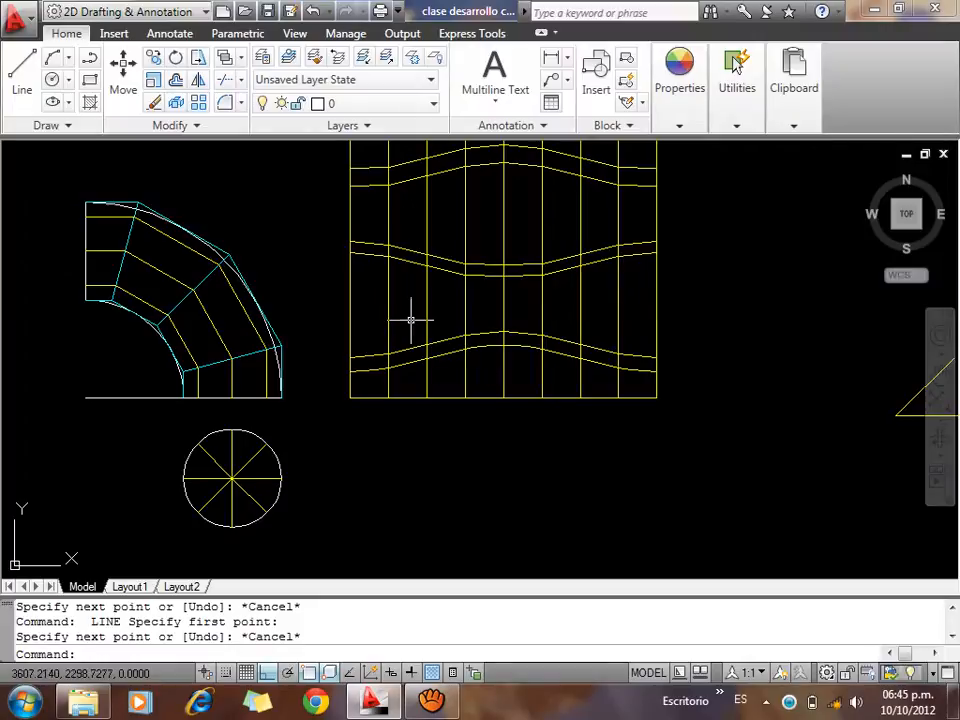
Highlight the two lowest development curves of the flat pattern to examine the gap between them, and clear the selection
left_click(403, 368)
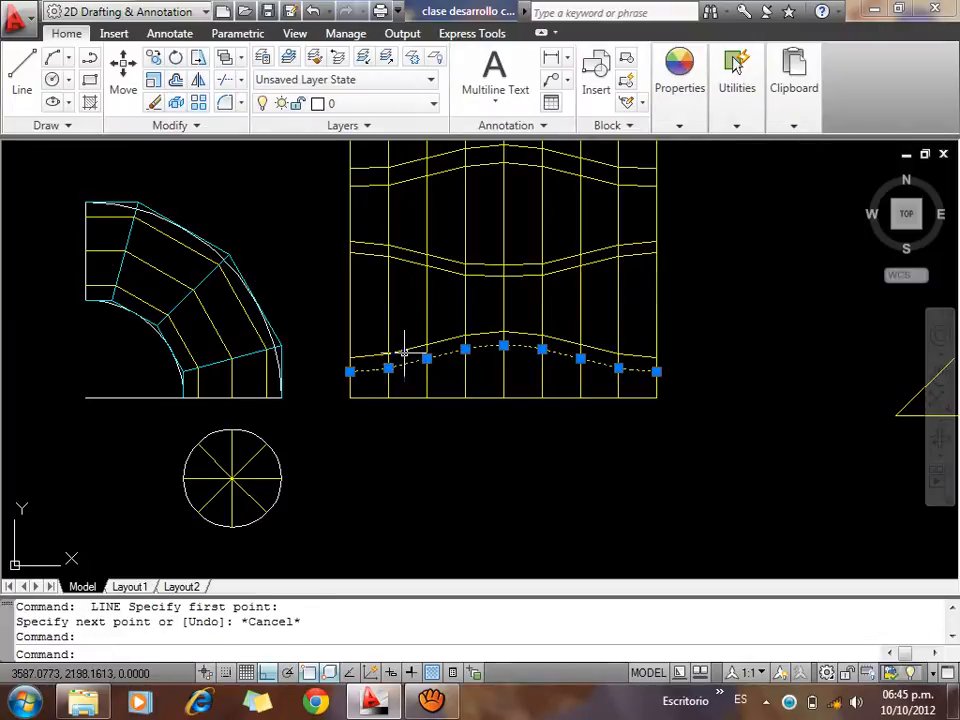
left_click(403, 352)
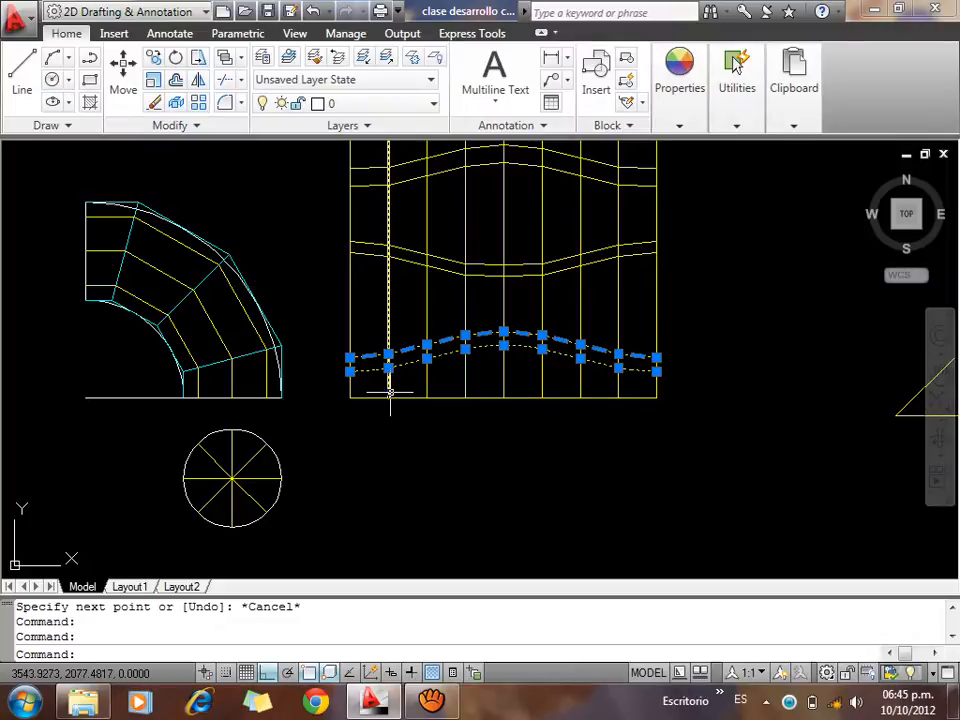
mouse_move(389, 392)
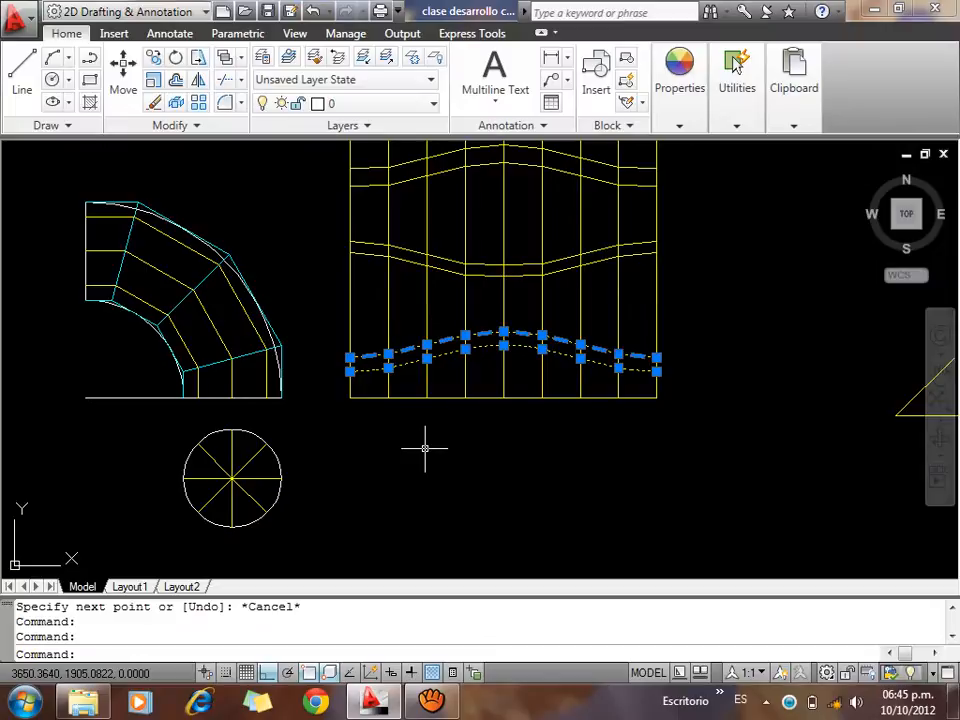
key("Escape")
key("Escape")
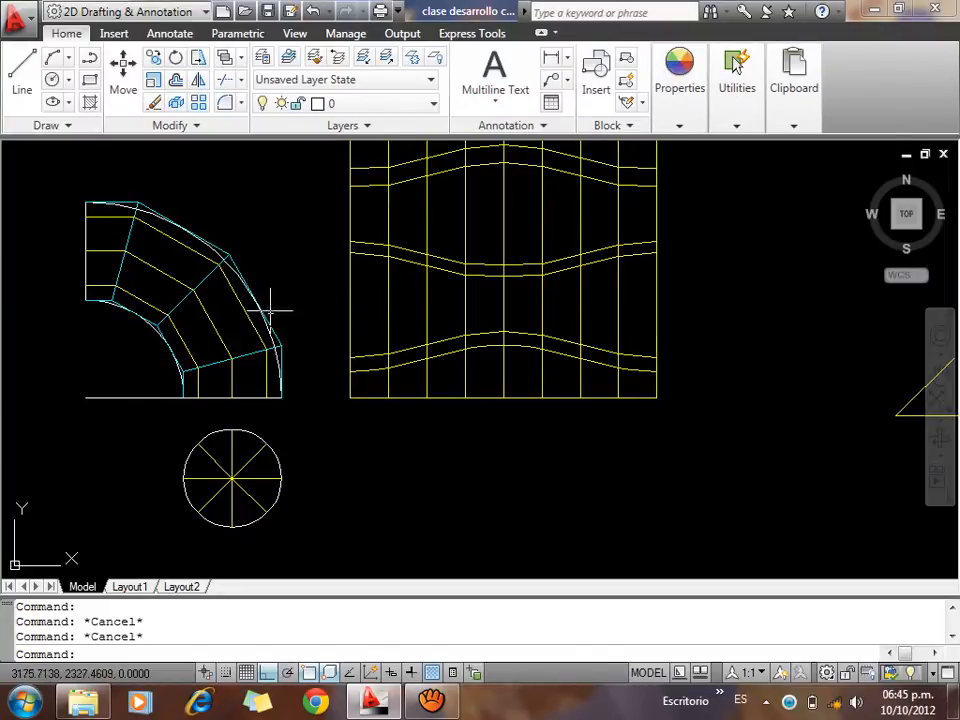
Draw a circle centred on the lowest radial line's outer end, with its radius reaching the outer end of the 45-degree radial line
type("c")
key("Return")
left_click(280, 342)
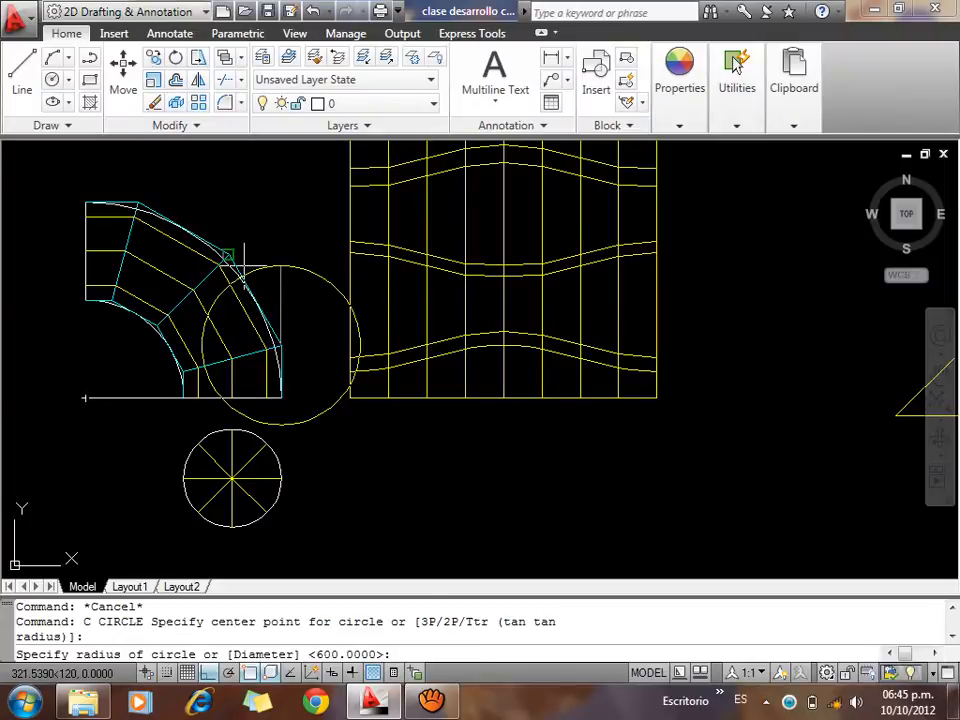
left_click(243, 262)
Move the circle's centre to the left end of the pattern's second-lowest curve to compare the segment length, and erase the circle
left_click(350, 462)
left_click(306, 353)
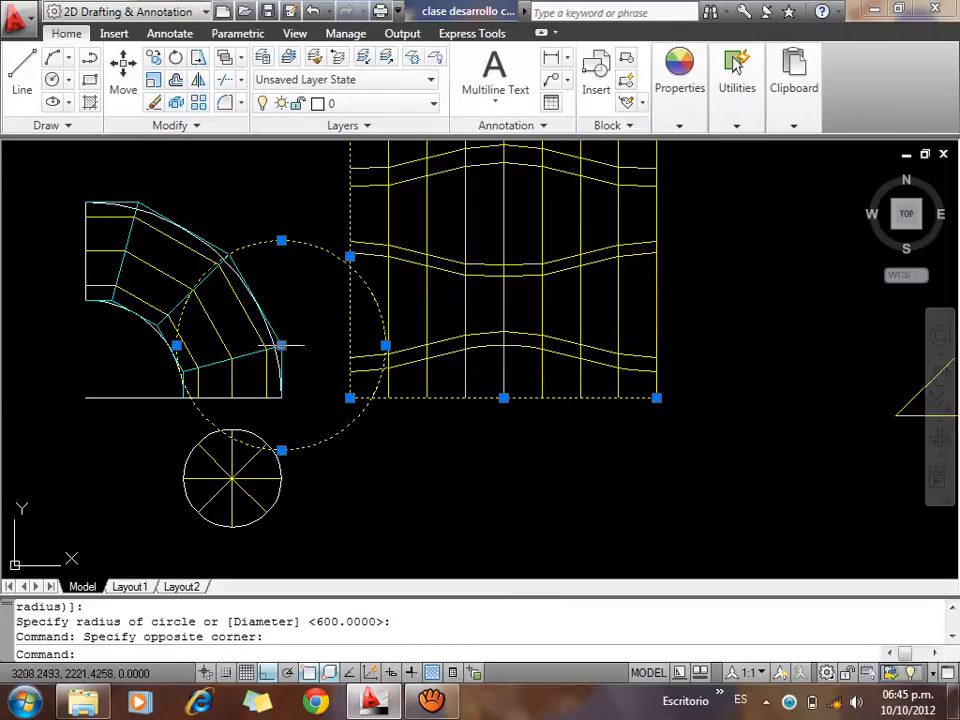
key("Escape")
key("Escape")
left_click(337, 447)
left_click(311, 400)
left_click(281, 345)
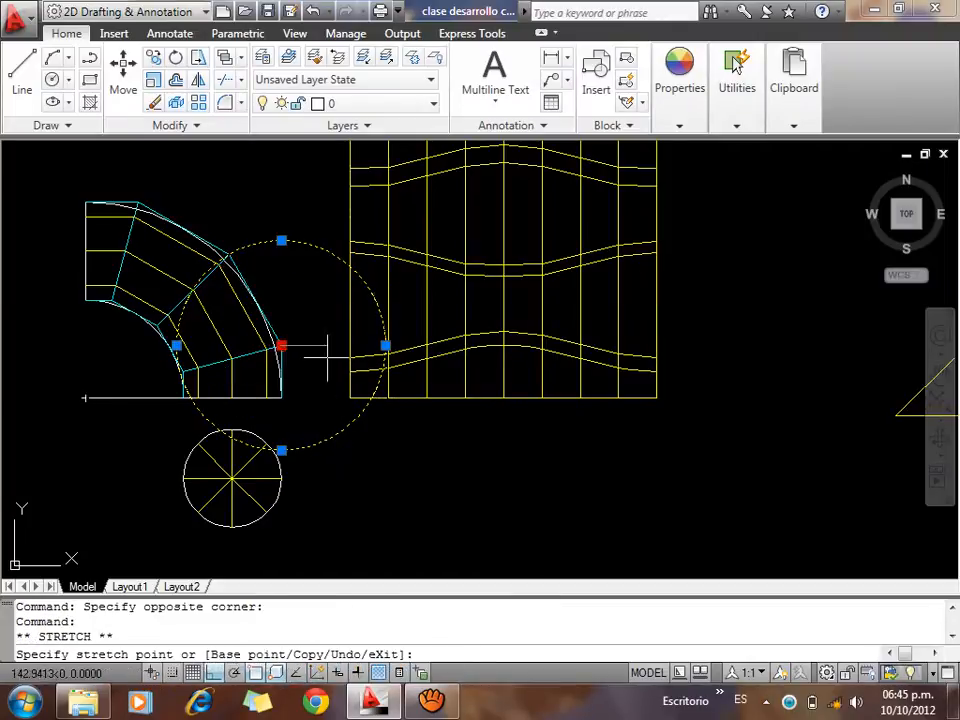
left_click(351, 355)
key("Escape")
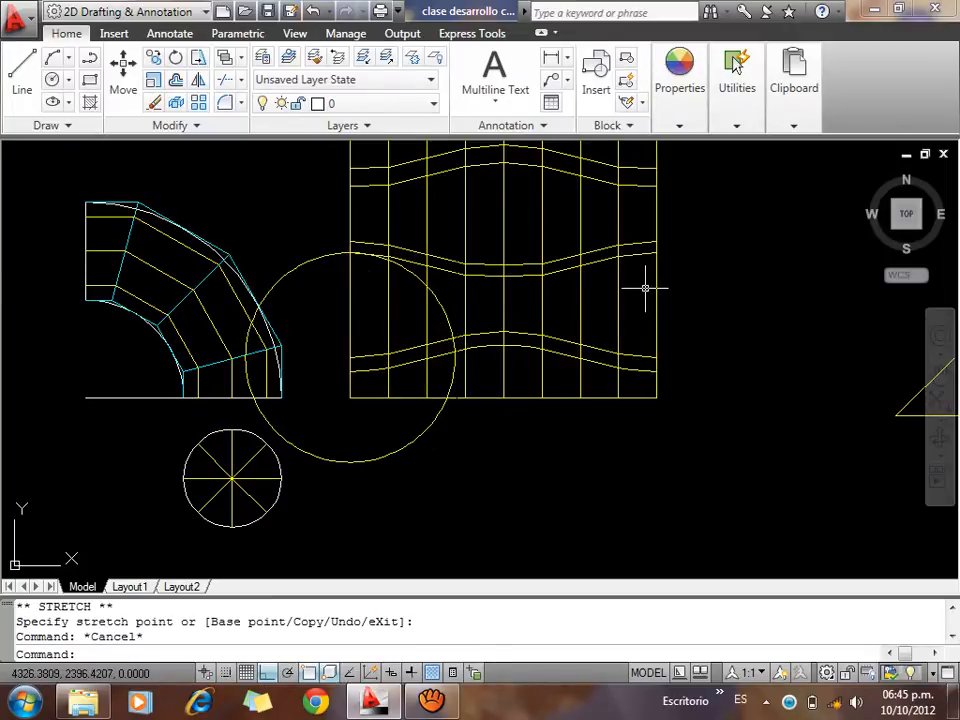
left_click(325, 270)
left_click(317, 242)
key("Delete")
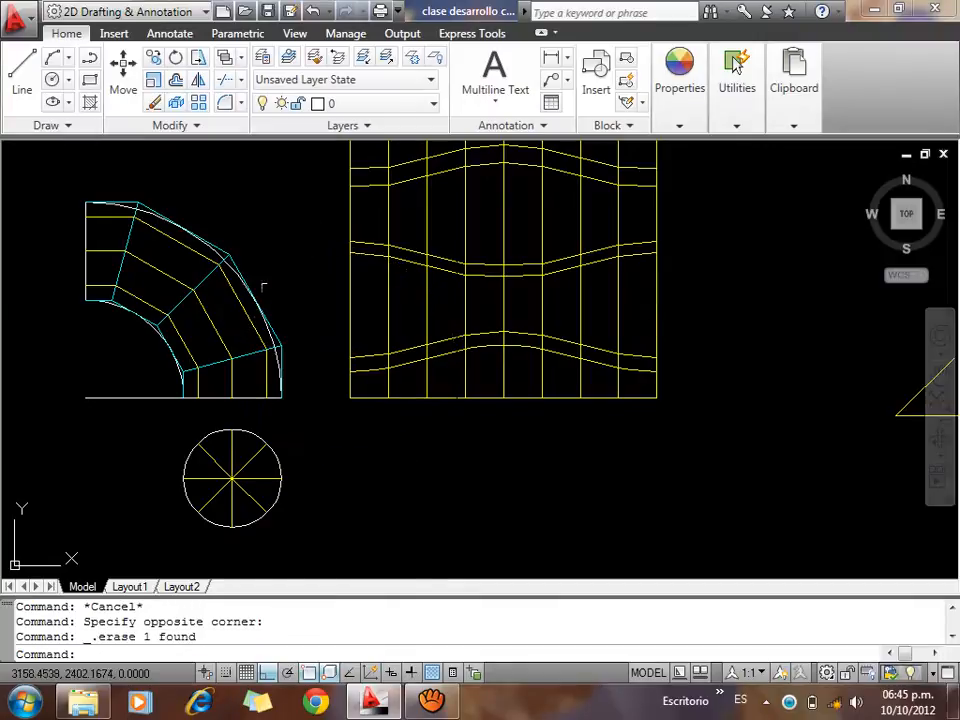
Draw a circle centred on the outermost yellow division point of the lowest radial line, reaching the matching point on the 45-degree line
type("c")
key("Return")
left_click(262, 336)
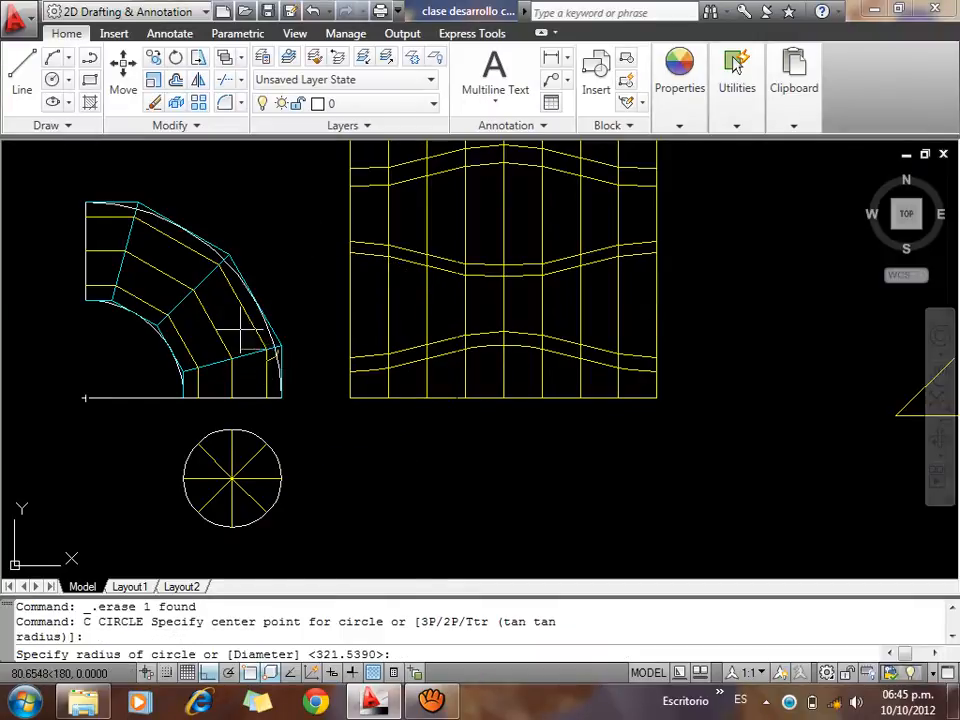
left_click(222, 264)
Move the circle's centre to where the pattern's second vertical line meets the second-lowest curve, and erase the circle after comparing the length
left_click(280, 276)
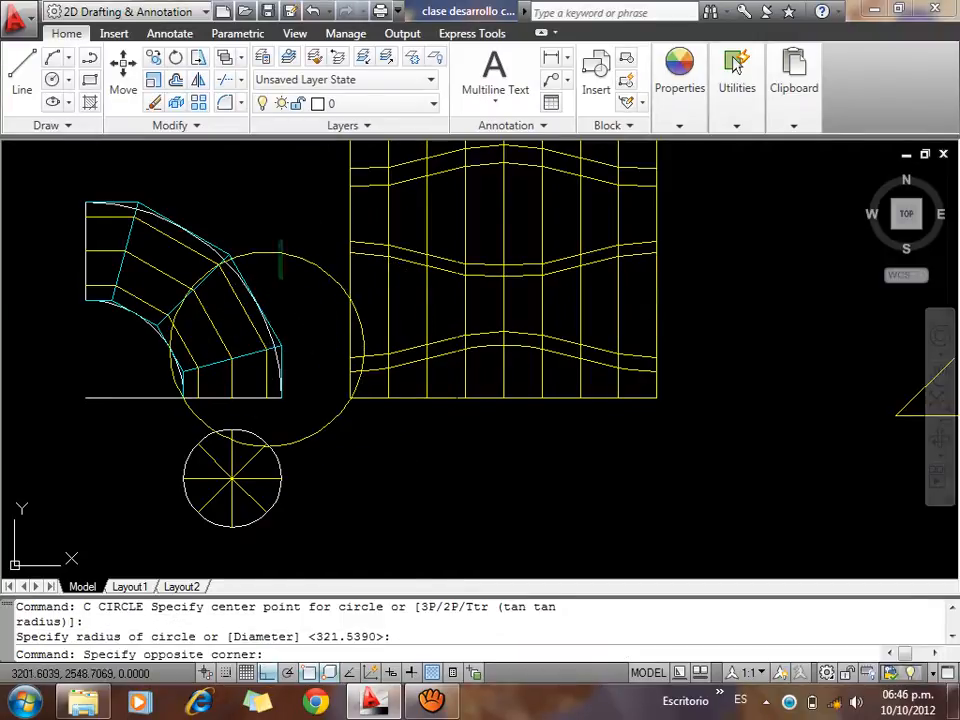
left_click(279, 242)
left_click(266, 348)
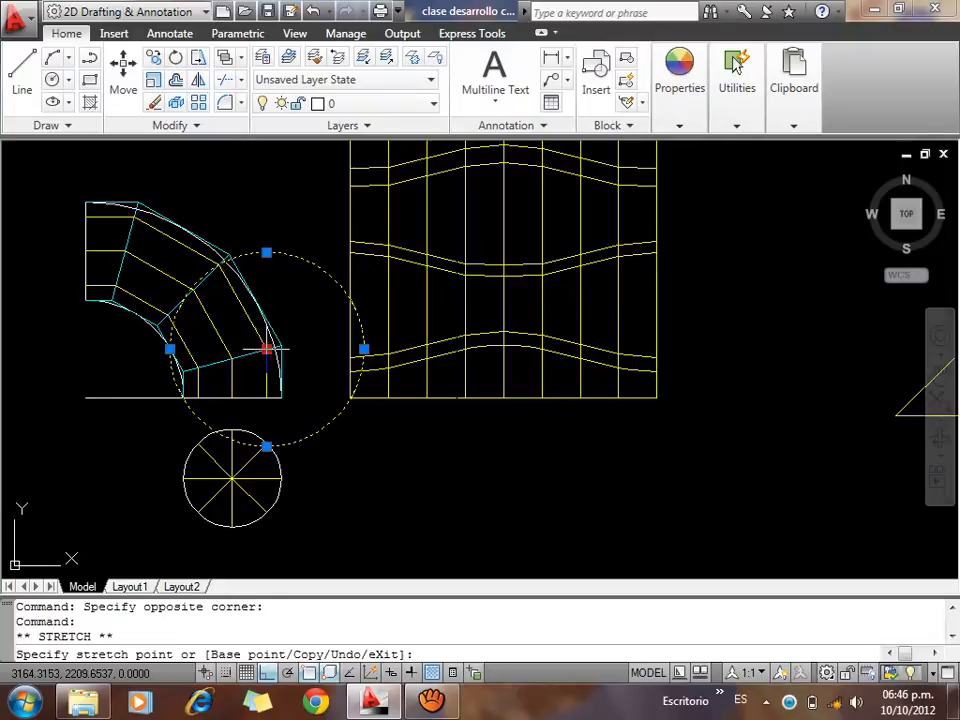
left_click(388, 352)
key("Escape")
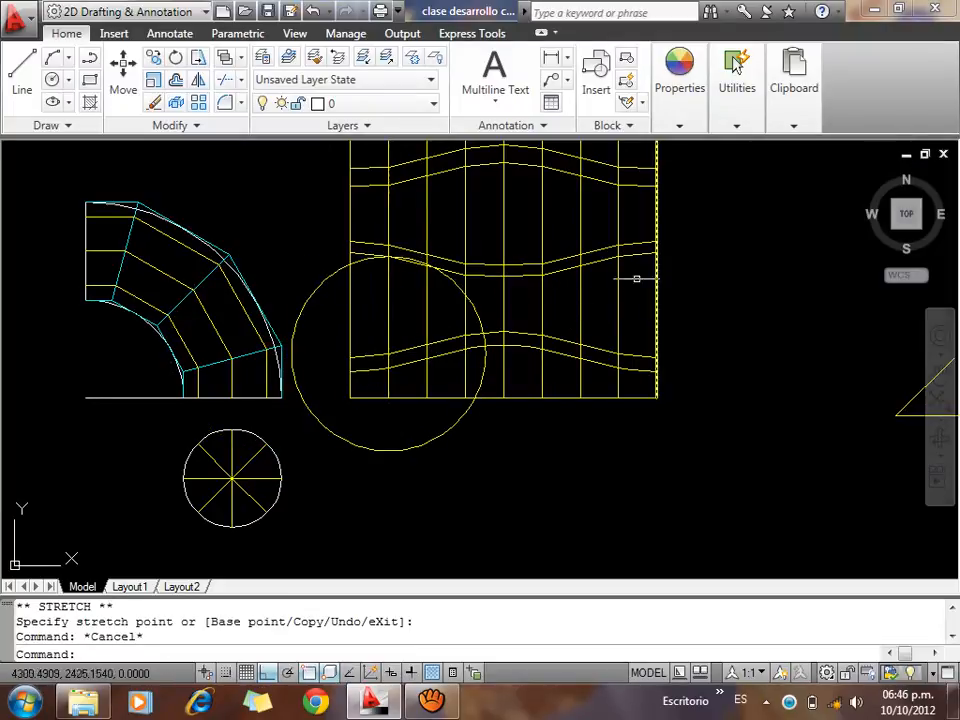
left_click(311, 300)
left_click(298, 287)
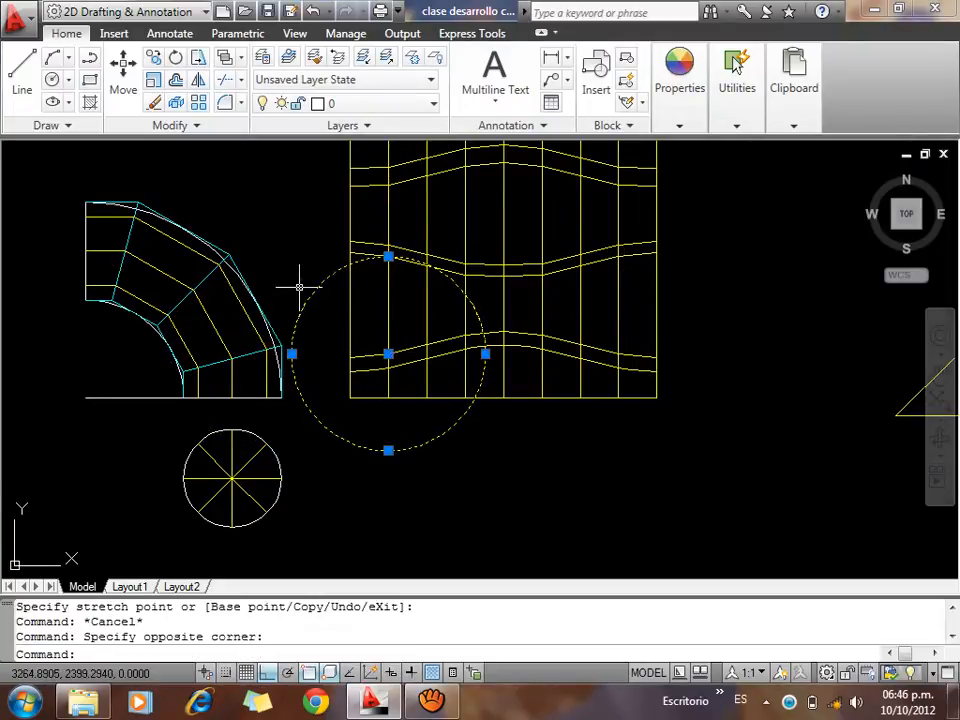
key("Delete")
Draw a circle centred on the middle yellow division point of the lowest radial line, reaching the matching point on the 45-degree line
type("c")
key("Return")
left_click(229, 354)
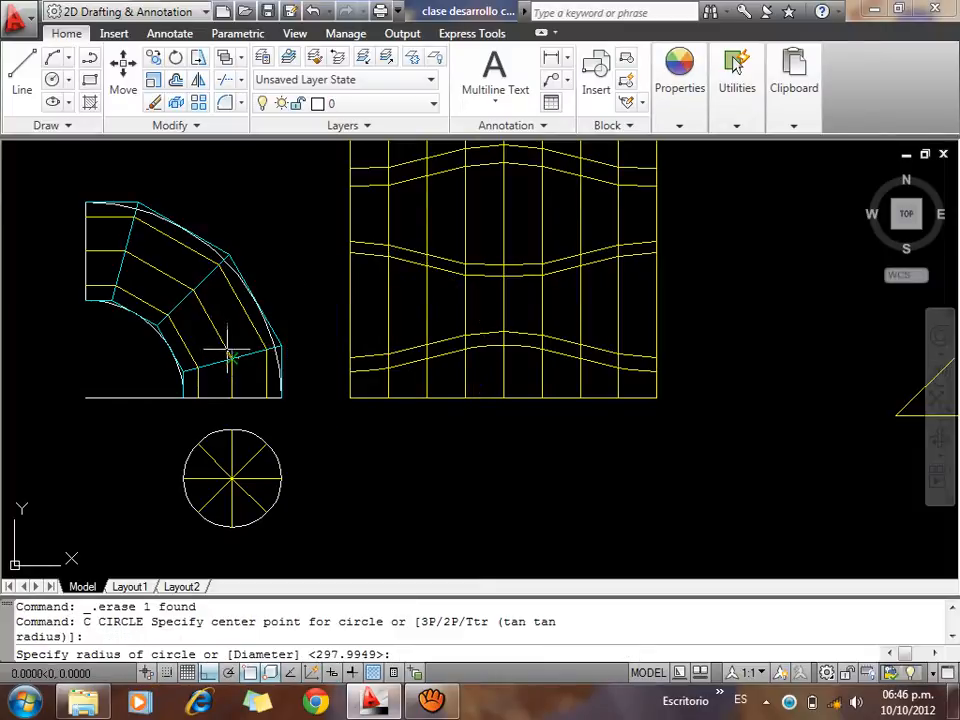
left_click(196, 297)
Move the circle's centre to where the pattern's third vertical line meets the second-lowest curve, and erase the circle after comparing the length
left_click(273, 303)
left_click(268, 284)
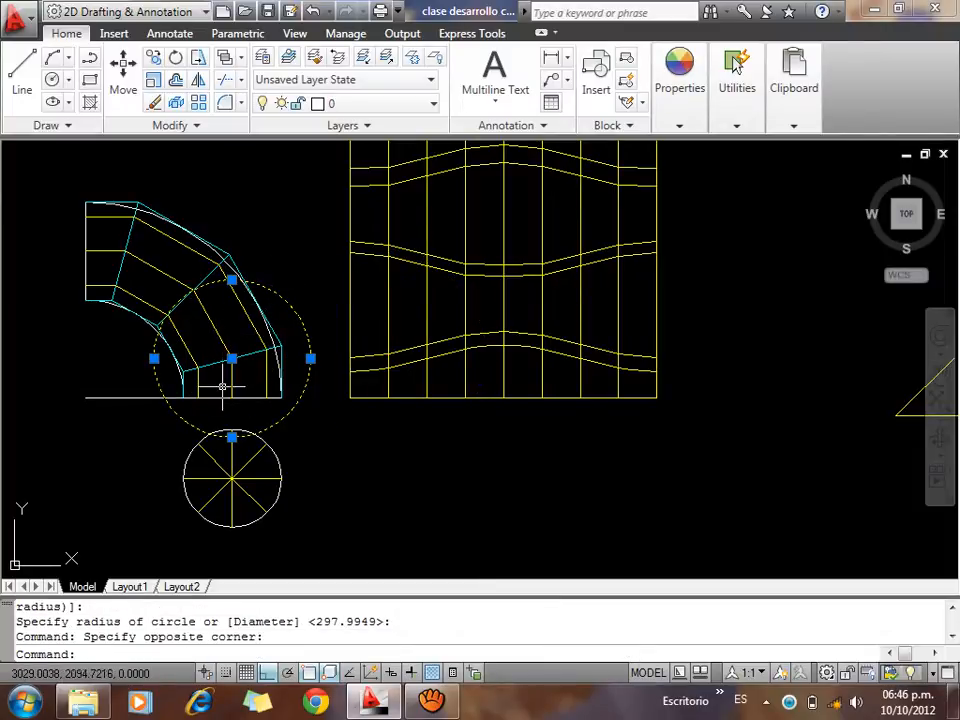
left_click(231, 358)
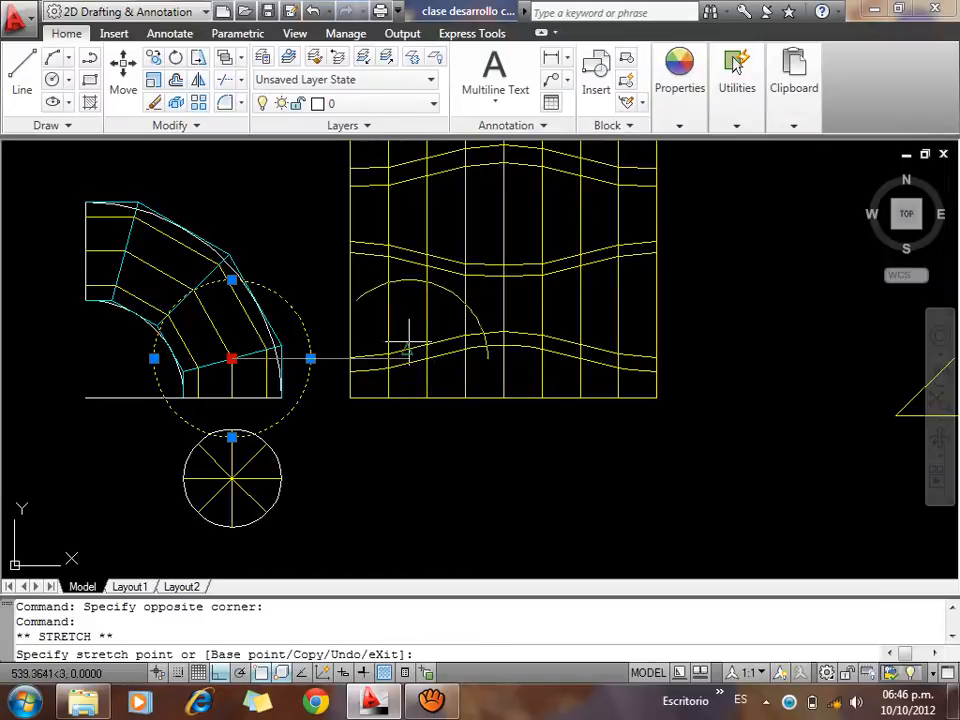
left_click(427, 345)
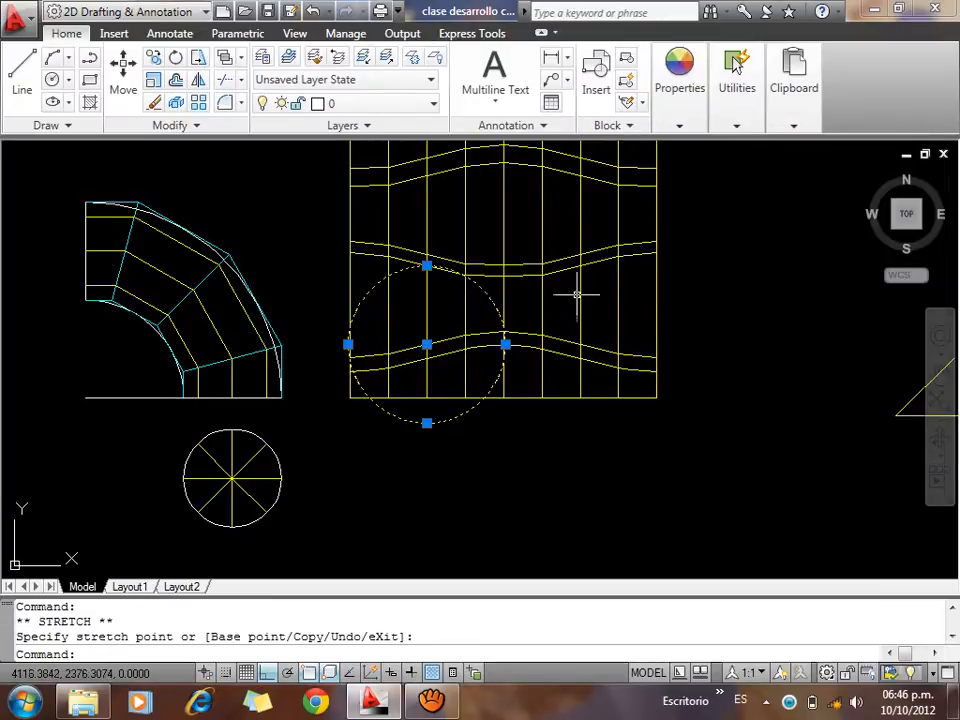
key("Delete")
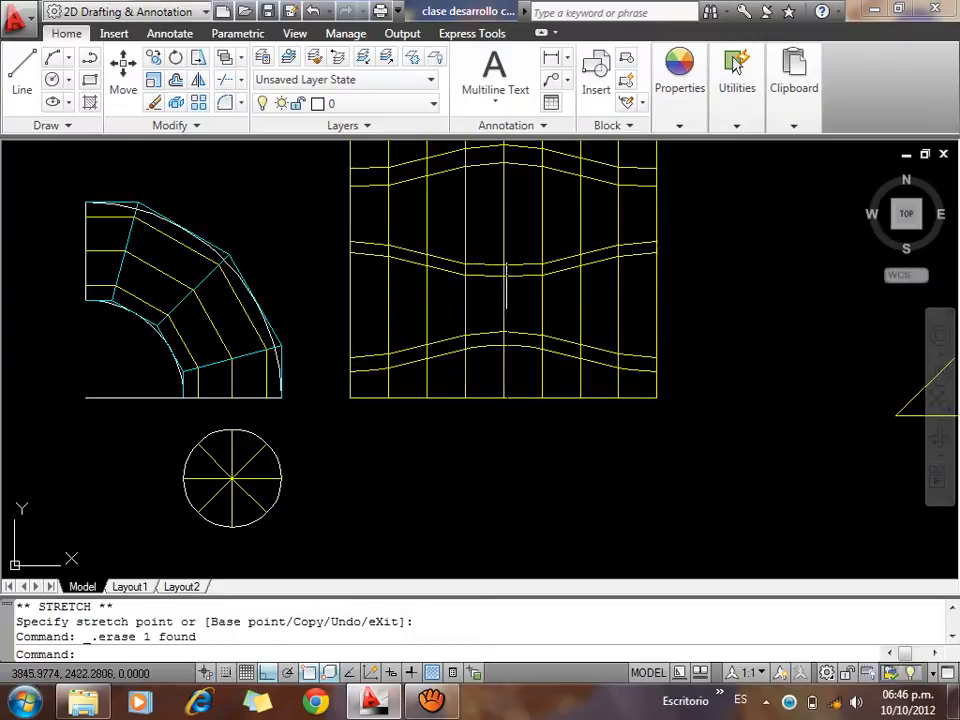
middle_click_drag(365, 238, 377, 356)
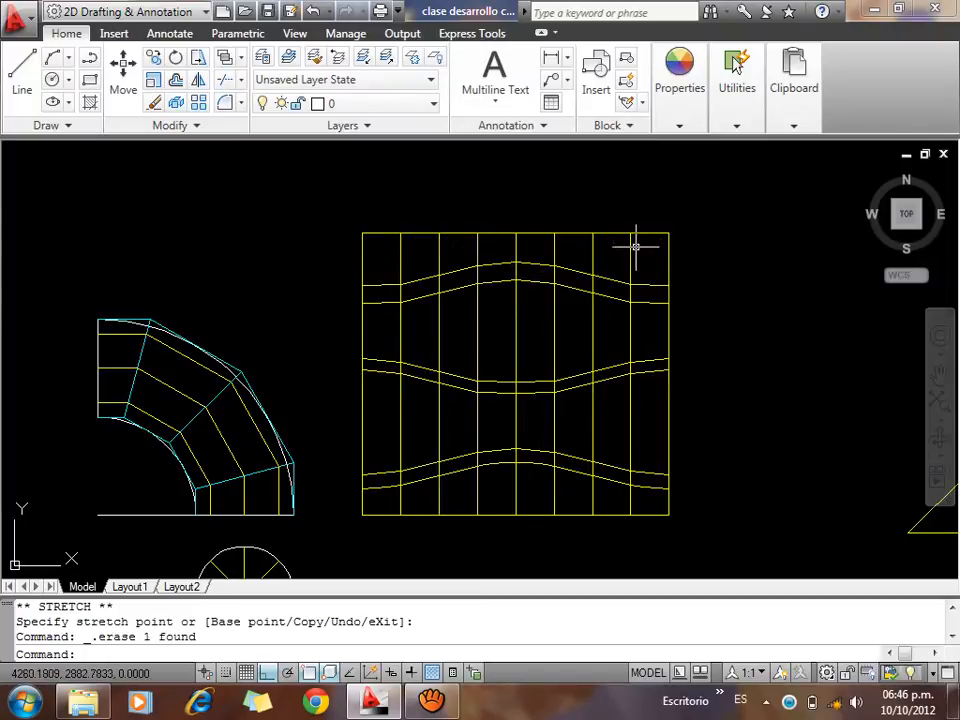
scroll(666, 388, "up", 2)
scroll(561, 274, "down", 2)
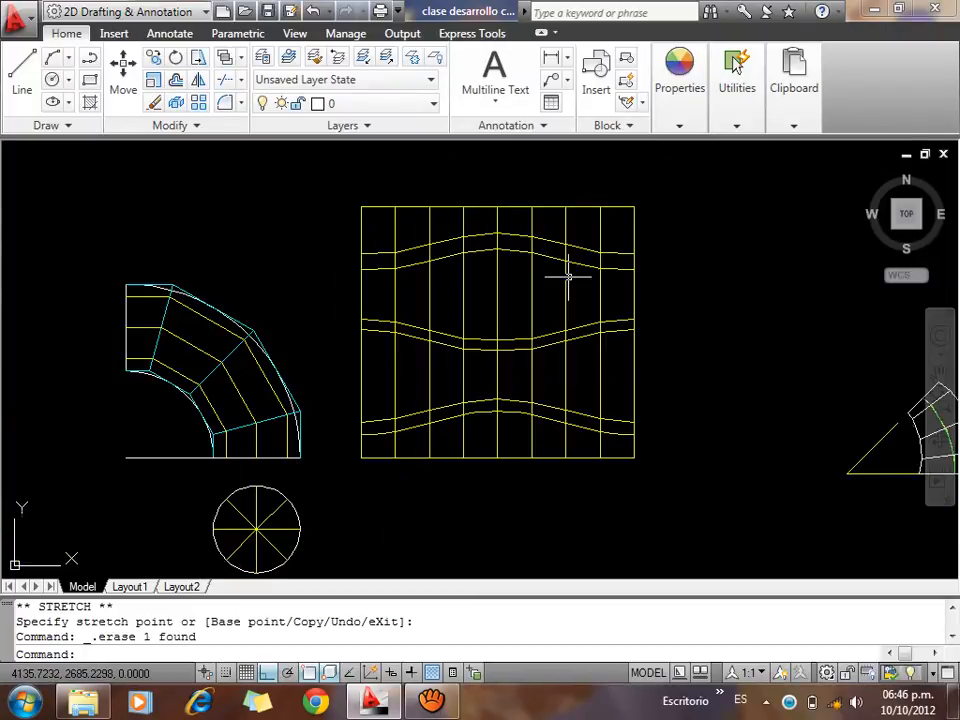
scroll(575, 291, "up", 2)
scroll(600, 381, "down", 4)
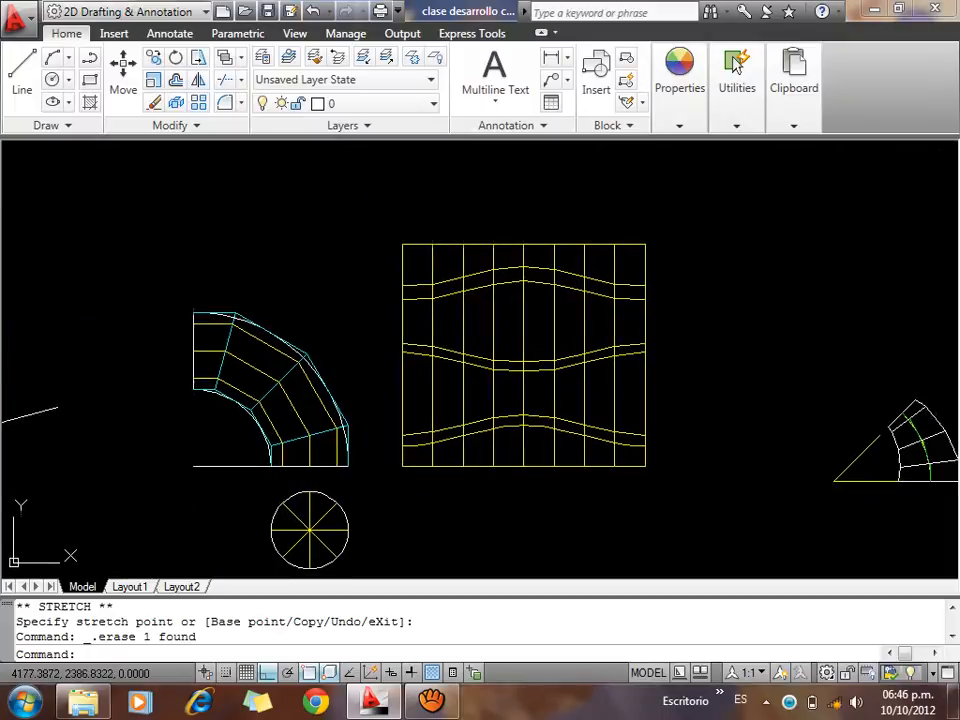
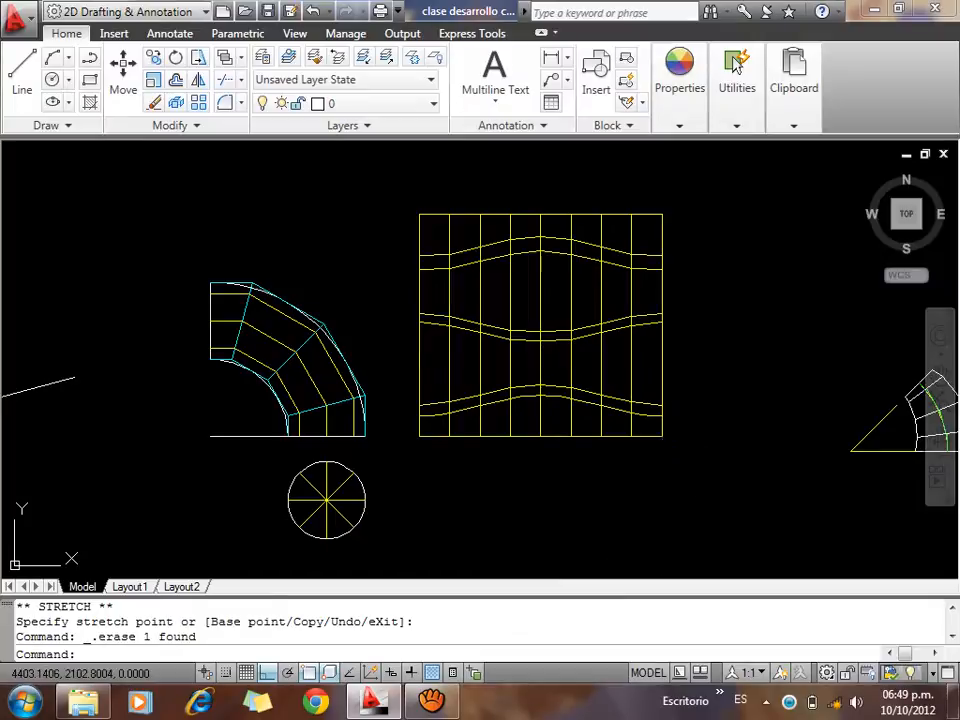
Measure the angle between the two yellow construction lines of the tapered elbow
mouse_move(765, 438)
middle_mouse_down()
mouse_move(577, 435)
mouse_move(693, 446)
mouse_move(225, 394)
middle_mouse_up()
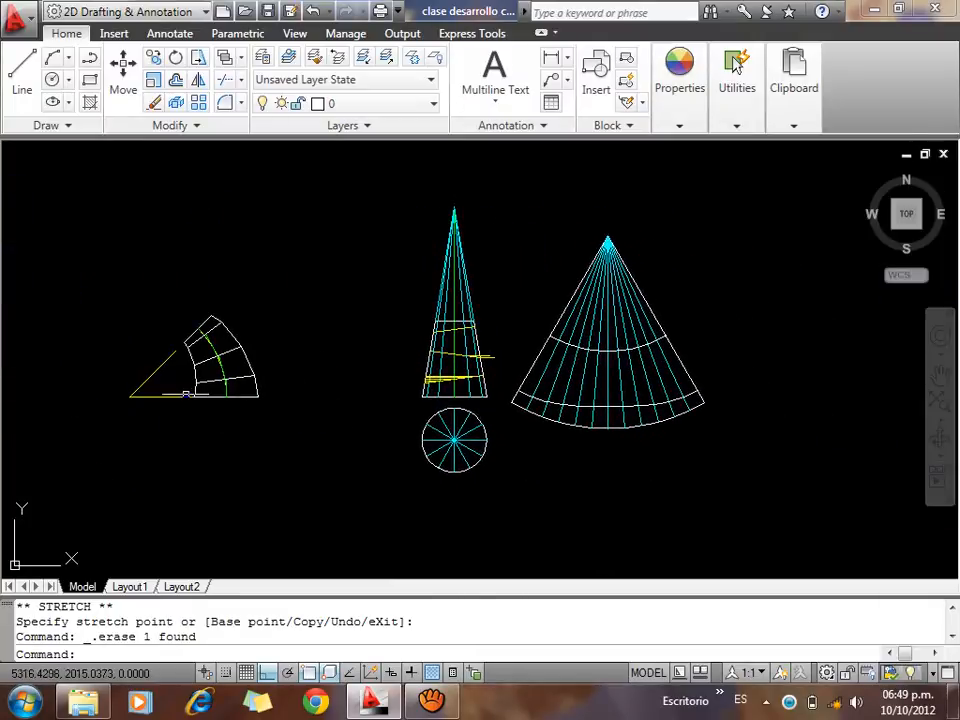
scroll(184, 394, "up", 6)
middle_click_drag(352, 455, 467, 497)
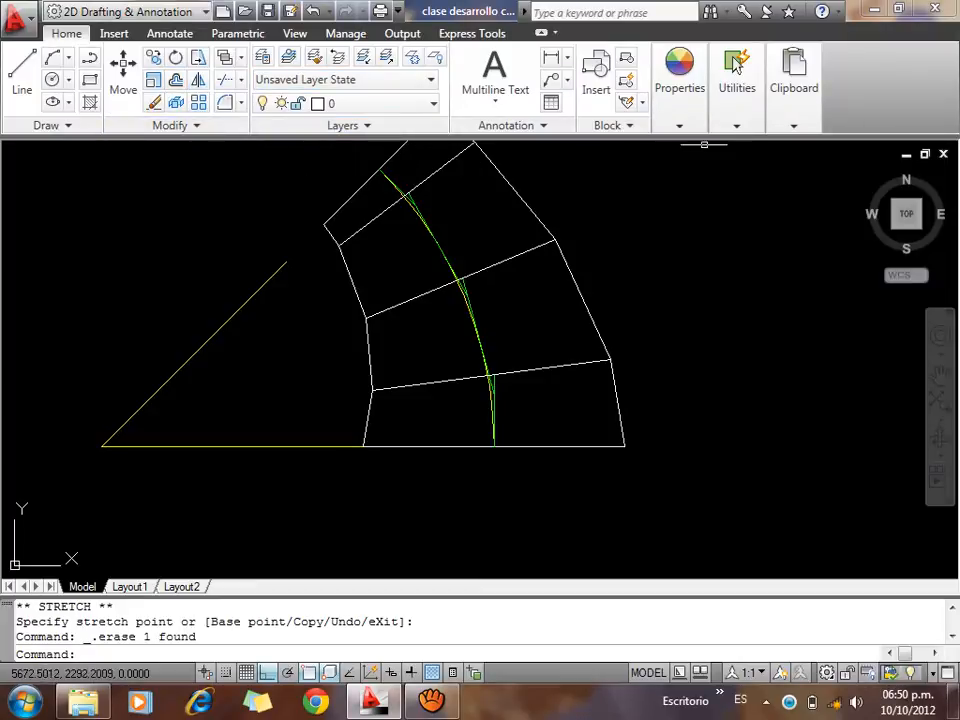
left_click(736, 66)
left_click(742, 186)
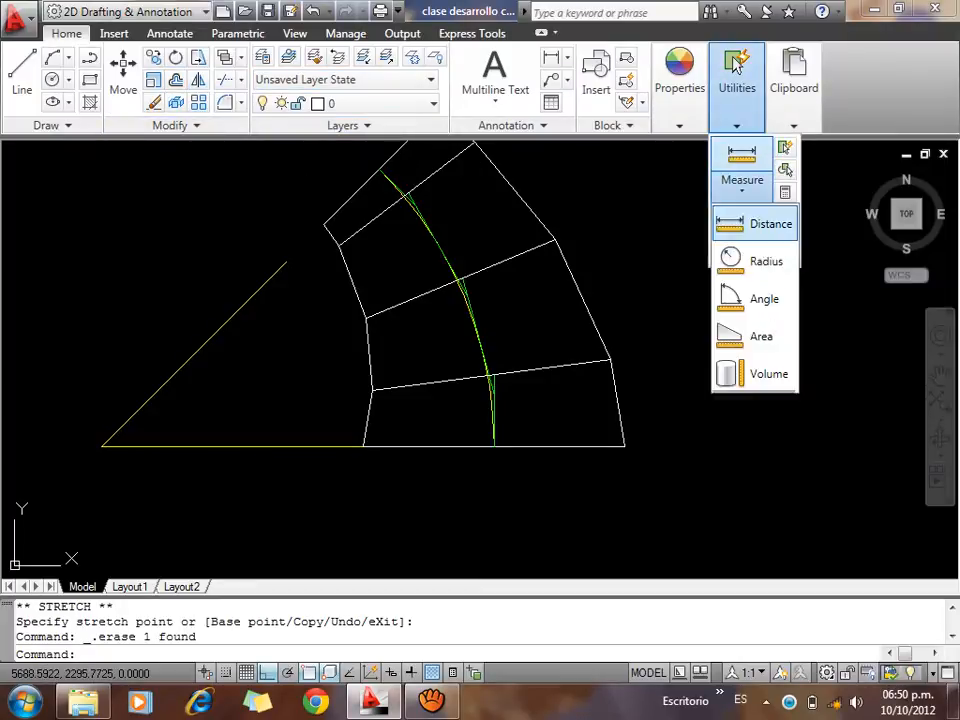
left_click(757, 298)
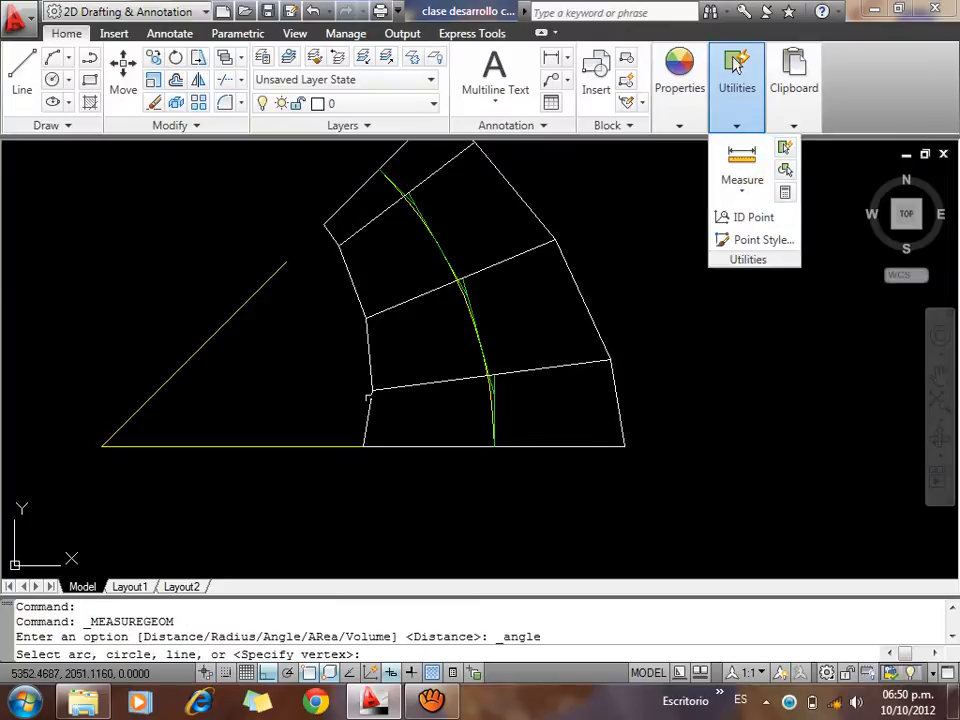
left_click(249, 445)
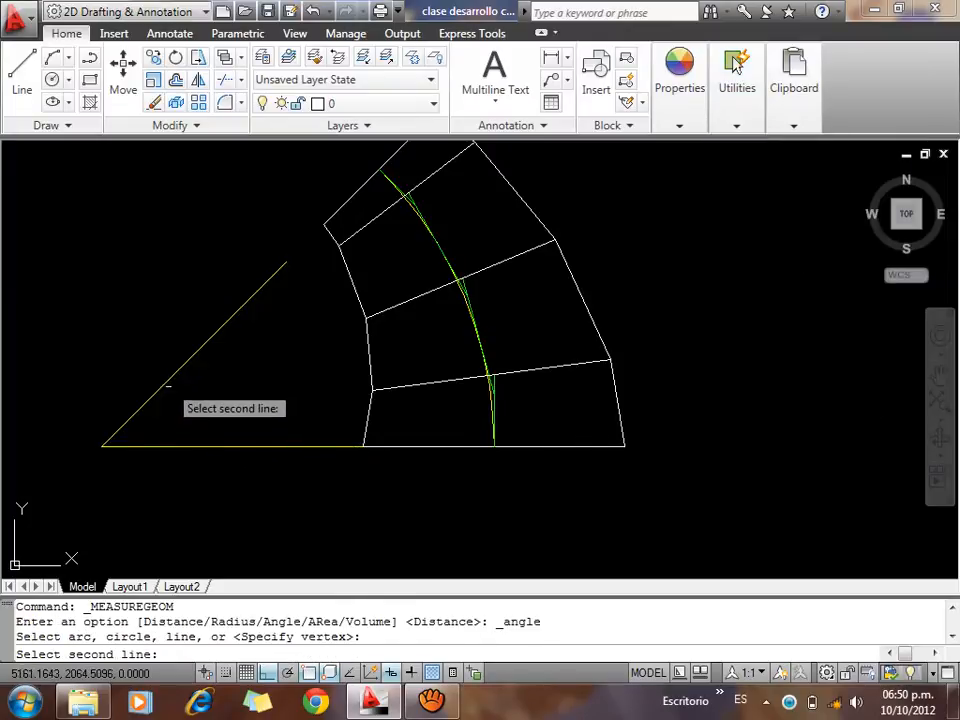
left_click(168, 382)
key("Escape")
key("Escape")
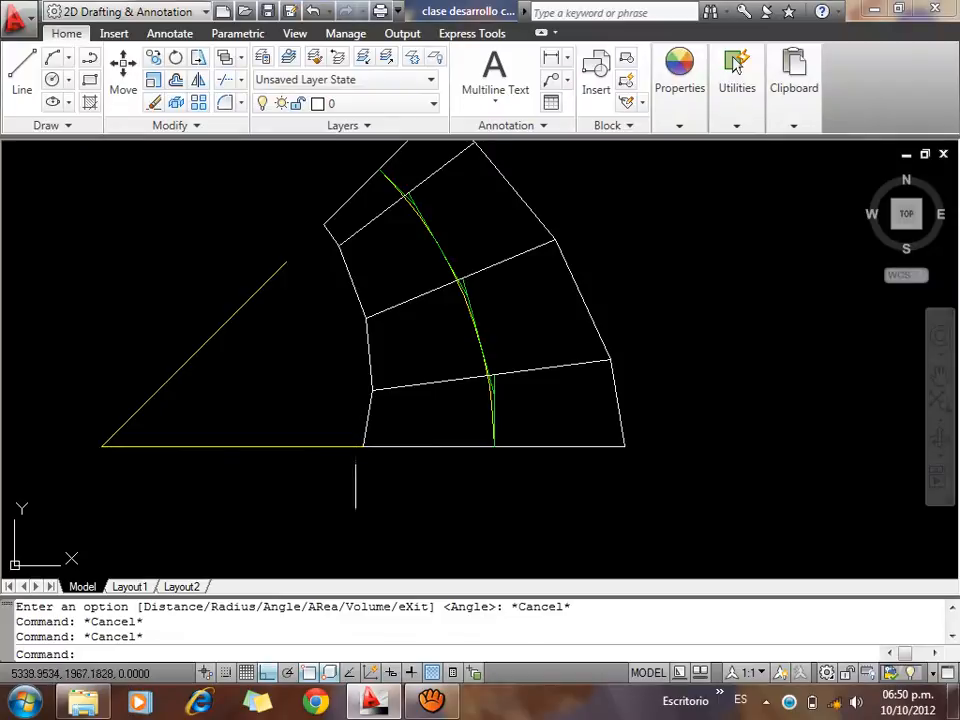
Examine the tapered elbow by highlighting its base edge, its upper end edge, and the horizontal yellow line together with the base edge
scroll(355, 482, "down", 1)
scroll(403, 458, "down", 1)
scroll(443, 447, "down", 10)
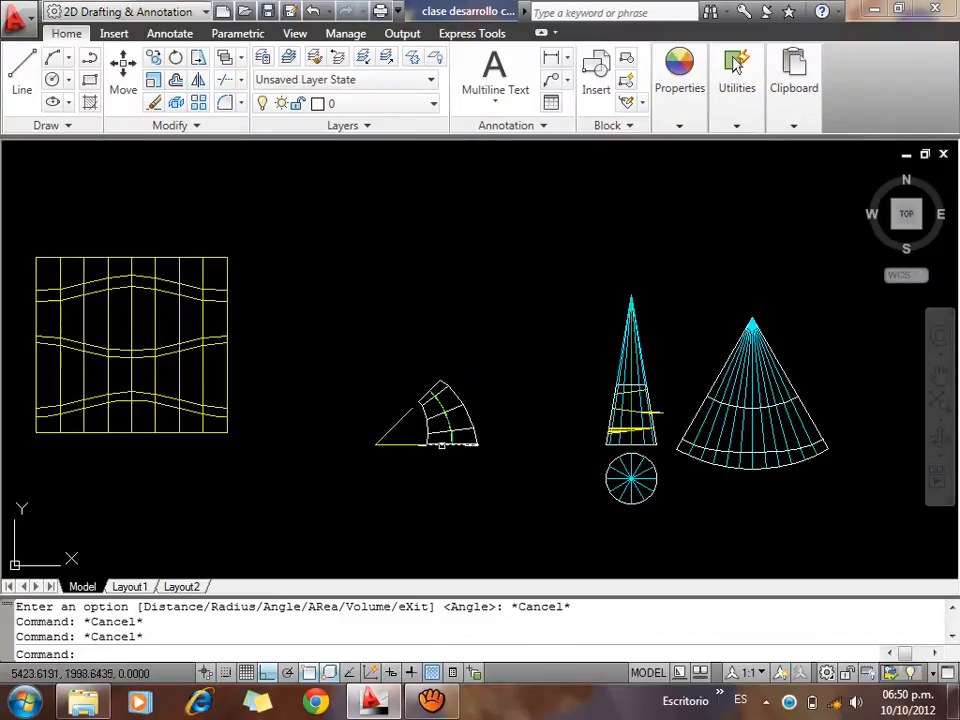
scroll(445, 448, "up", 8)
scroll(629, 430, "up", 2)
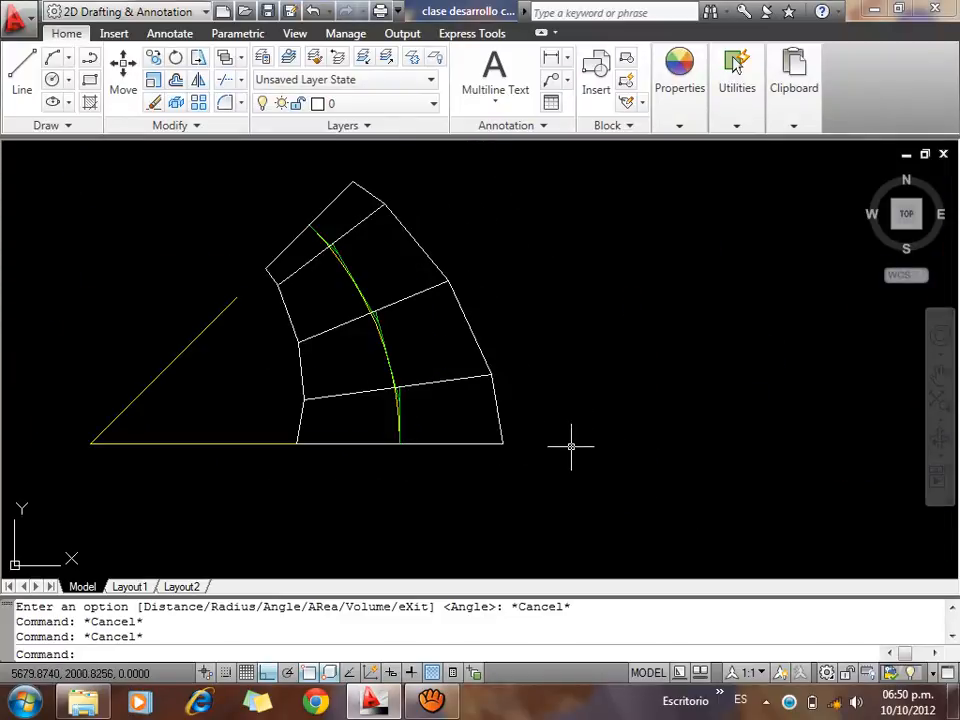
middle_click_drag(574, 448, 505, 471)
scroll(531, 446, "down", 2)
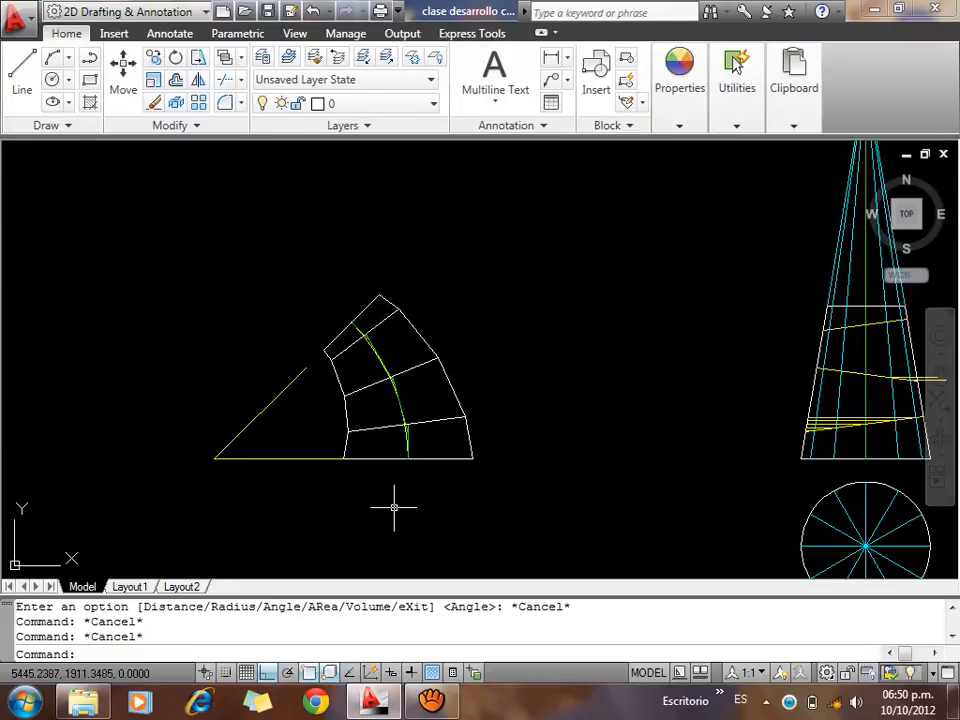
left_click(446, 472)
left_click(435, 448)
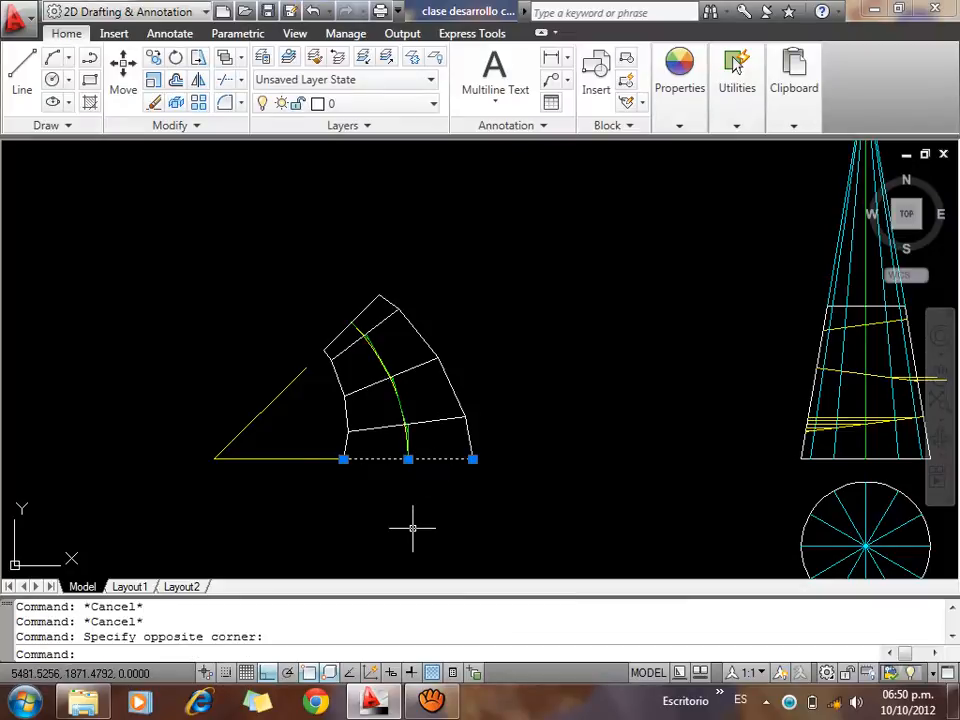
key("Escape")
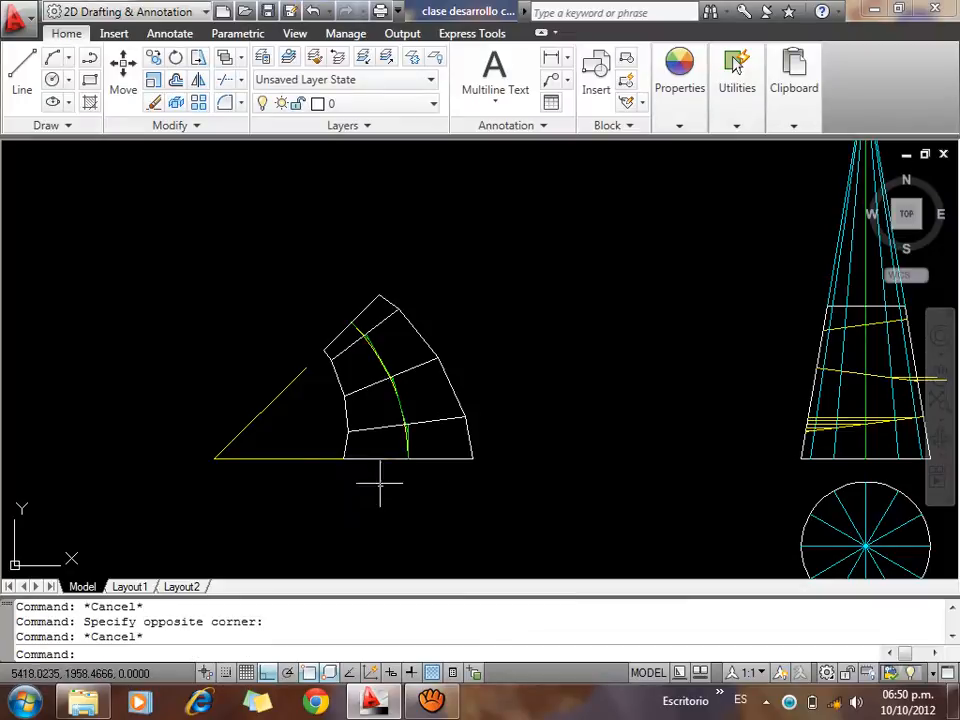
left_click(369, 319)
left_click(353, 306)
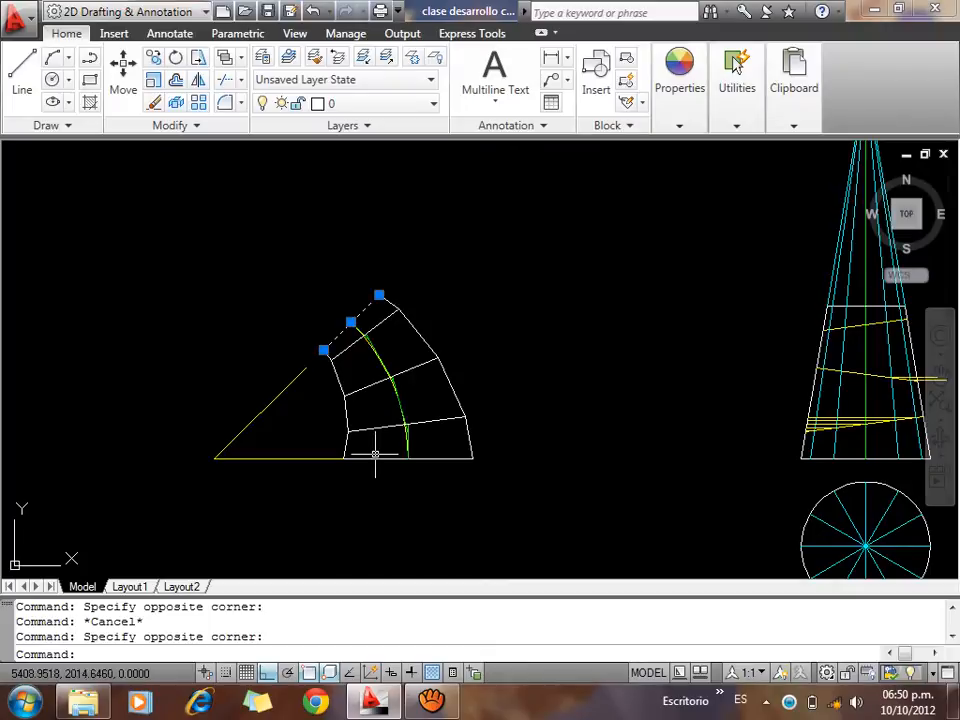
key("Escape")
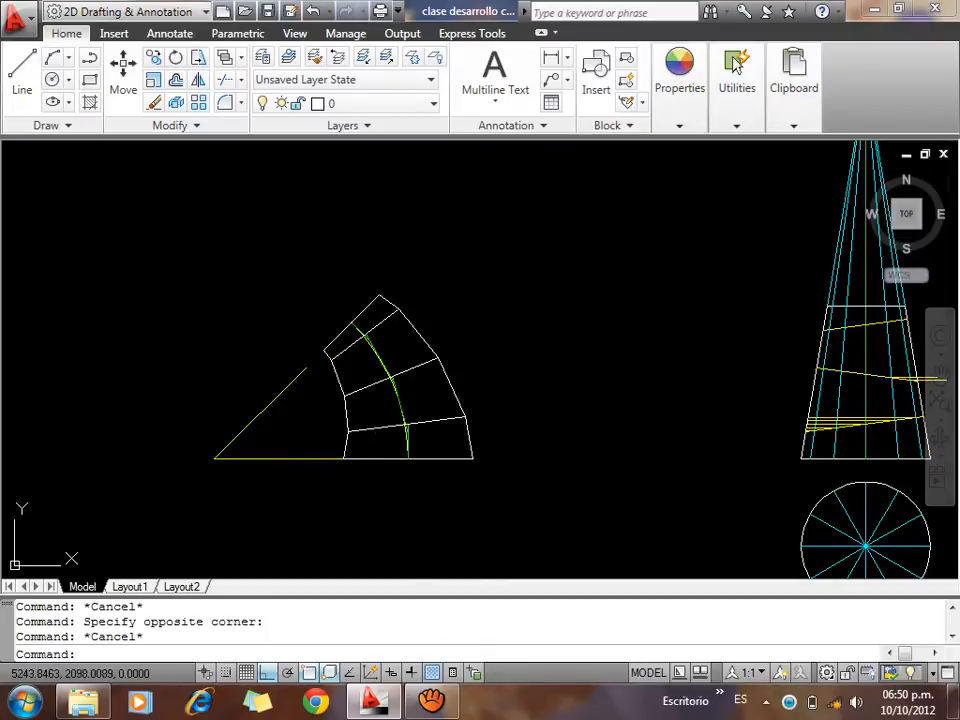
left_click(287, 452)
left_click(274, 482)
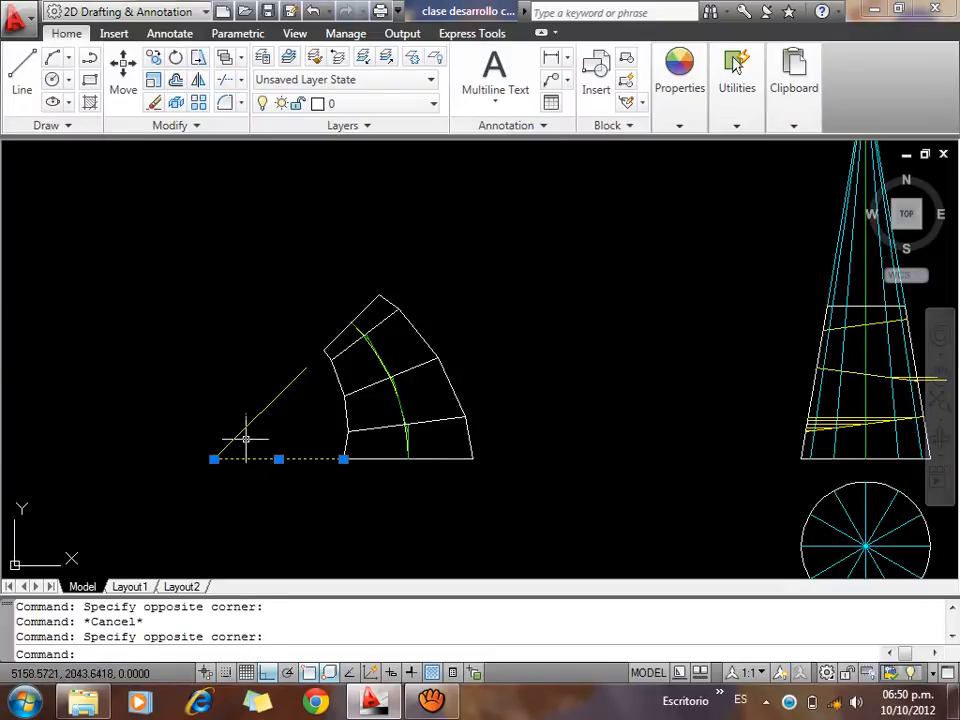
left_click(373, 445)
left_click(371, 480)
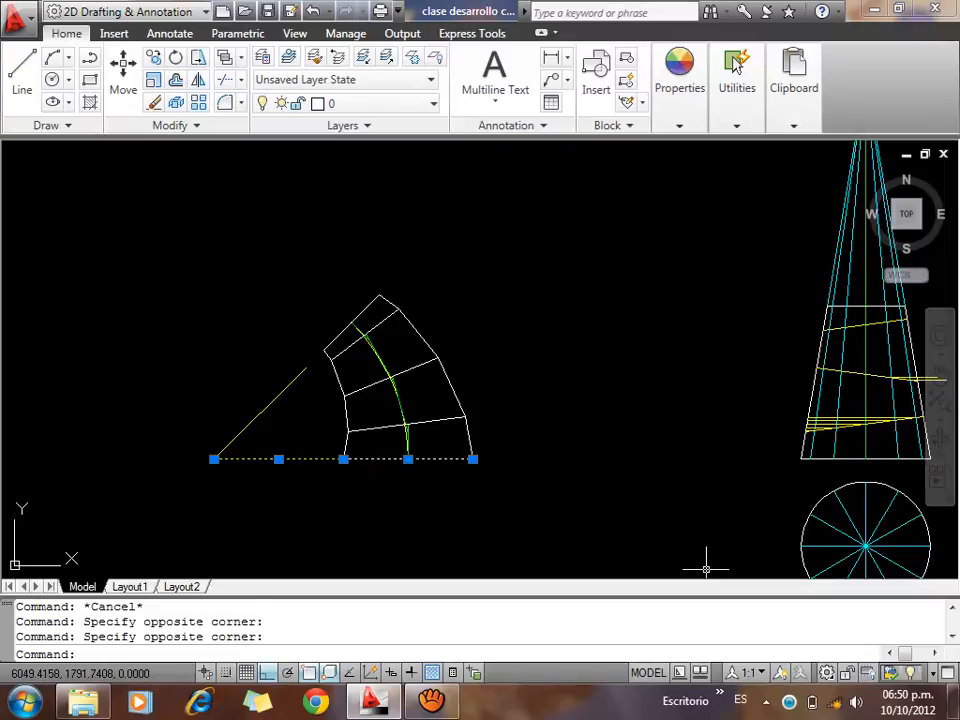
key("Escape")
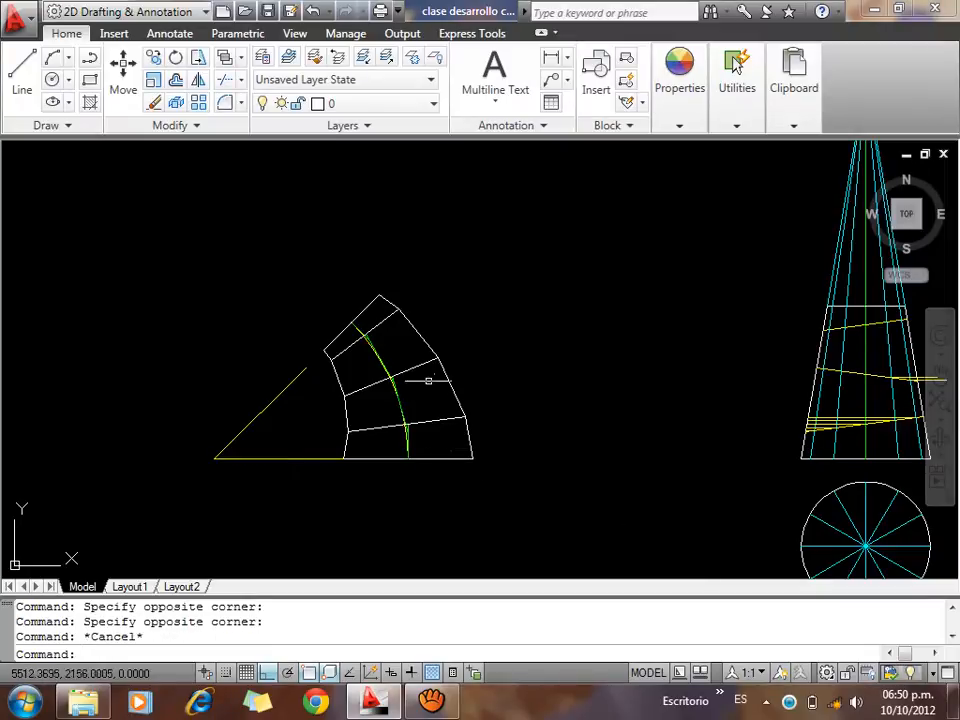
Copy the tapered elbow's base edge, upper end edge, both yellow construction lines and yellow arc about 663 units straight down
scroll(450, 293, "down", 2)
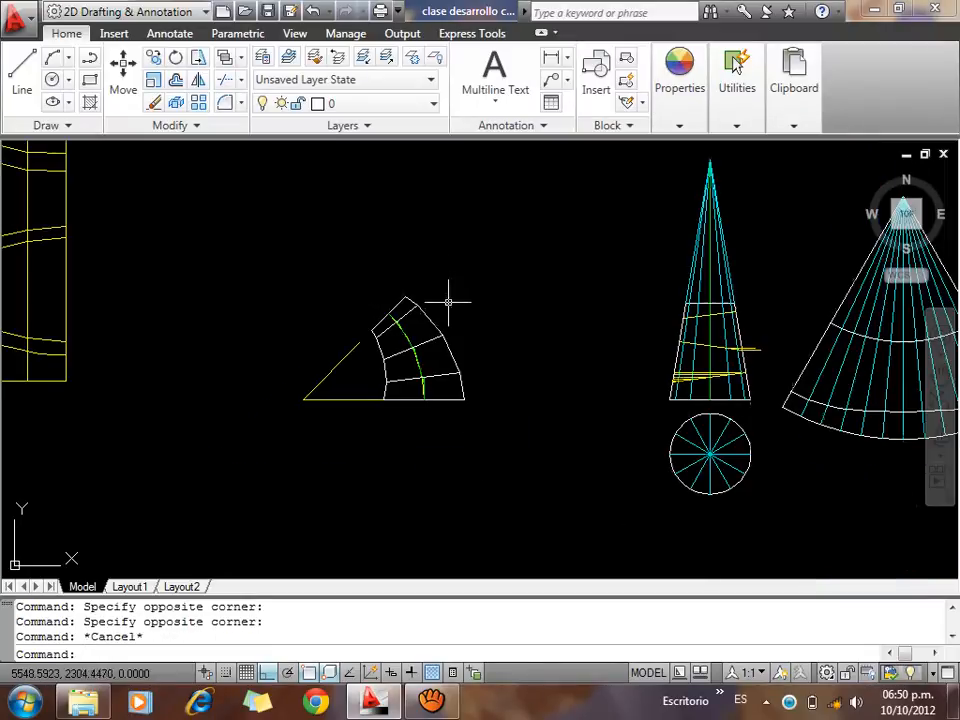
mouse_move(517, 400)
middle_mouse_down()
mouse_move(504, 343)
mouse_move(514, 326)
middle_mouse_up()
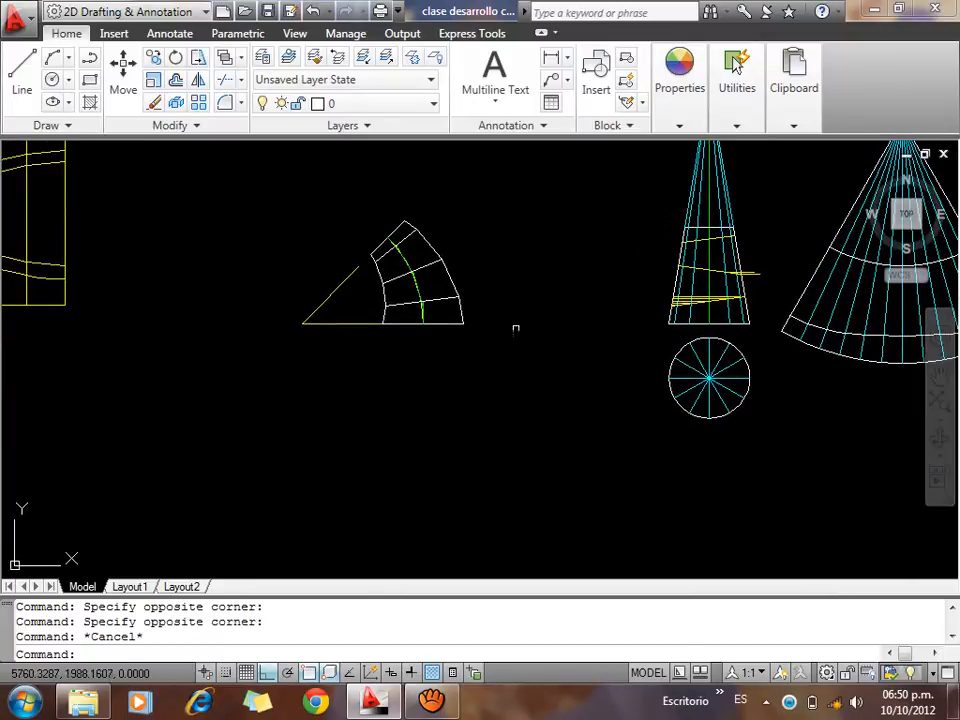
scroll(407, 336, "up", 3)
scroll(416, 337, "down", 3)
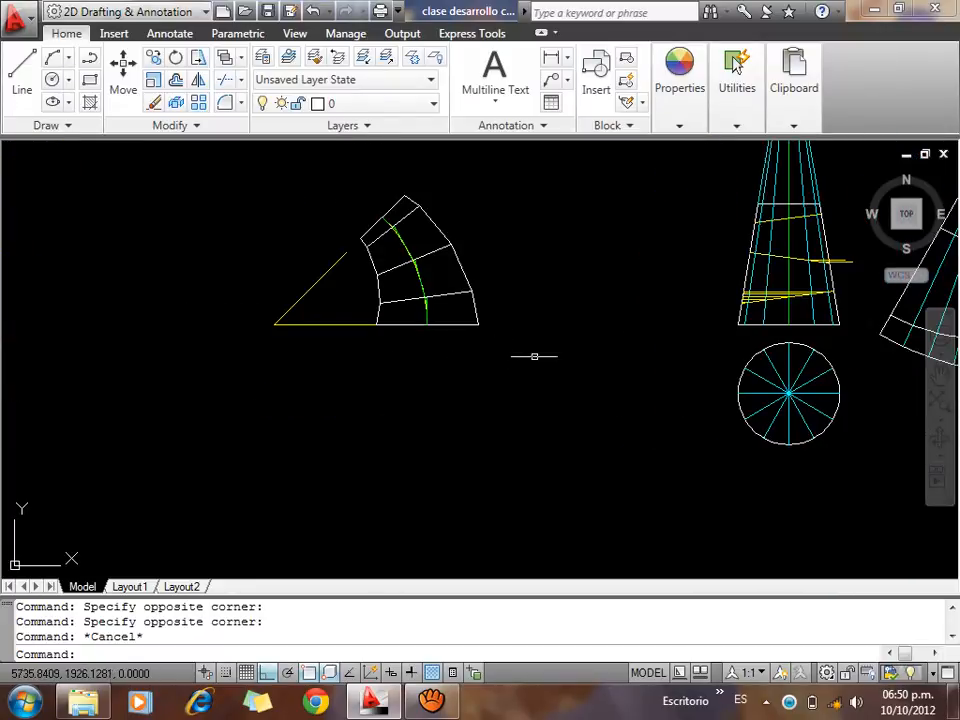
scroll(424, 332, "up", 4)
left_click_drag(409, 336, 380, 320)
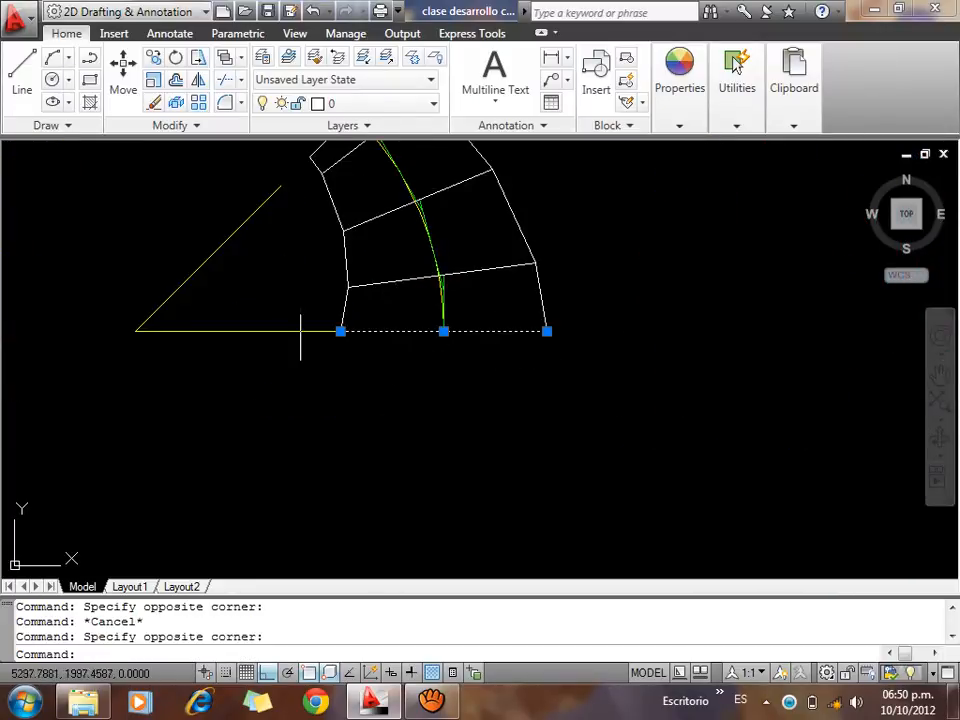
left_click_drag(300, 325, 279, 381)
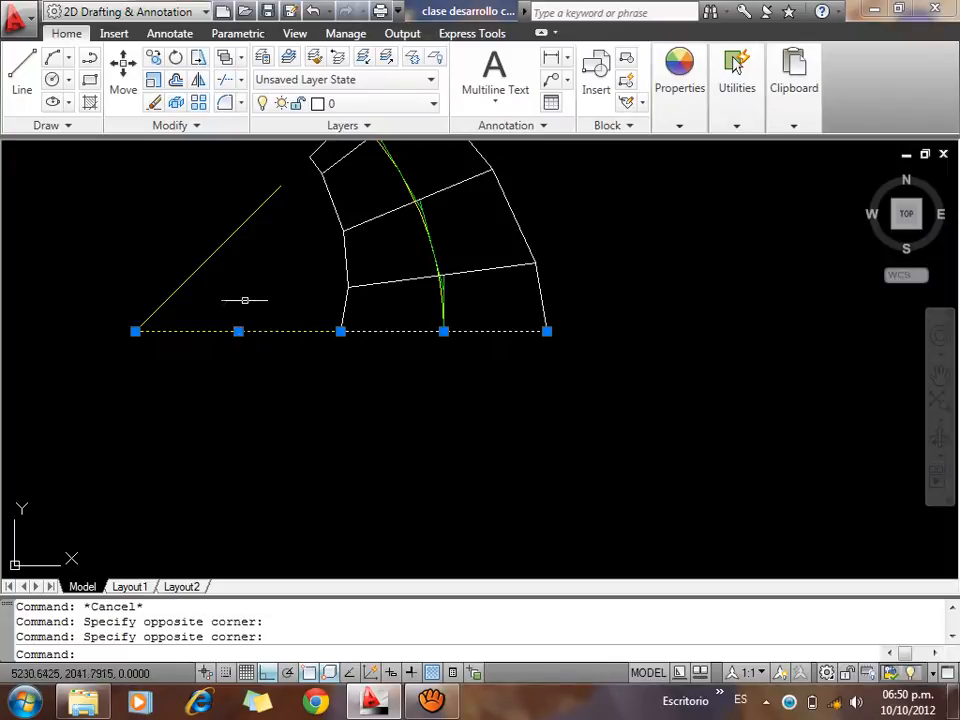
left_click_drag(246, 300, 199, 236)
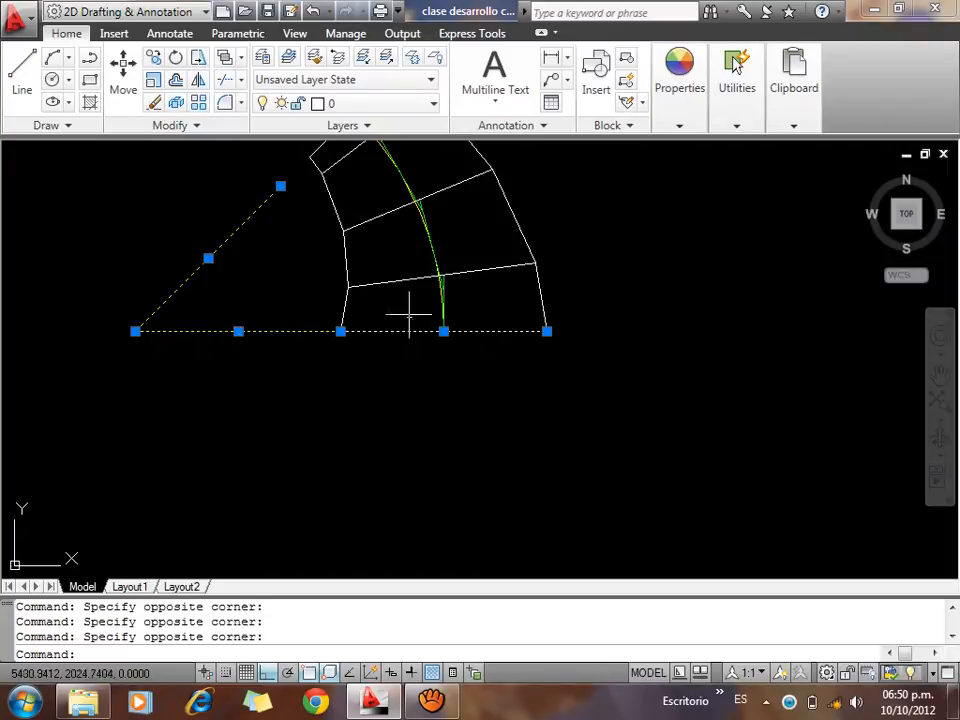
scroll(419, 181, "up", 6)
scroll(419, 181, "up", 3)
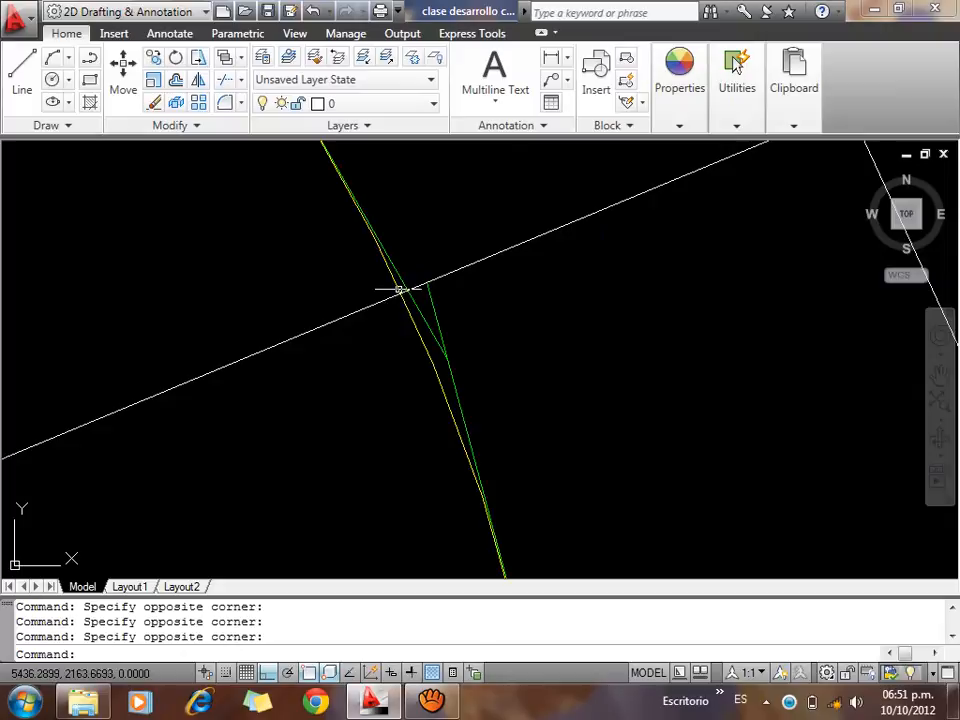
left_click(416, 352)
scroll(456, 300, "down", 5)
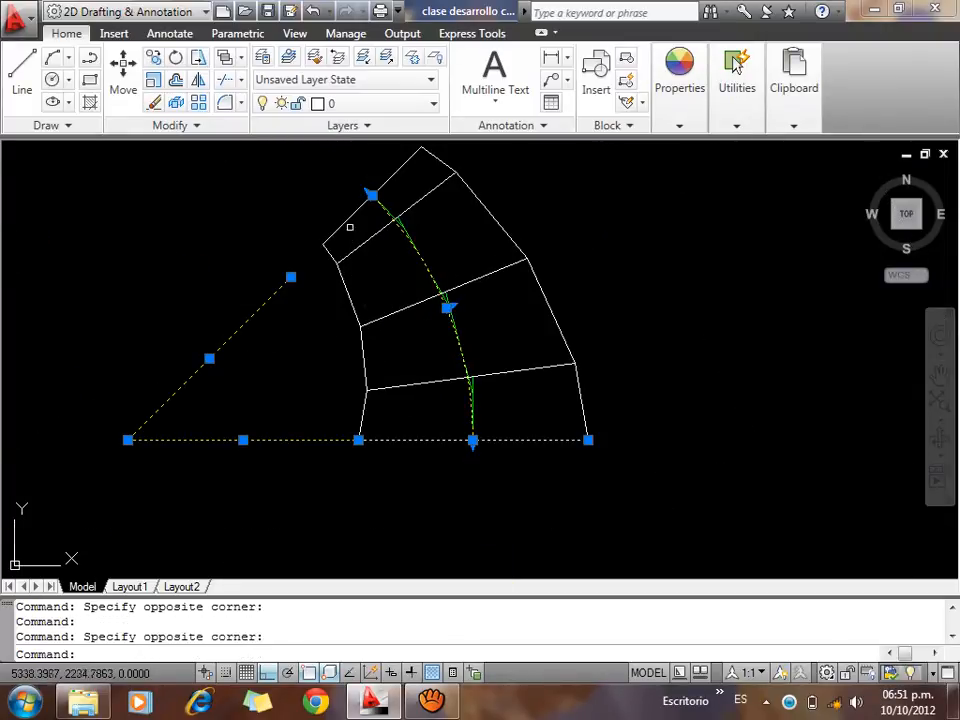
left_click(346, 219)
type("co")
key("Return")
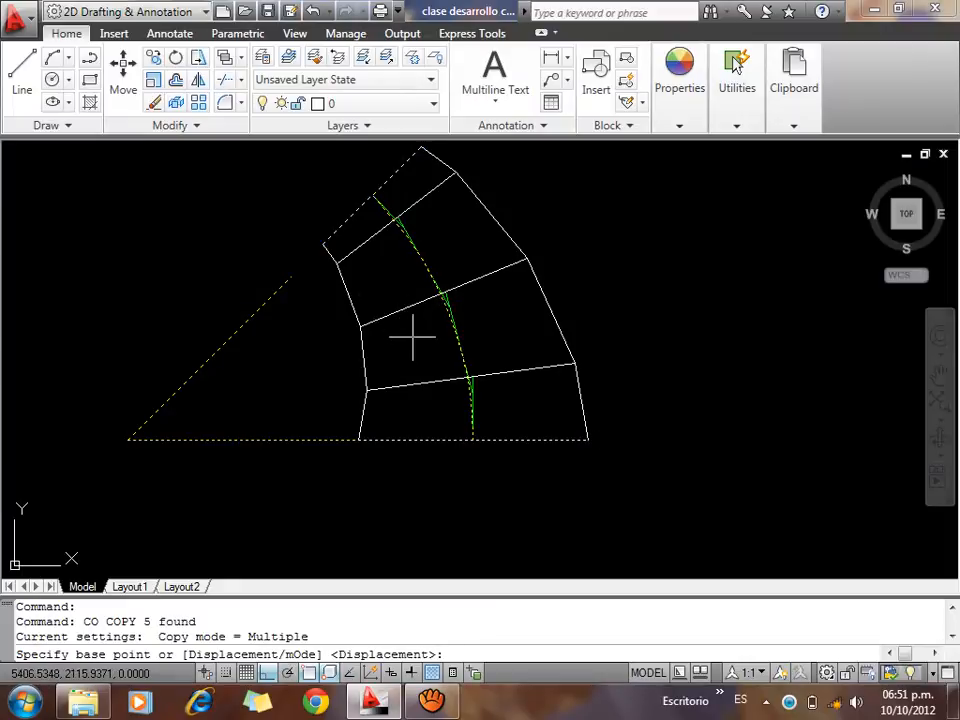
left_click(472, 440)
scroll(474, 245, "down", 5)
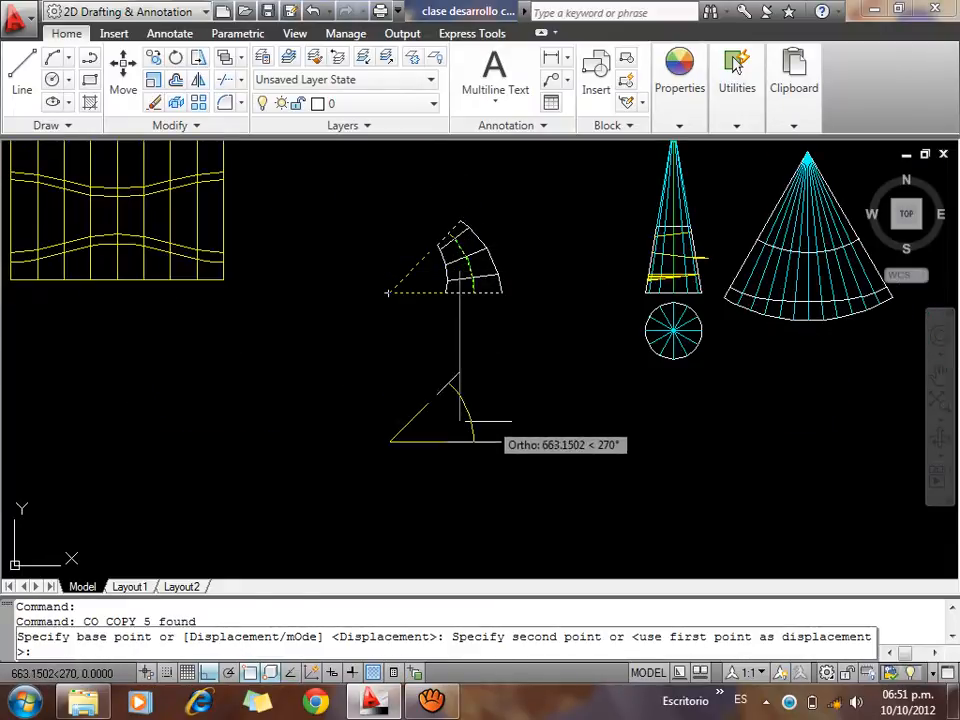
left_click(456, 425)
key("Escape")
Examine the copied geometry by highlighting its base edge, its upper end edge and the inclined yellow line
scroll(498, 435, "up", 6)
scroll(505, 440, "down", 6)
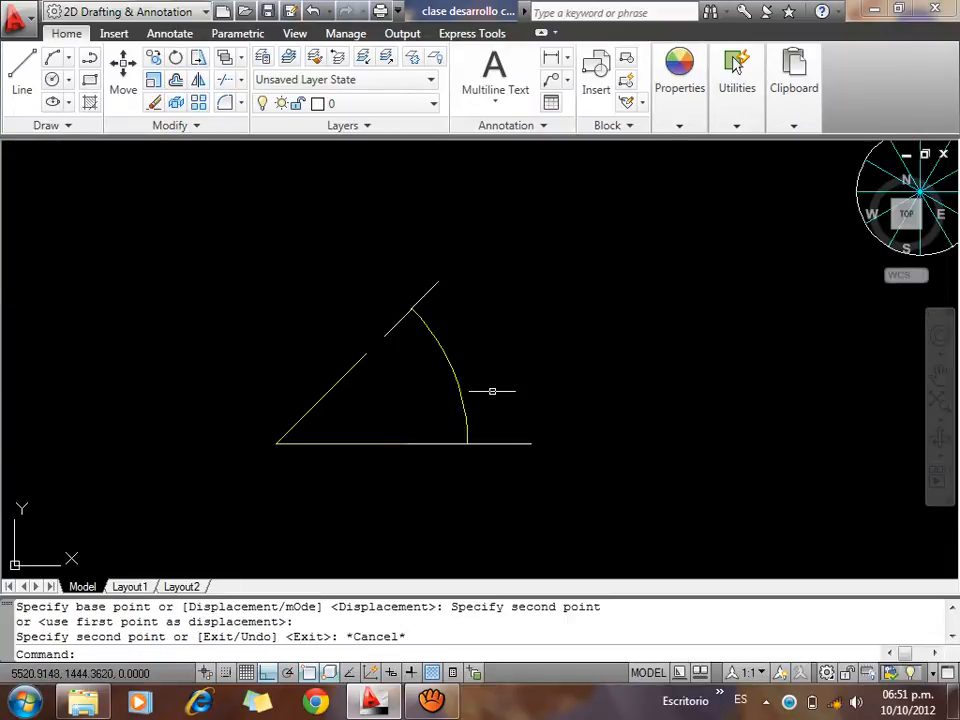
scroll(500, 410, "up", 4)
scroll(551, 454, "down", 2)
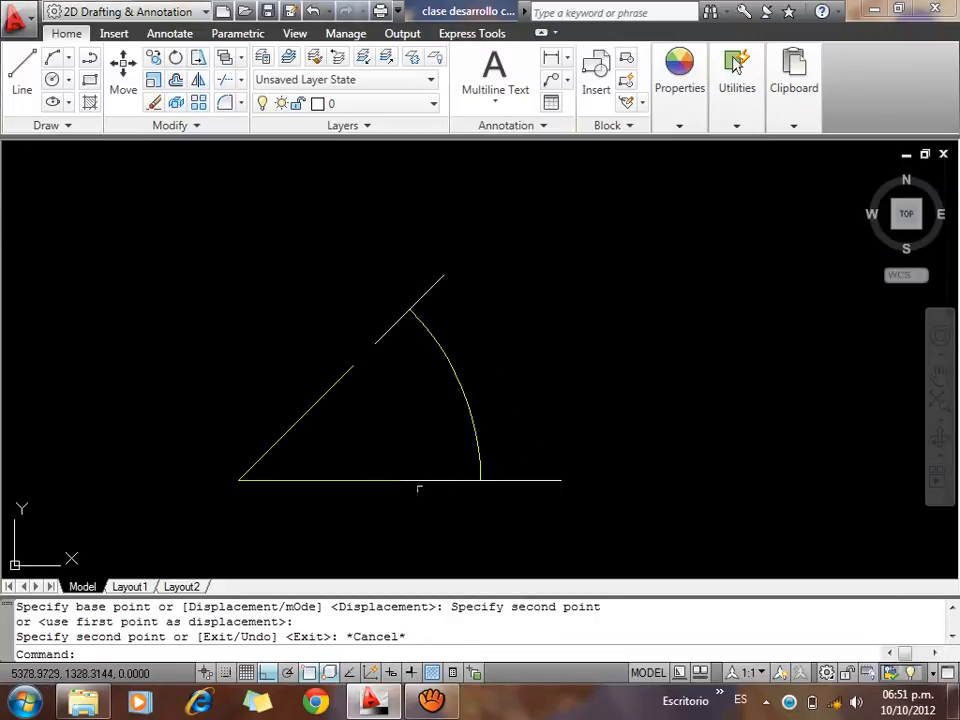
left_click(422, 481)
key("Escape")
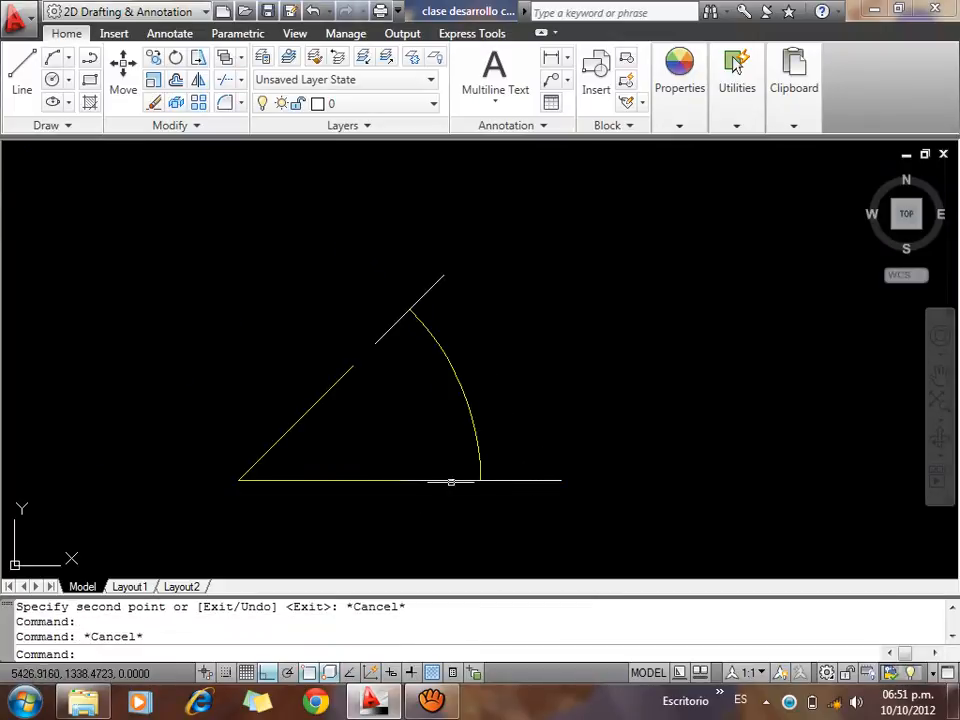
left_click(470, 466)
left_click(438, 514)
key("Escape")
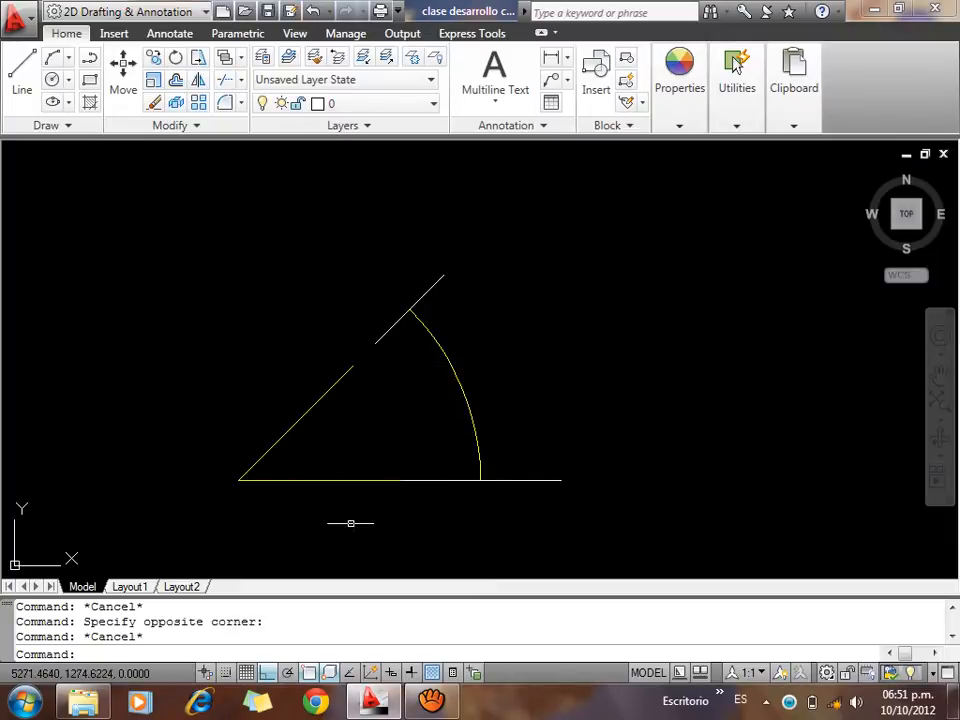
left_click(430, 287)
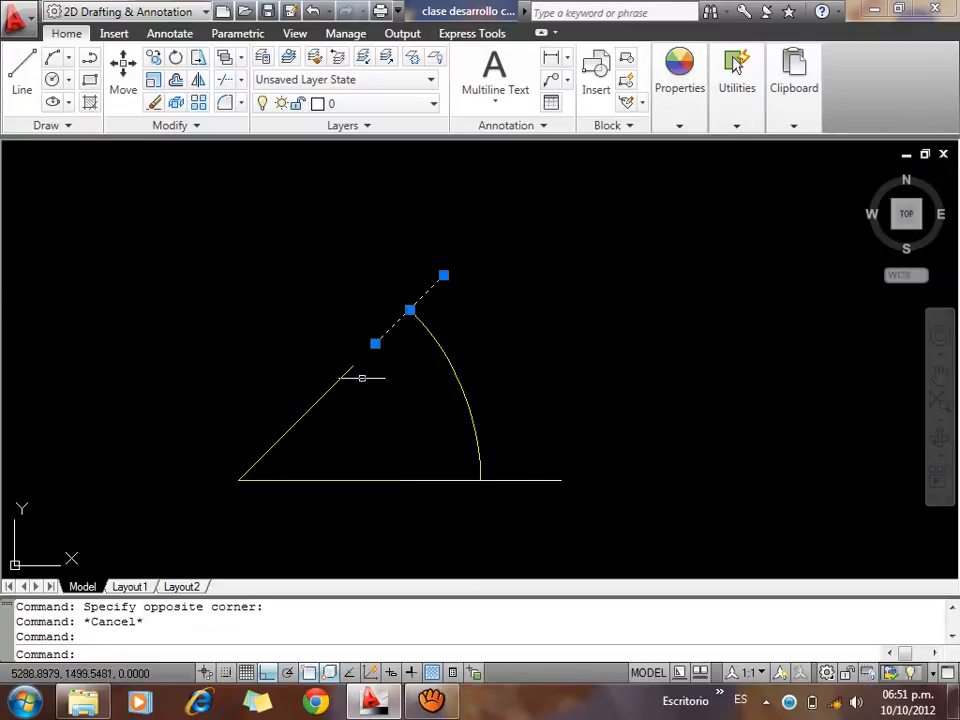
left_click_drag(364, 377, 321, 369)
key("Escape")
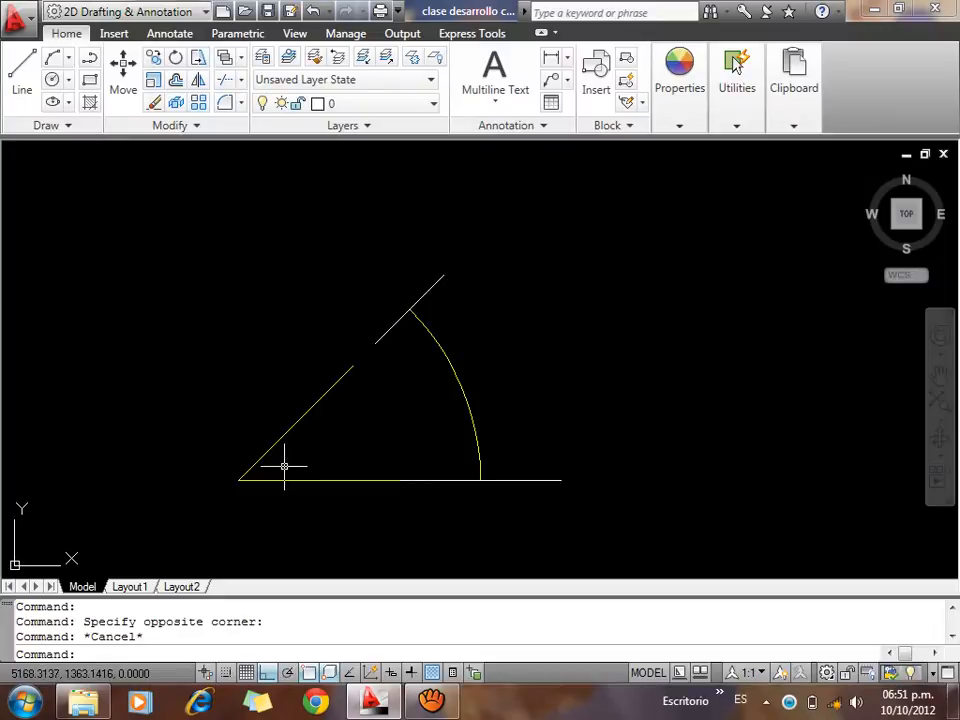
Compare the copied base geometry with the original segmented elbow and the cone beside it
scroll(446, 429, "down", 5)
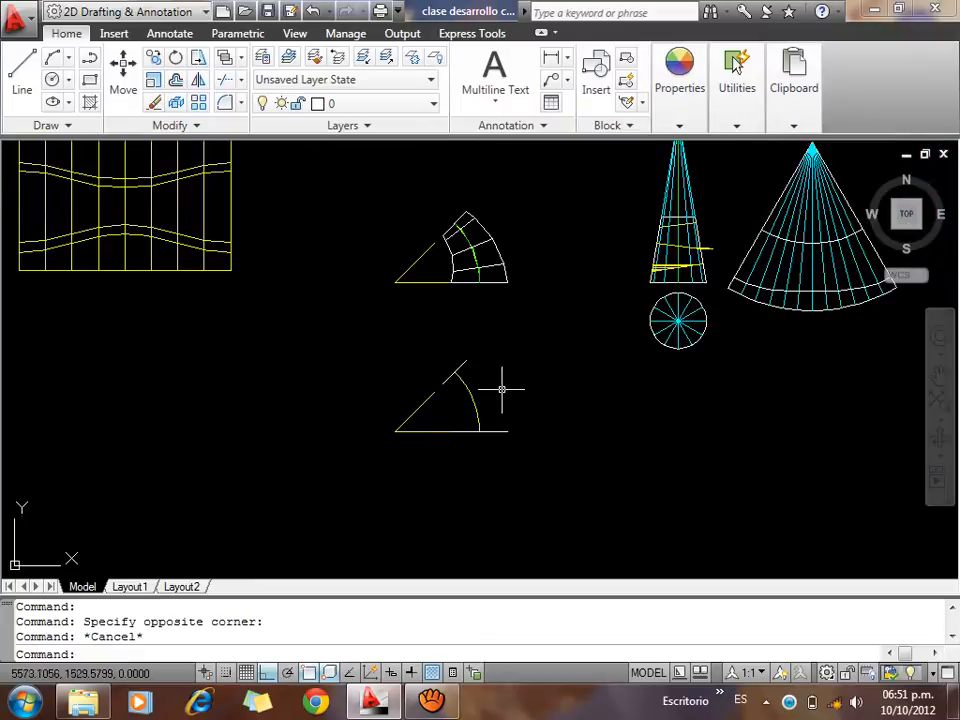
scroll(483, 401, "up", 3)
middle_click_drag(431, 439, 441, 489)
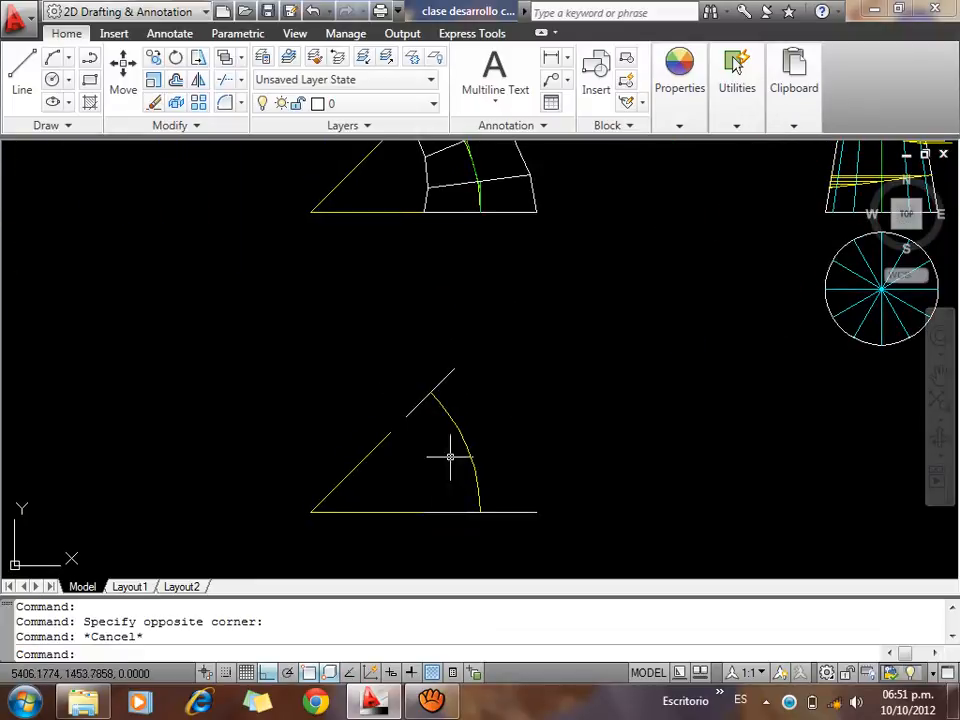
middle_click_drag(489, 519, 510, 465)
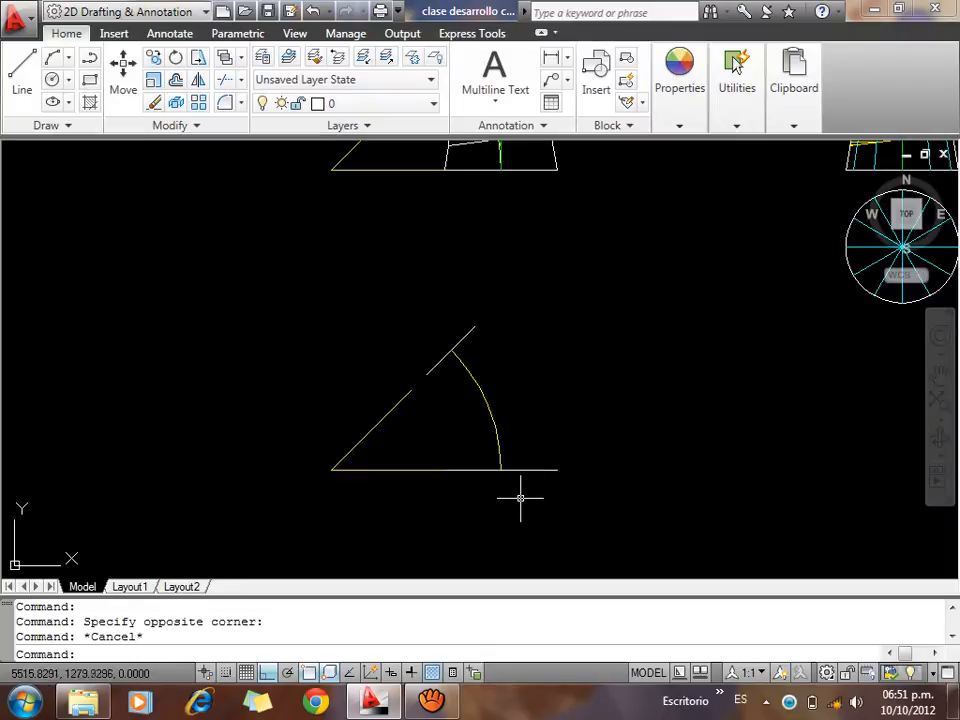
mouse_move(516, 469)
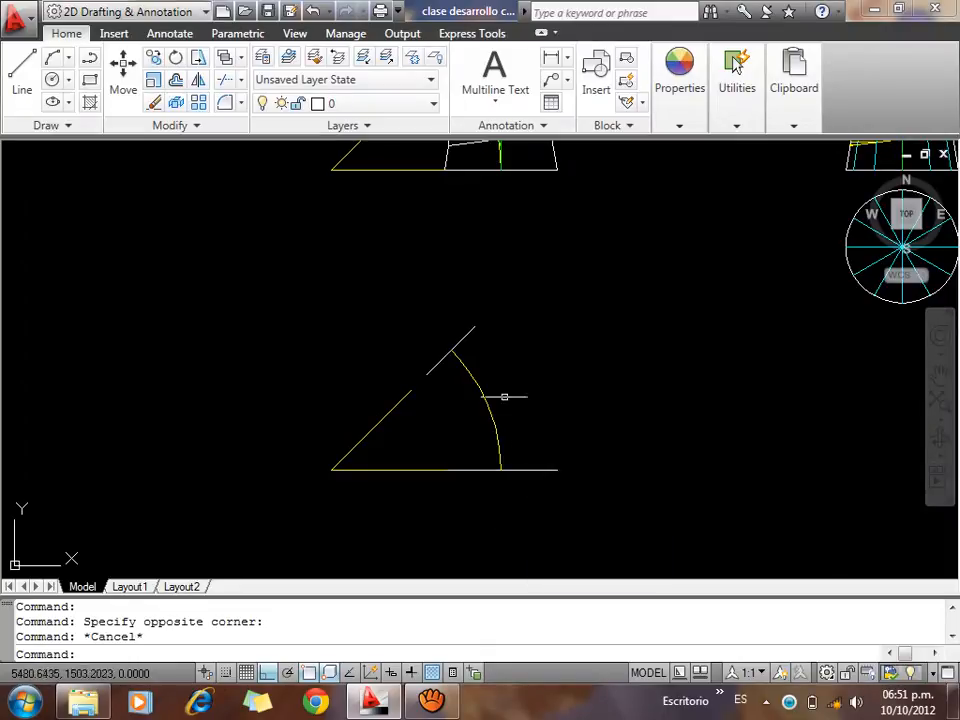
middle_click_drag(586, 271, 376, 469)
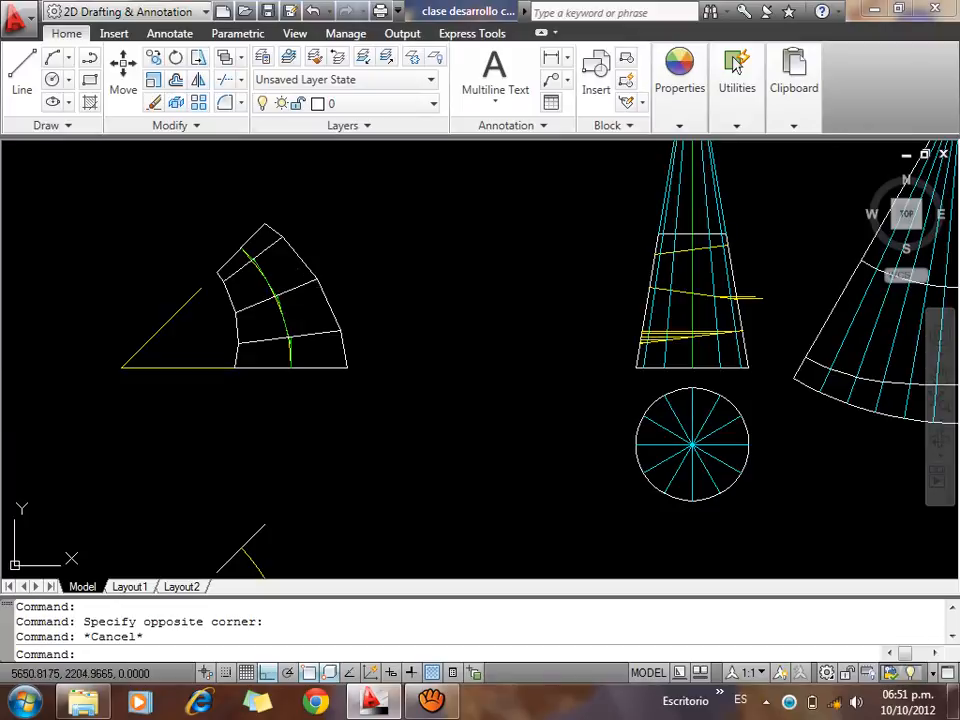
scroll(400, 245, "down", 1)
middle_click_drag(252, 571, 340, 431)
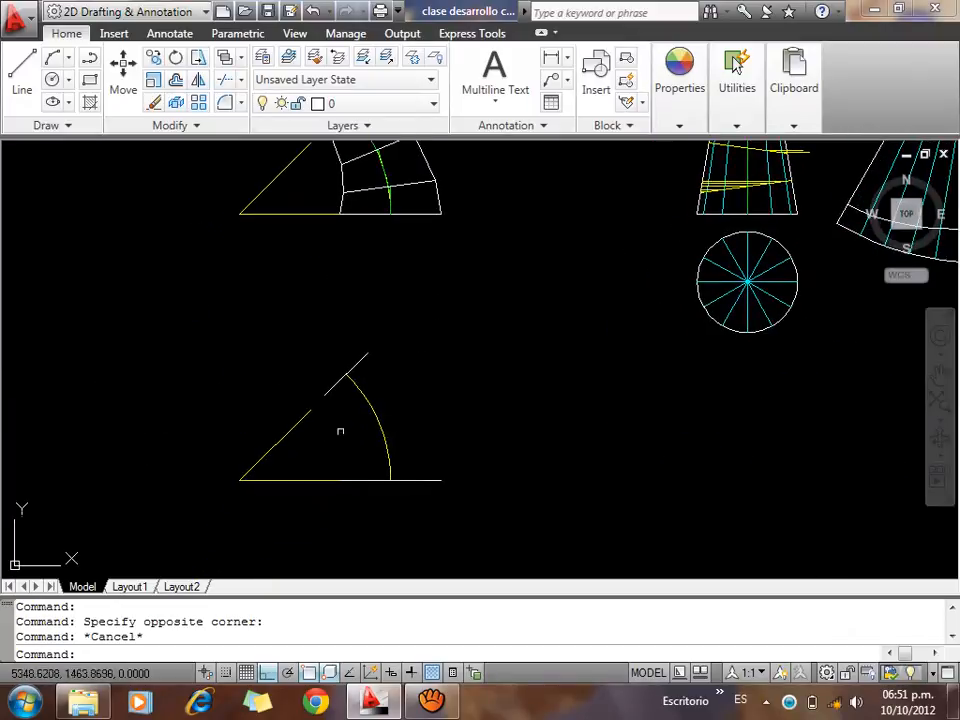
Try to polar-array the copied horizontal yellow line with the angle to fill set to 45 degrees
scroll(300, 476, "up", 3)
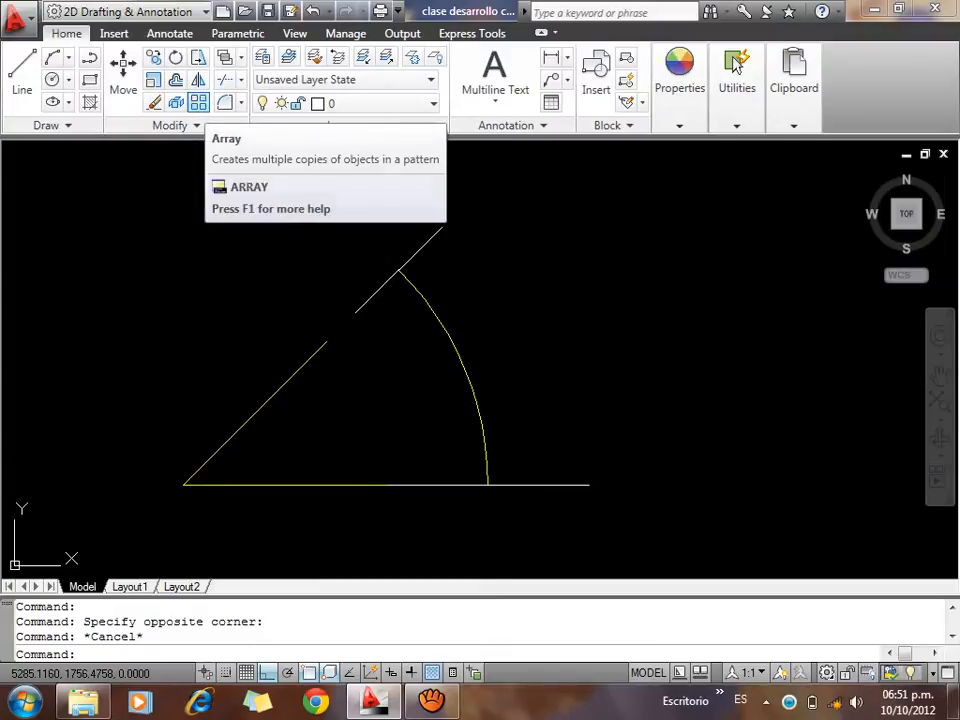
left_click(198, 103)
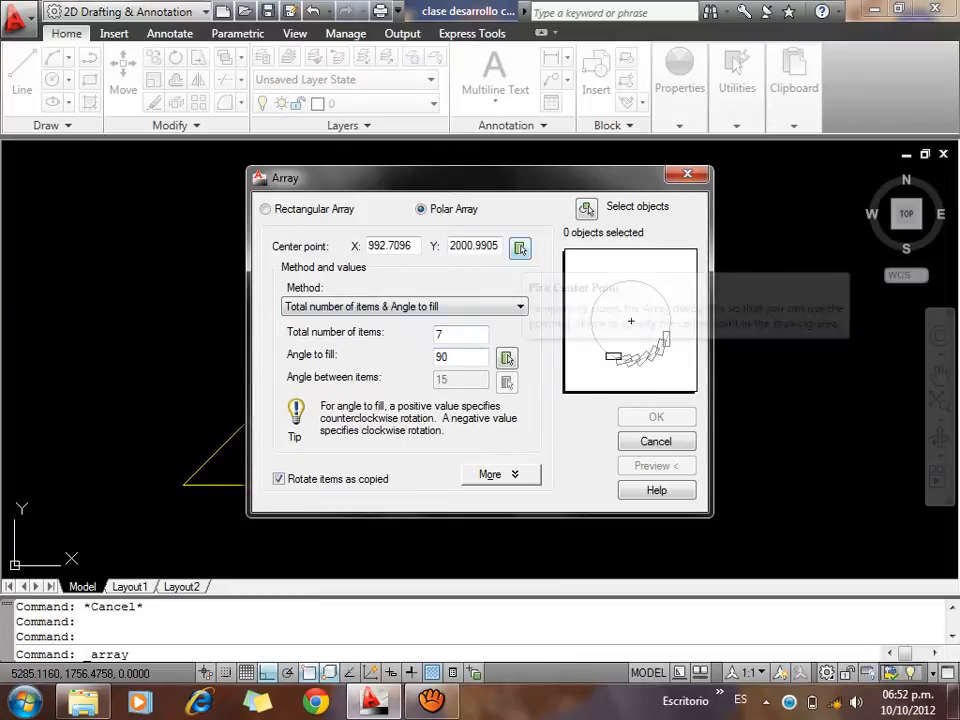
left_click(586, 207)
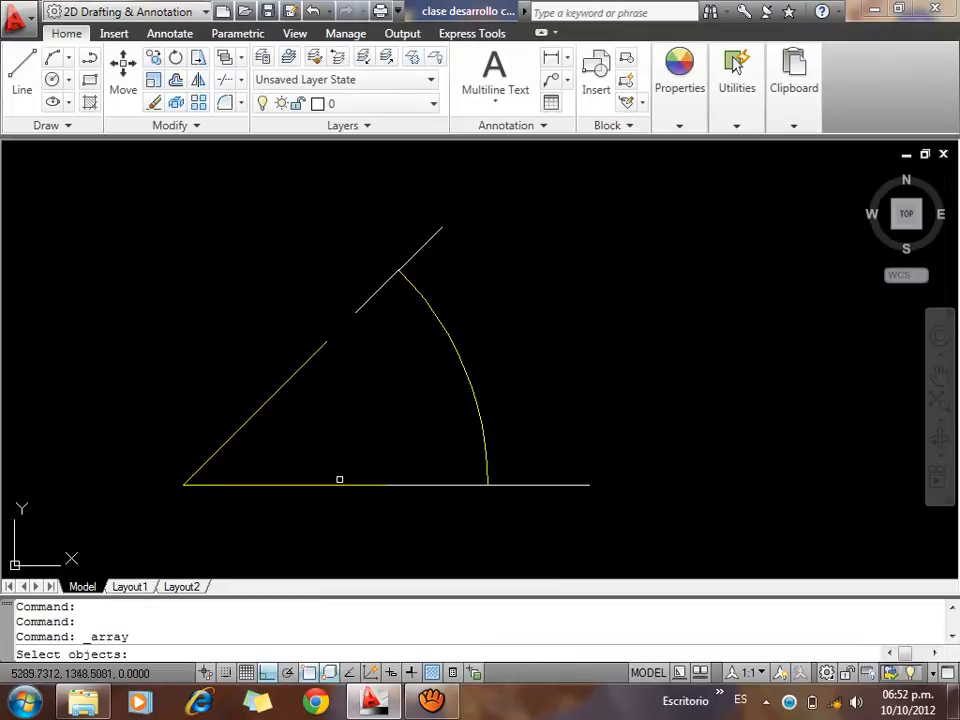
left_click(339, 480)
left_click(296, 514)
key("Return")
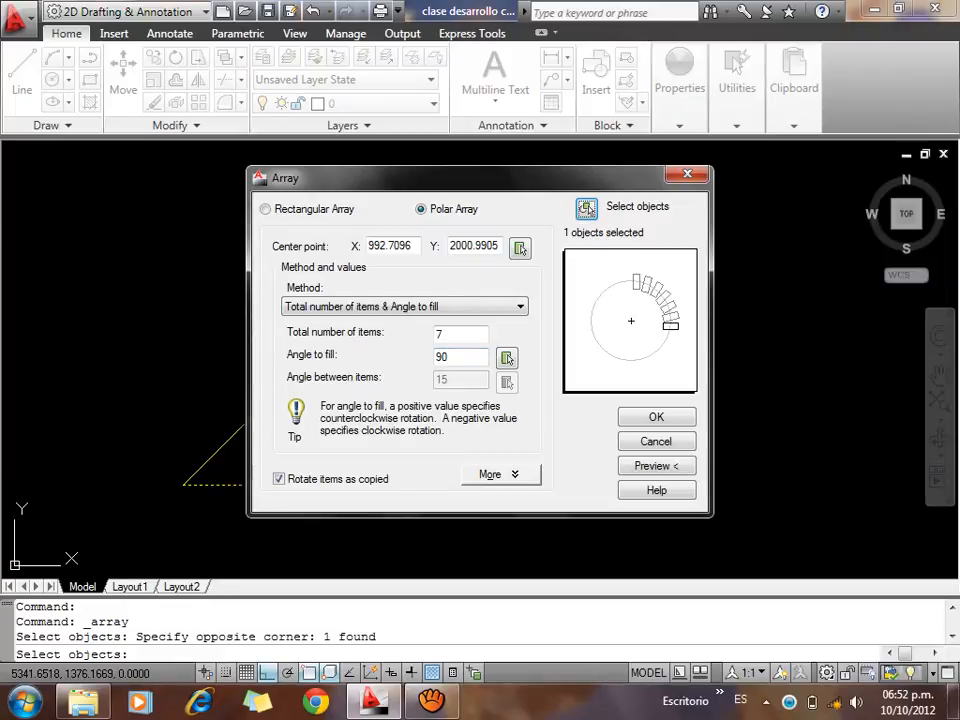
double_click(443, 357)
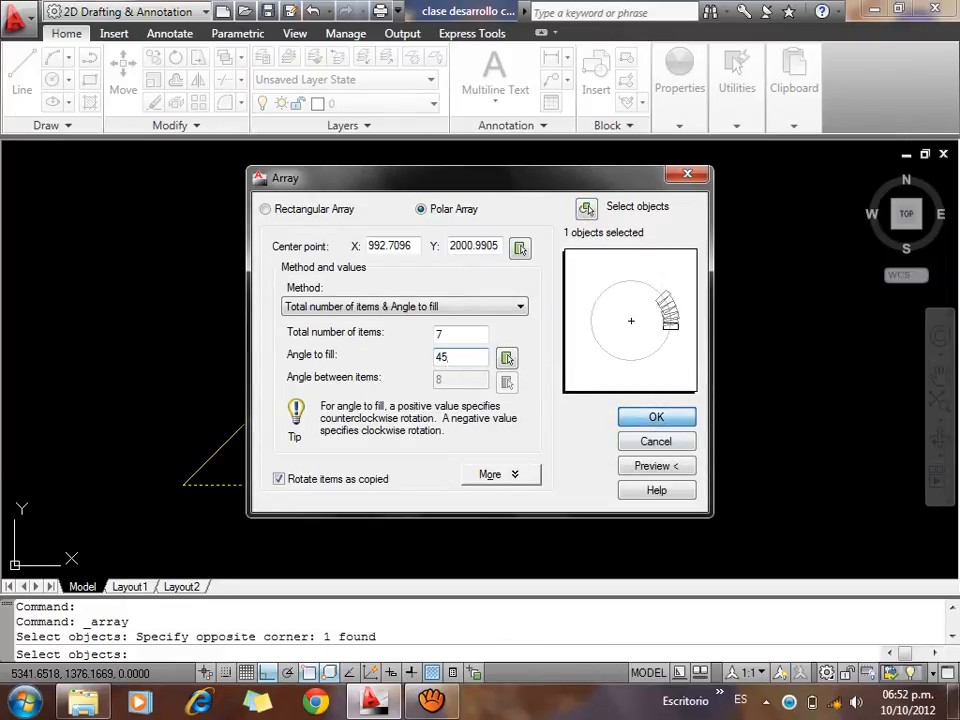
left_click(656, 416)
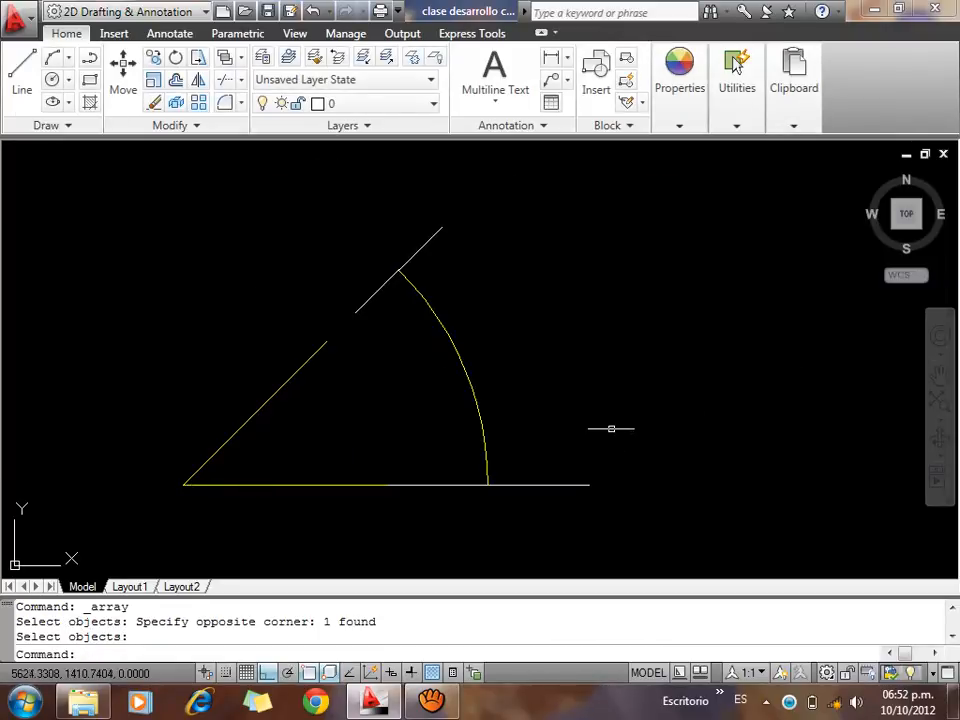
Repeat the polar array on the copied horizontal yellow line, taking the vertex of the two yellow lines as its centre point
double_click(352, 489)
key("Return")
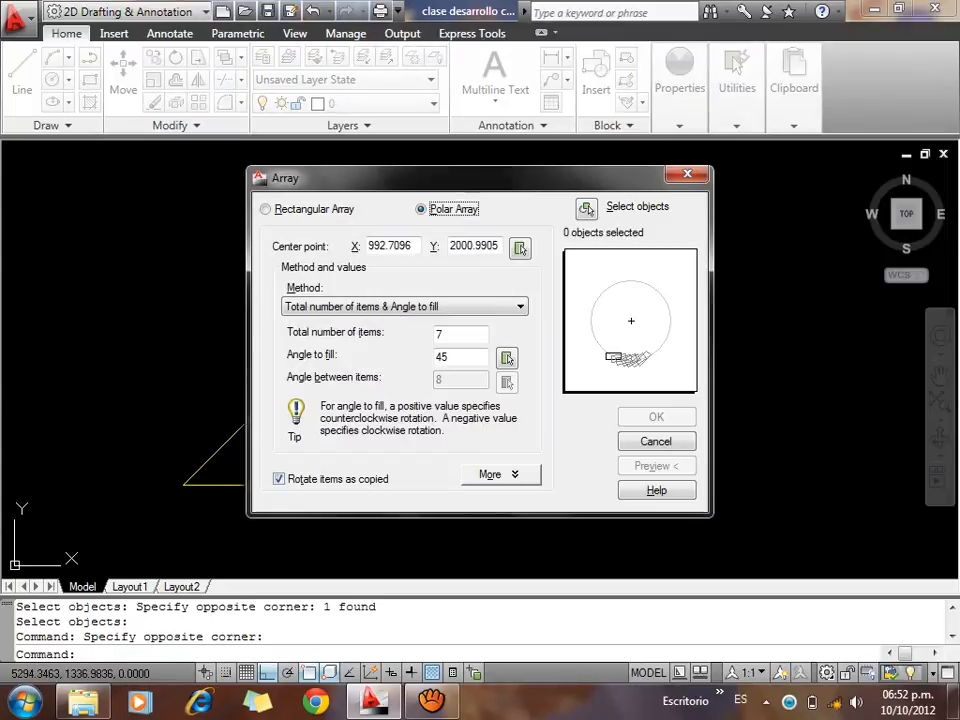
left_click(586, 209)
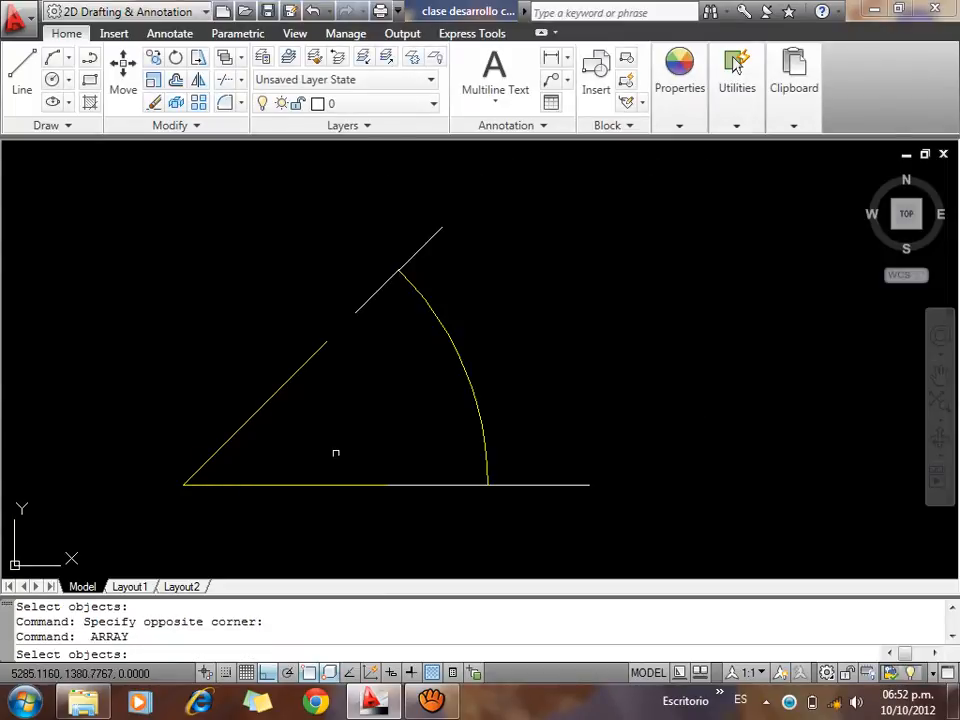
left_click(336, 455)
left_click(302, 497)
key("Return")
left_click(520, 247)
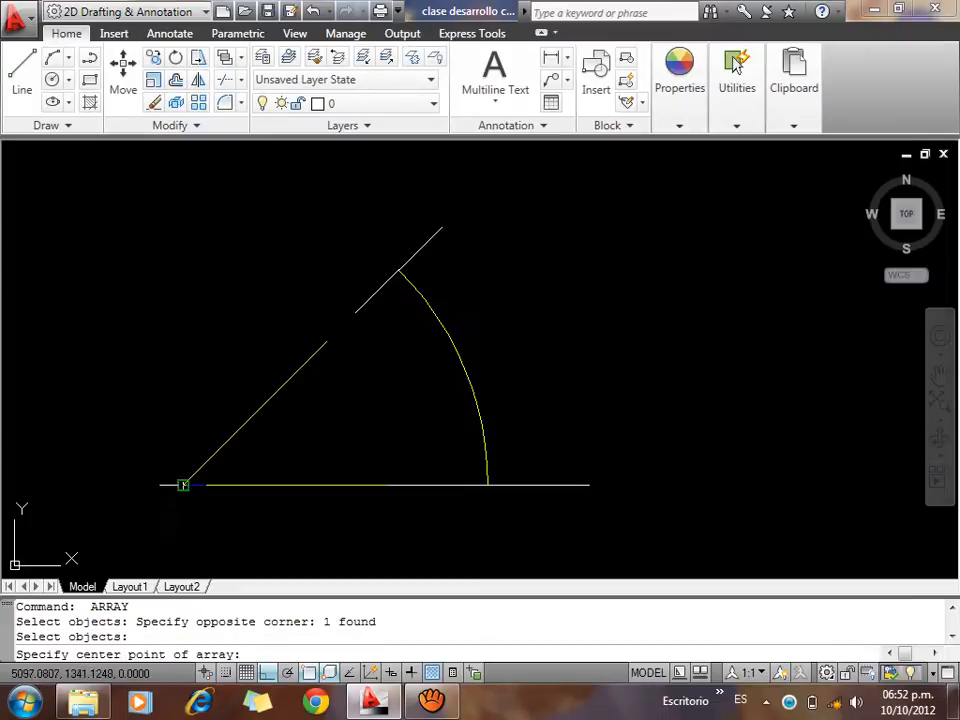
Create a polar array of the selected line about the apex where the lines meet, with 7 items filling 45 degrees
left_click(183, 483)
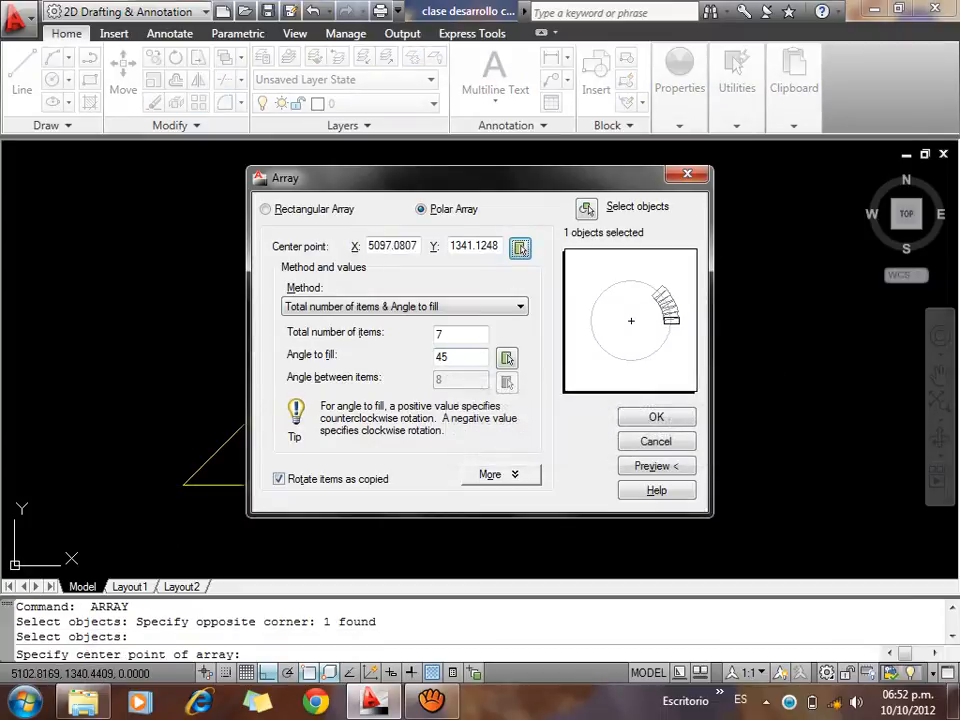
left_click(656, 417)
scroll(407, 424, "up", 2)
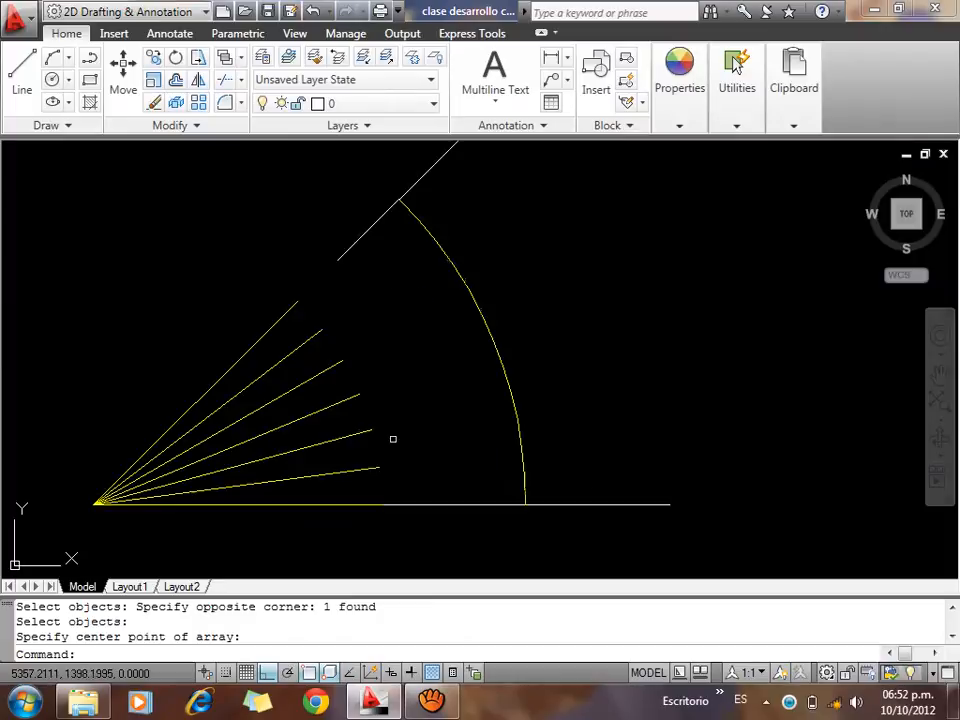
Draw a construction circle centred on the fan's apex, large enough to lie well beyond the yellow arc
scroll(392, 437, "down", 2)
type("c")
key("Return")
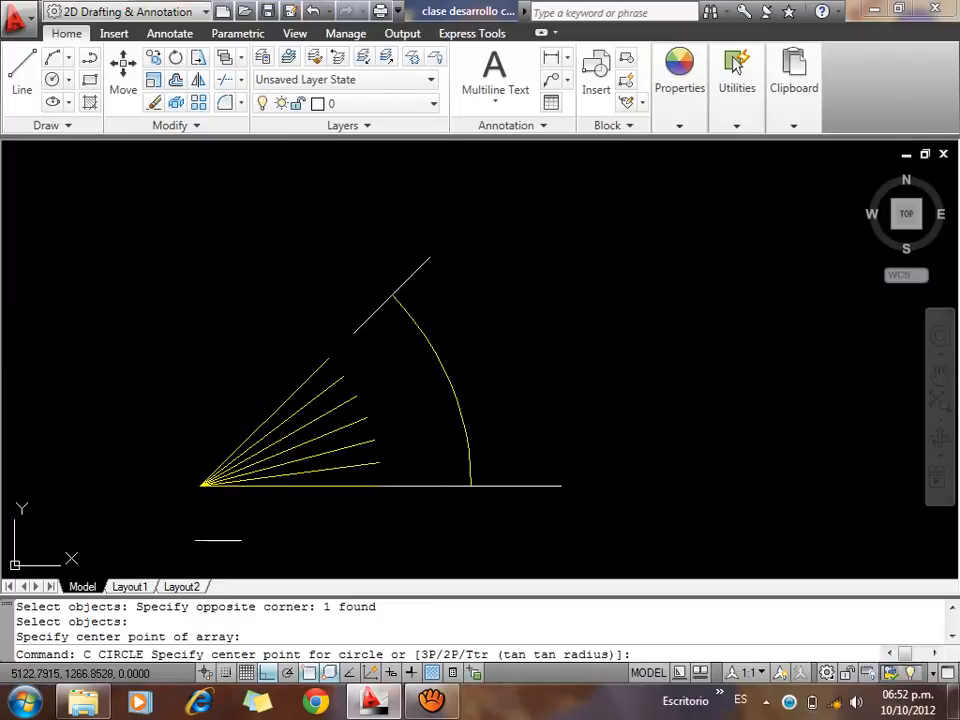
left_click(200, 485)
left_click(648, 378)
key("Escape")
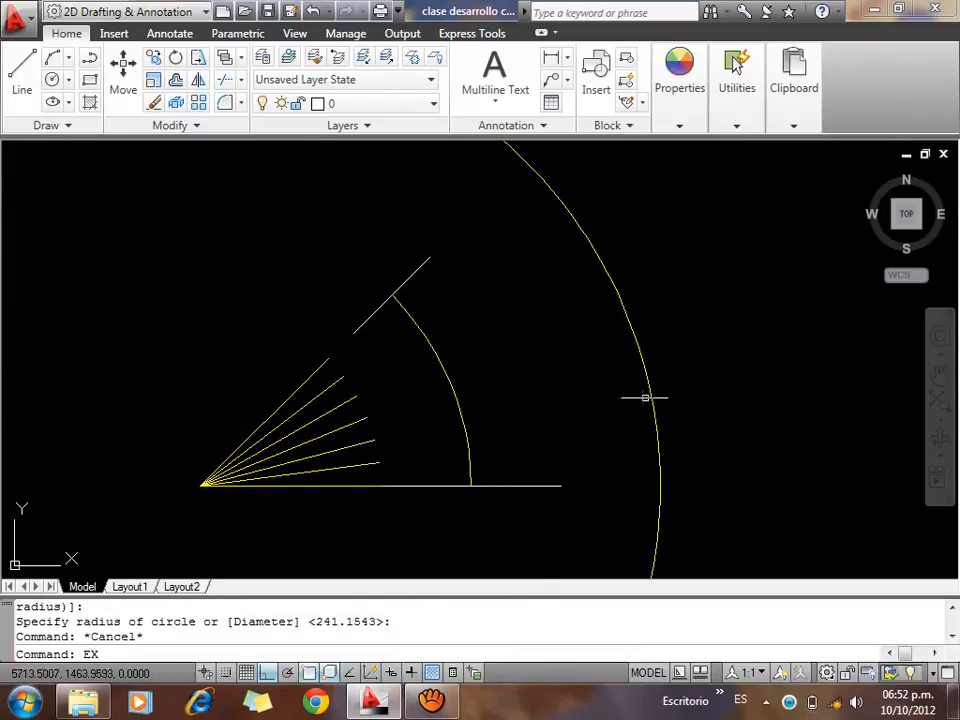
Extend the five intermediate radial lines of the fan out to the large construction circle
key("Return")
left_click(668, 396)
left_click(630, 424)
key("Return")
left_click(392, 468)
left_click(363, 415)
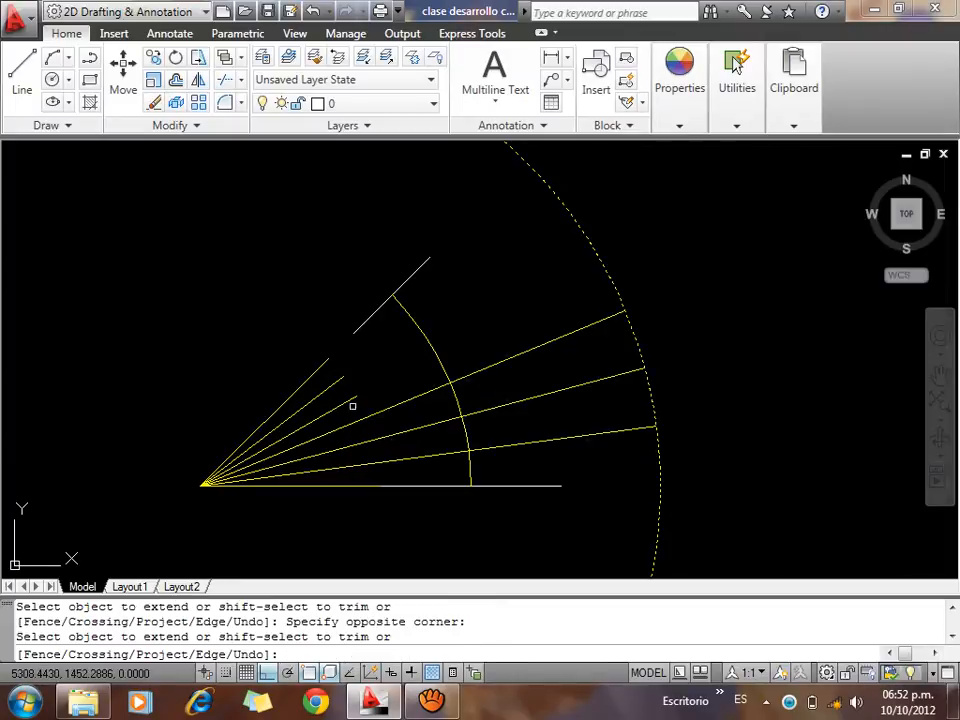
left_click(336, 384)
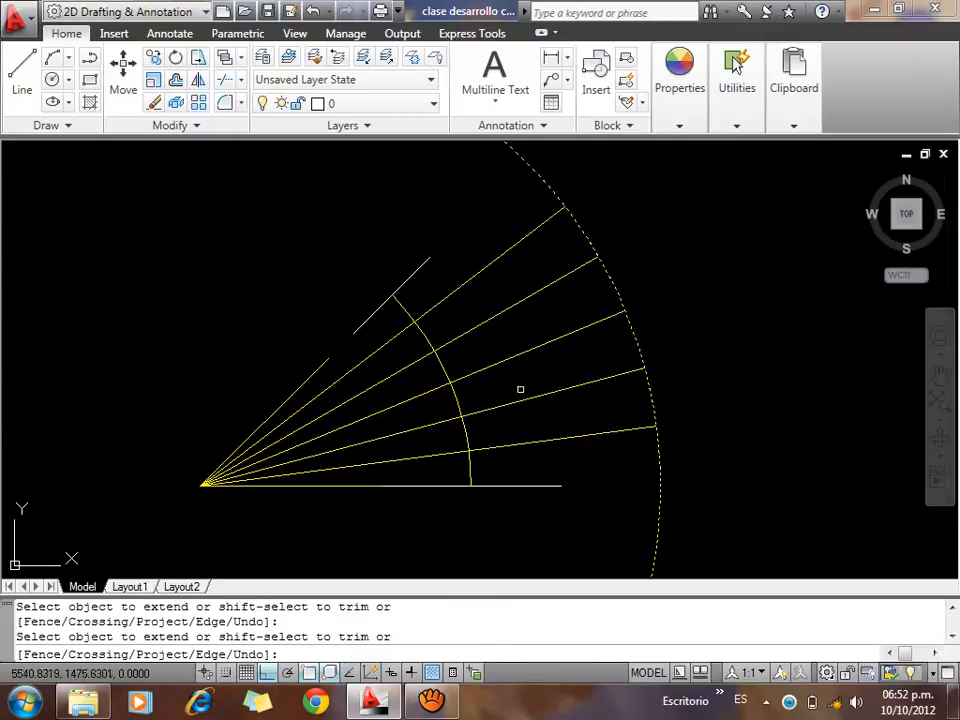
key("Escape")
Erase the large construction circle around the fan
left_click(660, 345)
left_click(607, 342)
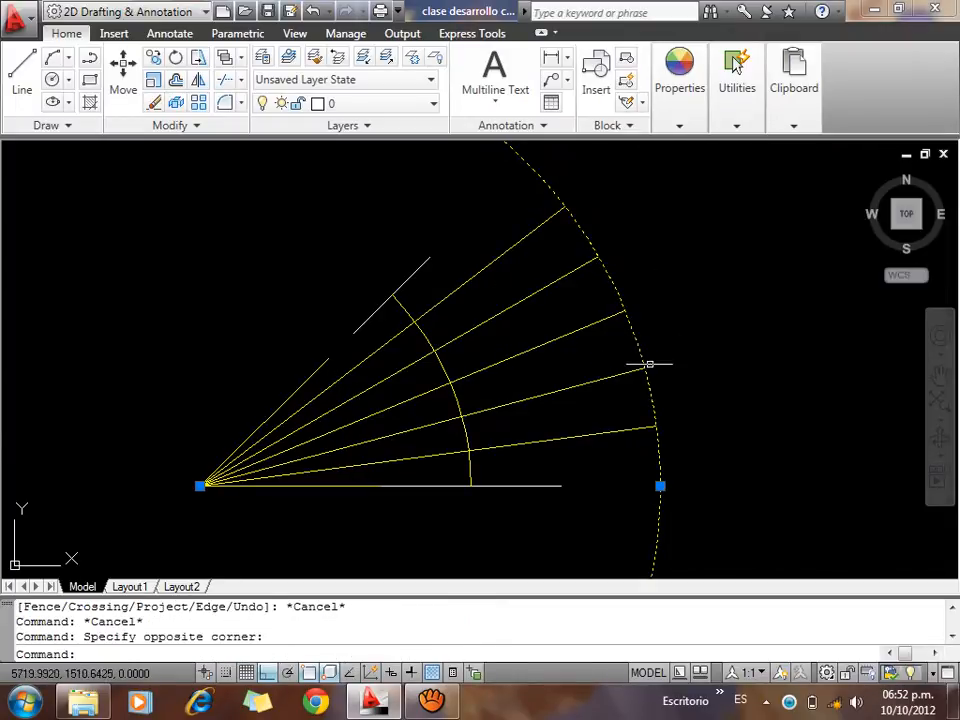
key("Delete")
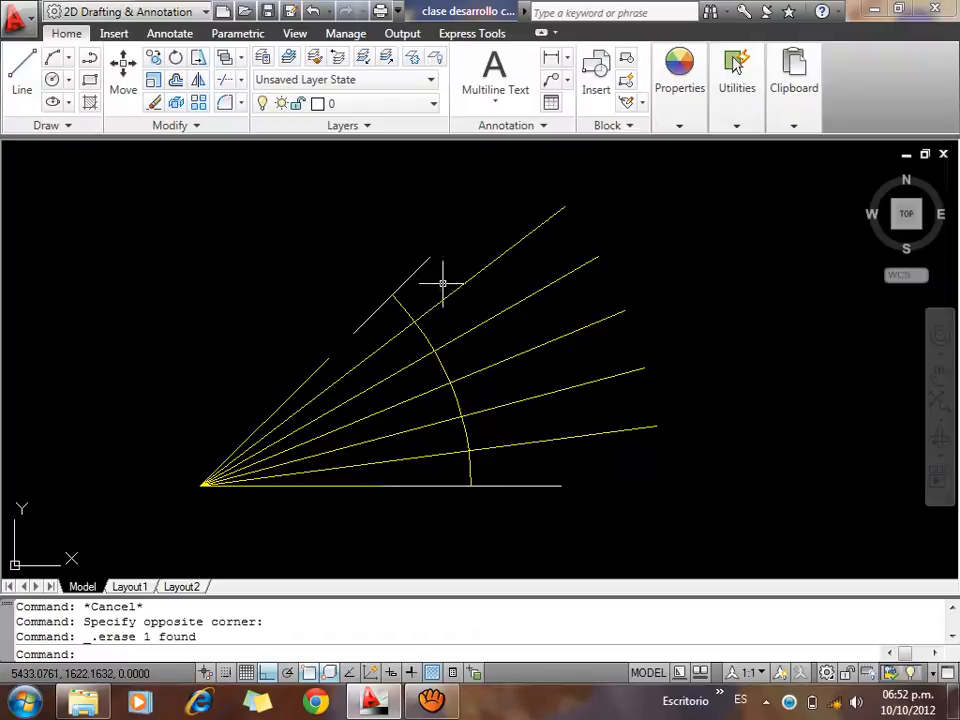
Erase the second and fourth of the five extended radial lines, counting up from the horizontal line
left_click(590, 400)
left_click(568, 379)
key("Delete")
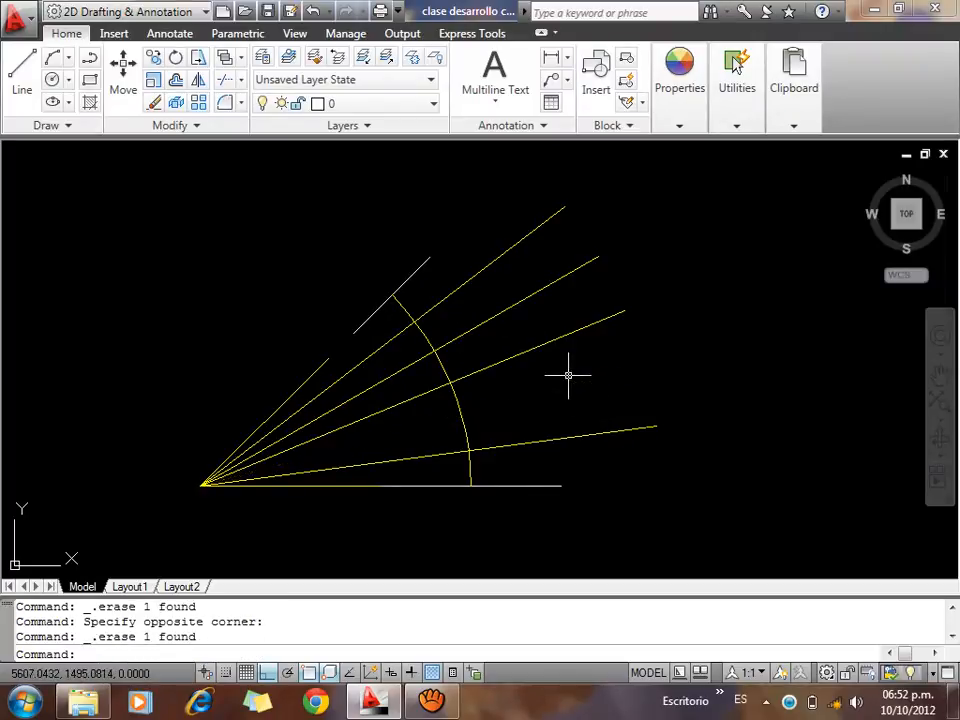
left_click(565, 297)
left_click(536, 274)
key("Delete")
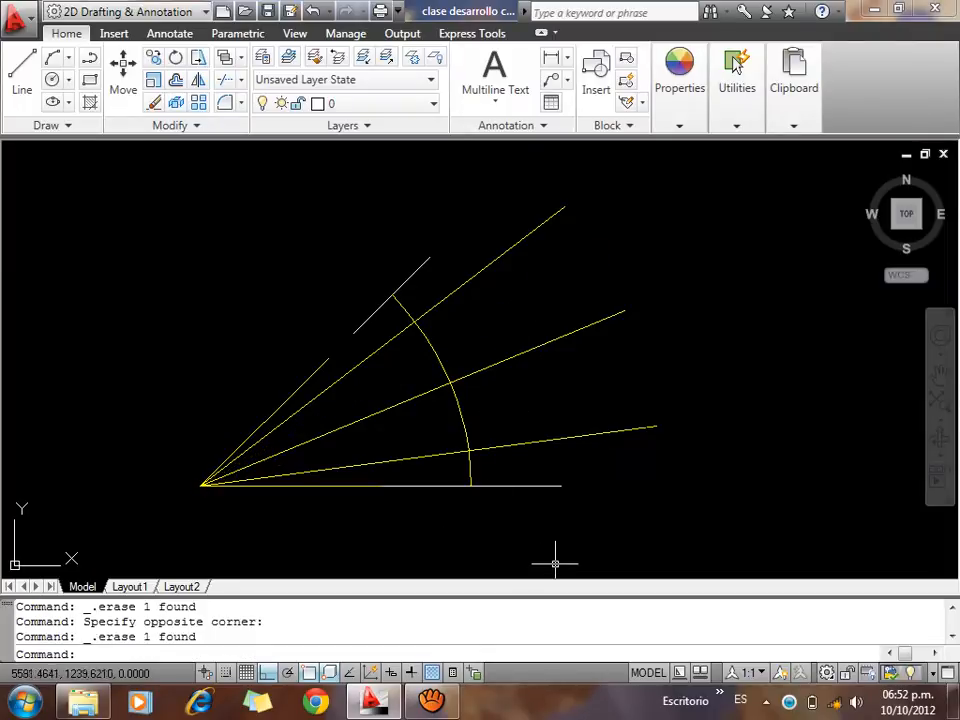
Copy the cone's divided base circle and the base line above it straight down, using the circle's centre as base point
middle_click_drag(467, 551, 211, 558)
scroll(373, 482, "down", 2)
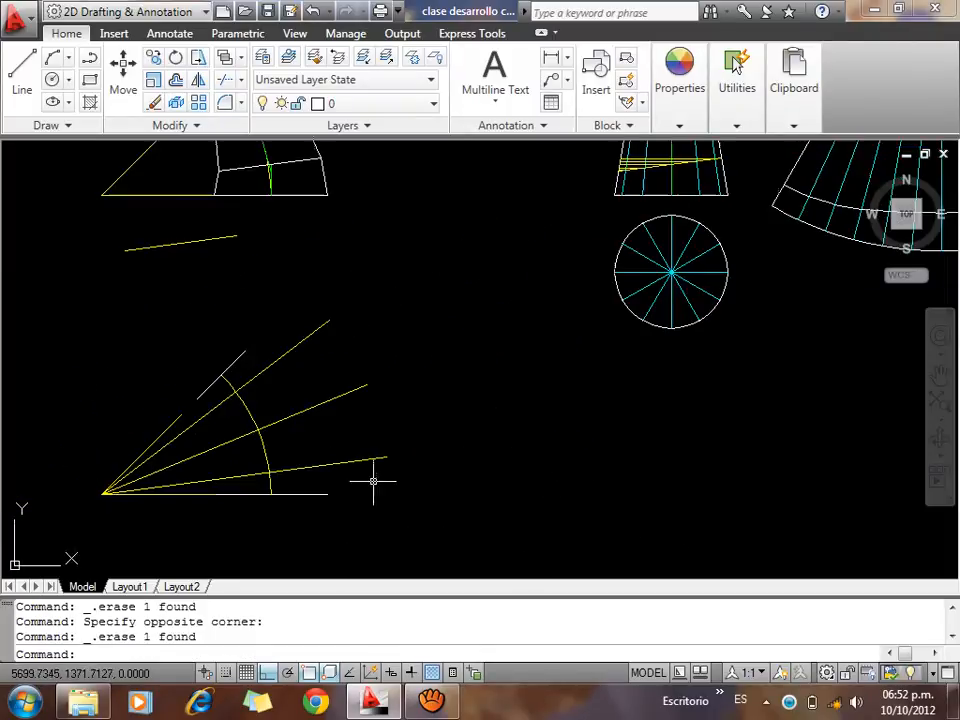
scroll(767, 307, "up", 1)
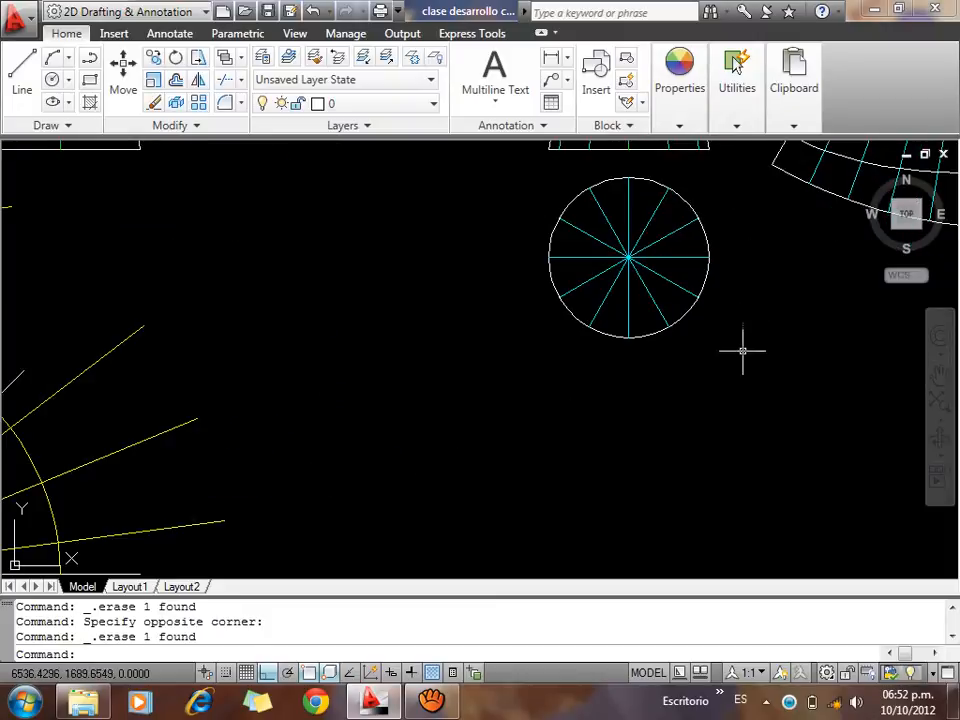
left_click(744, 349)
left_click(548, 191)
left_click(616, 148)
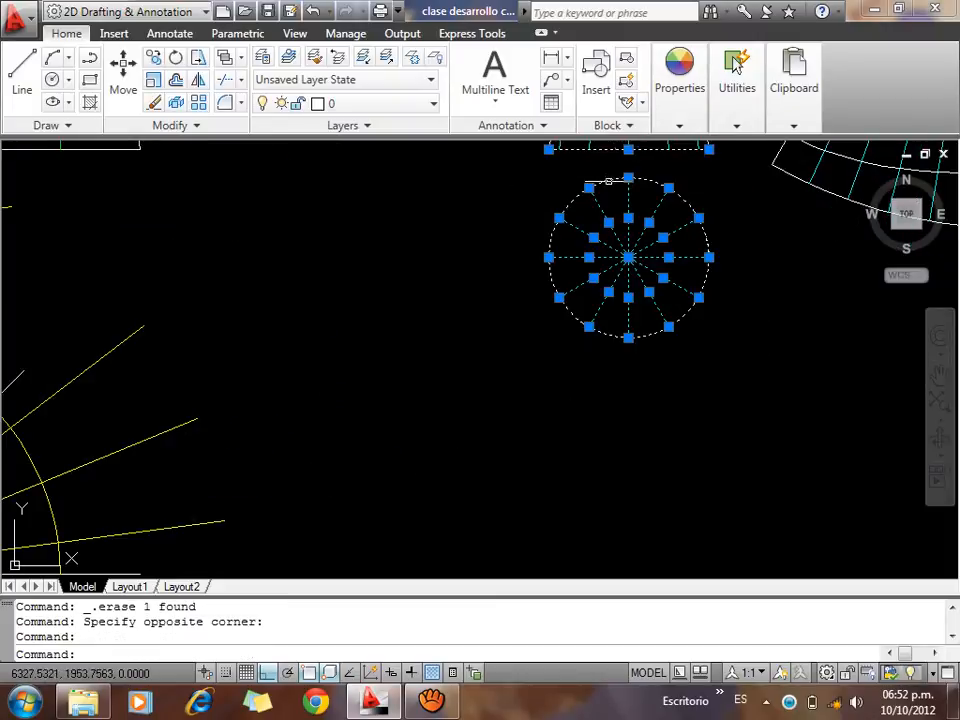
type("CO")
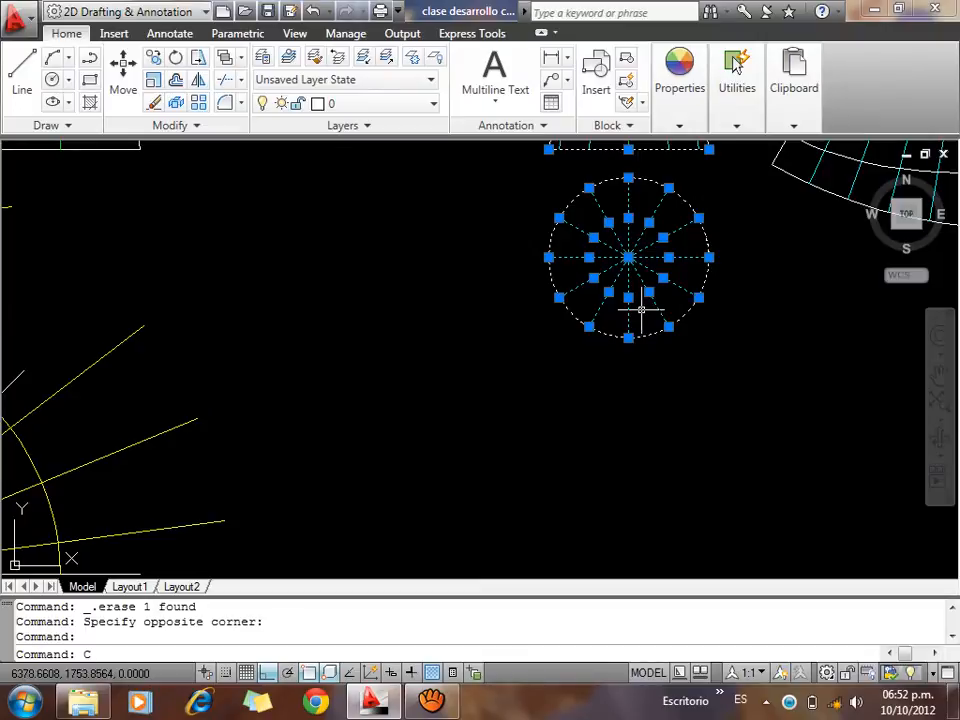
key("Return")
left_click(629, 258)
scroll(629, 258, "down", 3)
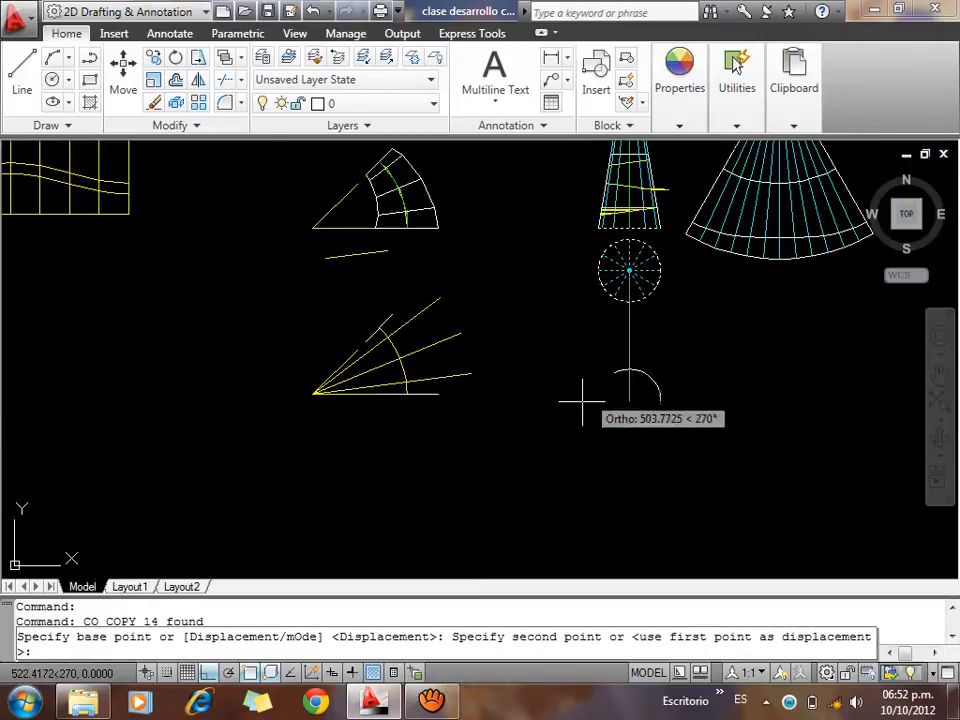
left_click(561, 467)
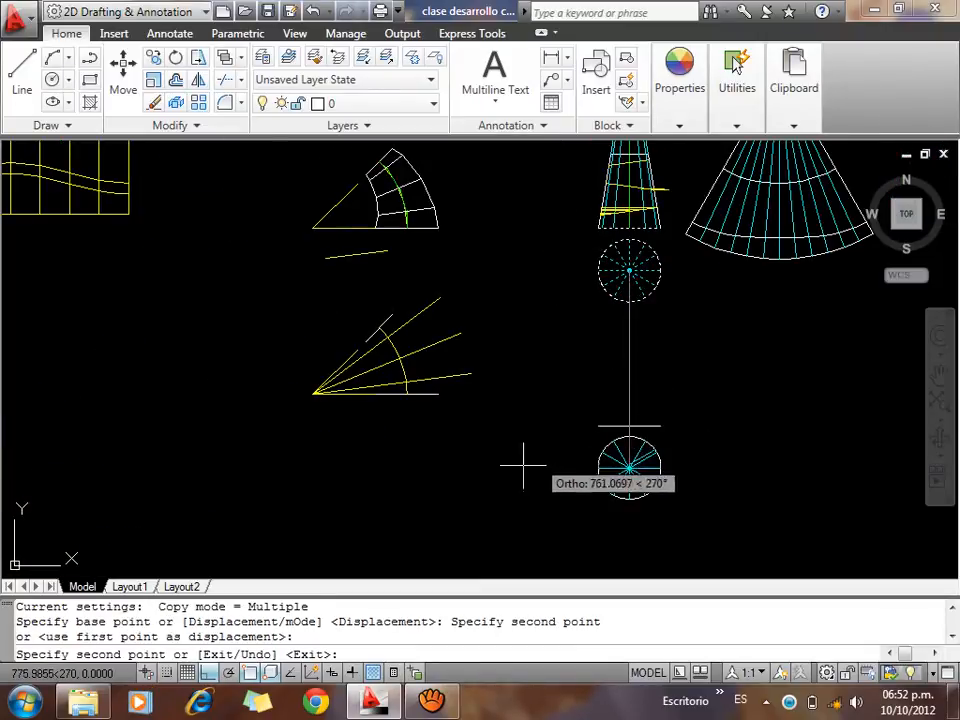
key("Escape")
Move the whole fan of radial lines and its arc down and to the right with Ortho off, and turn Ortho back on
left_click(484, 476)
left_click(286, 313)
type("M")
key("Return")
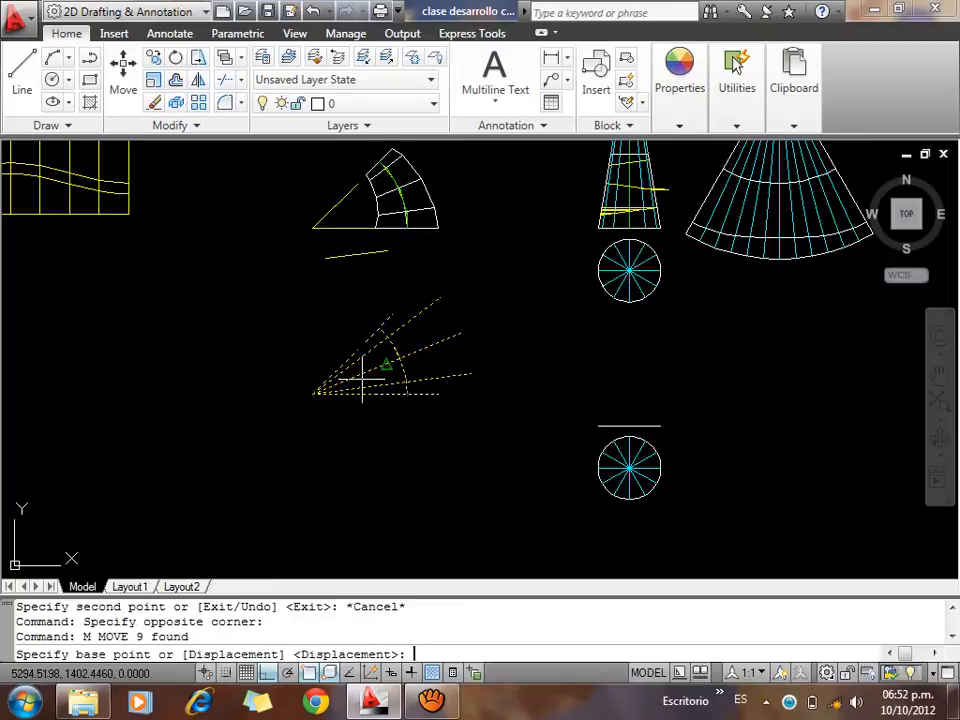
key("F8")
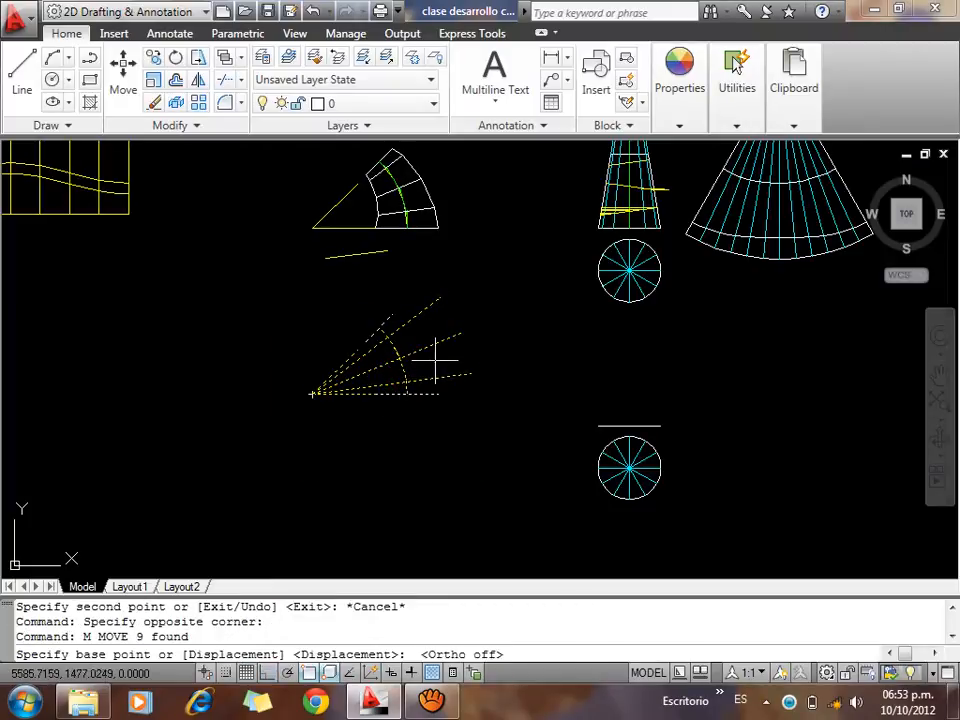
left_click(435, 359)
left_click(481, 456)
key("F8")
scroll(650, 483, "up", 3)
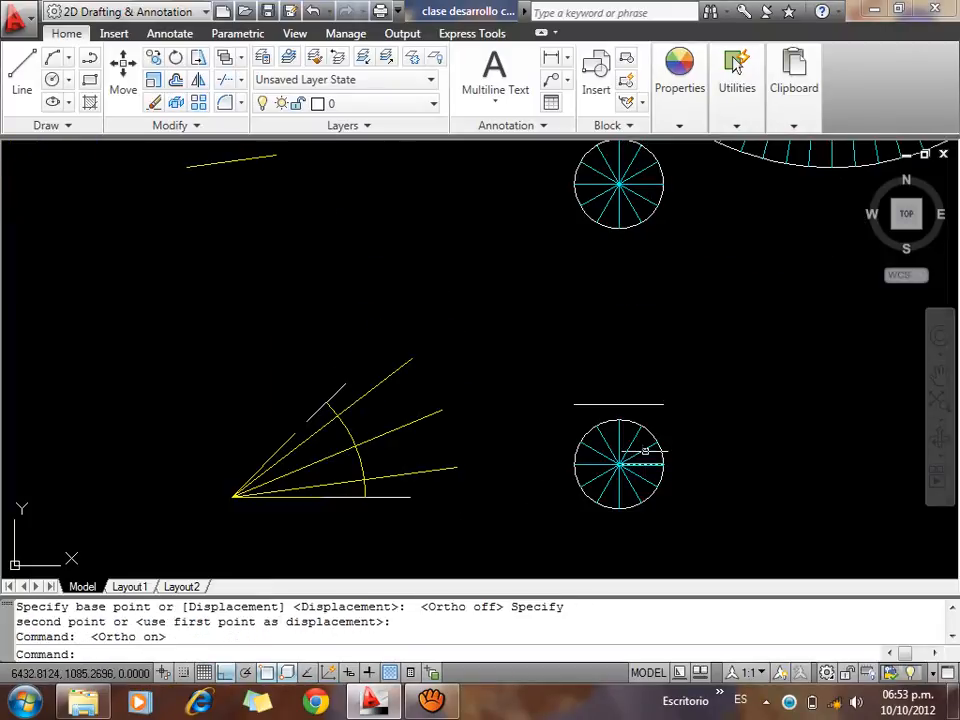
scroll(615, 396, "down", 5)
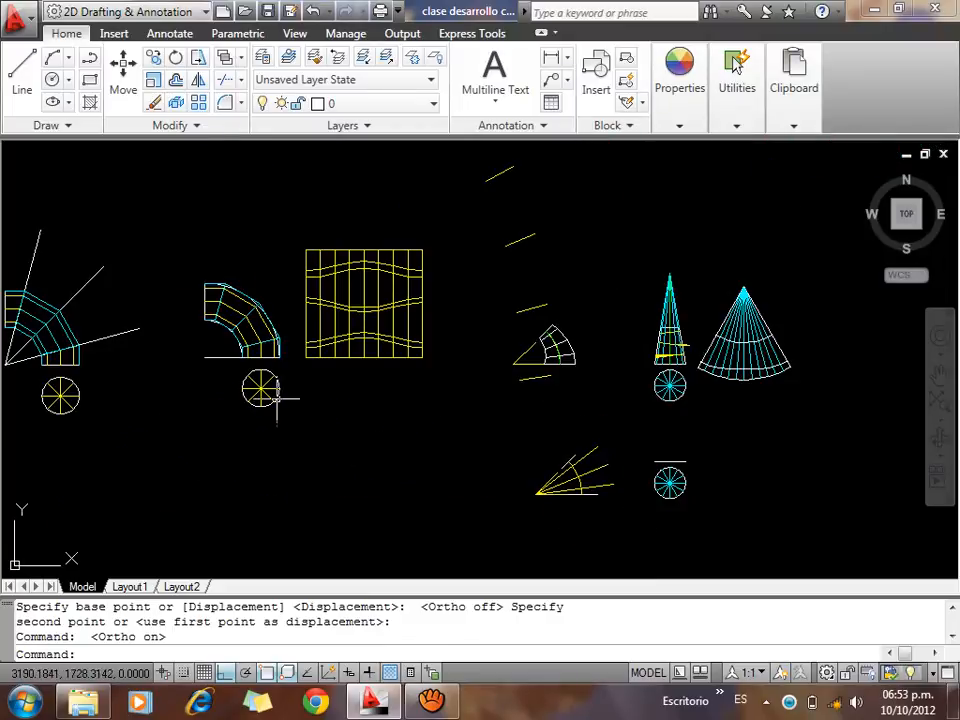
scroll(682, 447, "up", 5)
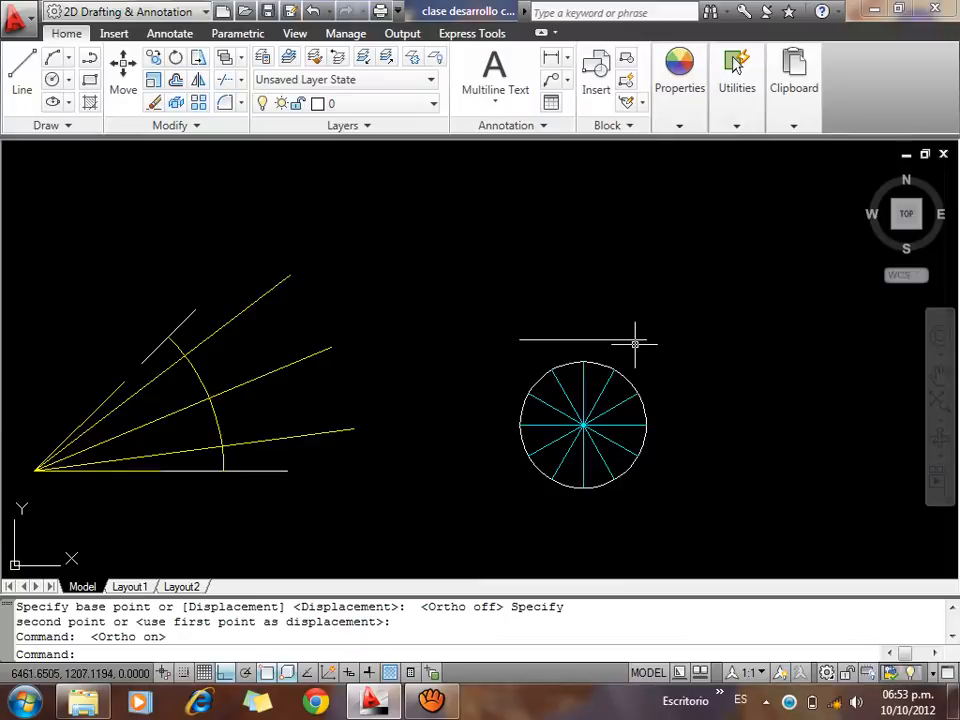
scroll(259, 455, "up", 4)
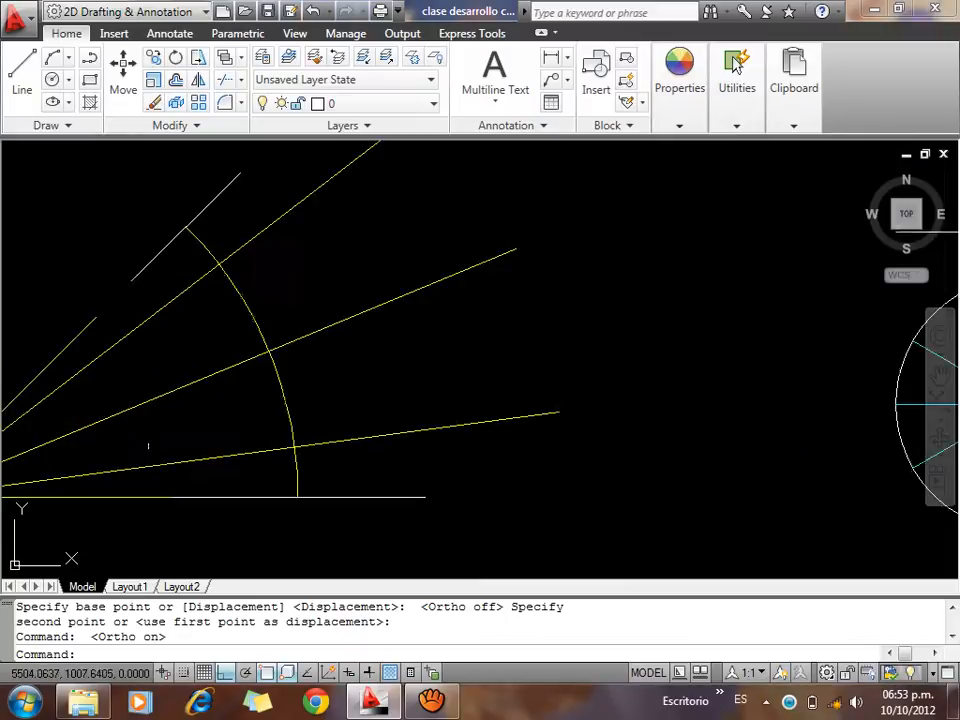
scroll(422, 443, "down", 1)
scroll(443, 461, "up", 2)
type("l")
key("Return")
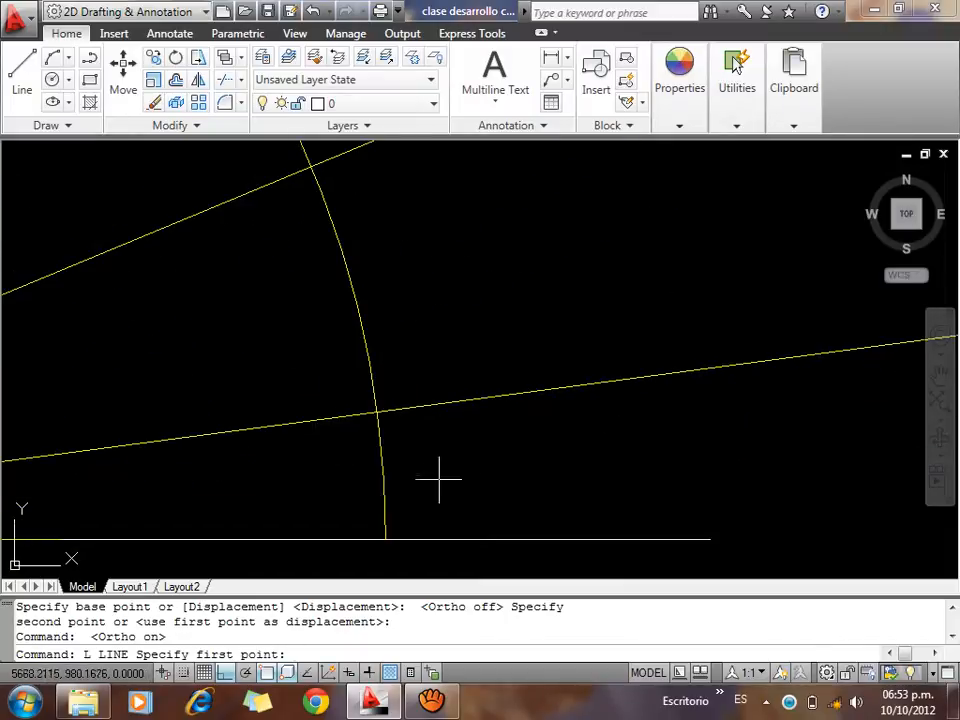
key("Escape")
key("Escape")
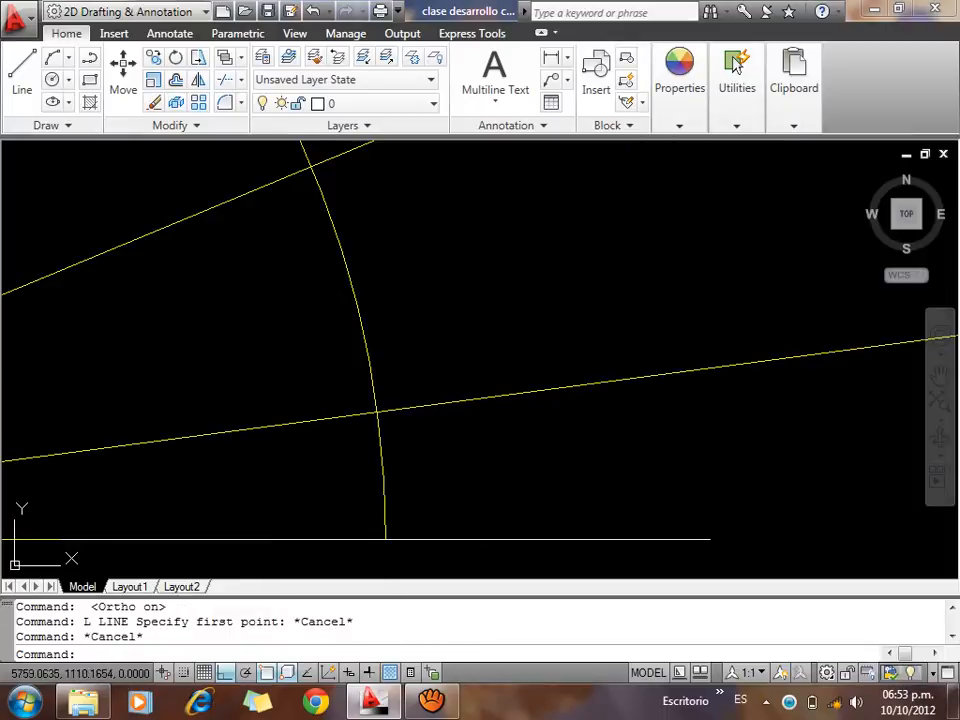
Set the current object colour to Cyan
left_click(680, 90)
left_click(680, 149)
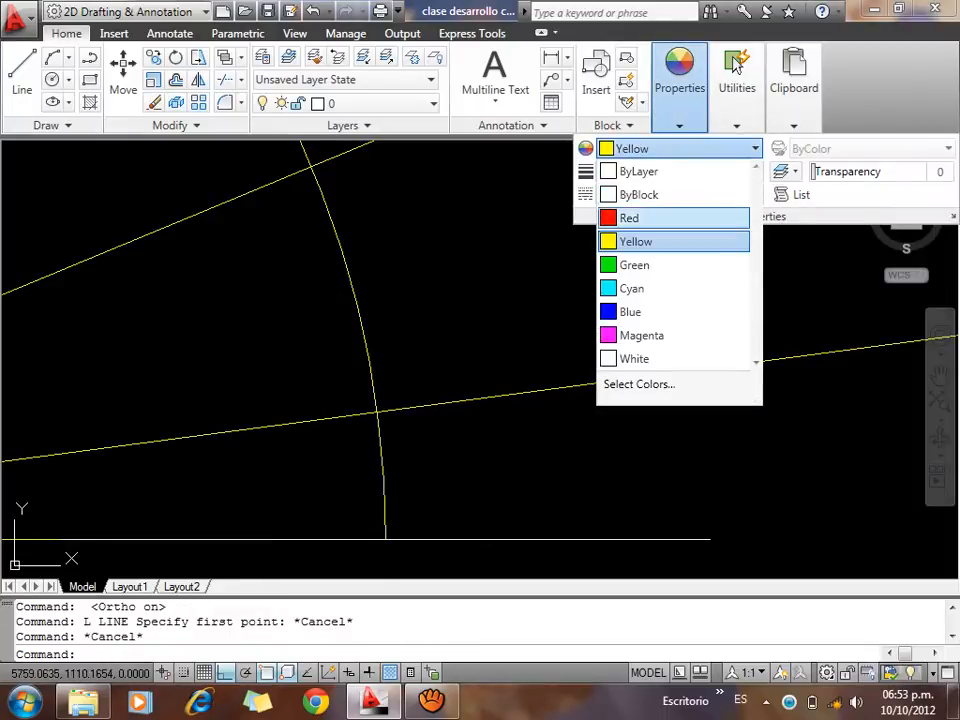
left_click(631, 288)
key("Escape")
key("Escape")
Draw a vertical line upward from the arc's endpoint on the horizontal line, ending past the lowest extended radial line
type("l")
key("Return")
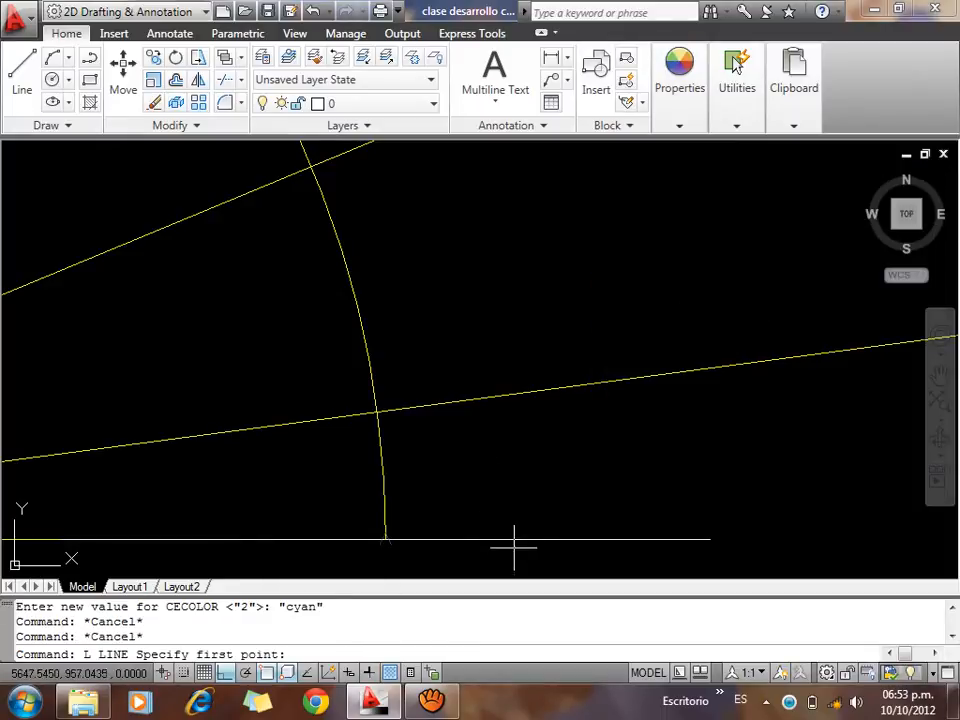
left_click(413, 540)
left_click(418, 343)
key("Escape")
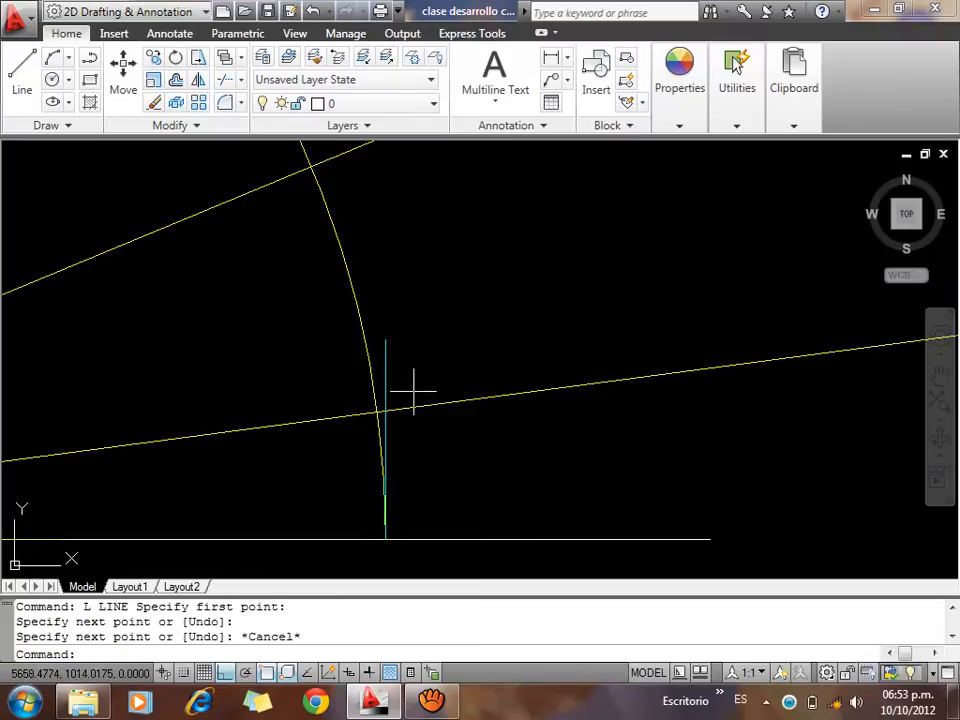
Trim the part of the vertical cyan line that projects above the lowest extended radial line
type("tr")
key("Return")
key("Return")
left_click(385, 380)
key("Escape")
key("Escape")
scroll(460, 450, "down", 3)
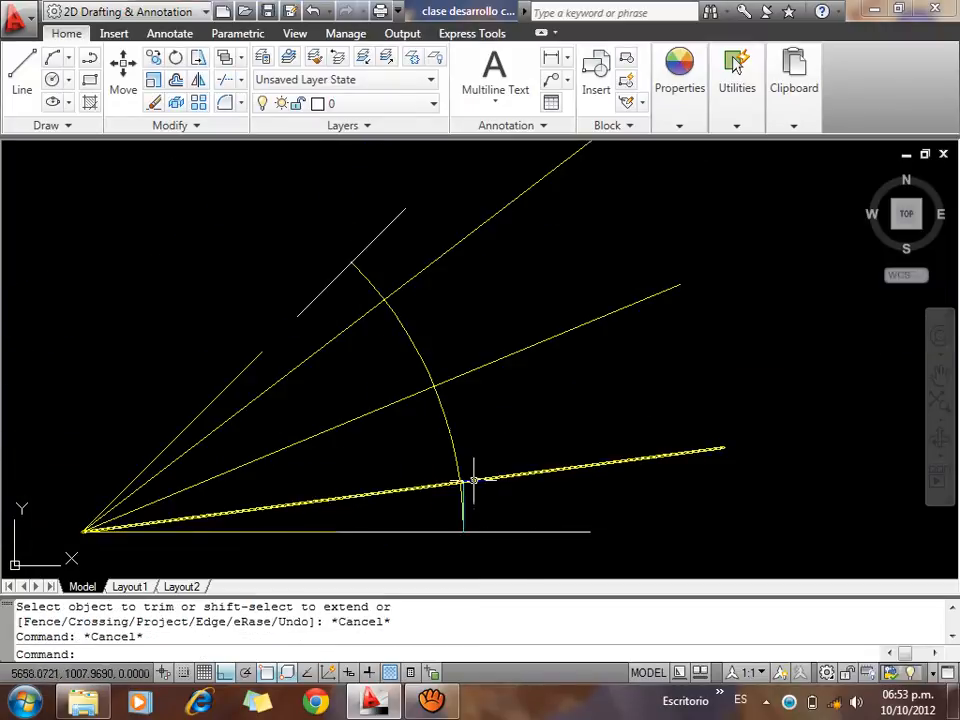
Draw a line from the upper end of the vertical cyan segment tangent to the yellow arc
scroll(467, 485, "up", 4)
type("l")
key("Return")
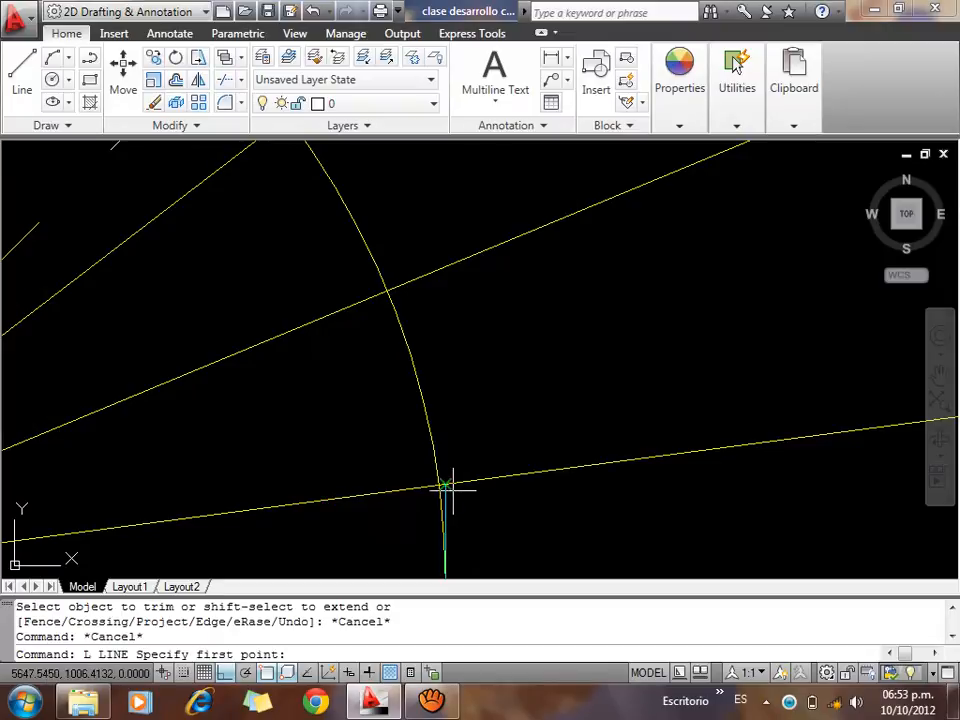
left_click(445, 487)
right_click(444, 379, "shift")
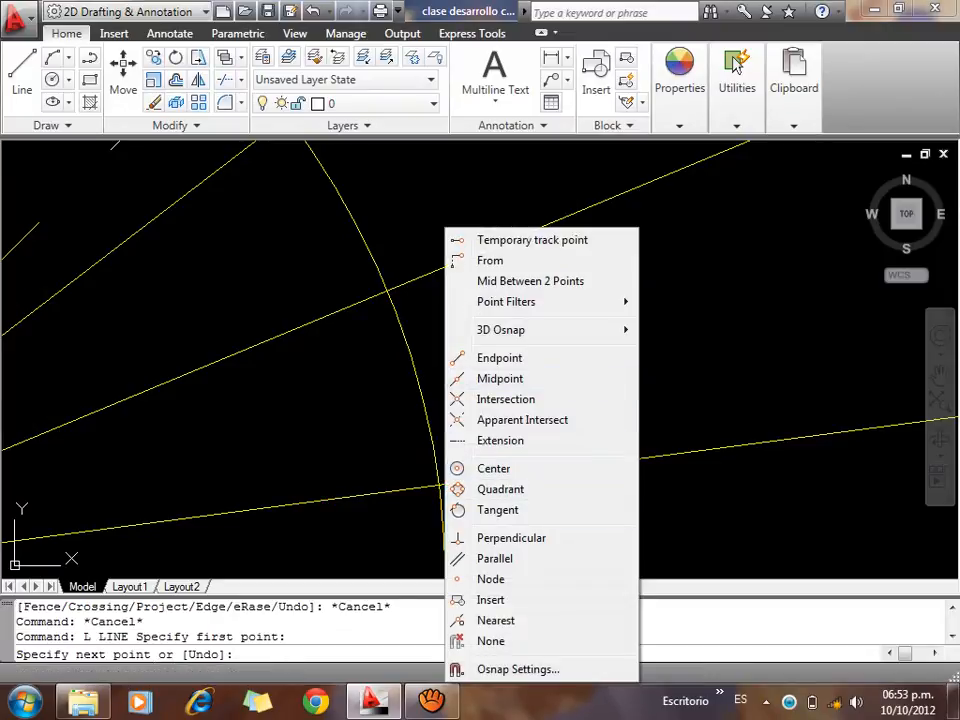
left_click(505, 538)
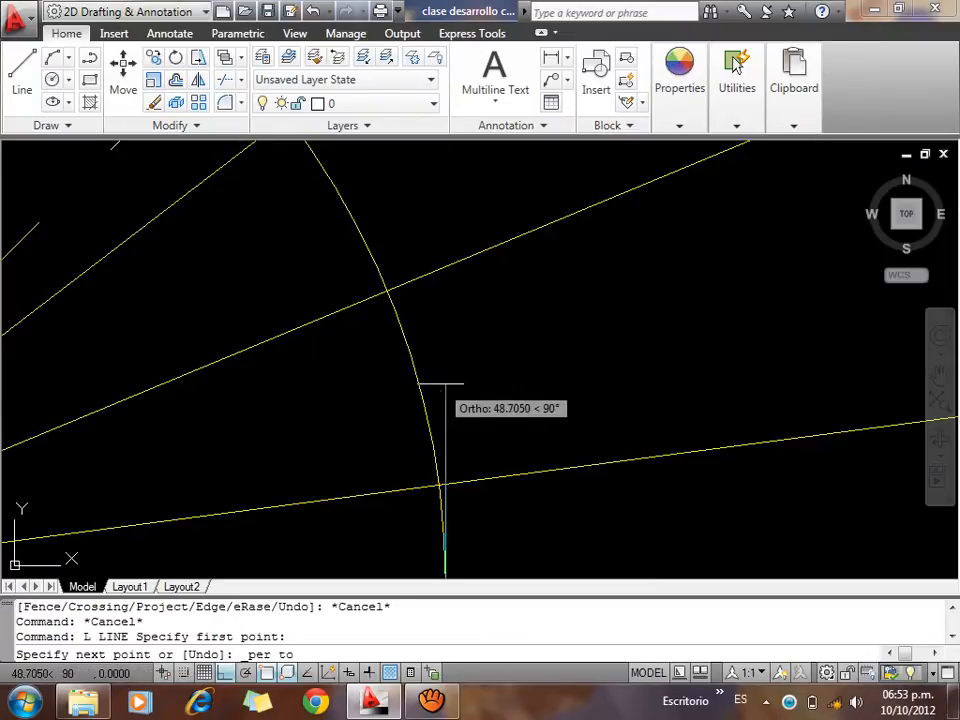
left_click(441, 385)
right_click(442, 382, "shift")
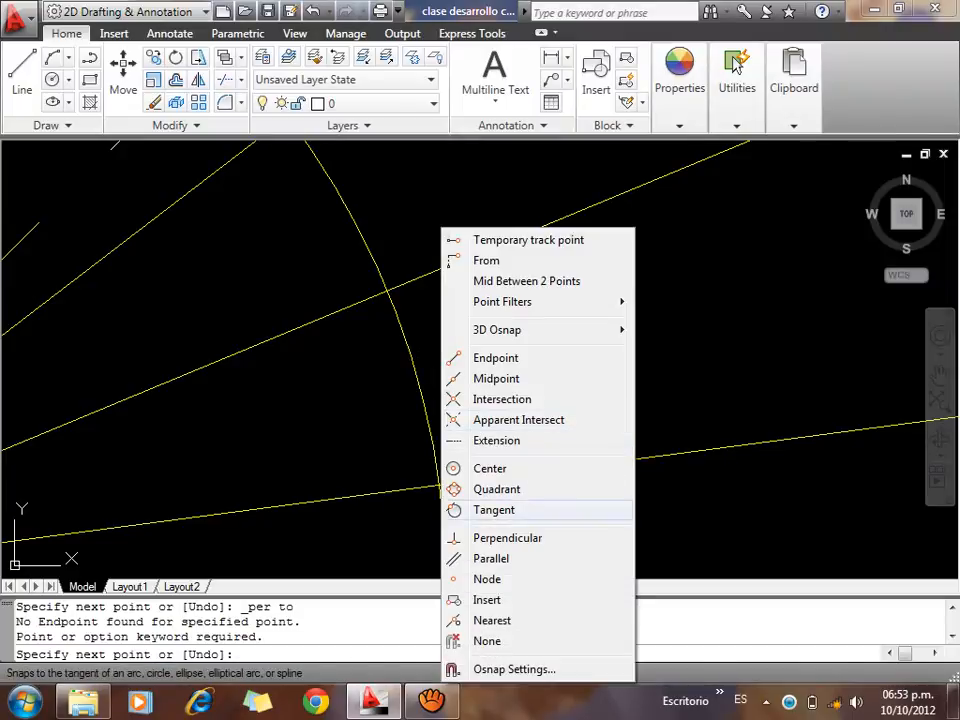
left_click(482, 510)
key("Escape")
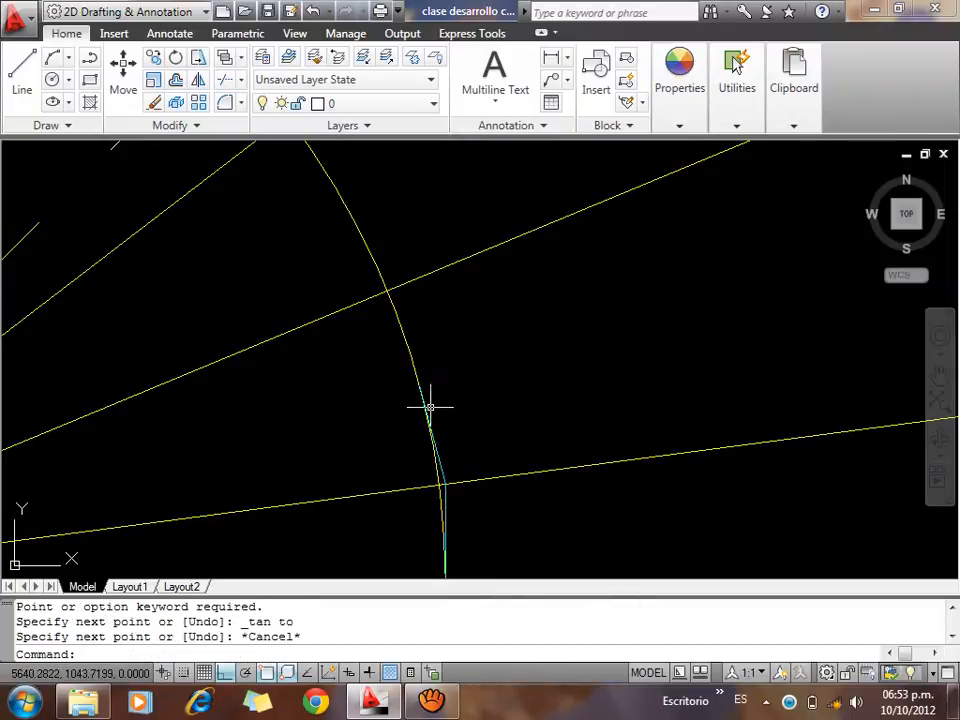
Extend the cyan tangent line up to the middle radial line of the fan
type("EX")
key("Return")
key("Return")
left_click(424, 402)
key("Escape")
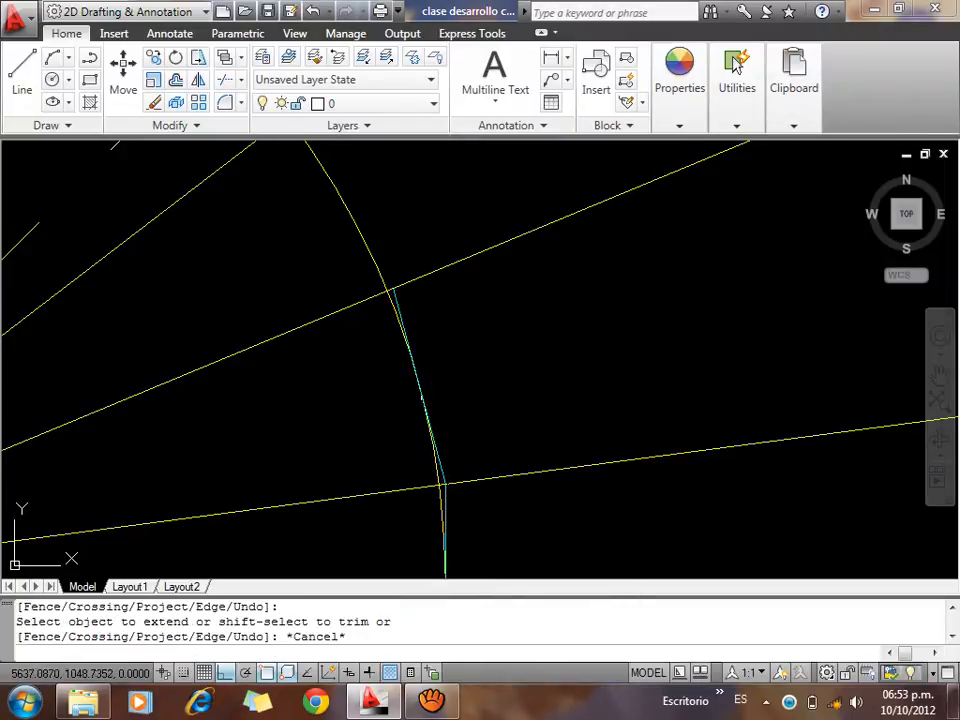
scroll(542, 435, "down", 5)
scroll(492, 400, "up", 4)
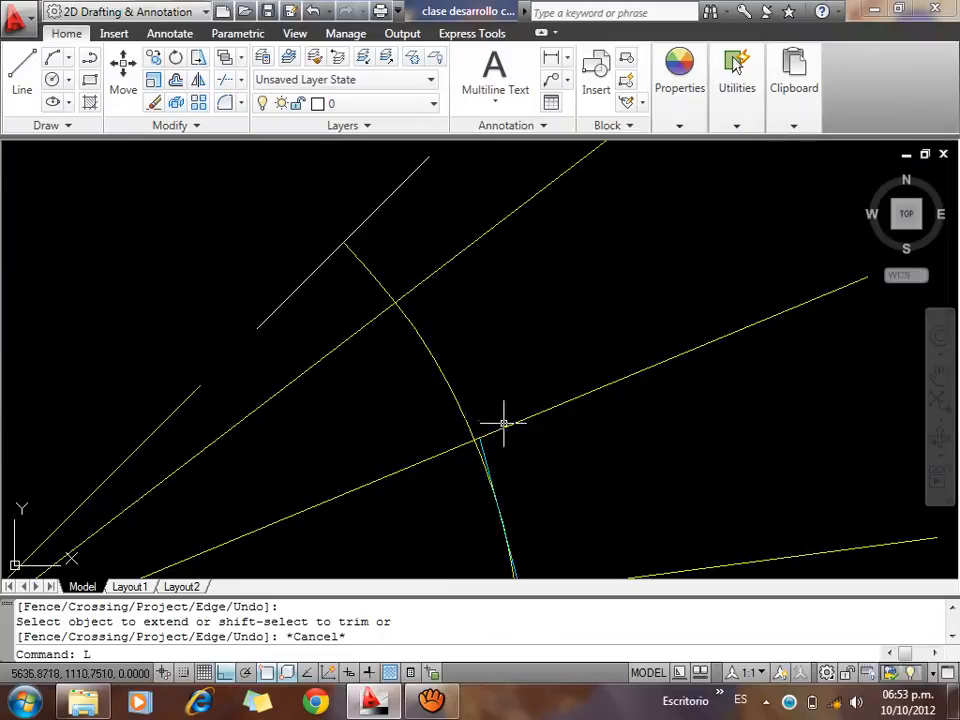
Draw a line from the end of the cyan segment on the middle radial line tangent to the yellow arc above it
type("L")
key("Return")
left_click(480, 440)
right_click(460, 230, "shift")
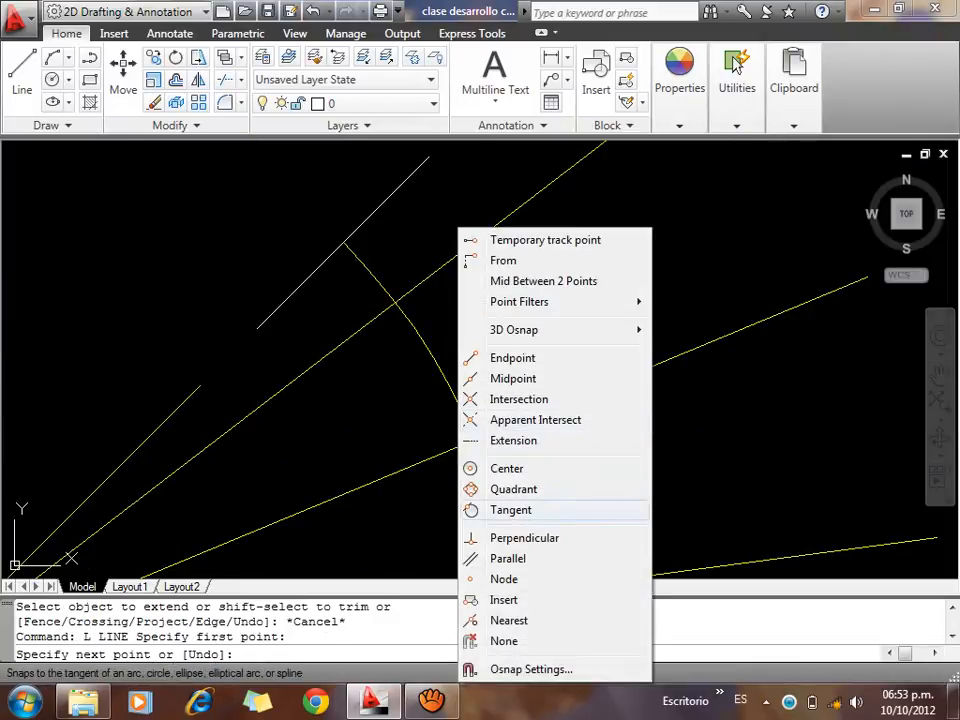
left_click(510, 510)
left_click(446, 378)
key("Return")
Extend the new cyan tangent line up to the highest of the three long extended radial lines
type("EX")
key("Return")
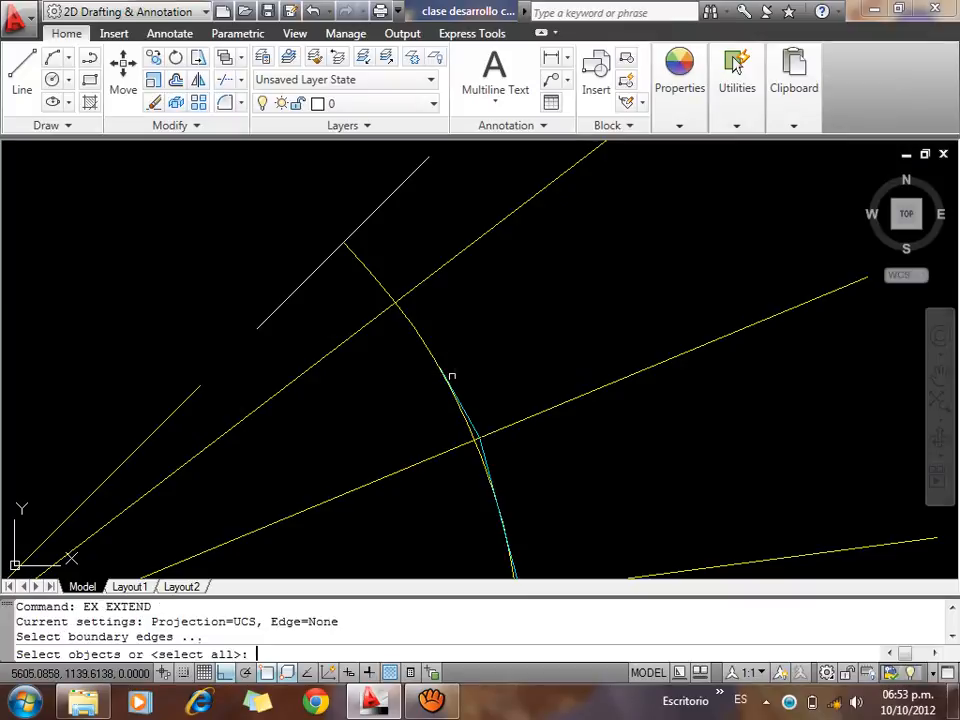
key("Return")
left_click(451, 379)
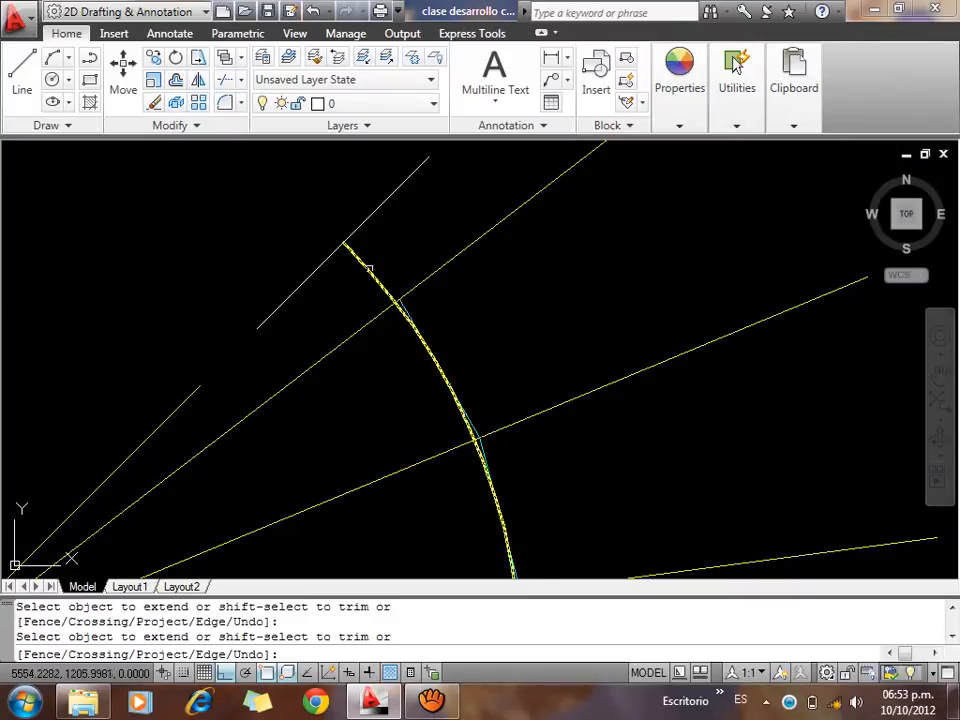
key("Escape")
Draw the last cyan line from the tangent's end on the highest long radial line, tangent to the arc at its 45-degree end
scroll(379, 266, "up", 3)
type("L")
key("Return")
left_click(412, 331)
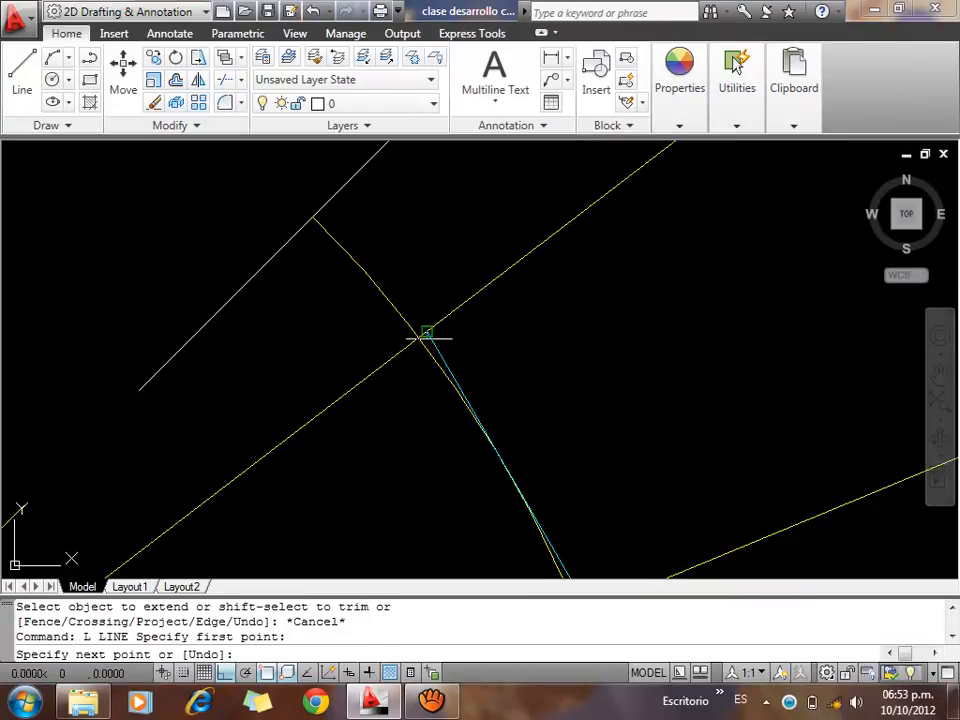
right_click(407, 229, "shift")
left_click(460, 510)
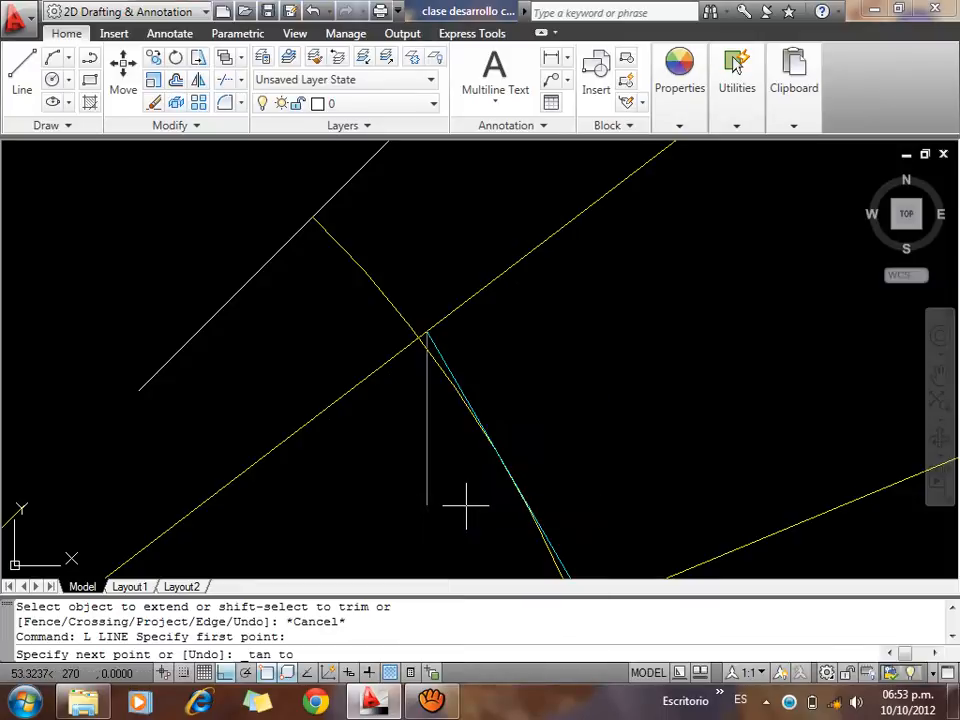
left_click(463, 500)
right_click(462, 490, "shift")
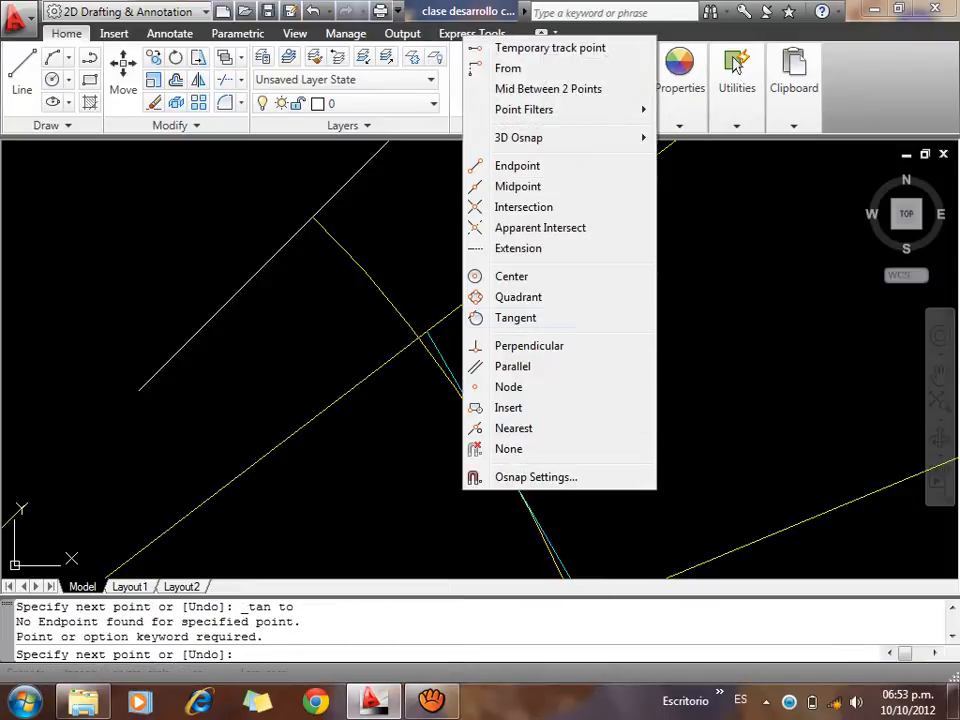
left_click(510, 317)
key("Escape")
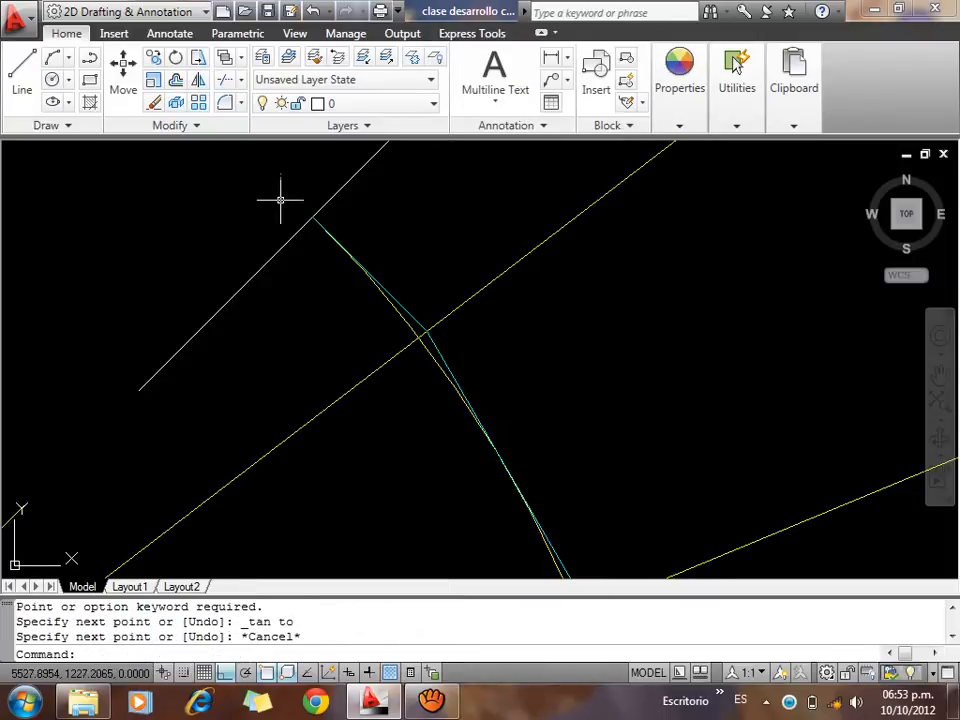
Draw a circle centred at the arc's lower endpoint with its radius reaching the upper end of the vertical cyan segment
scroll(339, 221, "down", 3)
scroll(338, 252, "down", 2)
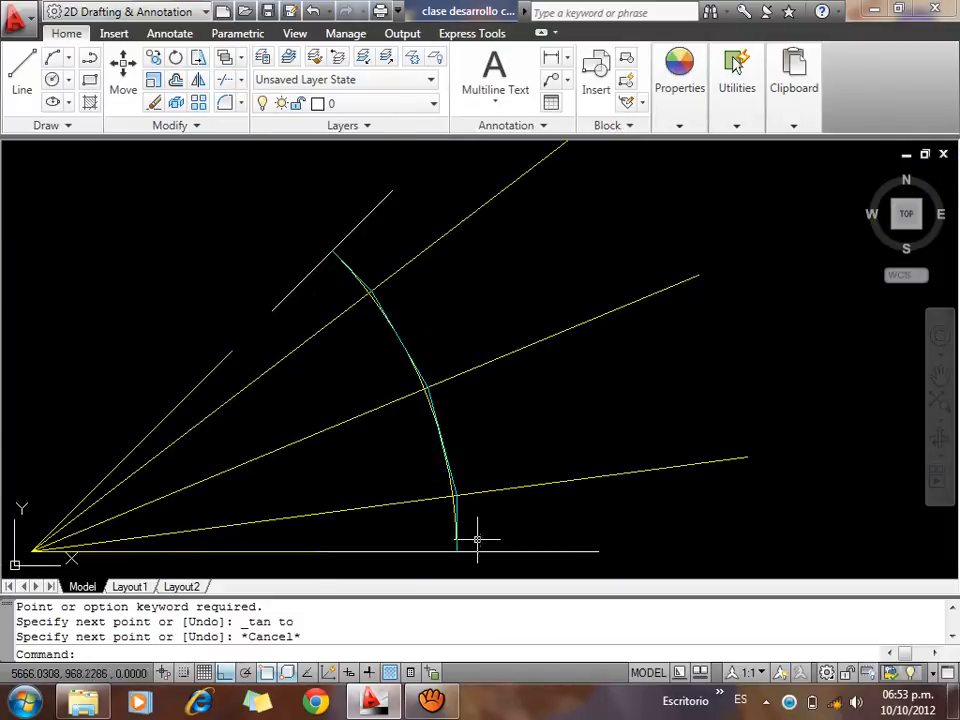
scroll(371, 446, "up", 3)
scroll(351, 487, "down", 2)
type("c")
key("Return")
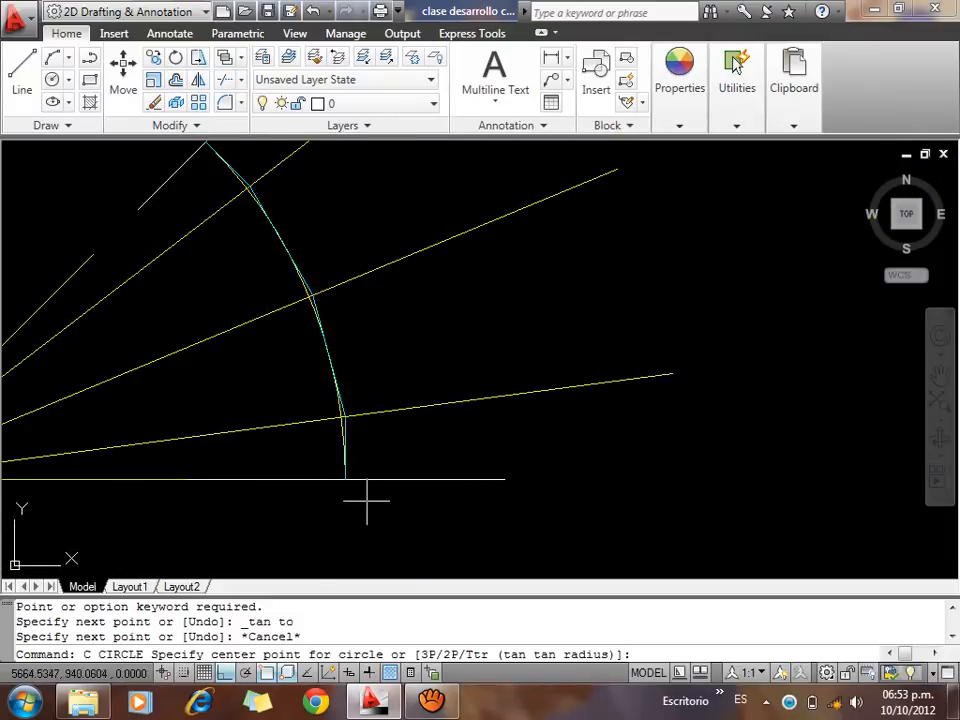
left_click(351, 477)
left_click(350, 423)
Move the circle by its centre to the midpoint of the horizontal line above the copied divided base circle
left_click(410, 452)
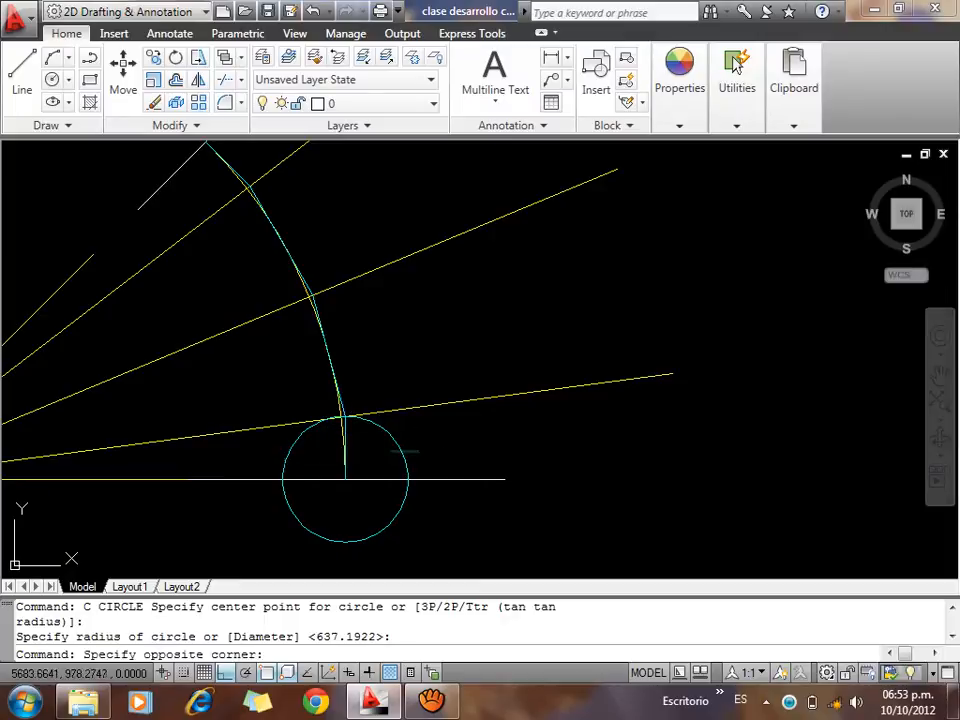
left_click(377, 468)
left_click(345, 481)
scroll(180, 445, "down", 2)
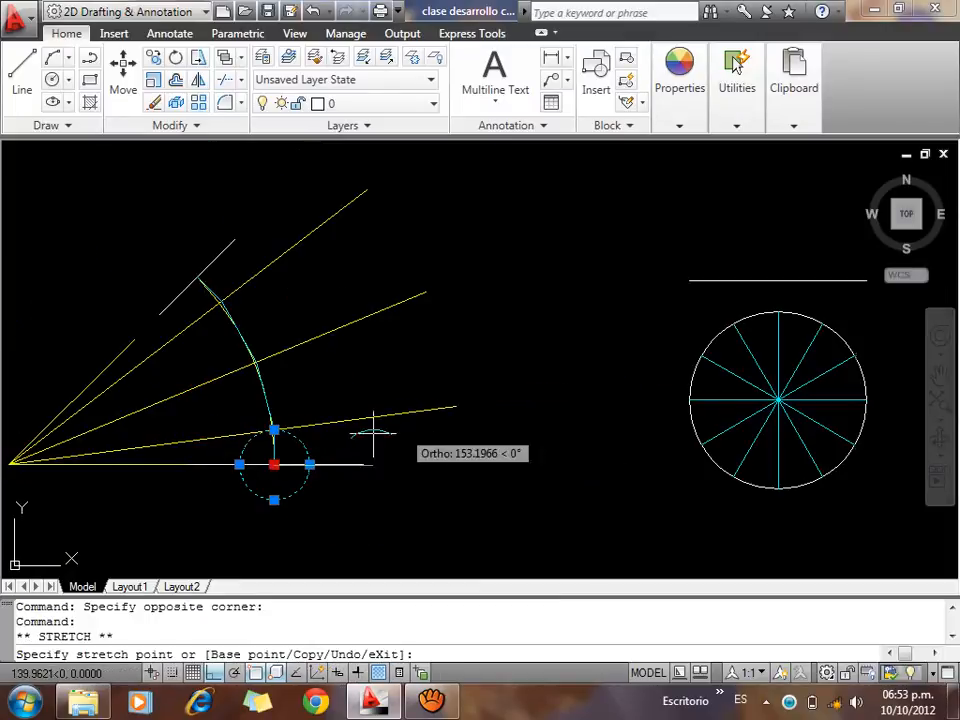
left_click(778, 280)
key("Escape")
Draw a vertical axis line about 280 units long upward from the midpoint of the horizontal base line
scroll(643, 403, "down", 5)
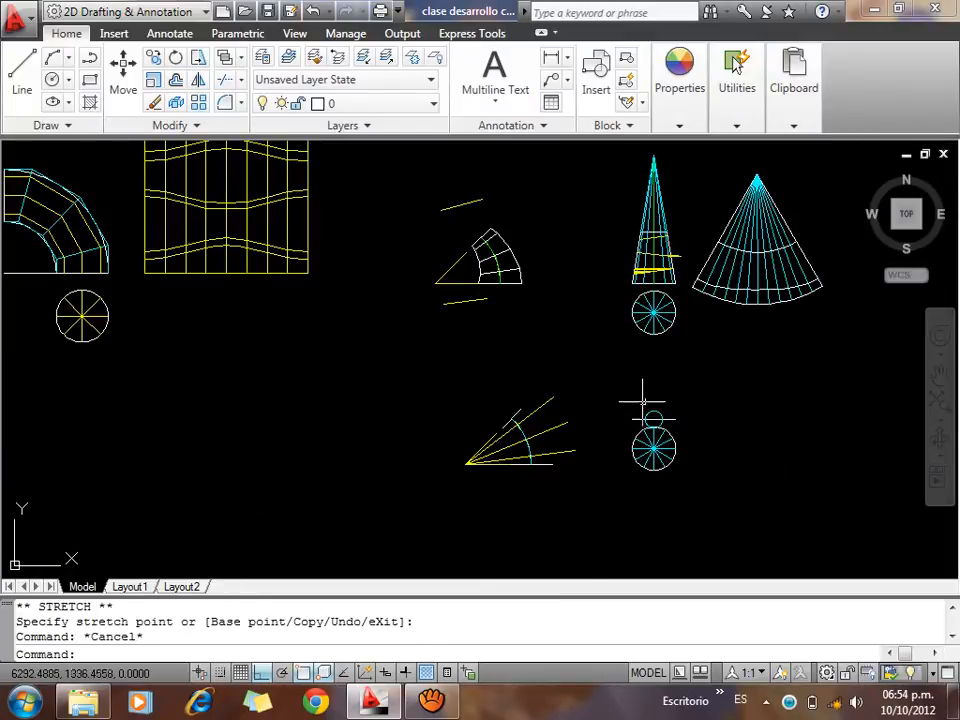
scroll(662, 413, "up", 4)
type("L")
key("Return")
left_click(653, 484)
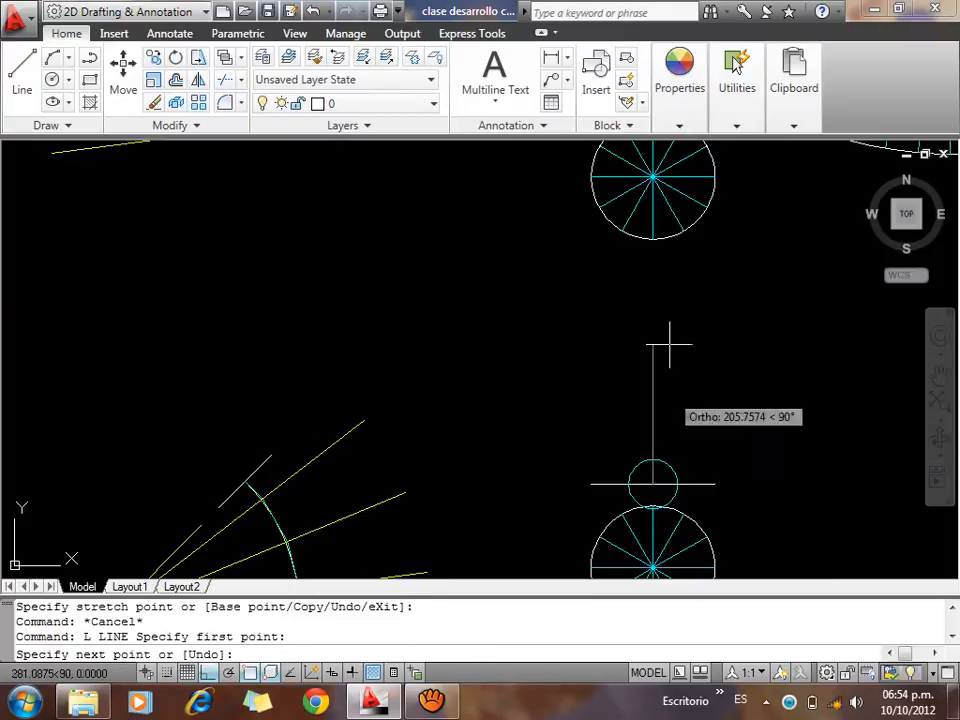
left_click(684, 294)
key("Escape")
Move the divided base circle, base line, small circle and vertical axis straight down, clear of the original cone views
scroll(660, 420, "down", 3)
left_click(707, 396)
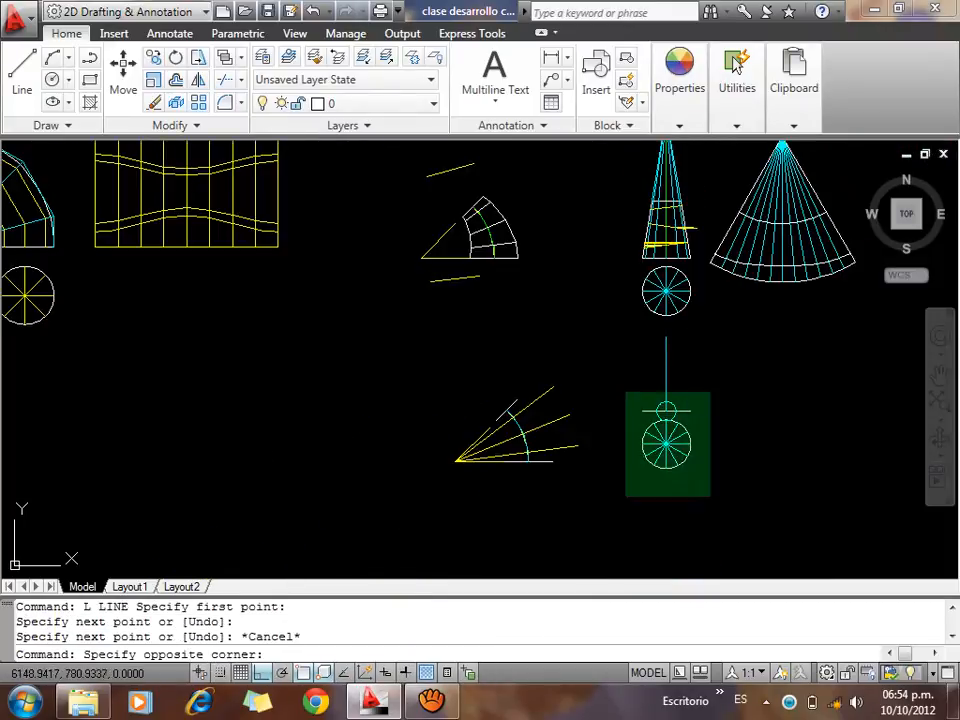
left_click(626, 493)
type("M")
key("Return")
left_click(666, 437)
left_click(735, 506)
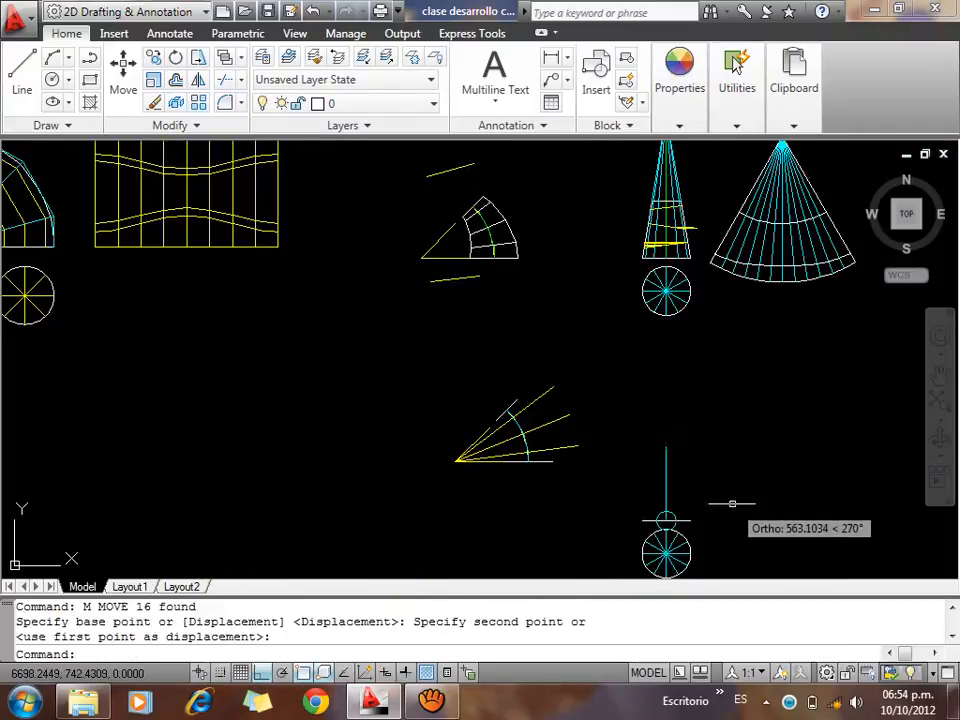
Draw a horizontal line rightward from the small circle's top point on the axis, and erase the circle
scroll(680, 528, "up", 3)
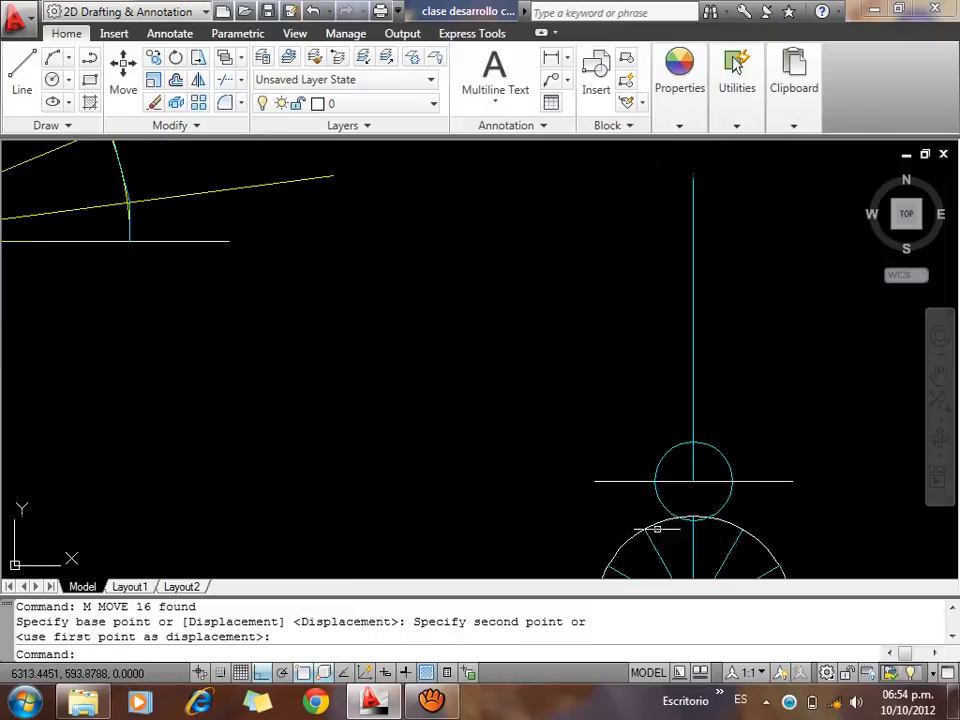
type("L")
key("Return")
left_click(693, 445)
scroll(690, 460, "down", 2)
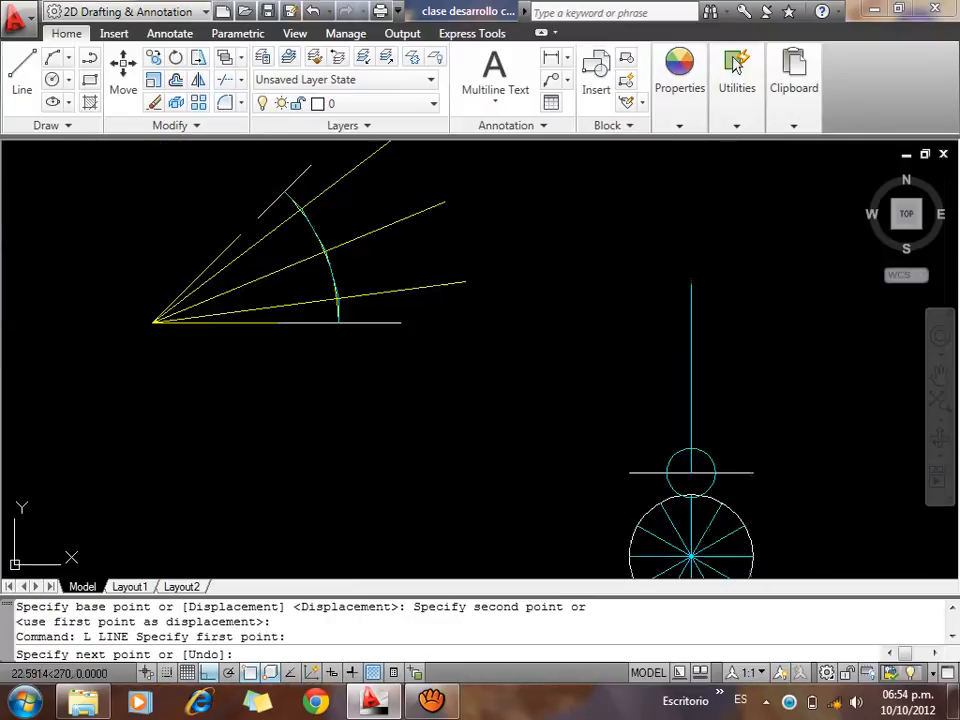
left_click(840, 449)
key("Escape")
left_click(671, 460)
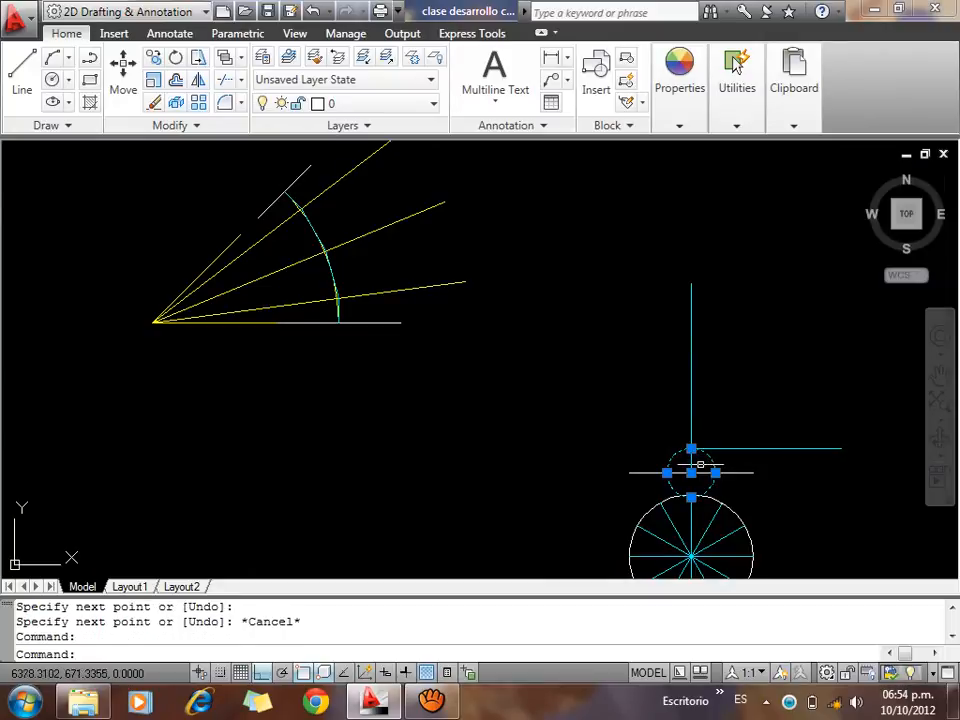
key("Delete")
Draw a circle centred at the cyan vertex on the lowest extended radial line, passing through the vertex on the middle radial line
scroll(331, 246, "up", 4)
type("C")
key("Return")
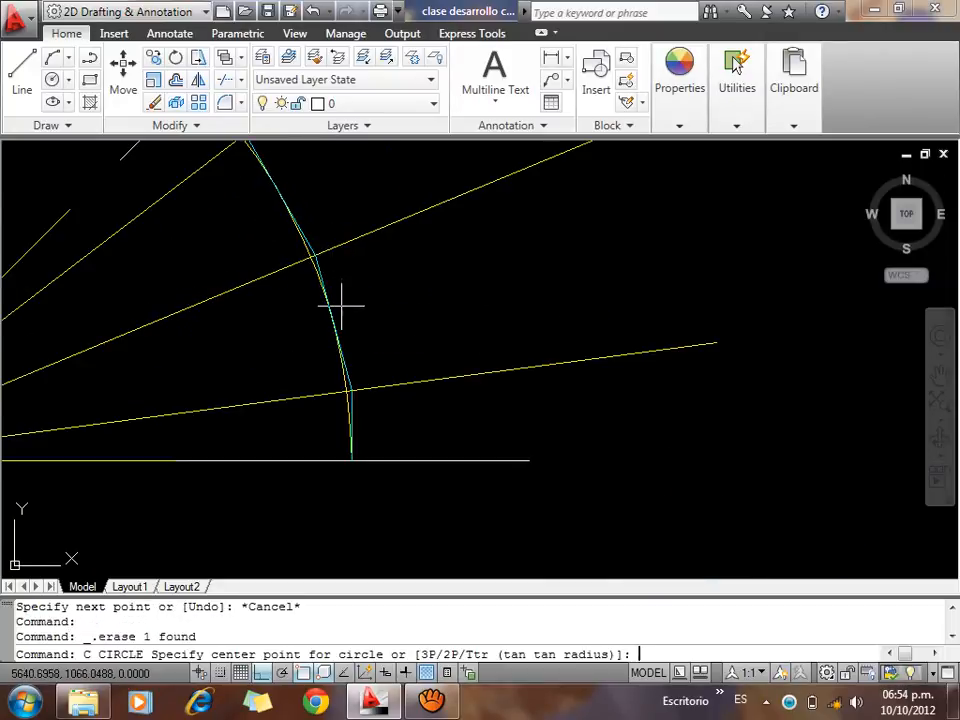
left_click(350, 392)
left_click(314, 258)
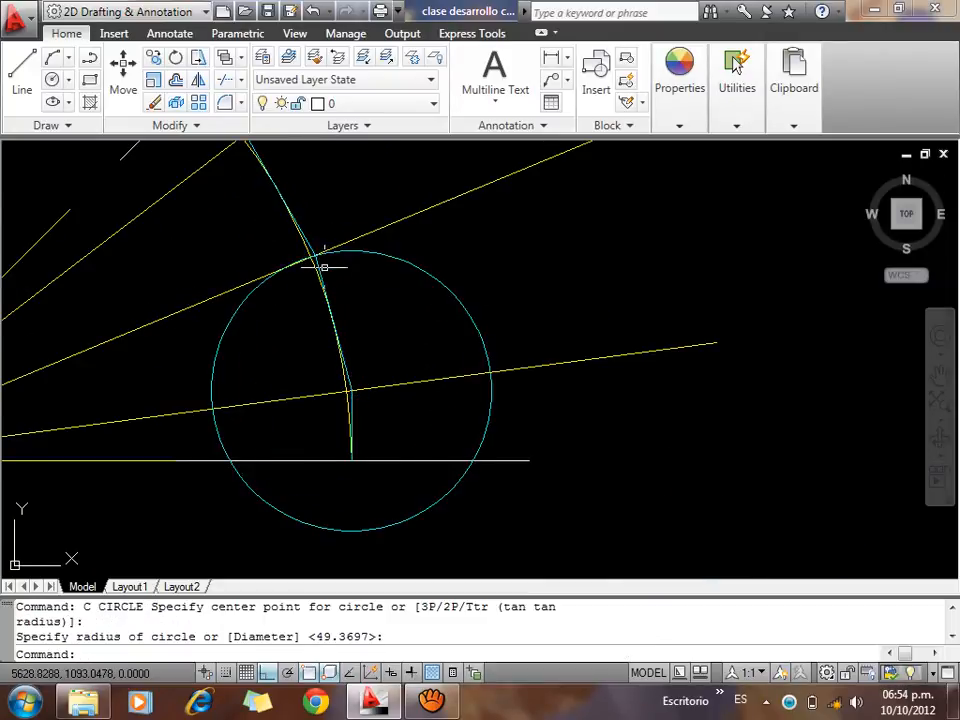
Move the circle by its centre to the point where the horizontal cyan line meets the vertical axis
left_click(321, 264)
left_click(351, 390)
left_click(351, 390)
scroll(186, 363, "down", 5)
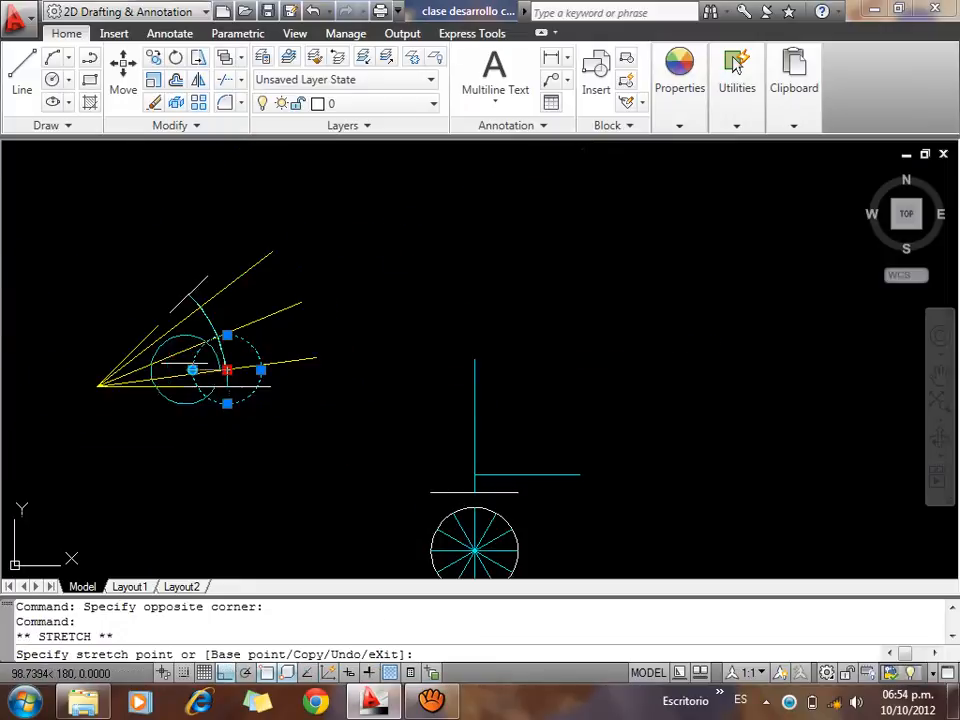
left_click(474, 475)
key("Escape")
key("Escape")
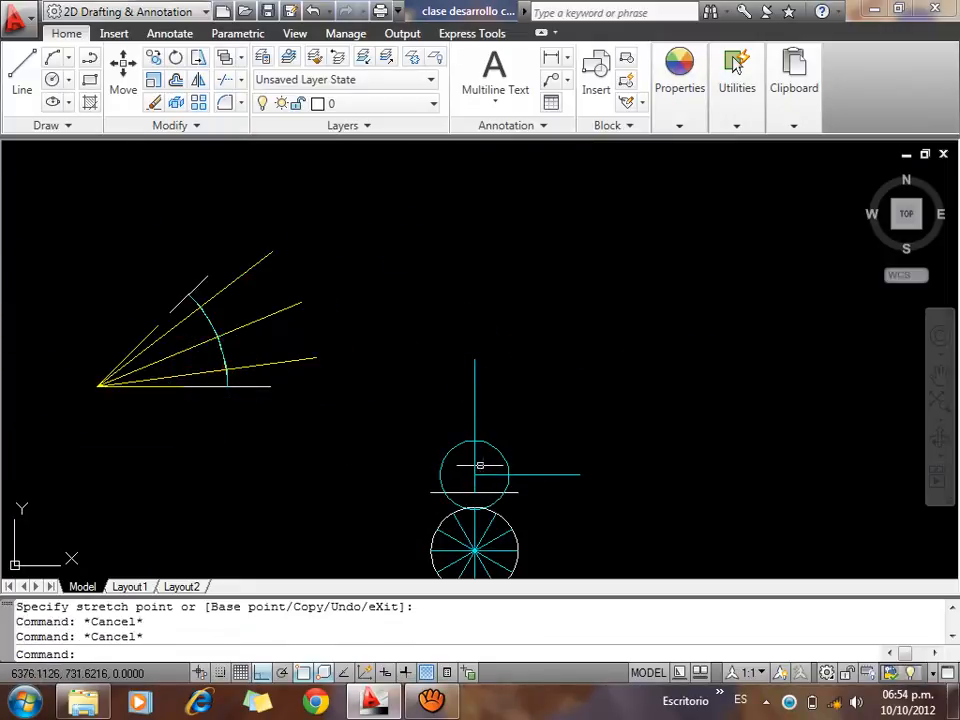
Draw a horizontal line leftward from the circle's top point on the axis, and erase the circle
type("L")
key("Return")
left_click(474, 441)
left_click(378, 441)
key("Escape")
left_click(440, 470)
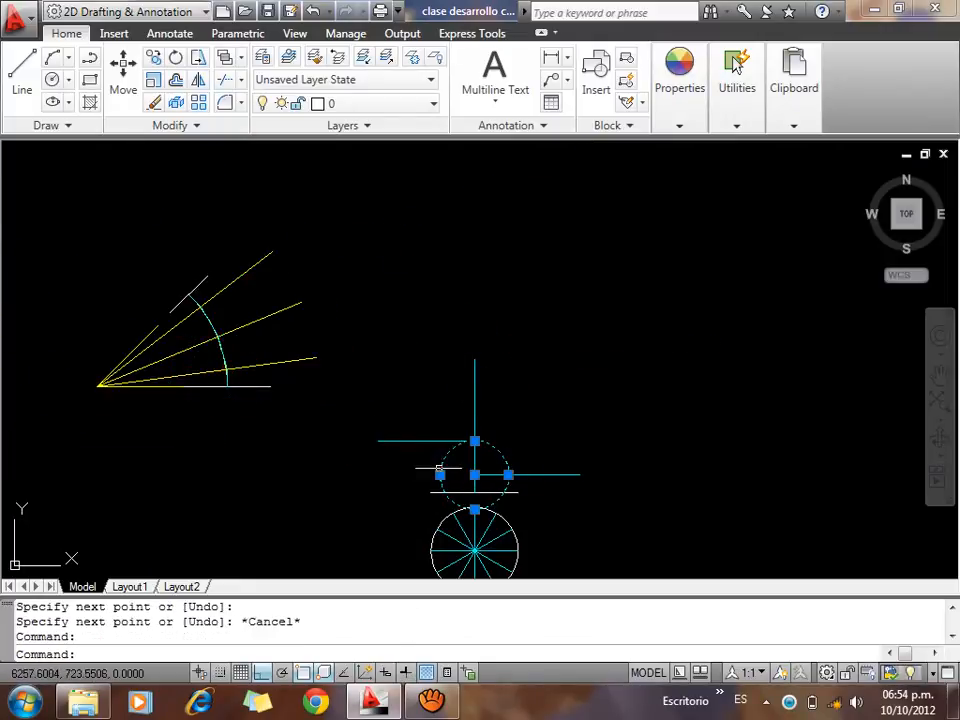
key("Delete")
Draw a circle centred at the cyan vertex on the middle radial line, passing through the vertex on the highest long radial line
scroll(264, 381, "up", 5)
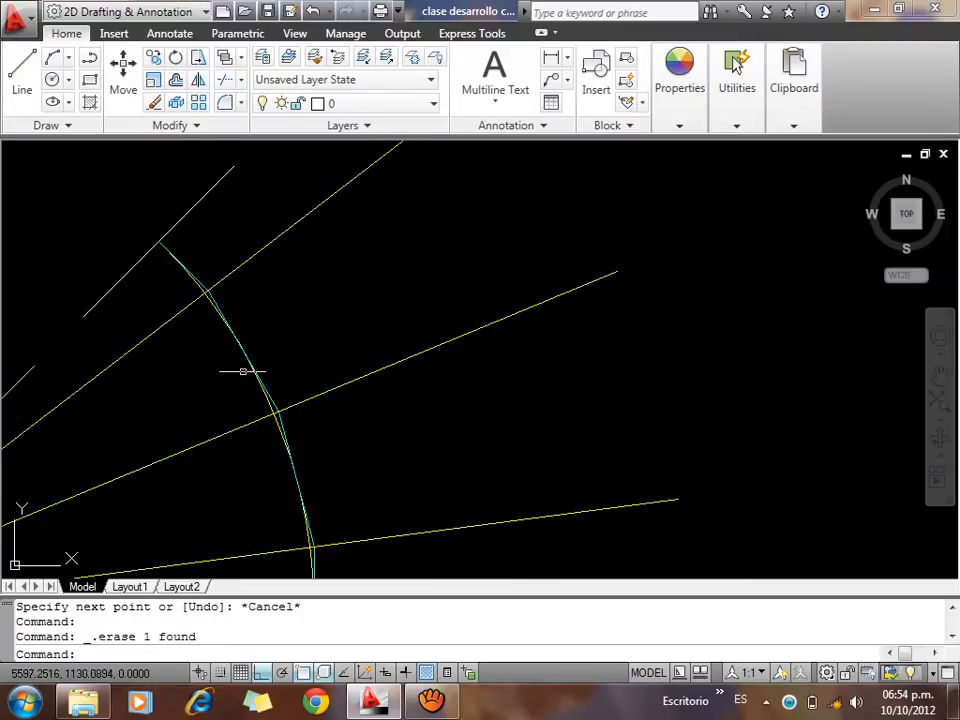
type("C")
key("Return")
left_click(281, 409)
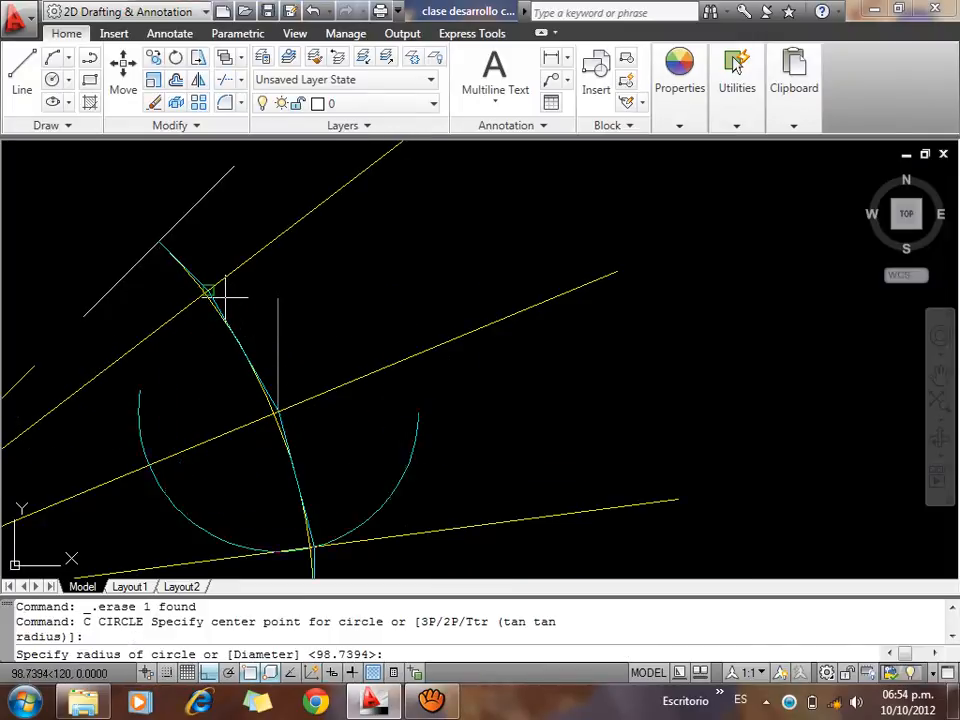
left_click(222, 294)
Move the circle by its centre to the point where the leftward horizontal line meets the vertical axis
left_click(289, 401)
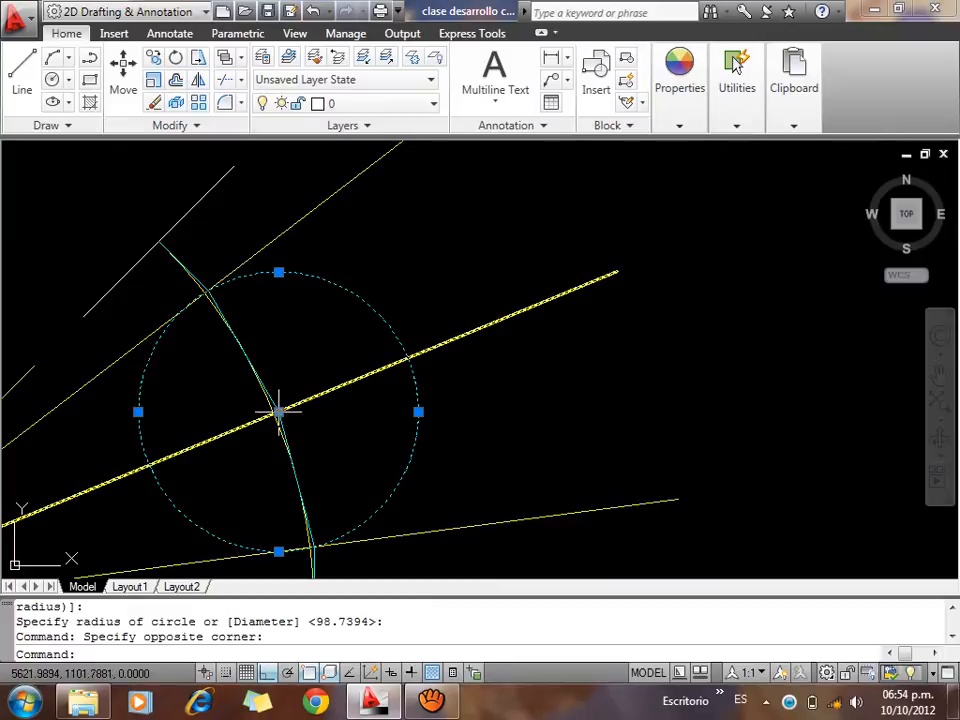
left_click(279, 409)
scroll(257, 405, "down", 3)
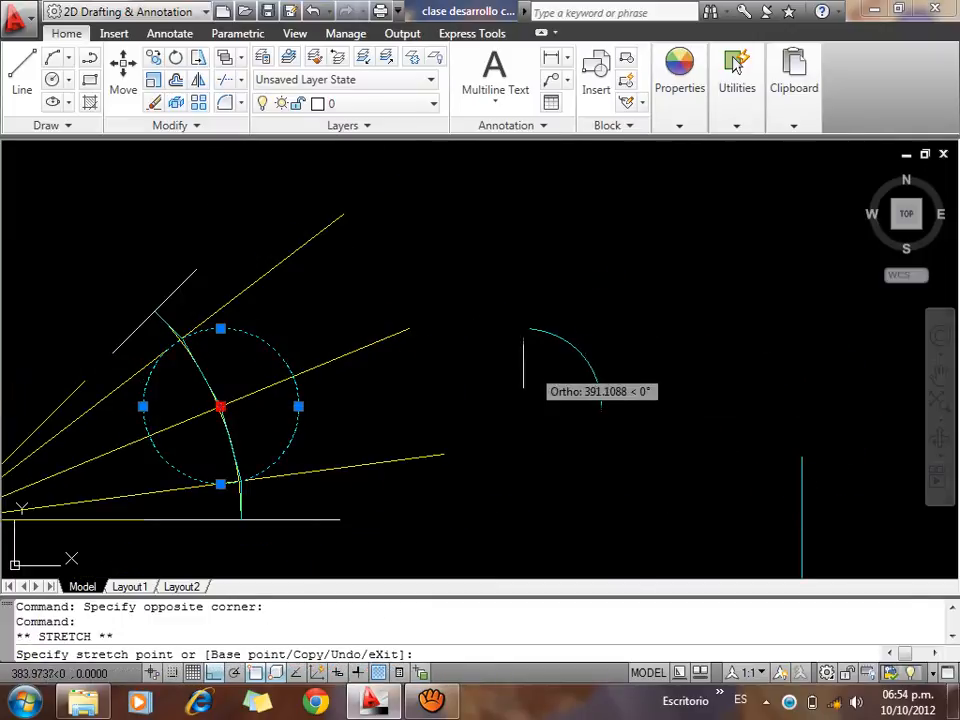
scroll(515, 378, "down", 3)
left_click(626, 474)
key("Escape")
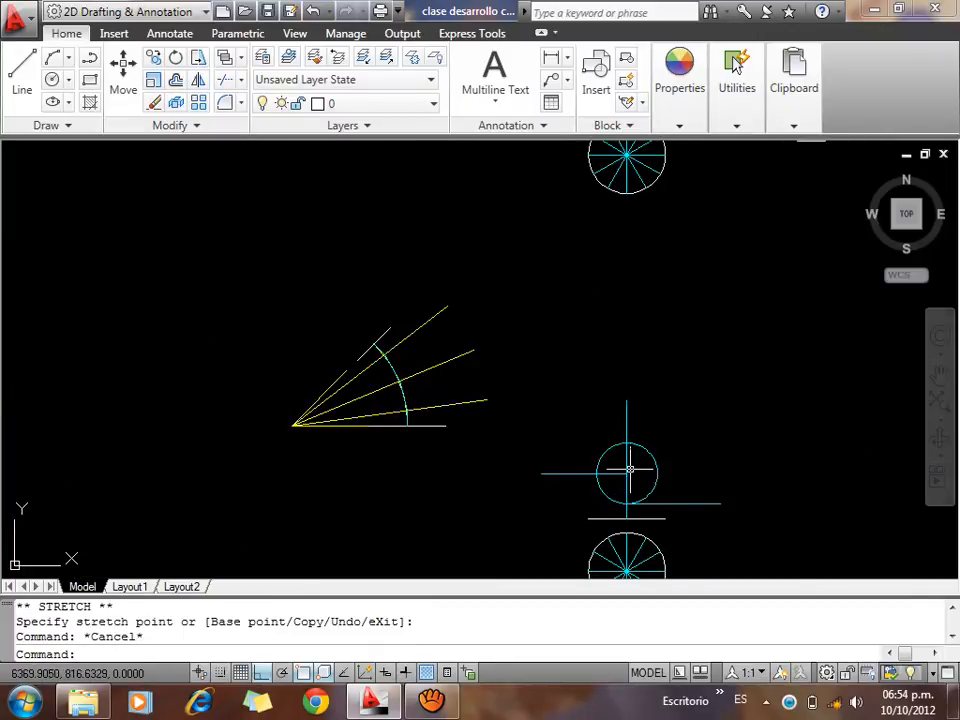
Draw a second horizontal line rightward from the moved circle's top point on the axis, and erase the circle
type("l")
key("Return")
left_click(626, 442)
left_click(737, 442)
key("Escape")
left_click(700, 456)
left_click(643, 468)
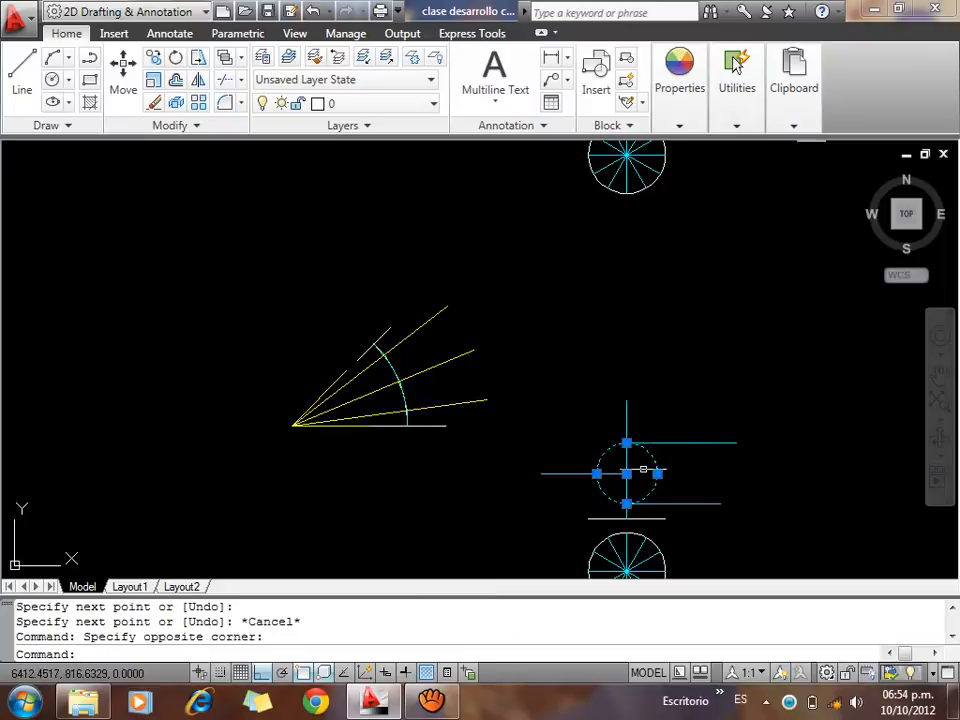
key("Delete")
Draw a circle centred at the cyan vertex on the highest long radial line, passing through the arc's endpoint on the white 45-degree line
scroll(364, 339, "up", 5)
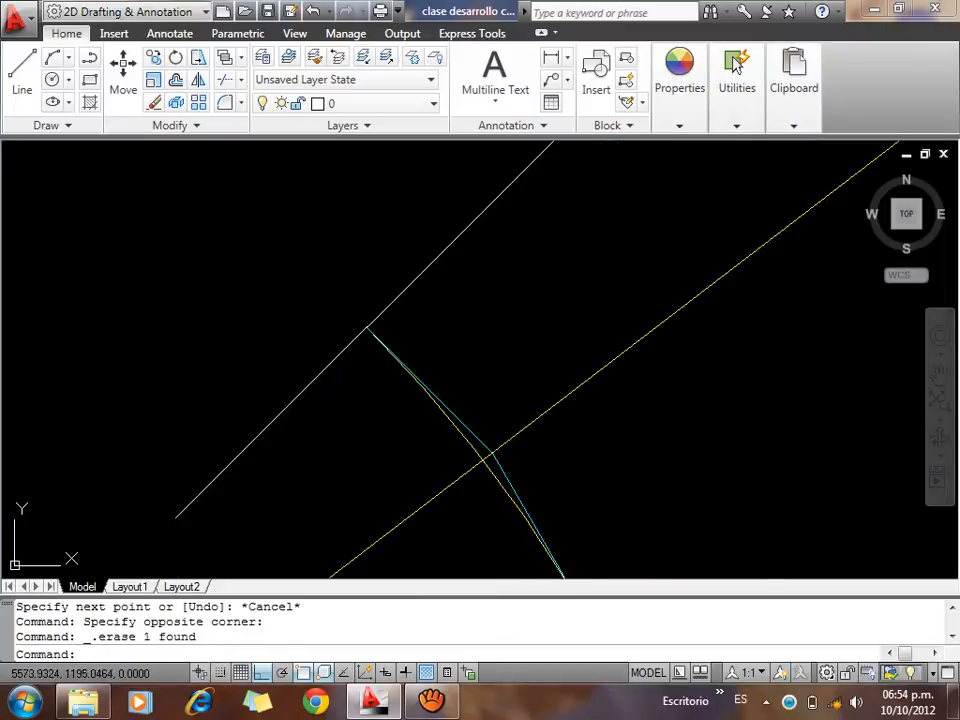
type("c")
key("Return")
left_click(493, 452)
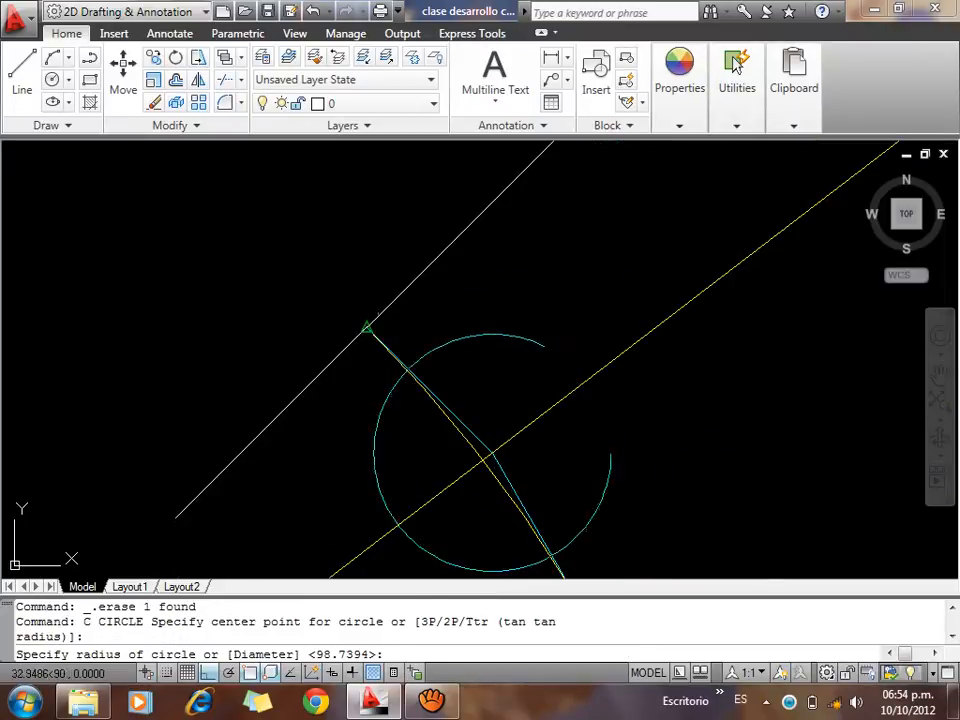
left_click(369, 327)
Move the circle by its centre to the point where the upper rightward horizontal line meets the vertical axis
left_click(557, 285)
left_click(517, 360)
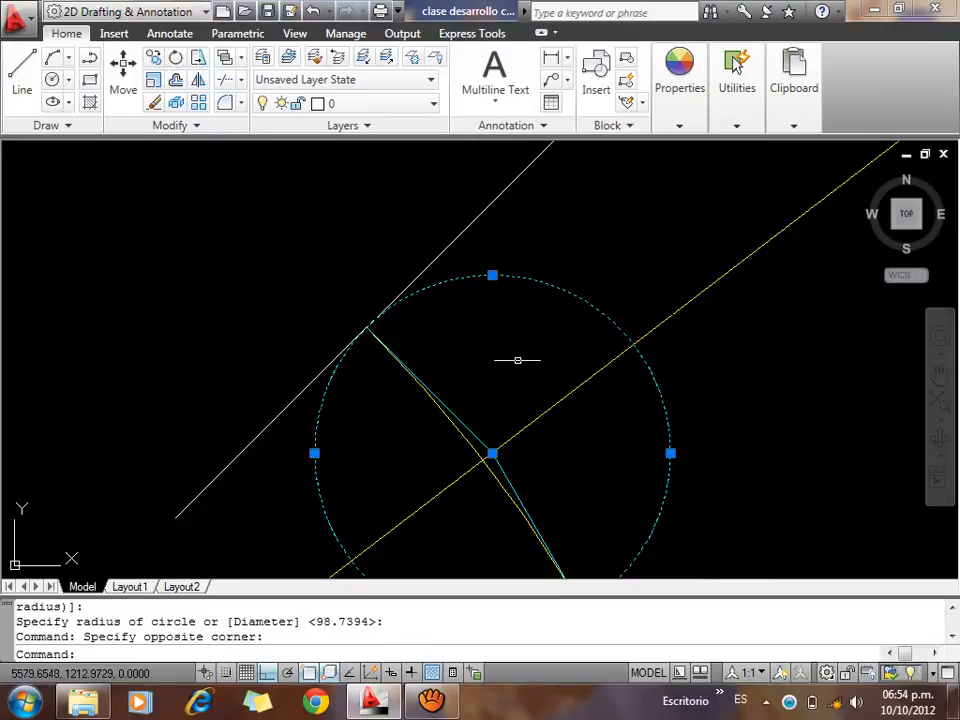
left_click(493, 452)
scroll(321, 349, "down", 5)
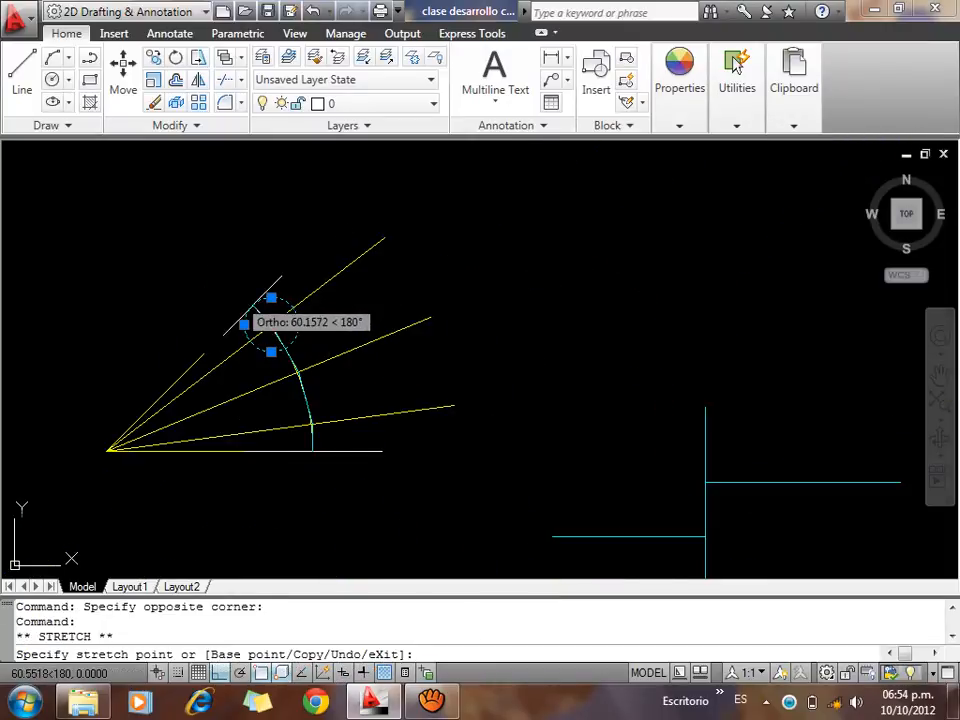
left_click(706, 480)
key("Escape")
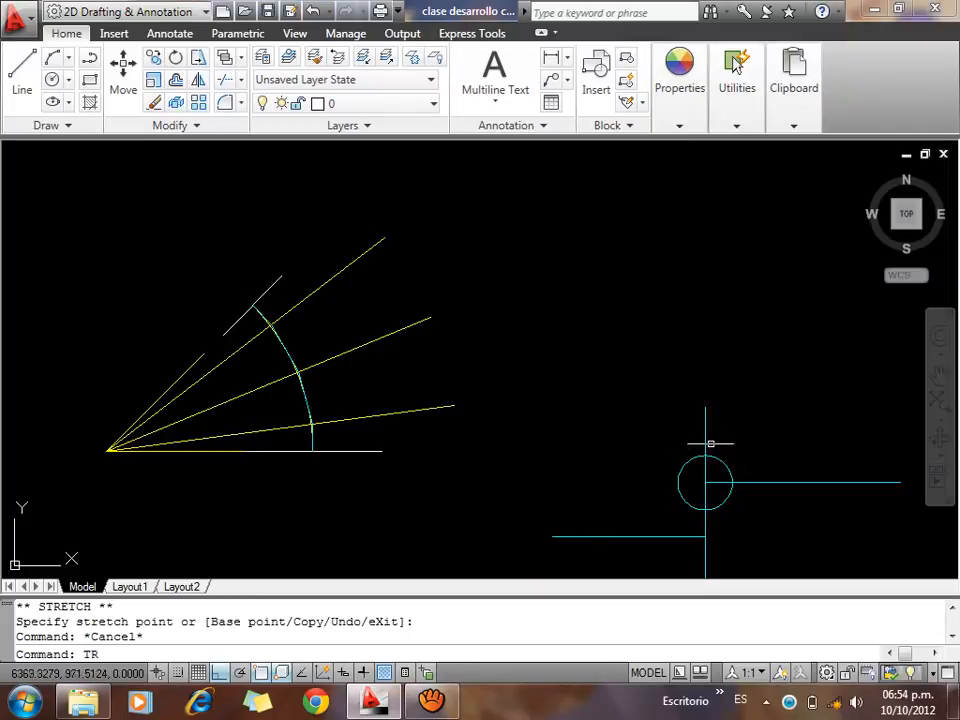
Trim the part of the vertical axis that projects above the circle
key("Return")
key("Return")
left_click(712, 440)
left_click(686, 402)
key("Escape")
Erase the circle centred where the upper rightward horizontal line meets the vertical axis
left_click(687, 473)
left_click(653, 439)
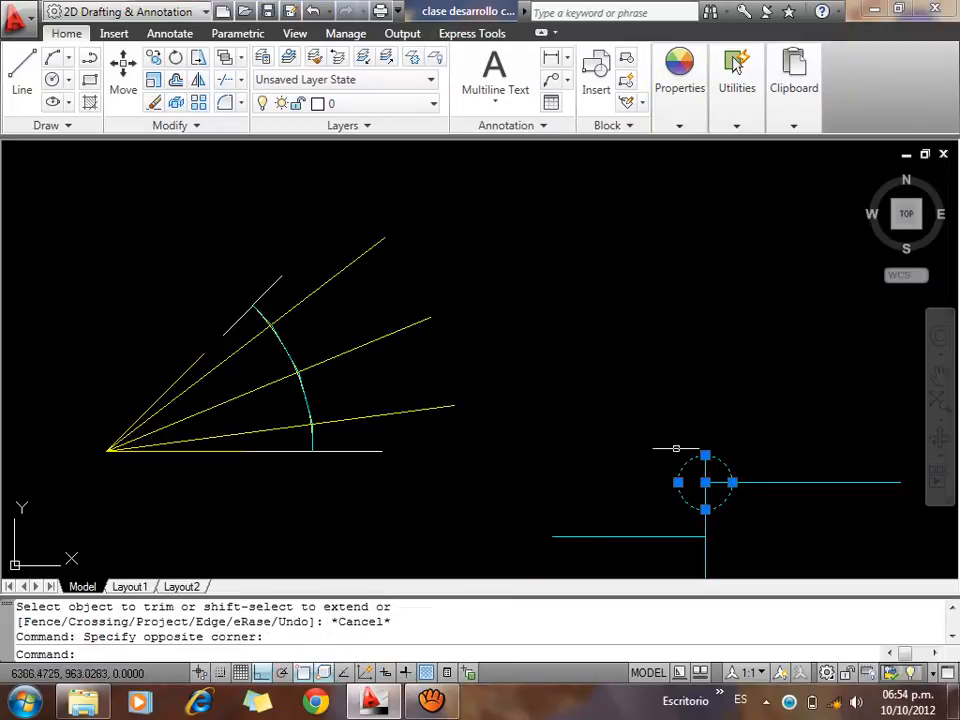
key("Delete")
scroll(585, 364, "down", 4)
scroll(687, 392, "up", 5)
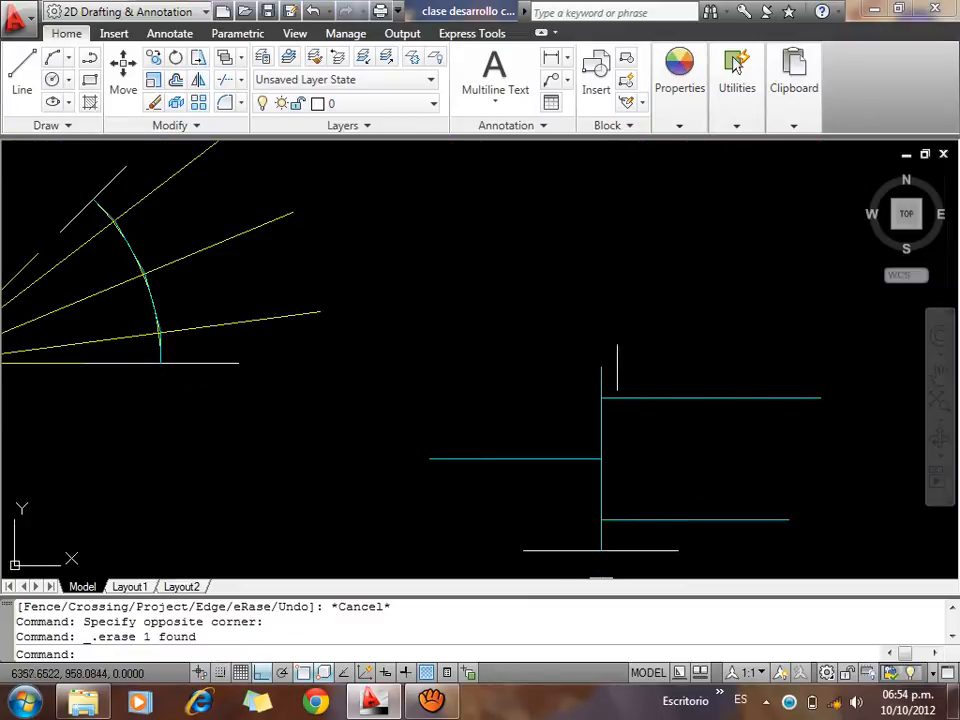
Draw a circle centred at the arc's endpoint on the white 45-degree line, passing through that line's upper end
scroll(642, 422, "down", 3)
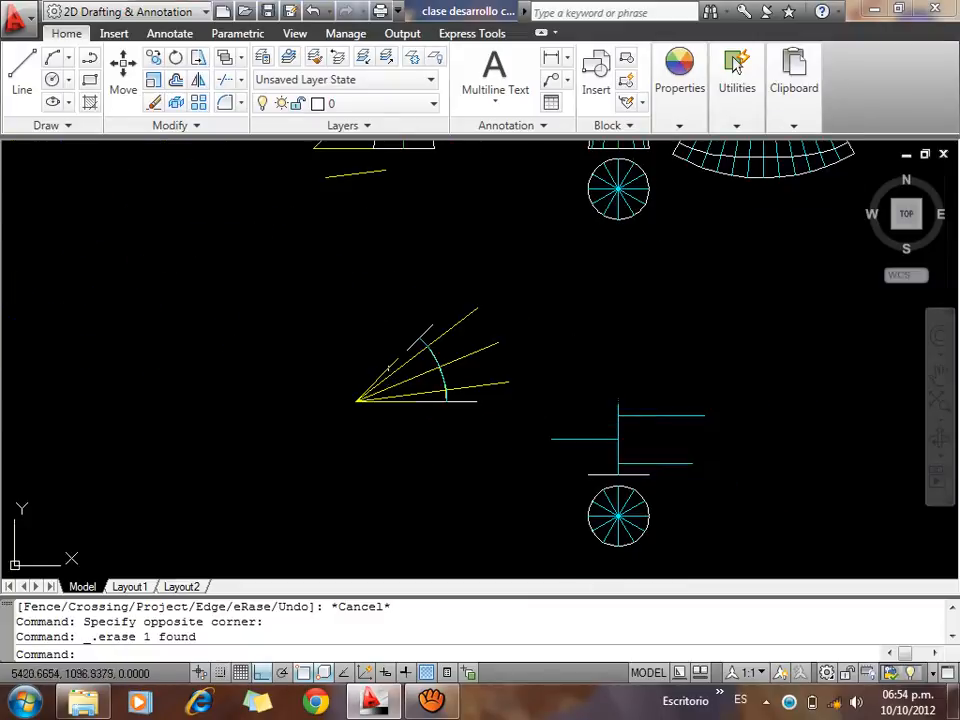
scroll(424, 330, "up", 6)
type("c")
key("Return")
left_click(360, 292)
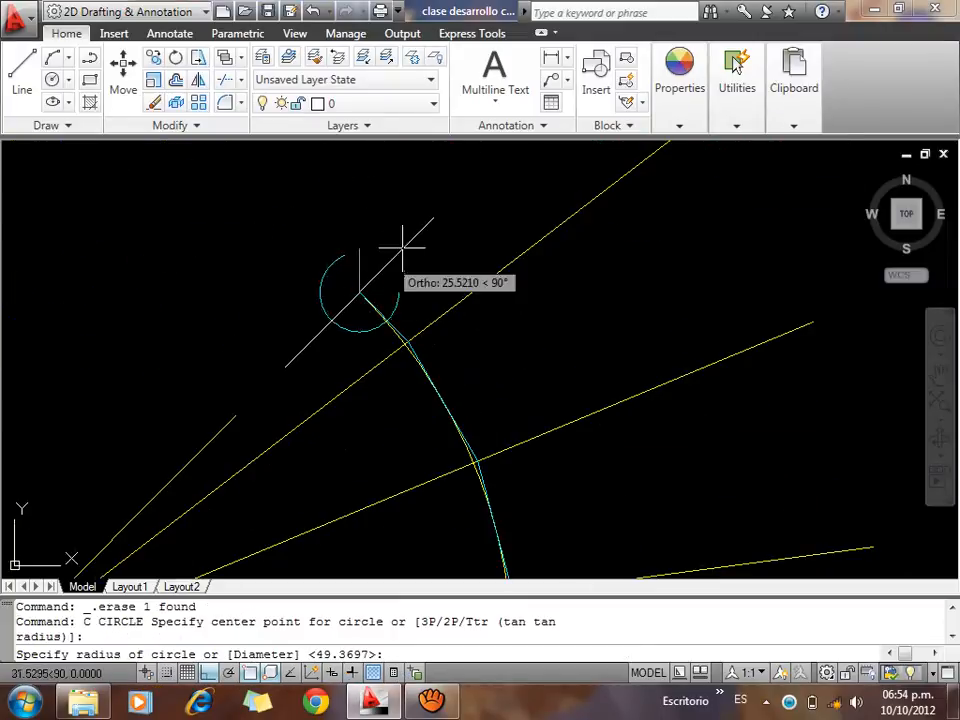
left_click(433, 218)
Move the circle by its centre to the upper end of the vertical axis
left_click(411, 231)
left_click(266, 194)
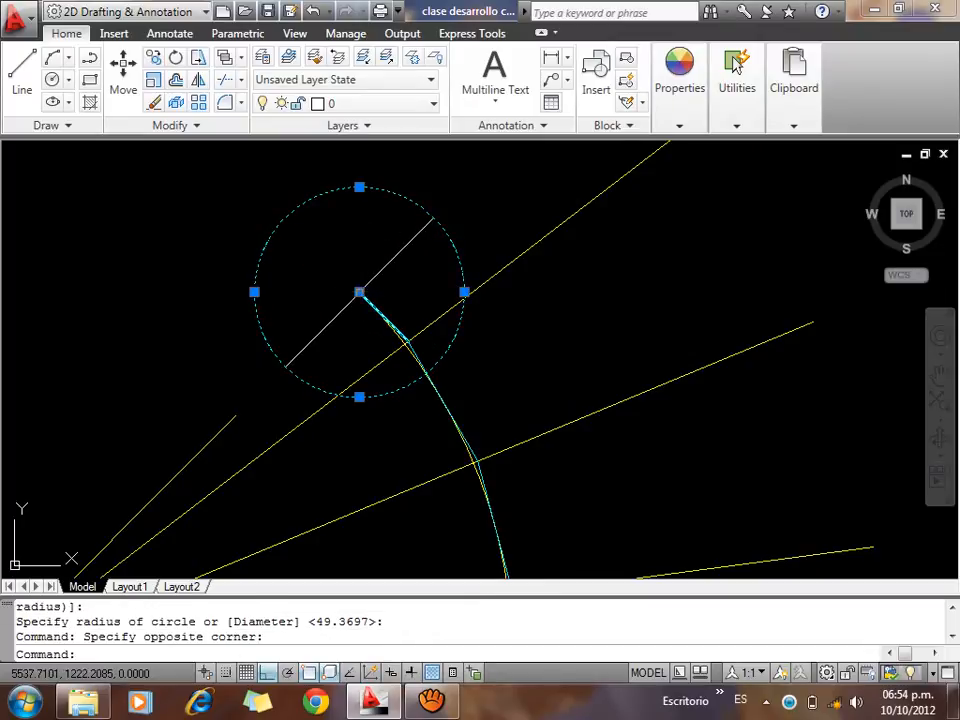
left_click(359, 292)
scroll(216, 189, "down", 4)
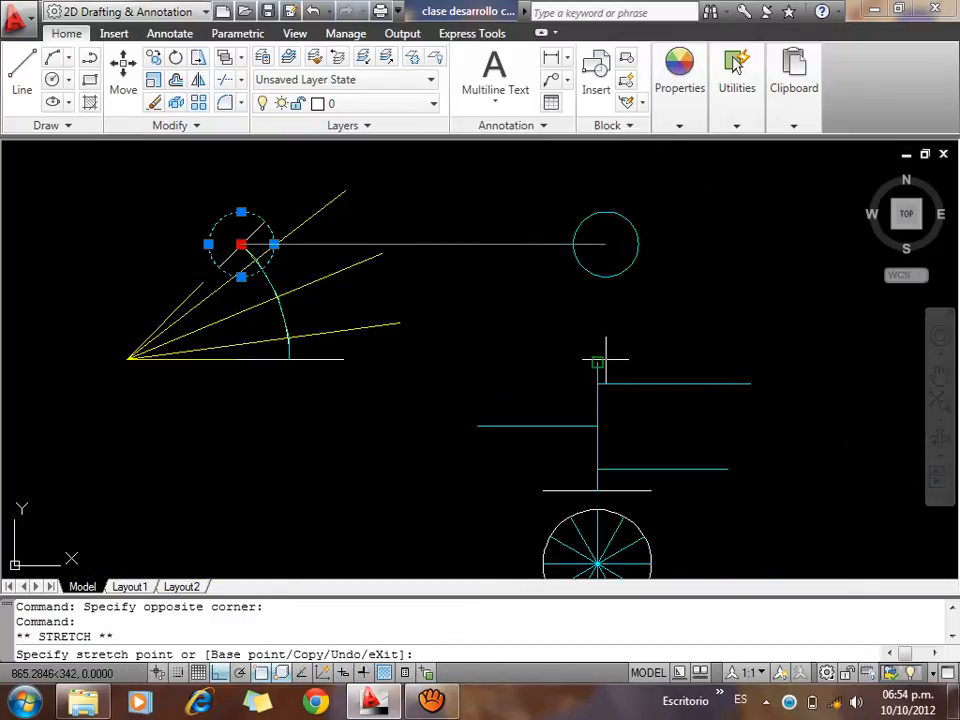
left_click(597, 362)
key("Escape")
Draw a horizontal line rightward from the axis's upper end and stretch its left end out past the circle's left side
scroll(700, 372, "up", 3)
left_click(491, 358)
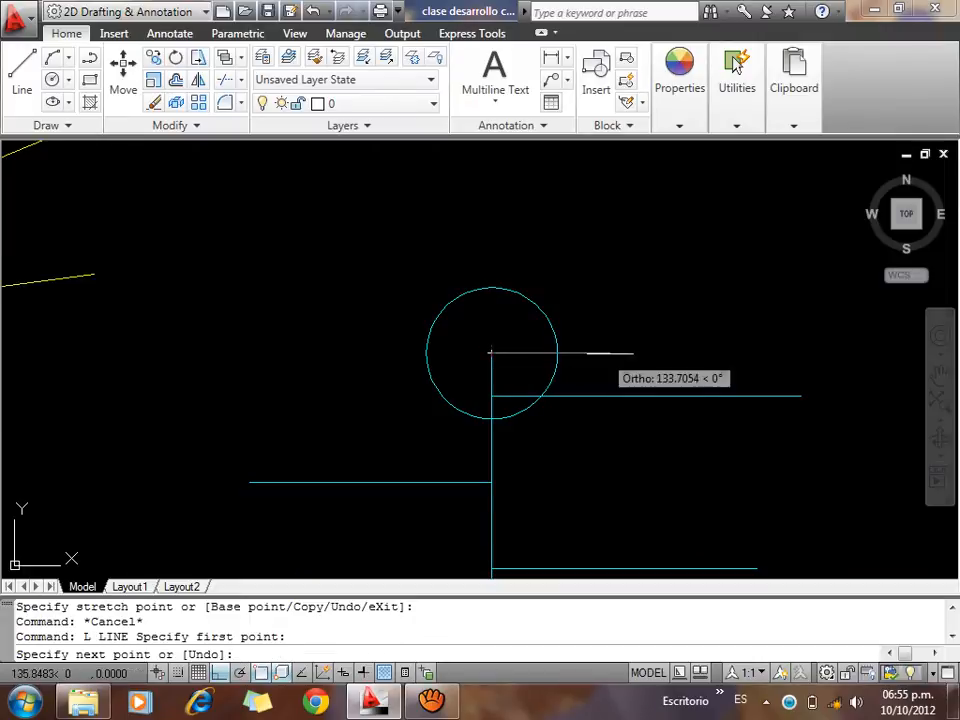
left_click(718, 356)
key("Escape")
left_click_drag(700, 372, 626, 317)
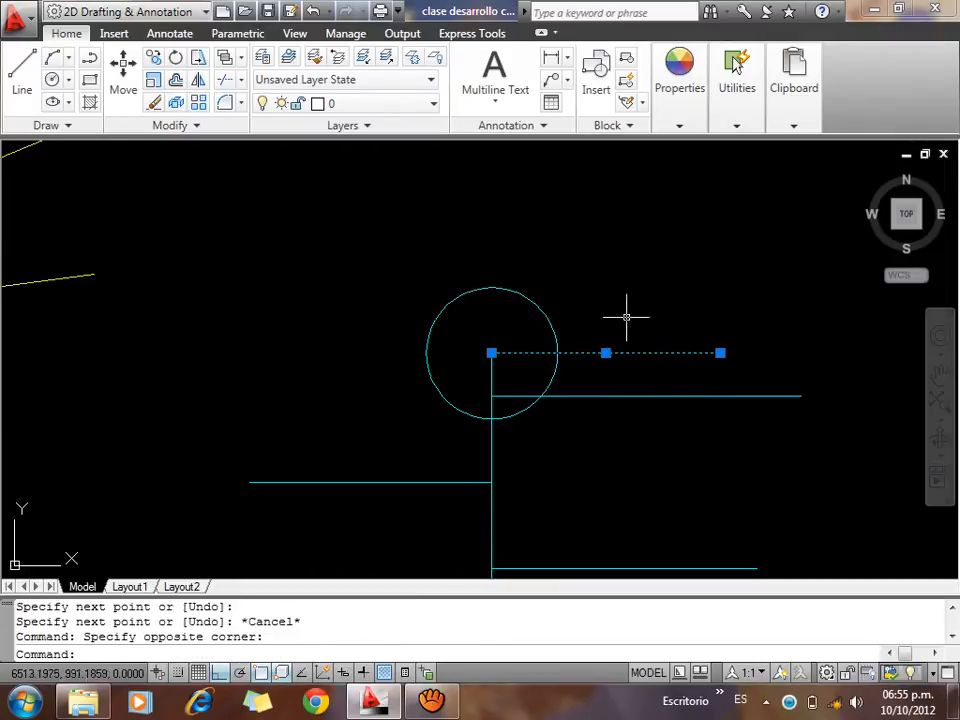
left_click(491, 353)
left_click(328, 354)
key("Escape")
Trim both ends of the top horizontal line to the circle and erase the circle
type("TR")
key("Return")
key("Return")
left_click(333, 369)
left_click(309, 308)
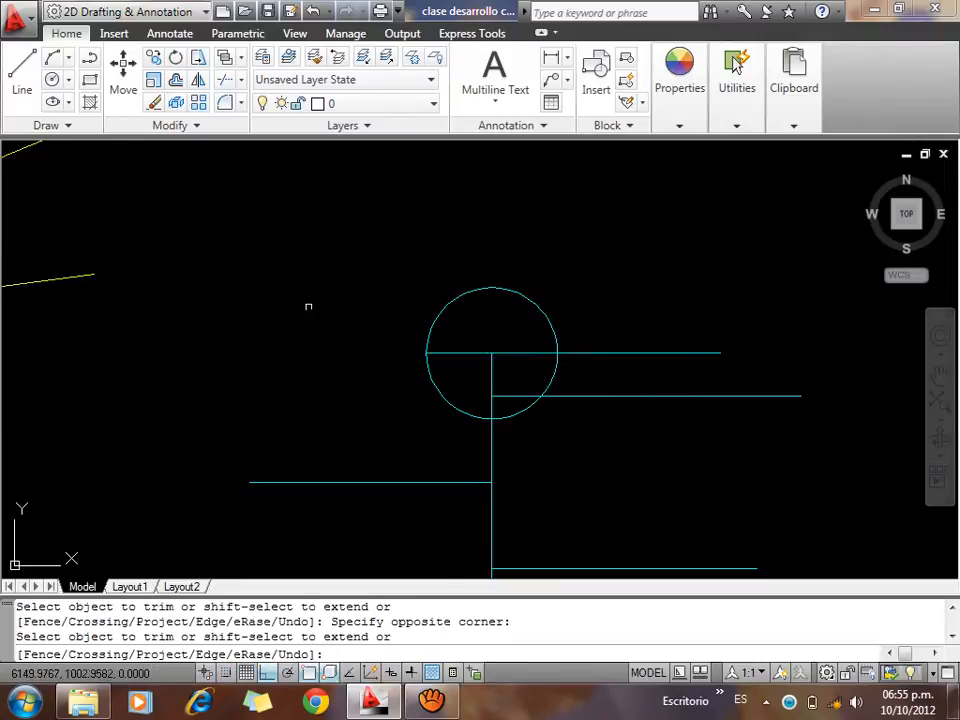
key("Escape")
left_click(564, 317)
left_click(540, 335)
key("Delete")
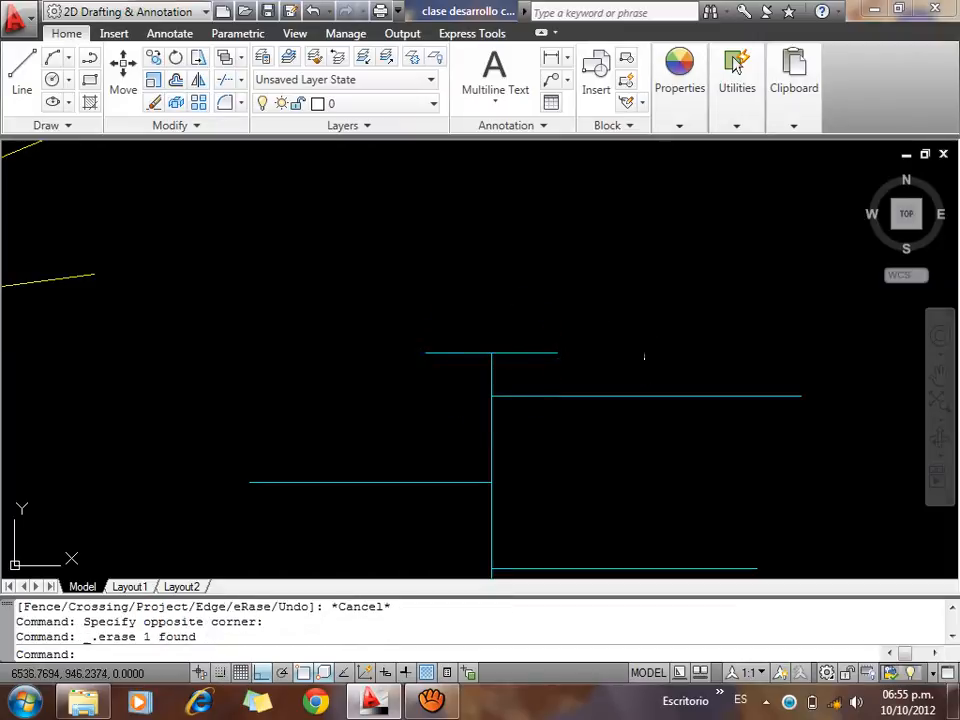
Match the top horizontal line's properties to those of the white divided base circle
mouse_move(794, 95)
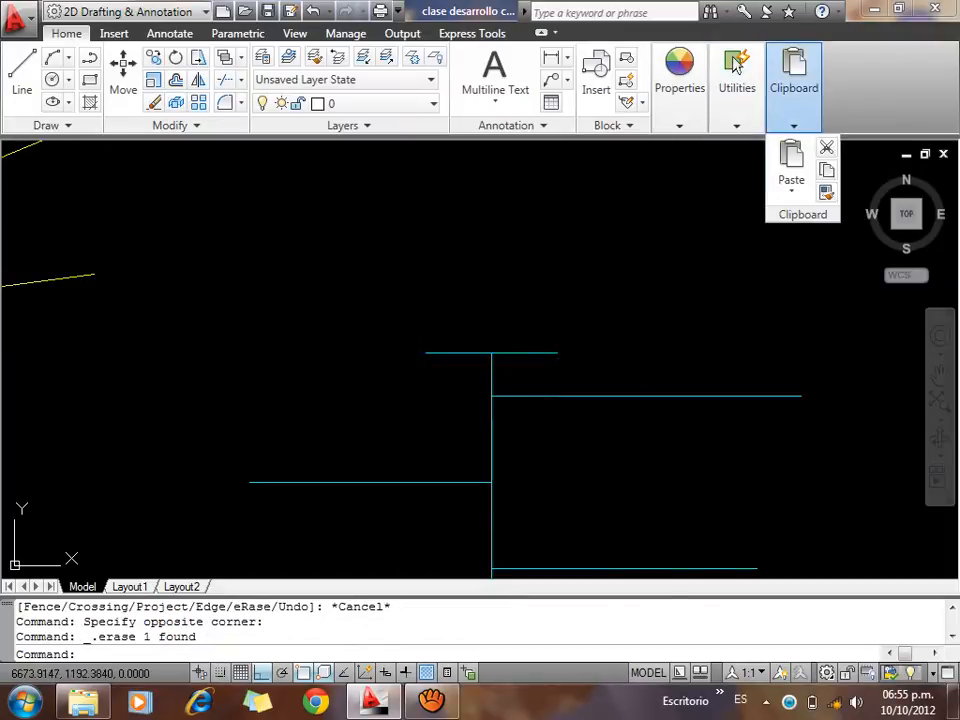
left_click(826, 192)
scroll(626, 230, "down", 4)
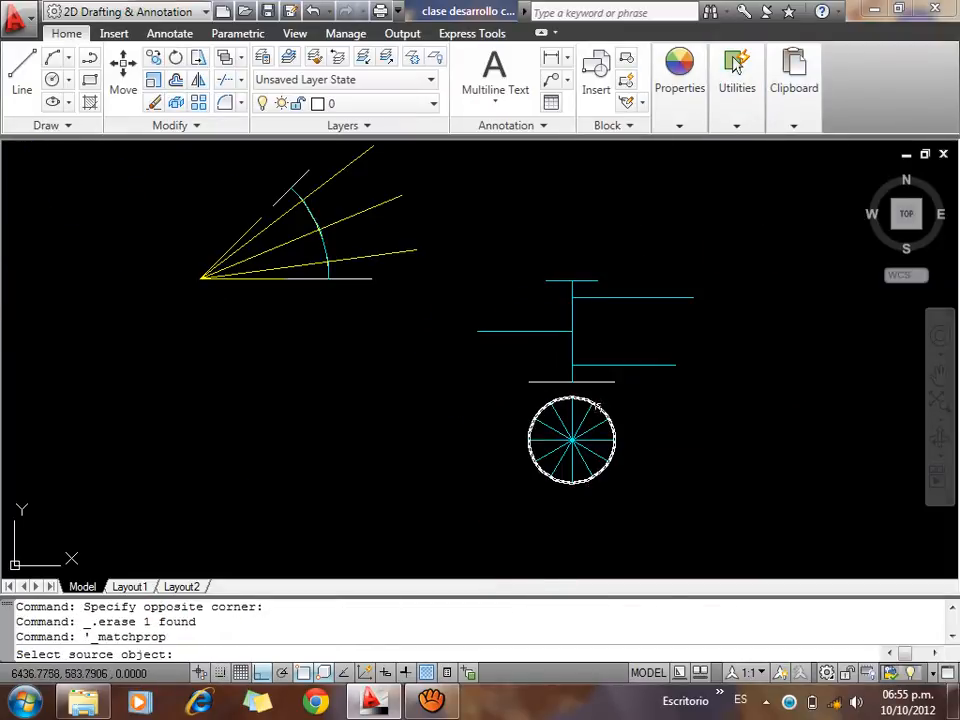
left_click(580, 397)
left_click(553, 281)
key("Escape")
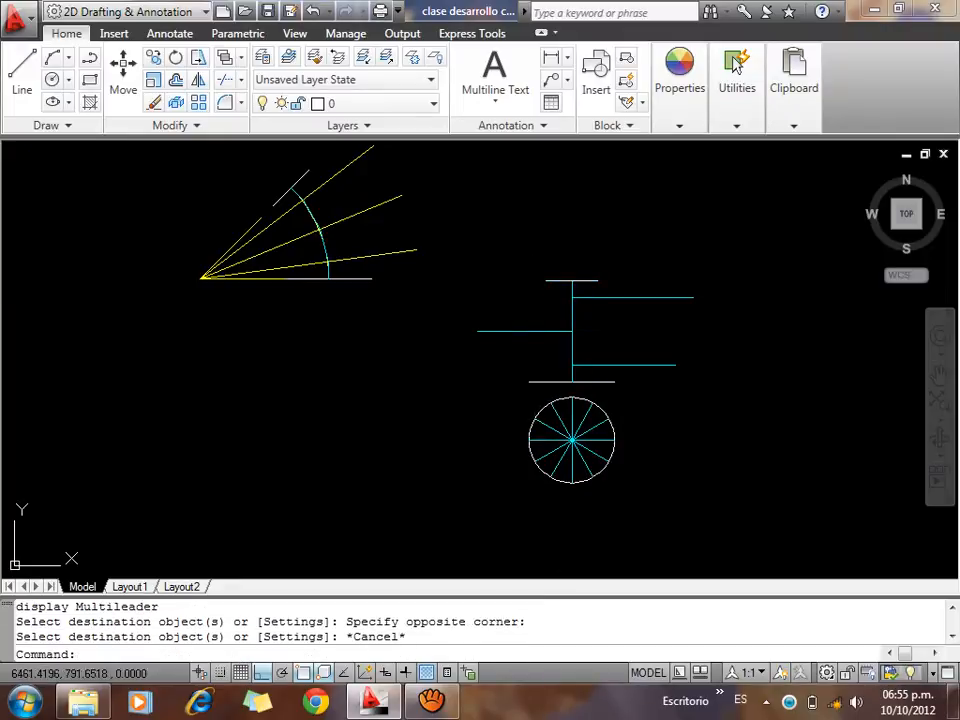
Draw the two slanted cone sides joining the ends of the white base line to the ends of the short top line
scroll(627, 297, "down", 4)
scroll(623, 285, "up", 5)
scroll(595, 331, "down", 4)
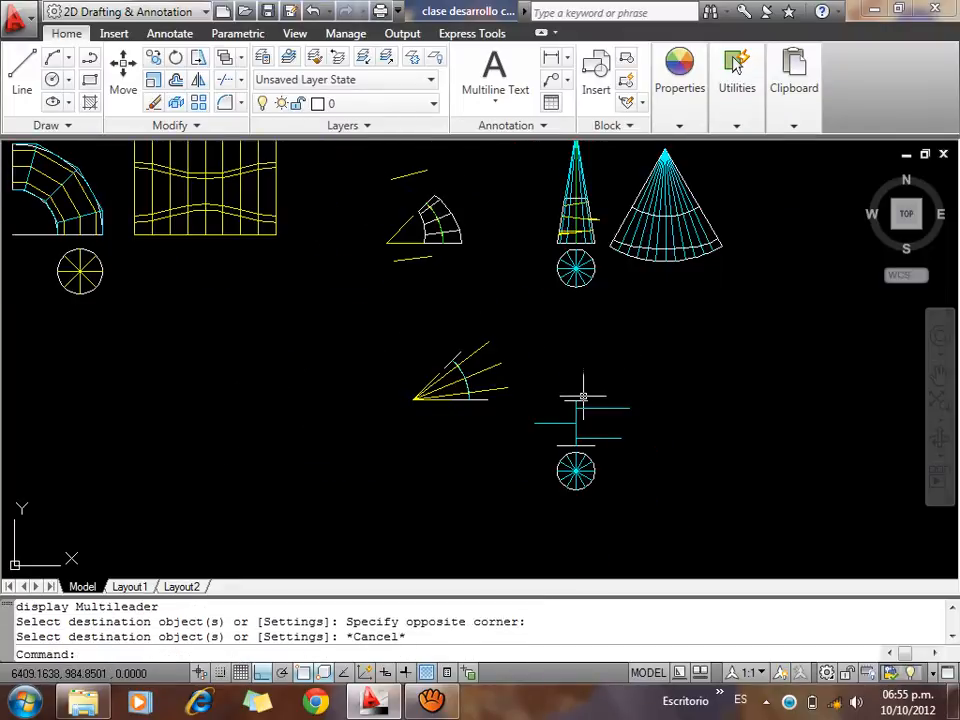
type("l")
key("Return")
left_click(557, 445)
scroll(548, 385, "up", 6)
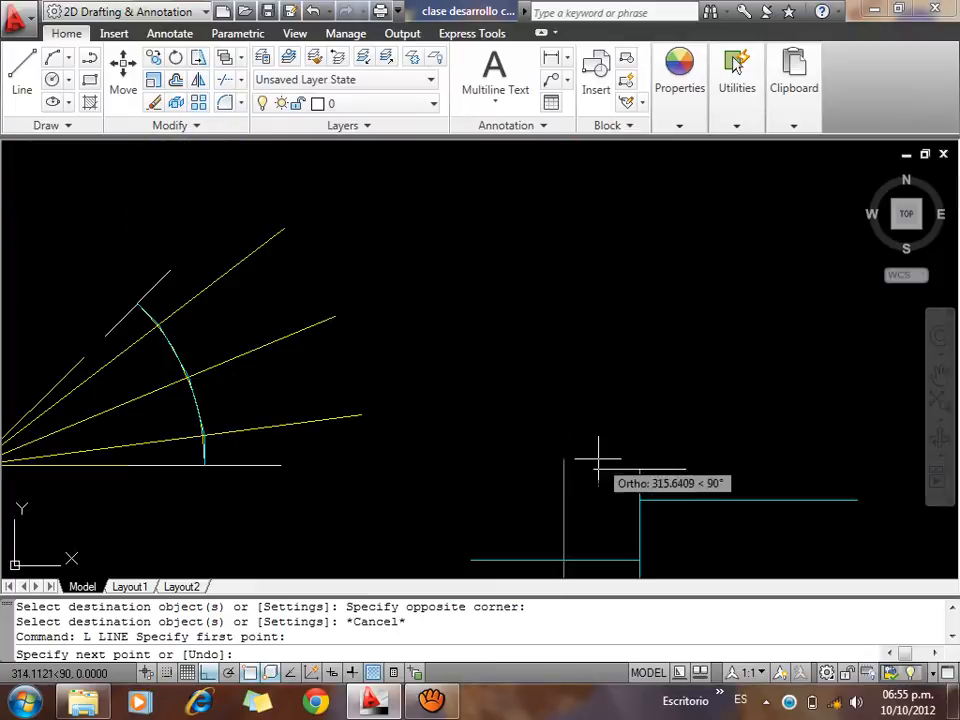
key("Escape")
scroll(600, 380, "down", 1)
scroll(490, 290, "down", 4)
scroll(575, 410, "up", 5)
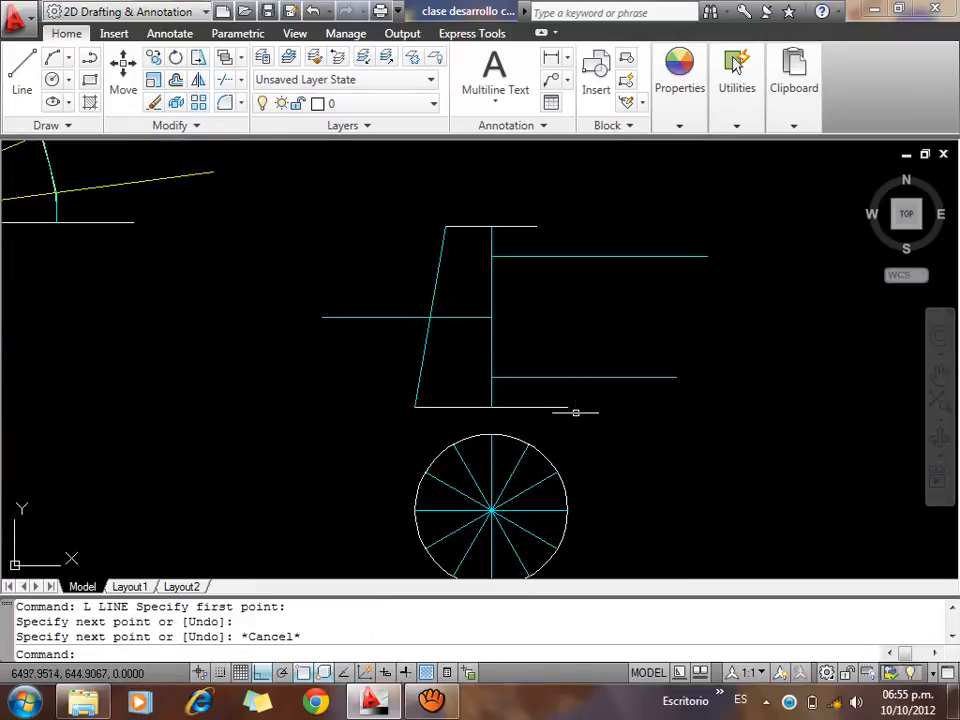
key("Return")
left_click(569, 407)
key("Escape")
scroll(574, 381, "down", 5)
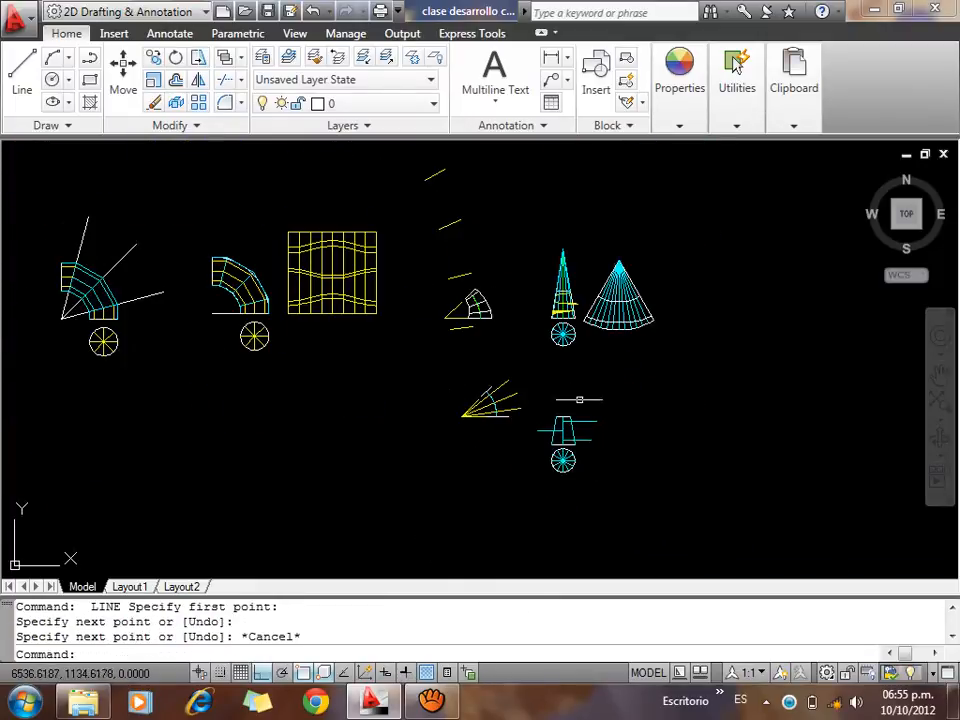
Draw a long horizontal helper line above the truncated cone, below the upper divided circle
scroll(573, 390, "up", 4)
key("Escape")
type("L")
key("Return")
left_click(465, 286)
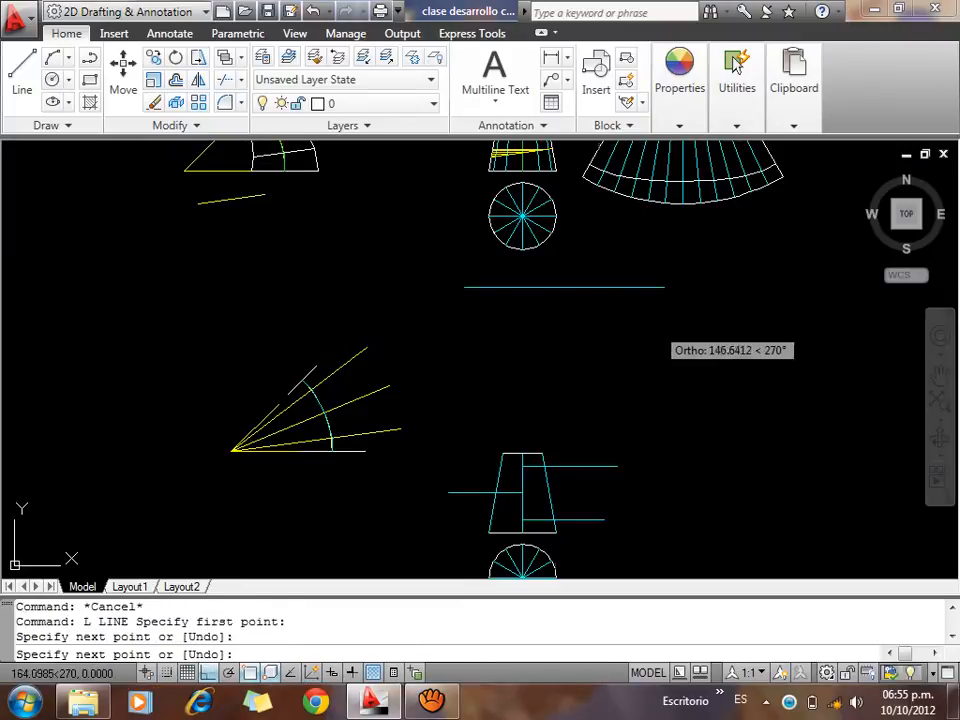
left_click(664, 287)
key("Escape")
Extend the two slanted cone sides upward, the left one as far as the horizontal helper line
type("EX")
key("Return")
key("Return")
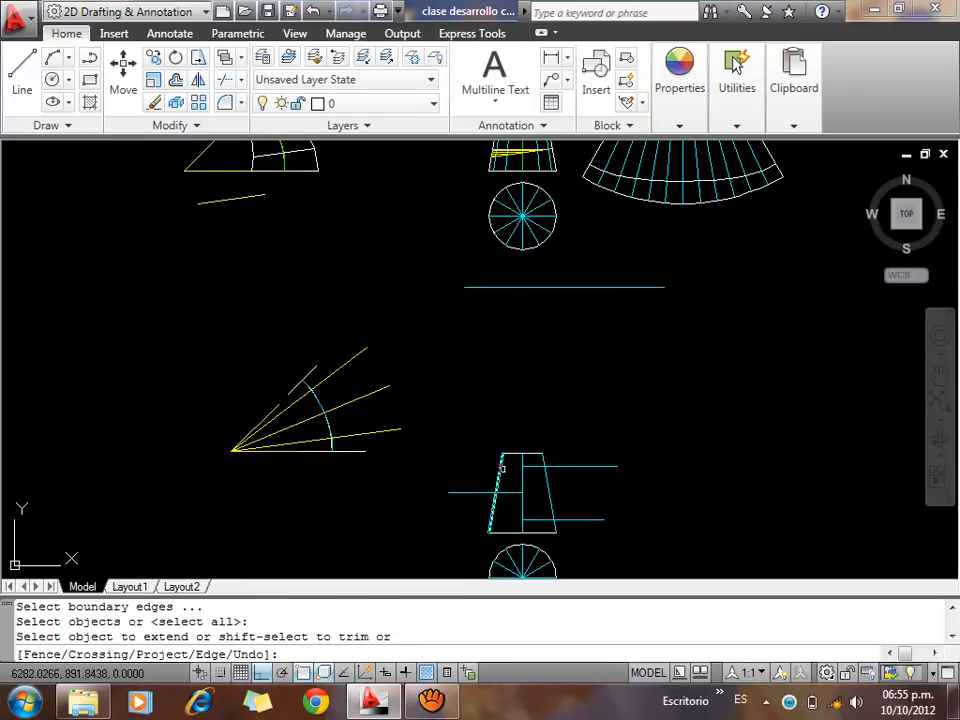
left_click(502, 468)
key("Escape")
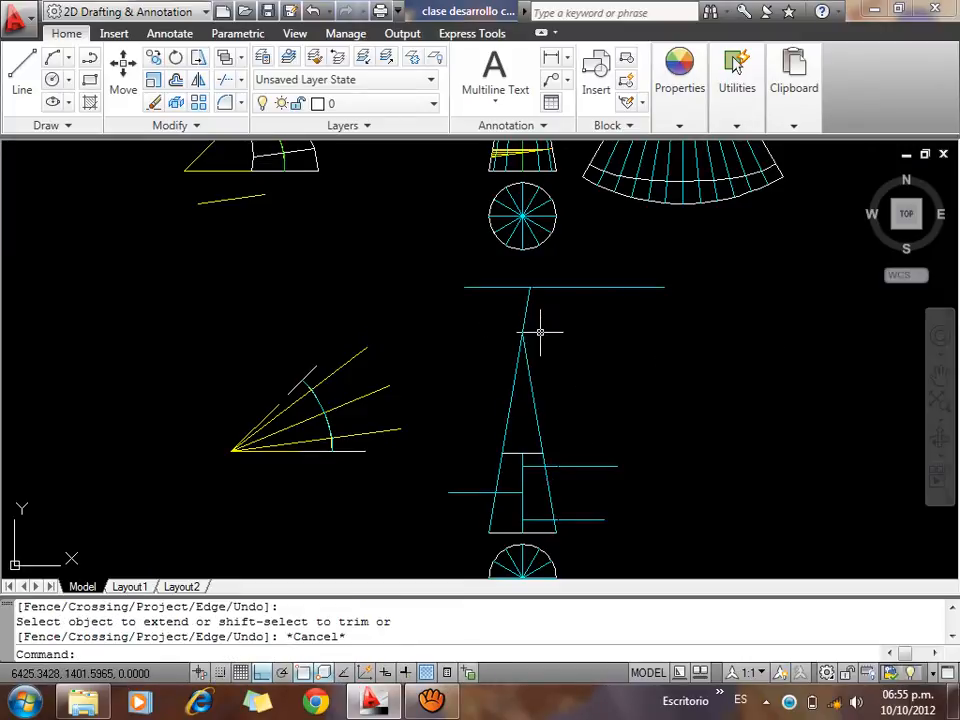
left_click(540, 332)
type("TR")
key("Return")
left_click(548, 316)
left_click(548, 314)
left_click(529, 317)
left_click(526, 312)
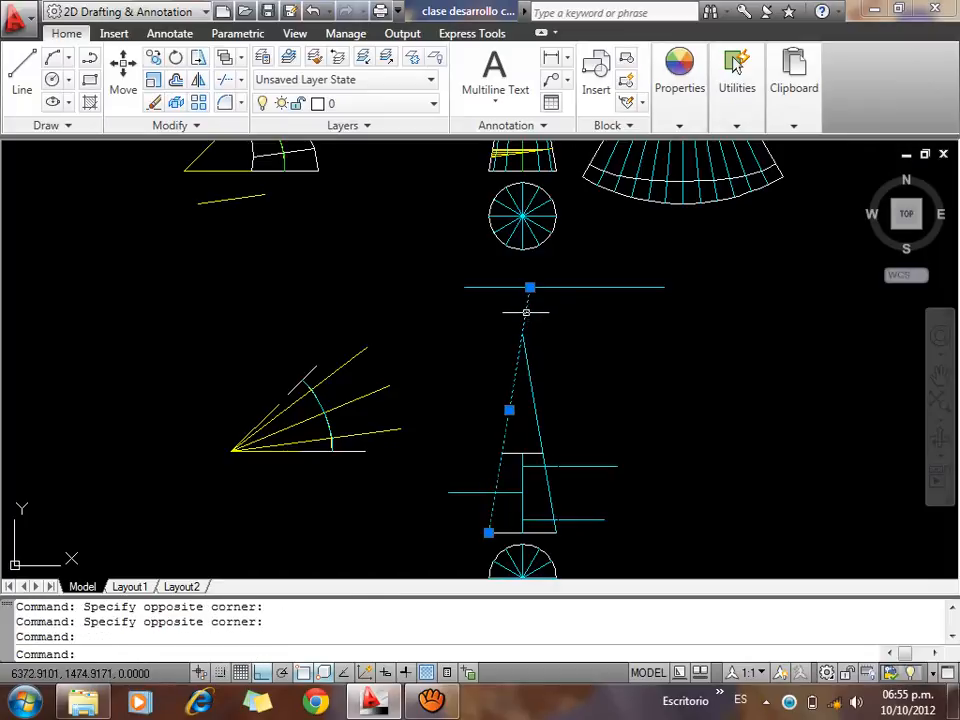
key("Escape")
key("Escape")
key("Escape")
Trim the part of the left slanted side above the cone's apex and erase the horizontal helper line
type("TR")
key("Return")
key("Return")
left_click(525, 317)
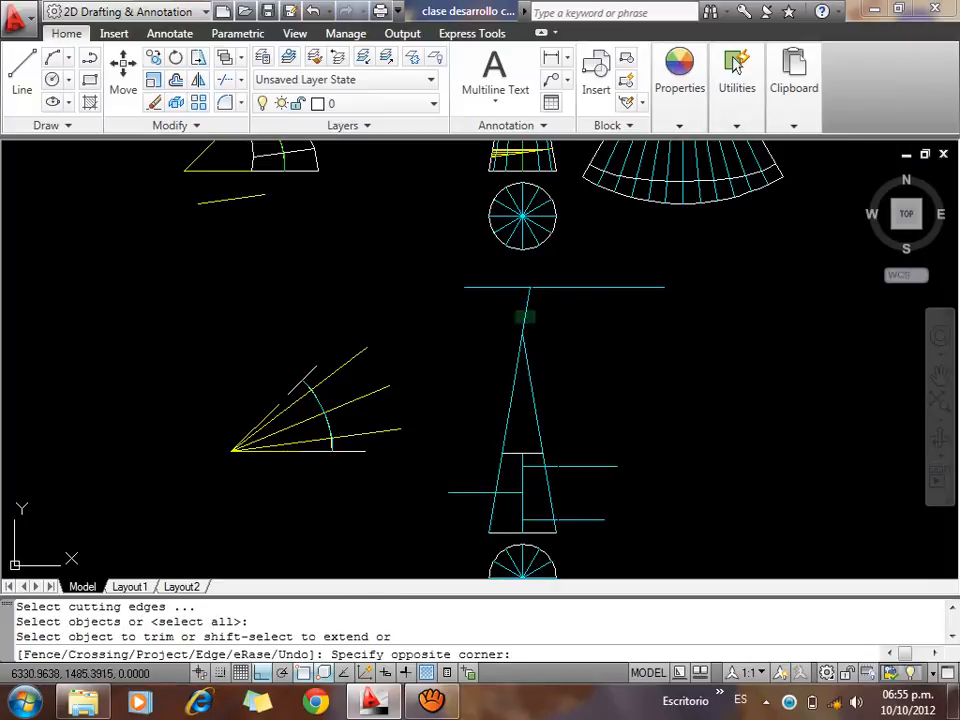
left_click(515, 310)
key("Escape")
left_click(585, 308)
left_click(565, 277)
key("Delete")
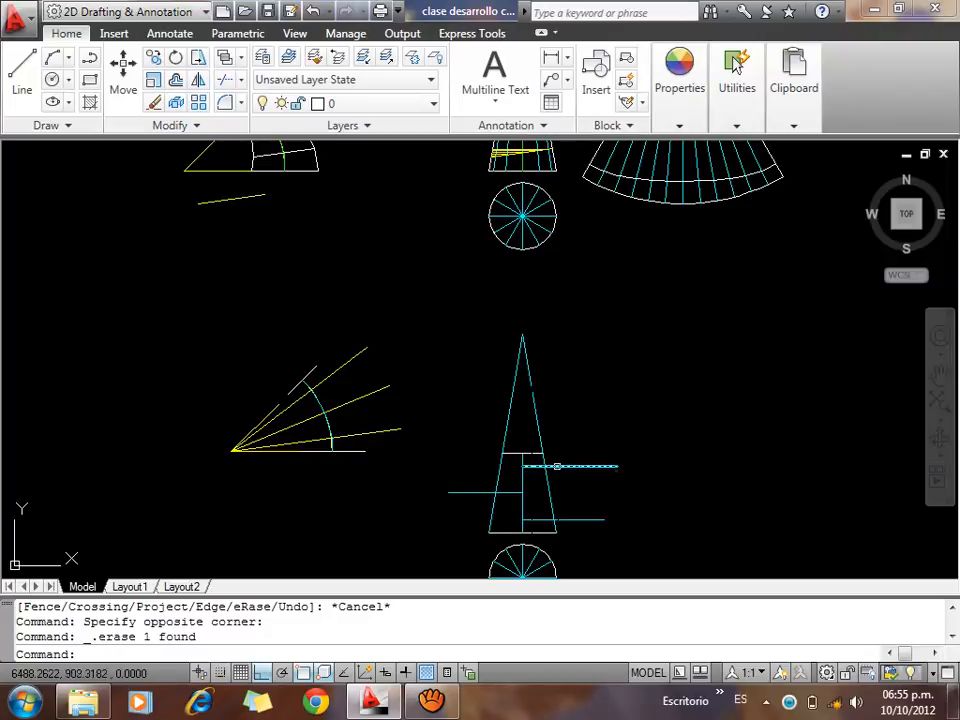
Compare the new cone and its axis division lines with the finished conical elbow example above
scroll(557, 466, "up", 3)
scroll(621, 424, "down", 4)
scroll(617, 426, "up", 3)
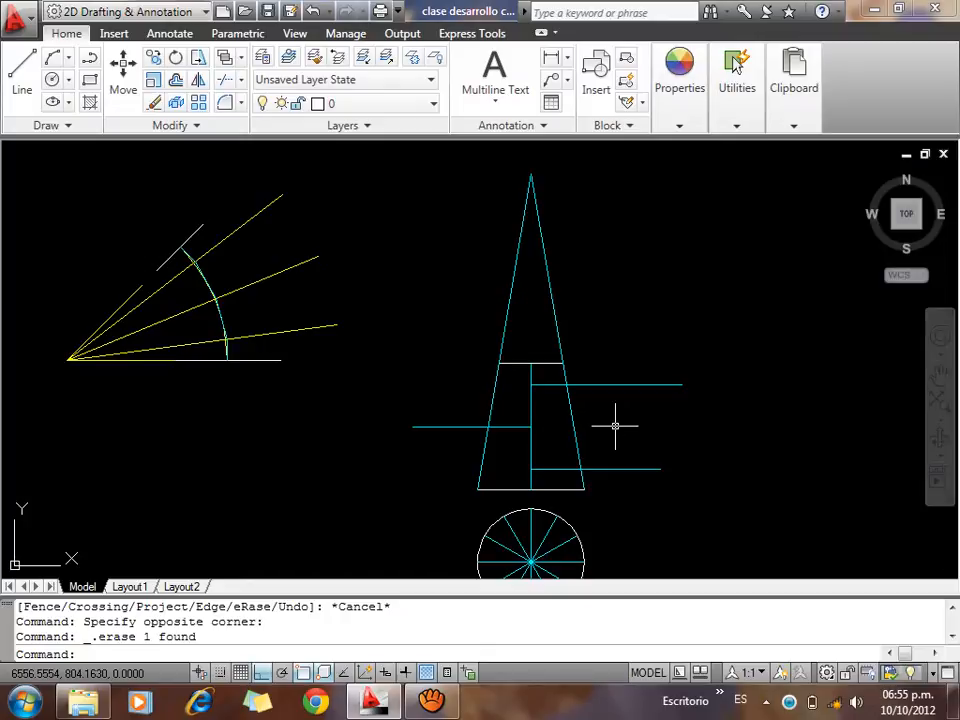
scroll(516, 386, "down", 2)
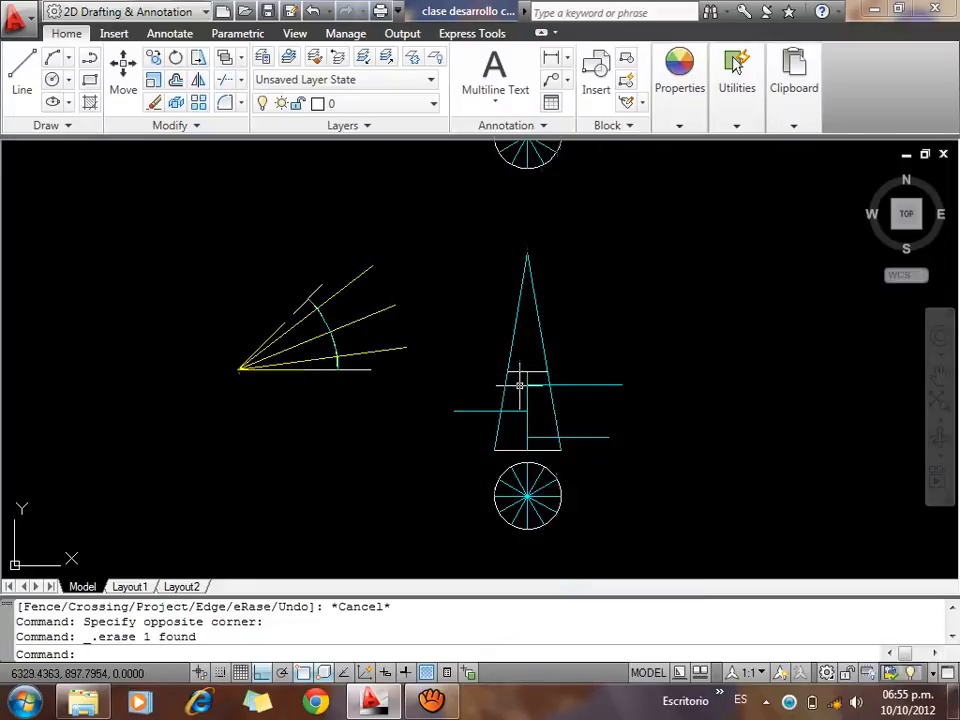
mouse_move(414, 300)
middle_mouse_down()
mouse_move(404, 374)
mouse_move(343, 465)
middle_mouse_up()
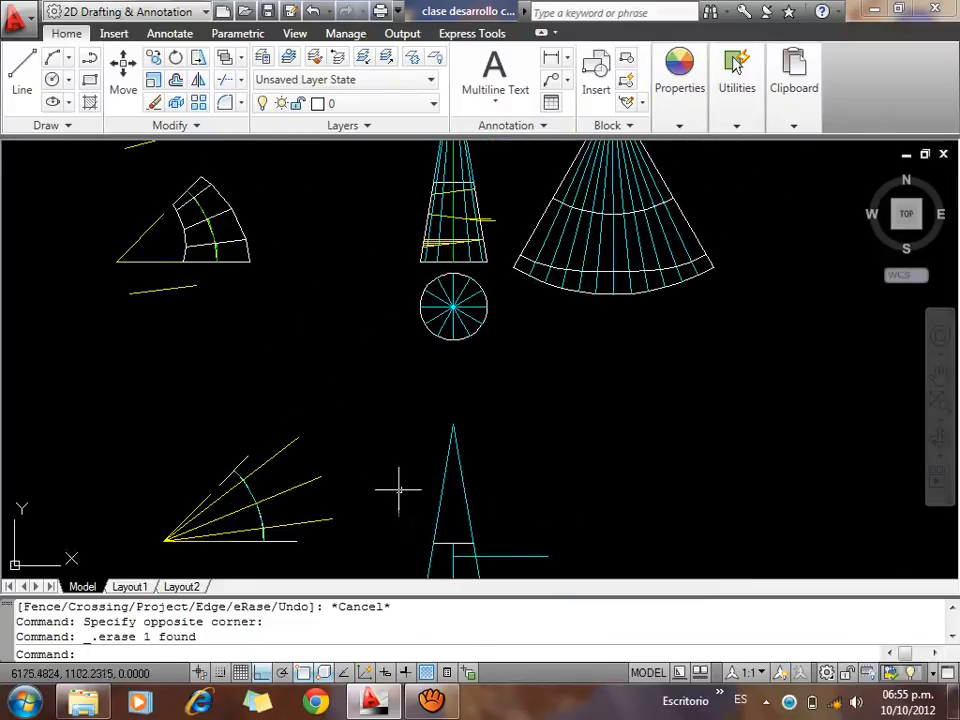
scroll(469, 450, "up", 1)
middle_click_drag(470, 447, 469, 422)
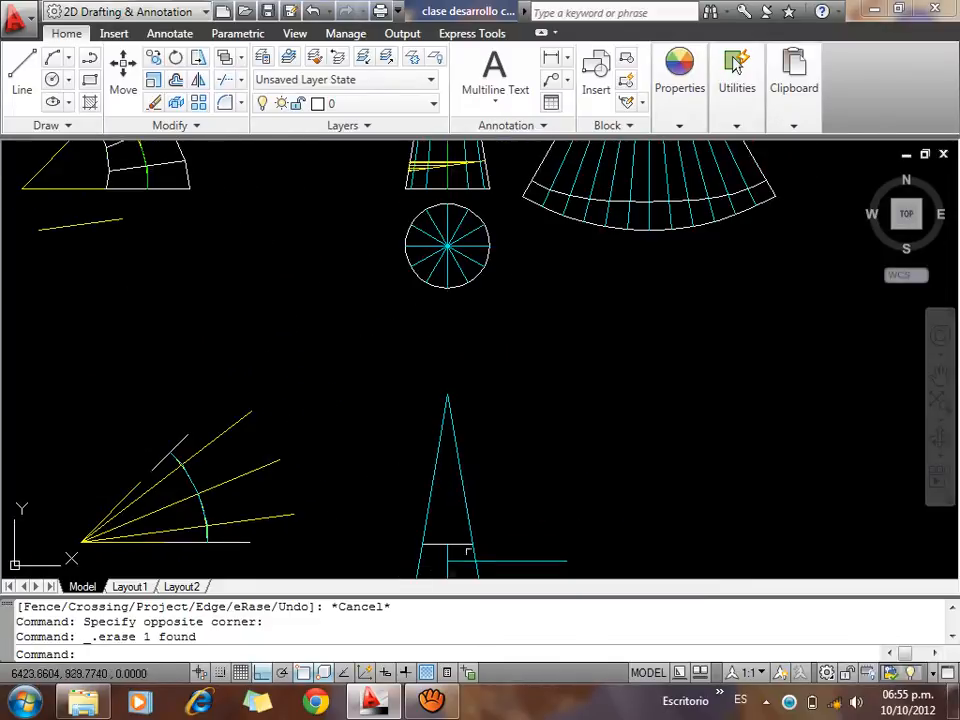
Draw a circle centred where the lower rightward horizontal line meets the axis, tangent to the cone's left side
scroll(467, 555, "down", 2)
middle_click_drag(467, 557, 482, 495)
scroll(482, 574, "up", 3)
scroll(487, 574, "up", 2)
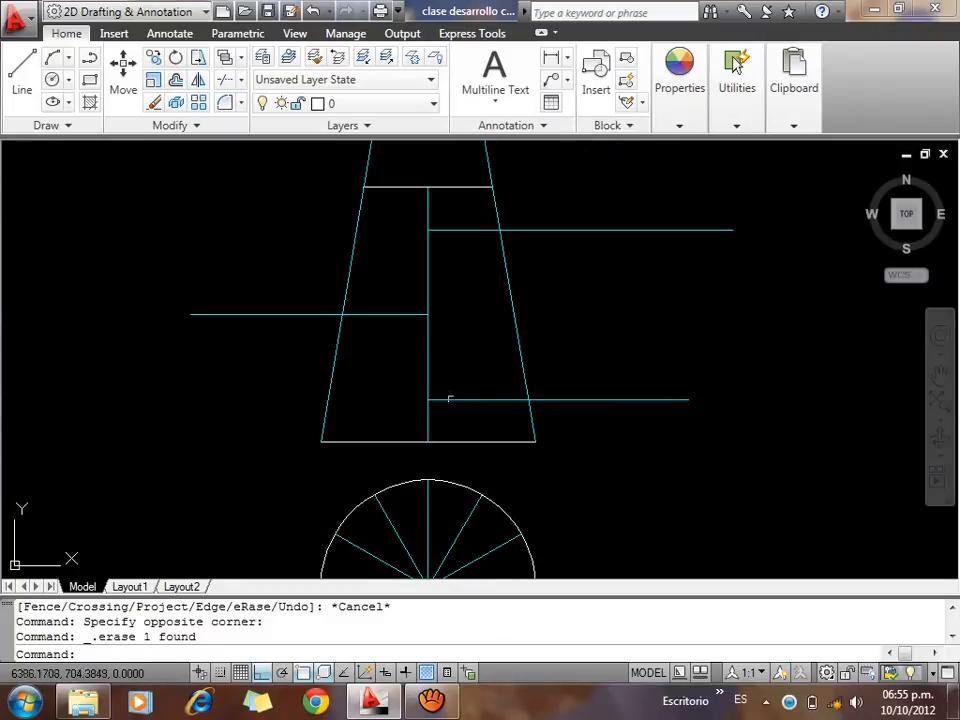
type("C")
key("Return")
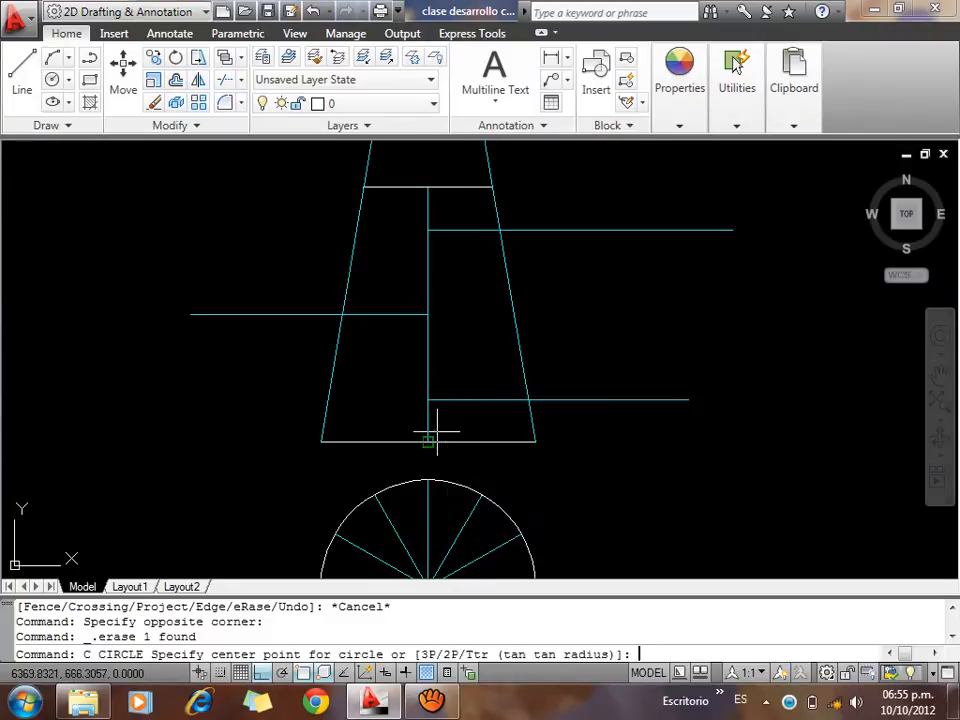
left_click(430, 408)
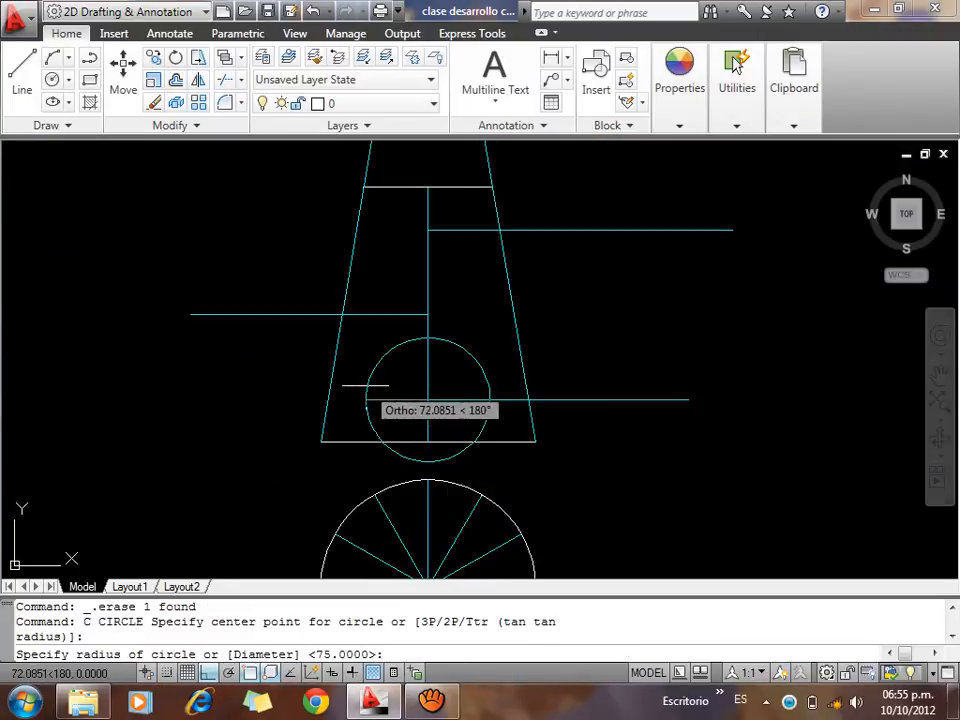
right_click(366, 228, "shift")
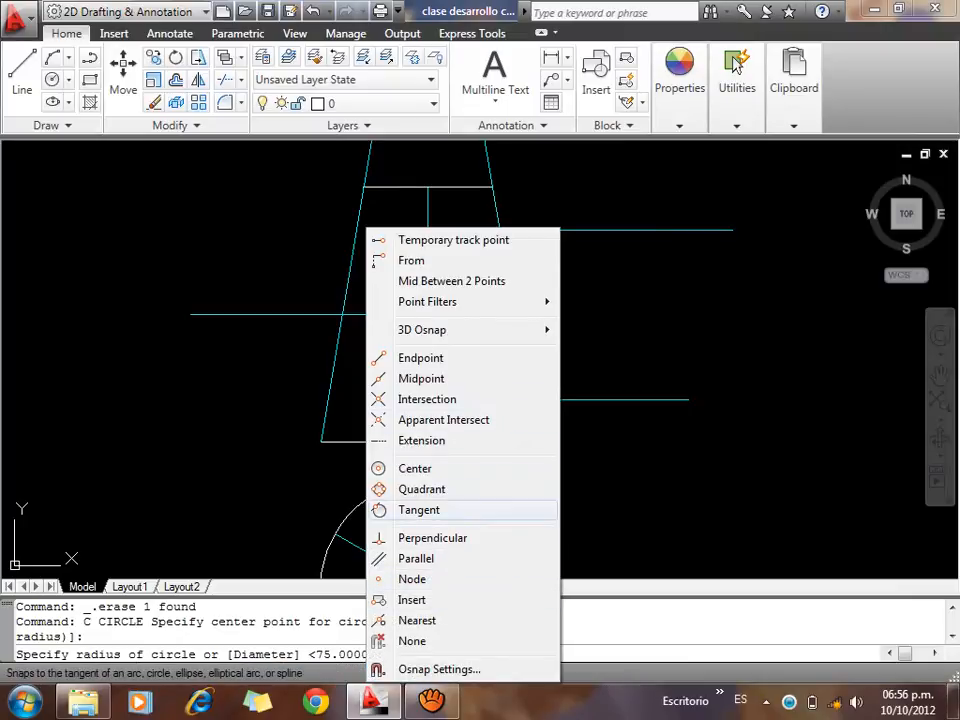
left_click(420, 510)
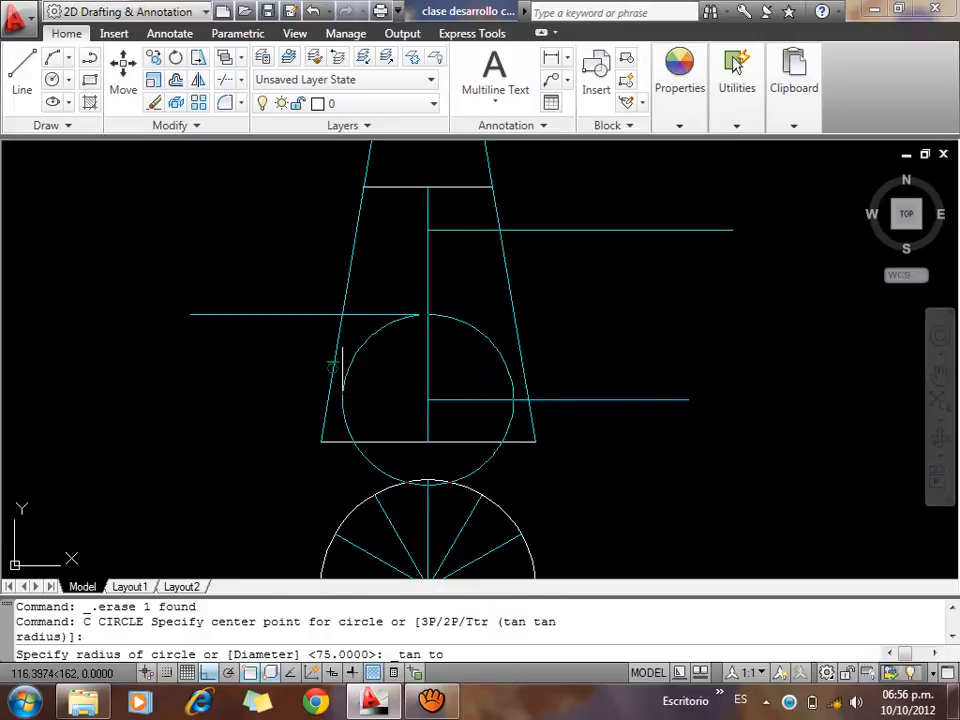
left_click(342, 368)
Draw a circle centred where the middle, leftward horizontal line meets the cone's axis, tangent to the cone's right side
type("c")
key("Return")
left_click(428, 314)
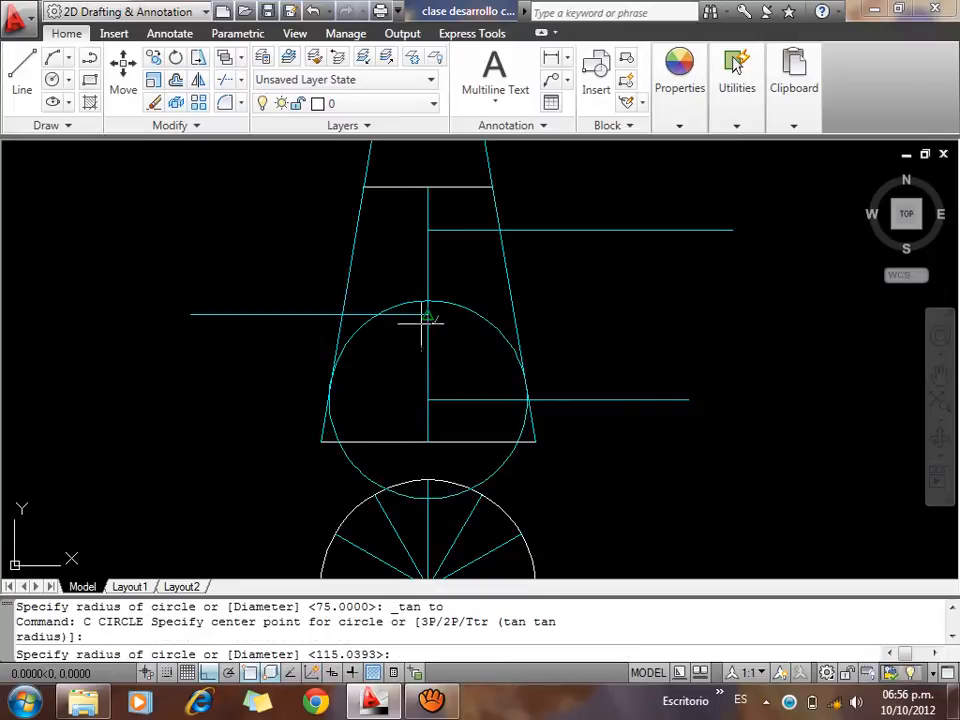
right_click(486, 229, "shift")
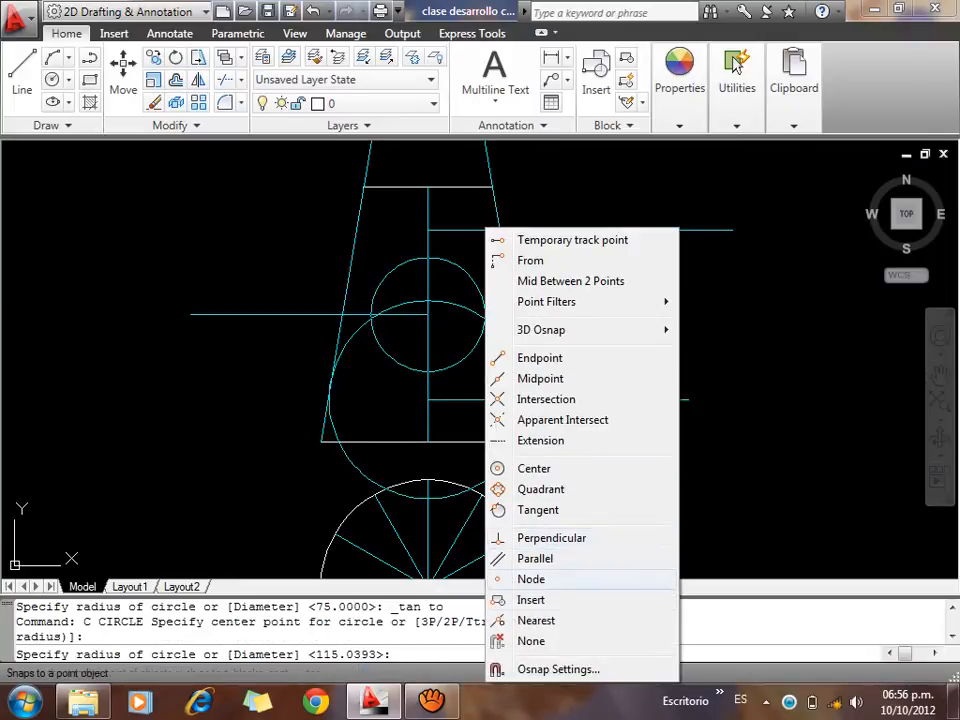
left_click(544, 510)
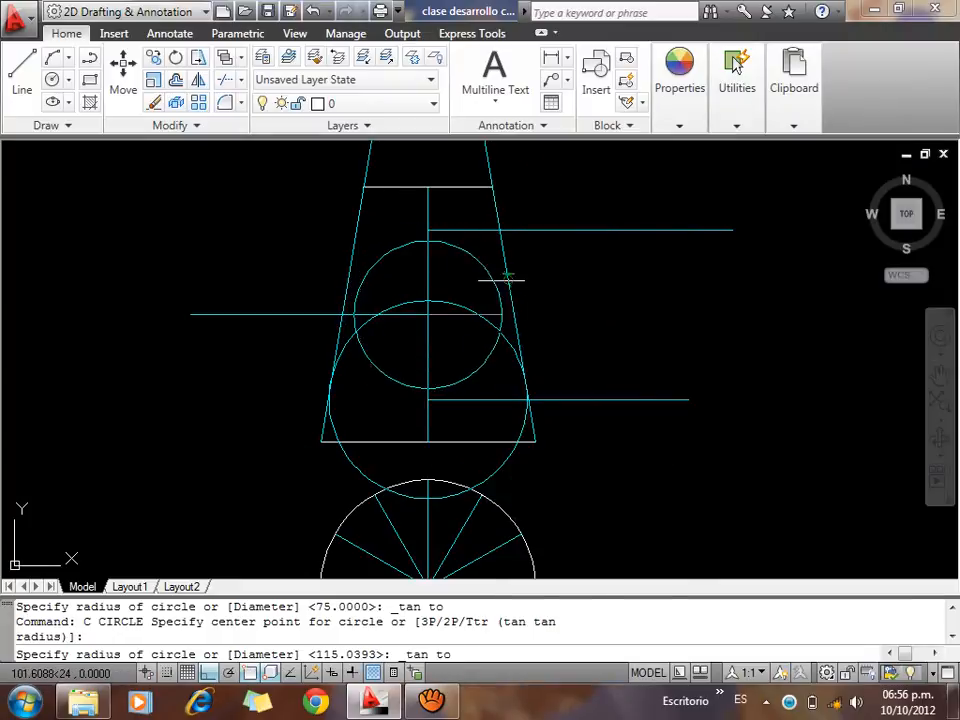
left_click(504, 279)
Draw a circle centred where the upper rightward horizontal line meets the axis, tangent to the cone's left side
key("Return")
left_click(429, 191)
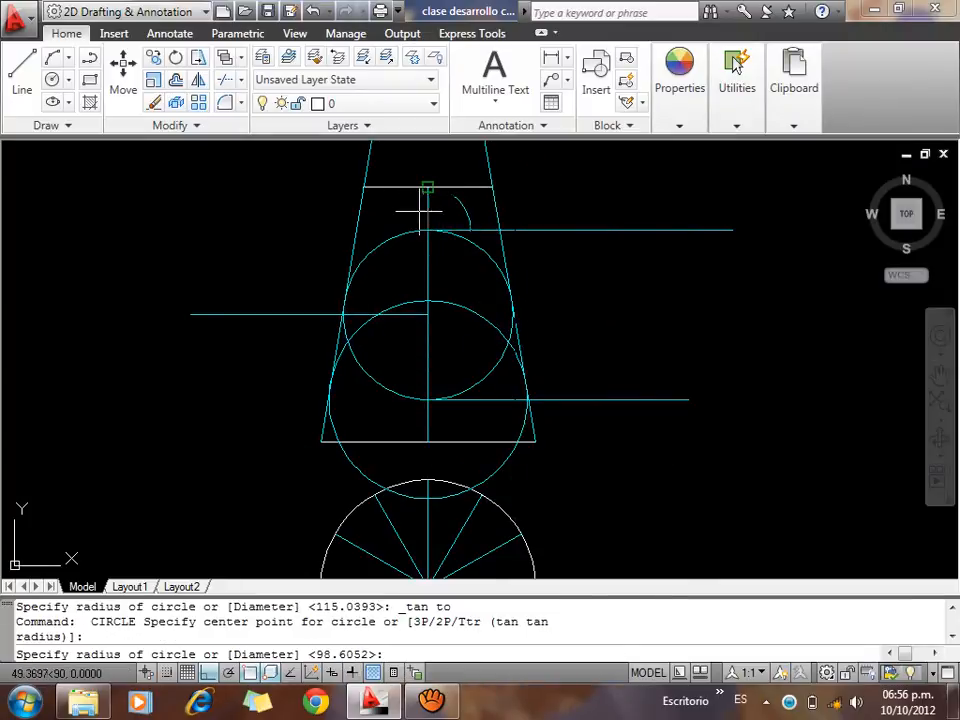
right_click(418, 213, "shift")
left_click(470, 495)
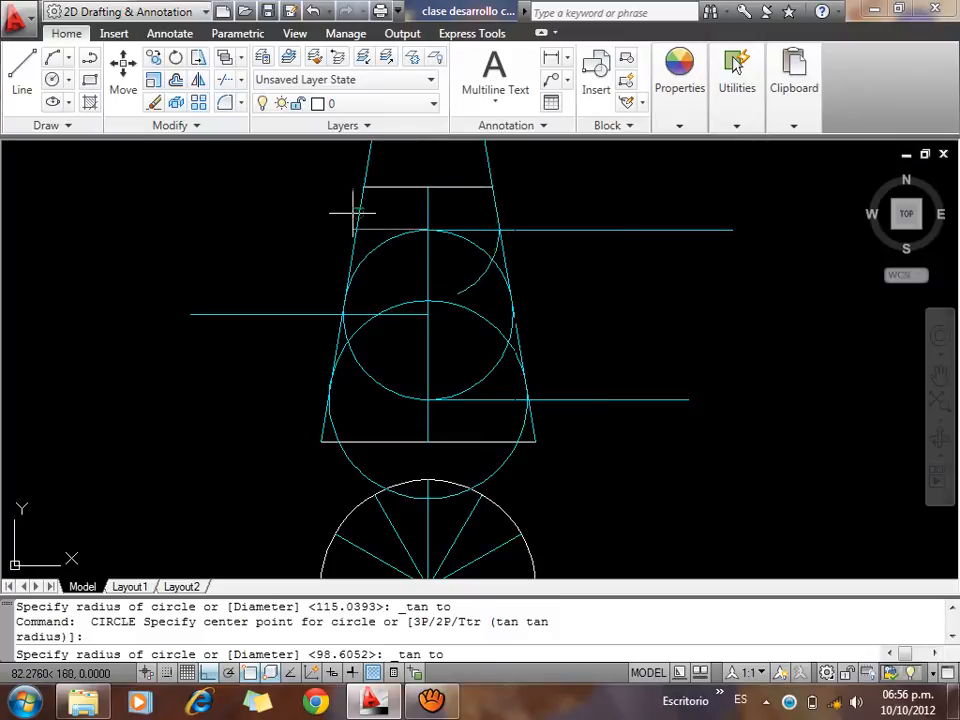
left_click(360, 225)
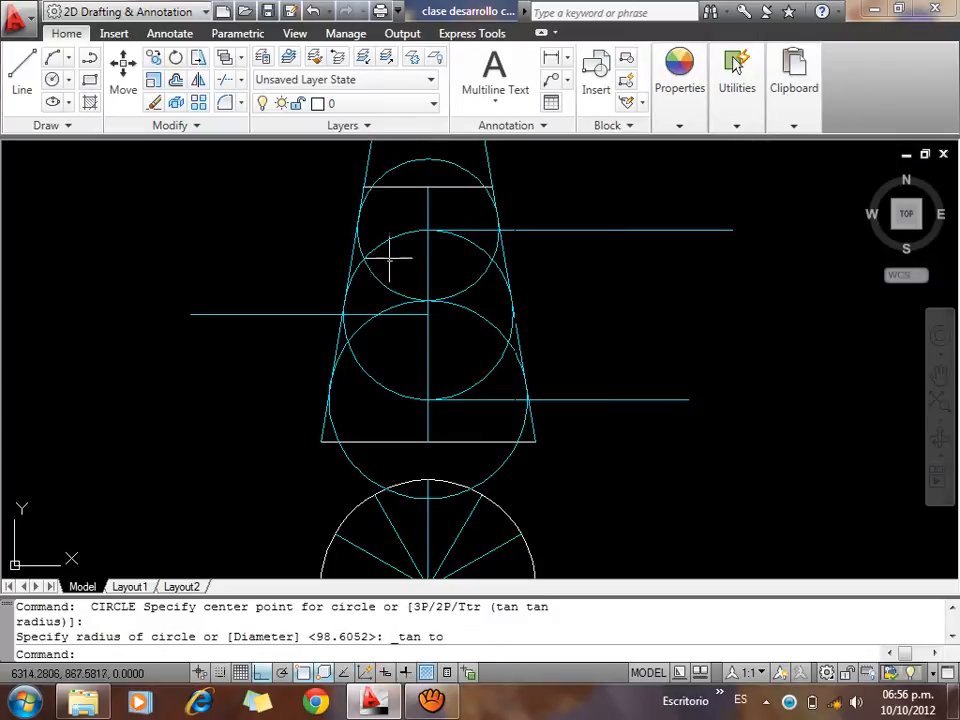
left_click(505, 459)
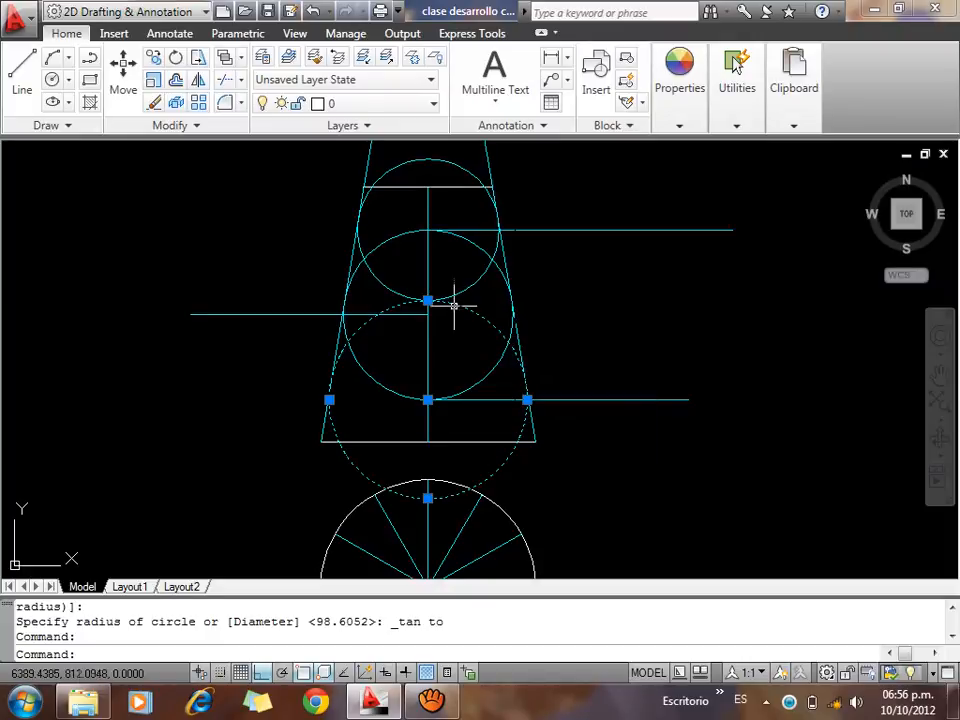
key("Escape")
left_click(497, 270)
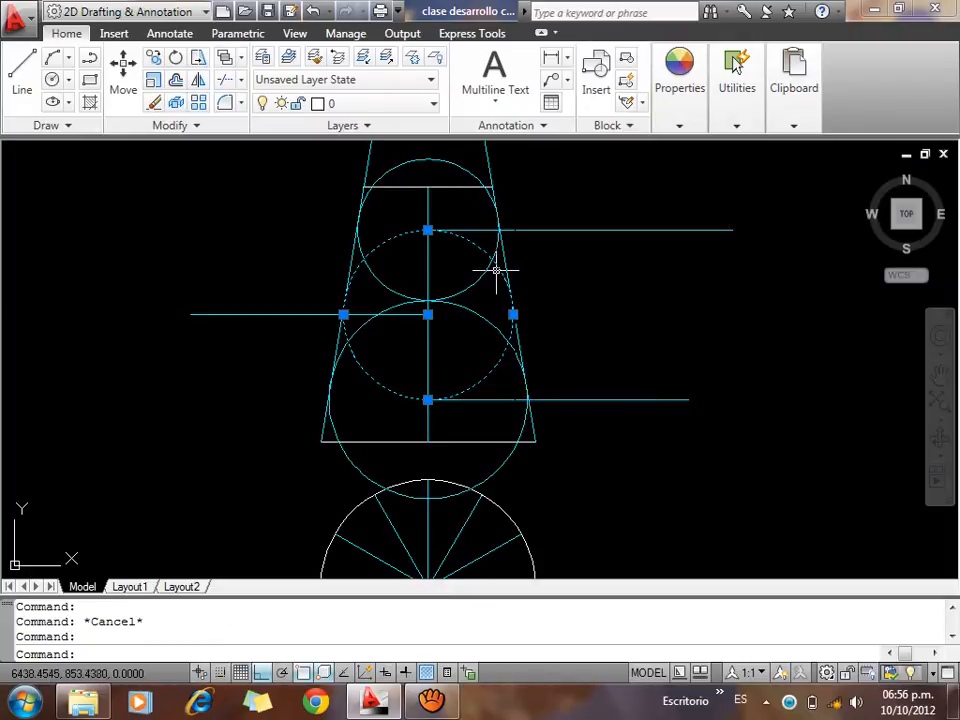
key("Escape")
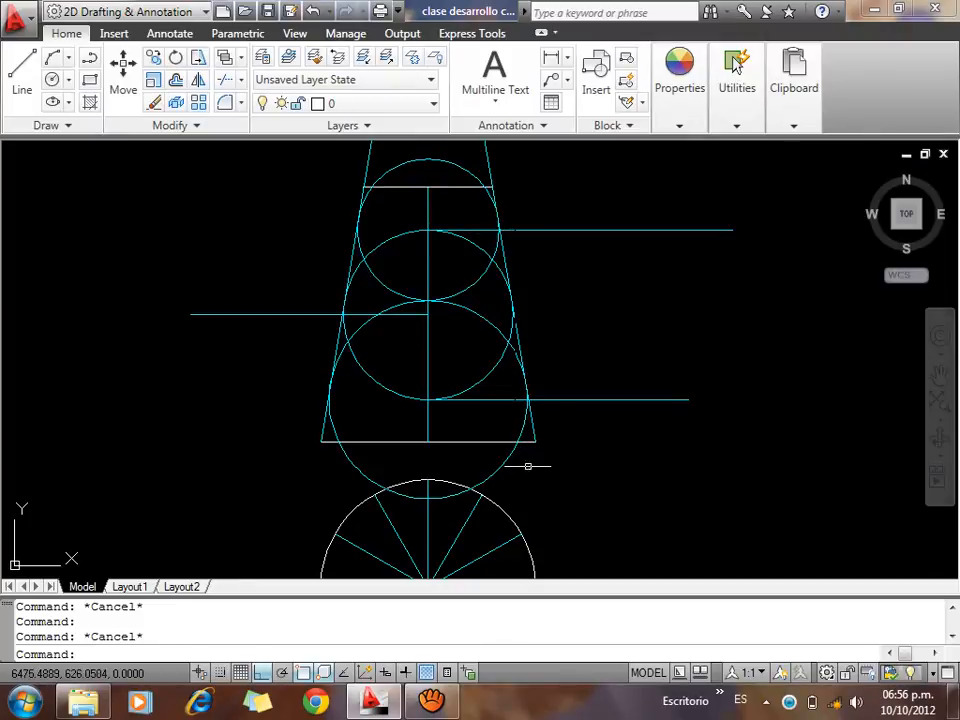
Move the cone's lowest circle by its centre onto the elbow axis vertex on the lowest slanted yellow ray
left_click(528, 466)
left_click(501, 466)
left_click(428, 399)
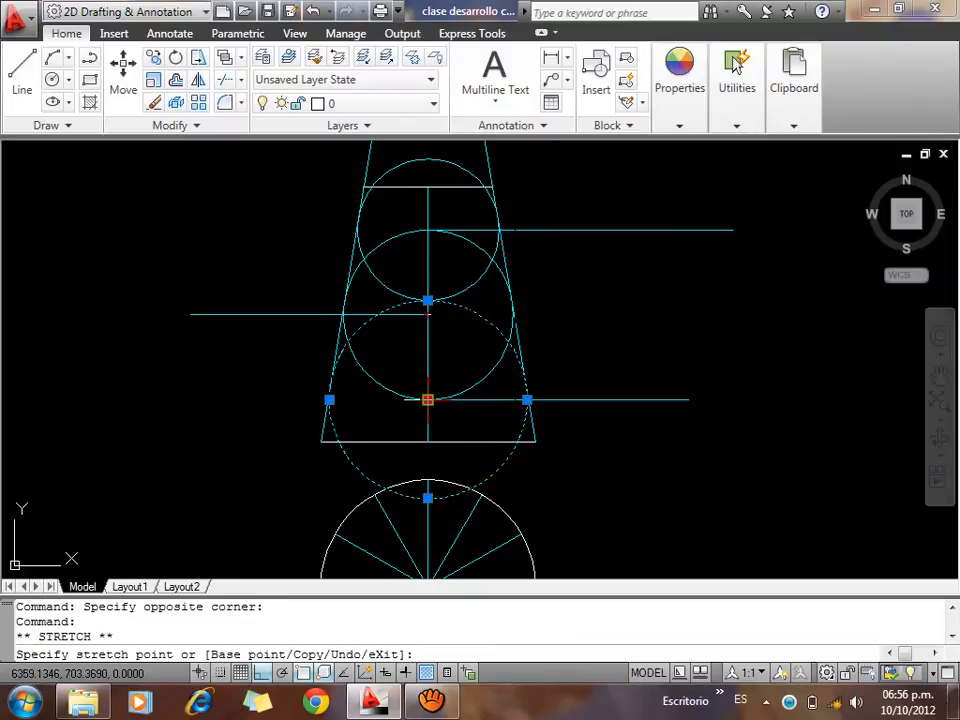
scroll(665, 492, "down", 5)
scroll(452, 410, "up", 5)
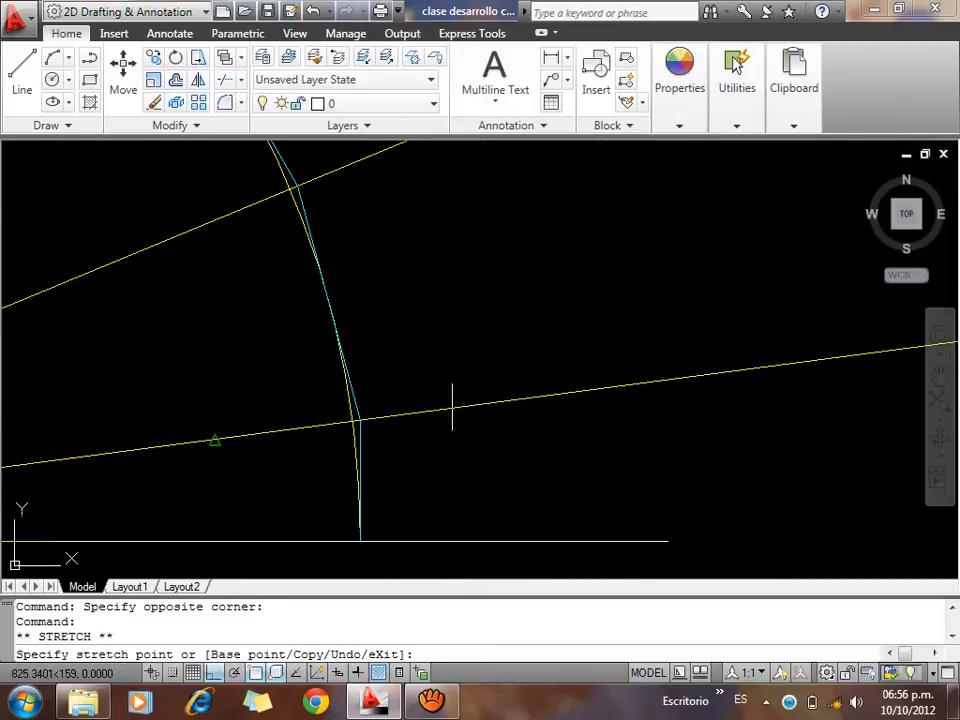
key("Escape")
scroll(365, 420, "down", 8)
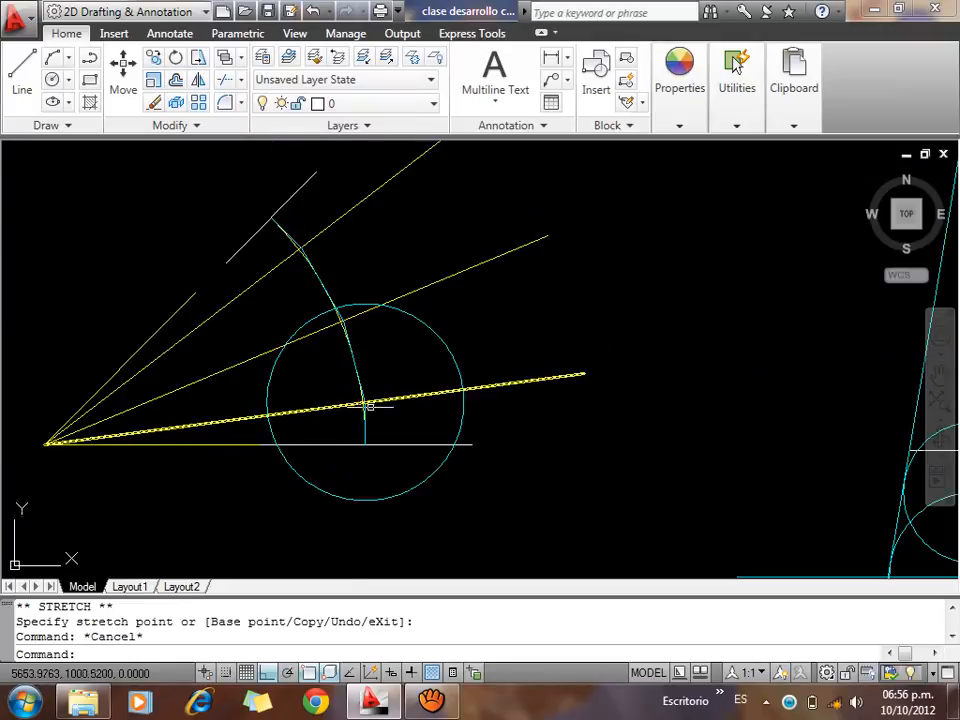
Move the cone's middle circle by its centre onto the elbow axis vertex on the middle slanted yellow ray
left_click(752, 532)
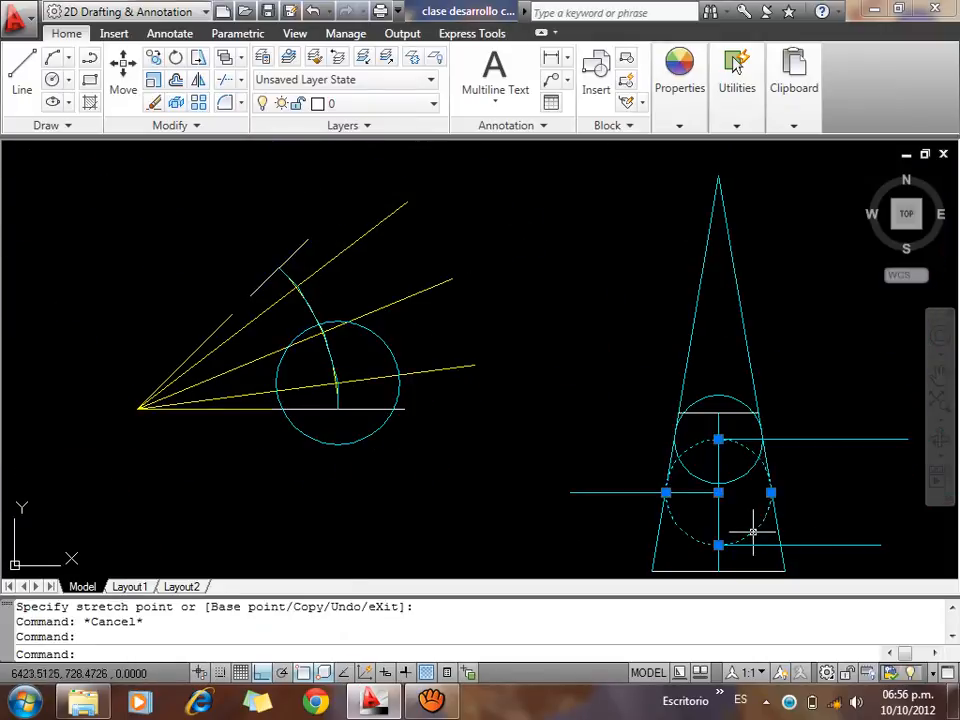
left_click(718, 492)
scroll(314, 320, "up", 4)
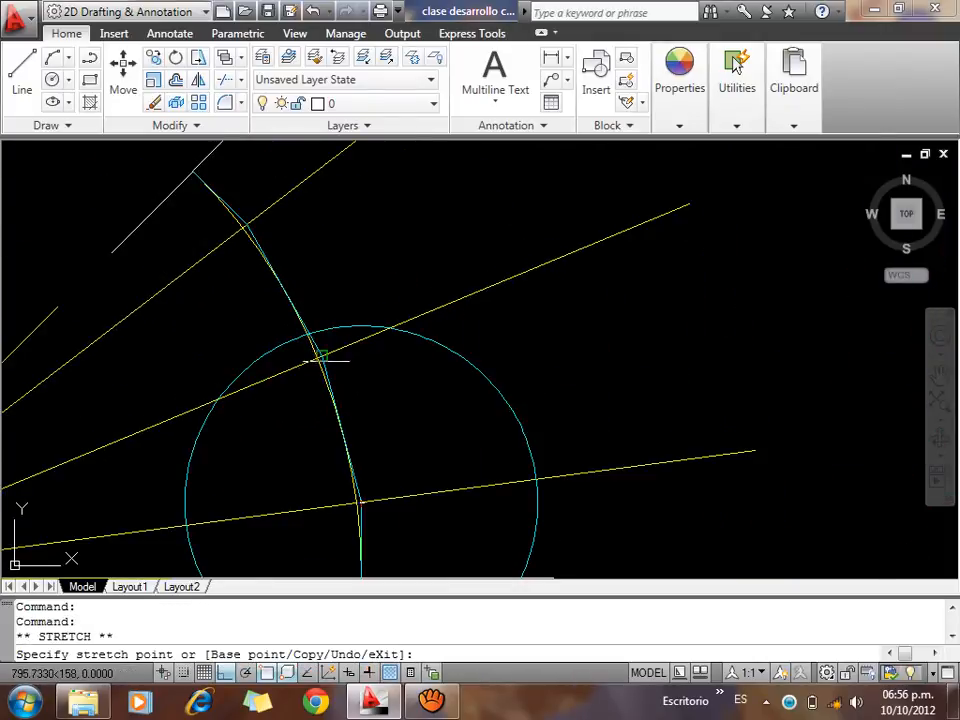
scroll(322, 354, "up", 3)
key("Escape")
scroll(298, 352, "down", 5)
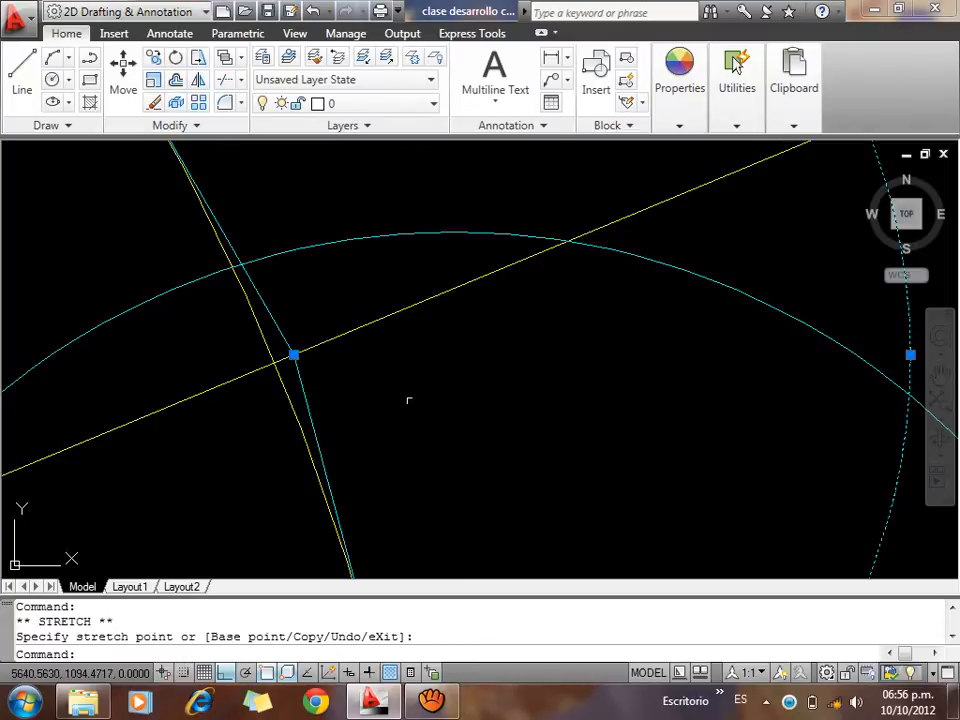
key("Escape")
Move the cone's uppermost circle by its centre onto the elbow axis vertex on the third slanted yellow ray
left_click(684, 434)
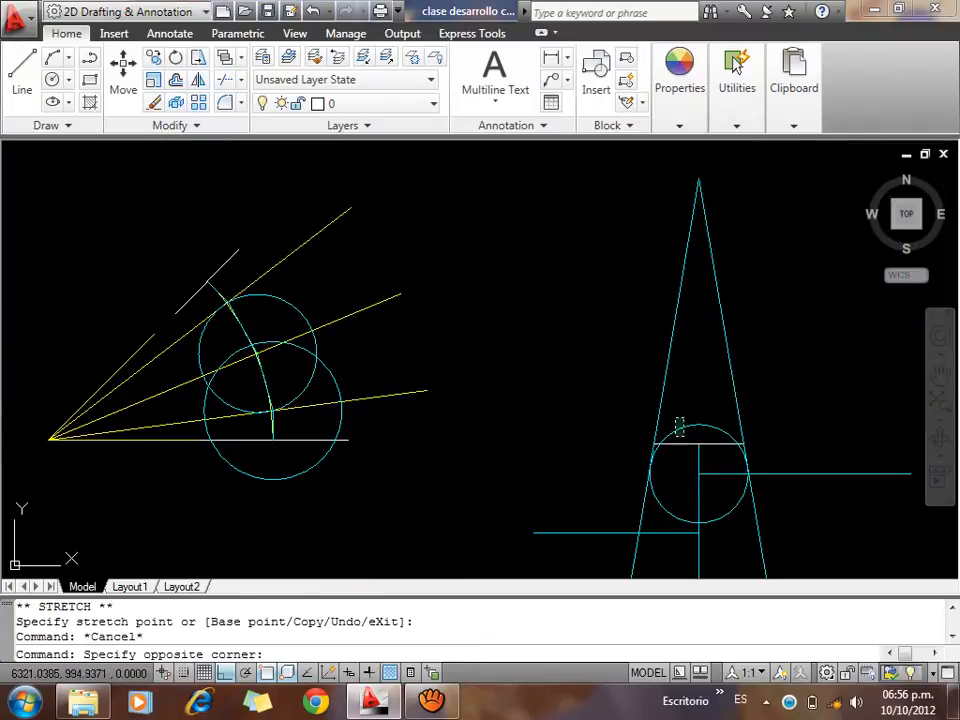
left_click(676, 422)
left_click(699, 474)
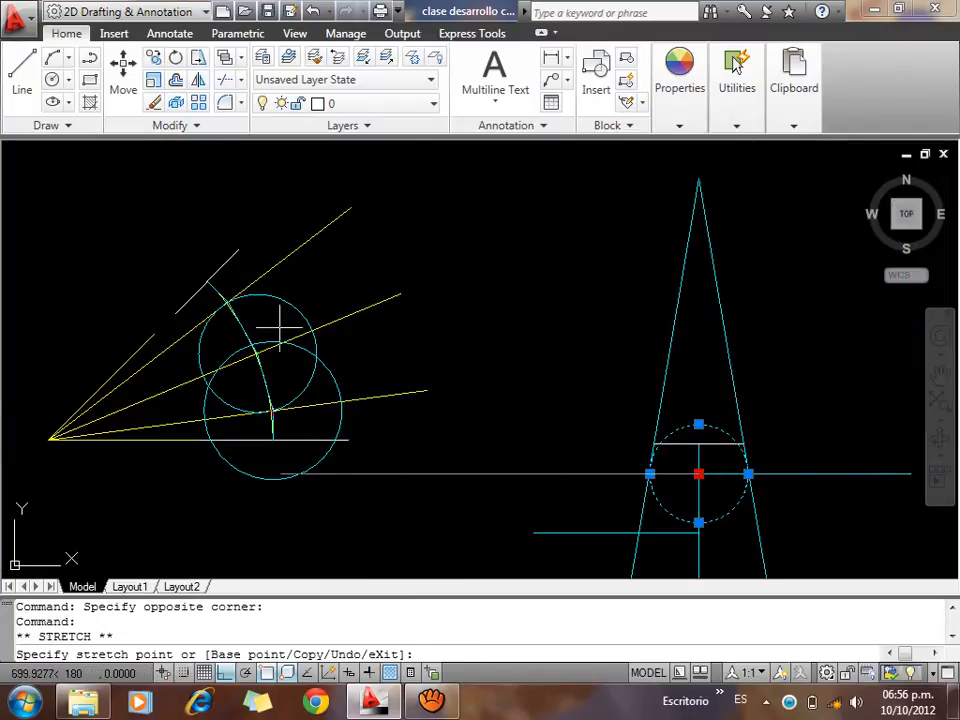
scroll(279, 326, "up", 3)
scroll(343, 406, "up", 5)
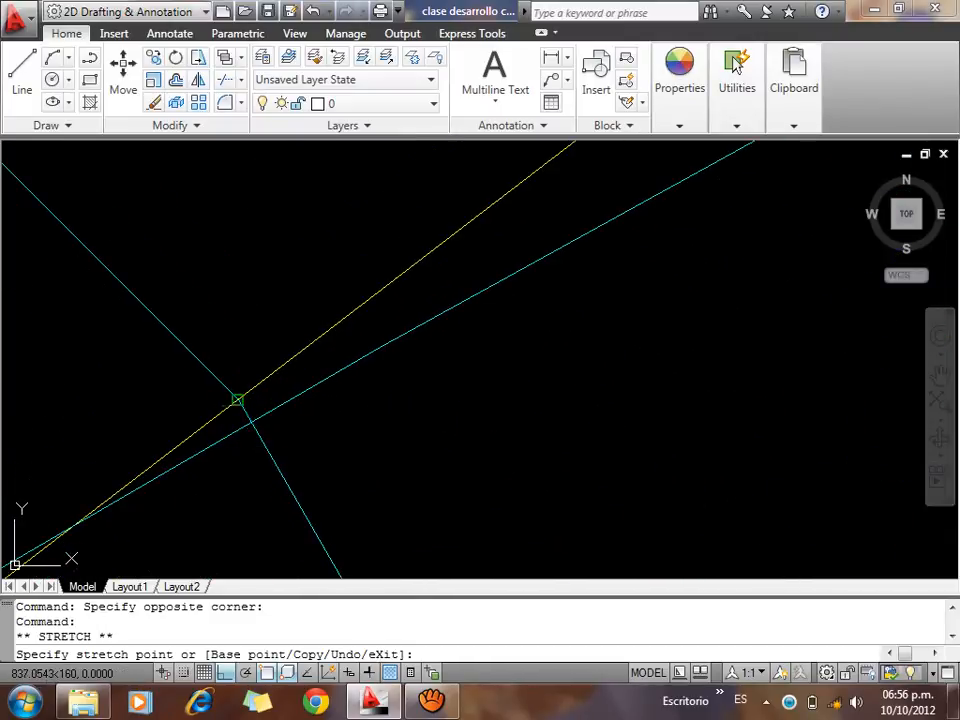
left_click(237, 400)
key("Escape")
scroll(225, 304, "down", 3)
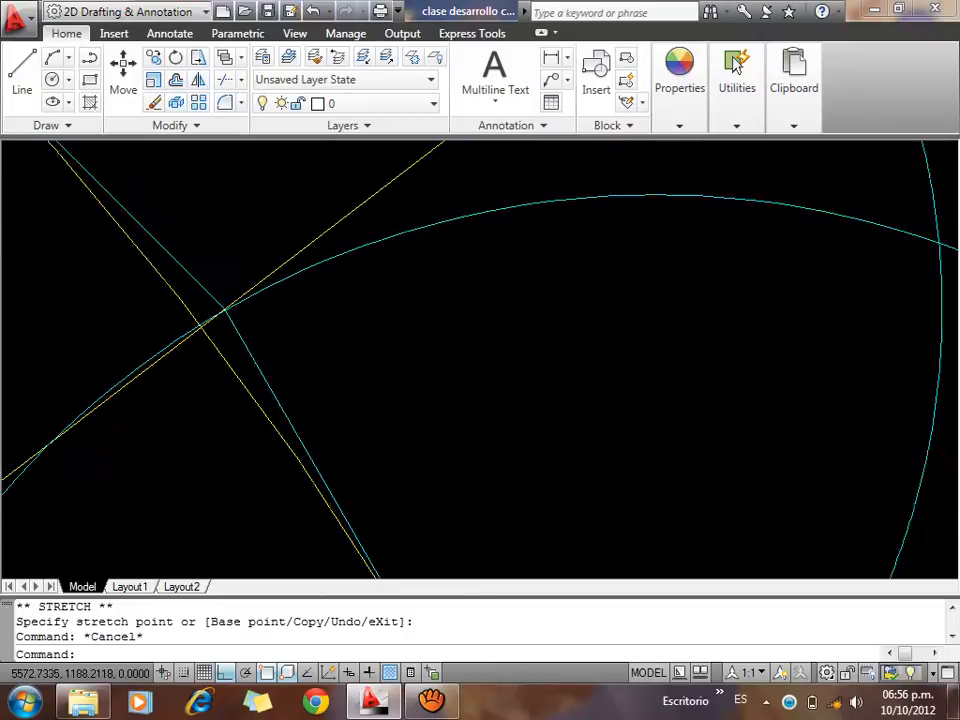
scroll(222, 302, "down", 8)
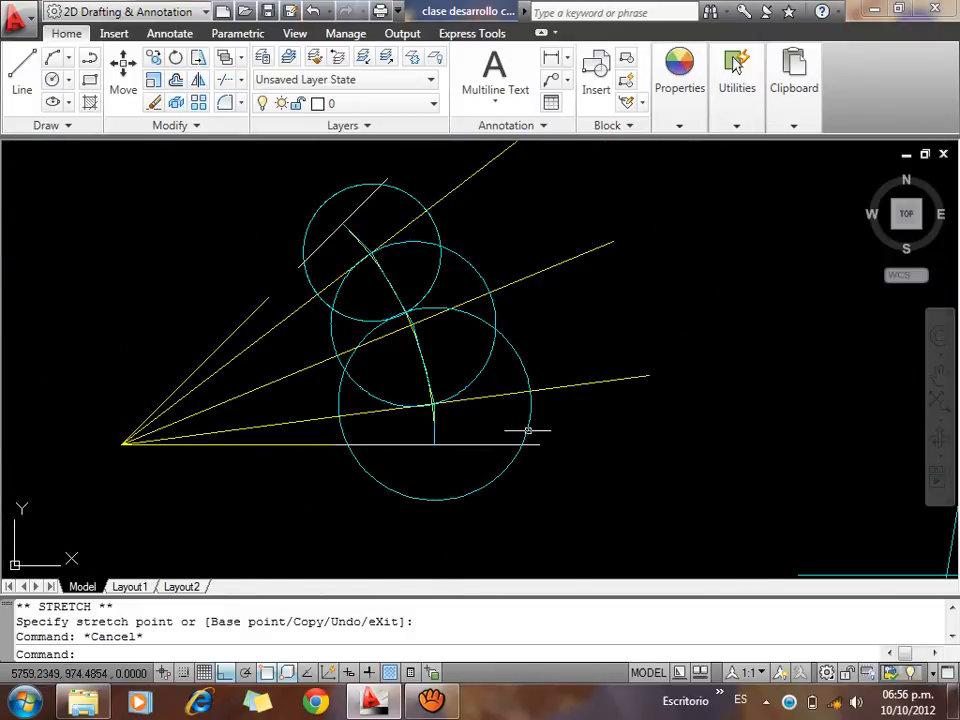
Erase the horizontal yellow line between the elbow's ray origin and the white base line
scroll(432, 445, "up", 1)
left_click(272, 456)
left_click(218, 437)
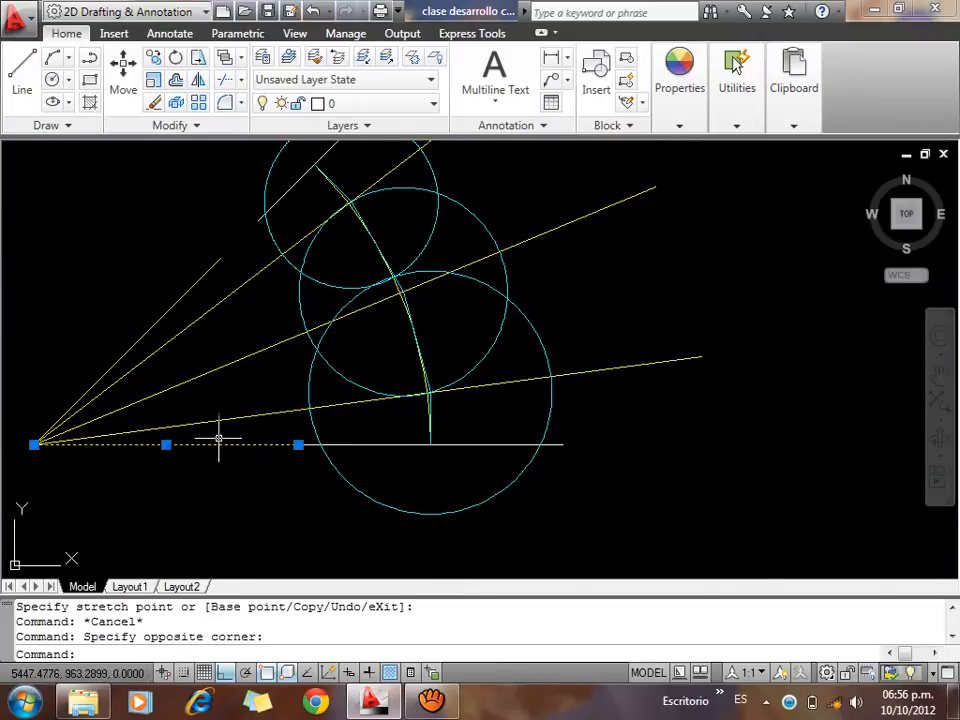
key("Delete")
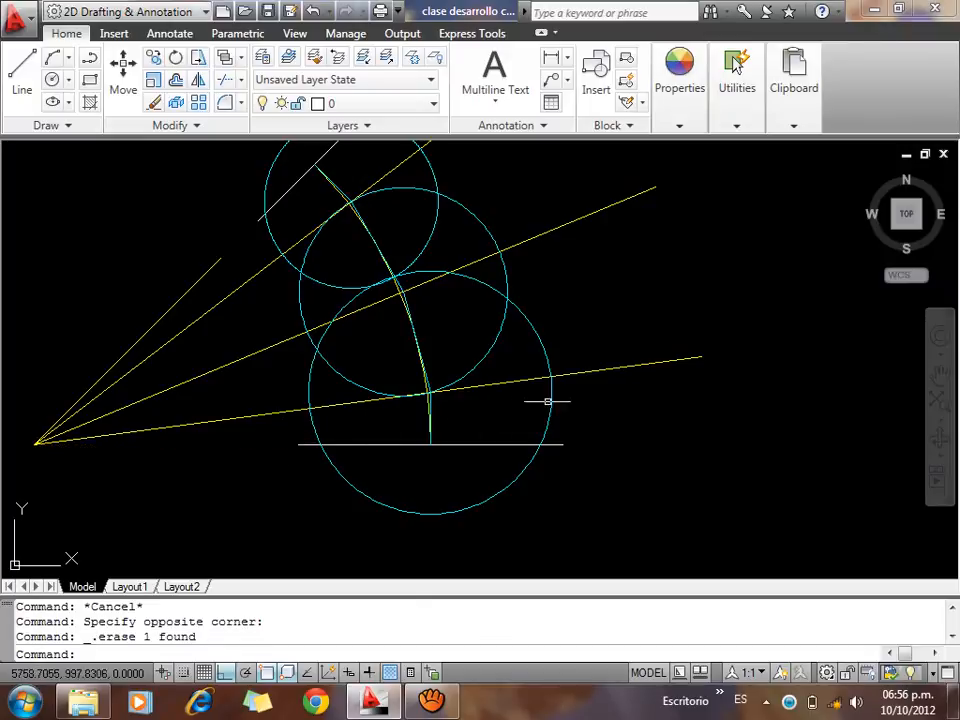
Set the current drawing colour to Green
scroll(558, 404, "up", 1)
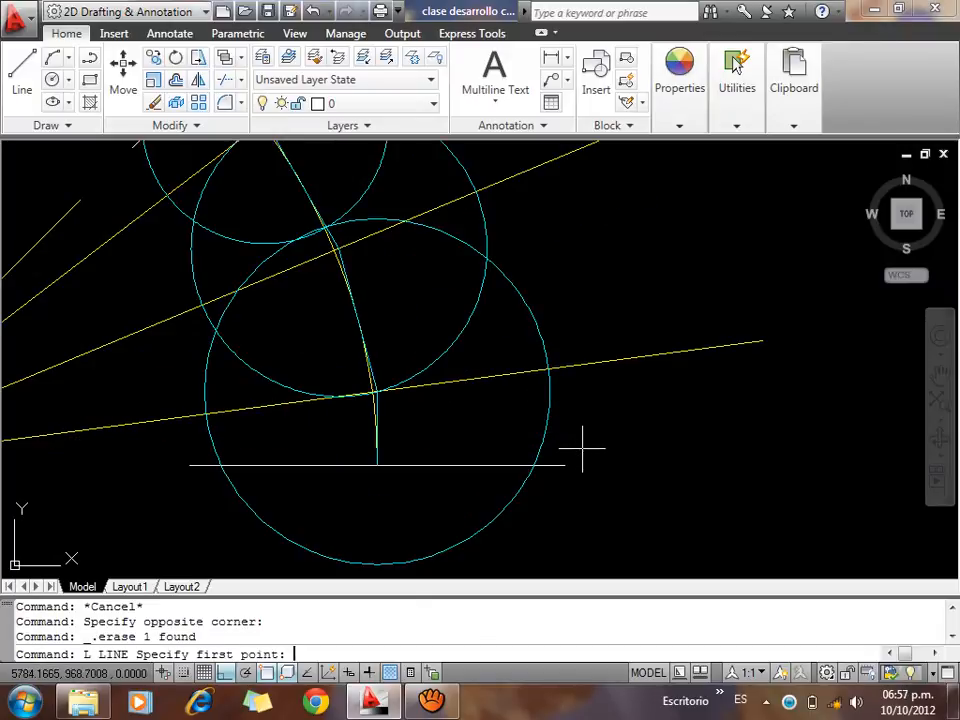
key("Escape")
key("Escape")
key("Escape")
left_click(680, 88)
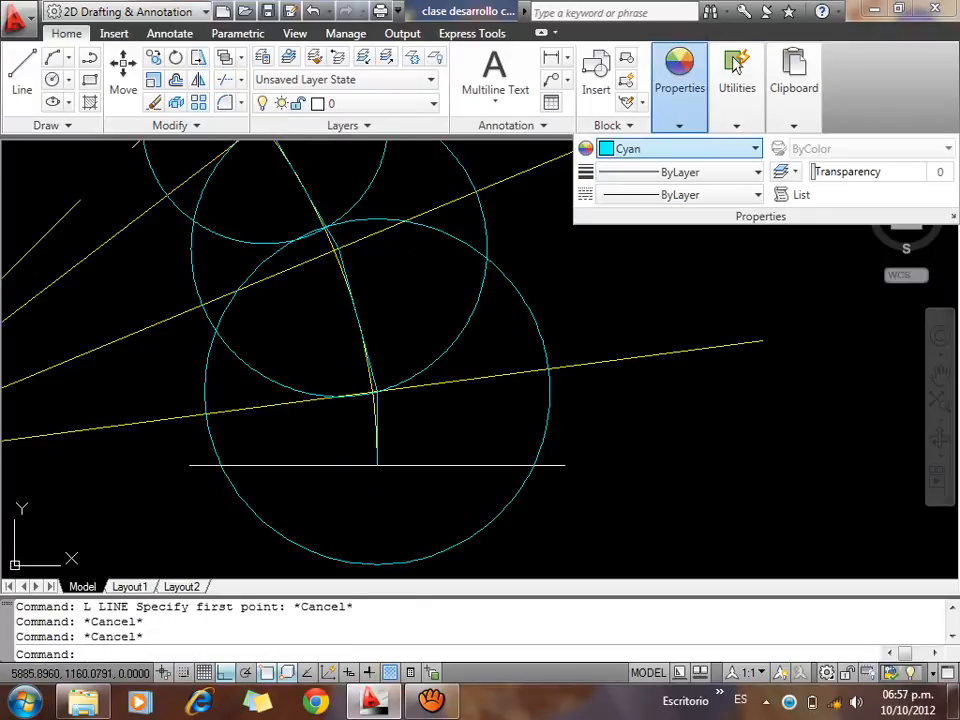
left_click(680, 148)
left_click(634, 265)
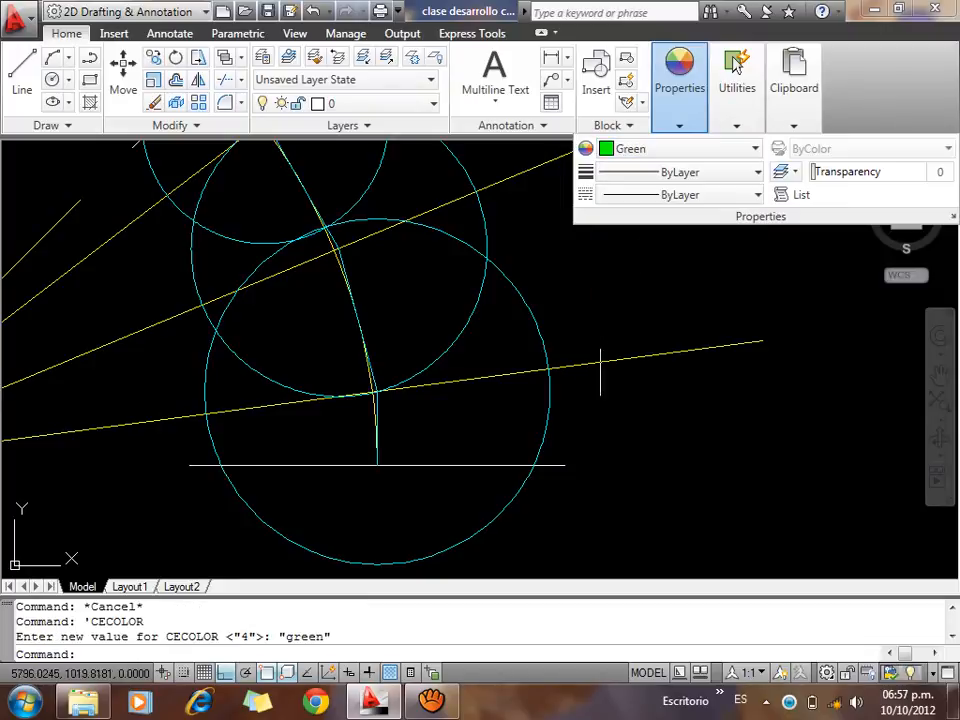
Draw a line from the right end of the elbow's horizontal base tangent to the lowest circle's right side
type("L")
key("Return")
left_click(563, 464)
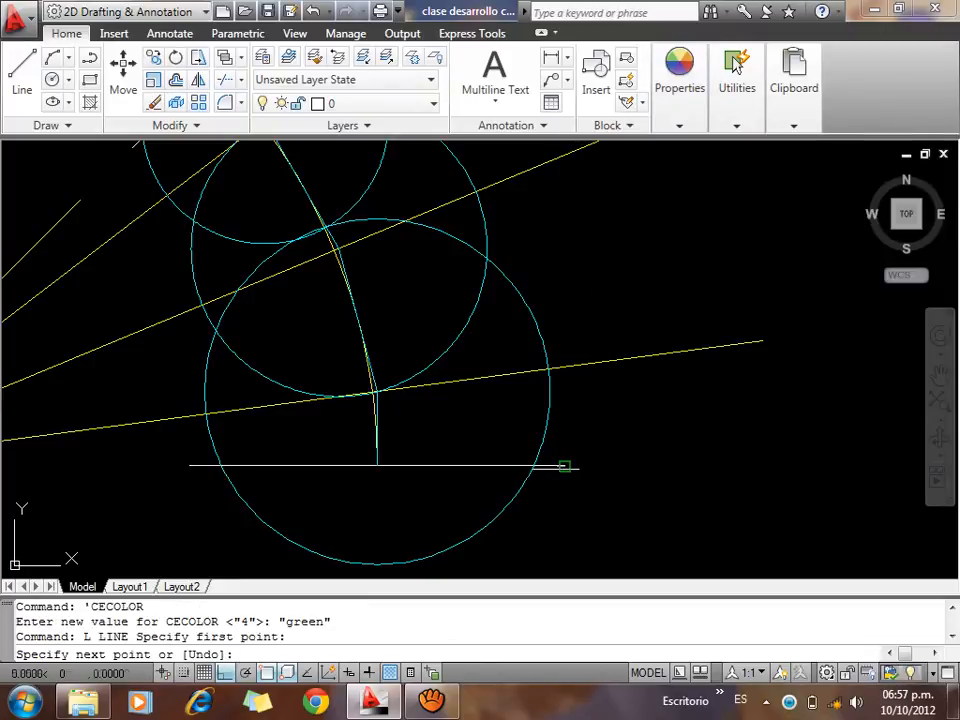
key("Caps_Lock")
right_click(585, 313)
mouse_move(652, 421)
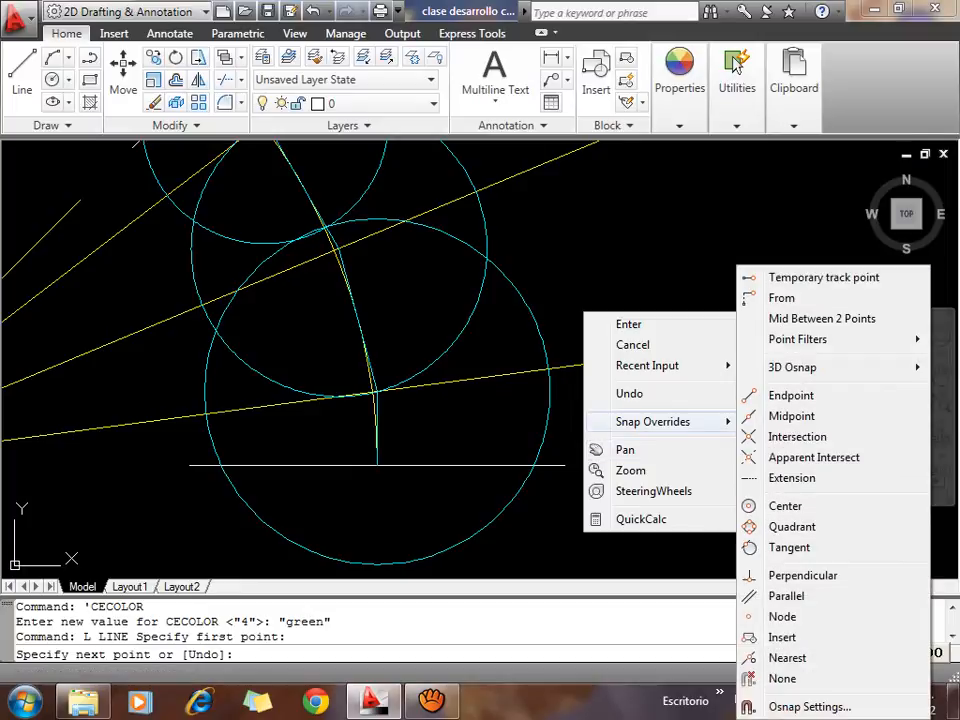
left_click(790, 547)
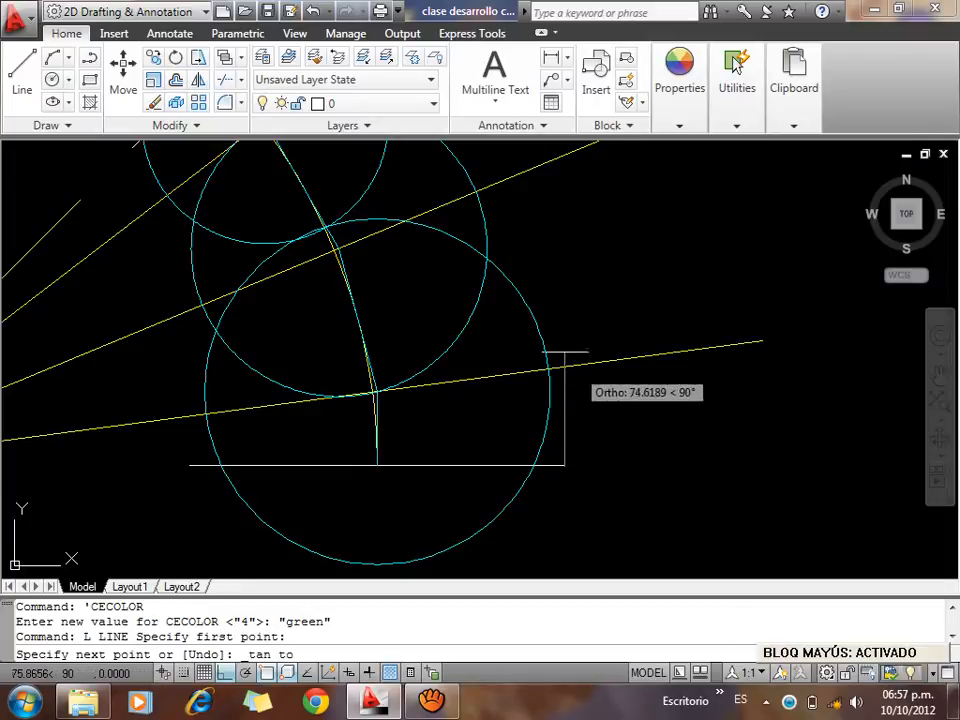
left_click(548, 347)
key("Escape")
Draw a line from the left end of the elbow's horizontal base tangent to the lowest circle's left side
key("Return")
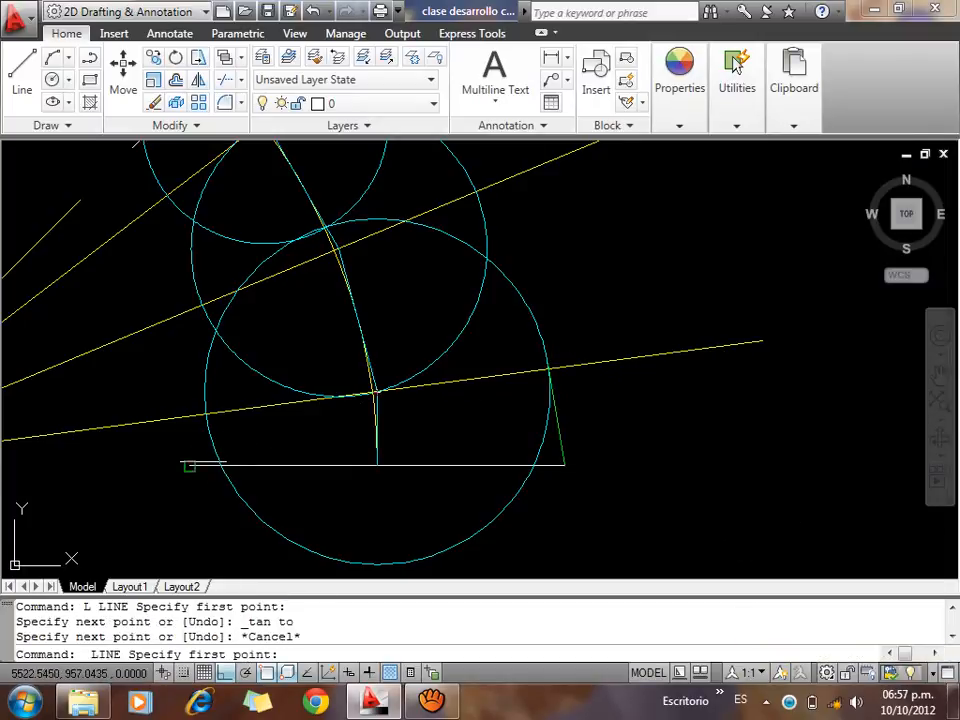
left_click(189, 463)
right_click(208, 360, "shift")
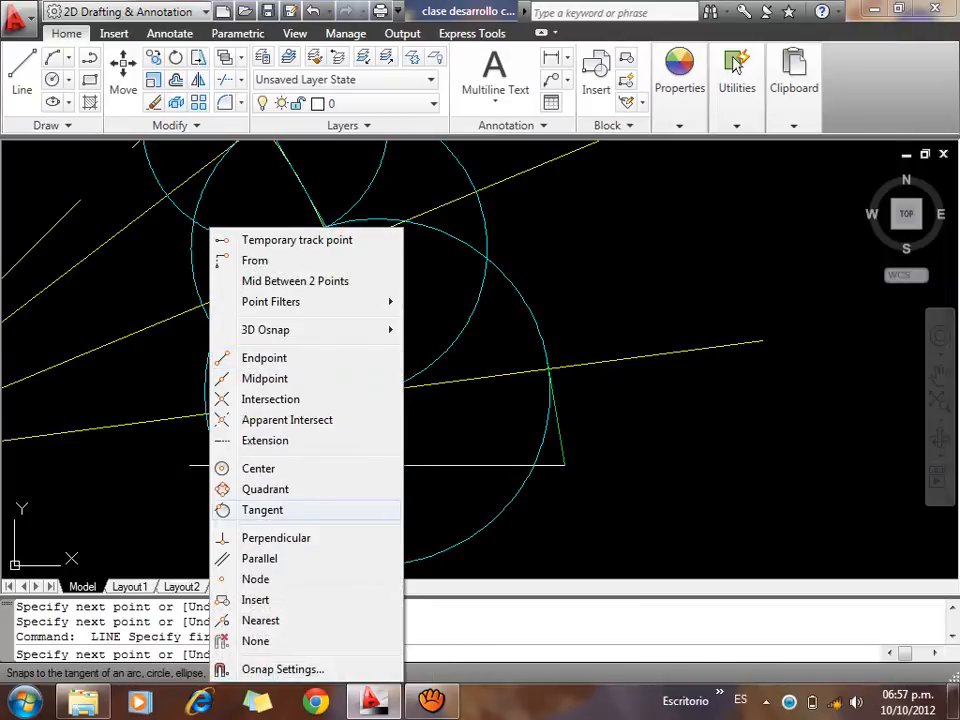
left_click(262, 509)
left_click(210, 386)
key("Return")
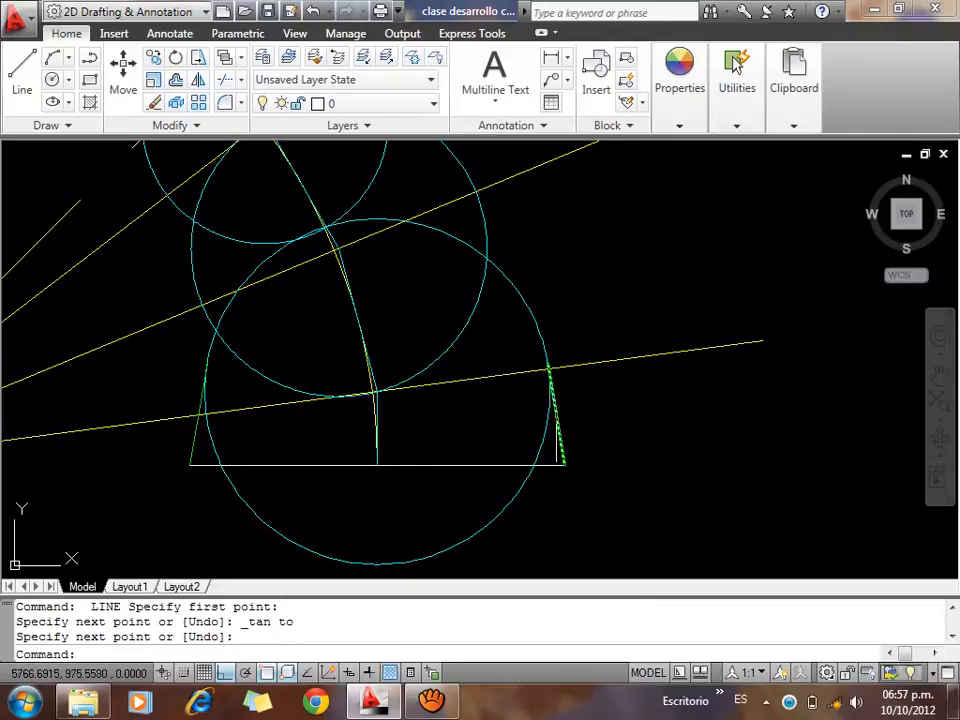
scroll(560, 435, "down", 2)
key("Return")
scroll(556, 250, "up", 3)
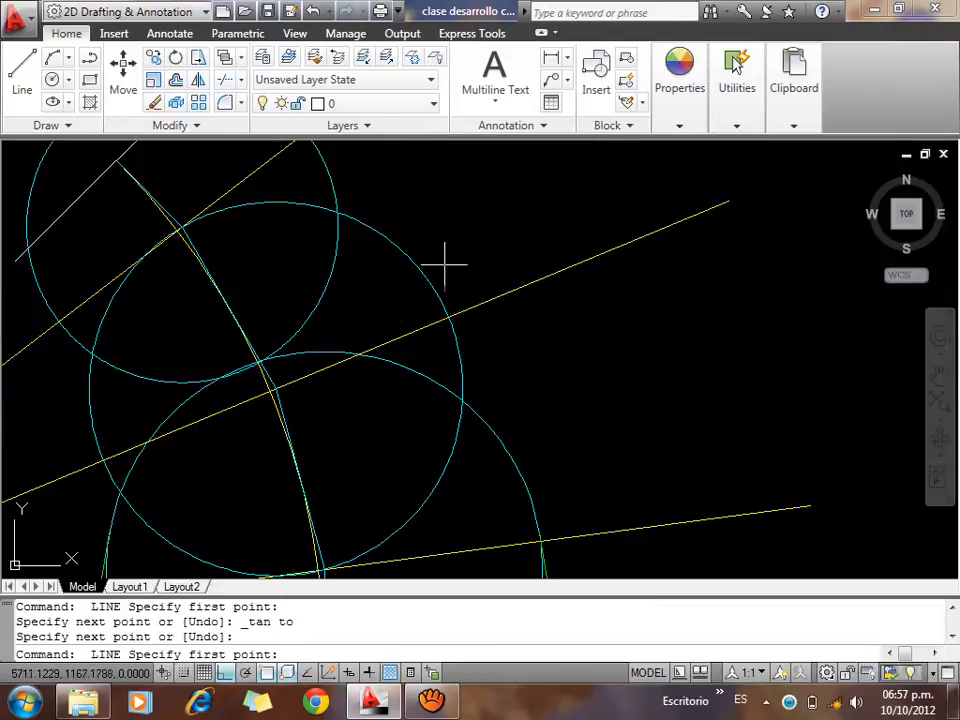
key("Escape")
key("Escape")
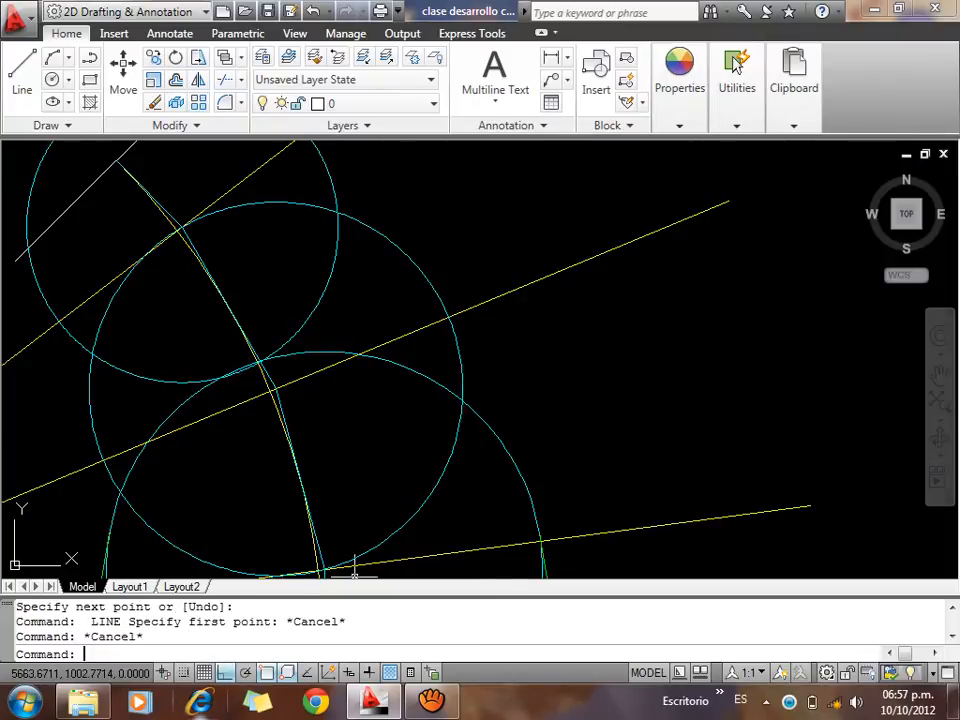
Turn off the Midpoint running object snap
right_click(266, 672)
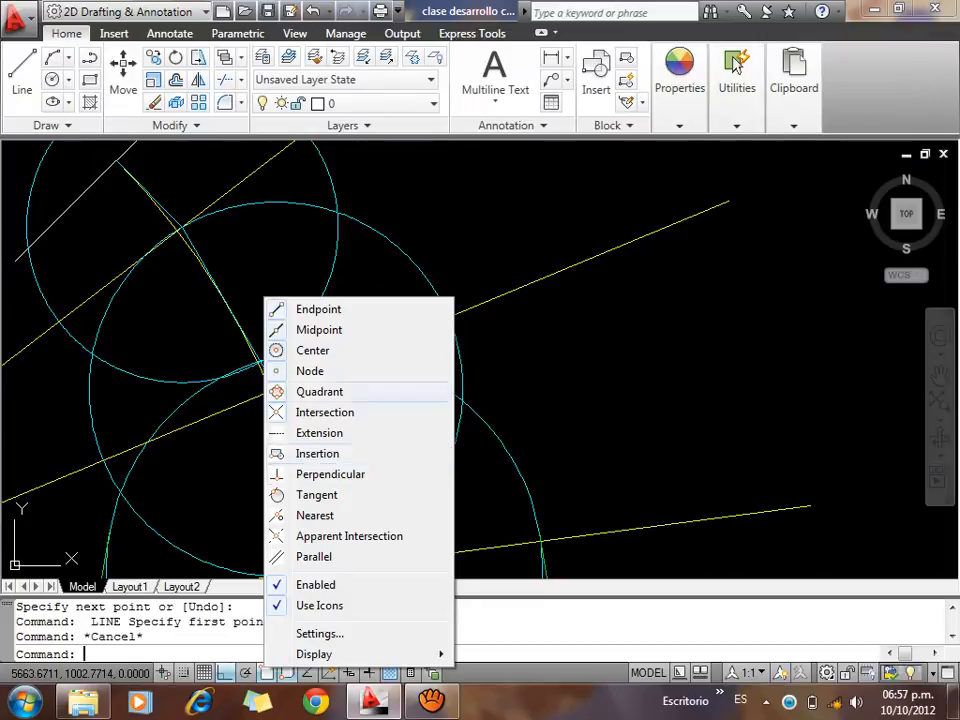
left_click(320, 330)
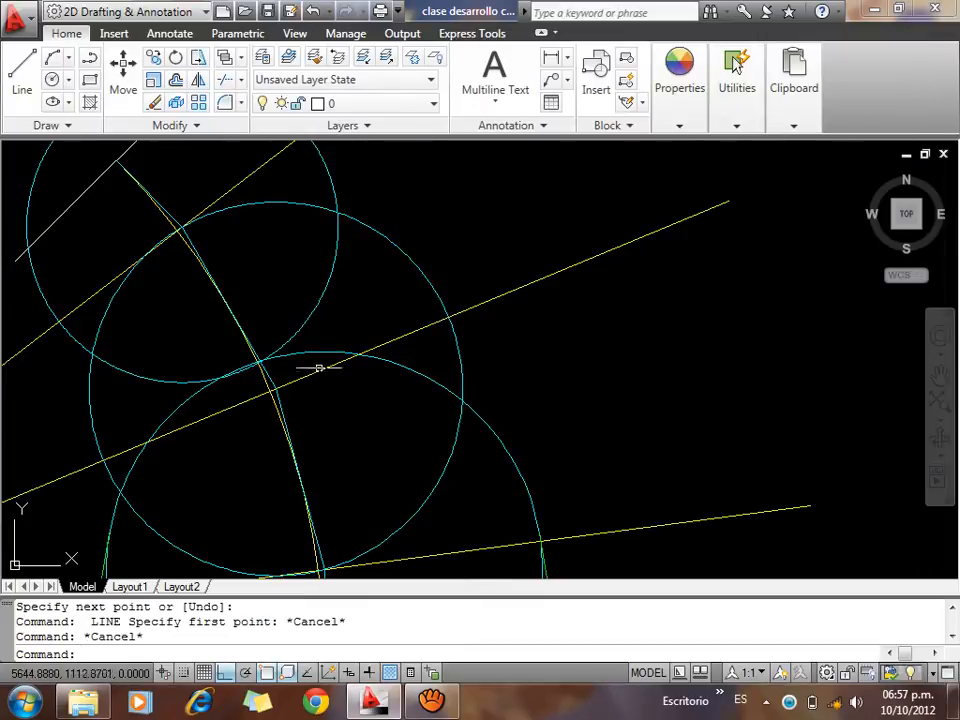
Restrict the running object snaps to Endpoint and Tangent
key("Return")
key("Escape")
right_click(188, 672)
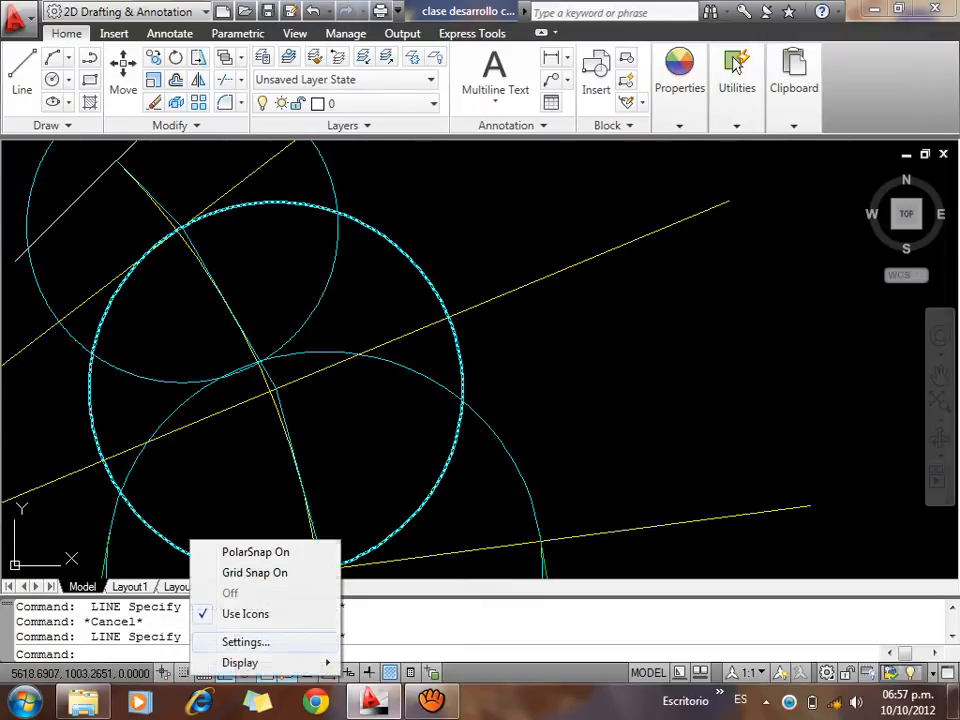
left_click(245, 641)
left_click(422, 180)
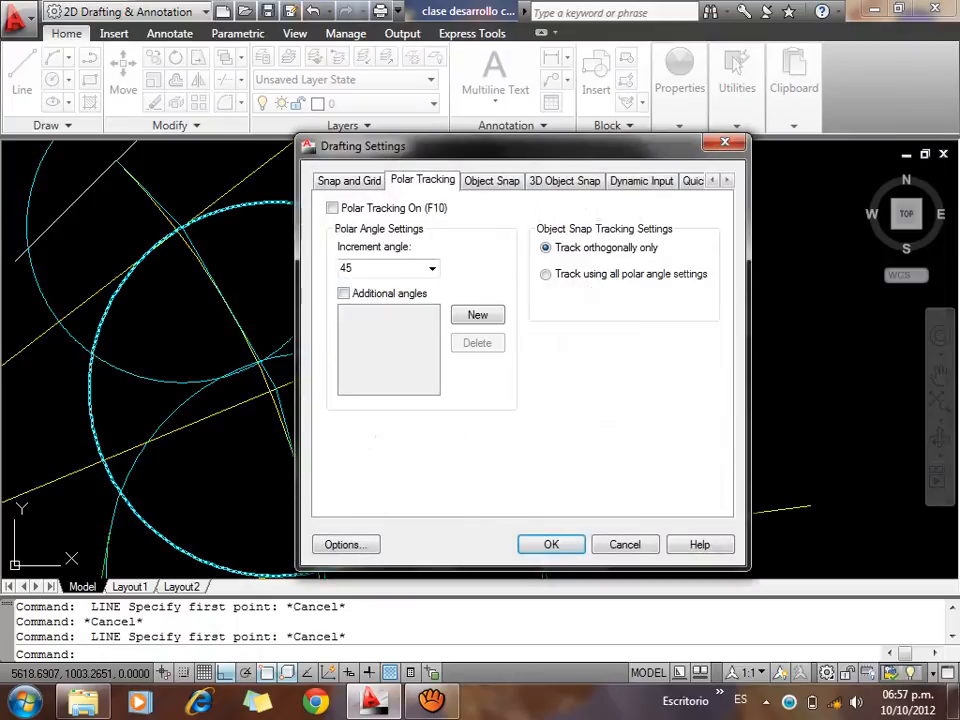
left_click(491, 180)
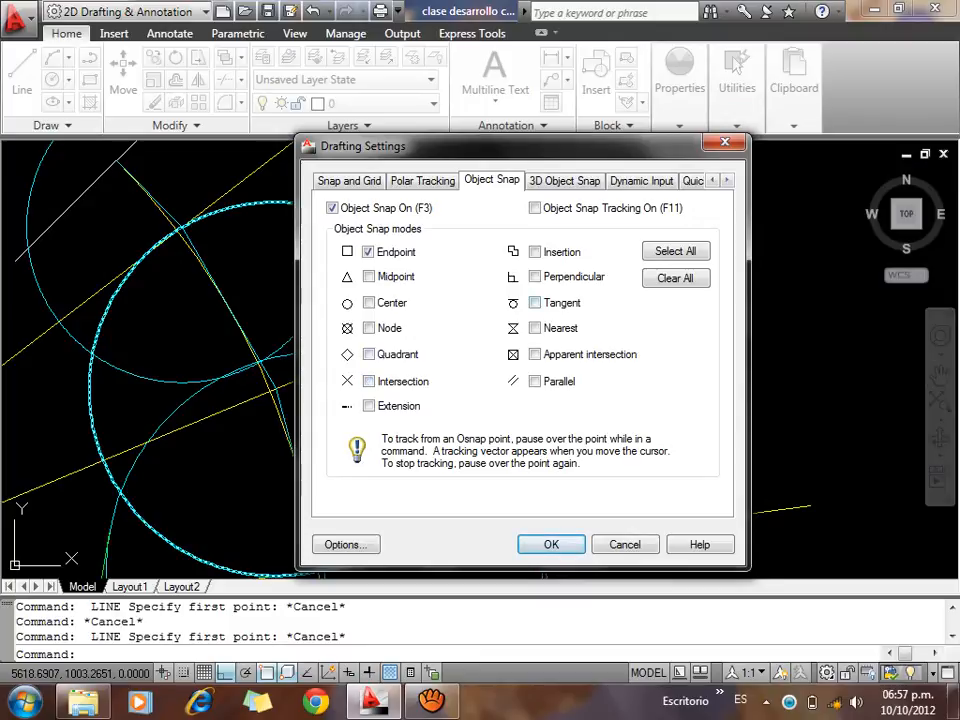
key("Return")
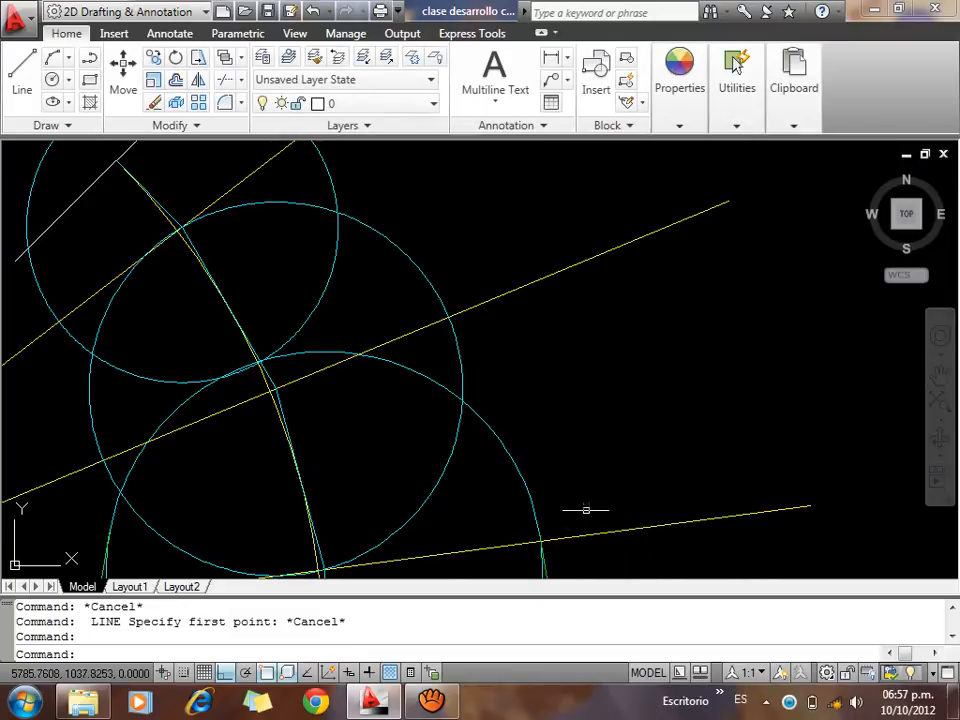
Draw a line tangent to the right sides of the middle and lowest circles
type("l")
key("Return")
left_click(415, 258)
left_click(497, 450)
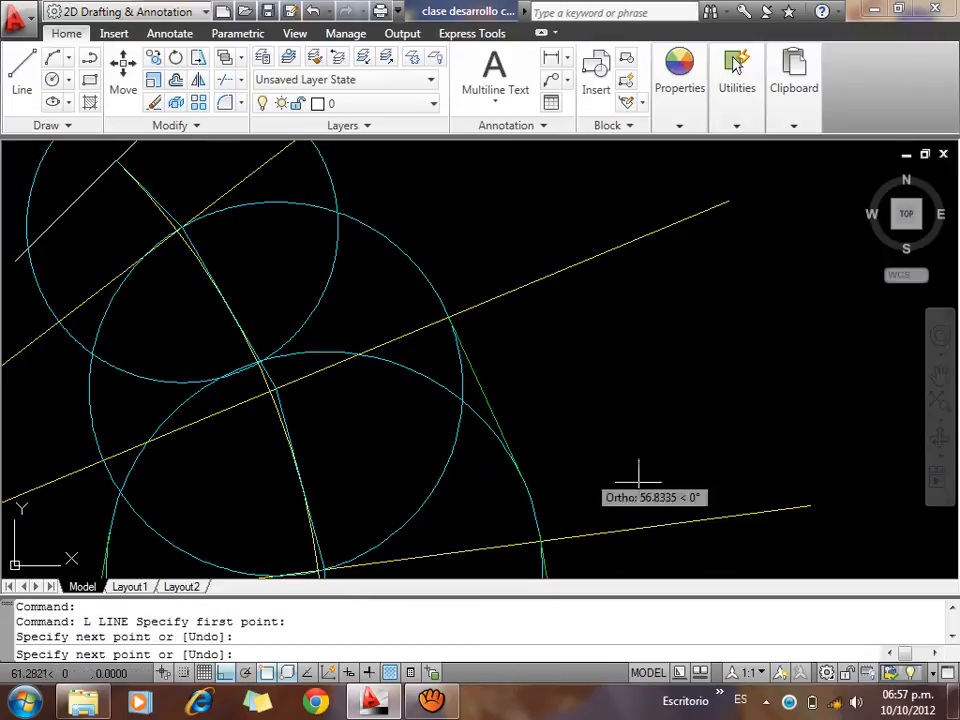
key("Return")
Draw a line tangent to the left sides of the middle and lowest circles
scroll(309, 325, "down", 3)
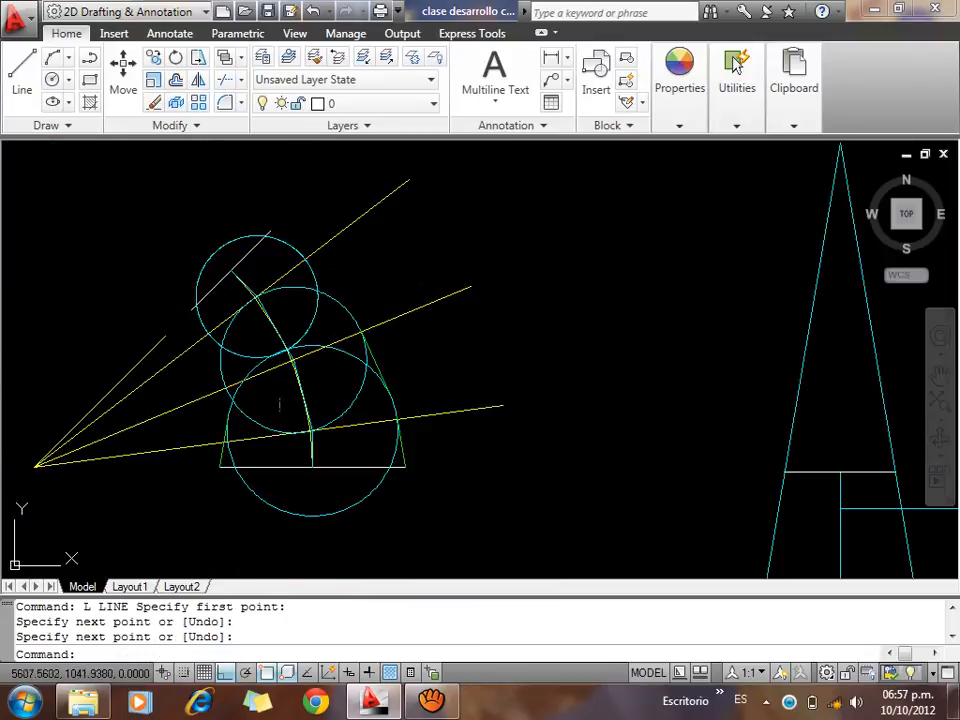
scroll(279, 404, "up", 3)
key("Return")
left_click(194, 326)
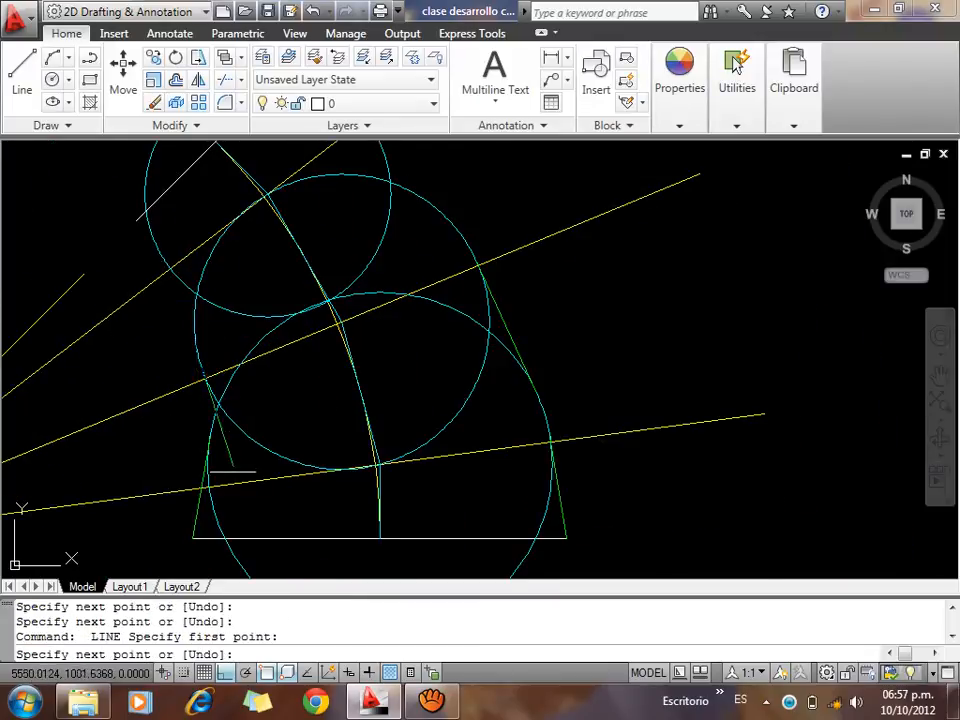
left_click(209, 470)
key("Escape")
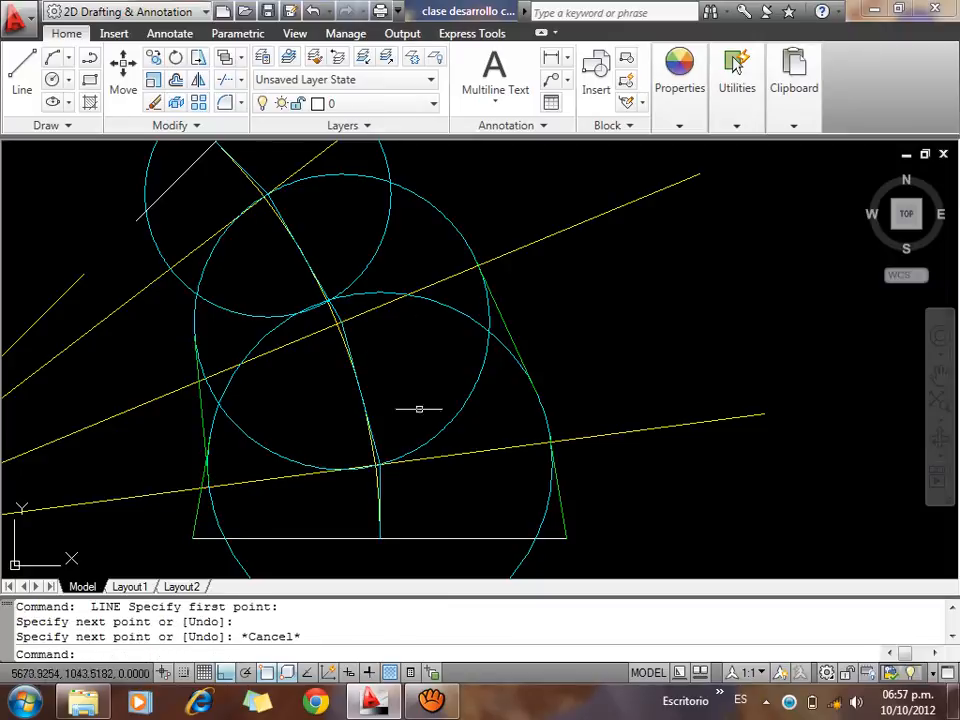
Draw a line tangent to the right sides of the uppermost and middle circles
scroll(419, 408, "down", 3)
scroll(439, 439, "up", 3)
key("Return")
left_click(362, 250)
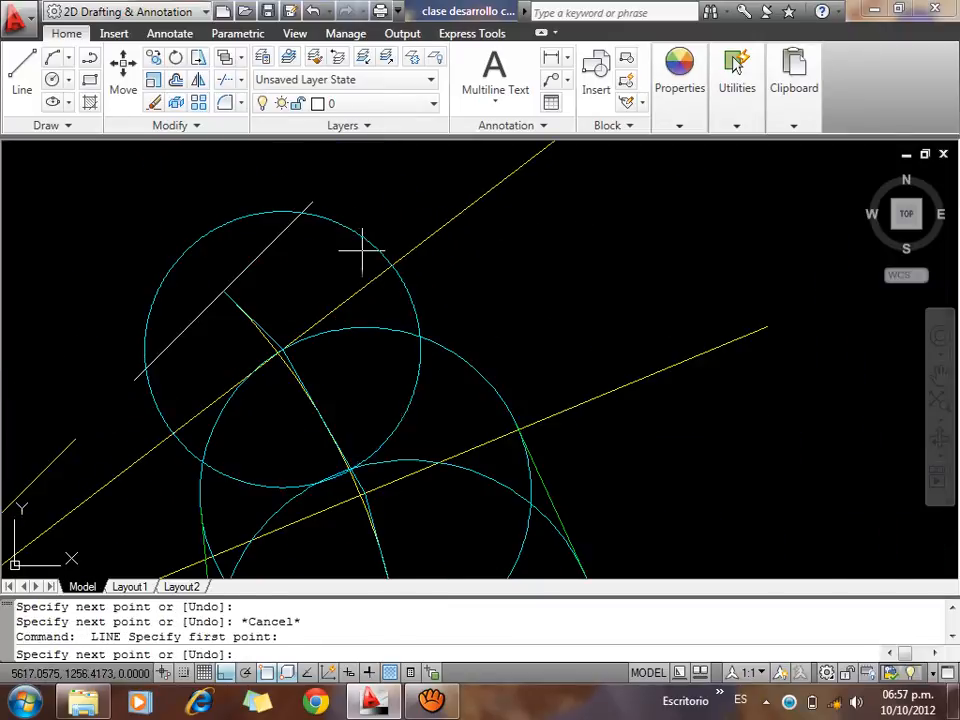
left_click(455, 362)
key("Escape")
Draw a line tangent to the left sides of the uppermost and middle circles
key("Return")
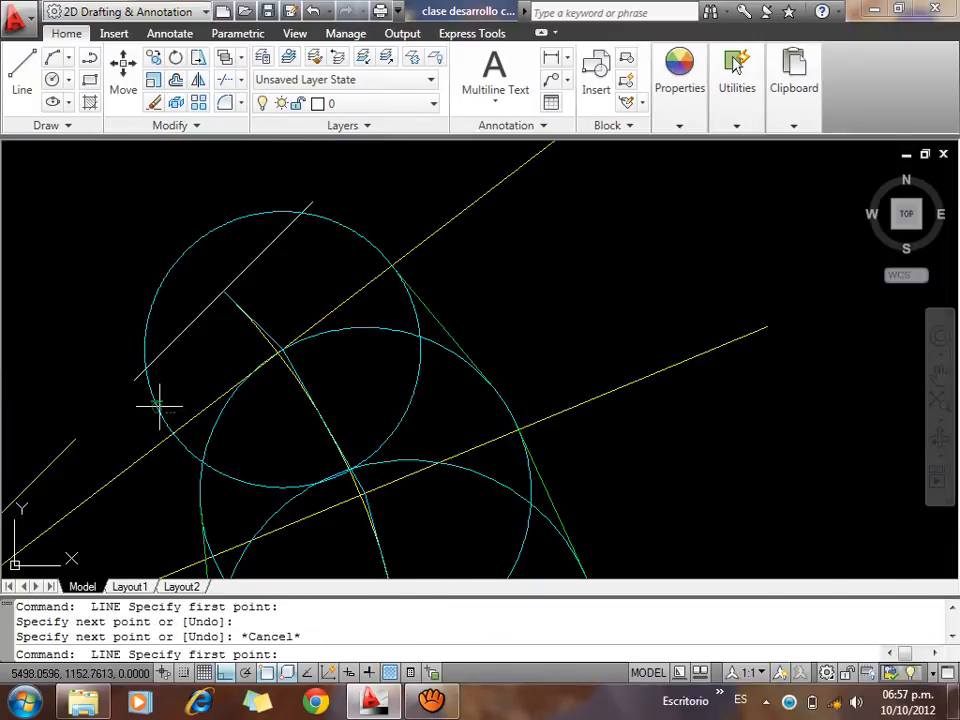
left_click(192, 457)
left_click(275, 488)
key("Escape")
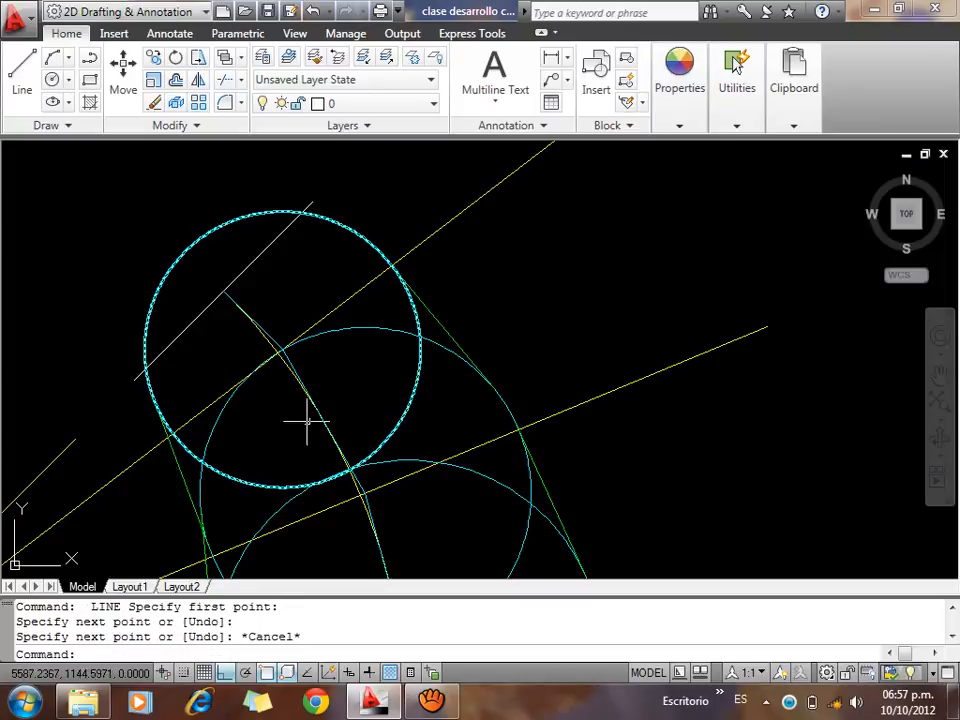
Draw a line from the upper right end of the elbow's inclined end line tangent to the uppermost circle's right side
scroll(321, 204, "up", 3)
key("Return")
left_click(287, 217)
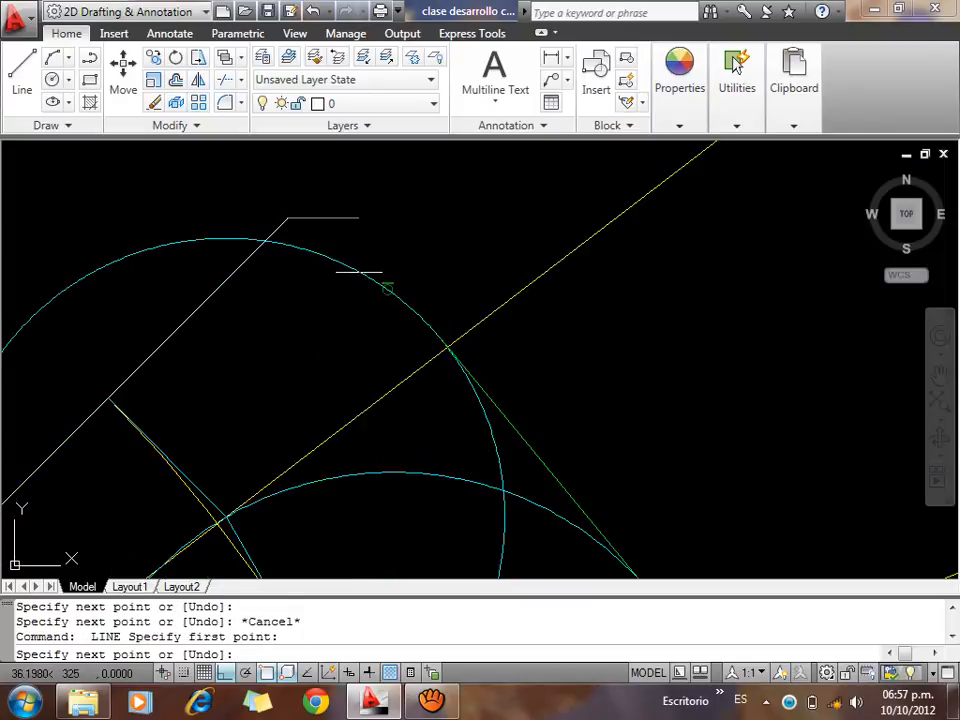
left_click(403, 285)
scroll(476, 306, "down", 2)
key("Escape")
Draw a line from the lower left end of the elbow's inclined end line tangent to the uppermost circle's left side
key("Return")
left_click(159, 455)
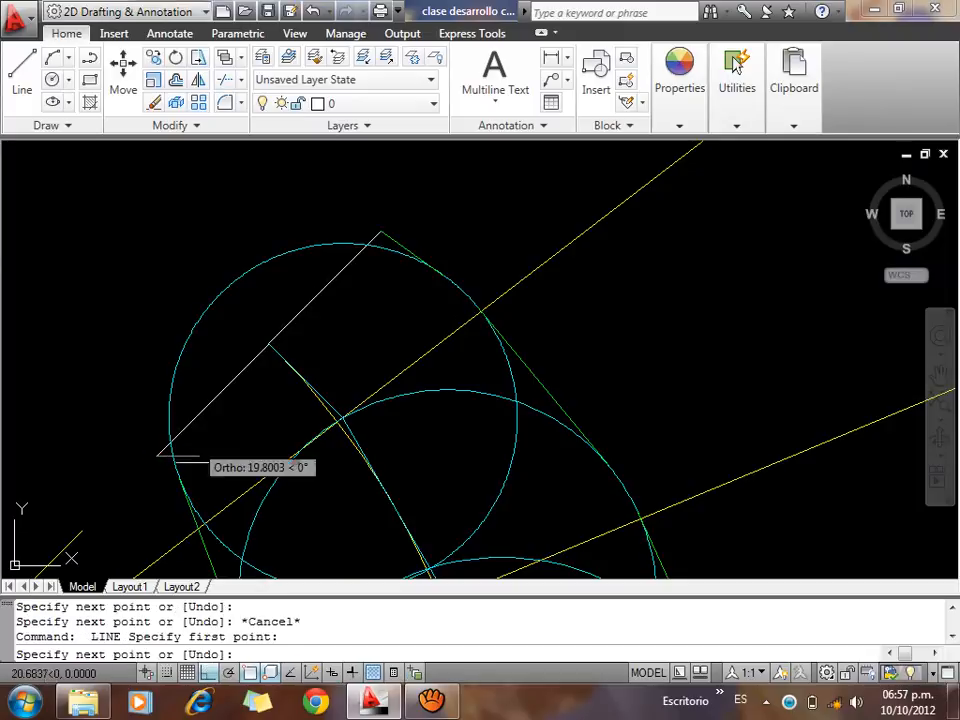
scroll(195, 410, "up", 3)
key("Escape")
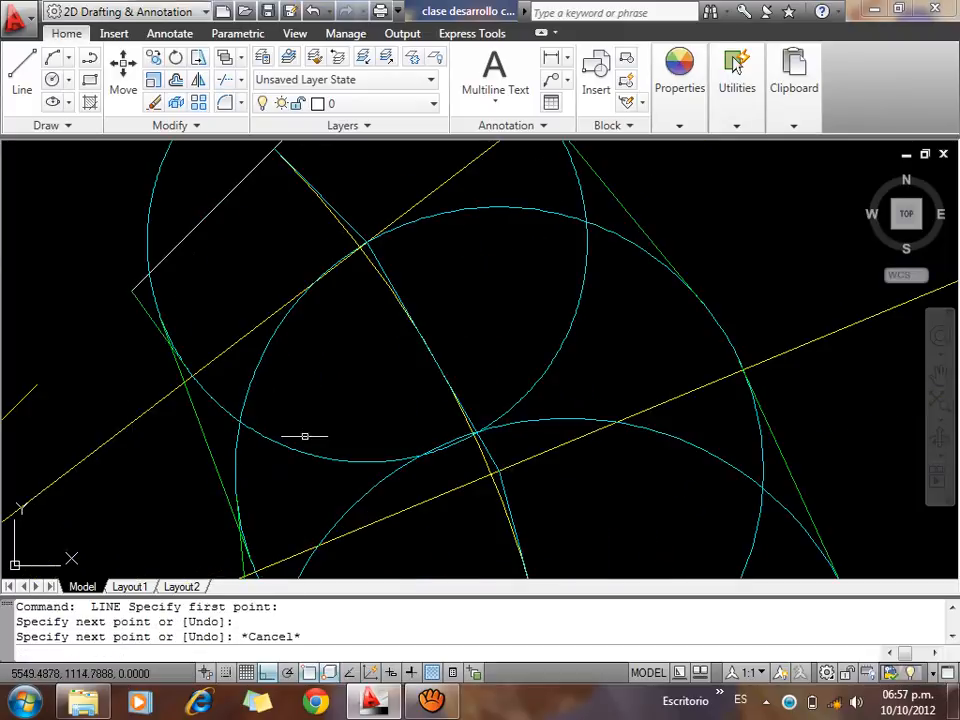
Extend the right outline lines of the base and second segments until they intersect
scroll(332, 279, "down", 5)
scroll(605, 450, "up", 5)
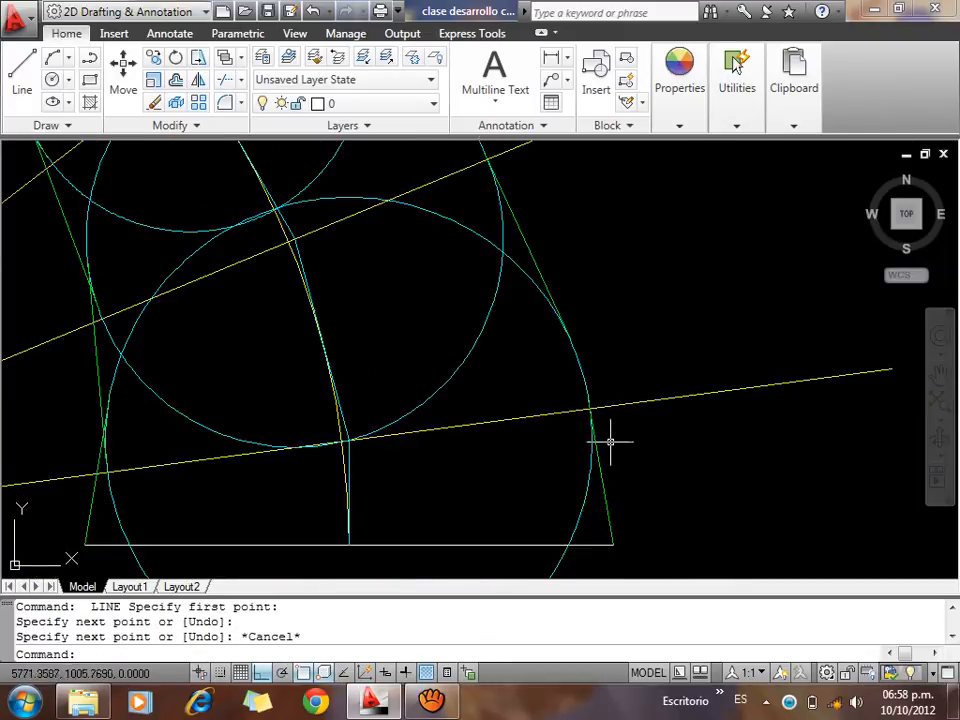
type("EX")
key("Return")
key("Return")
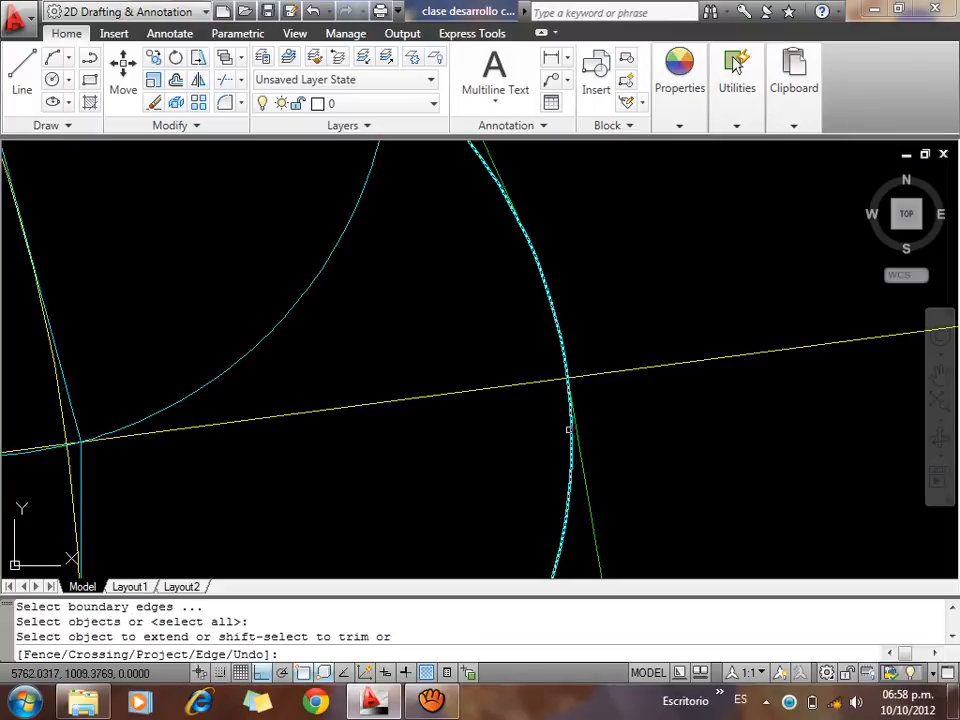
left_click(580, 436)
left_click(576, 441)
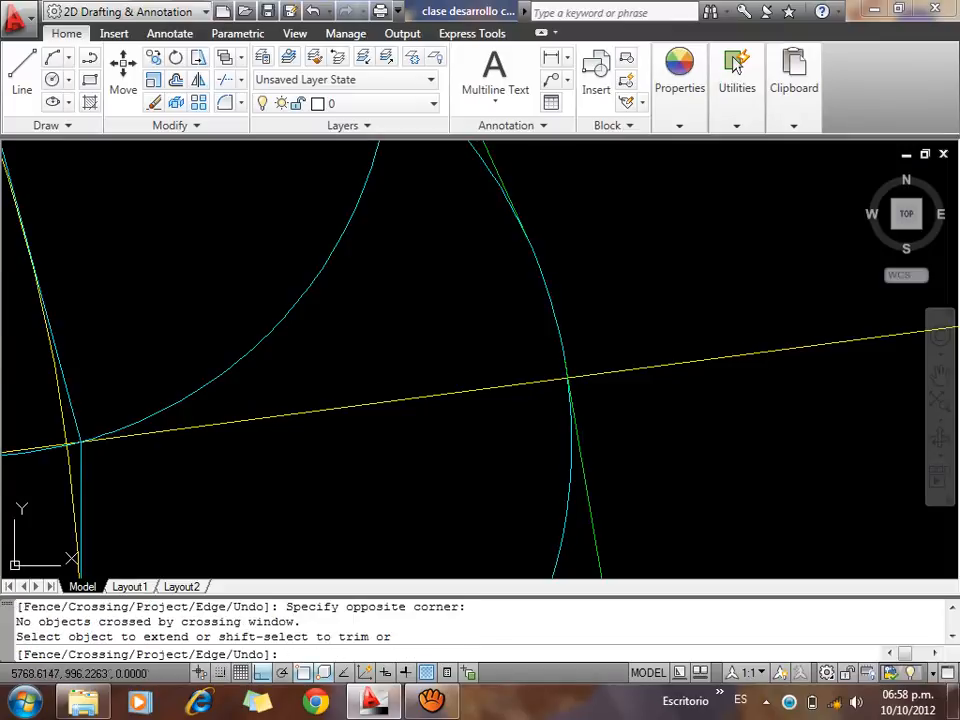
scroll(592, 480, "down", 4)
left_click(590, 481)
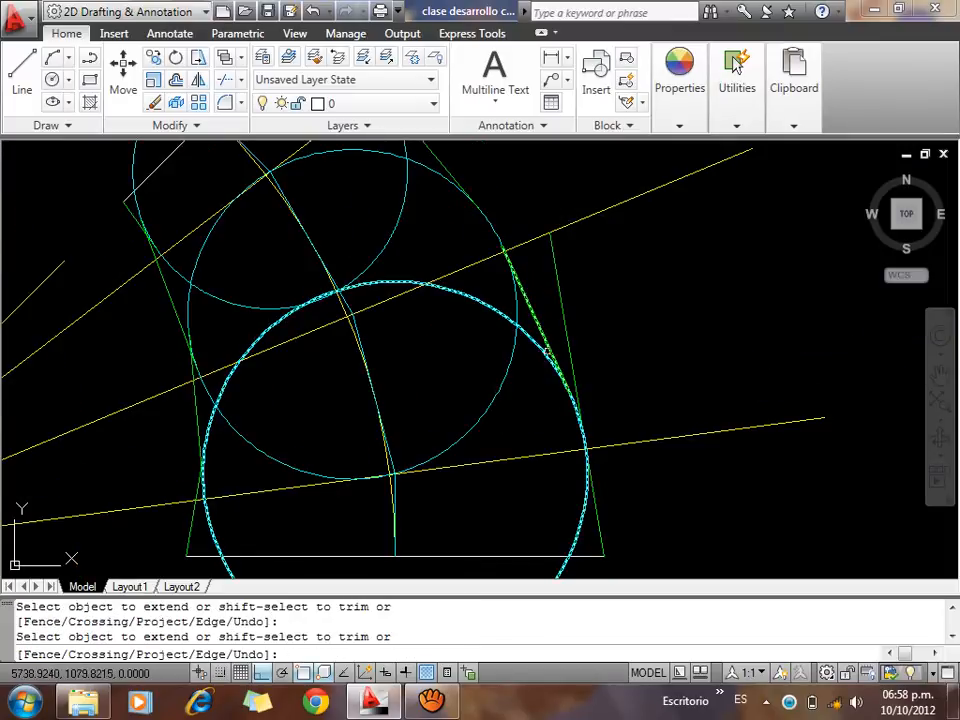
key("Escape")
Trim the base segment's right outline line above its intersection with the second segment's outline
scroll(582, 446, "up", 5)
scroll(584, 410, "up", 2)
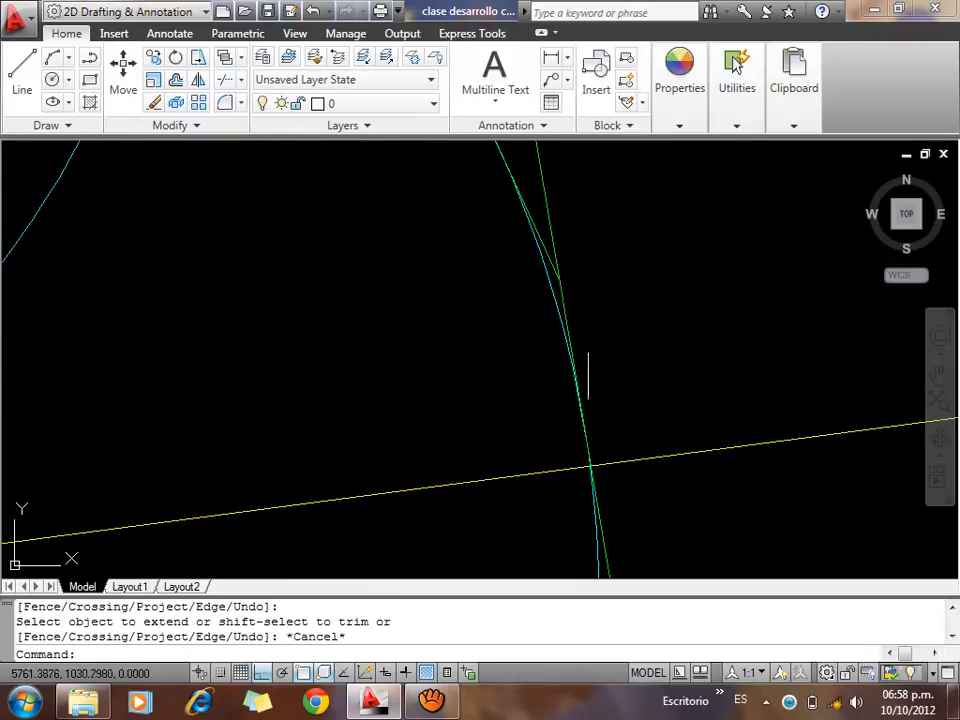
key("Return")
key("Return")
left_click(555, 237)
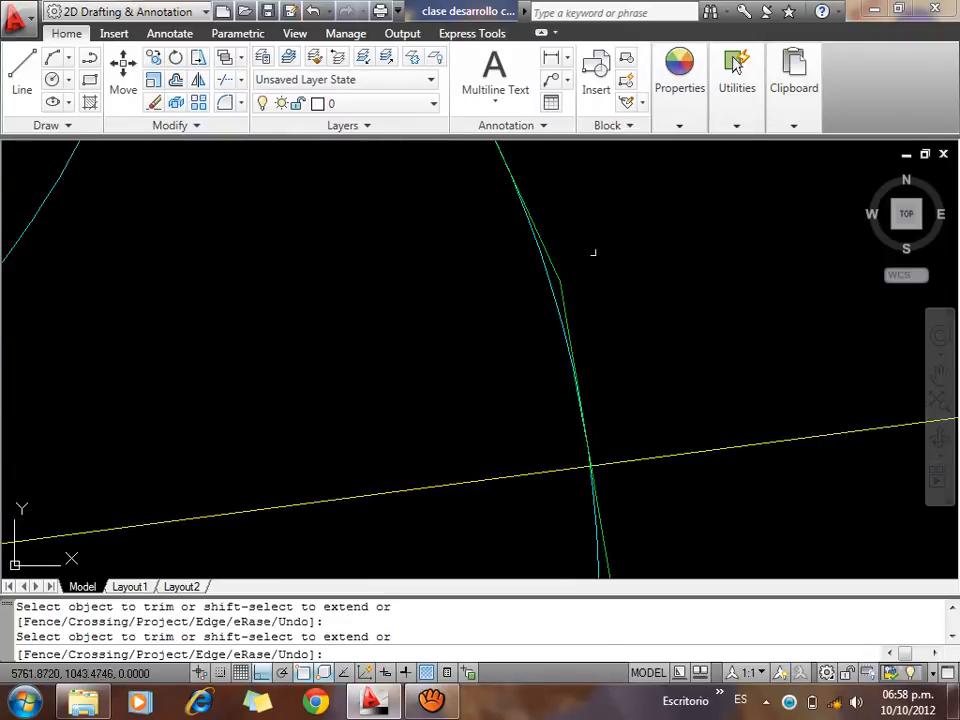
key("Escape")
Trim the overhanging ends of the left outline lines where the base and second segments cross
scroll(701, 287, "down", 5)
scroll(129, 349, "up", 5)
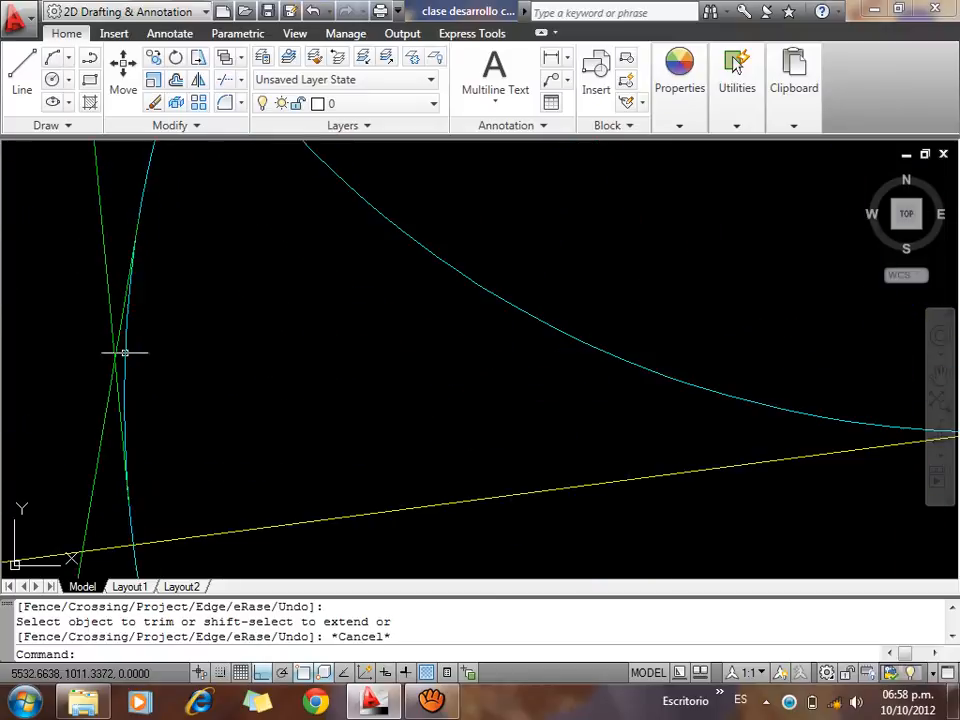
key("Return")
key("Return")
left_click(117, 342)
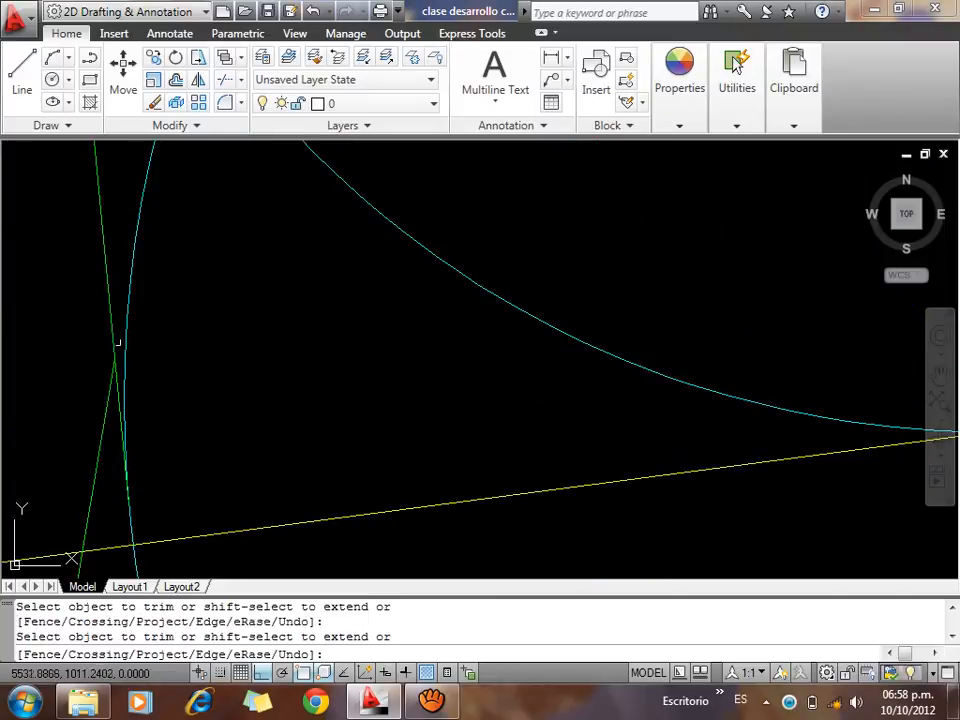
scroll(118, 400, "down", 5)
scroll(122, 428, "down", 3)
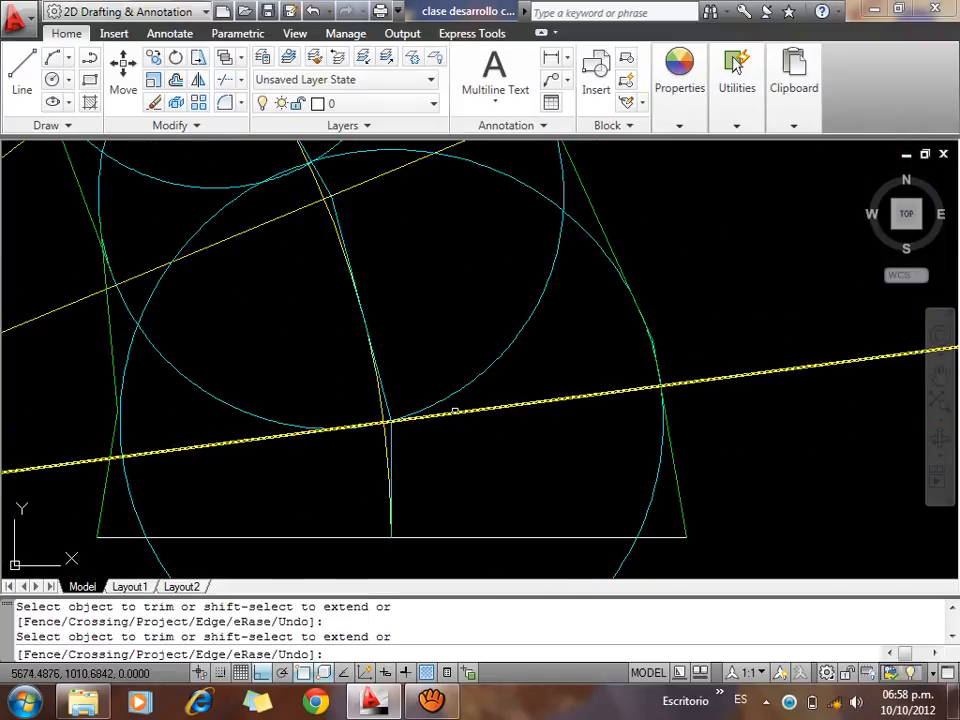
Draw the joint line between the right and left outline corners where the base and second segments meet
type("L")
key("Return")
key("Escape")
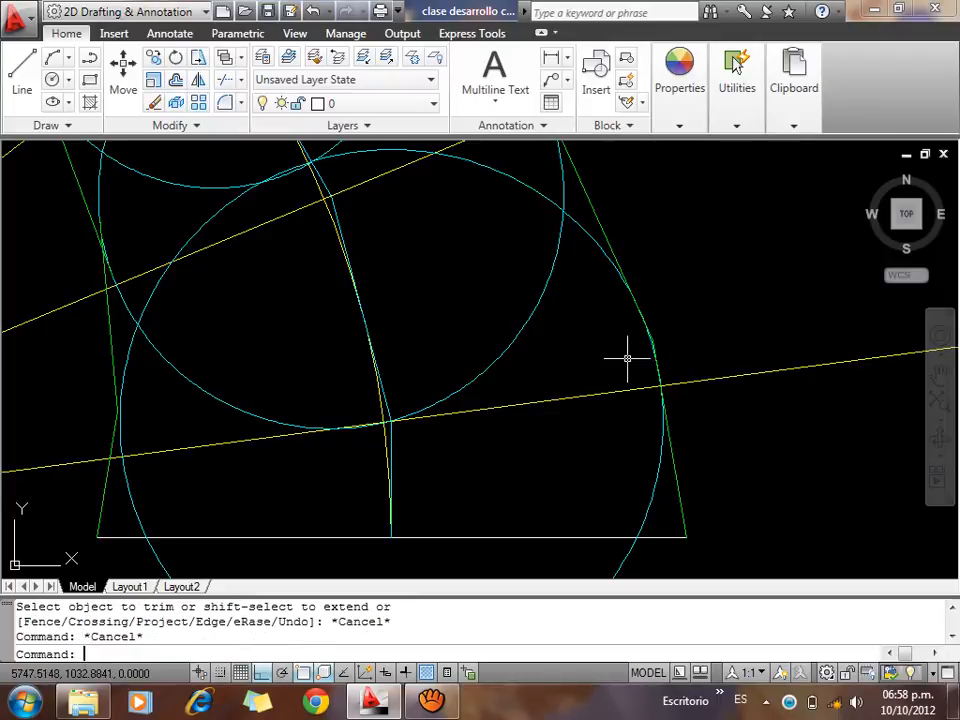
type("L")
key("Return")
left_click(651, 333)
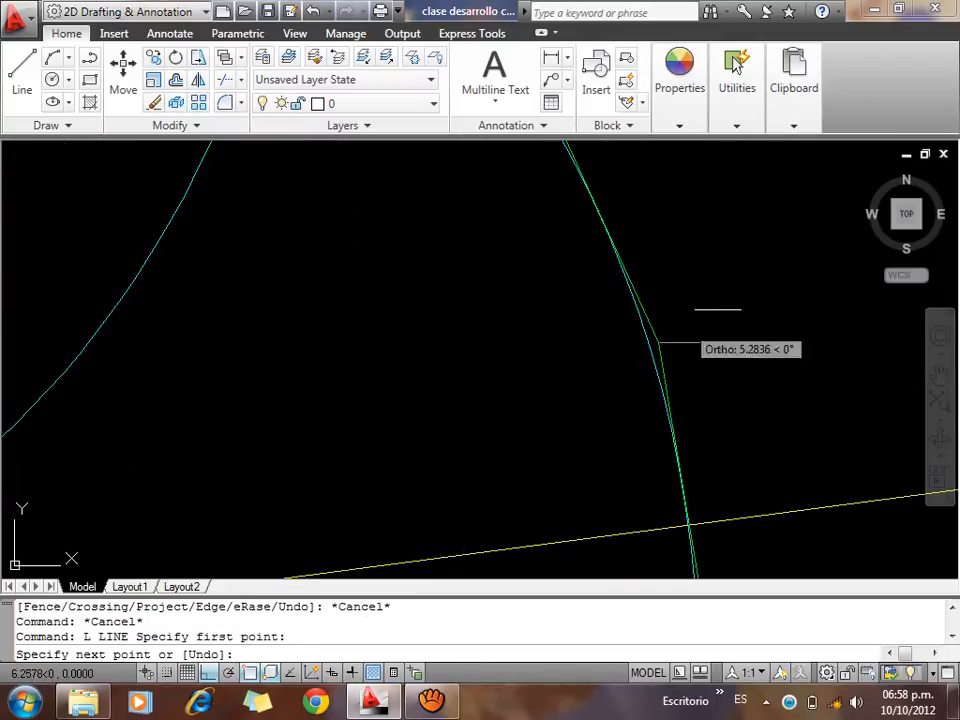
scroll(560, 321, "down", 3)
scroll(493, 326, "up", 3)
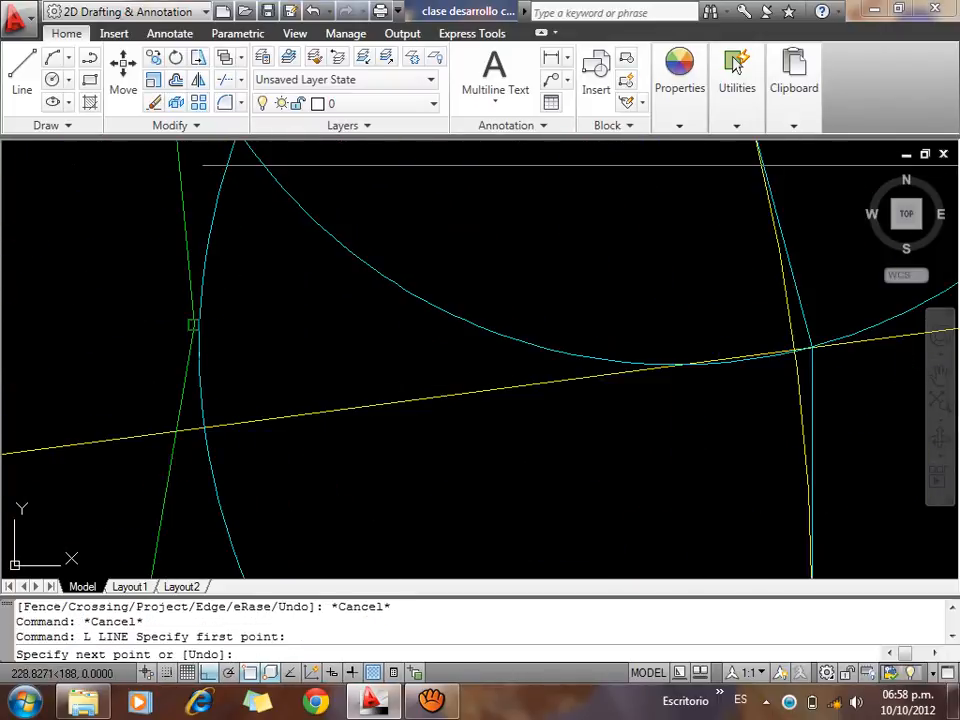
key("Escape")
scroll(462, 492, "down", 3)
scroll(516, 490, "down", 2)
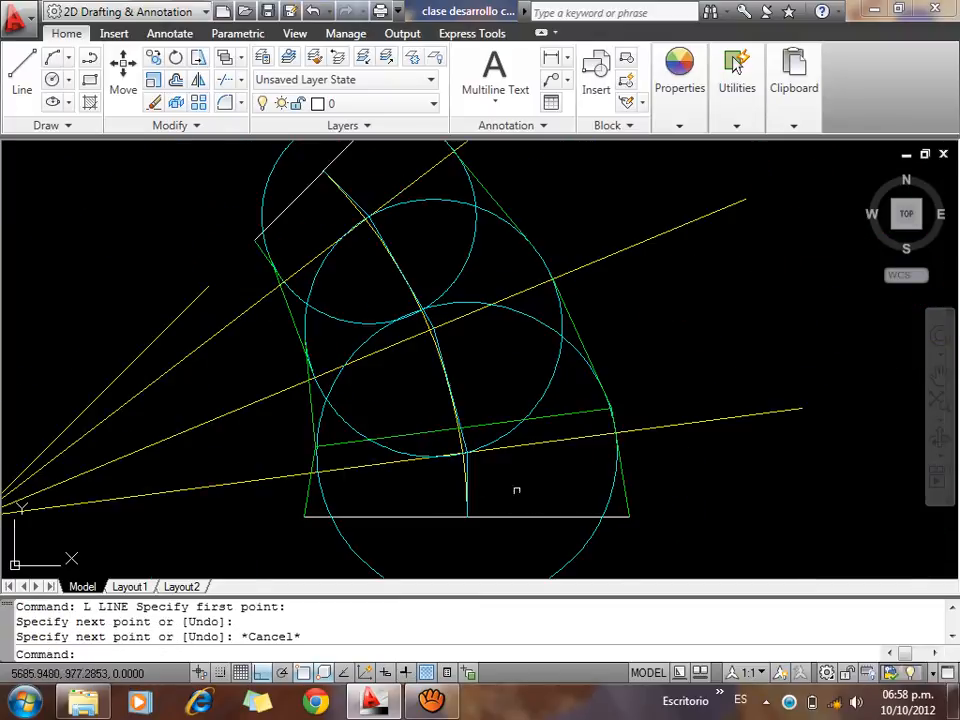
Highlight the green joint line and the lowest yellow division line to compare their positions
left_click(494, 423)
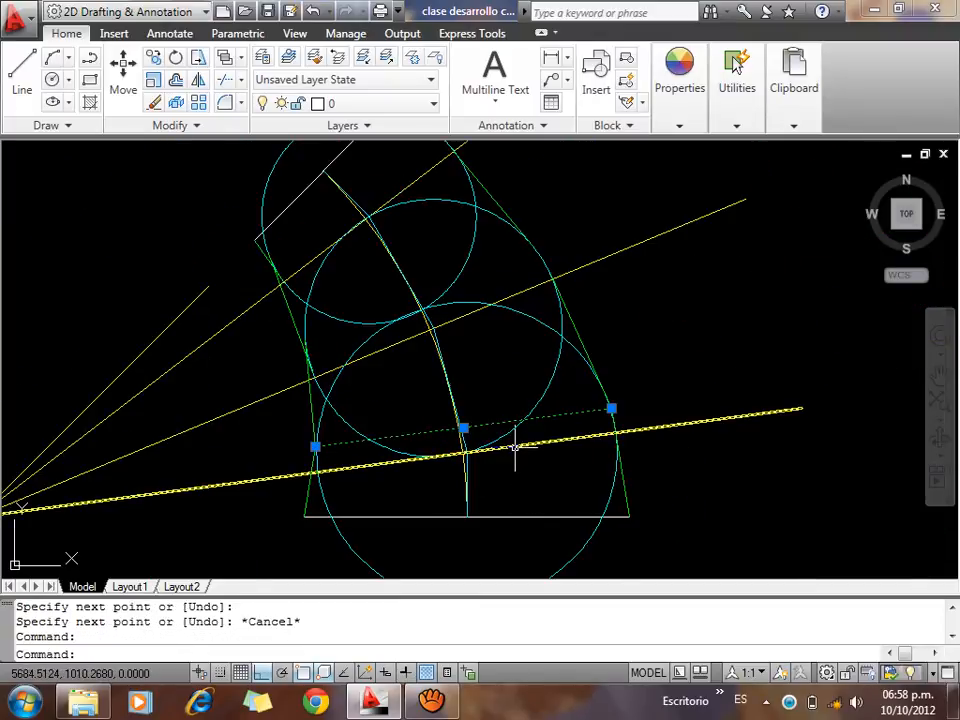
left_click(514, 446)
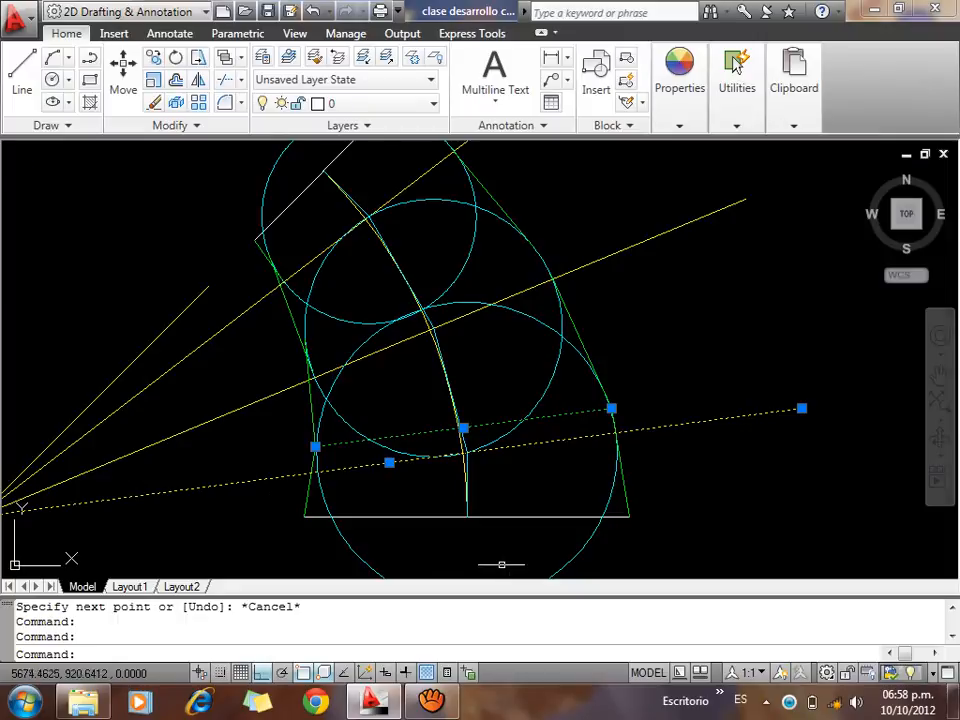
key("Escape")
Extend the right outline lines of the second and third segments until they intersect
scroll(467, 300, "up", 2)
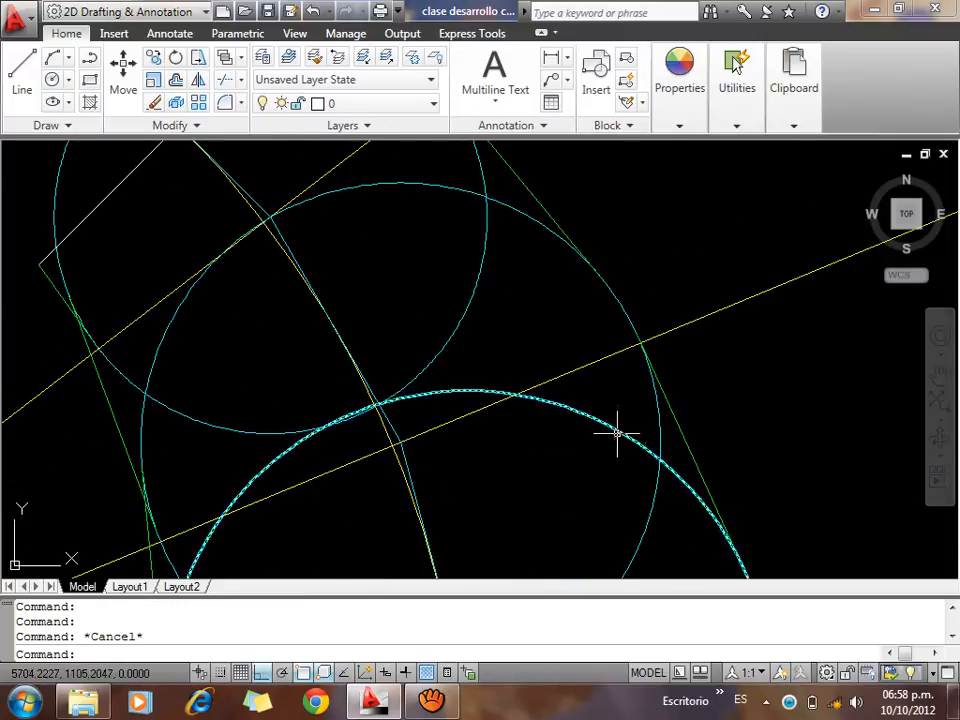
scroll(607, 422, "down", 1)
type("E")
key("Return")
key("Return")
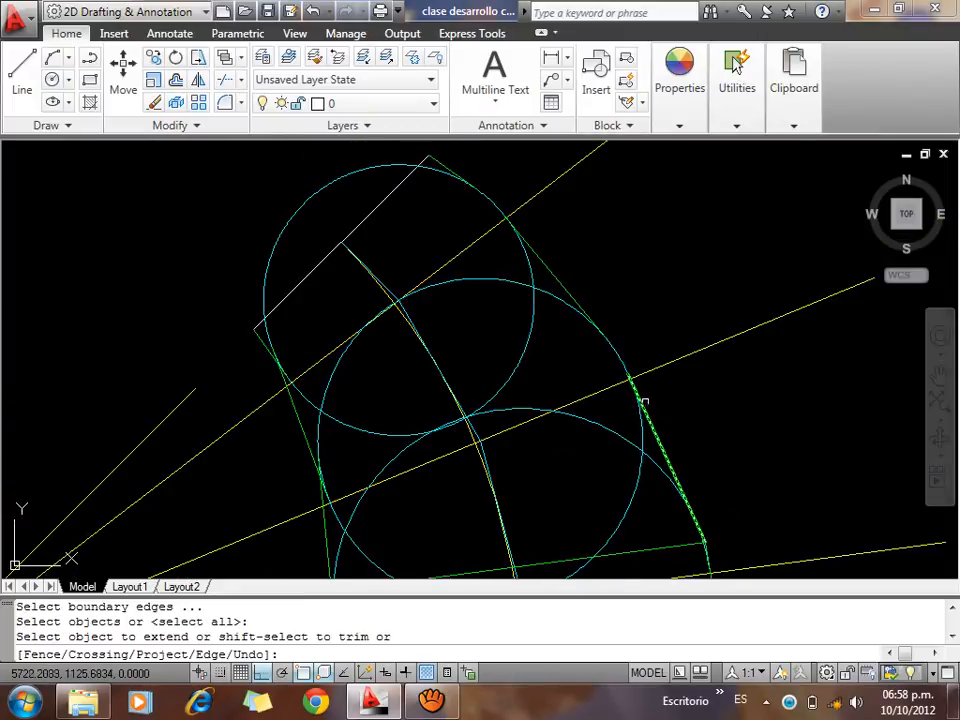
left_click(638, 399)
left_click(645, 402)
left_click(645, 402)
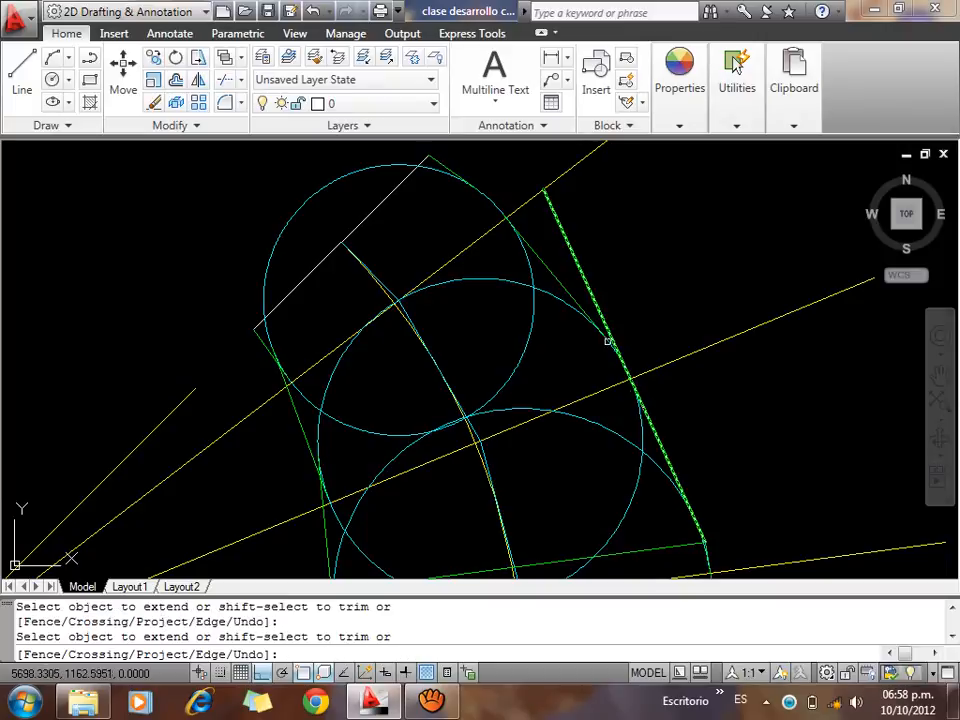
key("Escape")
Trim the overhanging ends of the right outline lines where the second and third segments cross
scroll(600, 334, "up", 4)
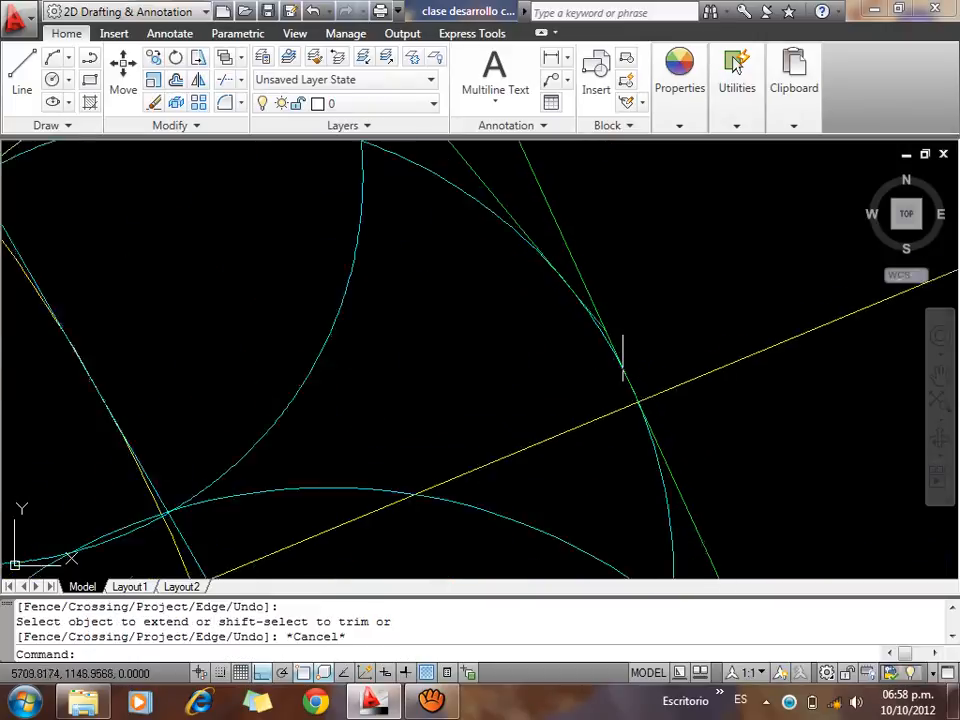
type("TR")
key("Return")
key("Return")
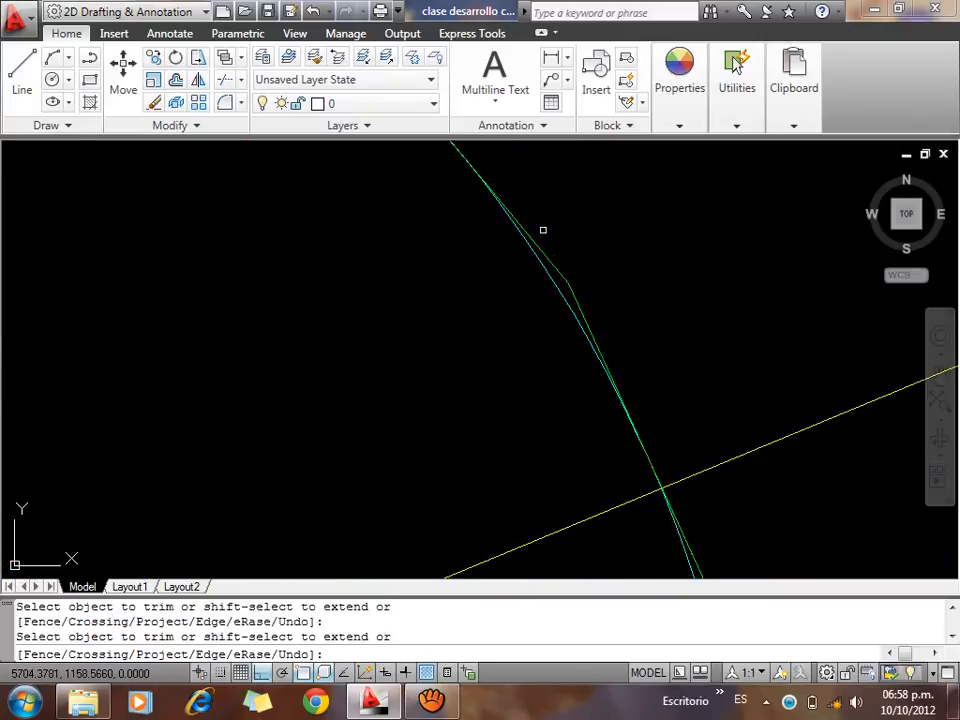
Trim the overhanging ends of the left outline lines where the second and third segments cross
scroll(761, 302, "down", 5)
scroll(356, 462, "up", 5)
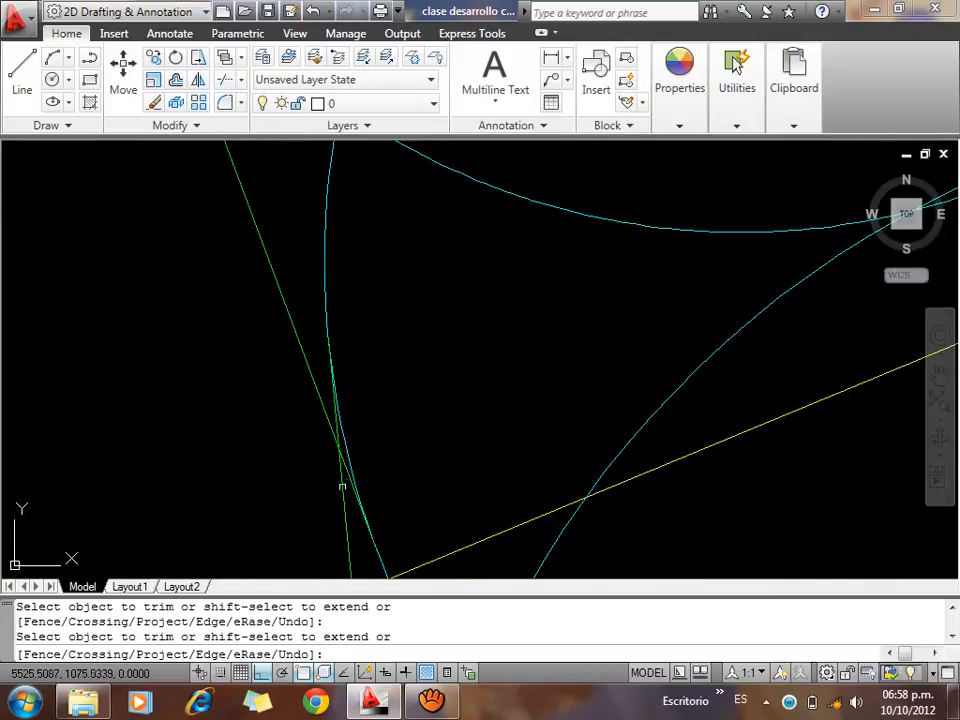
key("Escape")
left_click(338, 477)
type("TR")
key("Return")
key("Return")
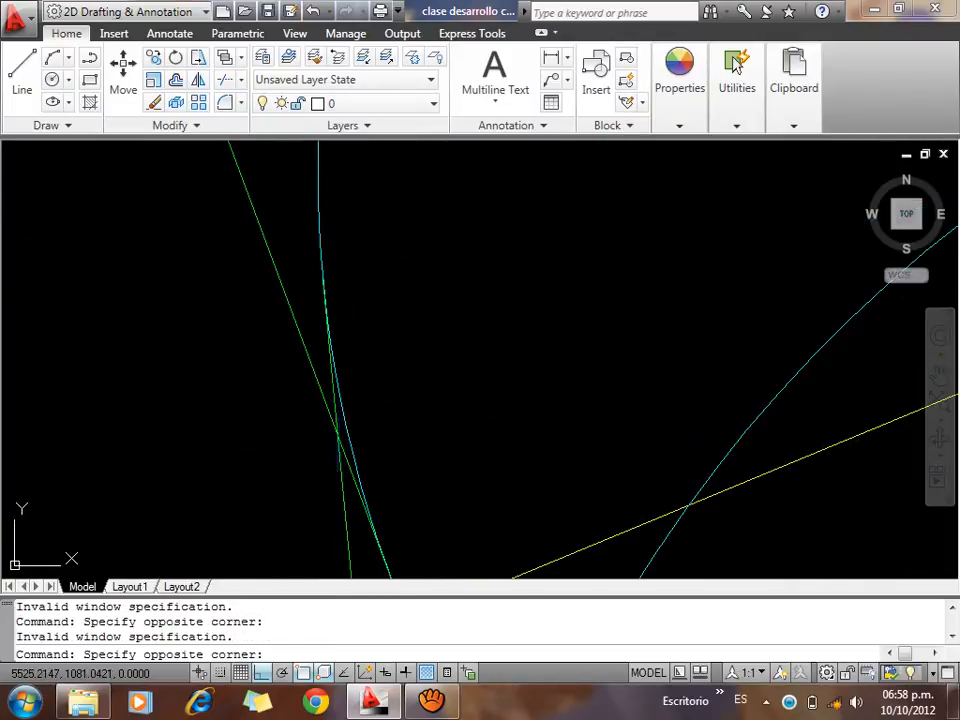
key("Escape")
key("Escape")
type("TR")
key("Return")
key("Return")
left_click(340, 450)
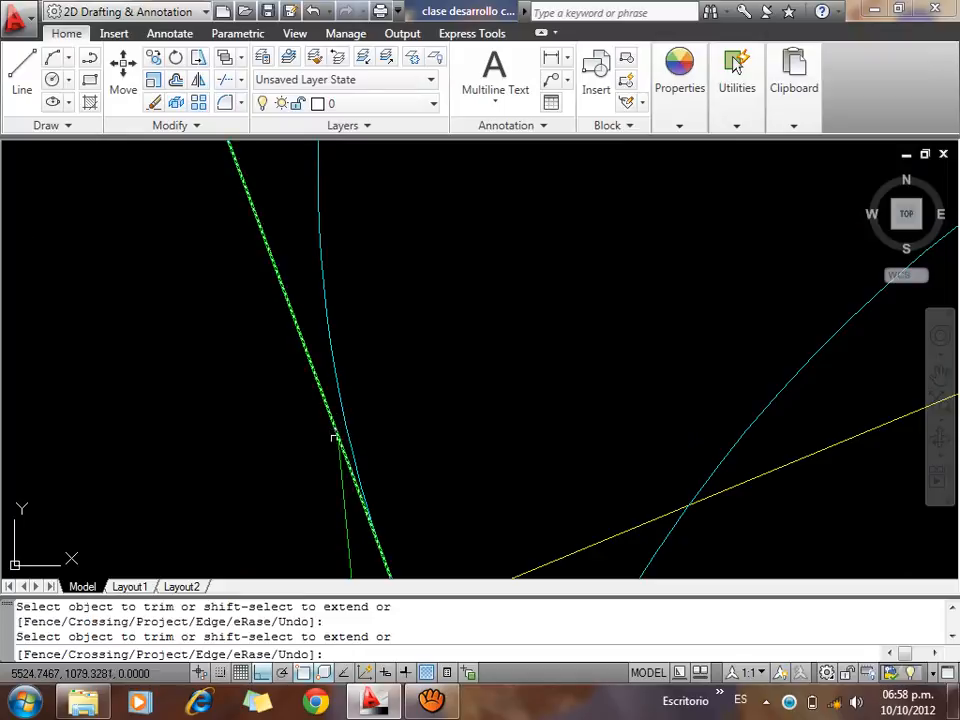
key("Escape")
Draw the joint line between the left and right outline corners where the second and third segments meet
type("L")
key("Return")
left_click(337, 438)
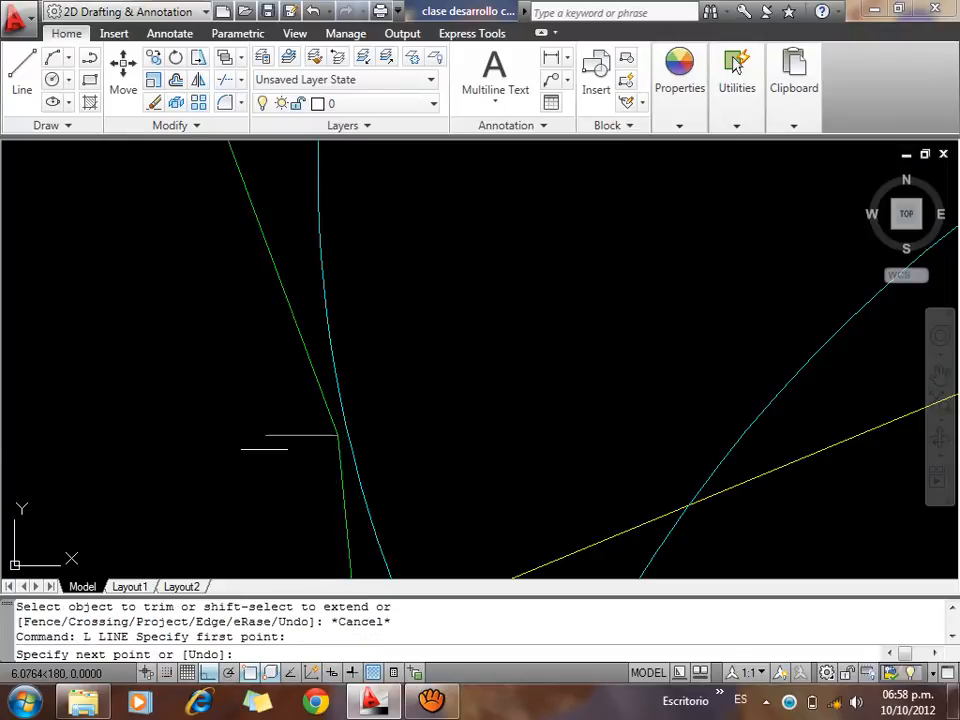
scroll(193, 467, "down", 5)
scroll(263, 459, "down", 2)
scroll(263, 459, "down", 2)
scroll(617, 300, "up", 6)
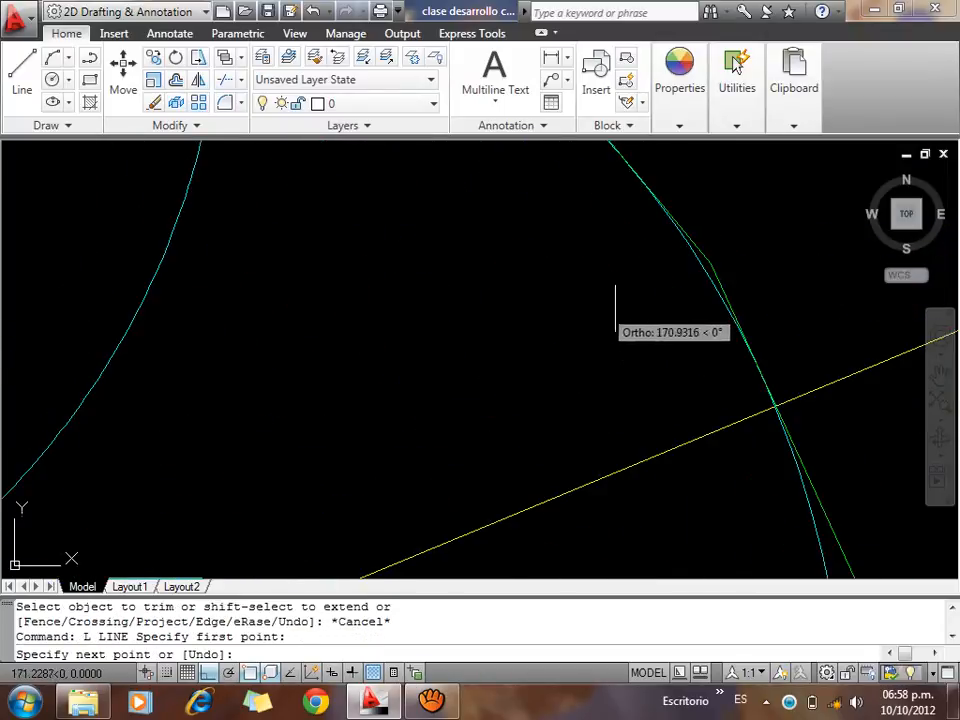
left_click(710, 268)
key("Escape")
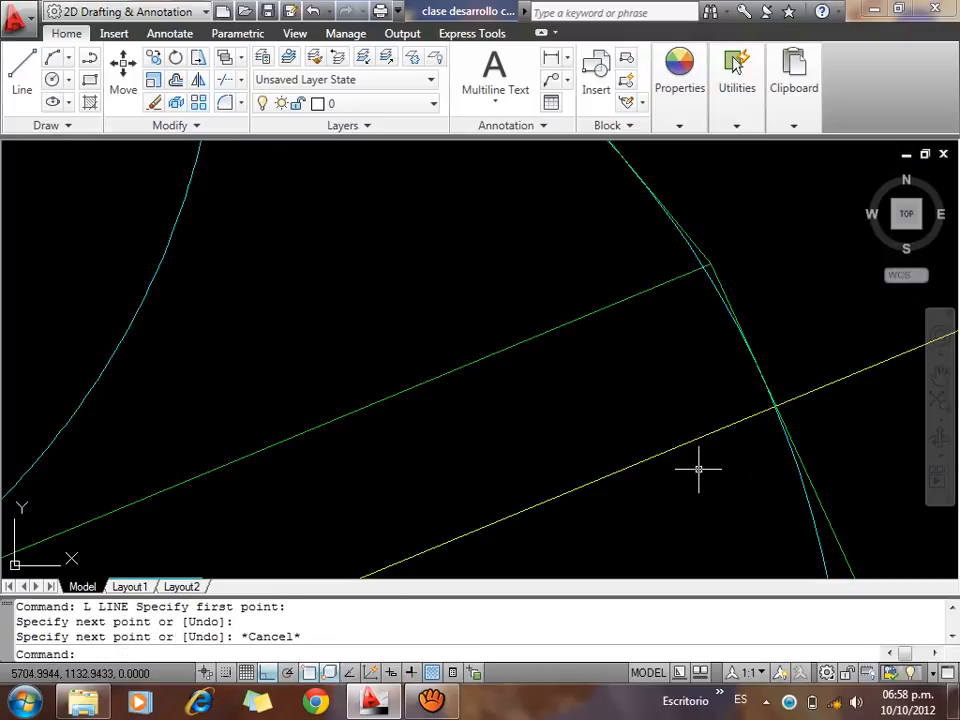
Try to extend the third segment's right outline line upward toward the top segment
scroll(629, 540, "down", 3)
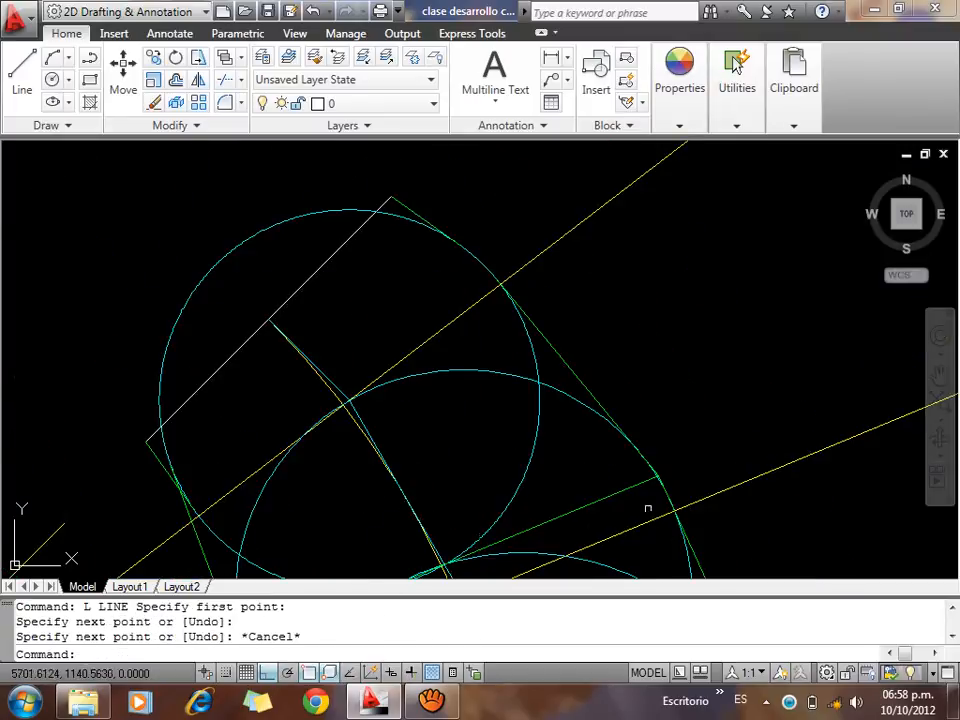
scroll(425, 232, "up", 2)
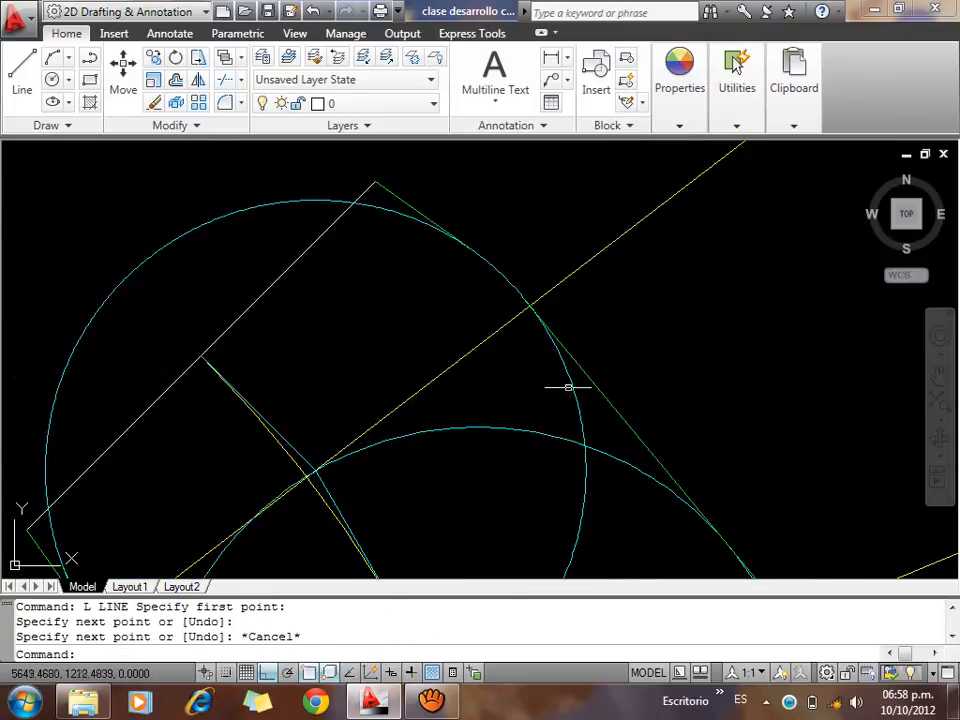
scroll(567, 386, "down", 2)
type("e")
key("Return")
key("Return")
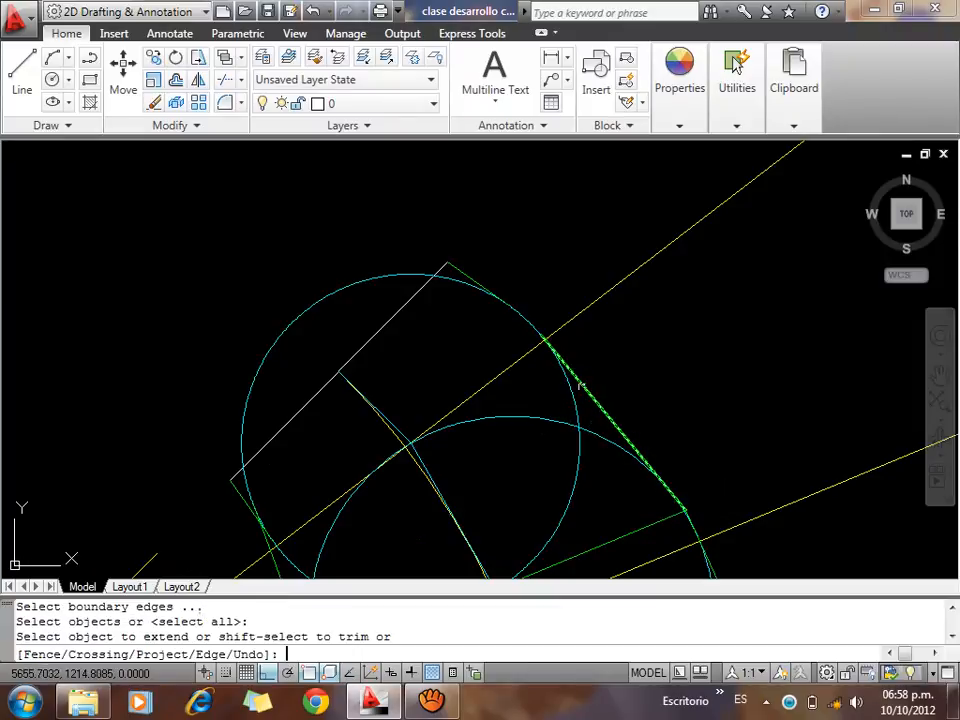
left_click(579, 384)
key("Escape")
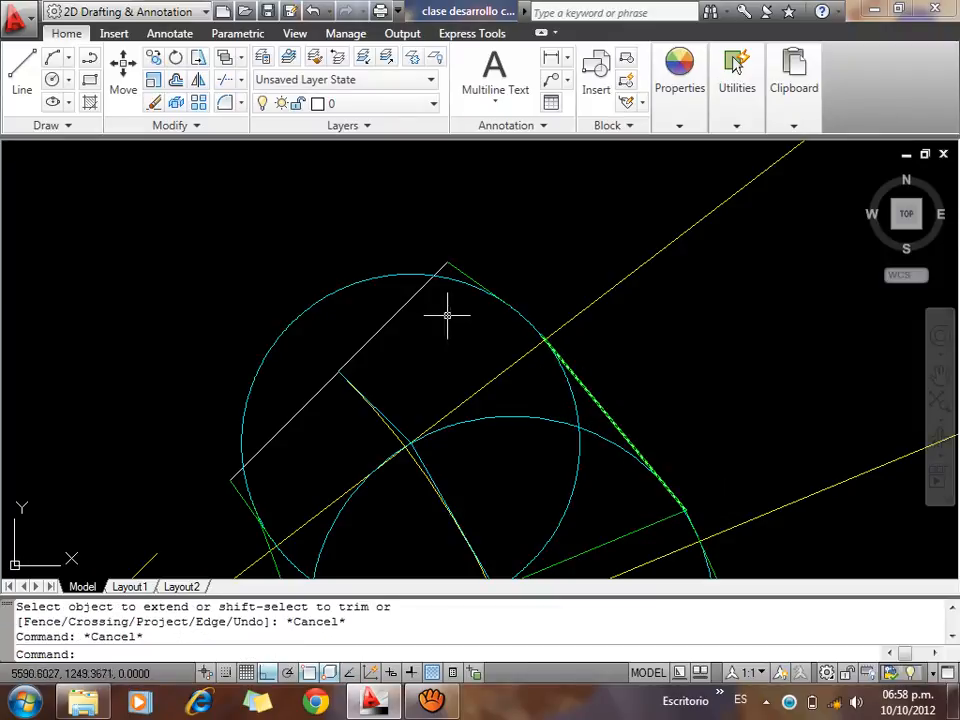
type("ex")
key("Return")
key("Escape")
Draw a horizontal helper line above the elbow's top end as a boundary for extending the outline
type("l")
key("Return")
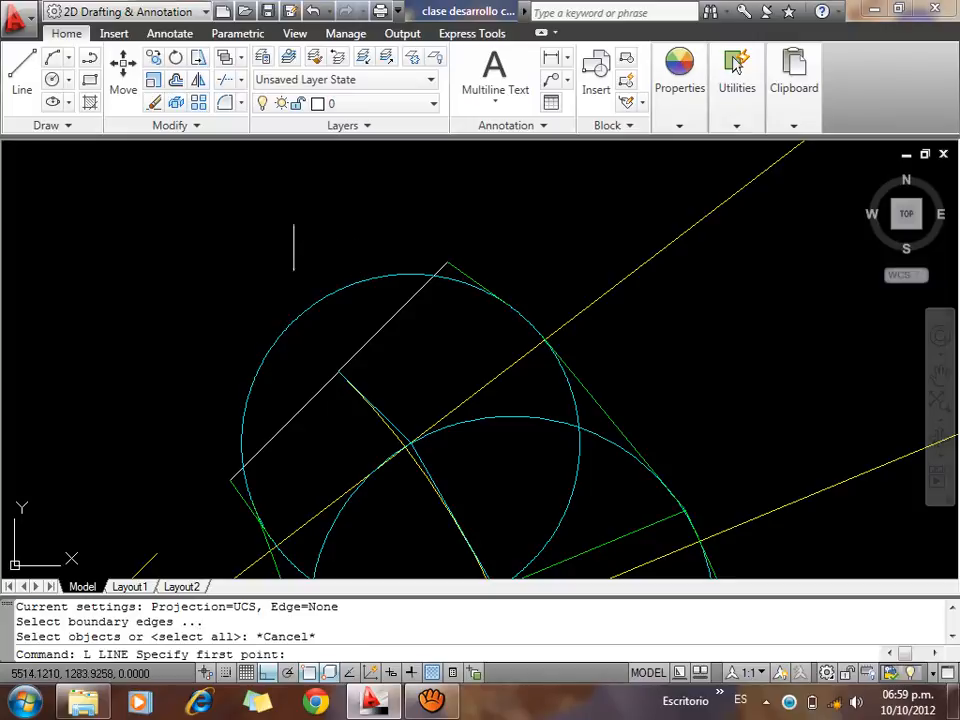
left_click(277, 237)
left_click(548, 190)
key("Escape")
Extend the third segment's right outline line to the helper line and the top segment's right outline line to meet it
type("e")
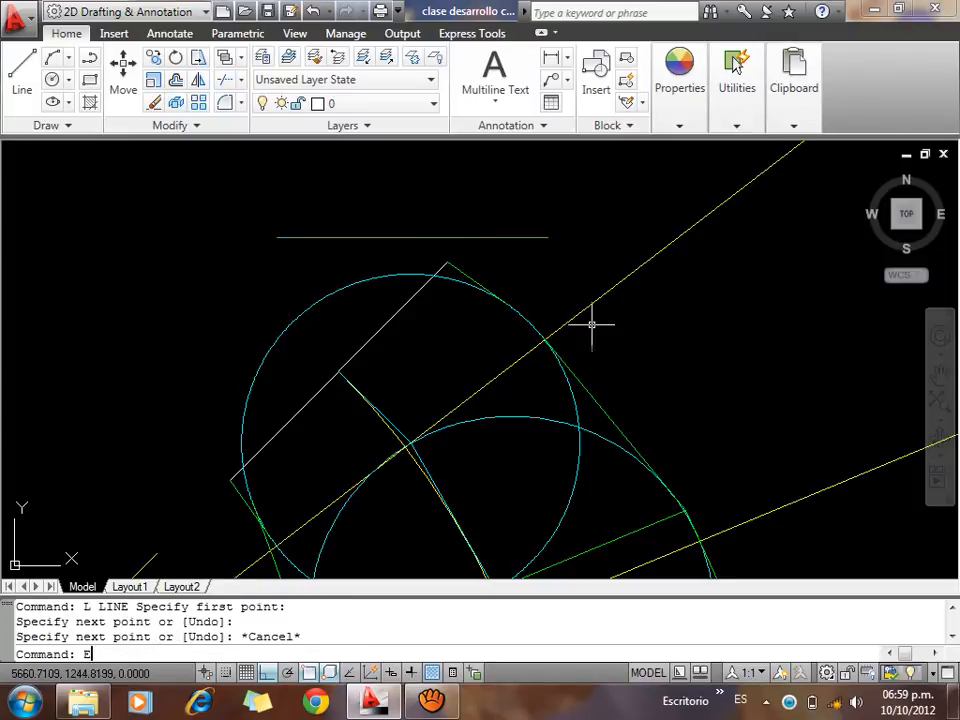
type("x")
key("Return")
key("Return")
left_click(579, 381)
key("Escape")
scroll(490, 300, "up", 3)
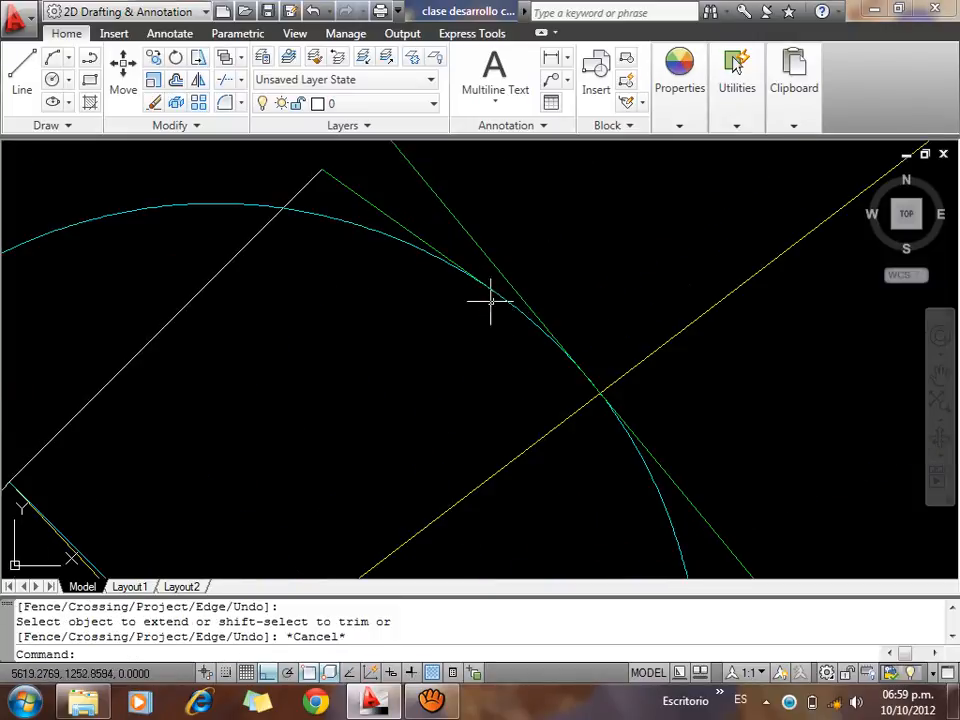
key("Return")
key("Return")
left_click(439, 252)
key("Escape")
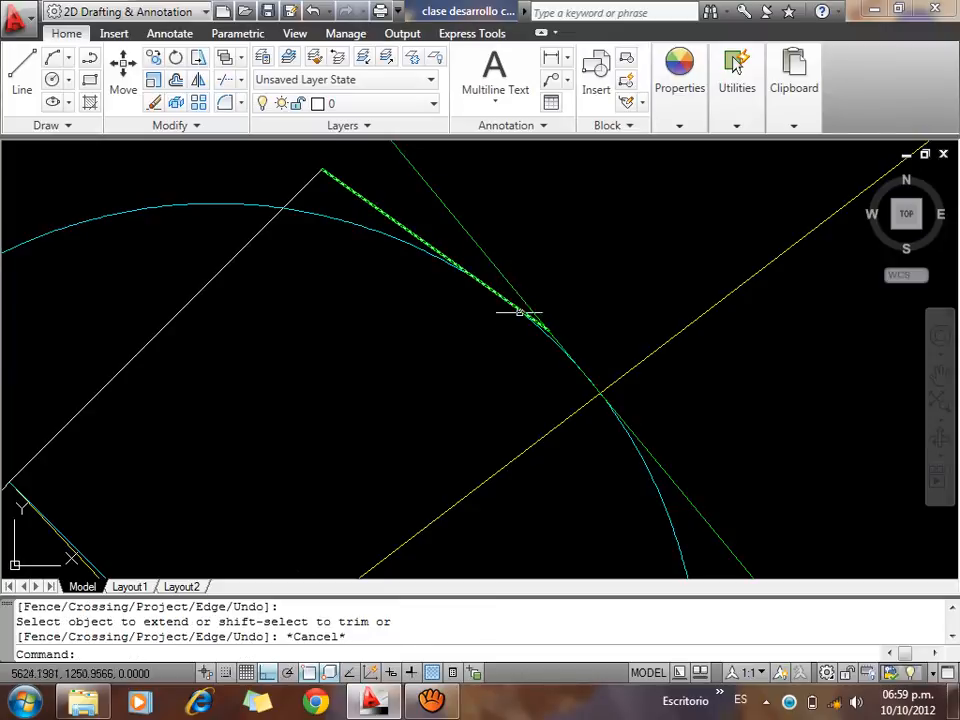
Trim the third segment's right outline line beyond its intersection with the top segment's outline
scroll(519, 312, "up", 3)
key("Return")
key("Return")
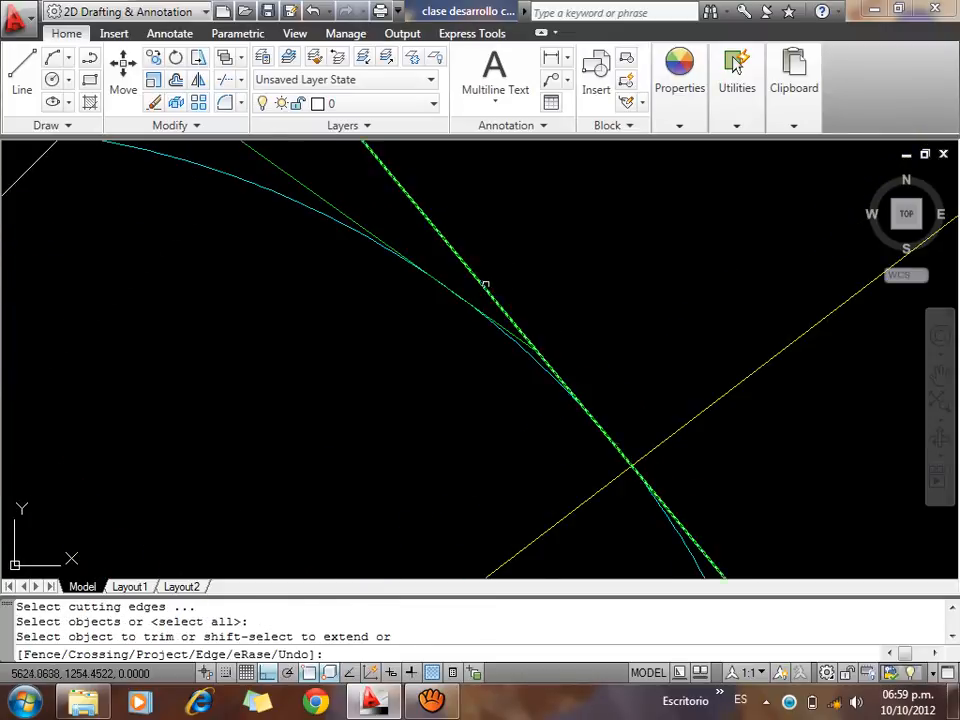
left_click(485, 283)
key("Escape")
Delete the horizontal helper line above the elbow
scroll(586, 373, "down", 8)
left_click(532, 353)
left_click(503, 336)
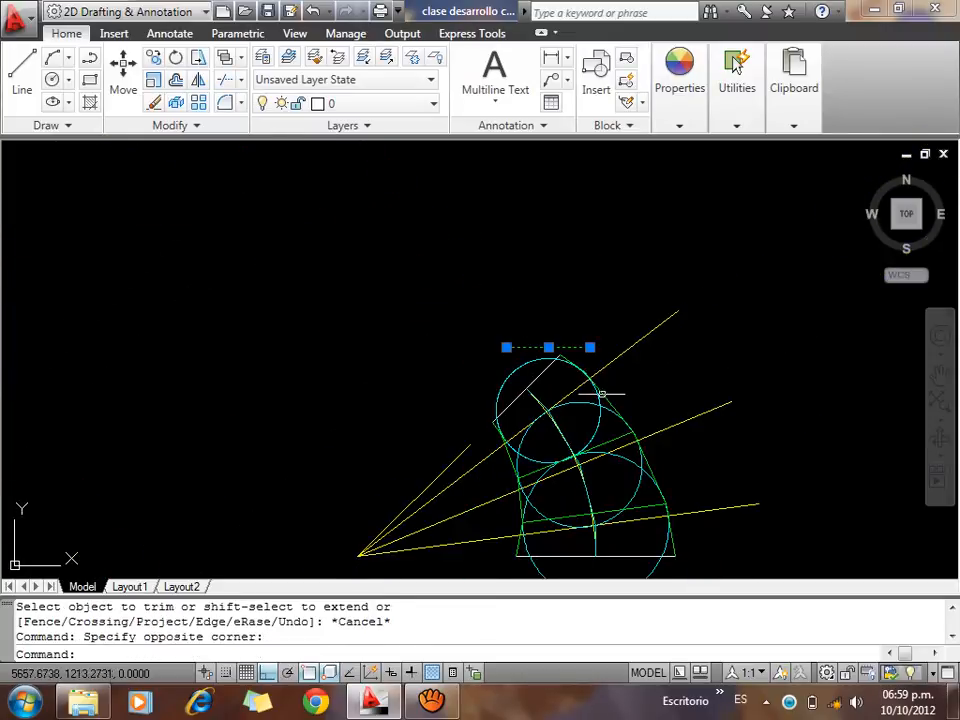
key("Delete")
Trim the overhanging ends of the left outline lines where the third and top segments cross
scroll(508, 450, "up", 4)
scroll(510, 287, "up", 6)
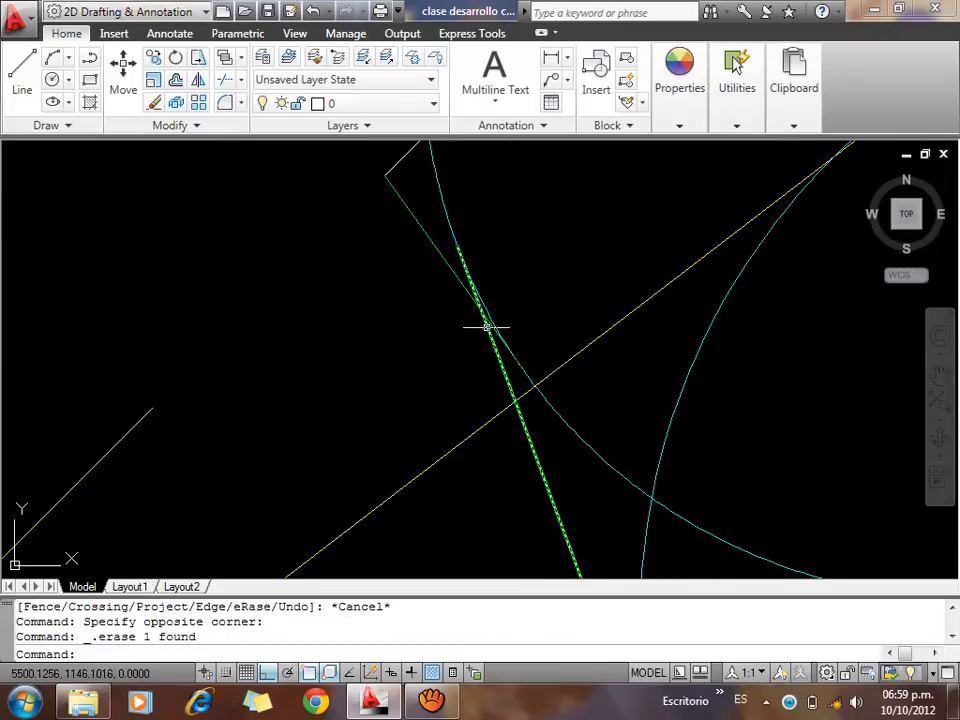
type("tr")
key("Return")
key("Return")
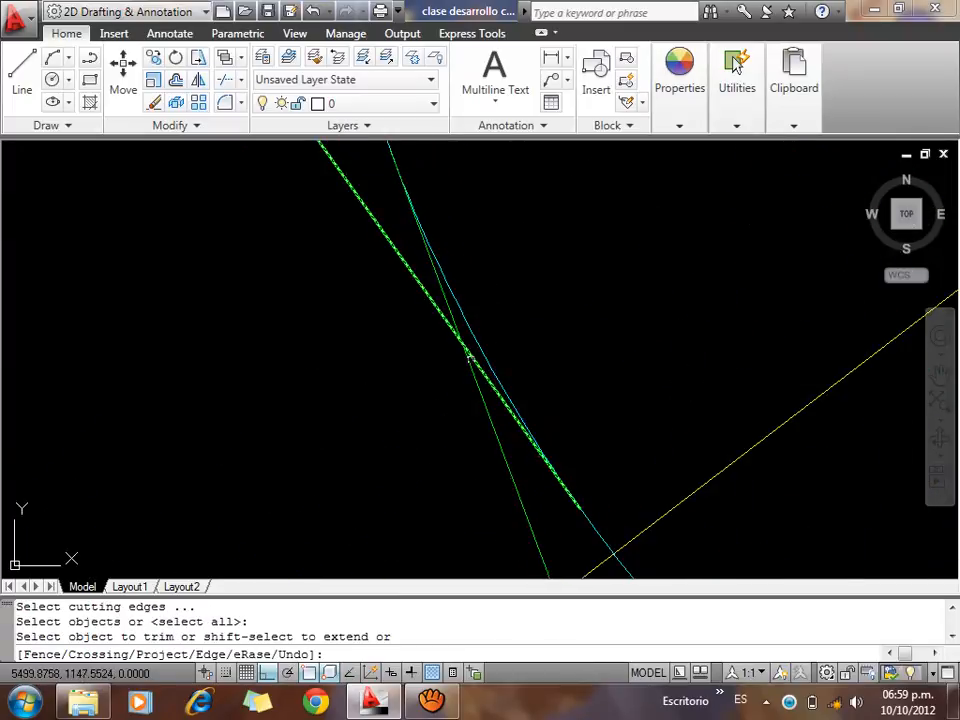
left_click(466, 347)
key("Escape")
type("tr")
key("Return")
key("Return")
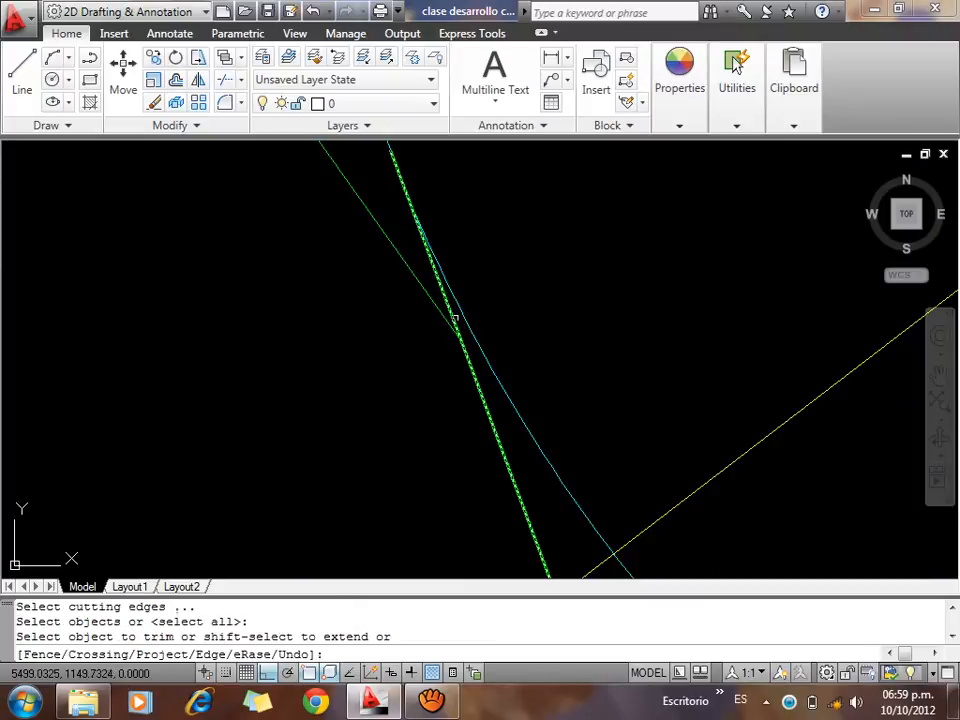
left_click(450, 315)
key("Escape")
Draw the joint line between the left and right outline corners where the third and top segments meet
type("l")
key("Return")
left_click(474, 358)
scroll(474, 358, "down", 4)
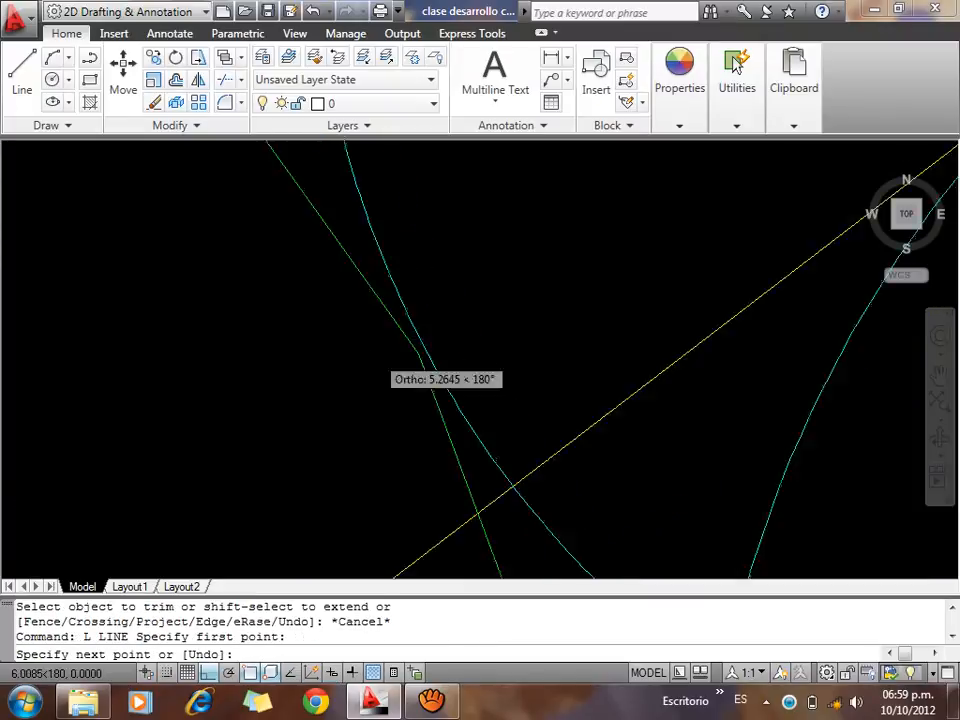
scroll(583, 222, "up", 6)
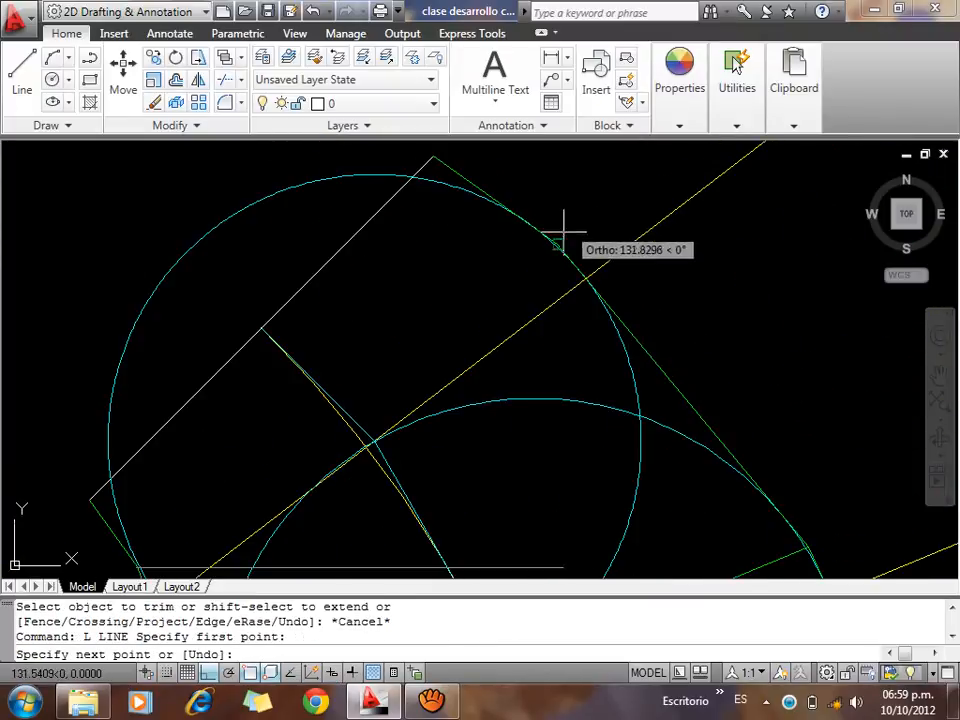
key("Escape")
scroll(566, 223, "down", 6)
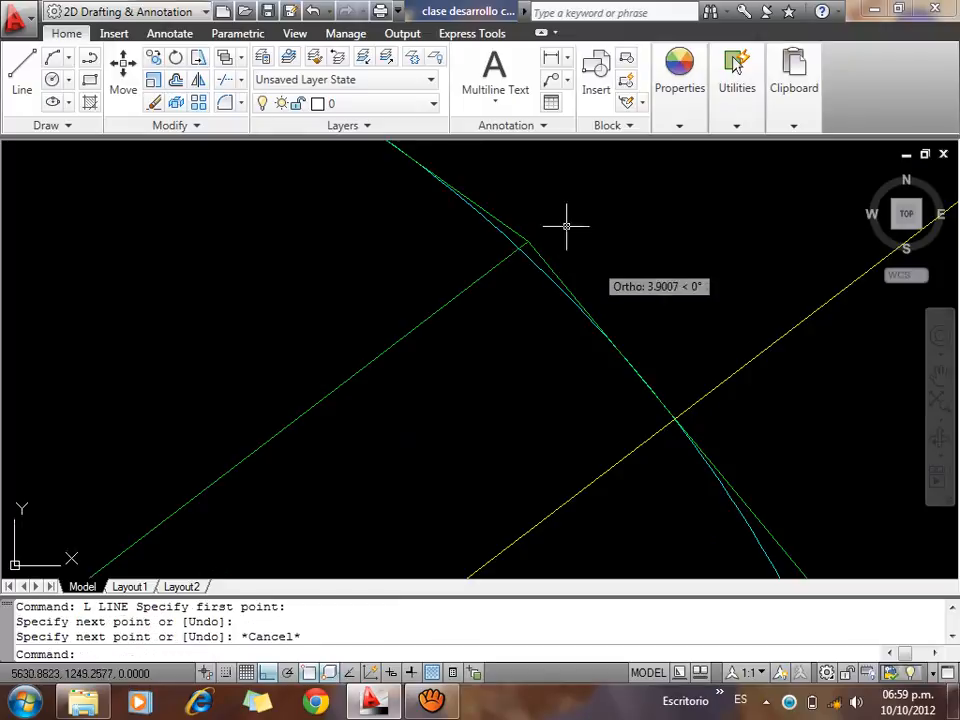
Delete the three cyan construction circles from the elbow
scroll(443, 395, "down", 5)
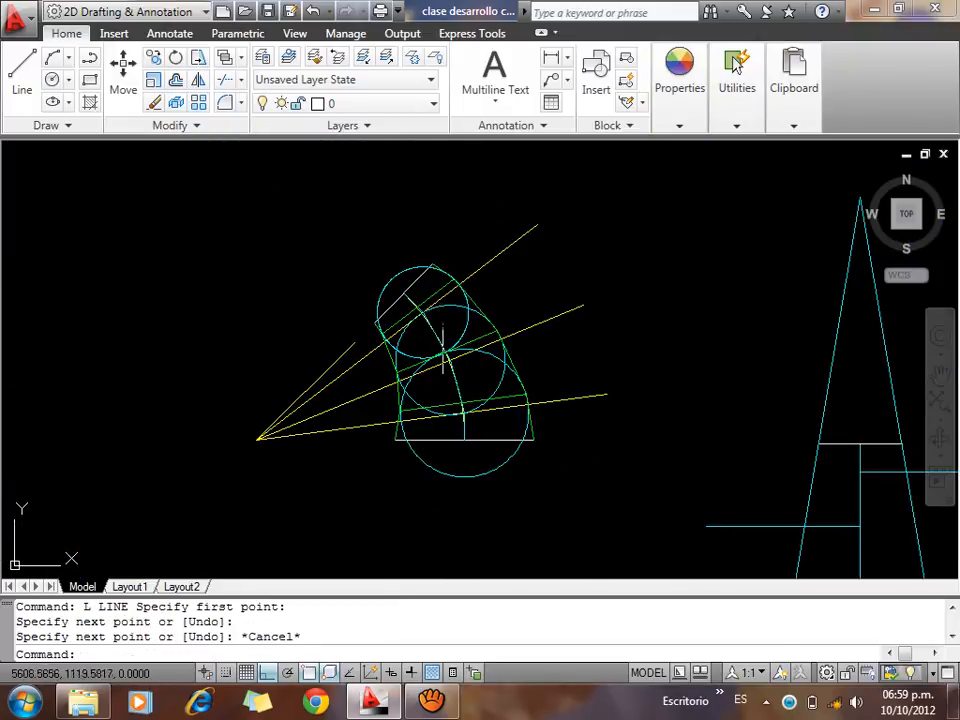
scroll(480, 460, "up", 3)
left_click(473, 518)
left_click(440, 492)
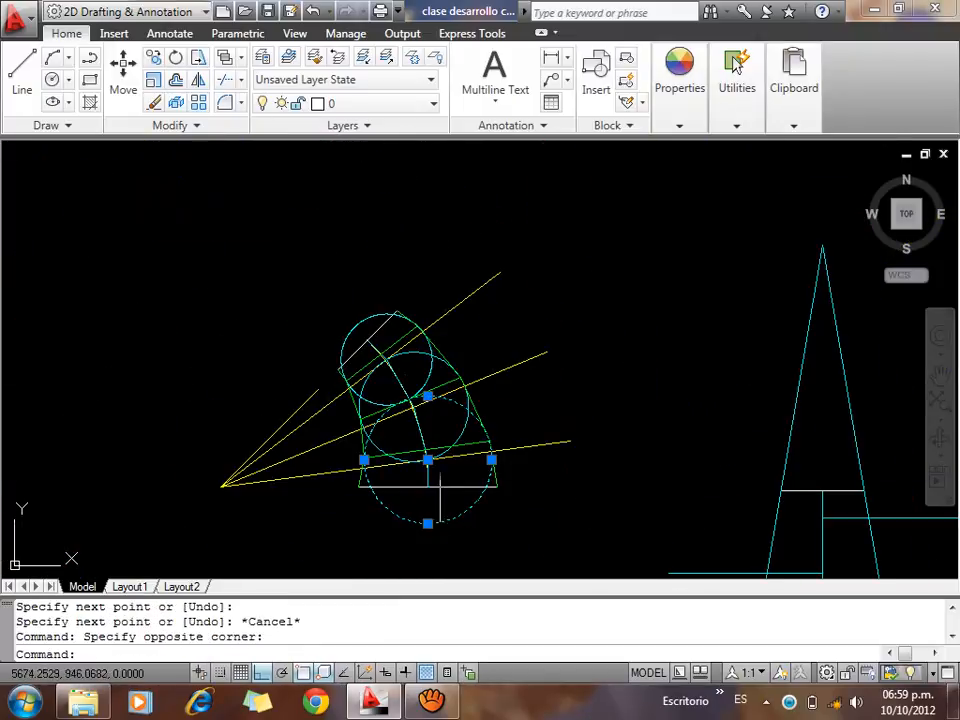
key("Delete")
left_click(461, 400)
key("Delete")
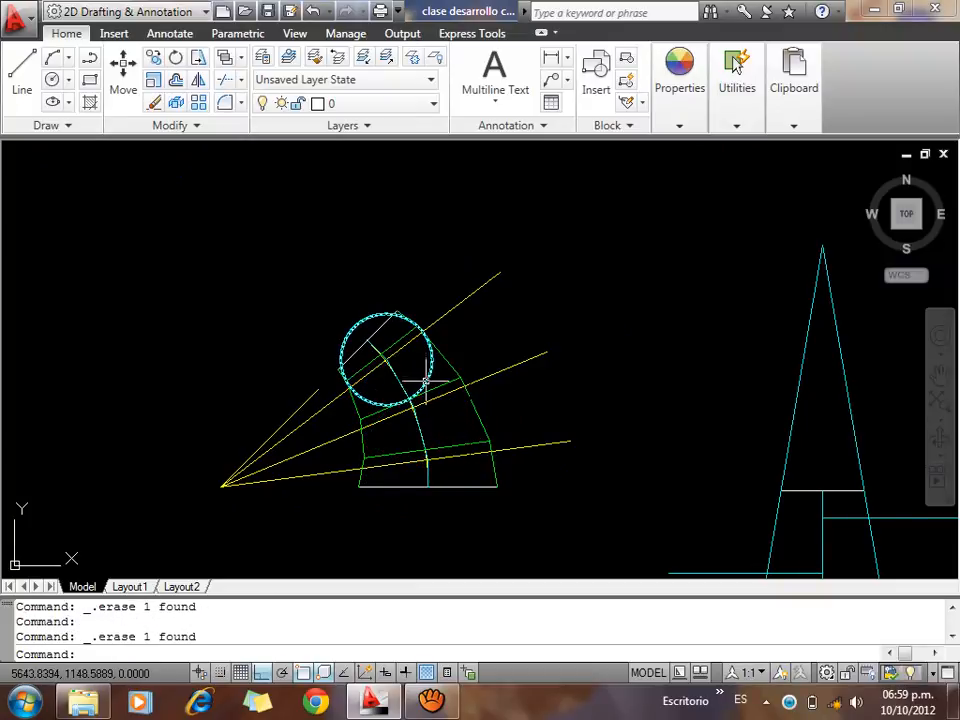
left_click(430, 345)
key("Delete")
left_click(475, 385)
left_click(485, 308)
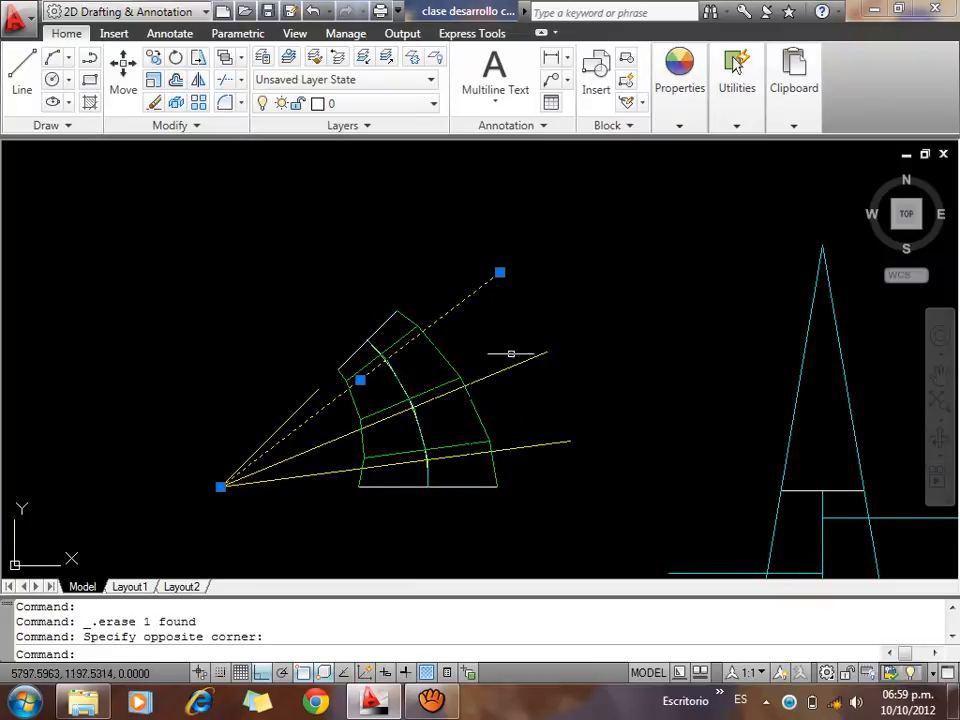
key("Escape")
key("Escape")
Examine the elbow's joint lines against the yellow division lines, and compare it with the other elbow, development and cone drawings
scroll(428, 364, "down", 3)
scroll(463, 403, "up", 5)
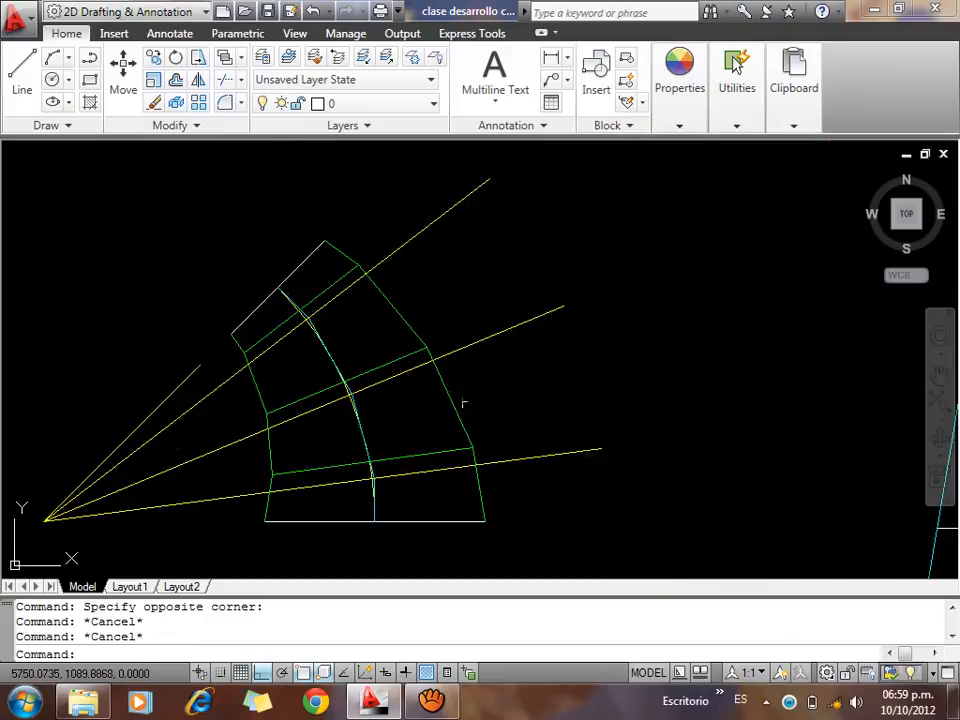
mouse_move(464, 466)
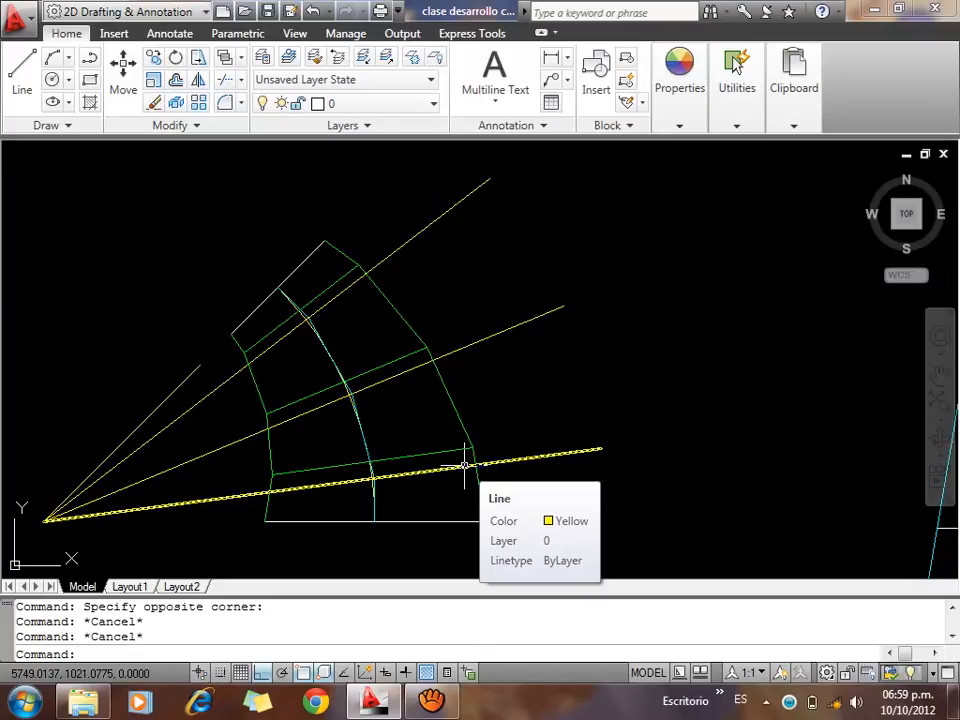
mouse_move(699, 391)
middle_mouse_down()
mouse_move(311, 397)
mouse_move(605, 395)
middle_mouse_up()
scroll(686, 439, "down", 2)
scroll(262, 363, "down", 4)
middle_click_drag(270, 365, 419, 402)
scroll(419, 402, "down", 8)
scroll(253, 287, "up", 4)
scroll(291, 290, "down", 2)
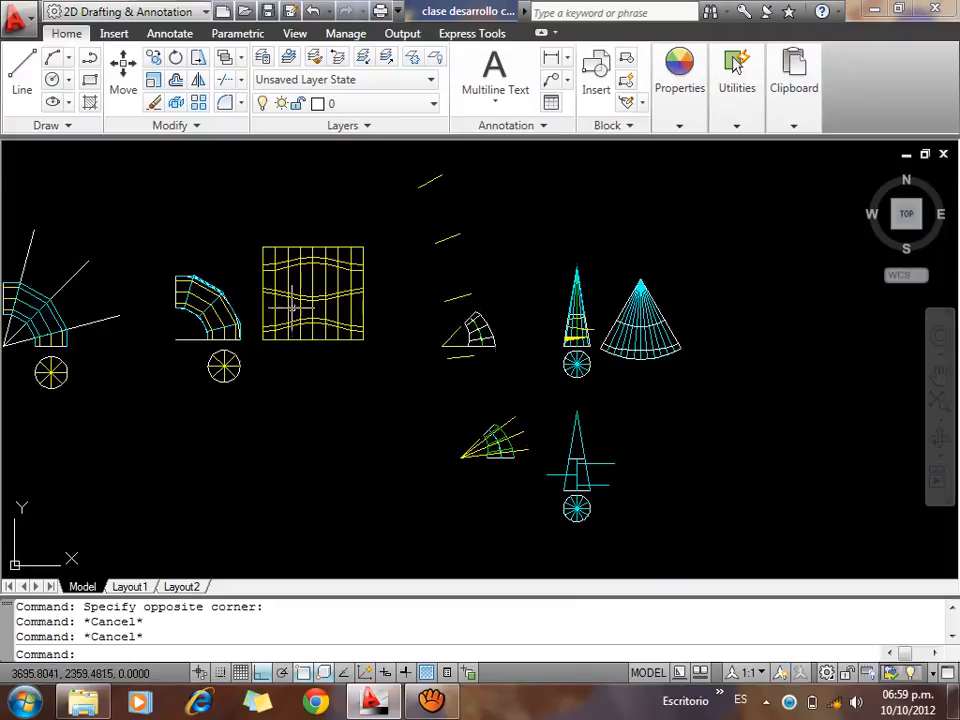
scroll(305, 278, "down", 1)
scroll(312, 276, "up", 3)
scroll(574, 411, "down", 3)
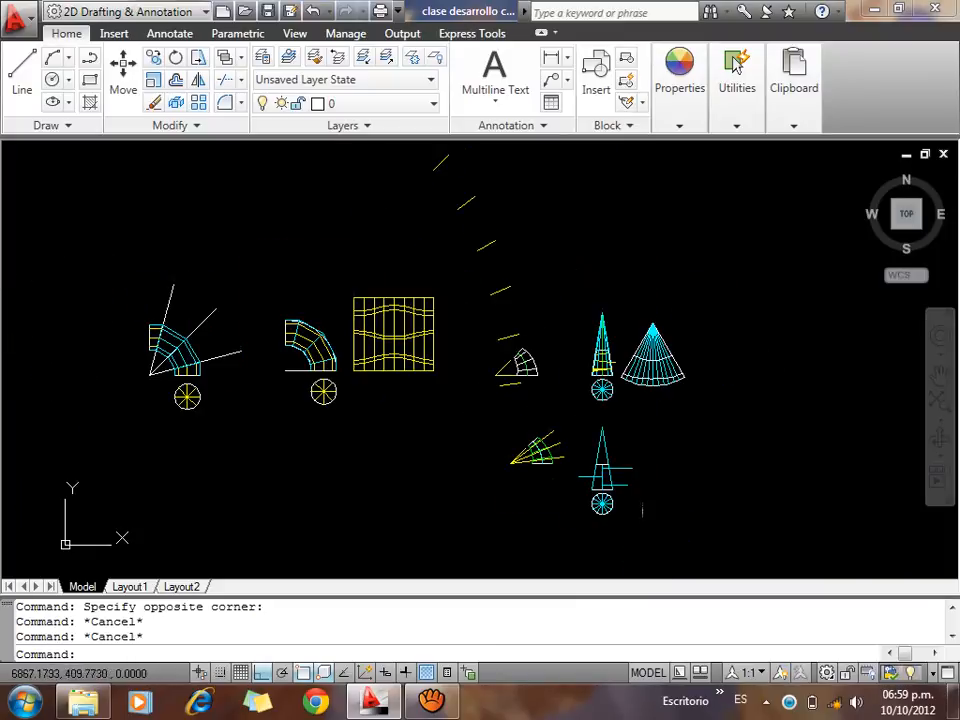
scroll(555, 420, "up", 7)
scroll(521, 333, "down", 4)
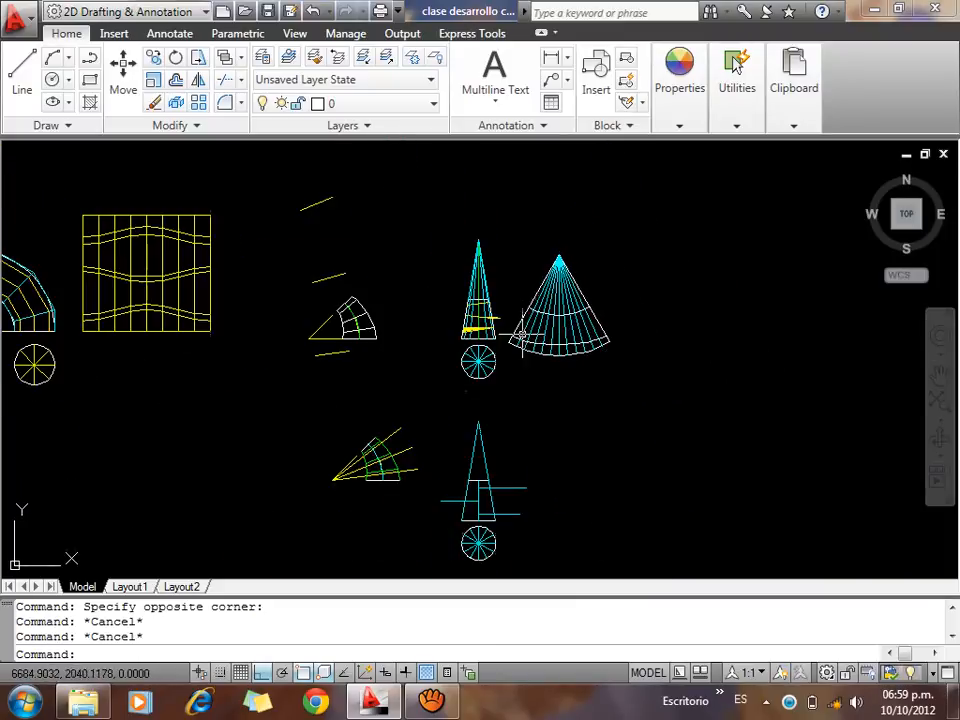
scroll(480, 521, "up", 8)
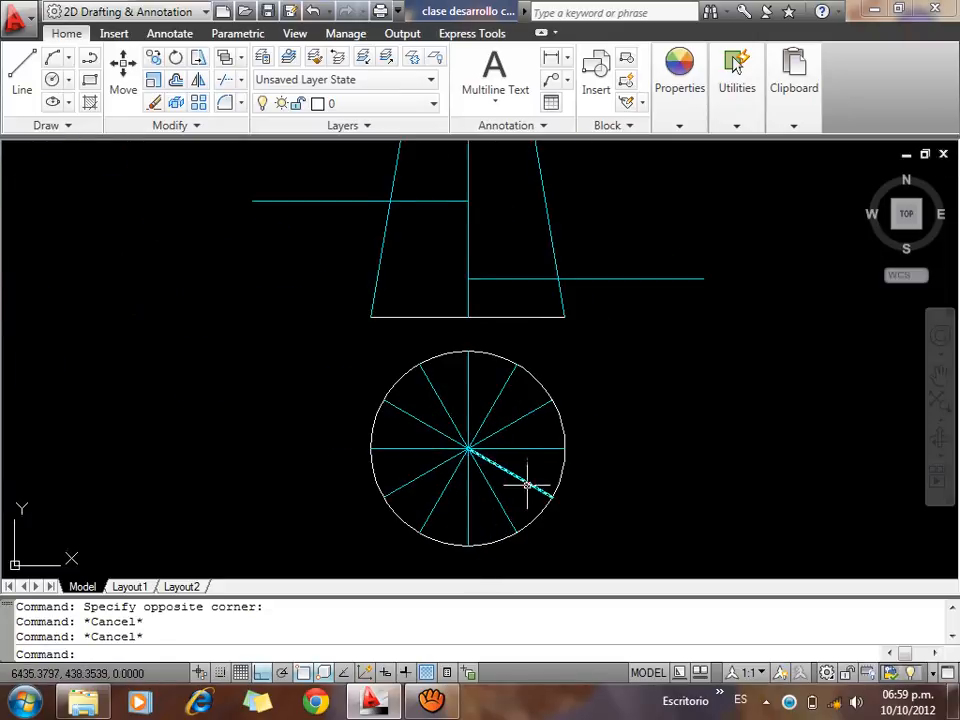
middle_click_drag(484, 462, 622, 548)
scroll(597, 487, "down", 2)
scroll(280, 276, "up", 5)
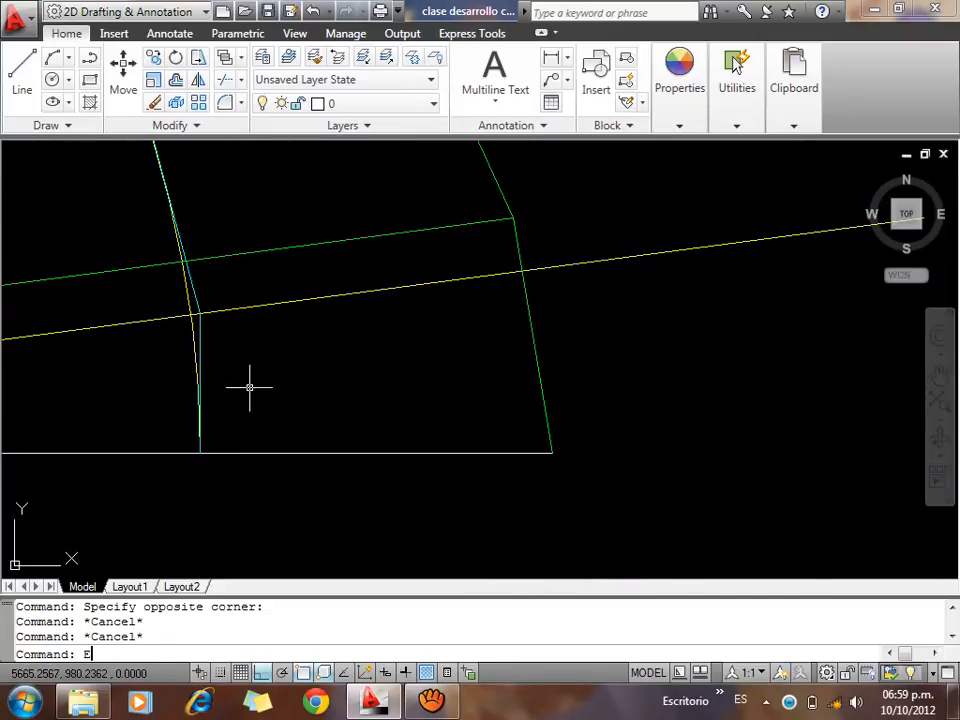
Extend the bottom segment's cyan centre line up to the first green joint line of the elbow
type("X")
key("Return")
key("Return")
left_click(200, 333)
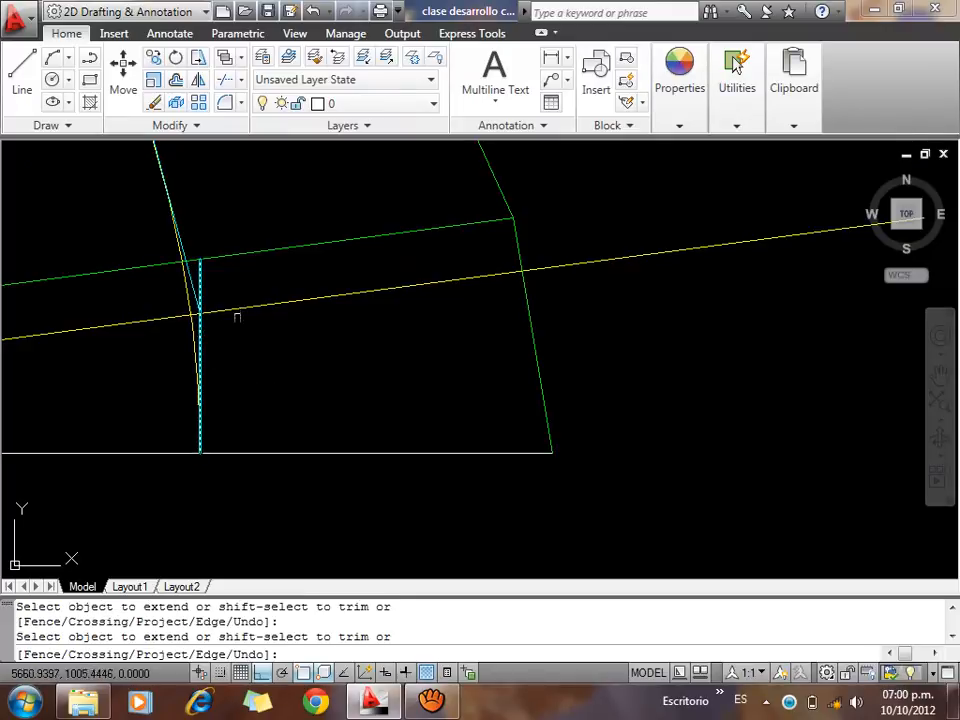
key("Escape")
Draw a circle centred on the elbow base's midpoint, with its radius reaching the upper end of the extended centre line
middle_click_drag(262, 310, 481, 385)
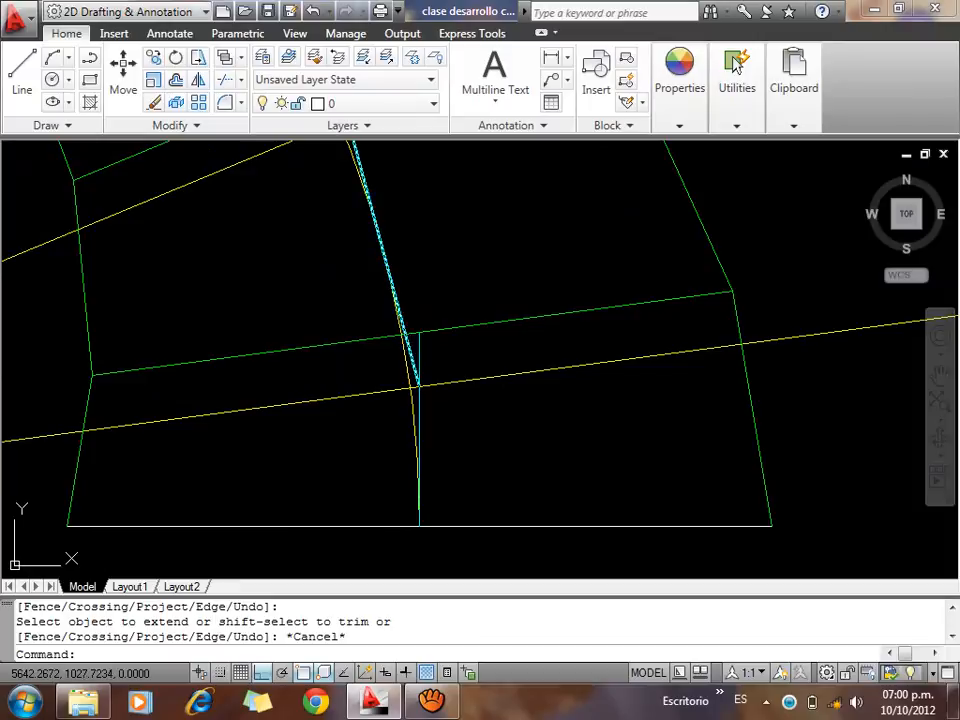
type("C")
key("Return")
left_click(419, 525)
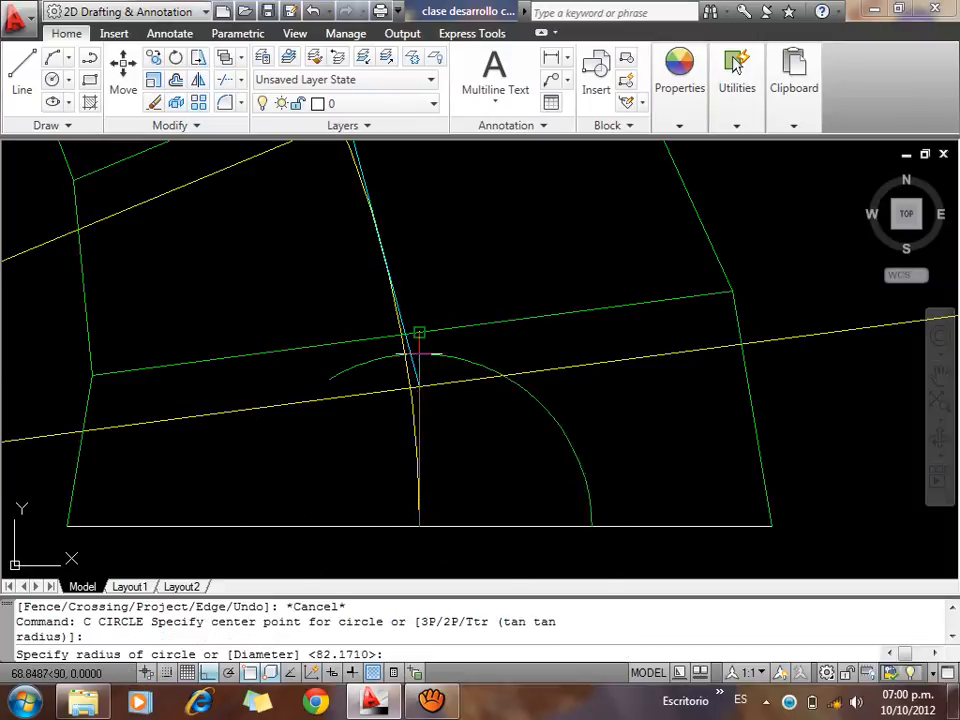
left_click(420, 333)
Move the circle by its centre onto the midpoint of the cone's base line
left_click(469, 336)
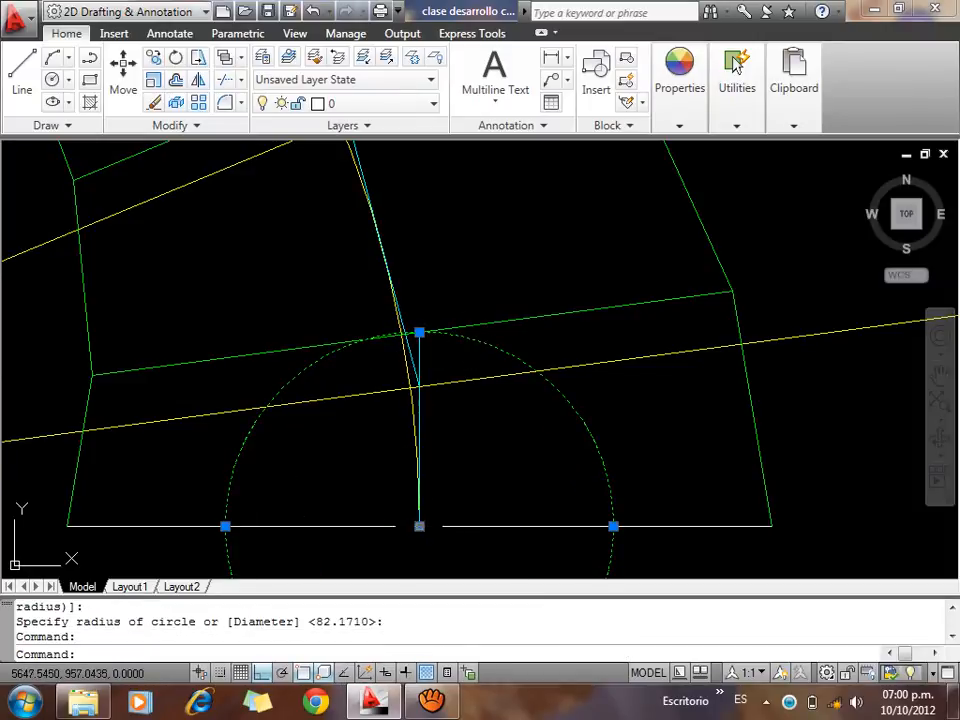
left_click(419, 526)
scroll(240, 275, "down", 10)
scroll(468, 412, "up", 5)
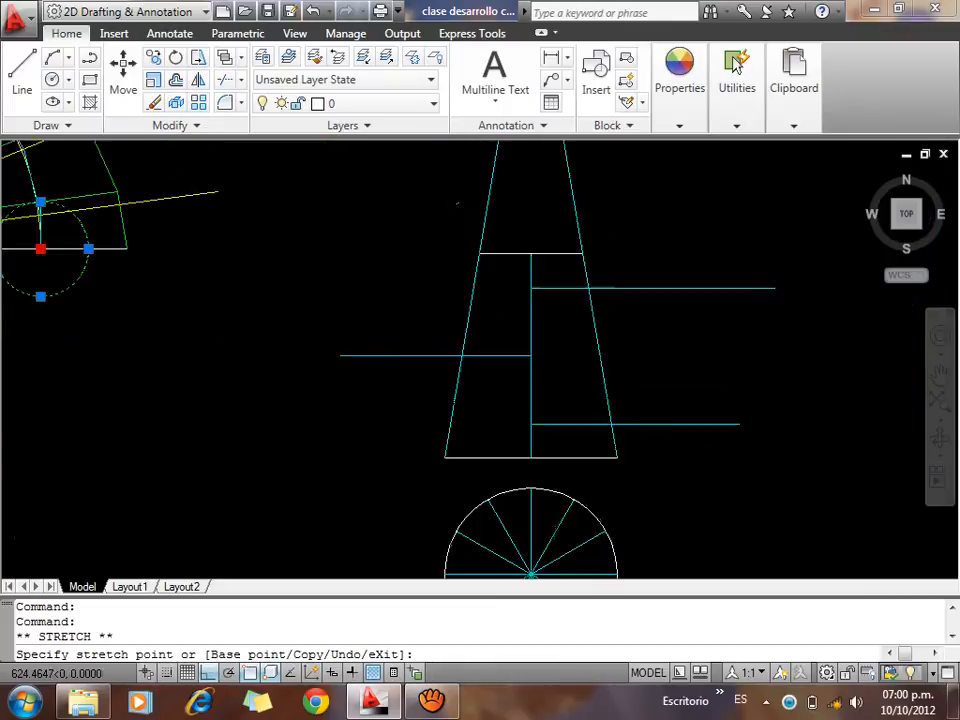
scroll(476, 417, "up", 2)
left_click(556, 467)
key("Escape")
key("Escape")
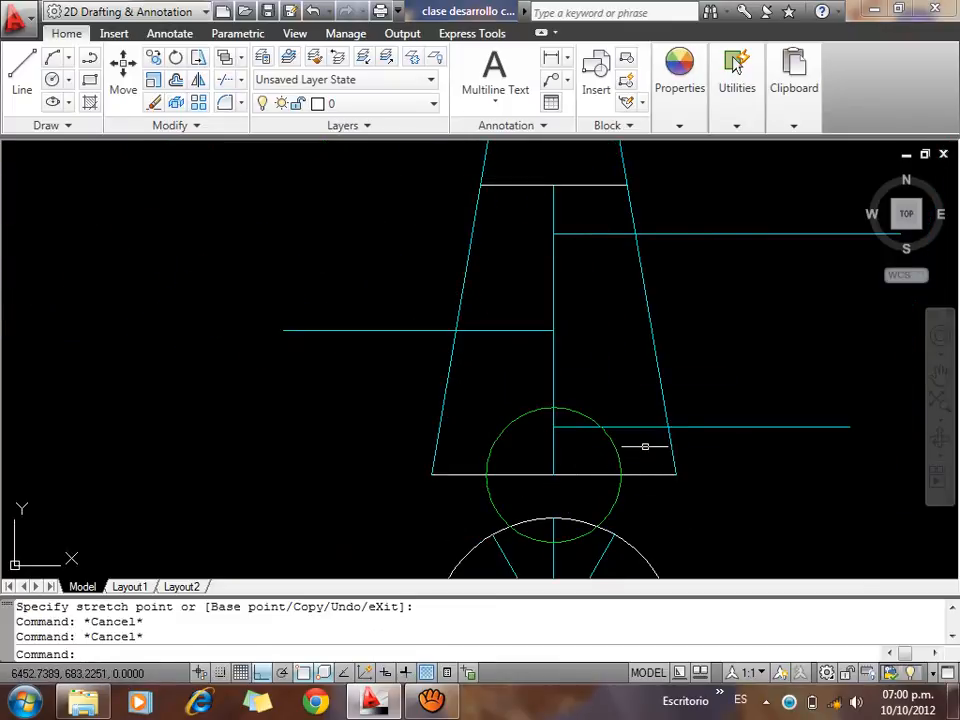
Delete the lowest cyan horizontal line from the cone
left_click_drag(645, 446, 630, 405)
key("Delete")
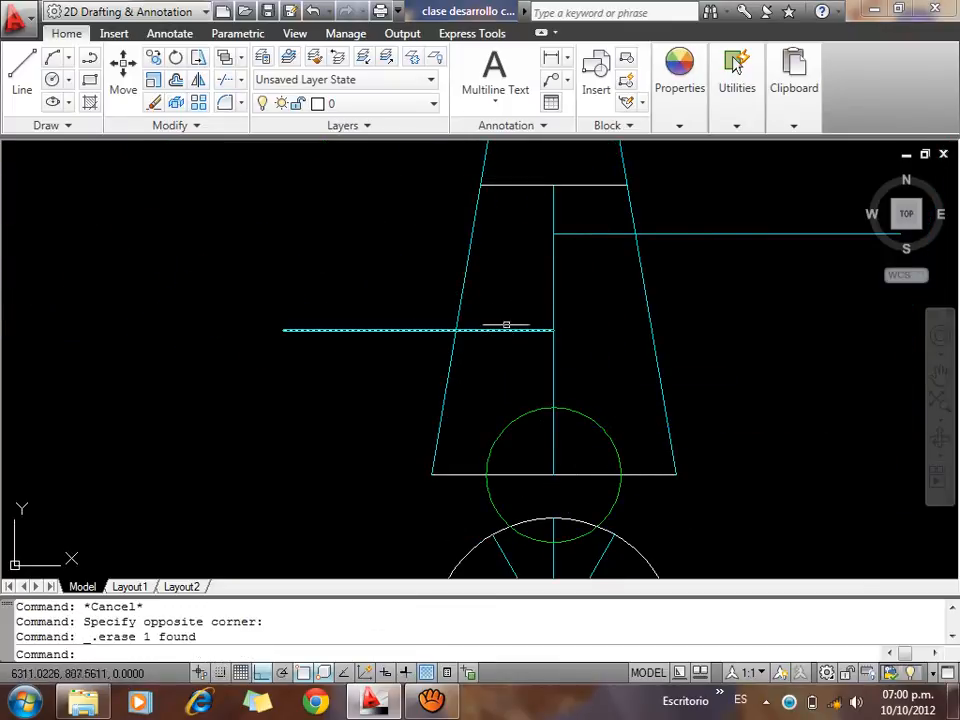
left_click_drag(513, 347, 486, 316)
key("Escape")
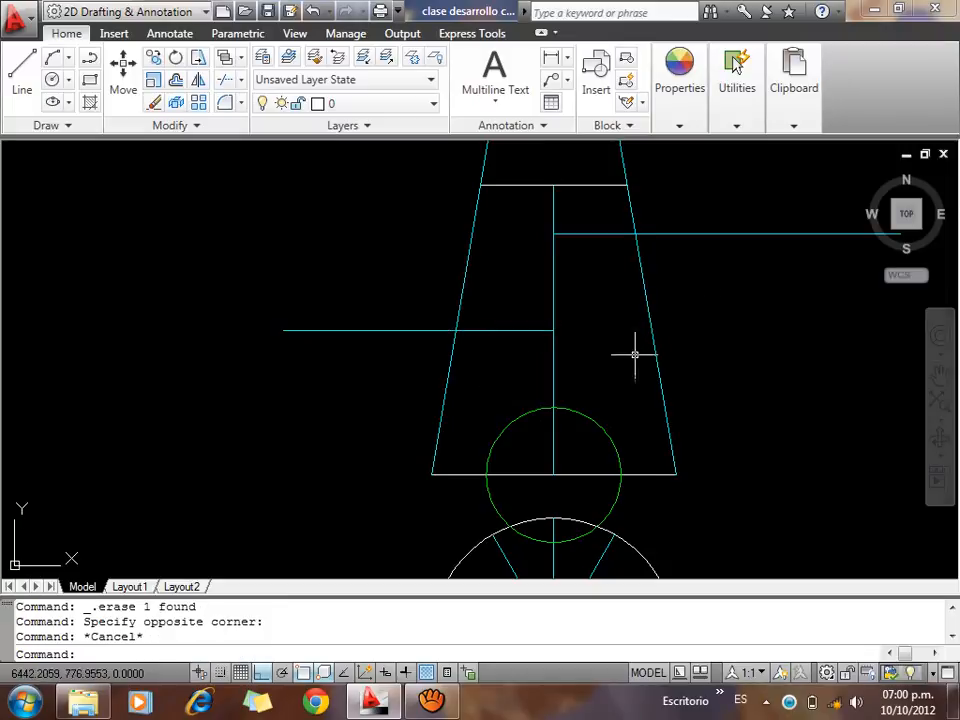
Draw a horizontal line from the intersection of the circle and the cone's axis to beyond the cone's right edge
type("L")
key("Return")
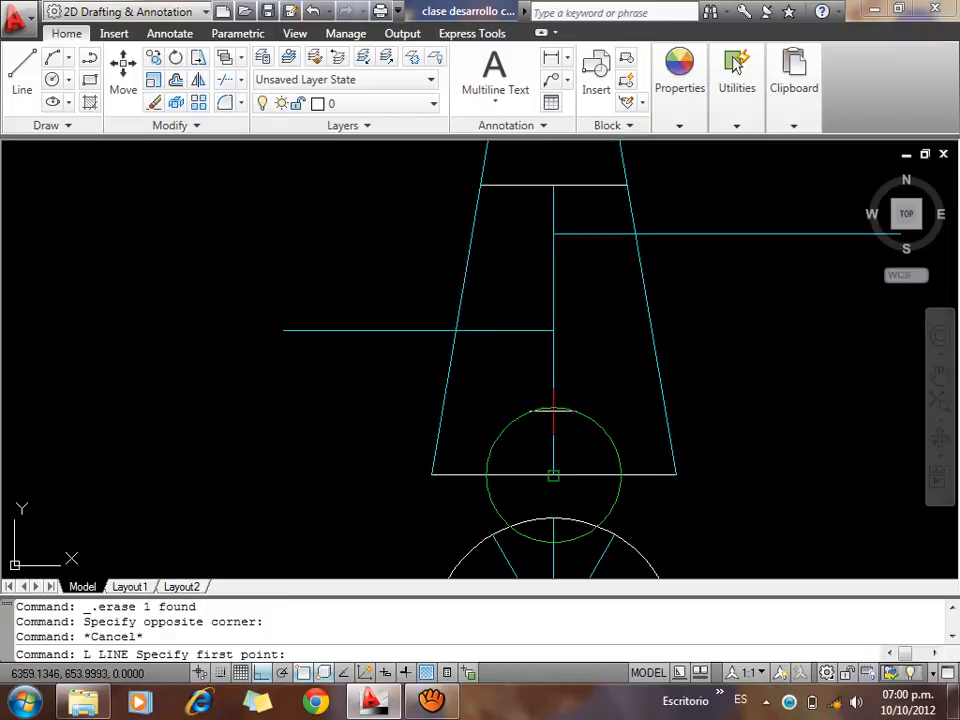
right_click(589, 371, "shift")
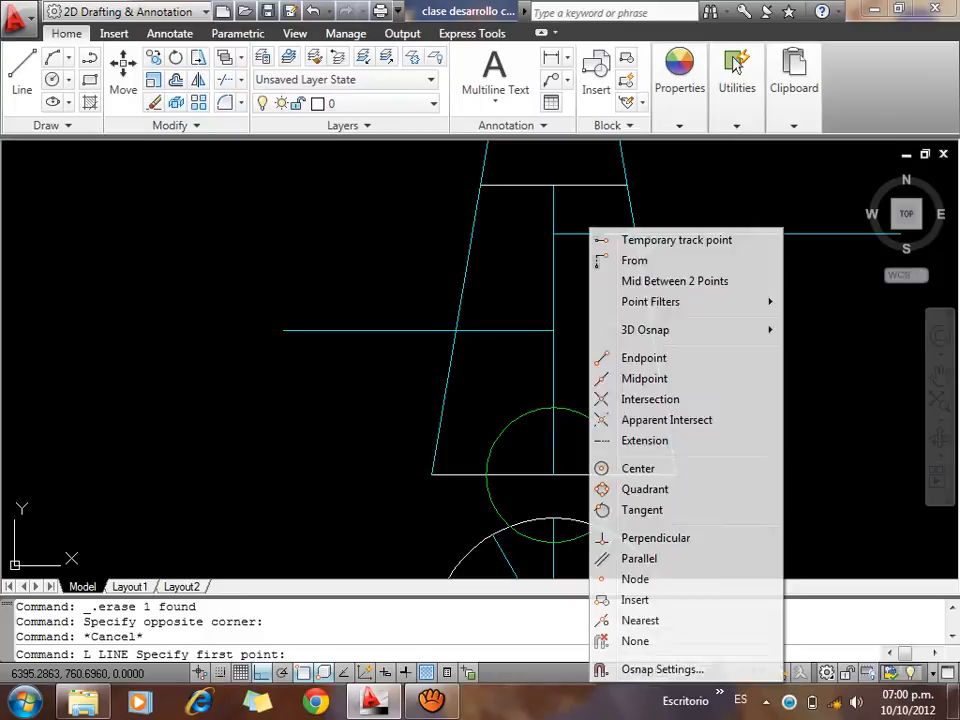
left_click(650, 399)
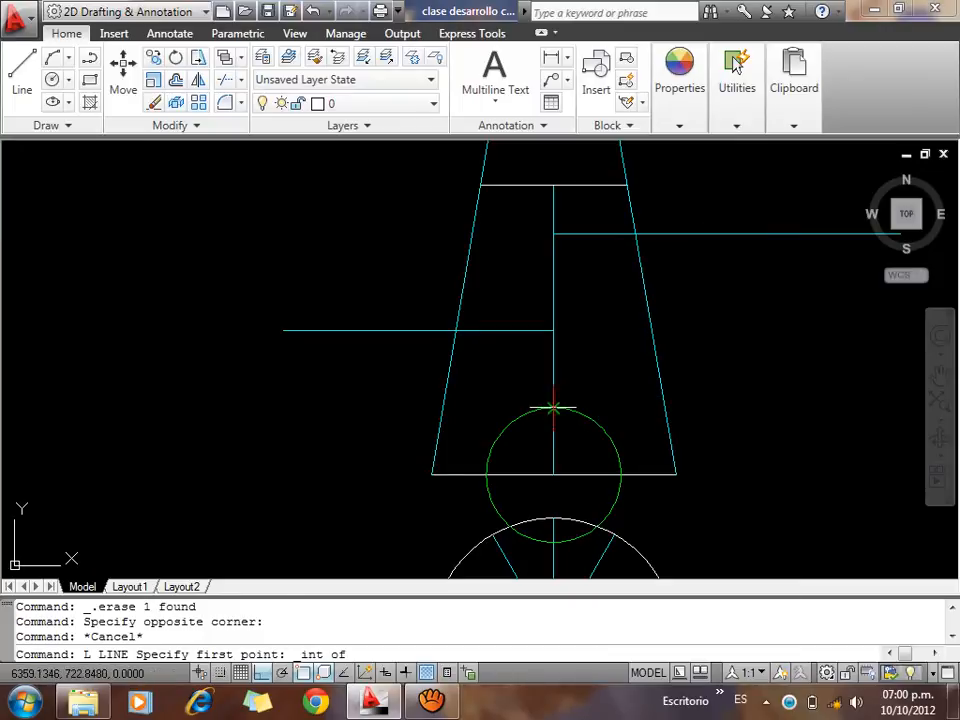
left_click(553, 408)
left_click(810, 446)
key("Escape")
Delete the construction circle from the cone's base
left_click(653, 446)
left_click(605, 452)
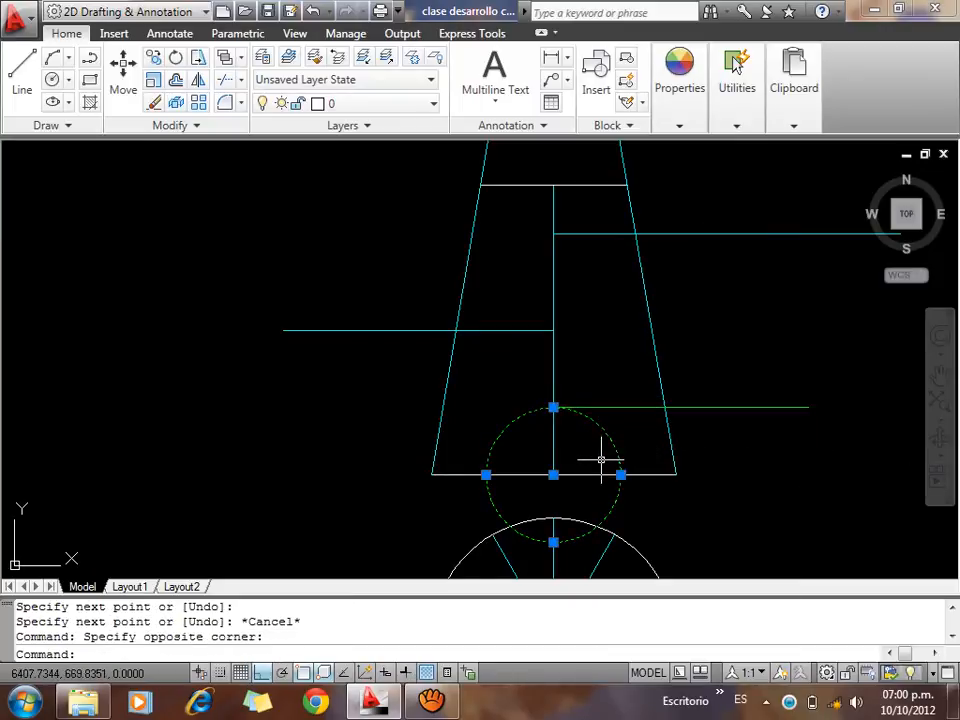
key("Delete")
Stretch the inner end of the green horizontal line past the cone's left edge
left_click(619, 443)
left_click(583, 403)
left_click(553, 407)
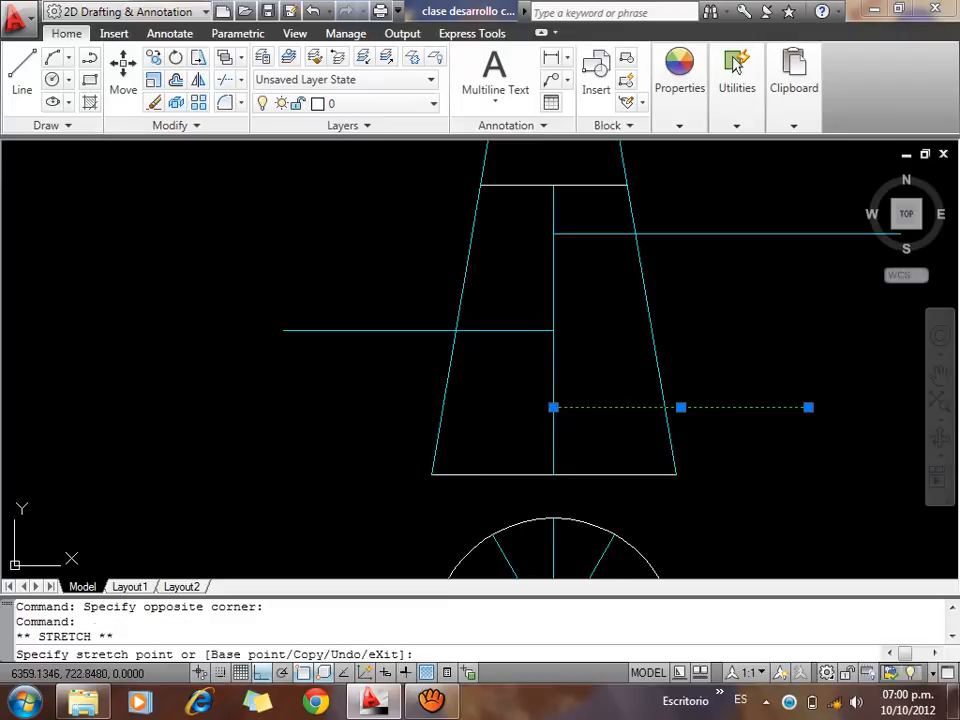
left_click(336, 407)
key("Escape")
key("Escape")
Extend the second segment's cyan centre line up to the second green joint line of the elbow
scroll(578, 443, "down", 6)
scroll(500, 390, "up", 4)
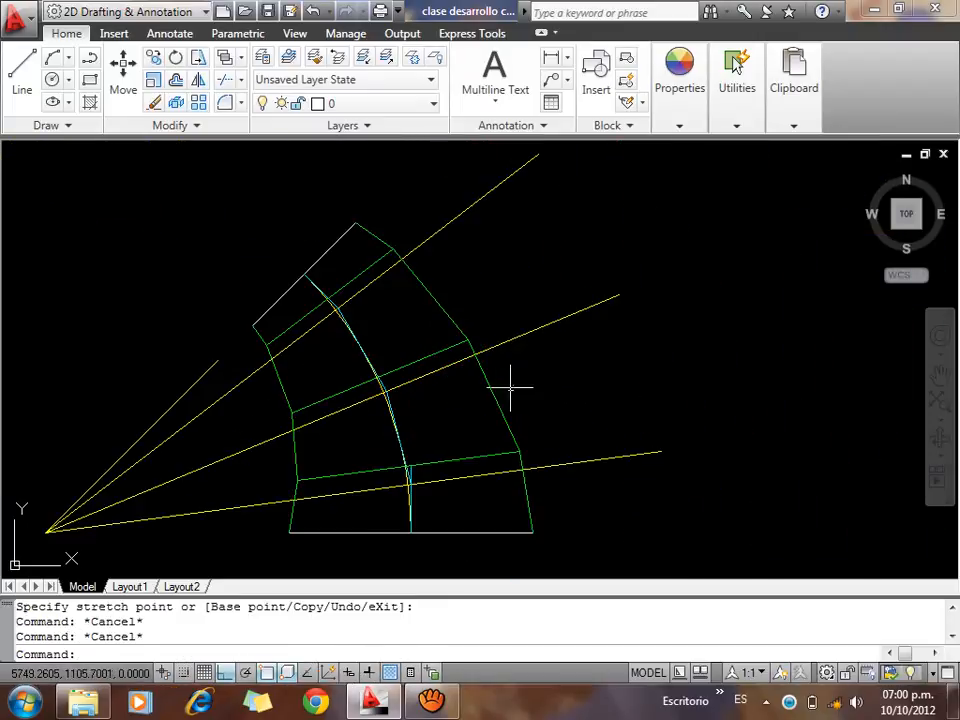
scroll(430, 468, "up", 5)
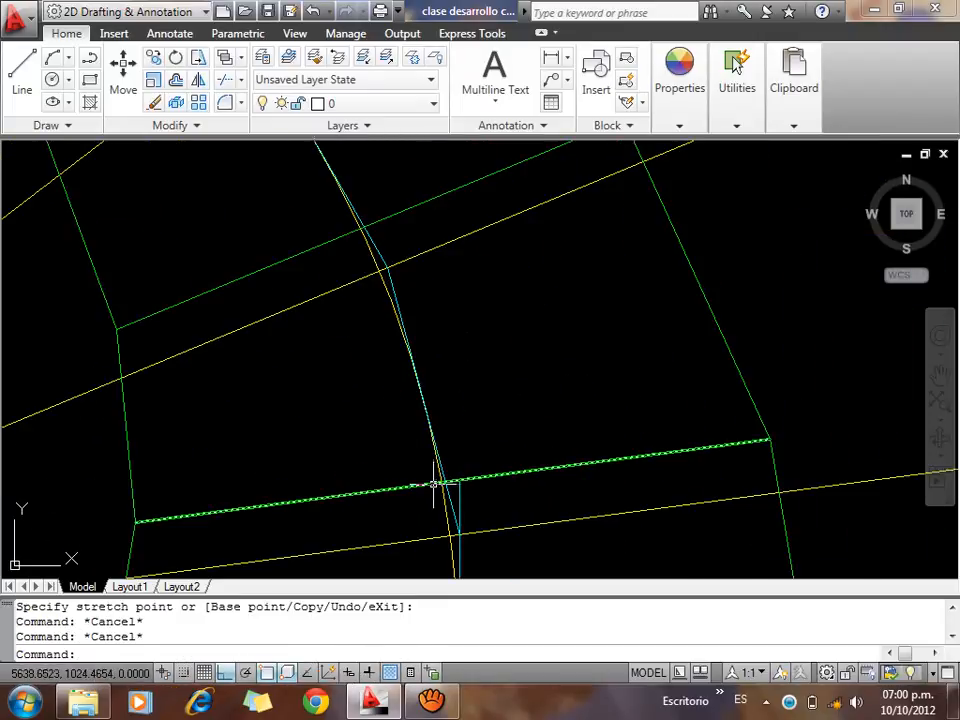
type("EX")
key("Return")
key("Return")
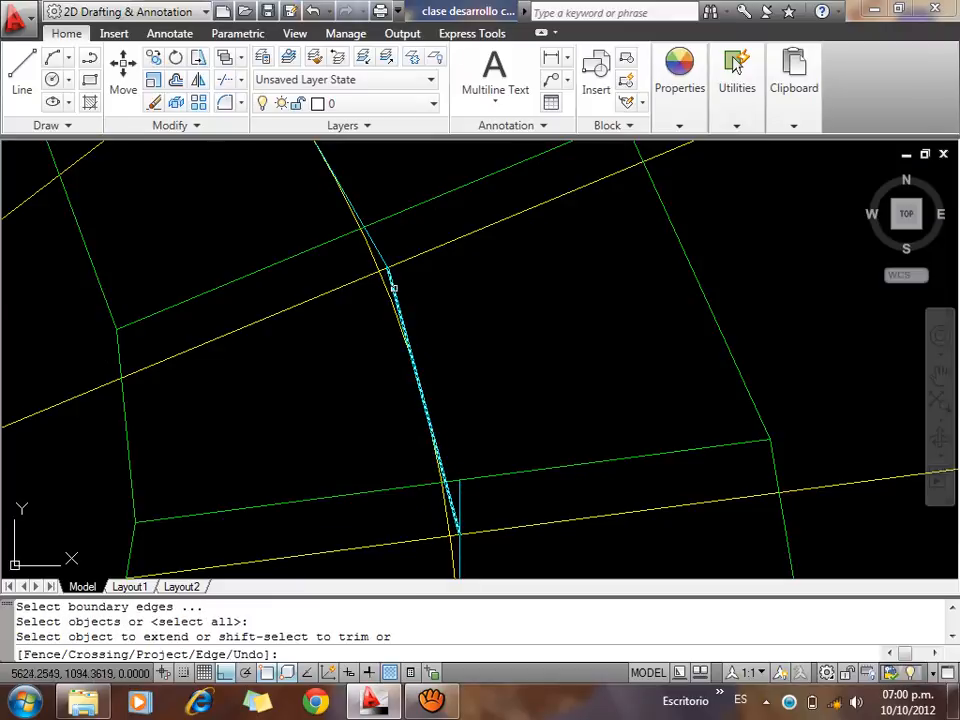
left_click(394, 282)
key("Escape")
Draw a circle centred where the second segment's centre line crosses the first joint line, with its radius reaching that line's extended upper end
scroll(430, 336, "up", 3)
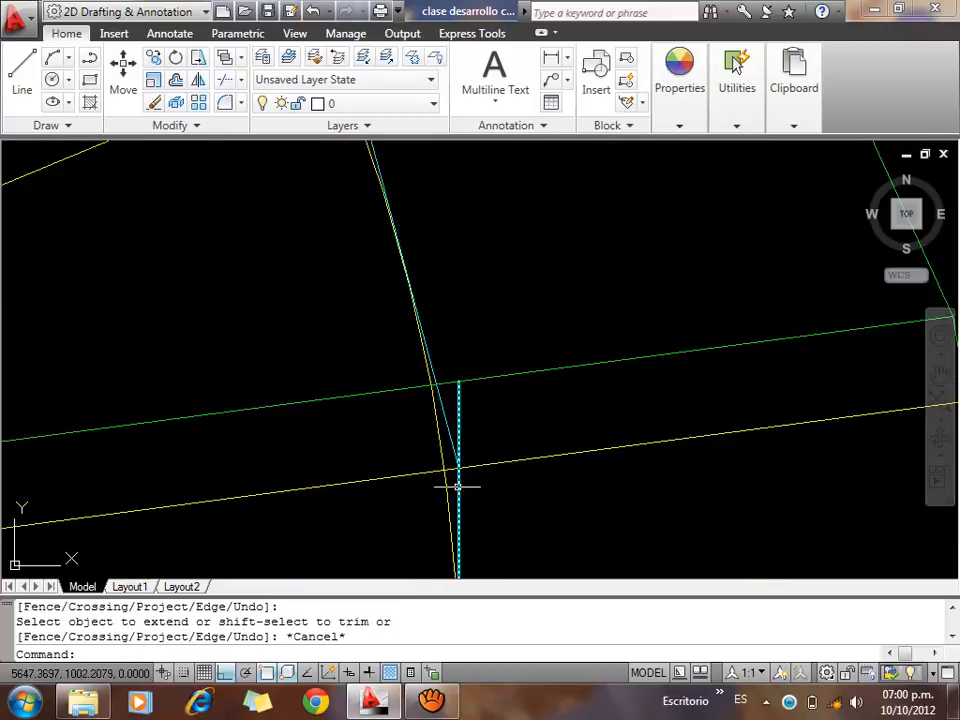
scroll(415, 368, "up", 2)
type("c")
key("Return")
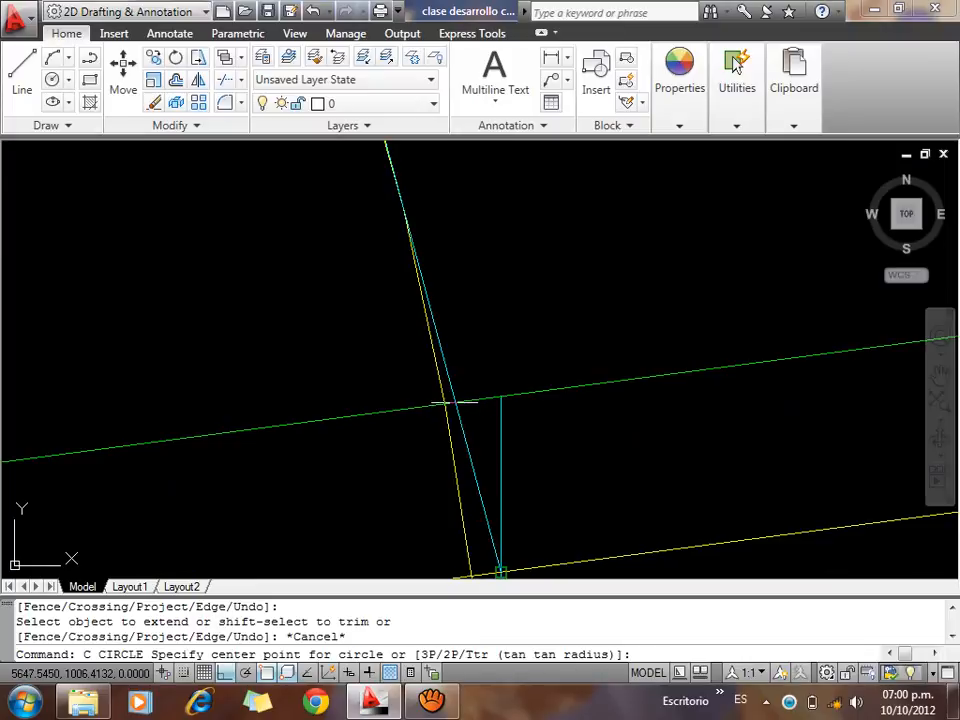
right_click(480, 228, "shift")
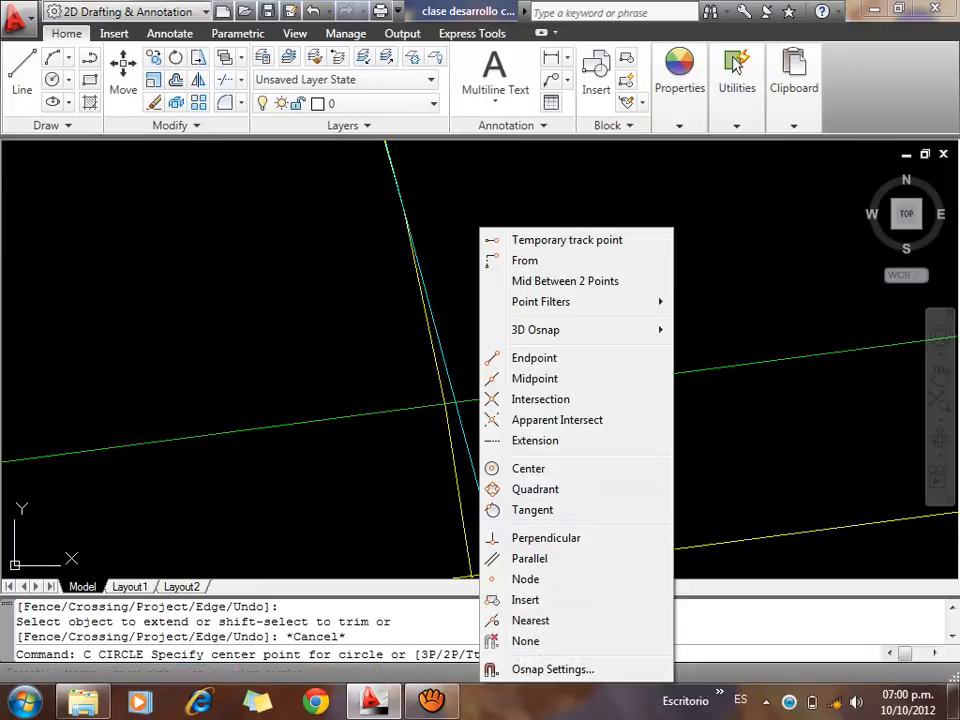
left_click(540, 399)
left_click(452, 399)
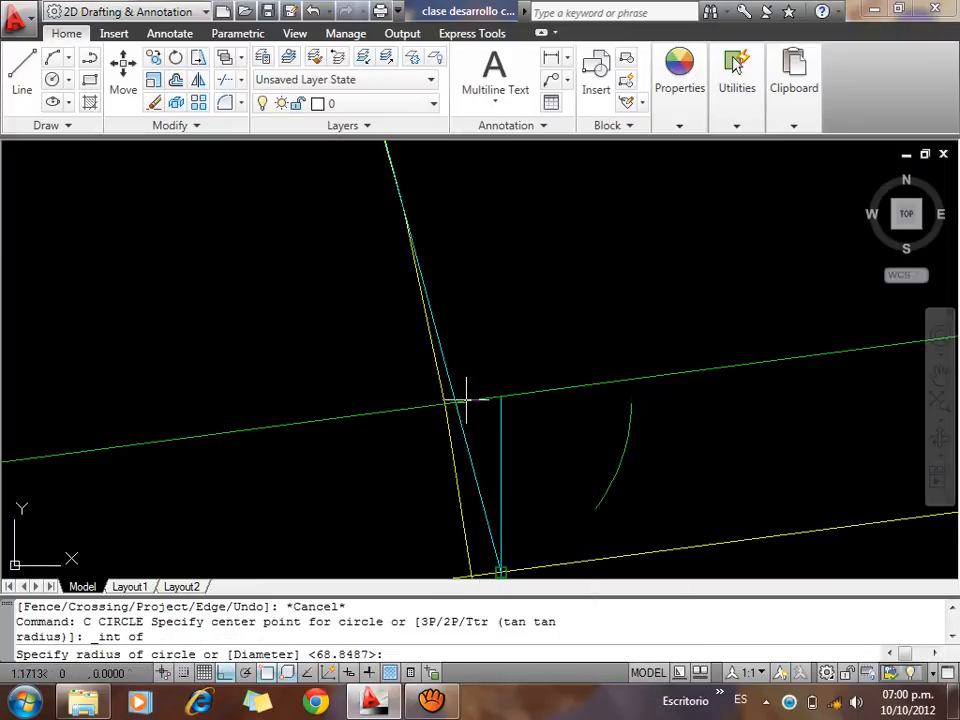
scroll(456, 399, "down", 3)
scroll(498, 425, "up", 2)
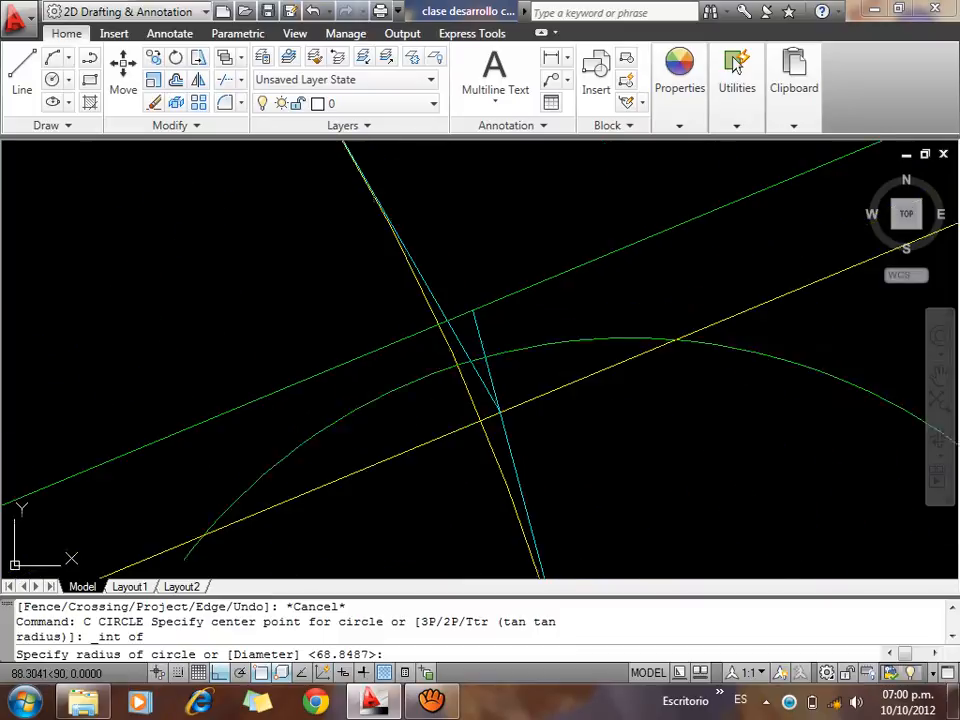
left_click(490, 335)
Move the circle by its centre onto the intersection of the cone's axis and the green horizontal line
scroll(405, 225, "down", 2)
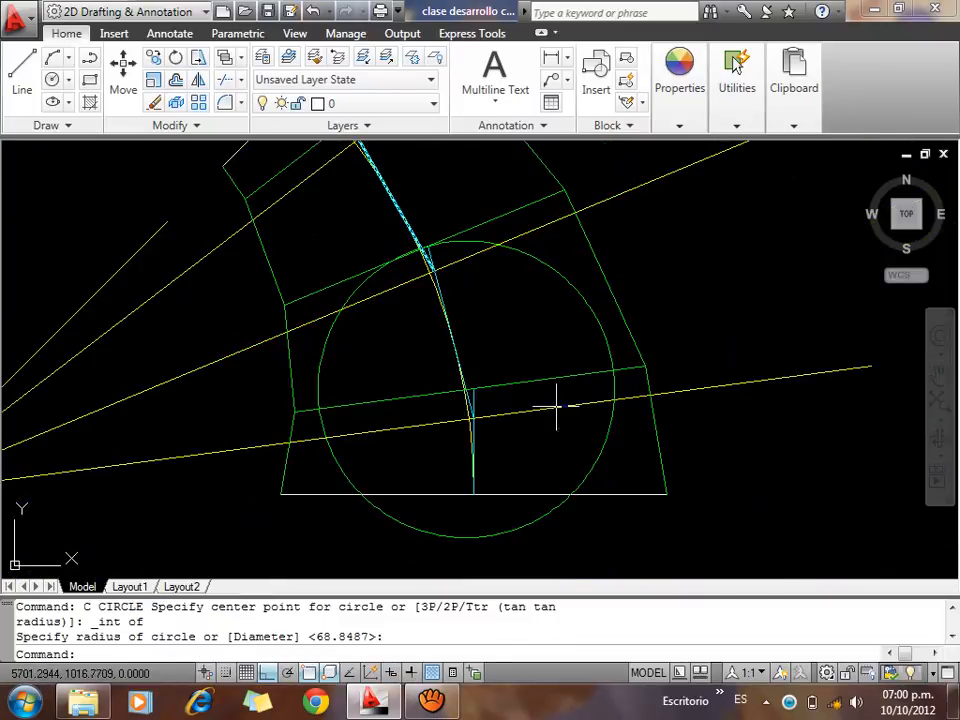
left_click(560, 320)
left_click(539, 270)
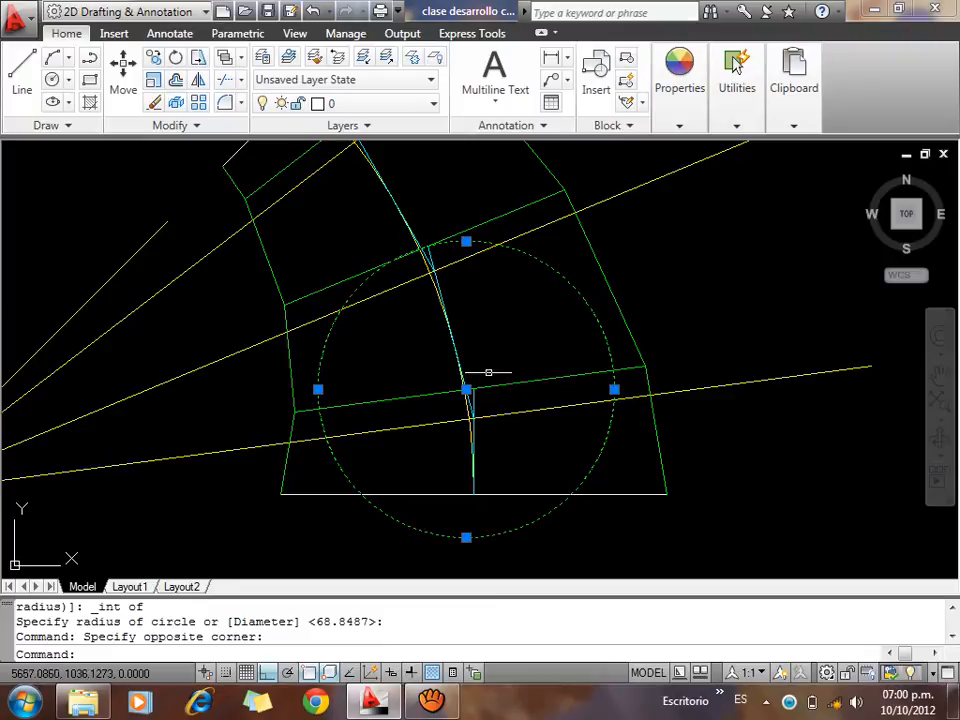
left_click(466, 389)
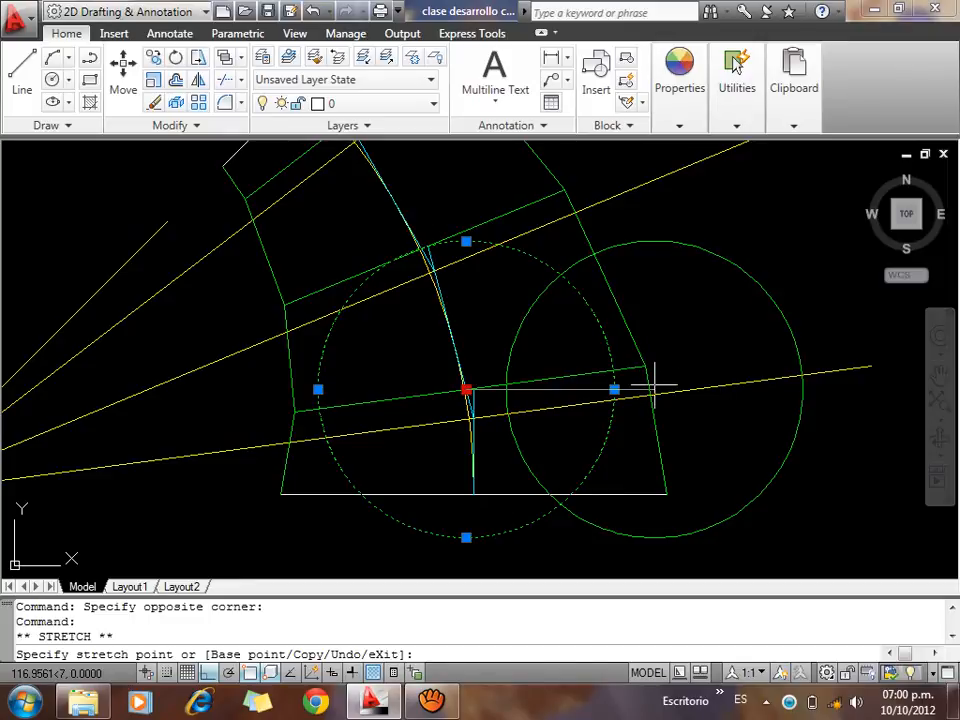
scroll(289, 243, "down", 3)
scroll(273, 243, "down", 2)
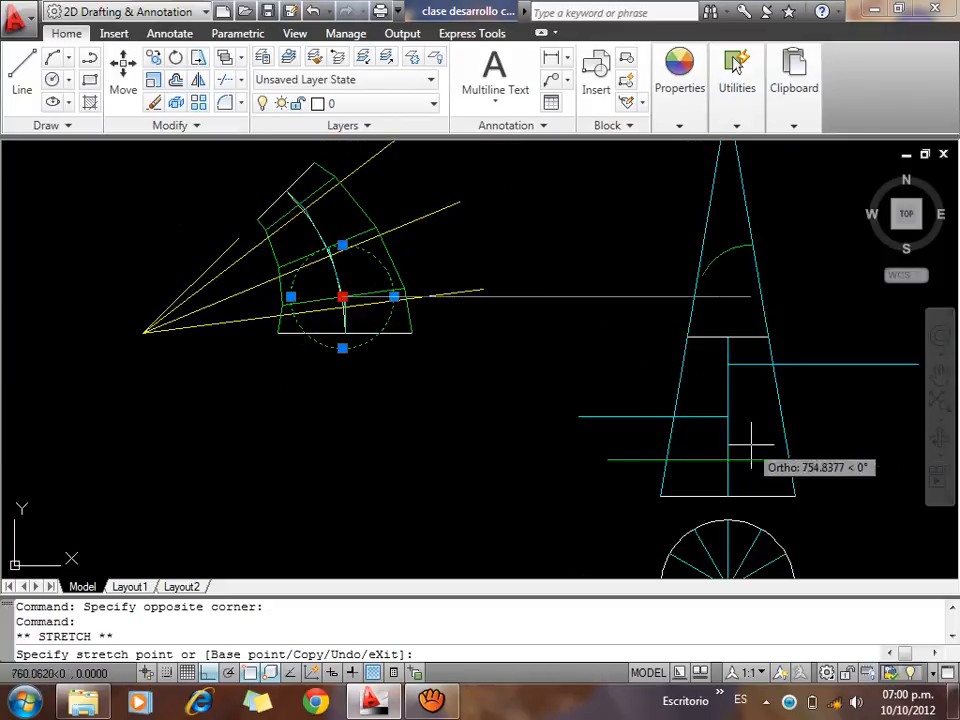
scroll(747, 452, "up", 5)
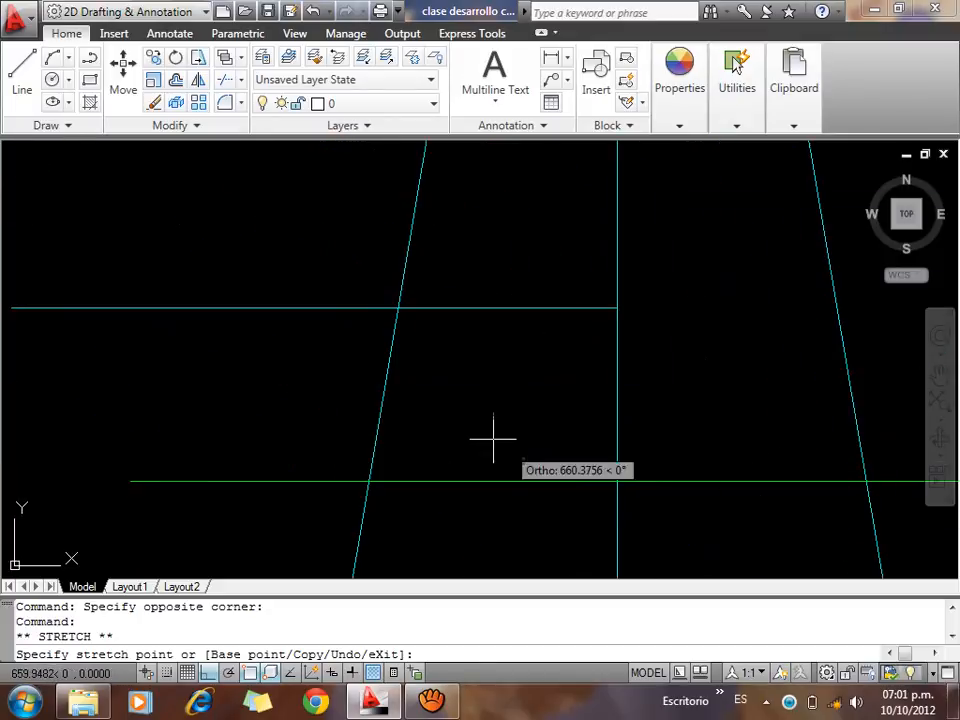
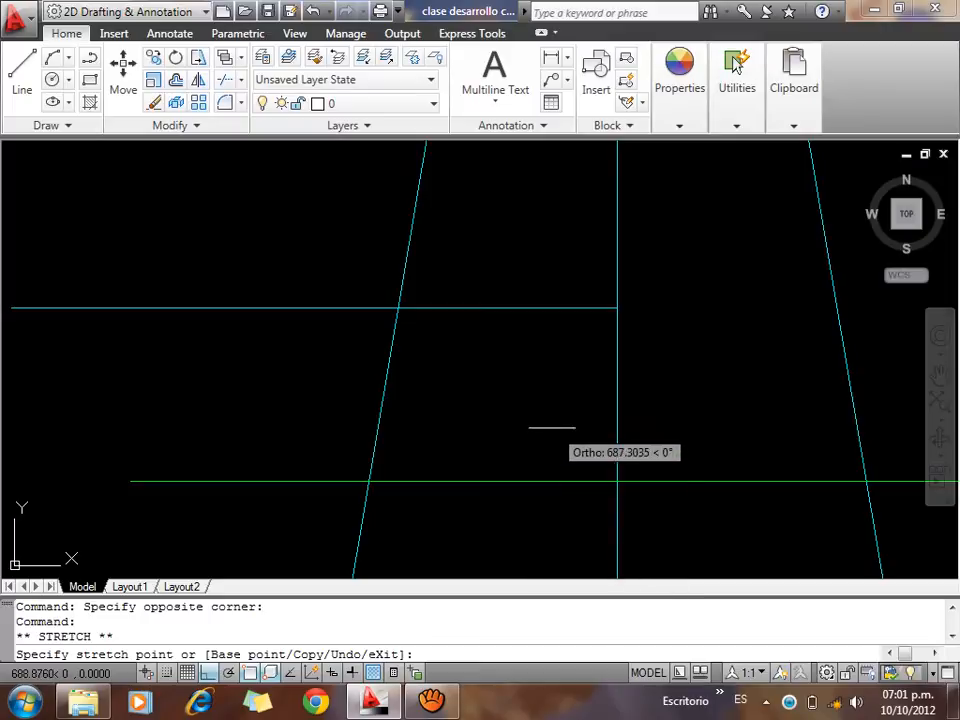
right_click(558, 228, "shift")
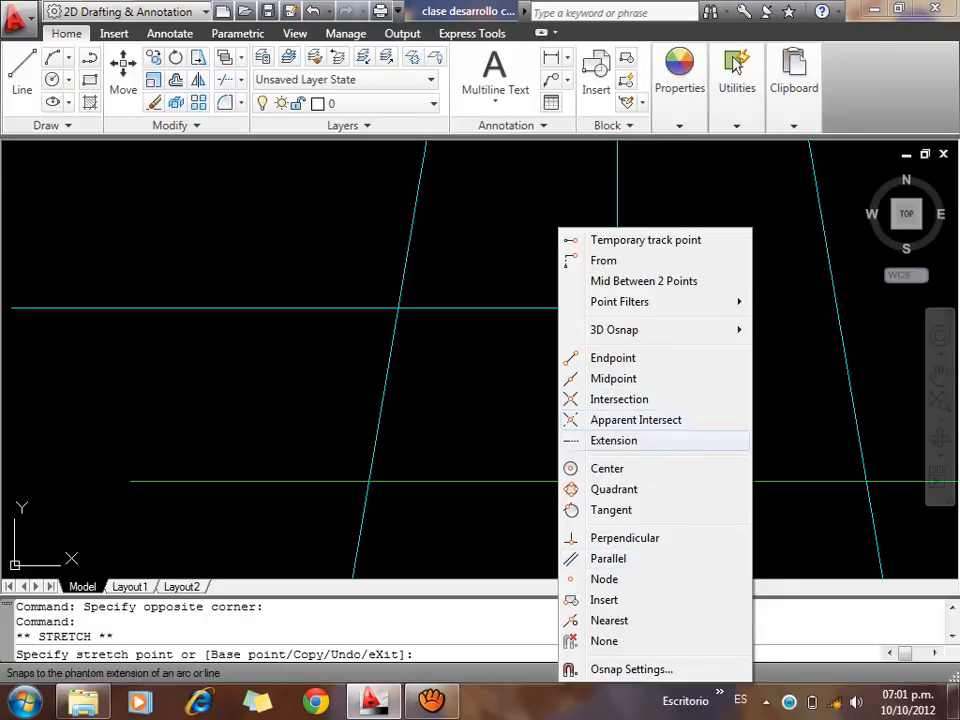
left_click(619, 399)
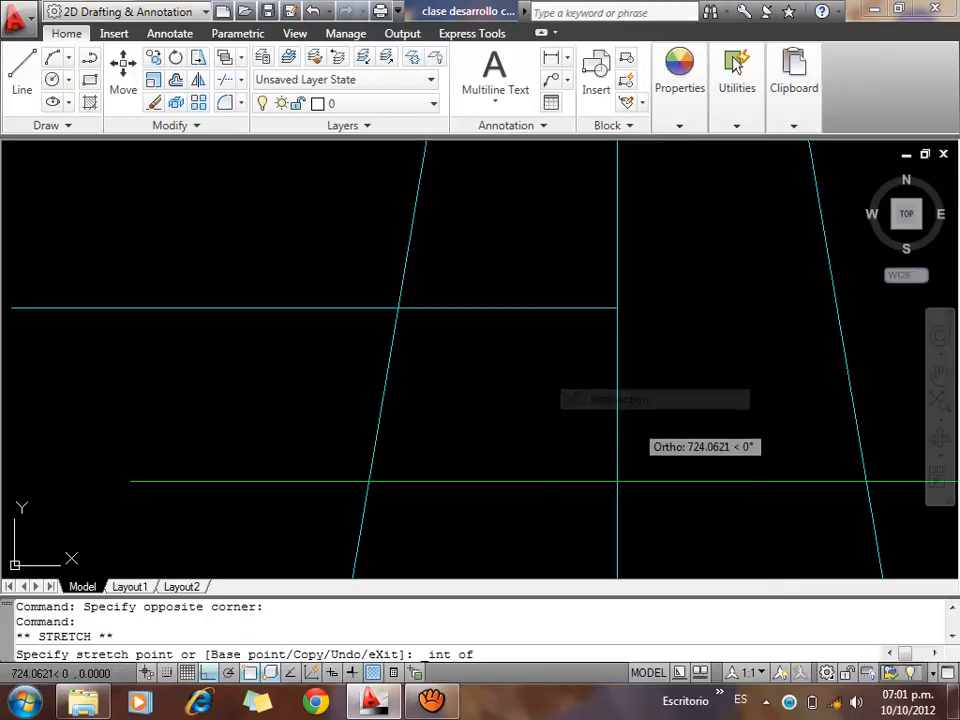
left_click(617, 480)
scroll(579, 463, "down", 1)
scroll(575, 480, "down", 2)
key("Escape")
key("Escape")
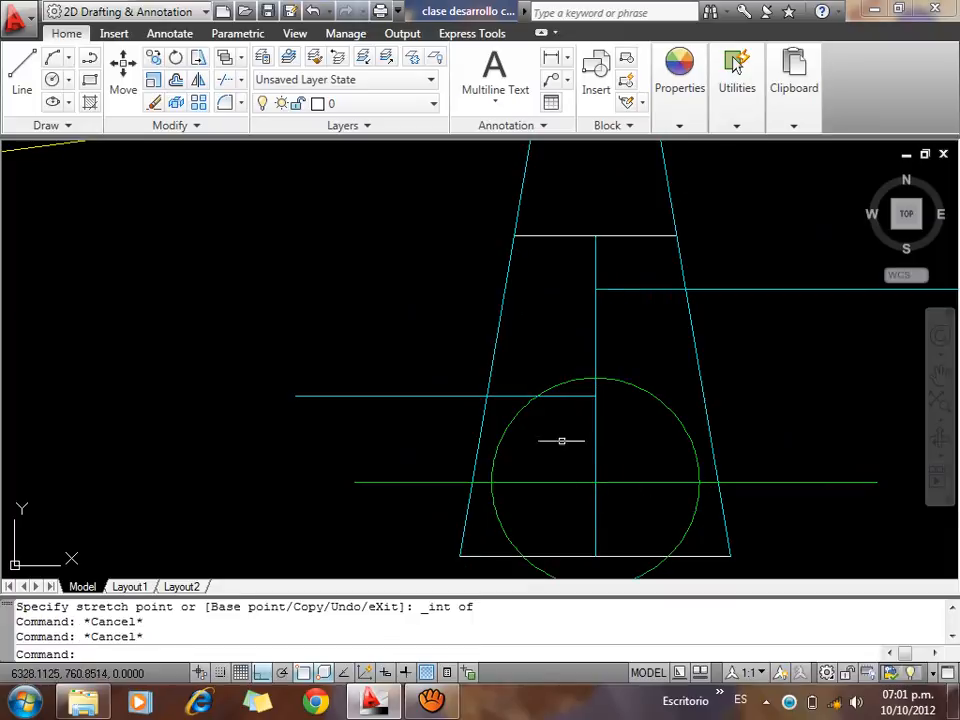
Delete the cyan horizontal line crossing the cone's left edge
left_click(459, 411)
left_click(431, 381)
key("Delete")
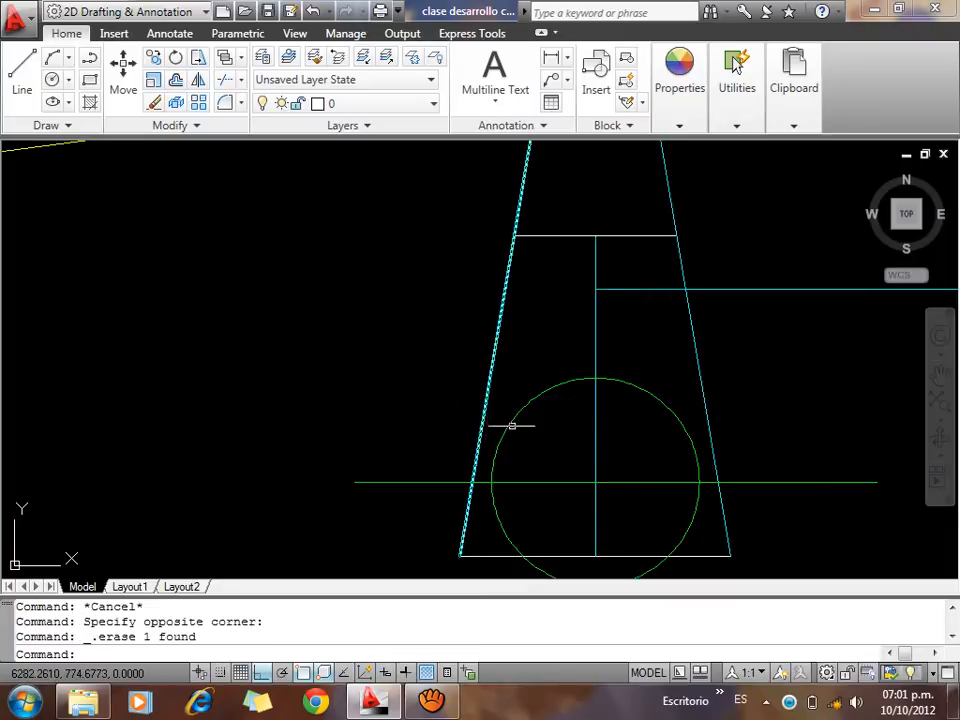
type("l")
key("Return")
left_click(594, 379)
key("Escape")
Draw a horizontal line from the upper intersection of the circle and the cone's axis to beyond the cone's right edge
key("Return")
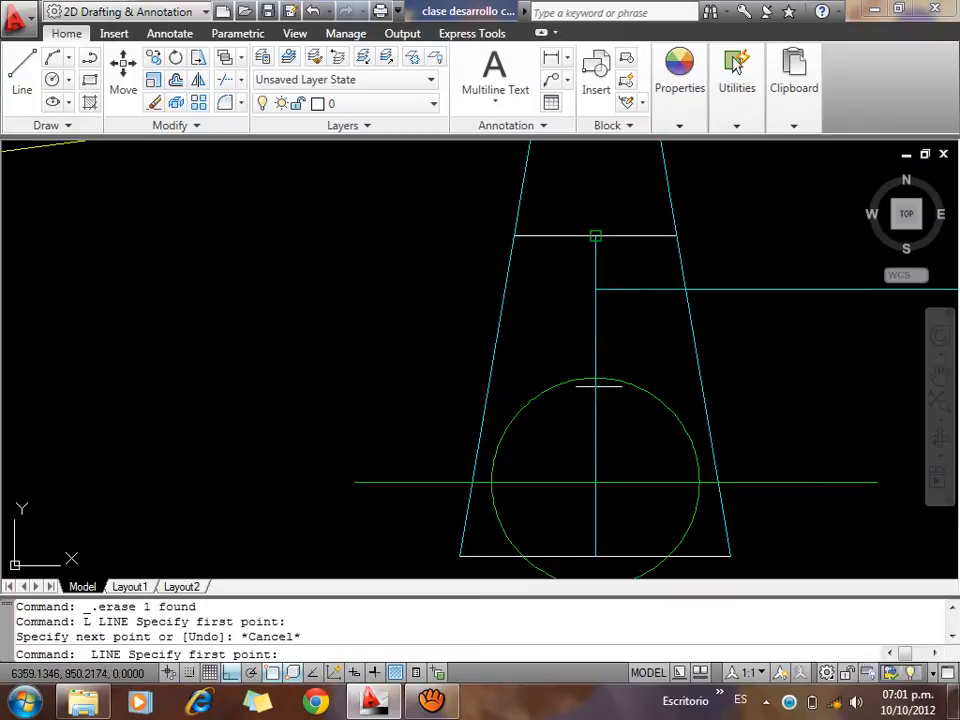
right_click(575, 400, "shift")
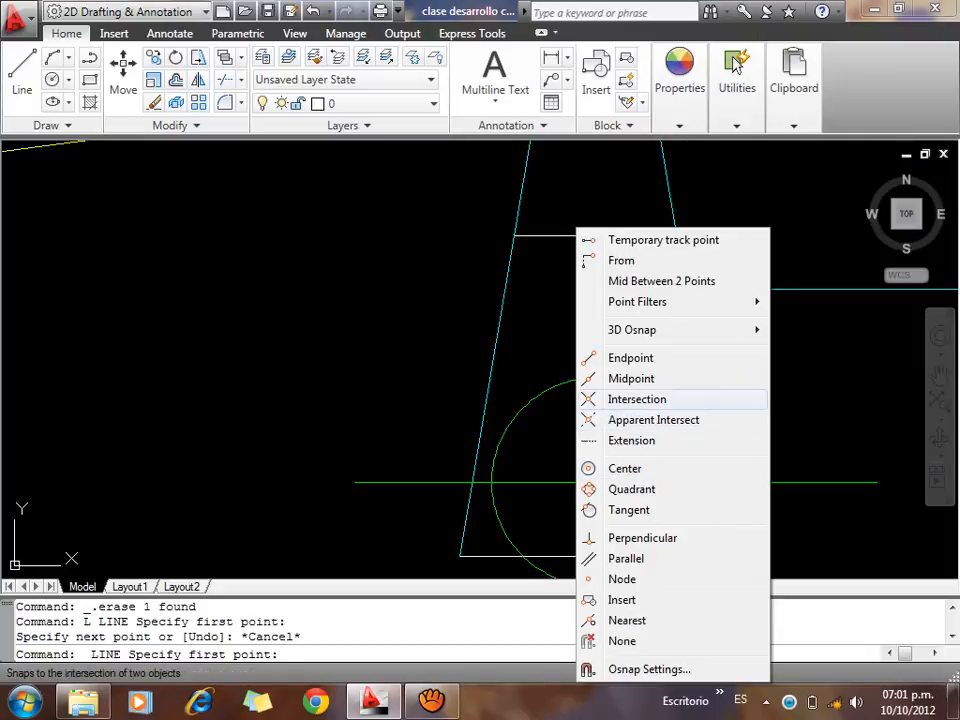
left_click(636, 399)
left_click(601, 383)
left_click(824, 399)
key("Escape")
Stretch the inner end of the upper green horizontal line past the cone's left edge
left_click(795, 402)
left_click(754, 356)
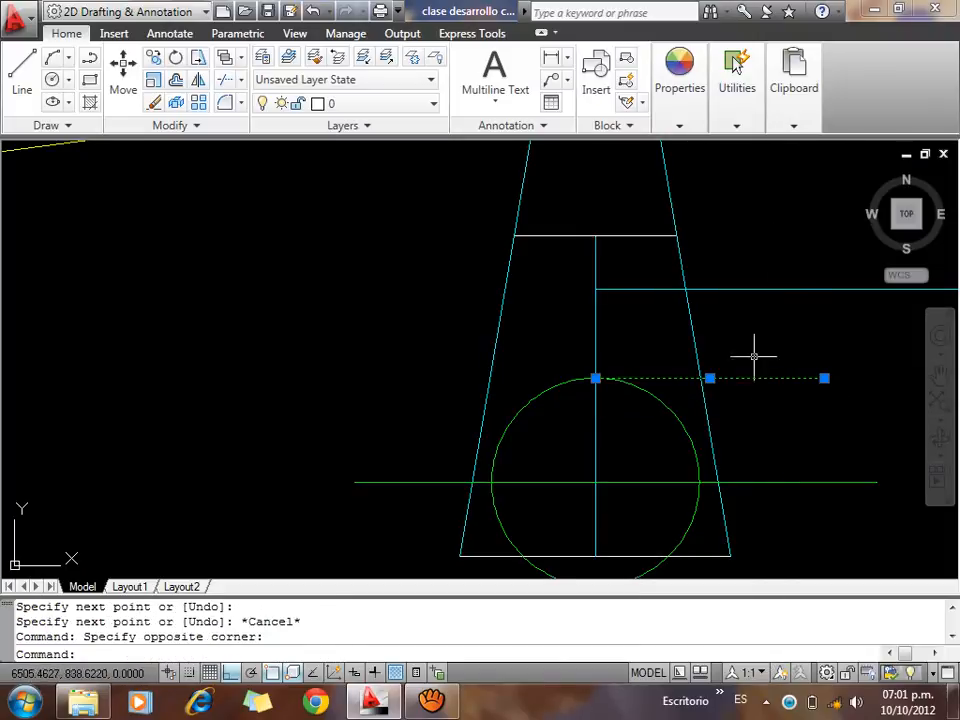
left_click(595, 379)
left_click(363, 378)
key("Escape")
Delete the construction circle centred on the lower green horizontal line of the cone
left_click(540, 418)
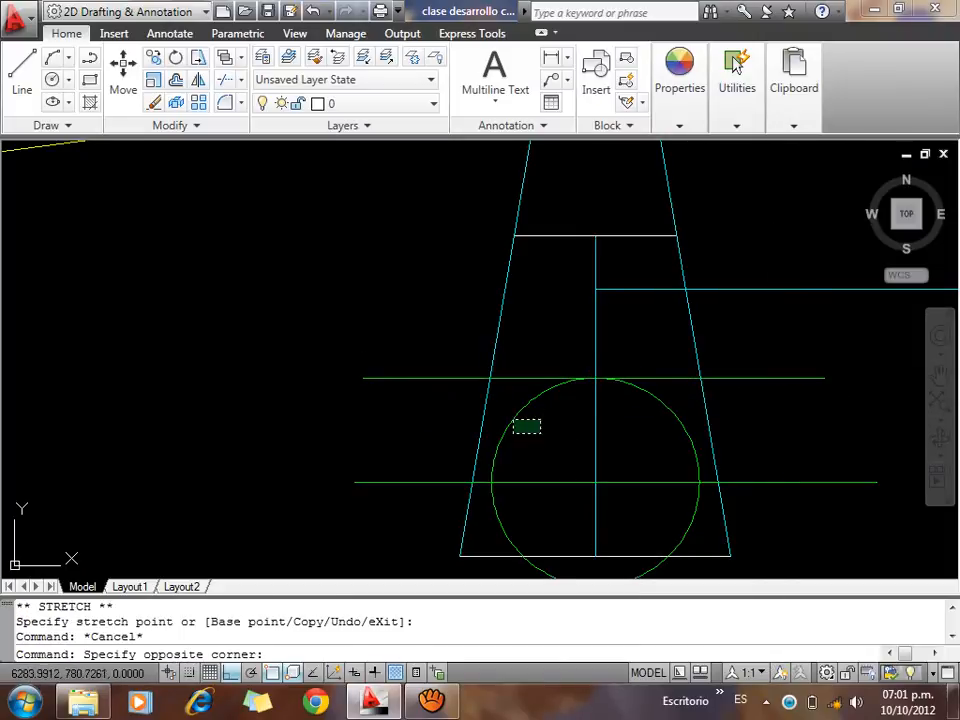
left_click(508, 436)
key("Delete")
Extend the cyan centre line of the elbow's third segment up to the upper green joint line
scroll(615, 482, "down", 3)
scroll(529, 431, "up", 8)
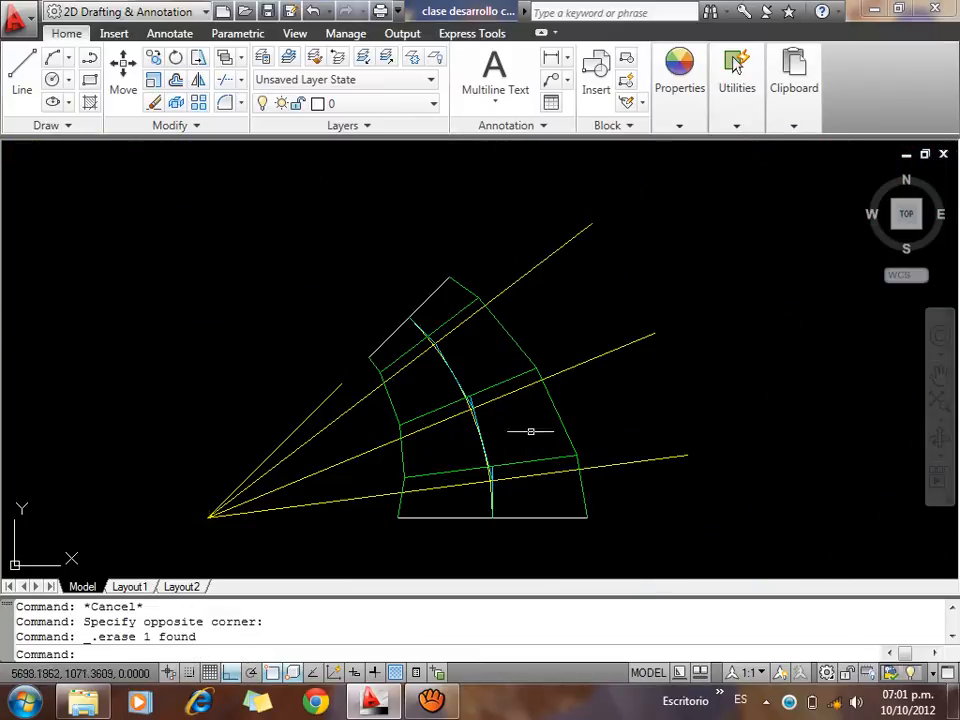
scroll(416, 296, "up", 2)
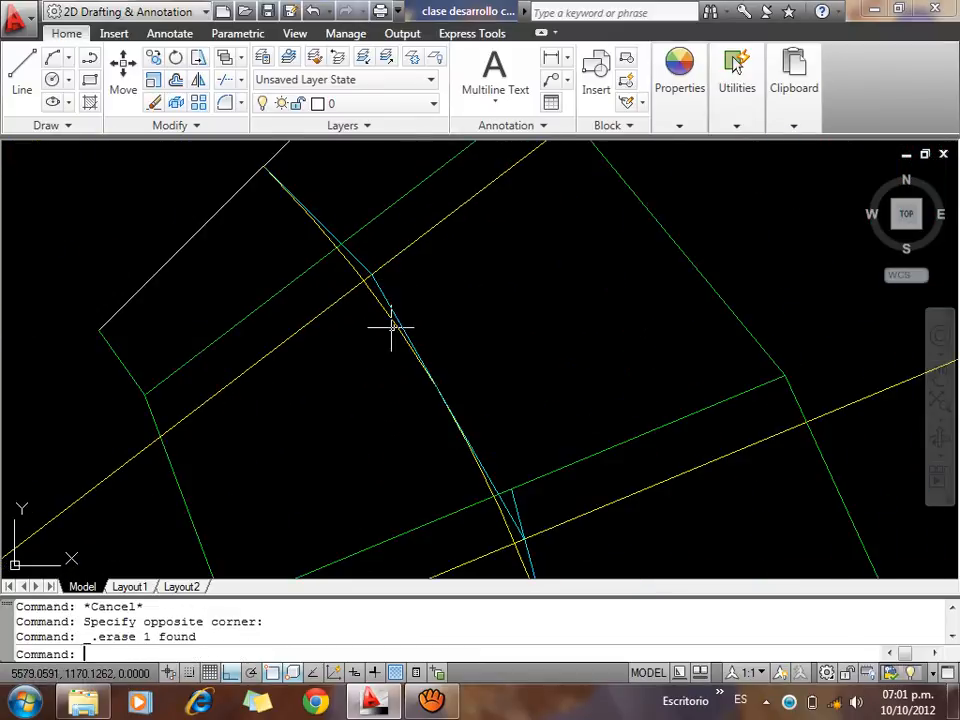
type("tr")
key("Return")
key("Return")
key("Escape")
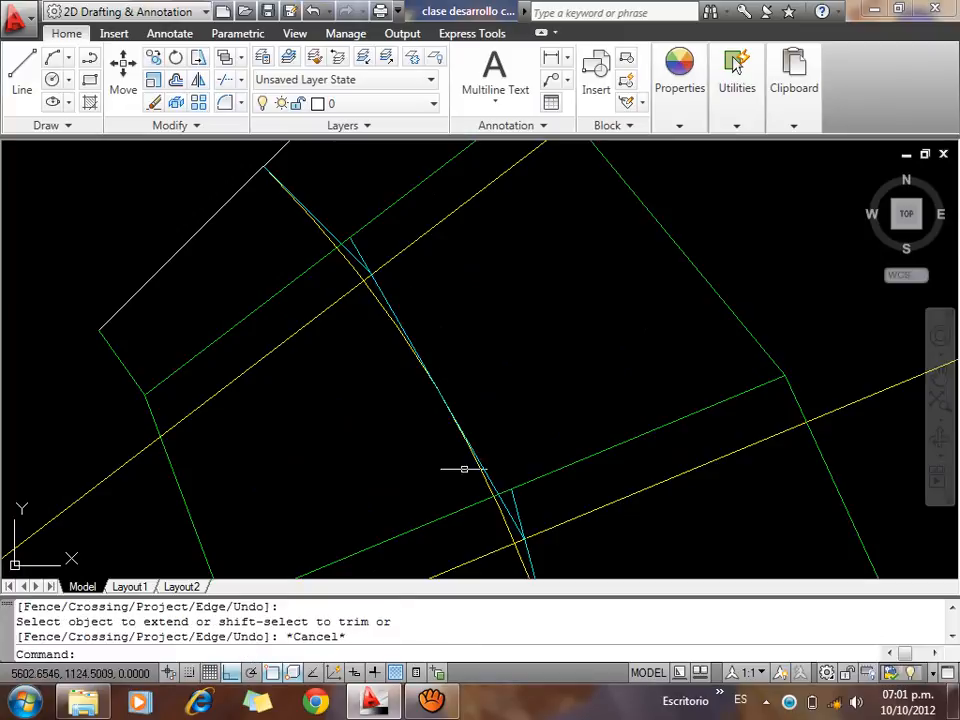
Draw a circle centred where the third segment's cyan centre line crosses the middle green joint line, with its radius reaching the centre line's upper end
scroll(500, 500, "up", 3)
type("c")
key("Return")
right_click(525, 386, "shift")
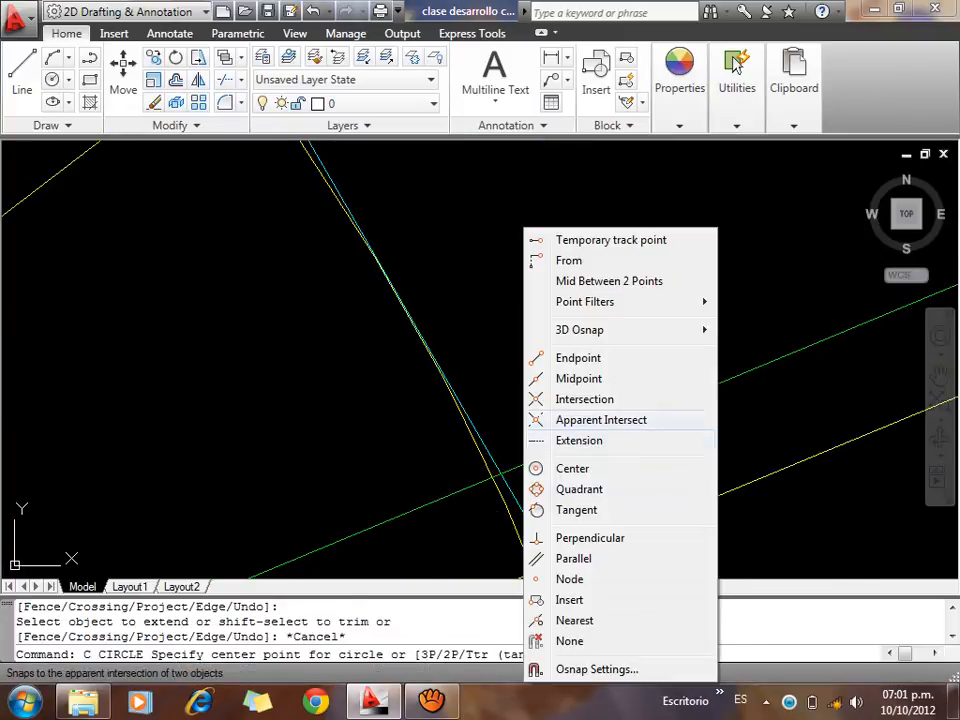
left_click(585, 399)
left_click(505, 462)
scroll(503, 467, "down", 3)
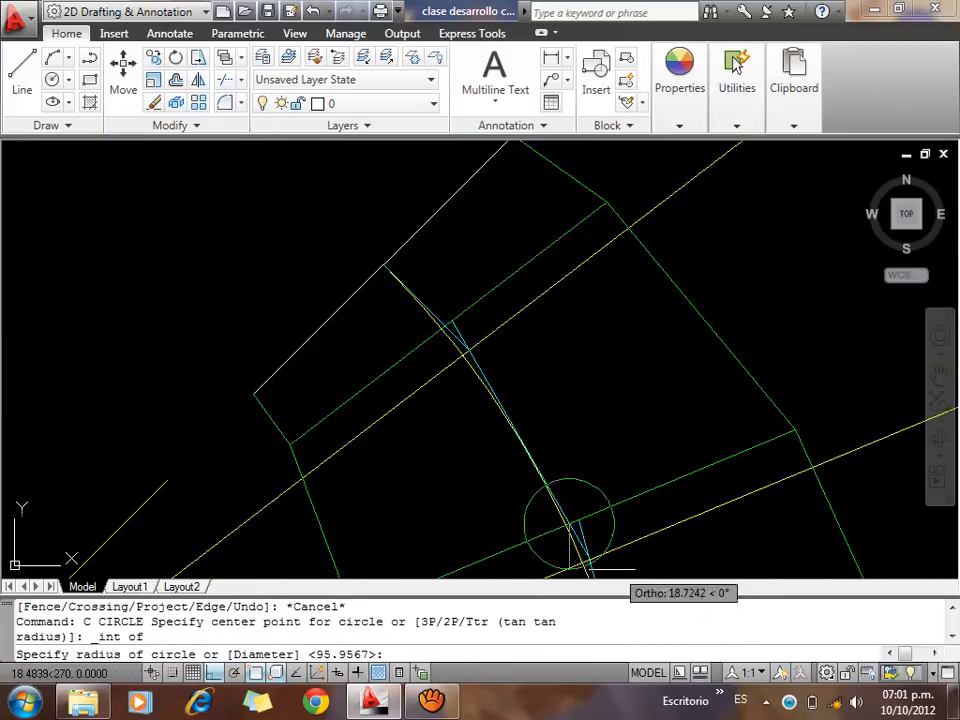
scroll(446, 317, "up", 3)
left_click(398, 294)
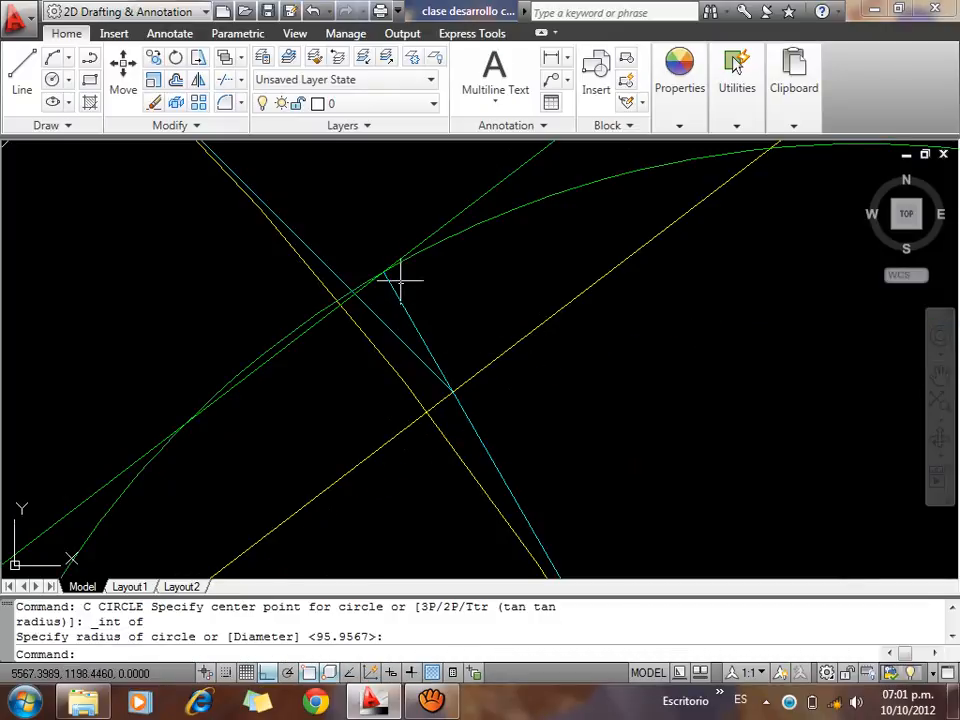
Move the circle by its centre onto the intersection of the cone's axis and the second green horizontal line
scroll(264, 256, "down", 4)
left_click(411, 276)
left_click(389, 239)
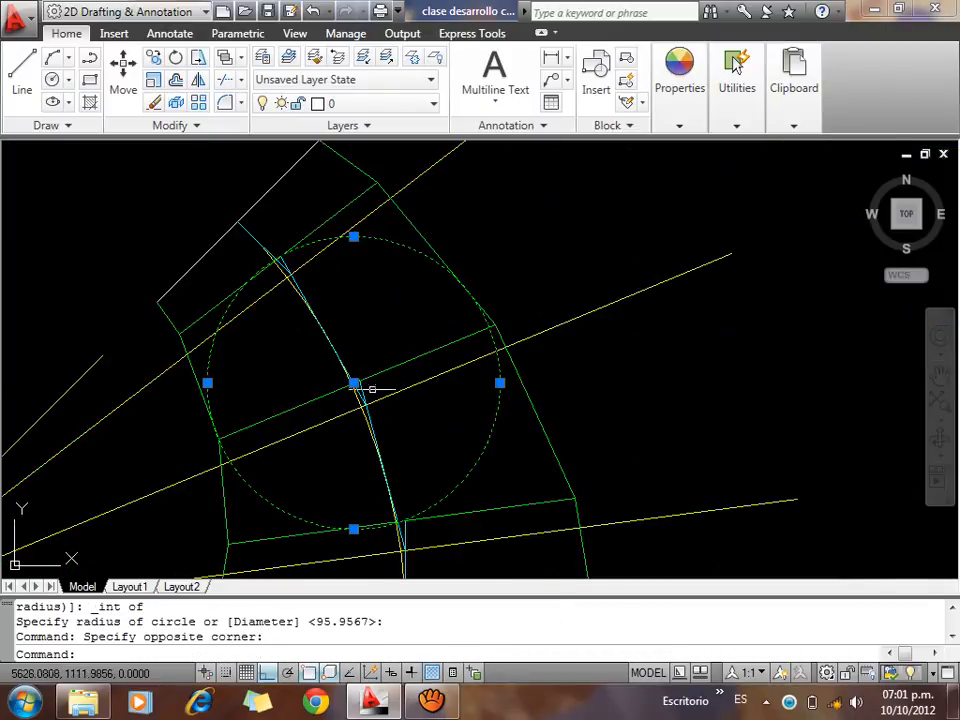
left_click(354, 383)
scroll(264, 349, "down", 5)
scroll(540, 440, "up", 6)
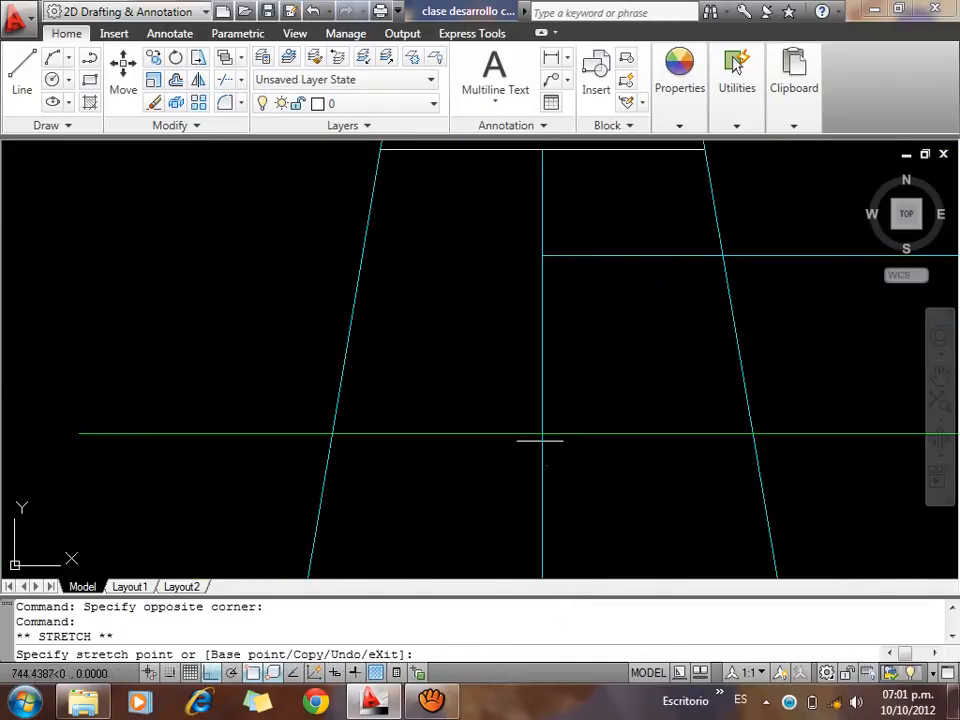
right_click(546, 454, "shift")
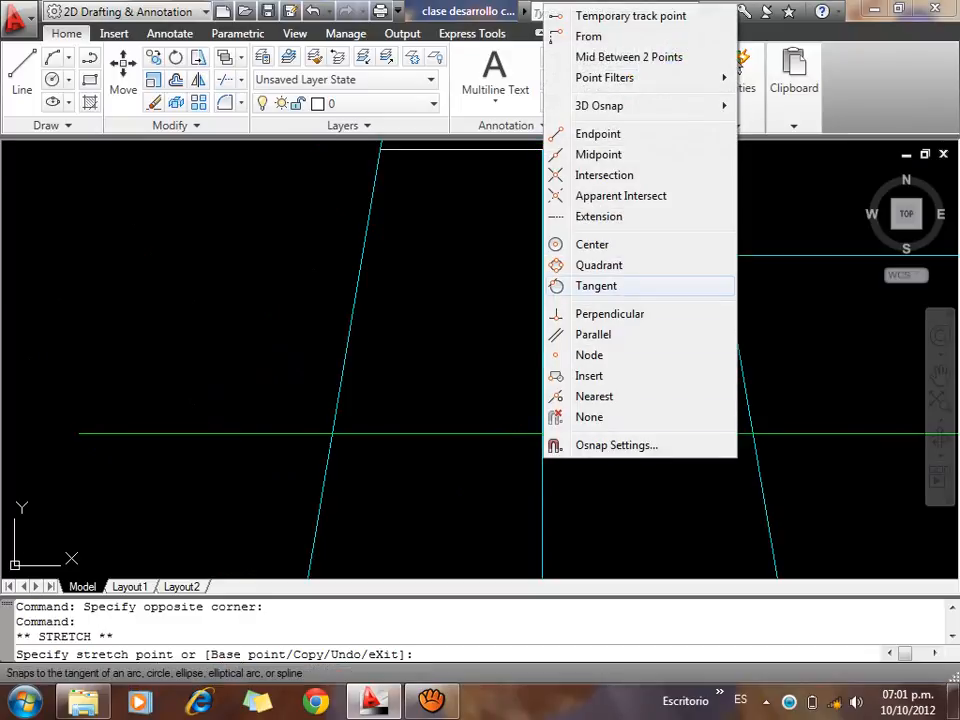
left_click(600, 175)
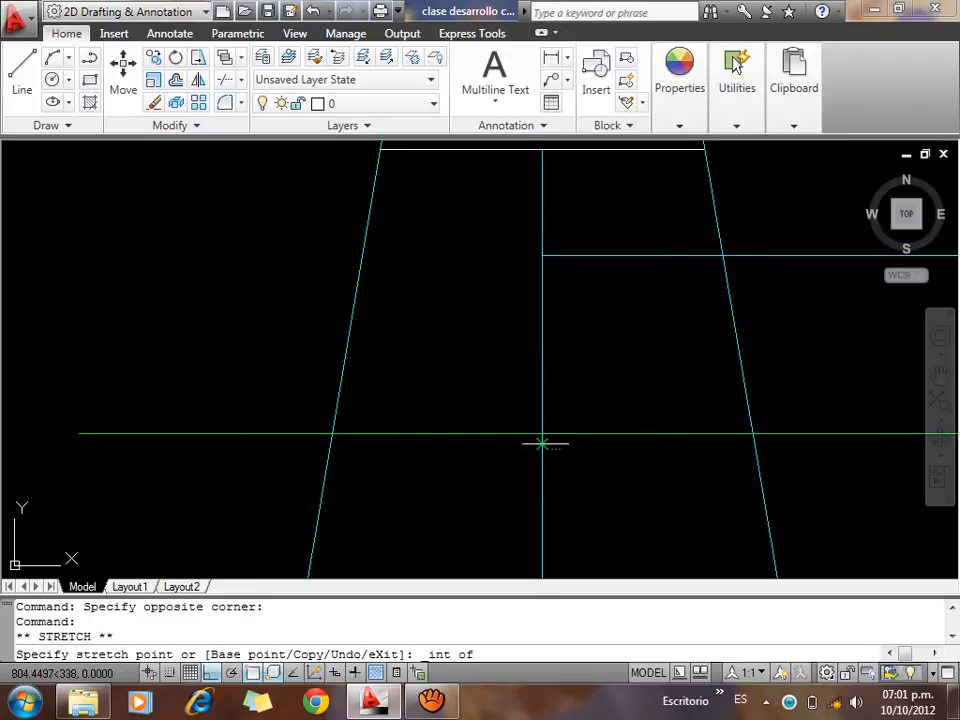
left_click(541, 443)
key("Escape")
Delete the cyan horizontal line running from the cone's axis past its right edge
scroll(579, 418, "down", 5)
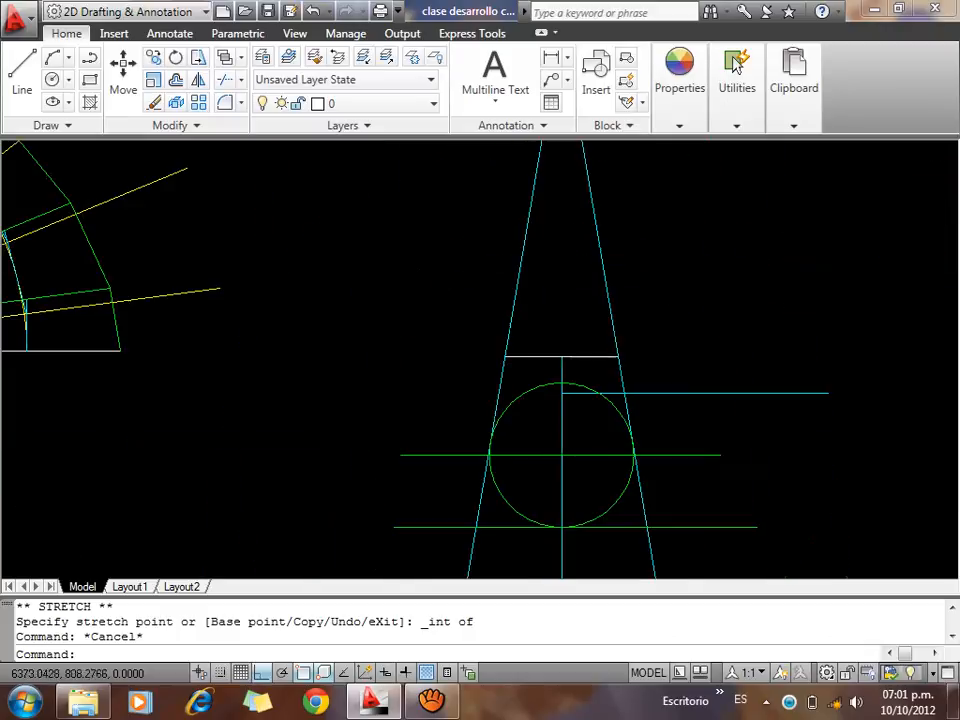
left_click(735, 429)
left_click(700, 390)
key("Delete")
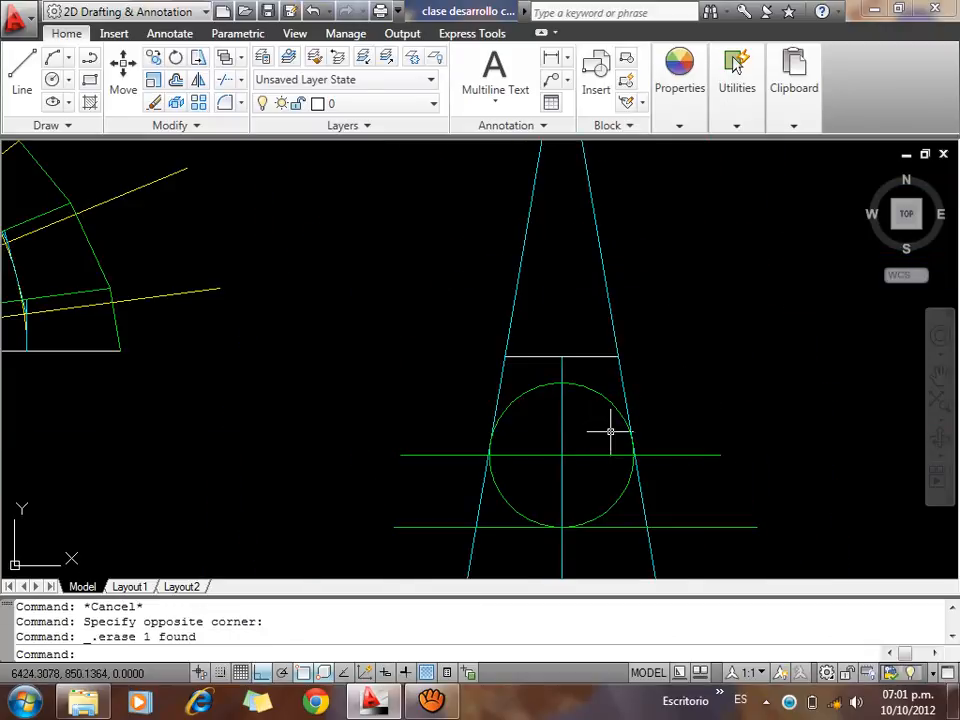
Draw a horizontal line from the circle's upper intersection with the cone's axis to beyond the cone's right edge
type("l")
key("Return")
right_click(694, 400, "shift")
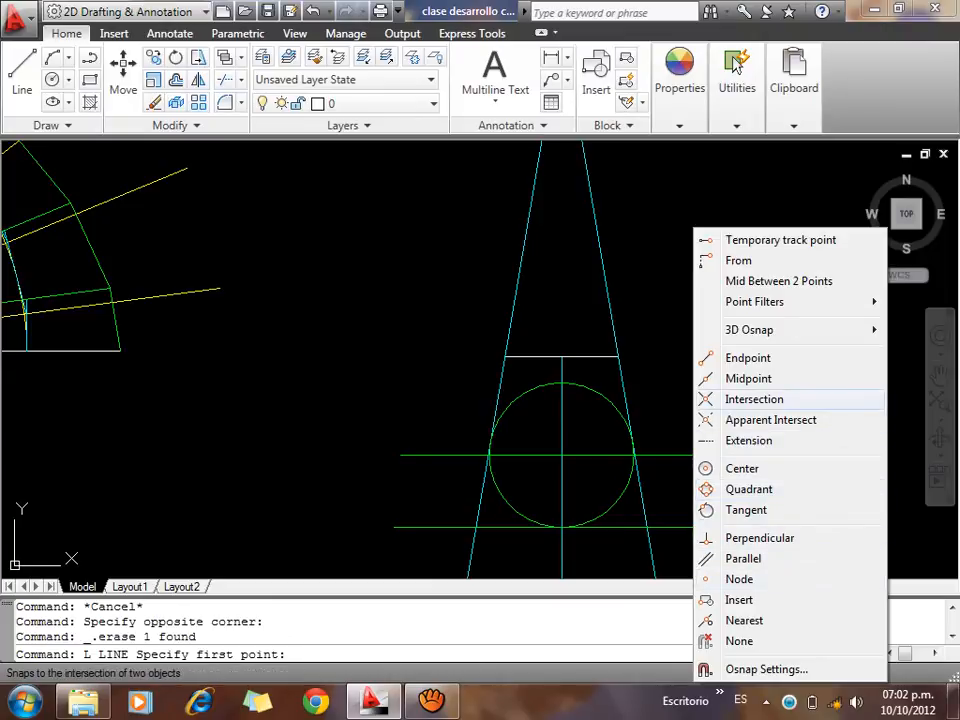
left_click(754, 399)
left_click(563, 384)
left_click(837, 383)
key("Escape")
Stretch the inner end of the new green horizontal line past the cone's left edge
left_click_drag(767, 418, 618, 376)
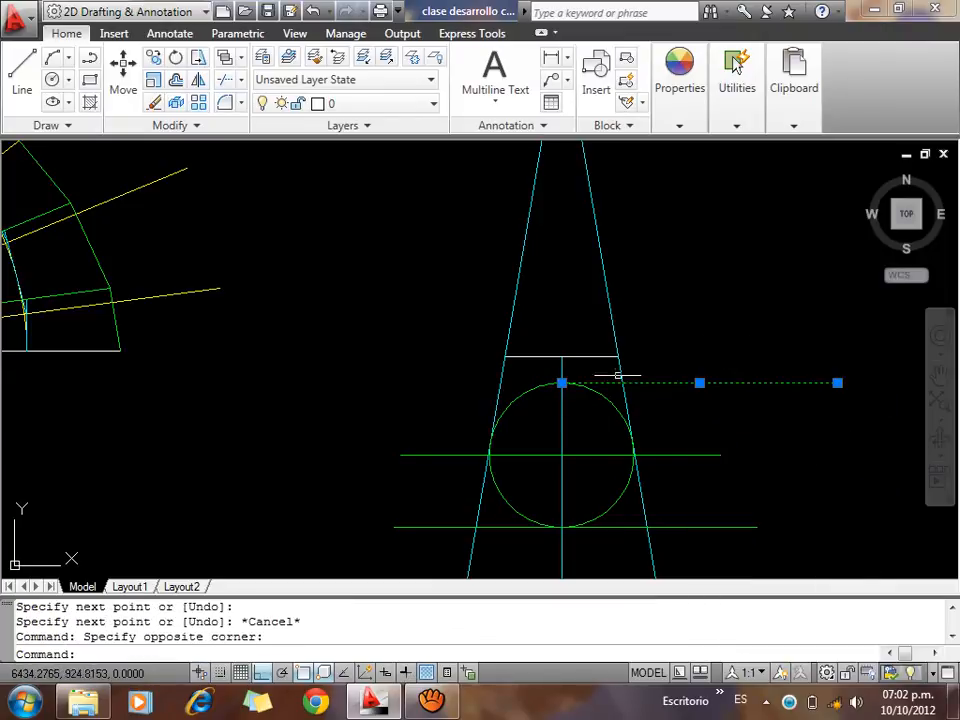
left_click(562, 383)
left_click(380, 383)
key("Escape")
Delete the construction circle between the cone's green horizontal lines
left_click(503, 401)
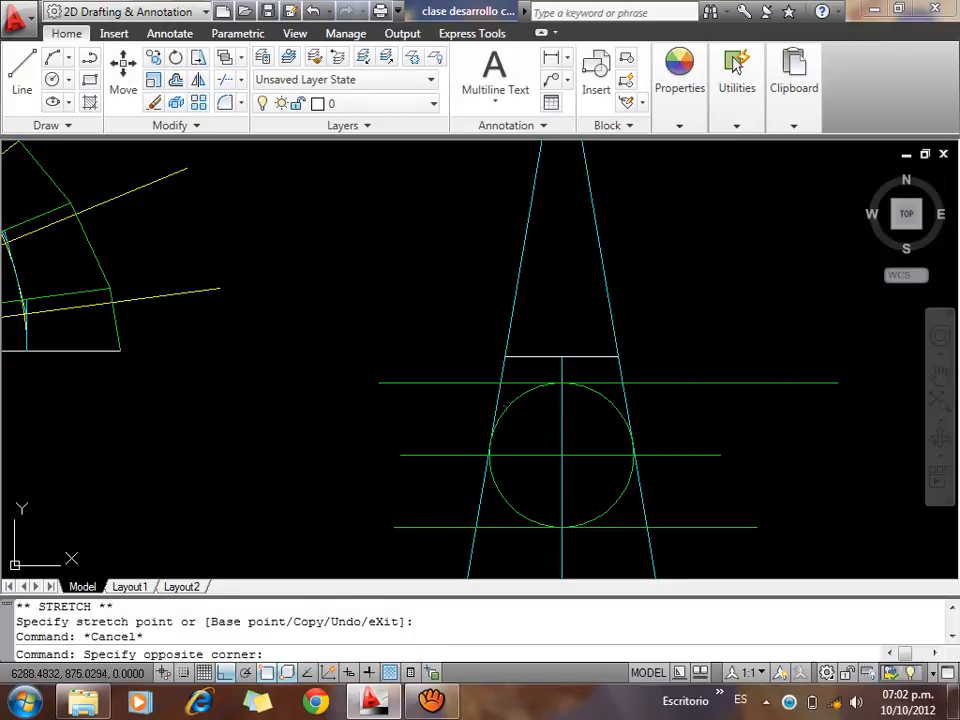
left_click(508, 407)
left_click(514, 411)
key("Delete")
In the white elbow drawing, draw a circle centred where the end segment's centre line crosses its joint line, with its radius reaching the elbow's upper end
scroll(710, 515, "down", 4)
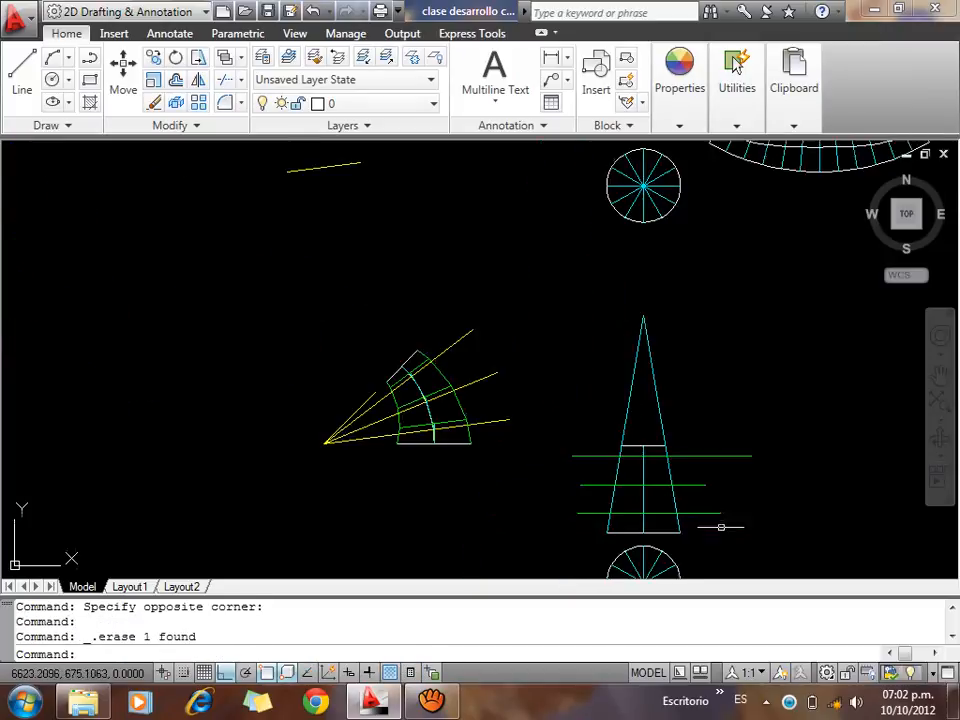
scroll(719, 528, "down", 2)
scroll(456, 199, "up", 5)
scroll(616, 371, "up", 5)
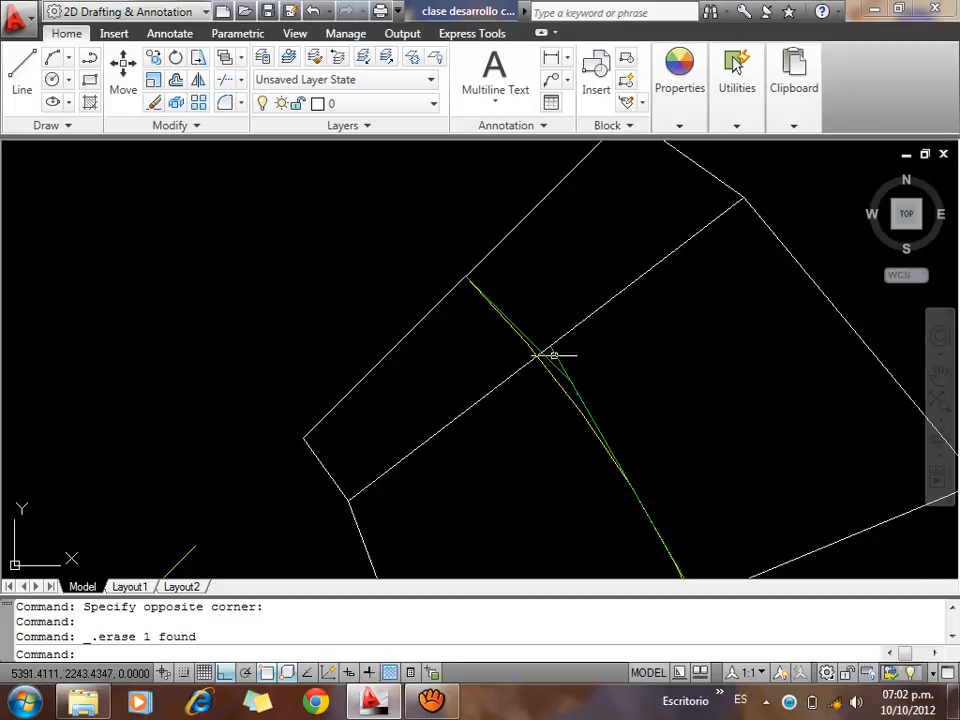
scroll(553, 355, "up", 2)
type("c")
key("Return")
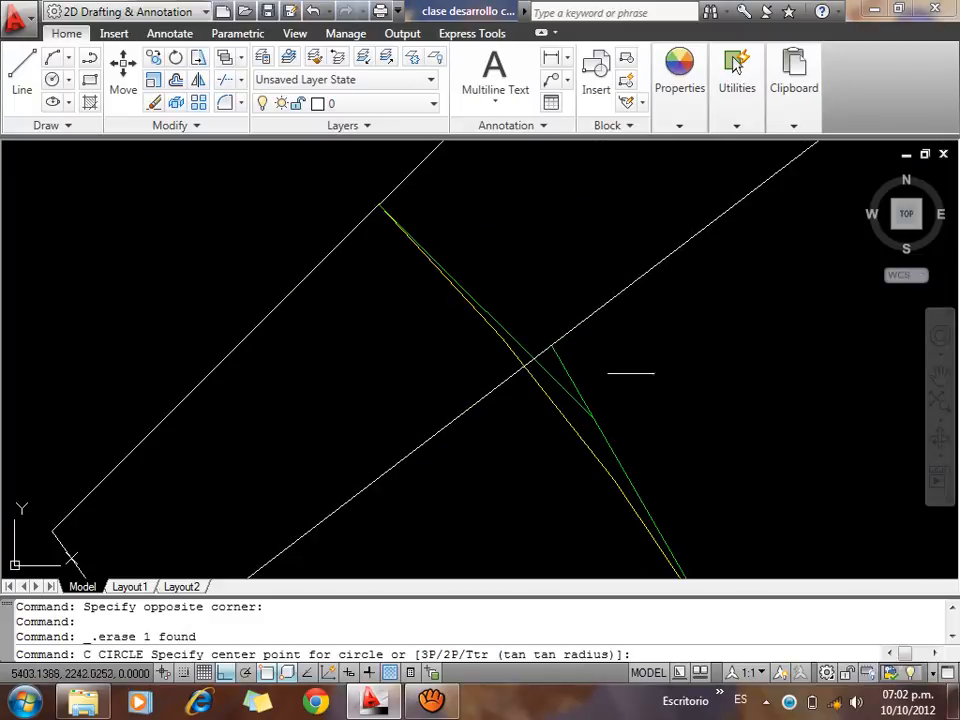
right_click(631, 373, "shift")
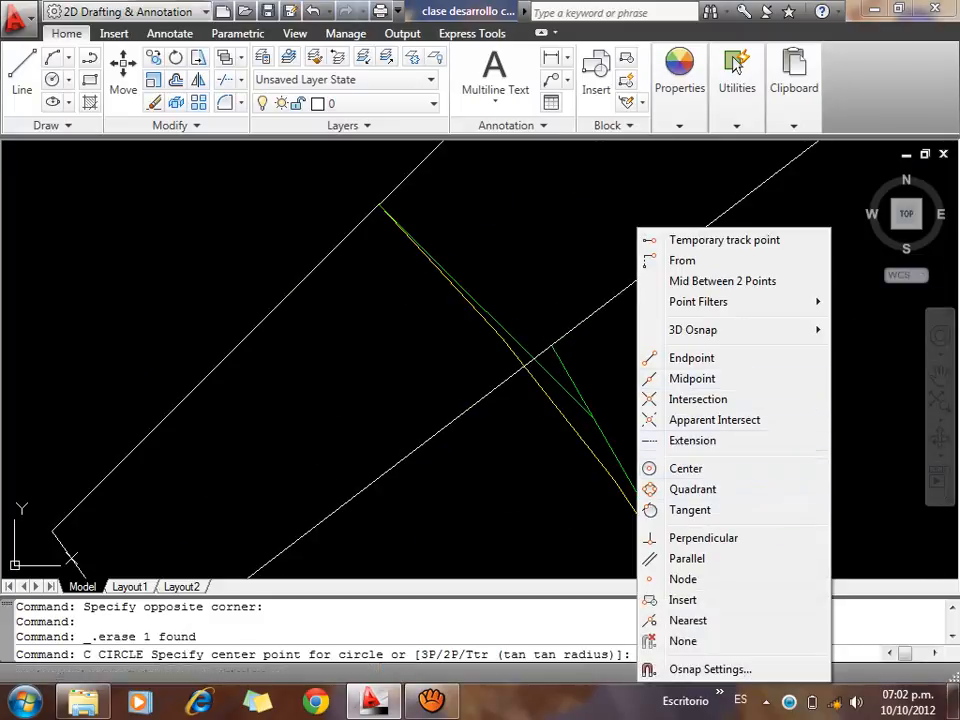
left_click(698, 399)
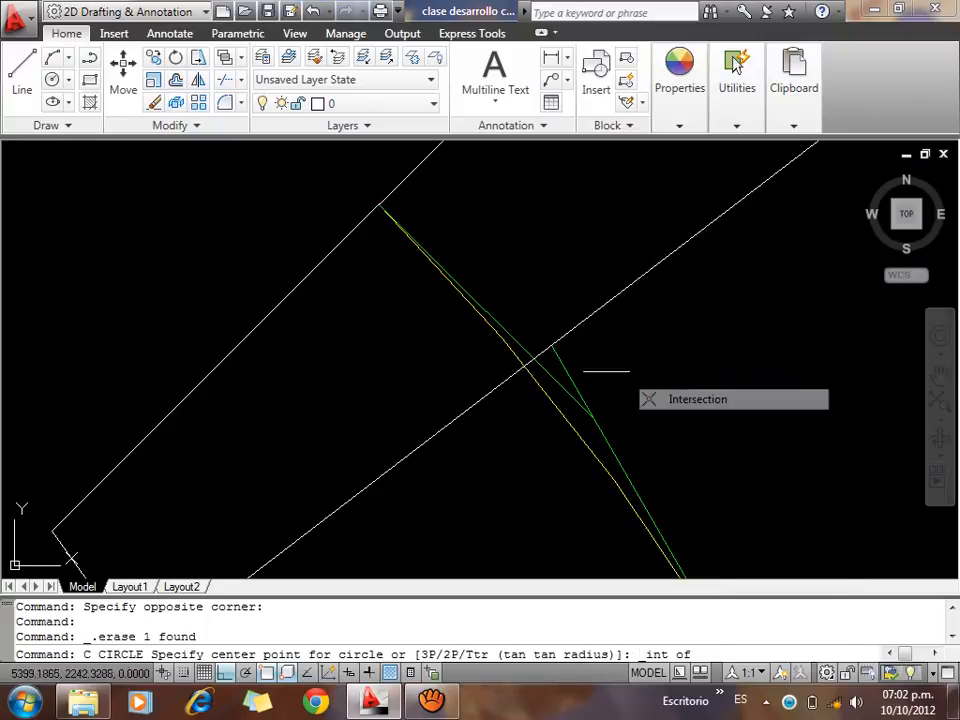
left_click(530, 362)
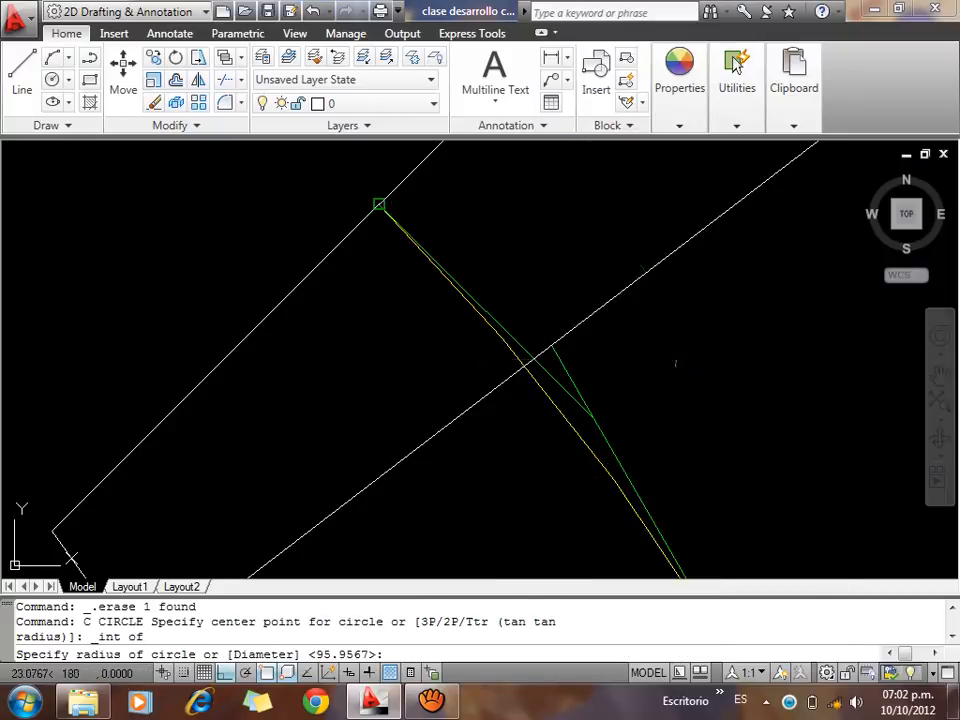
left_click(379, 204)
Move the end segment's circle by its centre onto the intersection of the cone's axis and the uppermost green horizontal line
left_click(400, 392)
left_click(306, 414)
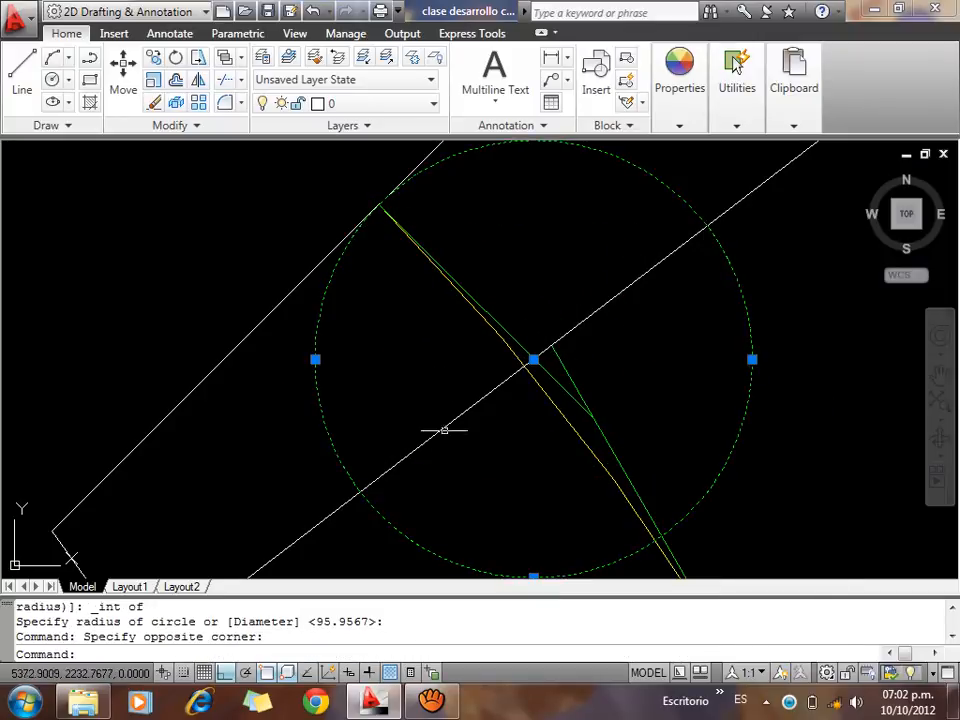
left_click(533, 358)
scroll(200, 300, "down", 10)
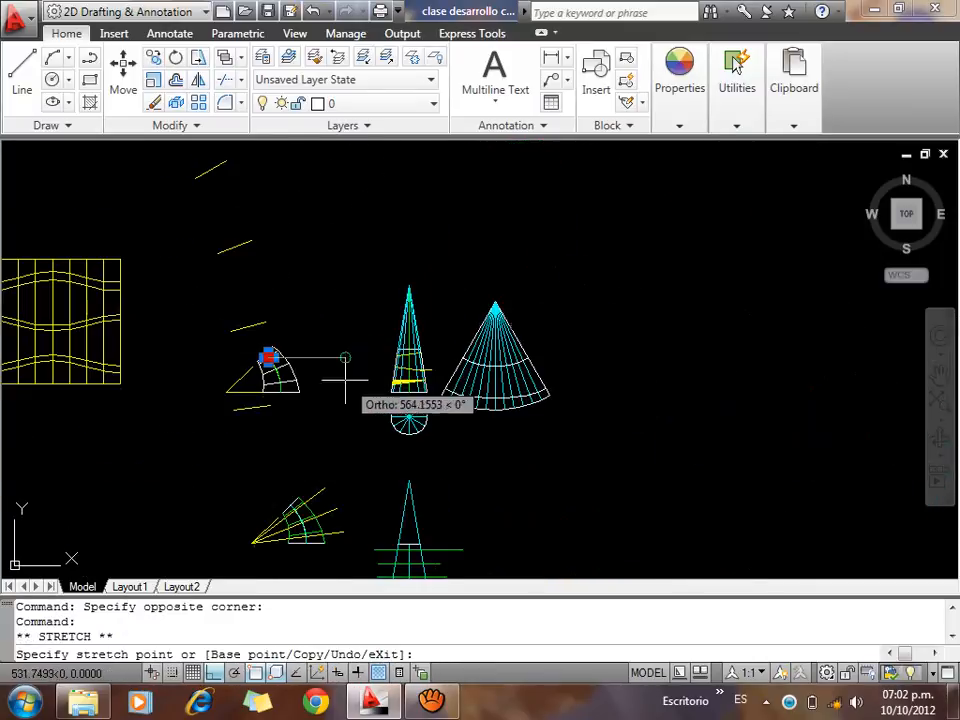
scroll(405, 555, "up", 6)
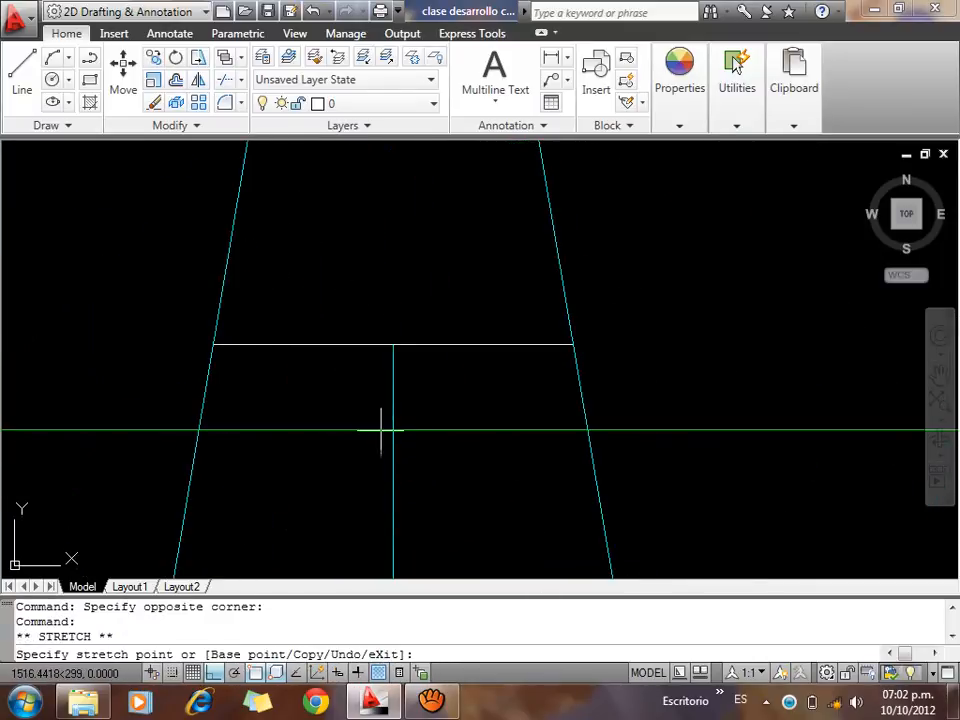
right_click(422, 229, "shift")
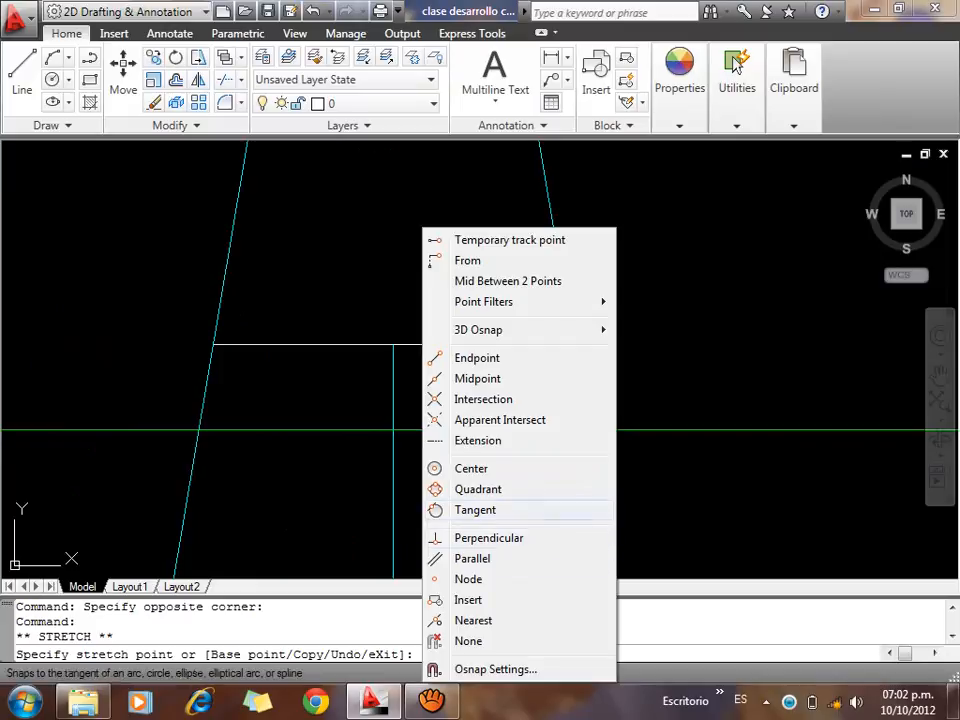
left_click(483, 399)
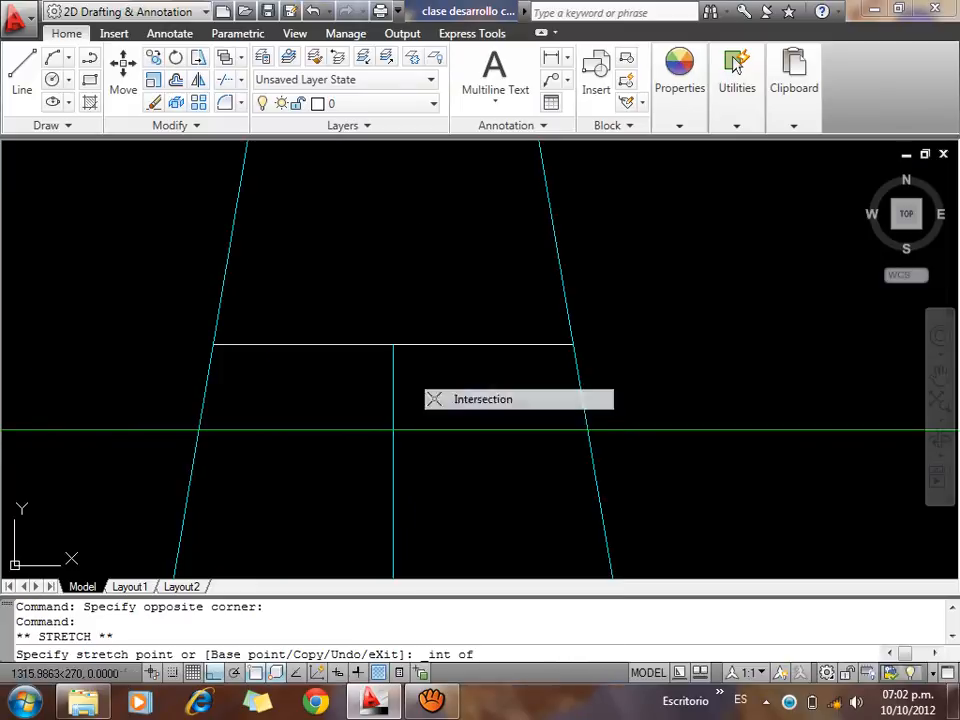
left_click(394, 419)
key("Escape")
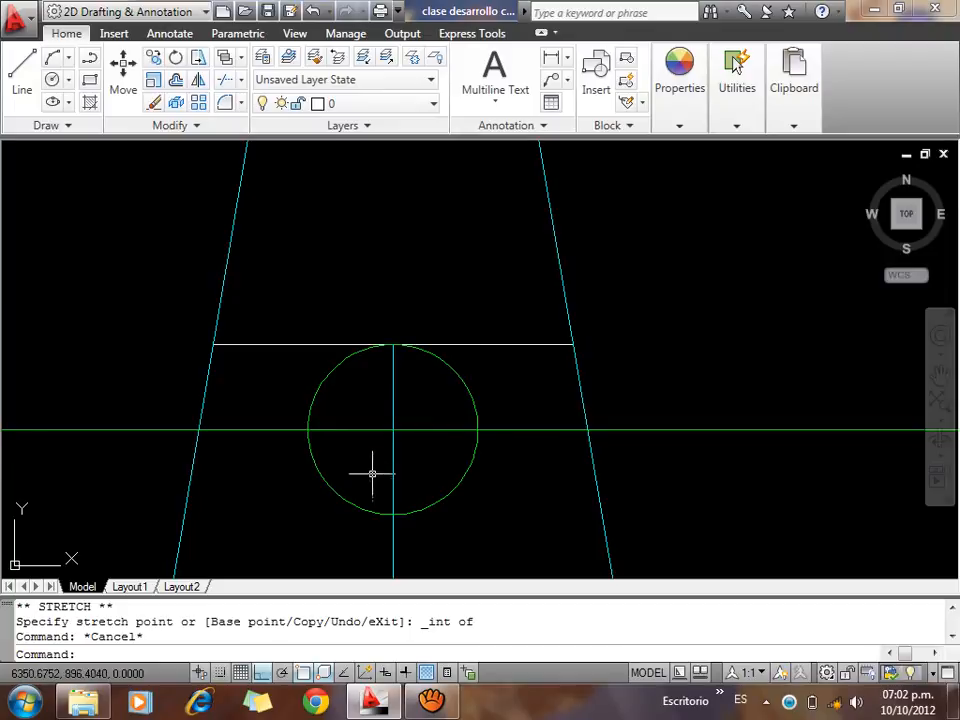
Delete the circle centred on the uppermost green horizontal line
left_click(440, 517)
left_click(431, 477)
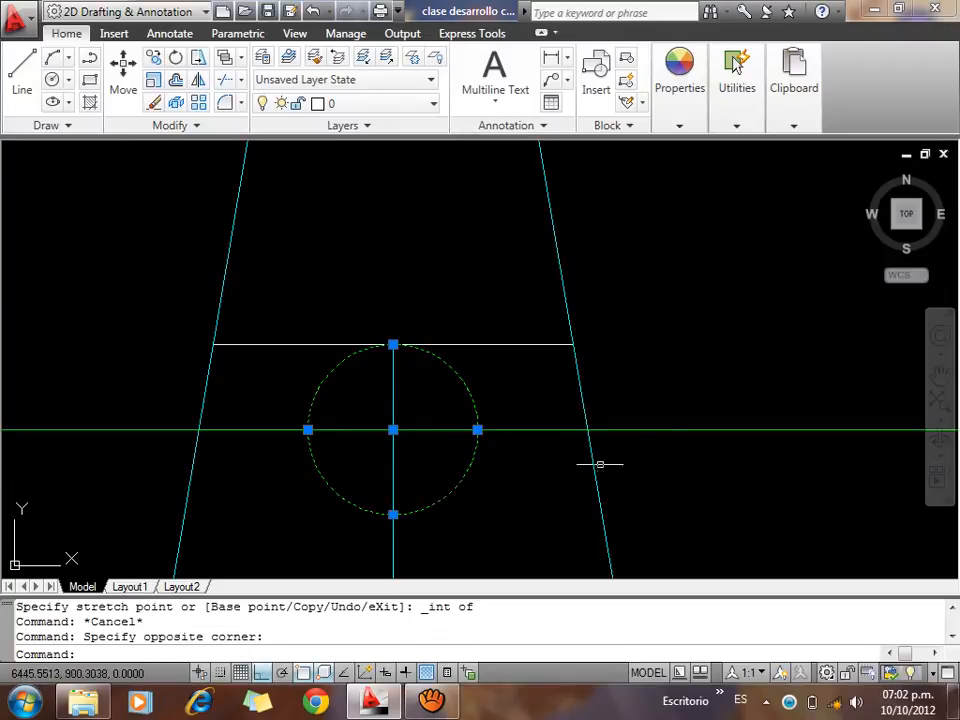
key("Delete")
Enable the Intersection object snap and rotate the cone's lowest green line 7.5 degrees about its intersection with the axis
scroll(634, 349, "down", 5)
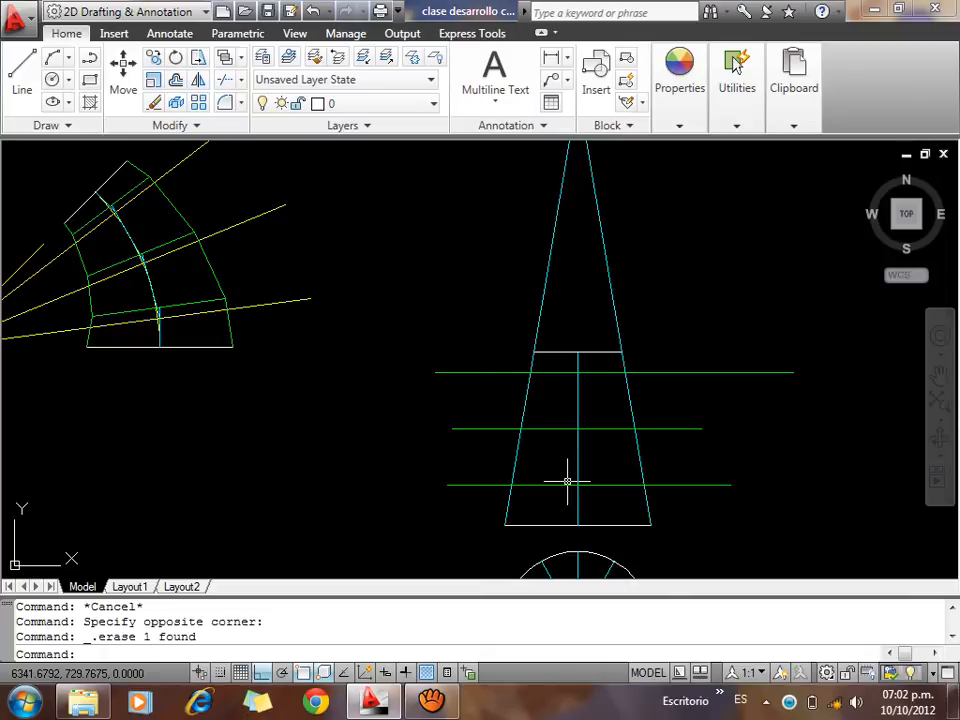
scroll(698, 542, "up", 3)
left_click(613, 486)
left_click(688, 431)
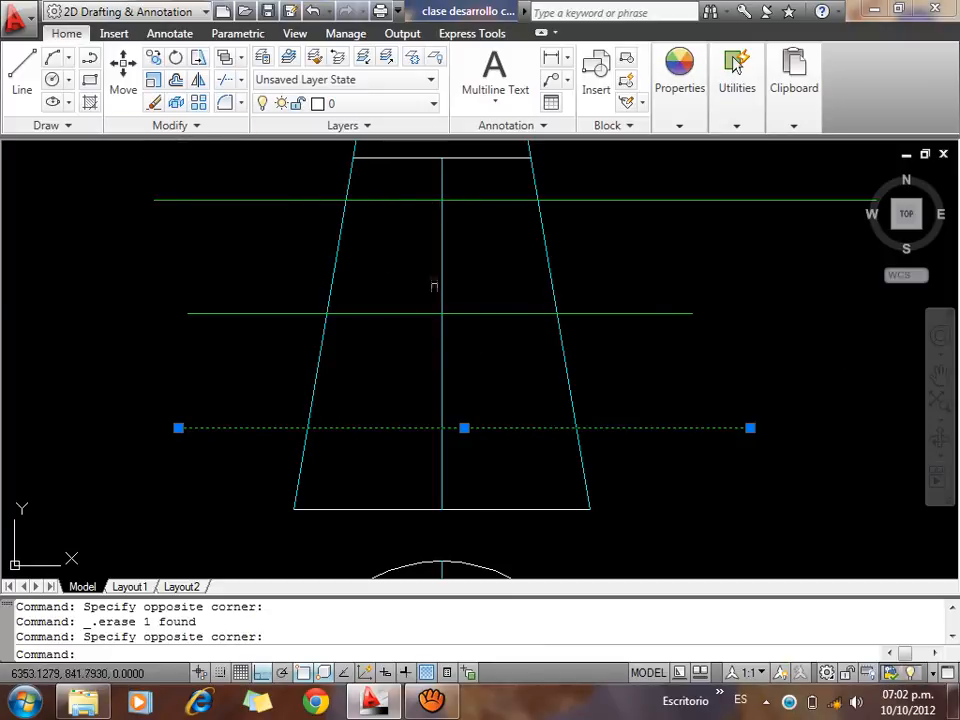
left_click(176, 57)
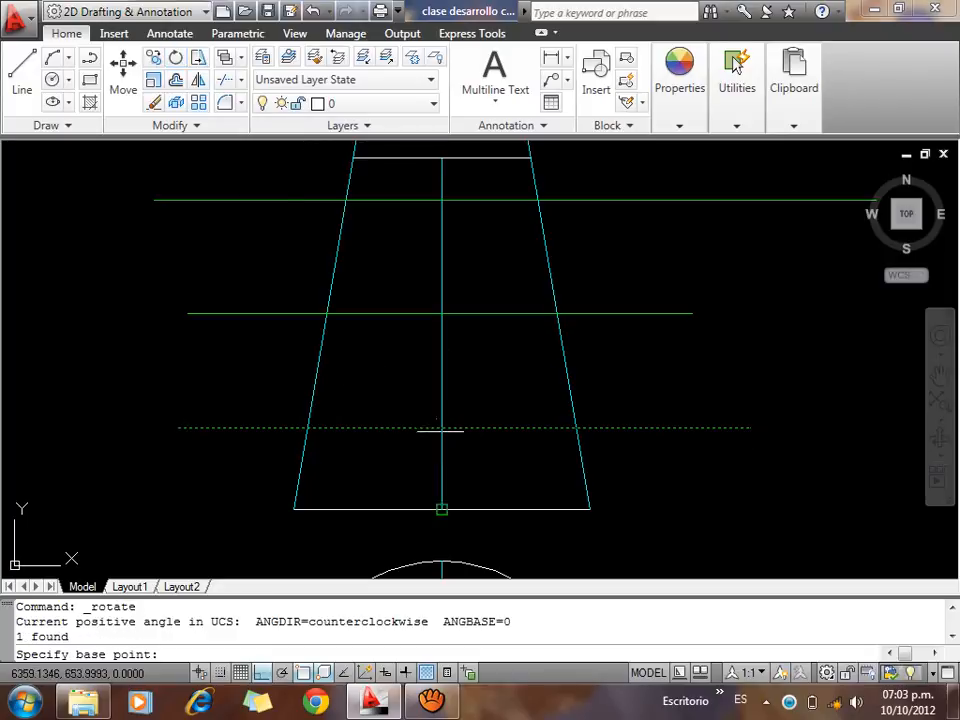
right_click(474, 229, "shift")
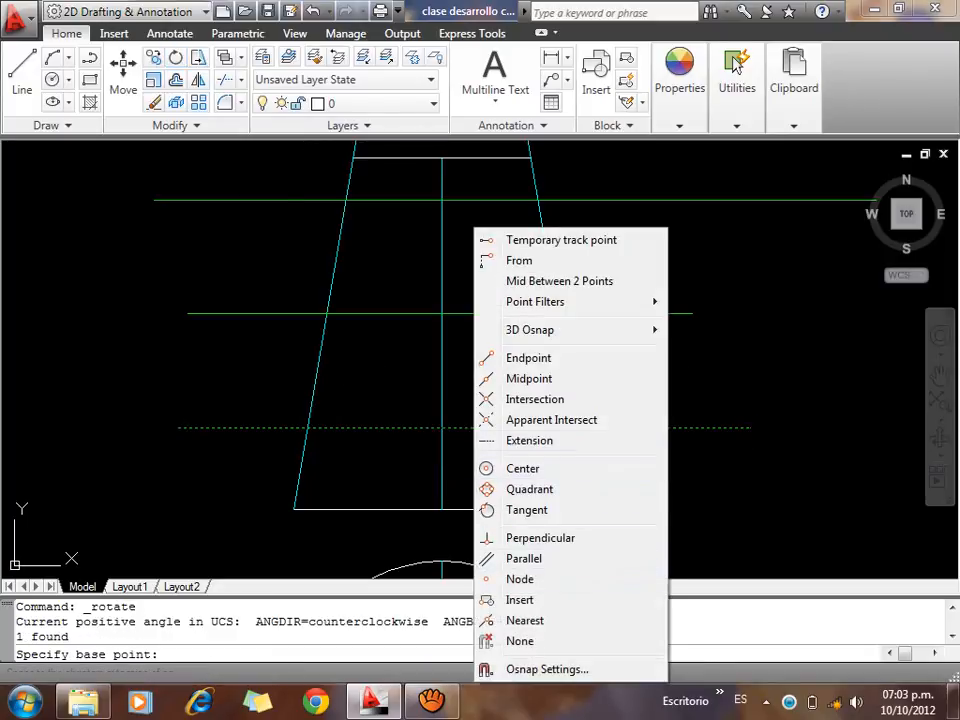
key("Escape")
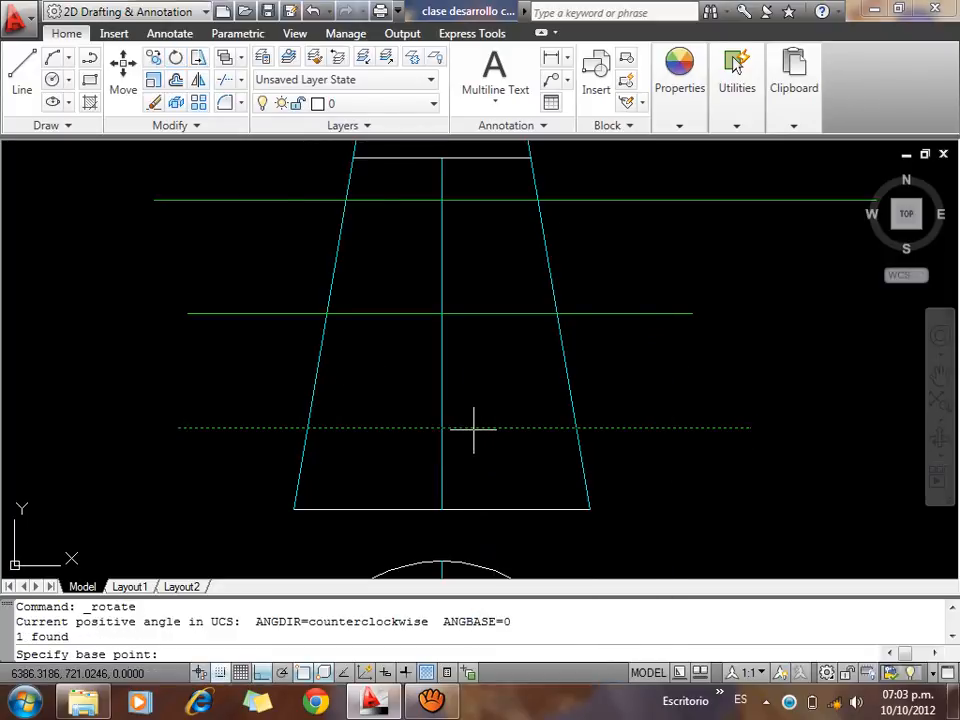
key("F9")
left_click(221, 673)
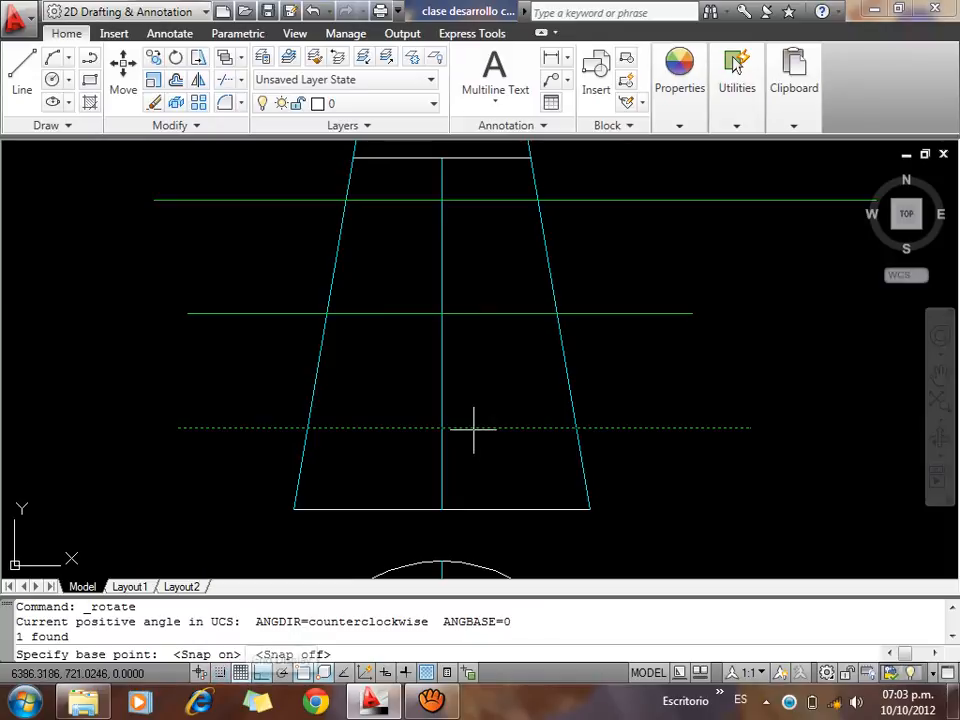
right_click(305, 676)
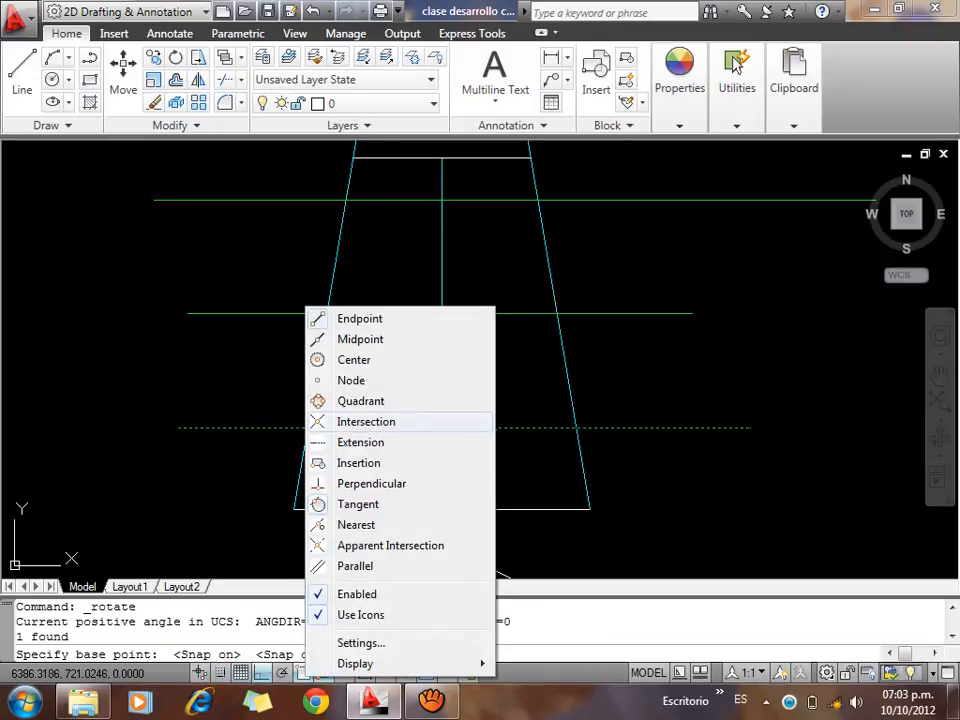
left_click(366, 421)
left_click(440, 428)
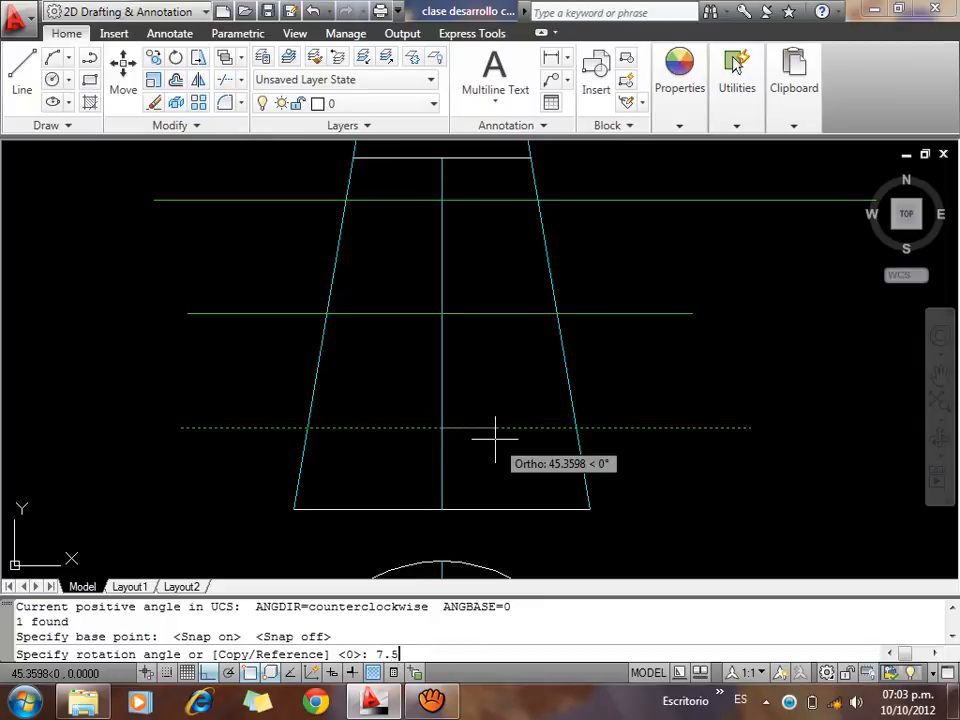
type("7.5")
key("Return")
Rotate the cone's middle green line by -7.5 degrees about its intersection with the axis
left_click(501, 354)
left_click(486, 311)
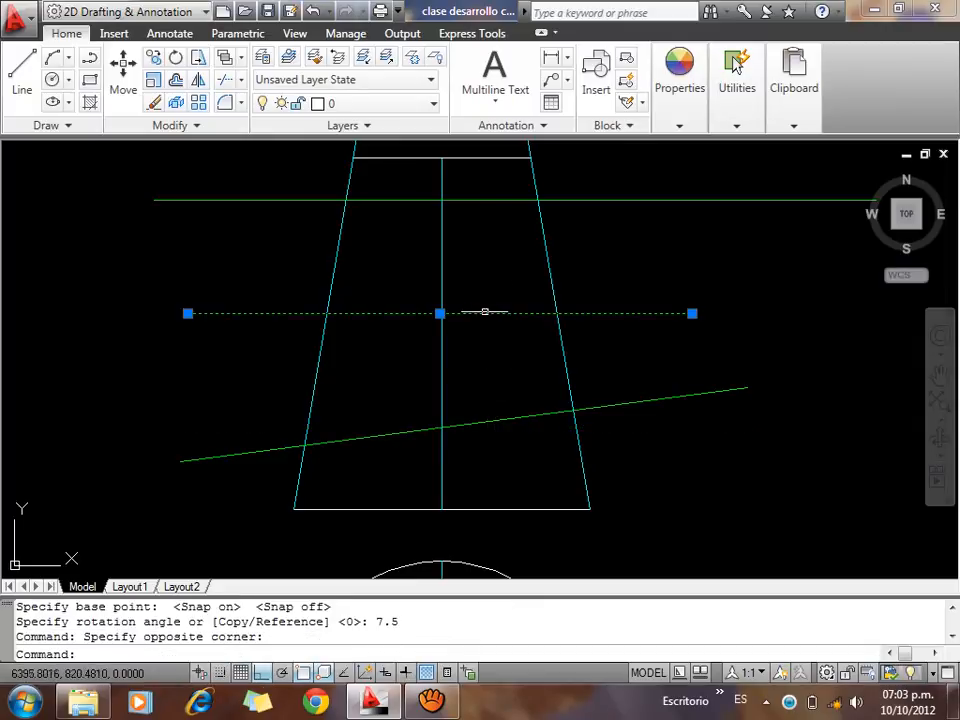
key("Return")
left_click(440, 313)
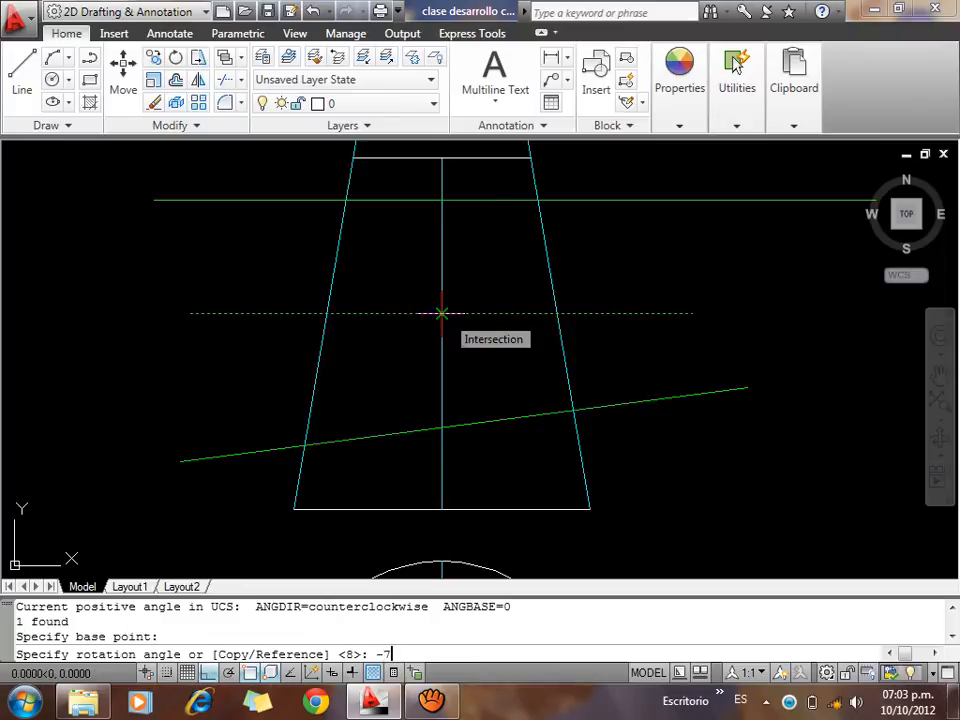
type("-7.5")
key("Return")
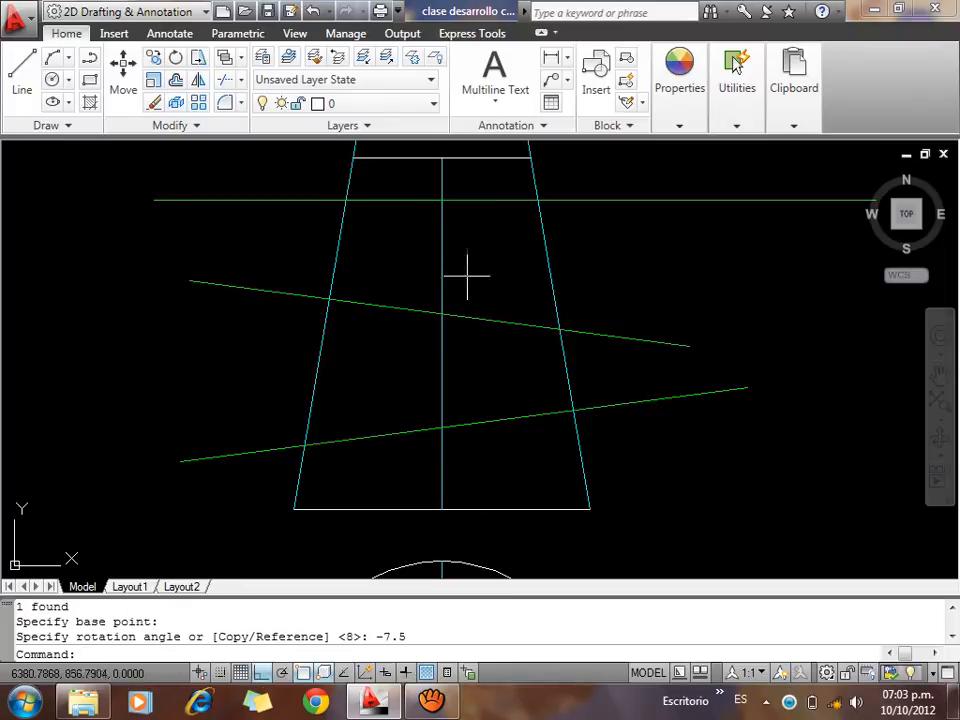
Rotate the cone's uppermost green line 7.5 degrees about its intersection with the axis
left_click(484, 231)
left_click(465, 189)
key("Return")
left_click(441, 200)
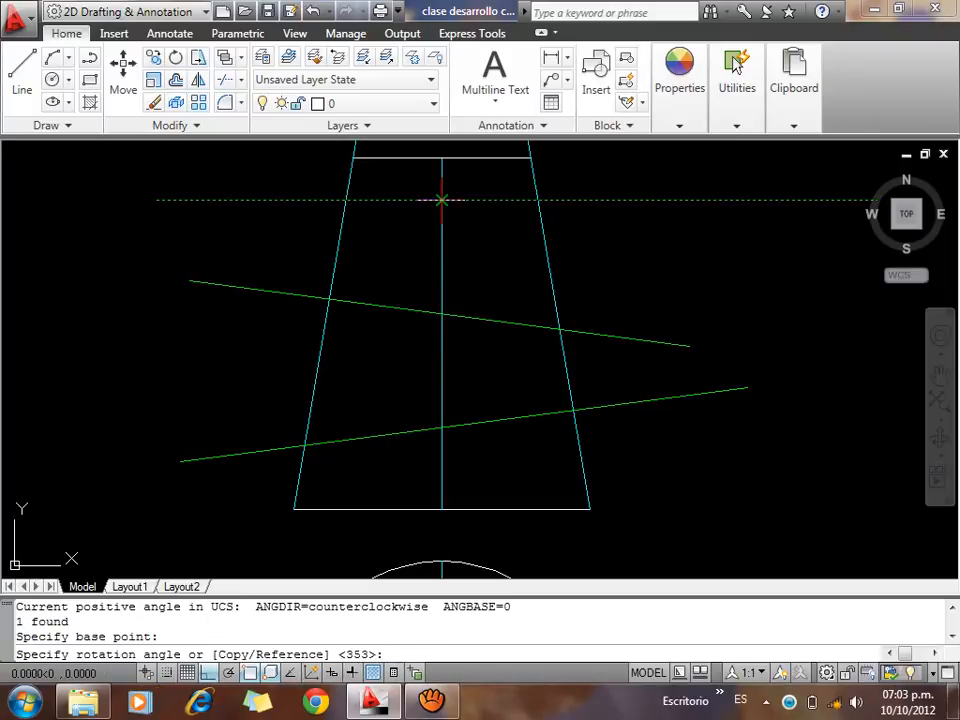
type("7.5")
key("Return")
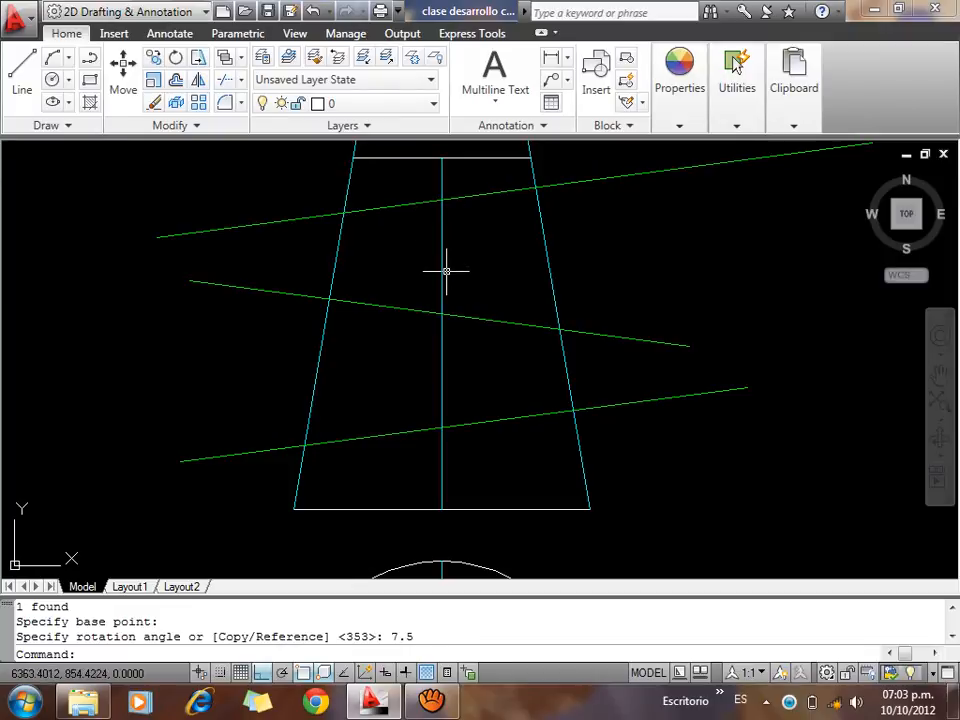
type("tr")
key("Return")
left_click(703, 467)
left_click(604, 288)
key("Return")
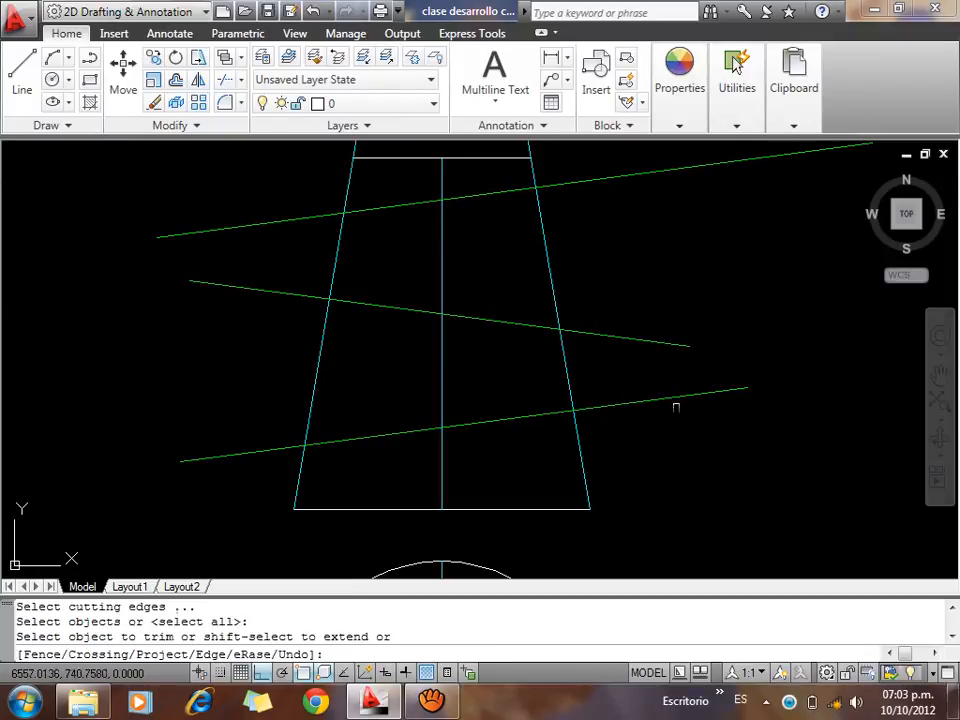
left_click(678, 408)
key("Escape")
Trim the ends of the three inclined green lines that extend beyond the cone's right edge
key("Return")
key("Return")
left_click(683, 439)
left_click(647, 280)
left_click(643, 258)
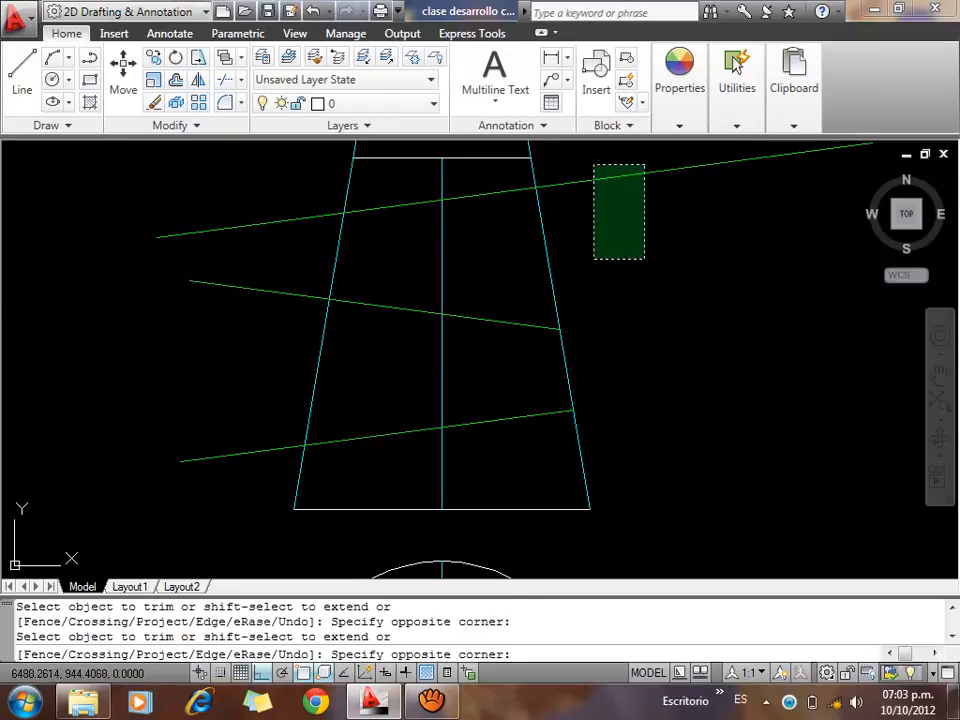
left_click(594, 176)
Trim the ends of the three inclined green lines that extend beyond the cone's left edge
left_click(298, 193)
left_click(259, 291)
left_click(221, 392)
left_click(183, 469)
key("Return")
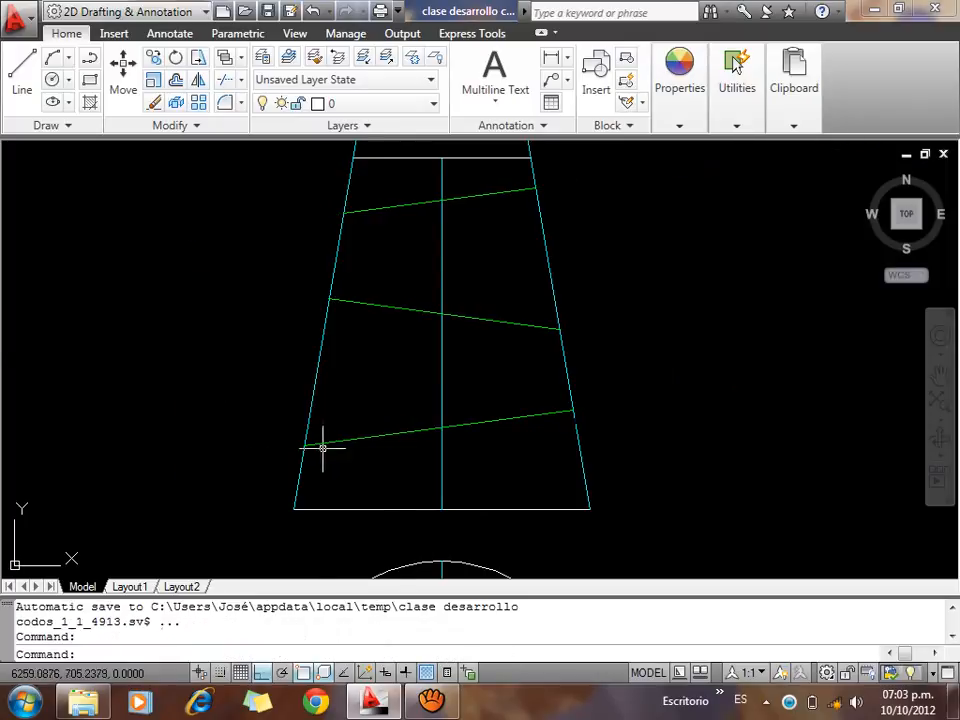
Examine the example cone with yellow cutting lines and its fan-shaped development above the new cone
scroll(321, 446, "down", 4)
scroll(372, 428, "down", 2)
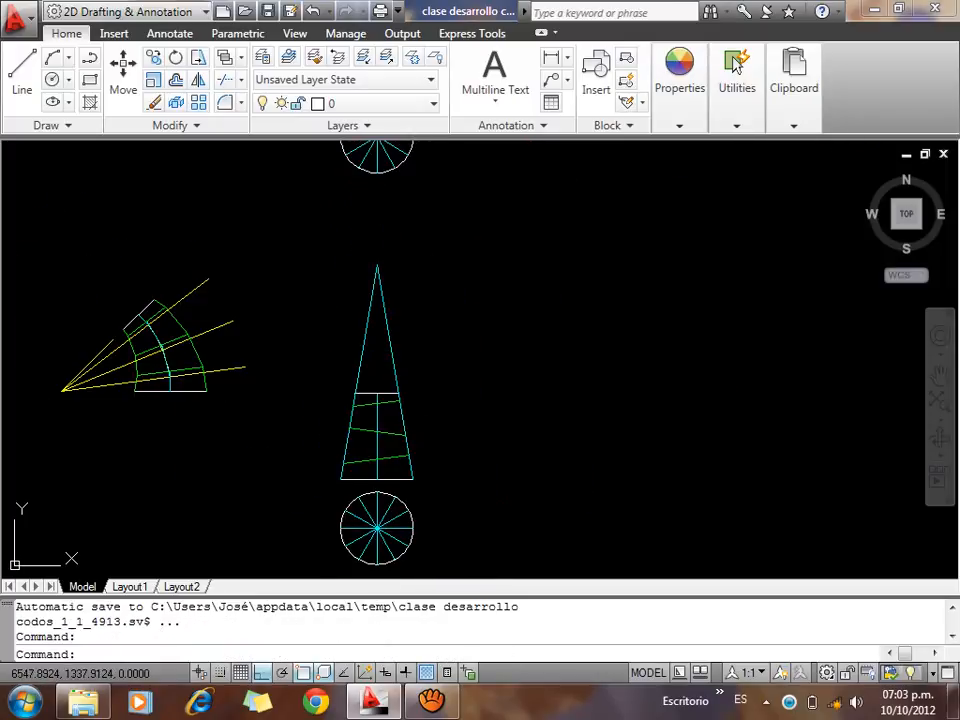
scroll(395, 296, "up", 5)
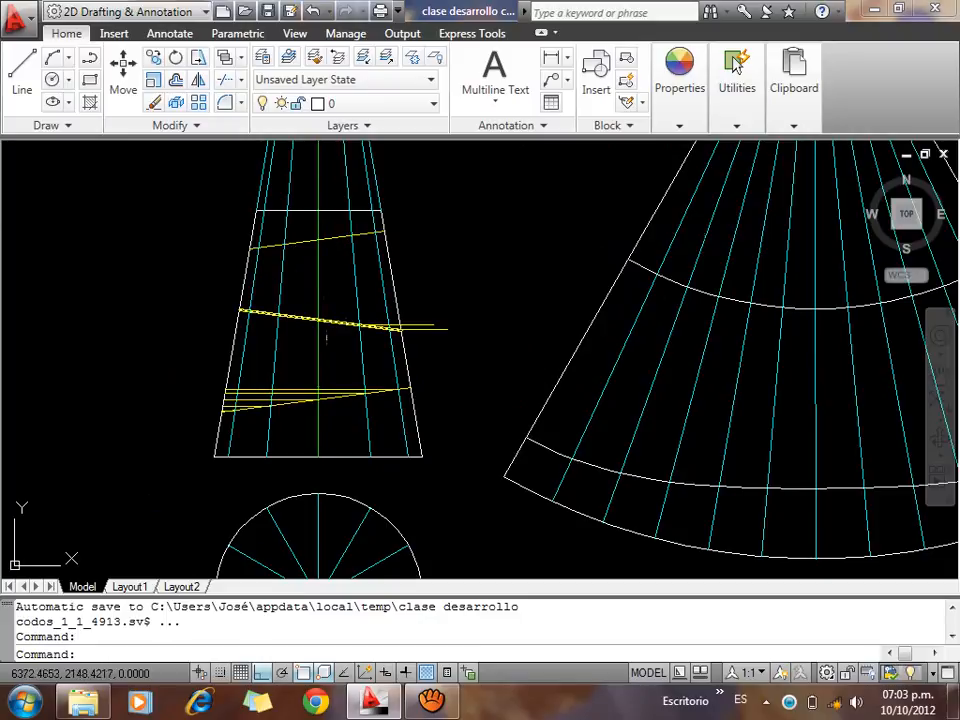
scroll(465, 390, "down", 2)
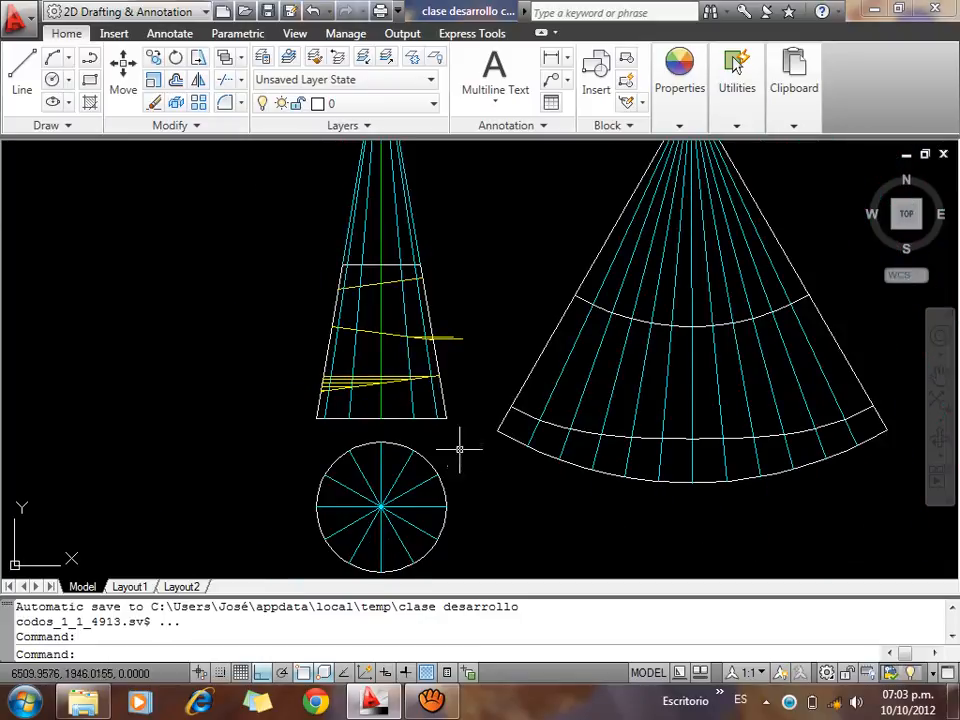
scroll(493, 245, "down", 1)
scroll(414, 228, "up", 1)
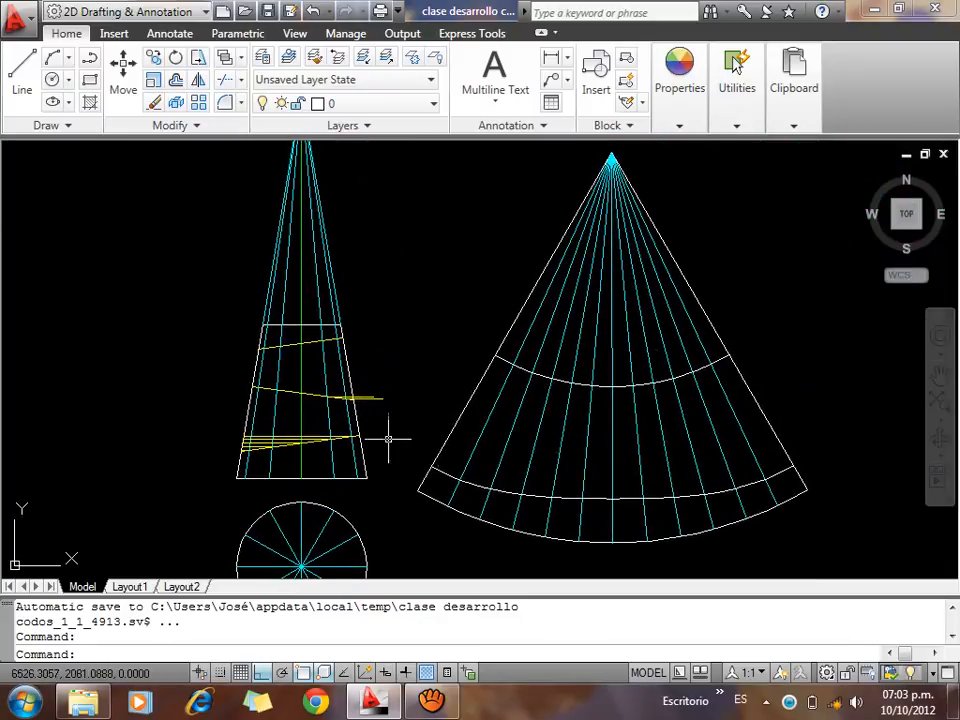
scroll(388, 438, "down", 5)
scroll(340, 445, "up", 4)
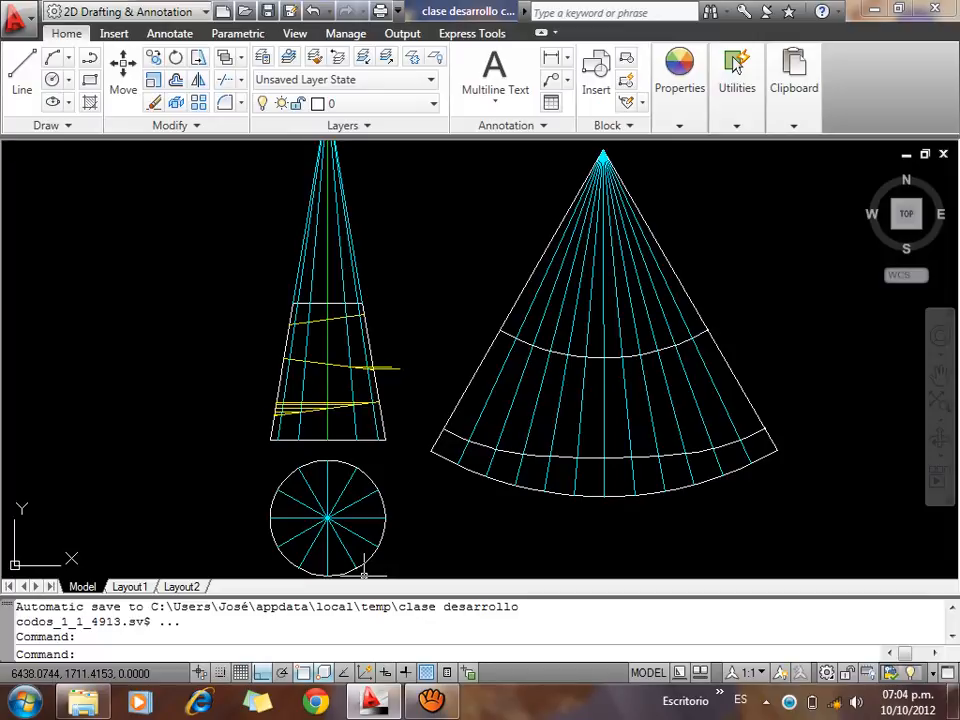
In the example cone, draw a horizontal line from where the middle cutting line crosses the generator just left of the axis, past the right edge
scroll(346, 419, "up", 3)
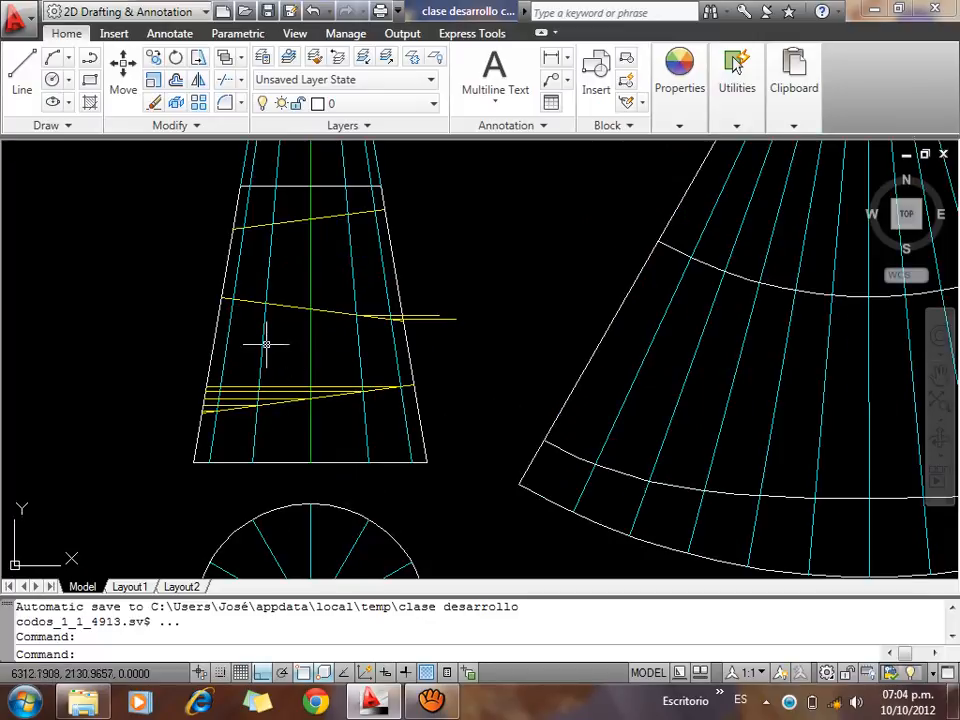
scroll(257, 306, "up", 2)
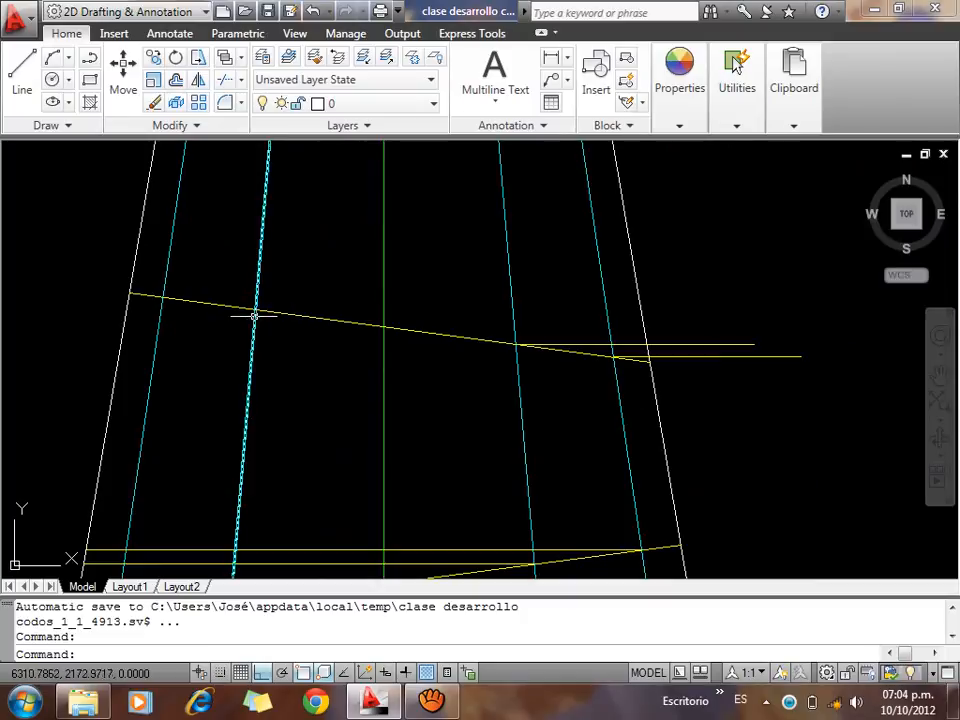
middle_click_drag(253, 316, 232, 431)
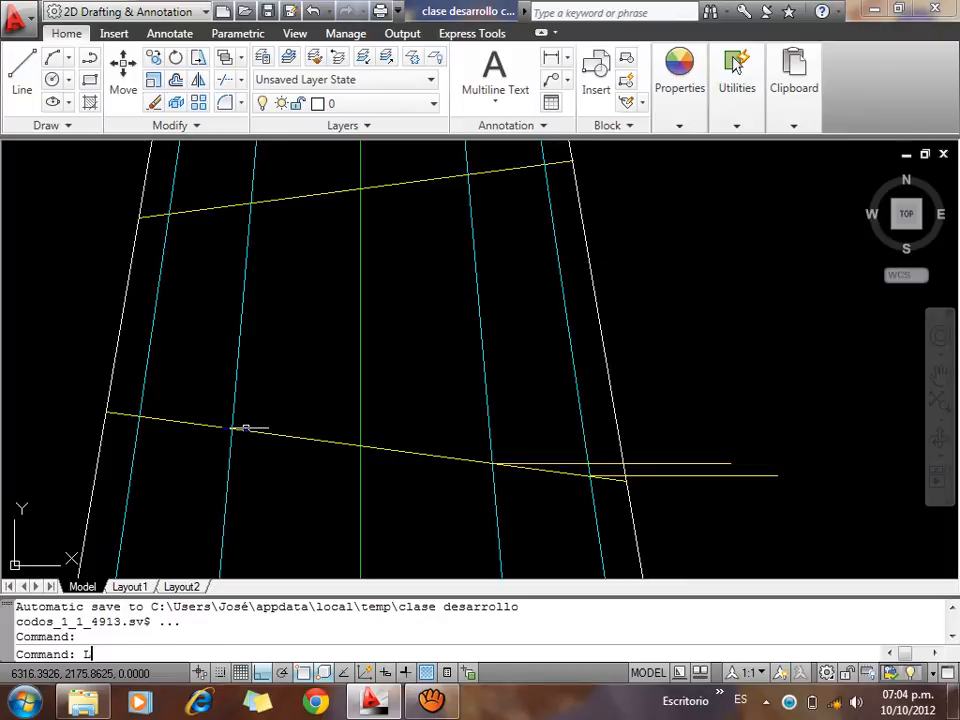
key("Return")
left_click(232, 428)
key("Escape")
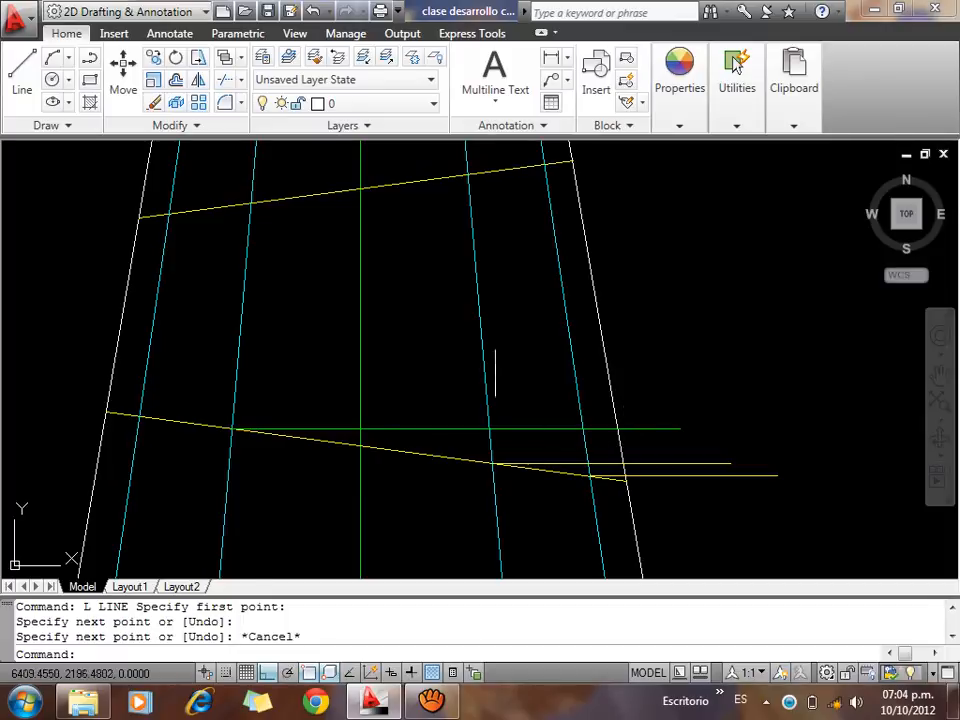
scroll(493, 375, "down", 3)
middle_click_drag(481, 532, 491, 432)
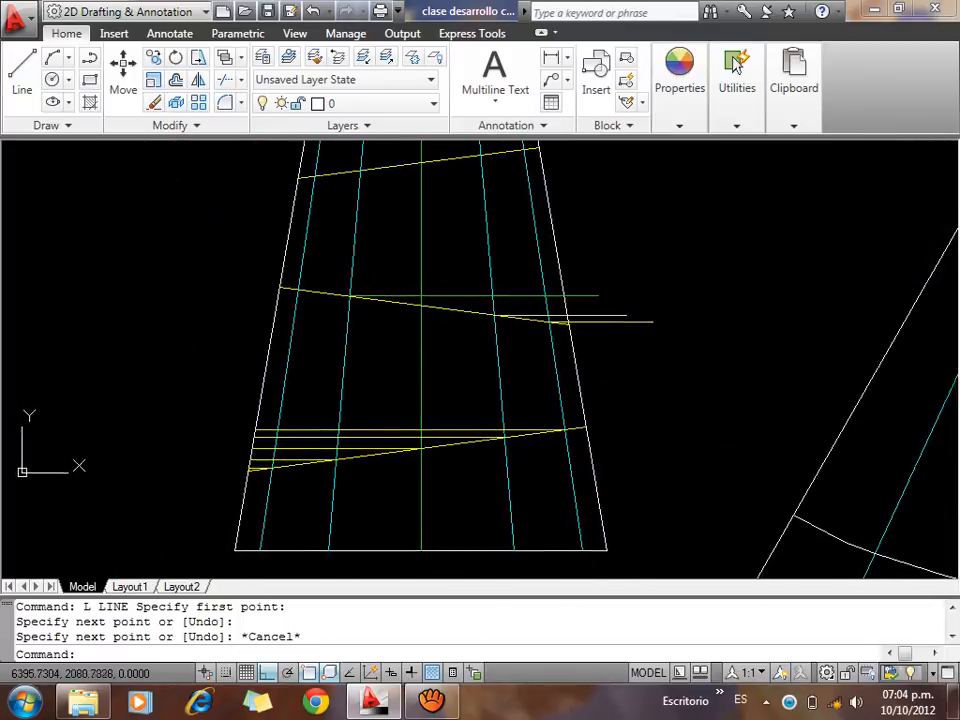
middle_click_drag(543, 300, 514, 489)
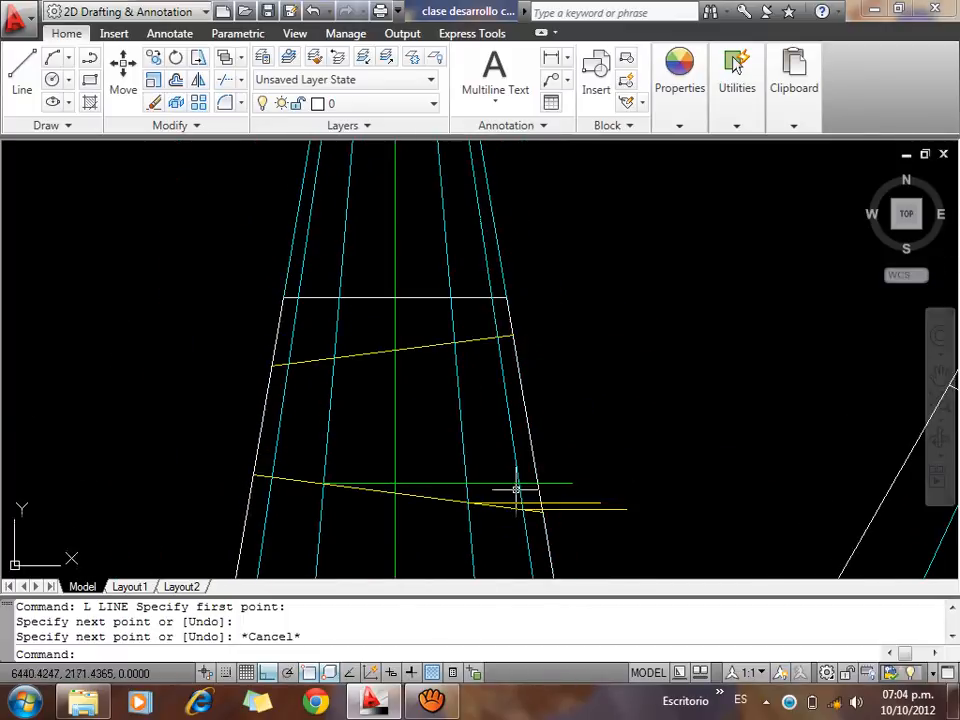
scroll(171, 253, "down", 3)
middle_click_drag(535, 378, 358, 321)
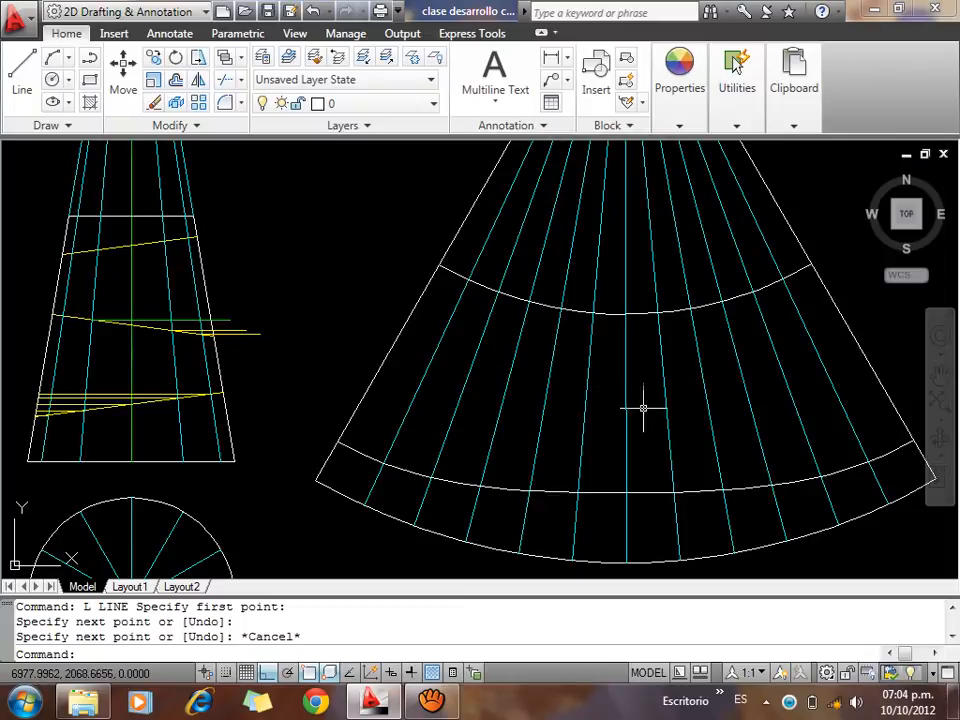
scroll(480, 410, "down", 2)
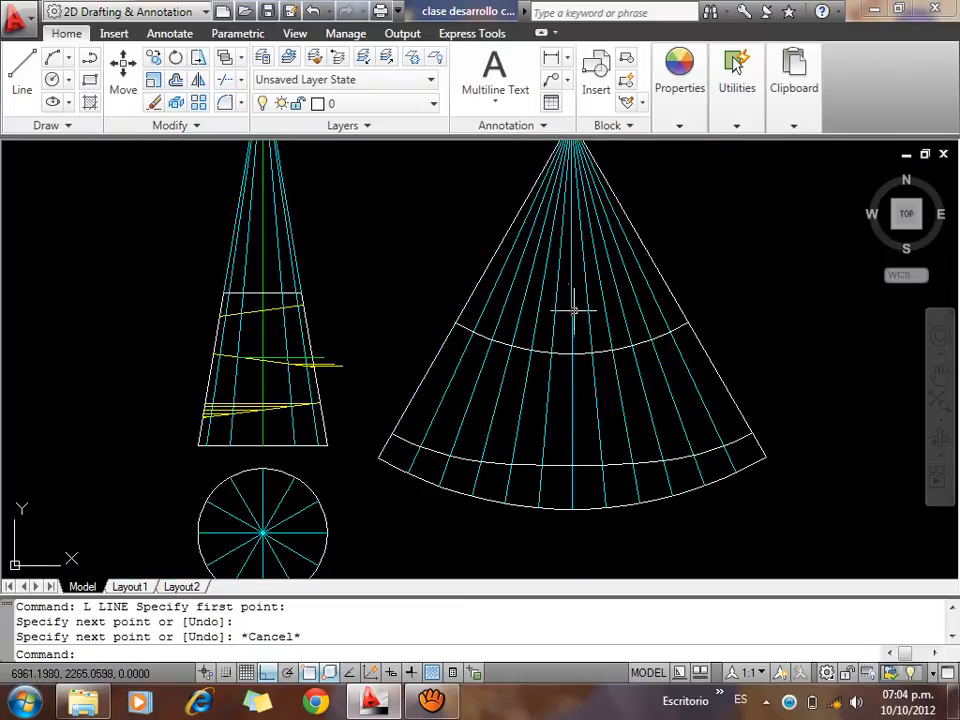